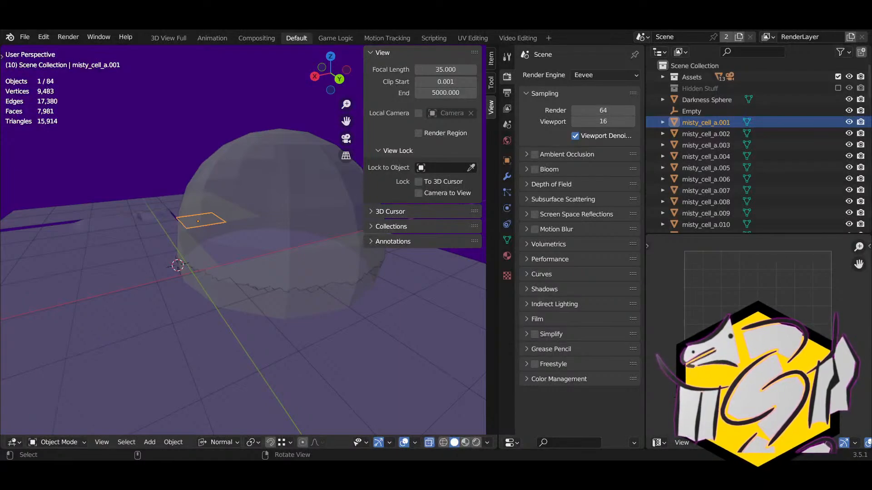
right_click_drag(190, 310, 305, 326)
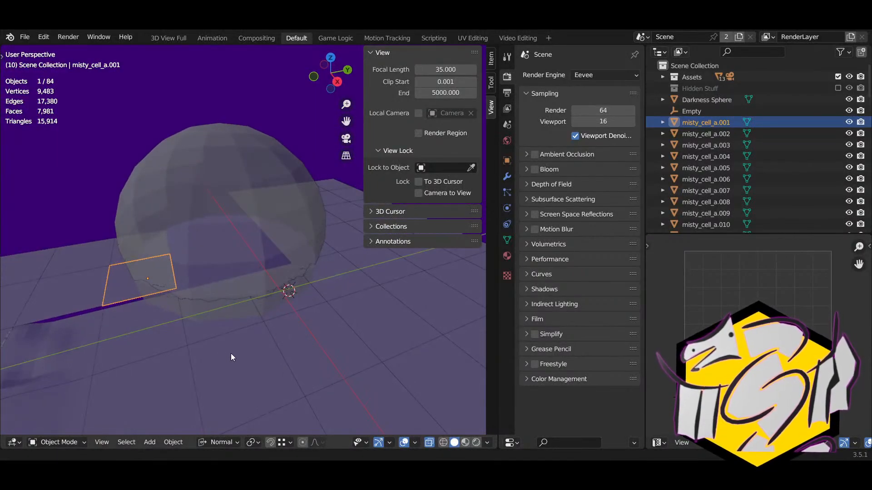
right_click_drag(231, 354, 268, 284)
mouse_move(268, 284)
middle_mouse_down()
mouse_move(235, 279)
mouse_move(305, 269)
mouse_move(306, 283)
mouse_move(84, 291)
mouse_move(242, 293)
mouse_move(136, 297)
mouse_move(258, 289)
middle_mouse_up()
left_click(234, 279)
left_click(305, 274)
key("Tab")
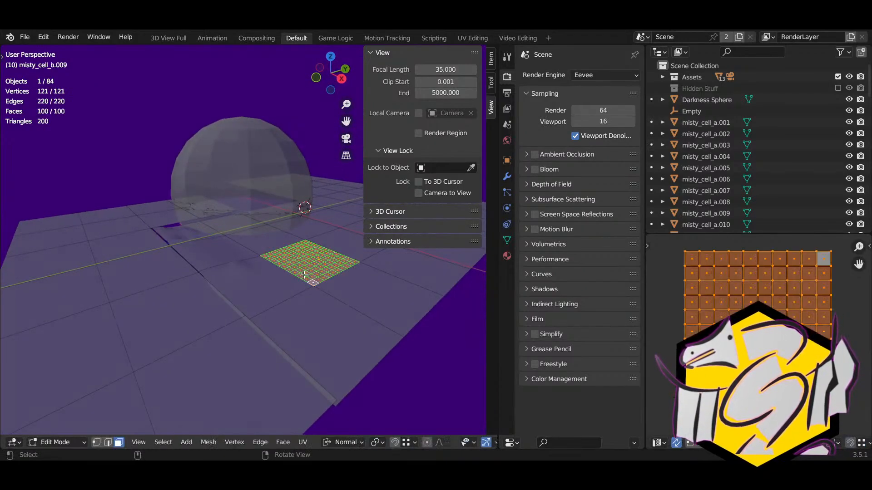
scroll(304, 274, "up", 3)
right_click_drag(303, 274, 245, 332, "shift")
key("Tab")
key("Tab")
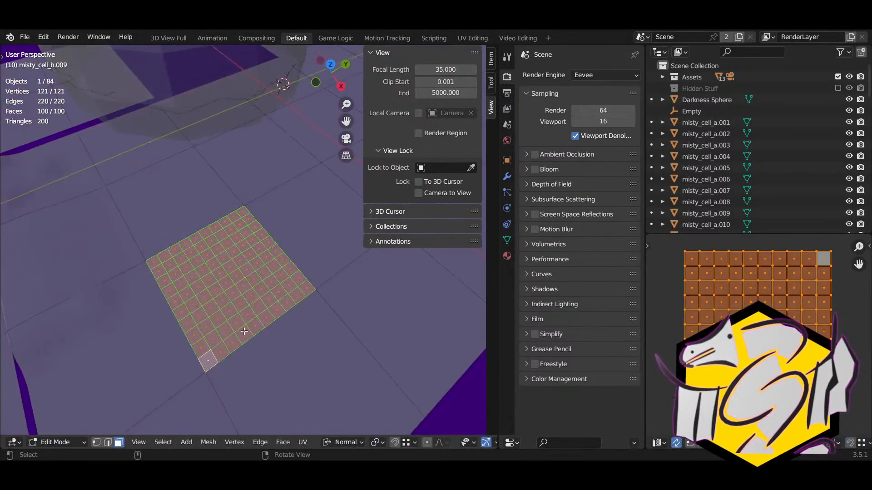
key("Tab")
scroll(241, 261, "down", 6)
scroll(246, 265, "up", 2)
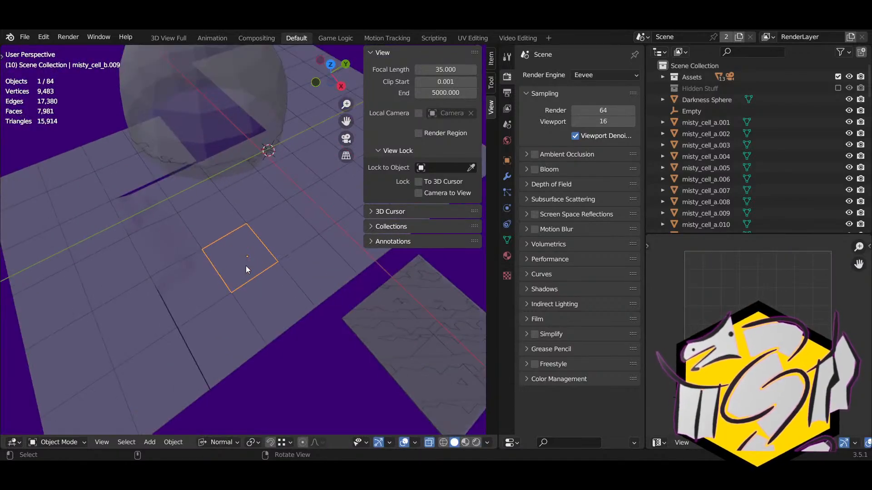
right_click_drag(245, 266, 58, 204, "shift")
left_click(179, 258)
Step: Show the mega cell reference's transform (scale 120), then select level.002 to compare
right_click_drag(193, 293, 233, 231)
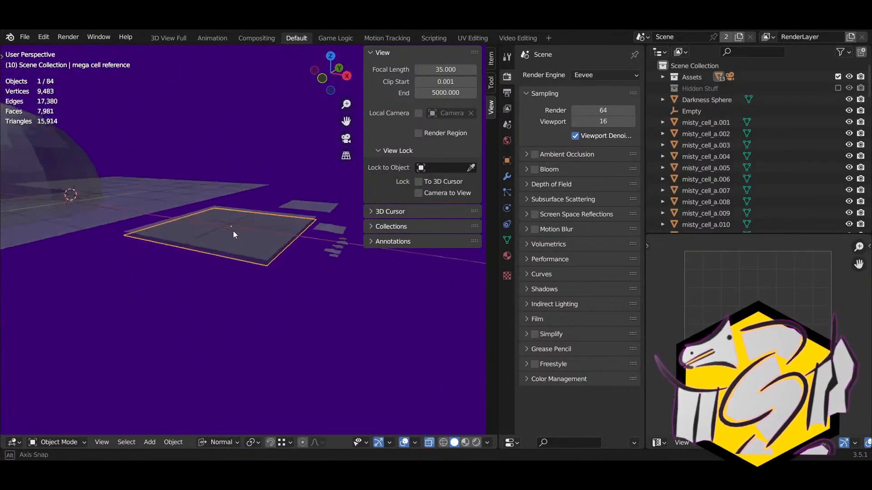
middle_click_drag(233, 231, 303, 292)
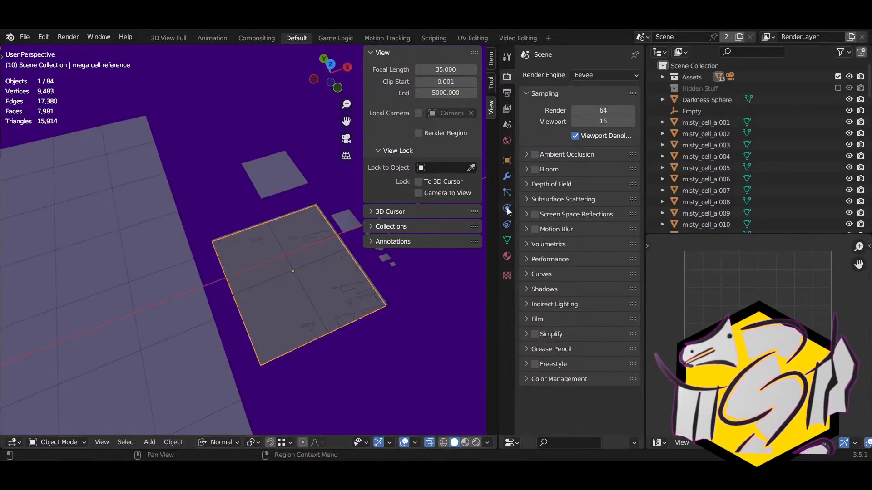
left_click(507, 160)
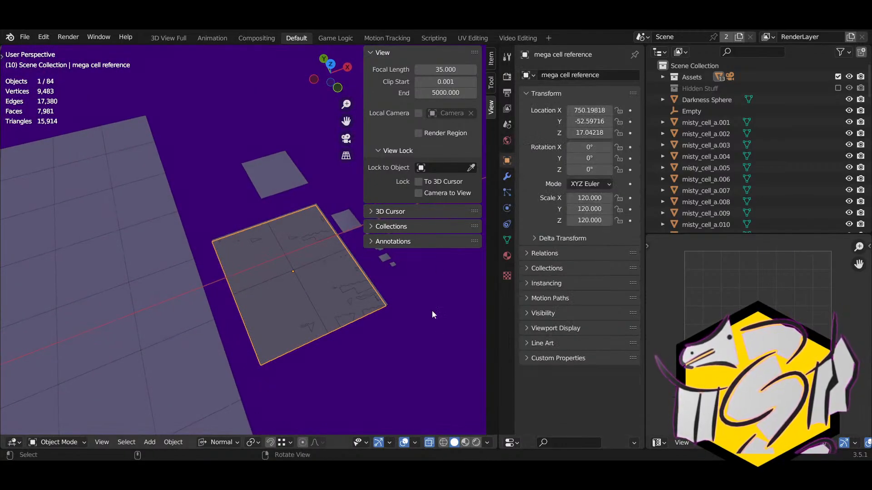
middle_click_drag(433, 312, 277, 317)
left_click(275, 256)
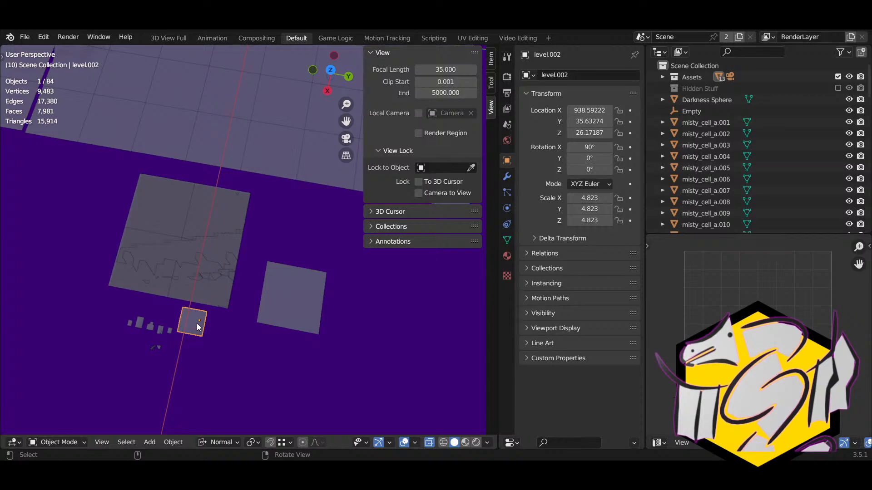
Step: Select the small level piece level.005 and frame it to check its 4.823 scale
middle_click_drag(197, 323, 285, 340)
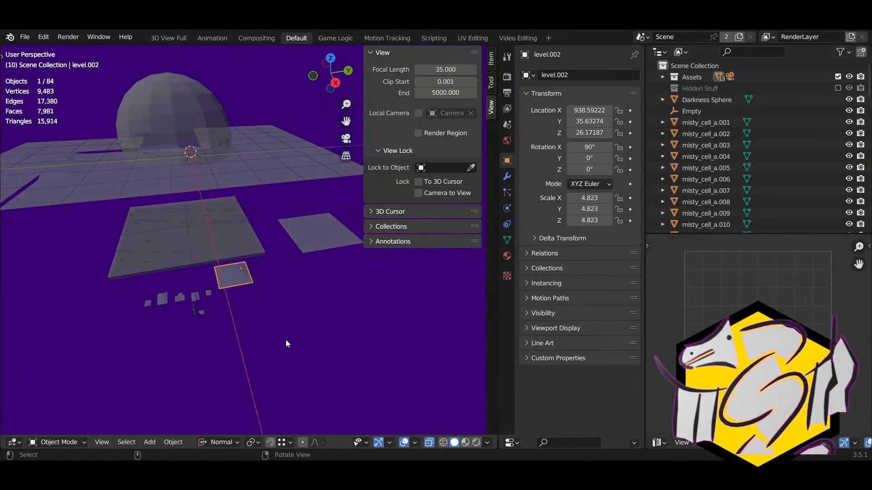
left_click(196, 297)
left_click(179, 299)
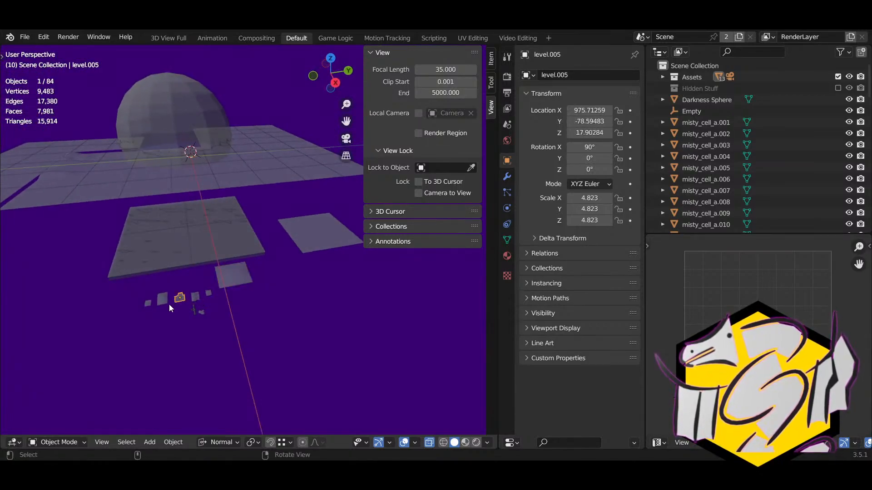
key("KP_Decimal")
scroll(201, 316, "down", 5)
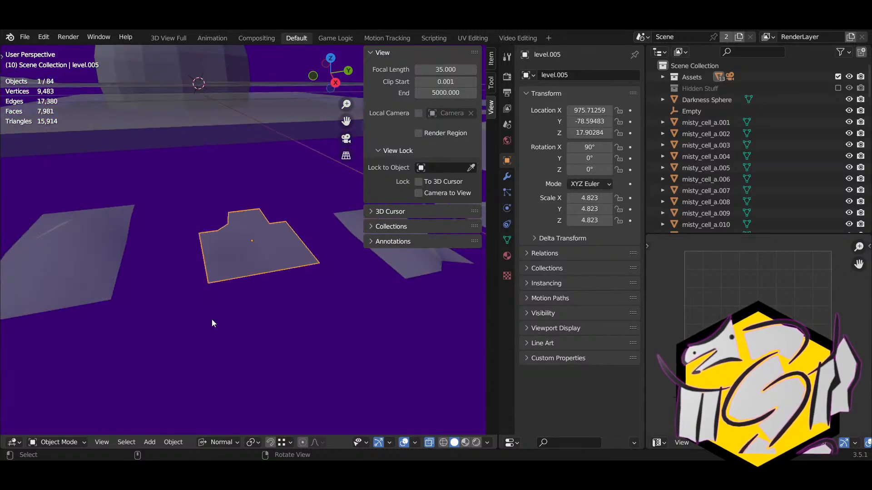
middle_click_drag(188, 321, 248, 303)
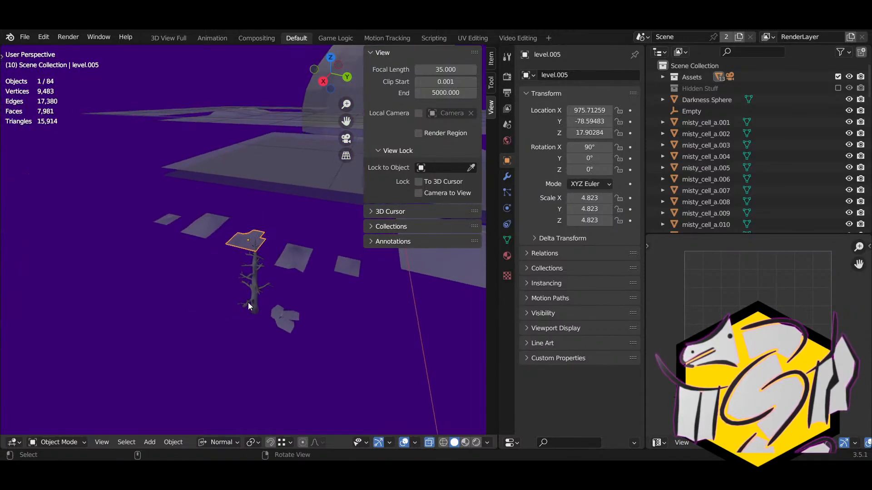
Step: Inspect the transforms of the tree tree.006 and its Tree Leafs Shield leaf cluster
left_click(253, 305)
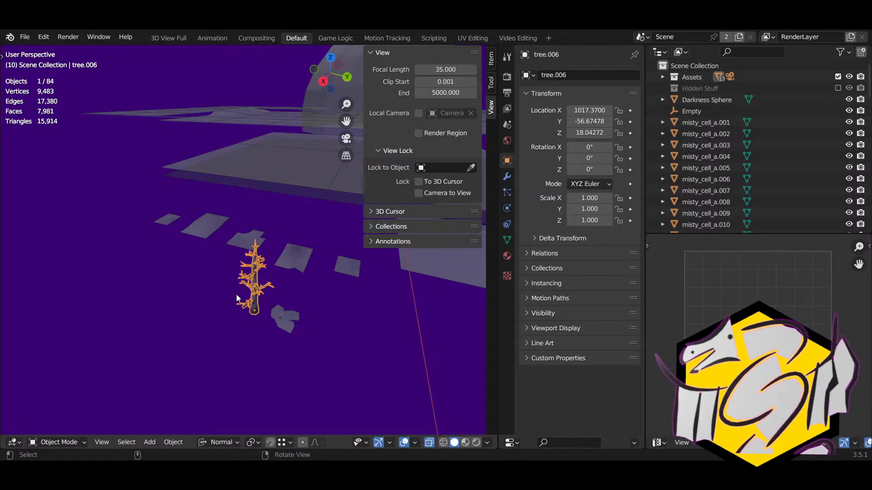
middle_click_drag(236, 297, 111, 275)
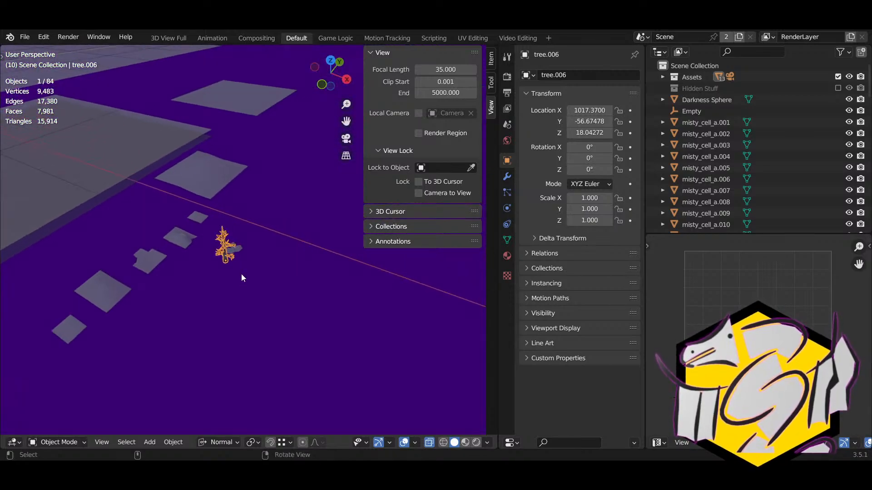
middle_click_drag(214, 276, 183, 289)
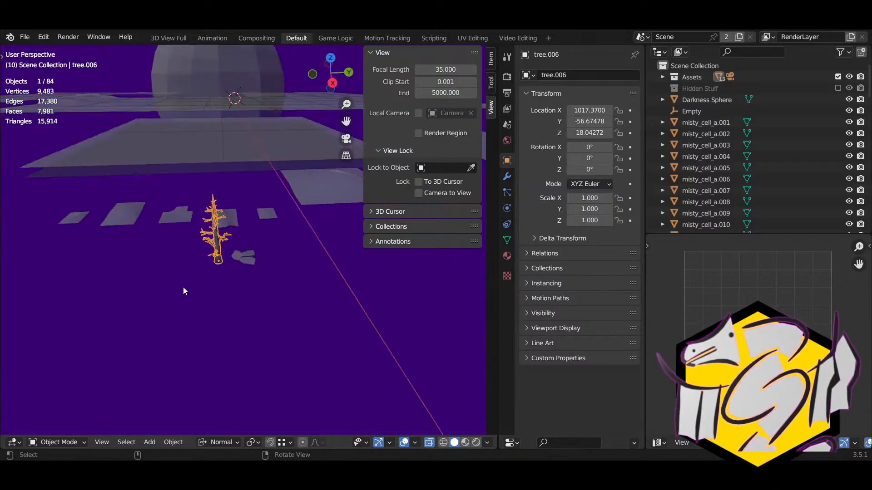
left_click(237, 257)
scroll(254, 281, "up", 3)
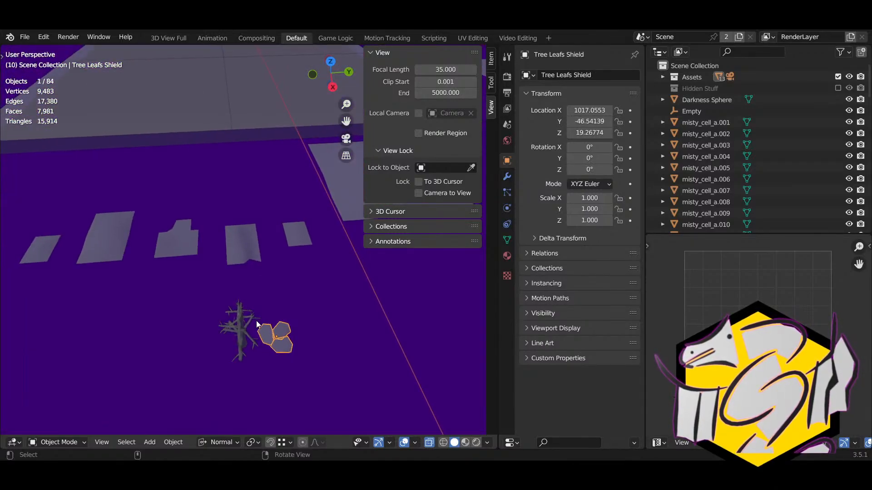
Step: Add the tree, level.007, level.004, the other small planes and level.002 to the selection (8 objects)
left_click(242, 326, "shift")
left_click(293, 237, "shift")
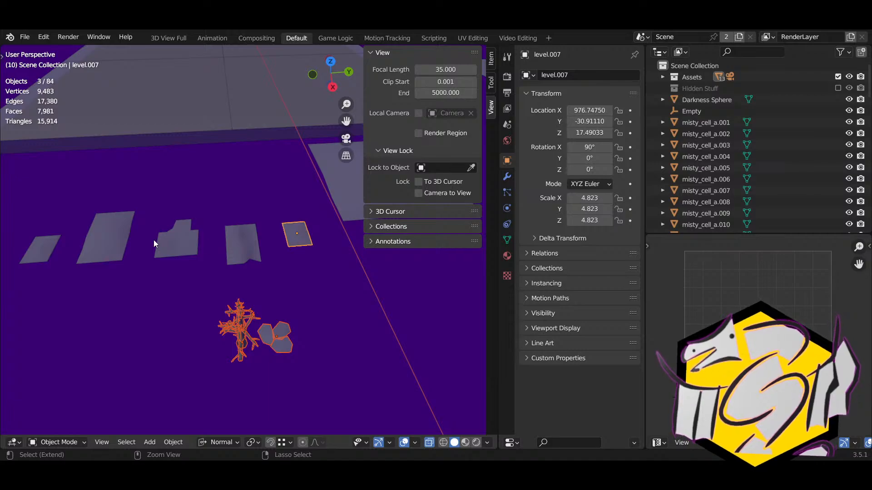
left_click(155, 240, "shift")
left_click(233, 246, "shift")
scroll(136, 235, "down", 1)
left_click(152, 247, "shift")
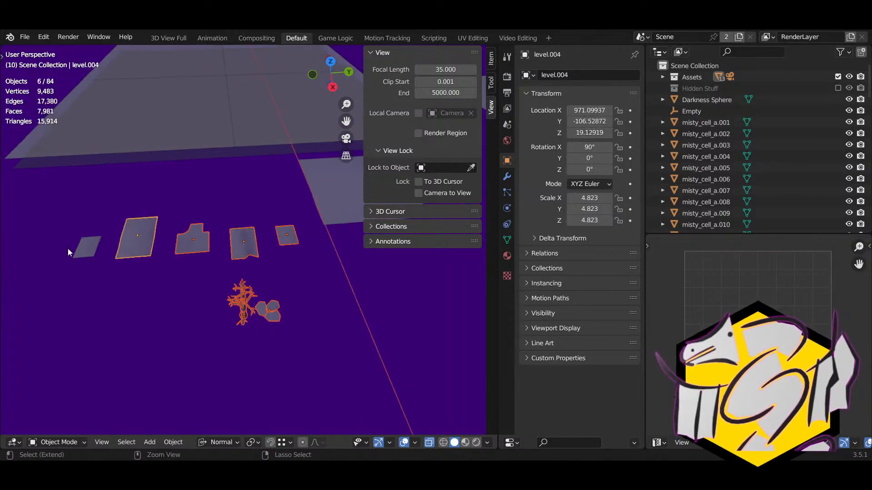
scroll(191, 280, "down", 3)
left_click(155, 248, "shift")
left_click(320, 213, "shift")
scroll(331, 261, "down", 1)
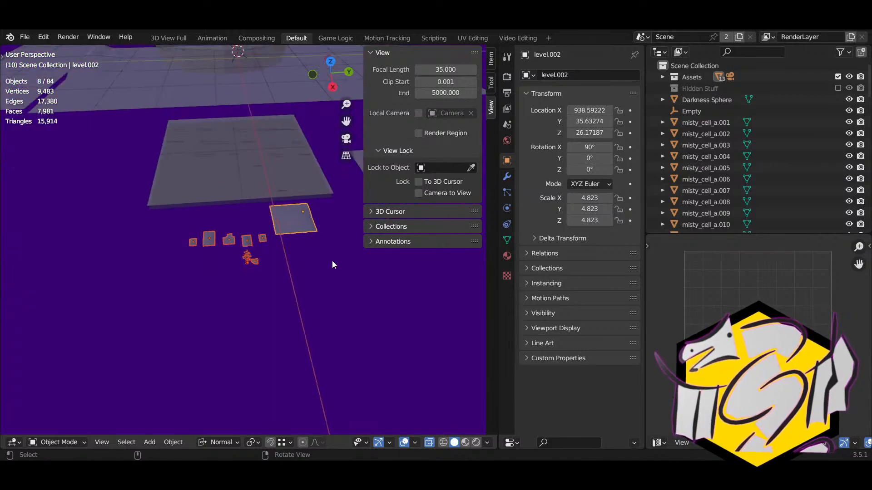
scroll(332, 262, "down", 1)
Step: Bring the dome and tiled floor into view and pick floor tile misty_cell_b.008
right_click_drag(323, 250, 256, 330, "shift")
scroll(257, 331, "down", 3)
right_click_drag(279, 291, 292, 336, "shift")
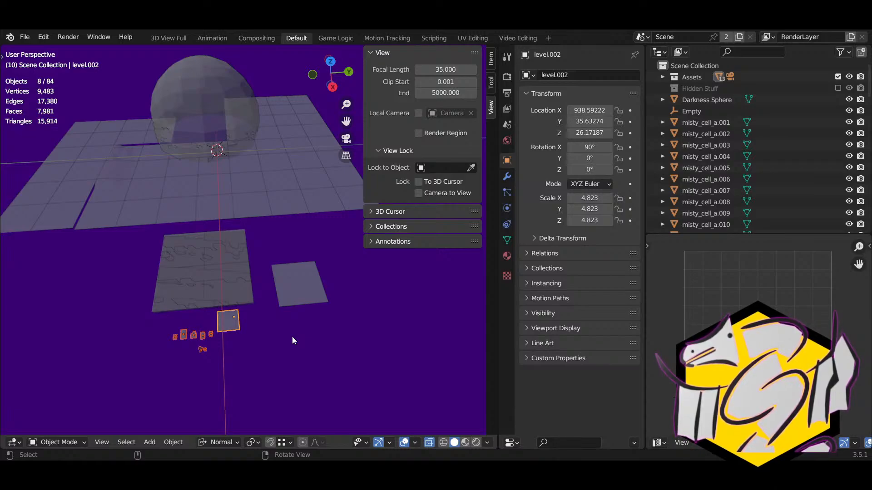
middle_click_drag(200, 228, 168, 269)
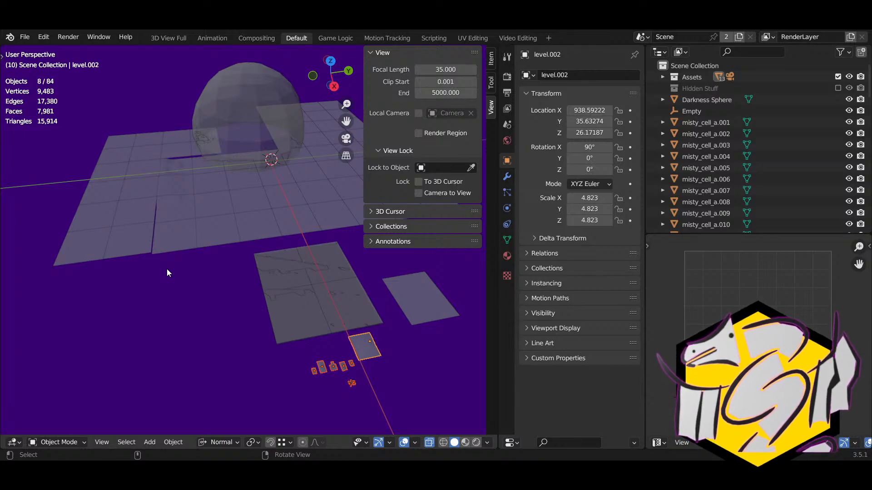
left_click(180, 183)
Step: Check floor tiles misty_cell_b.010, .012, .011 and .016, each at scale 60
left_click(182, 209)
left_click(183, 226)
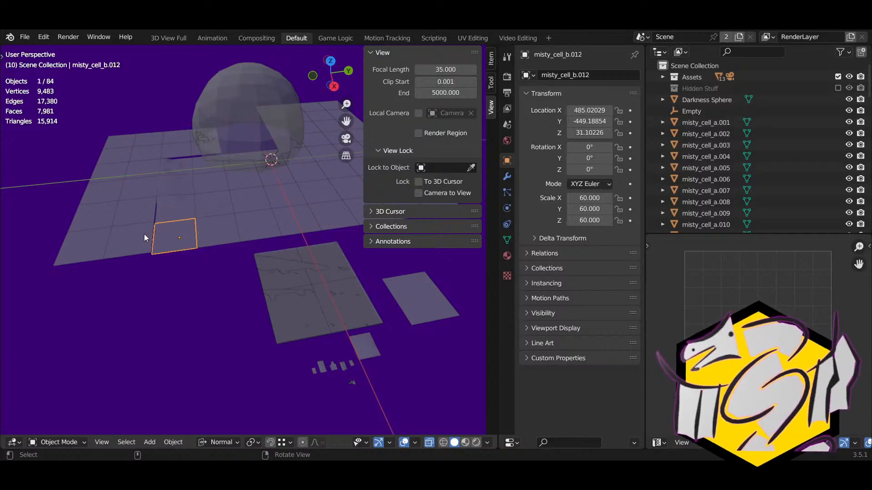
left_click(144, 234)
left_click(144, 210)
left_click(174, 212)
right_click_drag(179, 231, 190, 170)
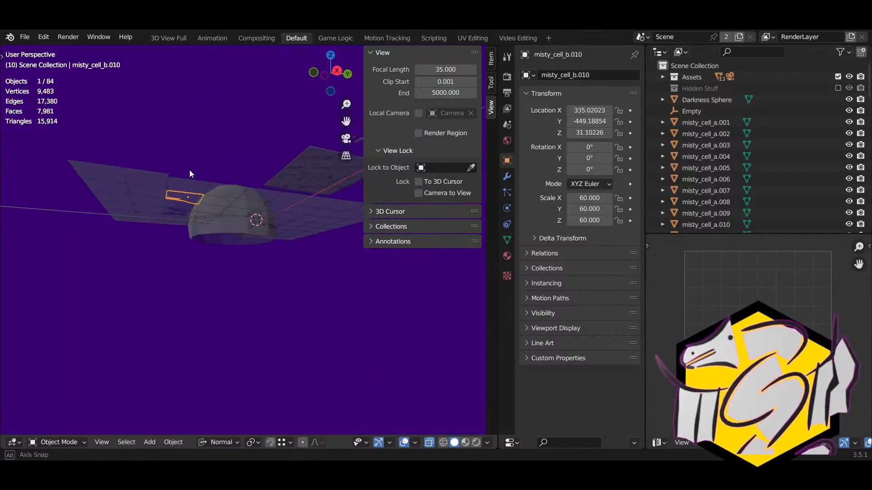
middle_click_drag(190, 170, 238, 230)
left_click(249, 223)
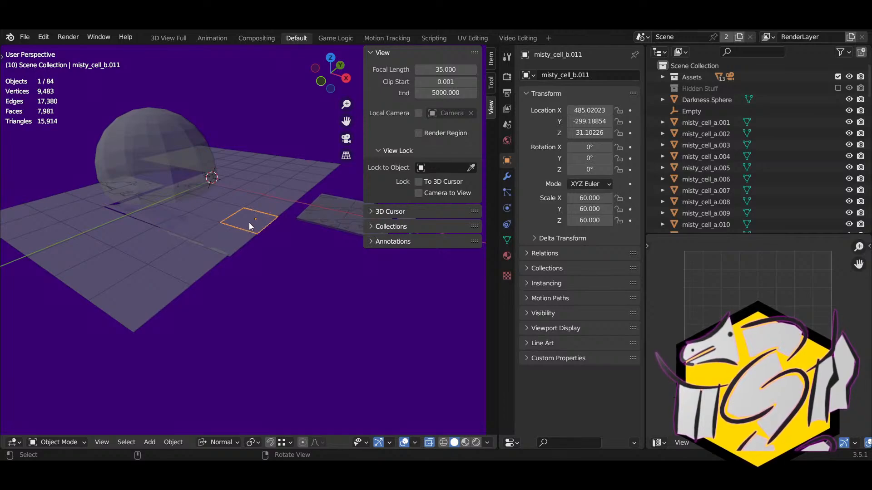
left_click(275, 197)
middle_click_drag(275, 198, 151, 290)
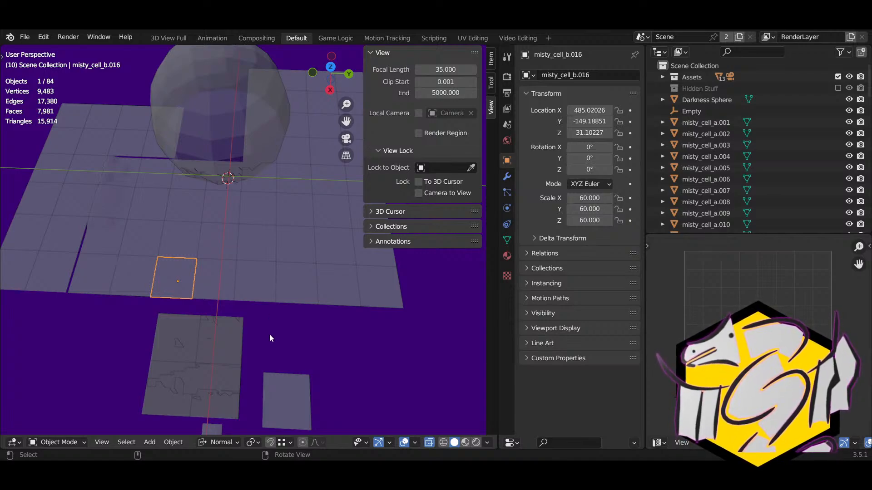
Step: Select the mega cell reference plane to compare its scale 120 against the tiles
right_click_drag(270, 336, 273, 276, "shift")
left_click(155, 305)
right_click_drag(184, 319, 202, 287)
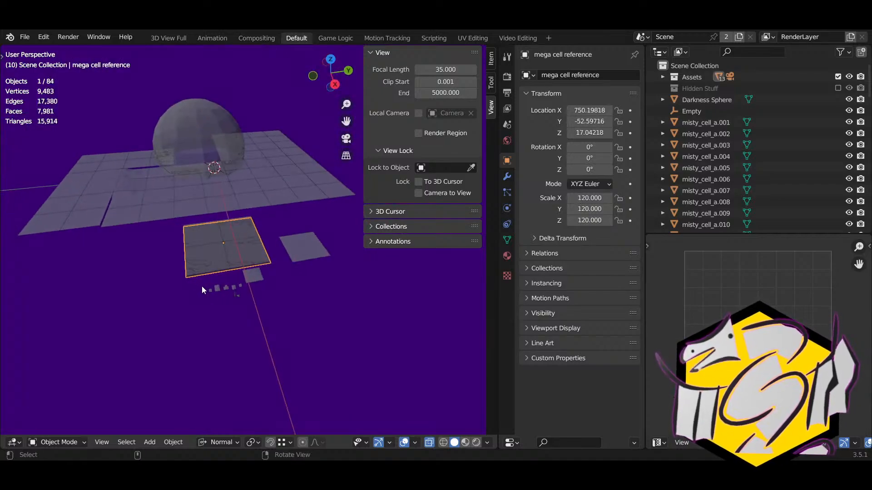
scroll(202, 286, "up", 2)
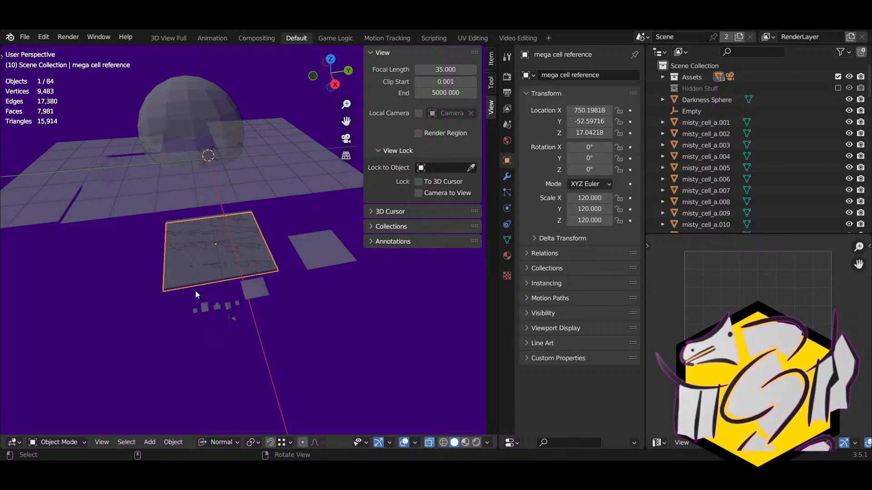
Step: Pan, zoom and orbit in on the scale-120 mega cell reference and the small level pieces beside it
right_click_drag(182, 297, 210, 298, "shift")
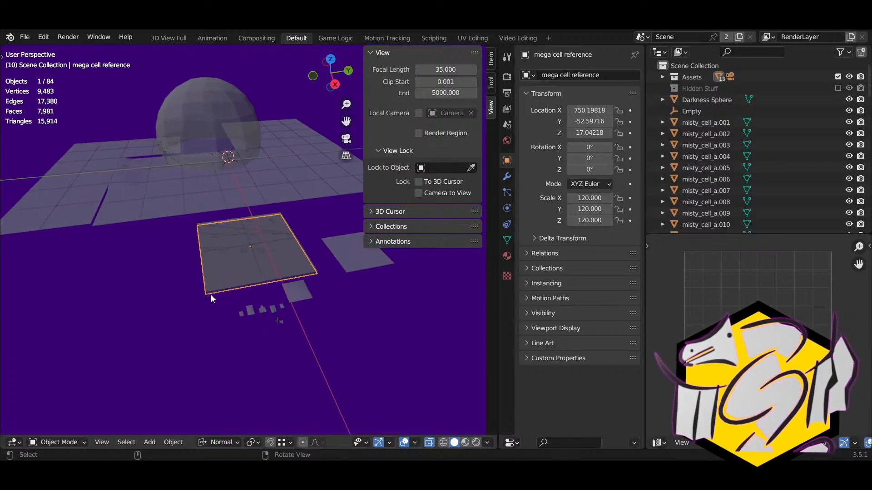
scroll(210, 298, "up", 1)
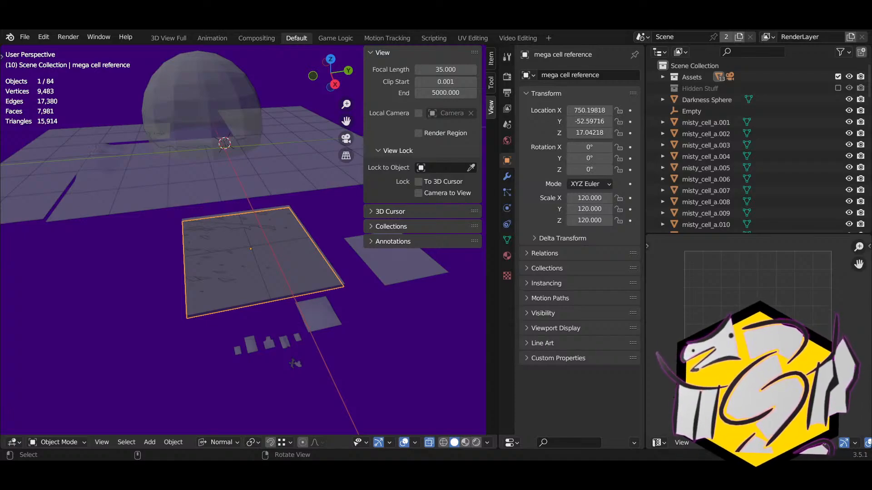
mouse_move(284, 317)
middle_mouse_down()
mouse_move(301, 335)
mouse_move(279, 330)
middle_mouse_up()
Step: Circle-select level.002 together with the other small level pieces, eight in total
left_click(273, 329)
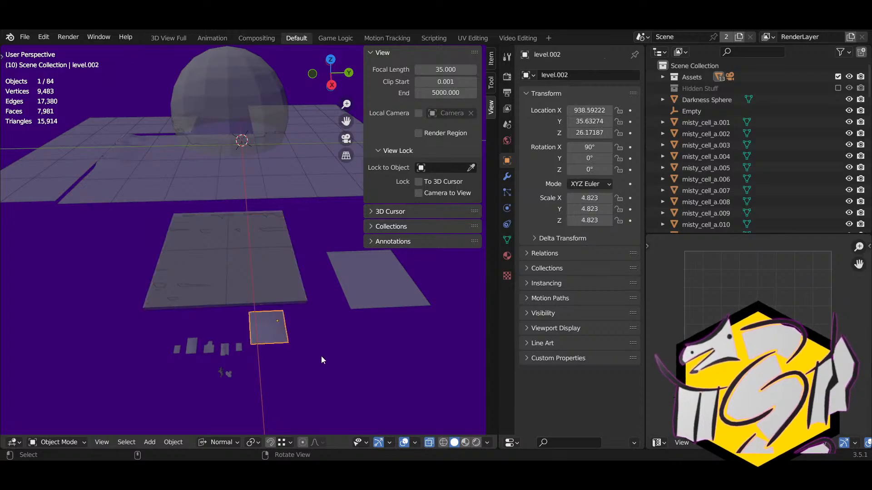
key("c")
scroll(244, 360, "down", 5)
mouse_move(242, 362)
left_mouse_down()
mouse_move(221, 361)
mouse_move(251, 360)
left_mouse_up()
right_click(252, 361)
middle_click_drag(251, 362, 202, 340)
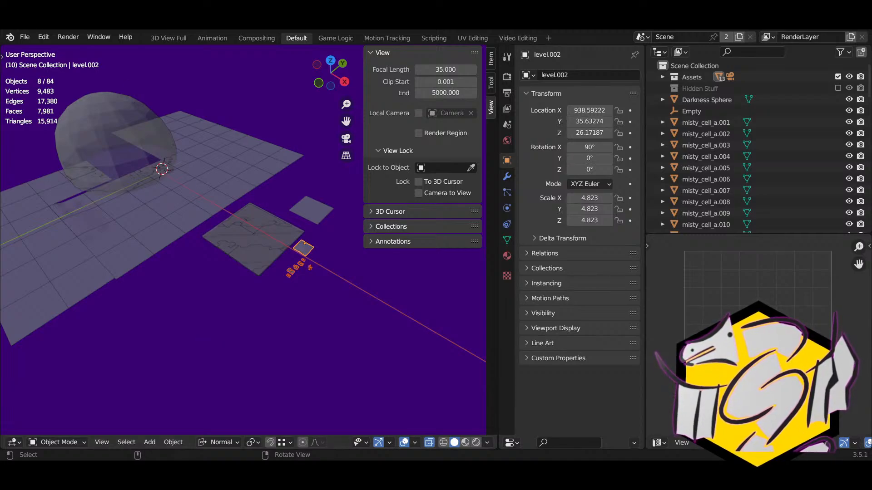
left_click(44, 38)
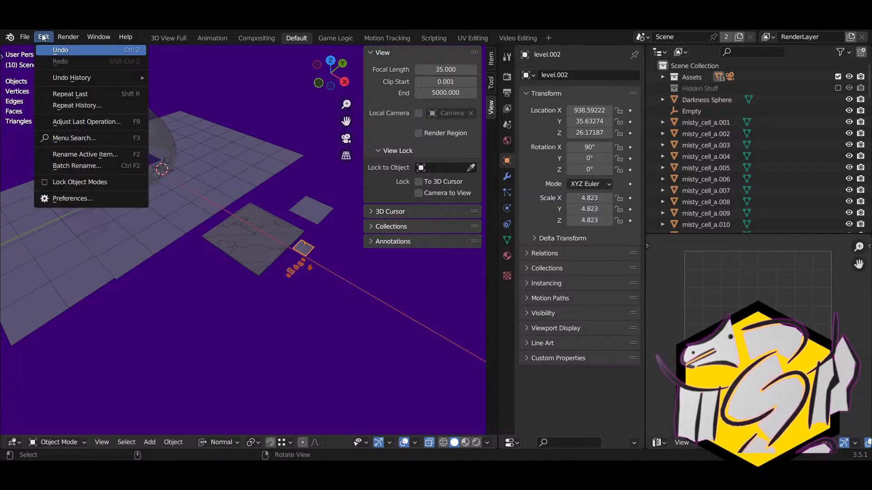
left_click(24, 37)
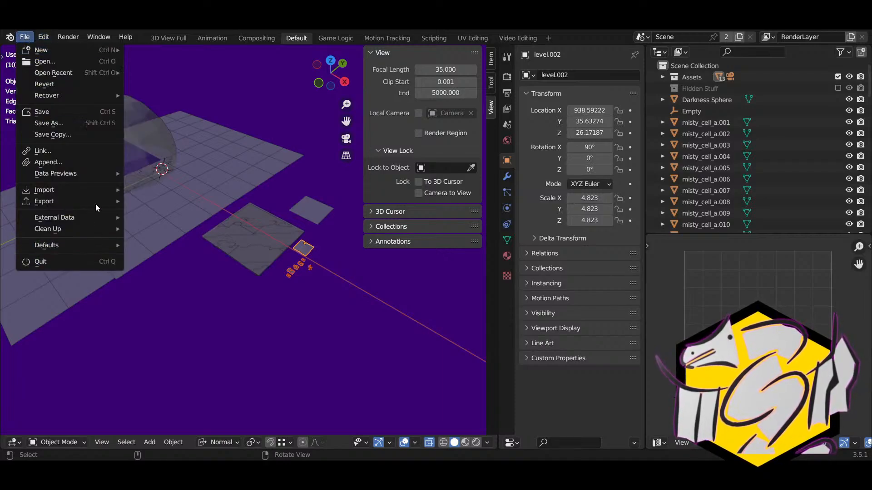
left_click(44, 37)
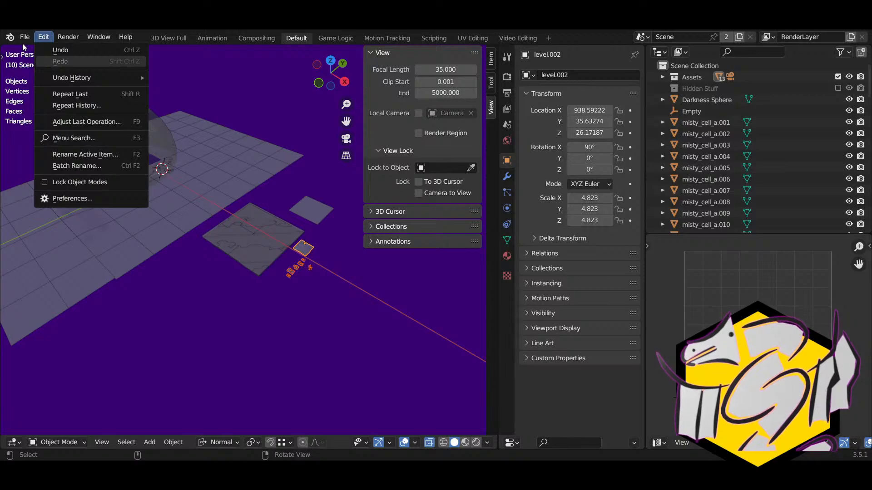
mouse_move(25, 37)
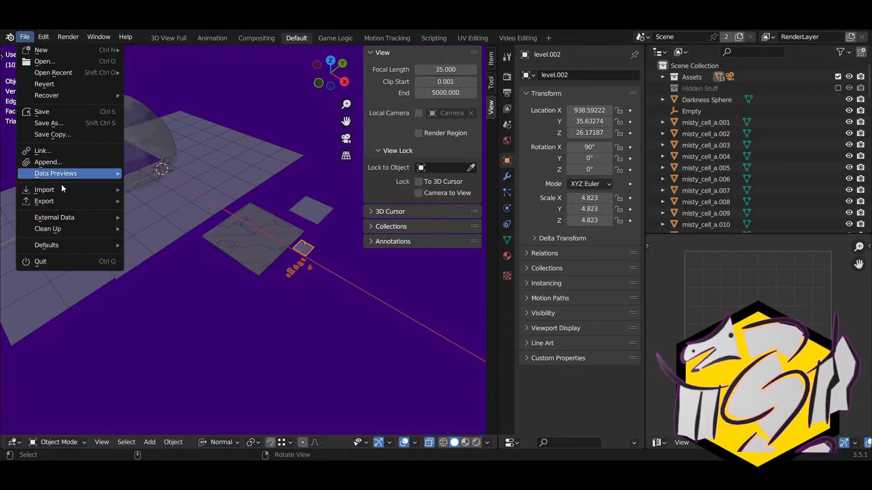
mouse_move(59, 204)
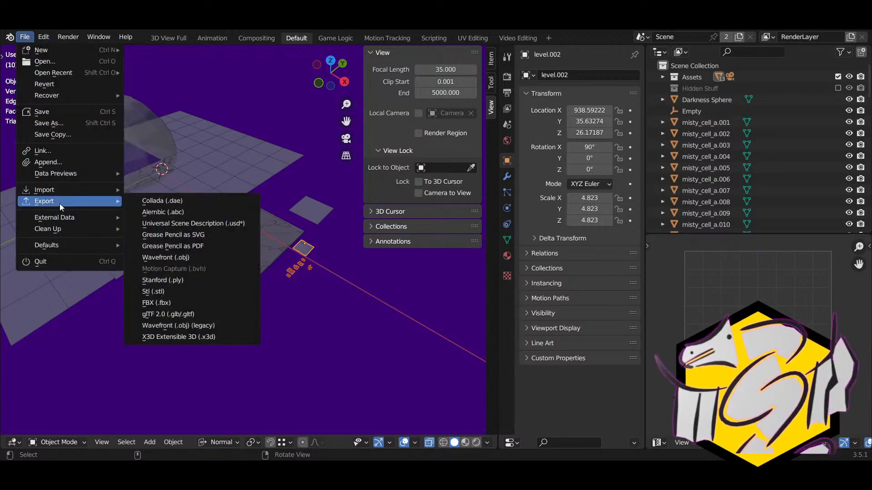
left_click(177, 326)
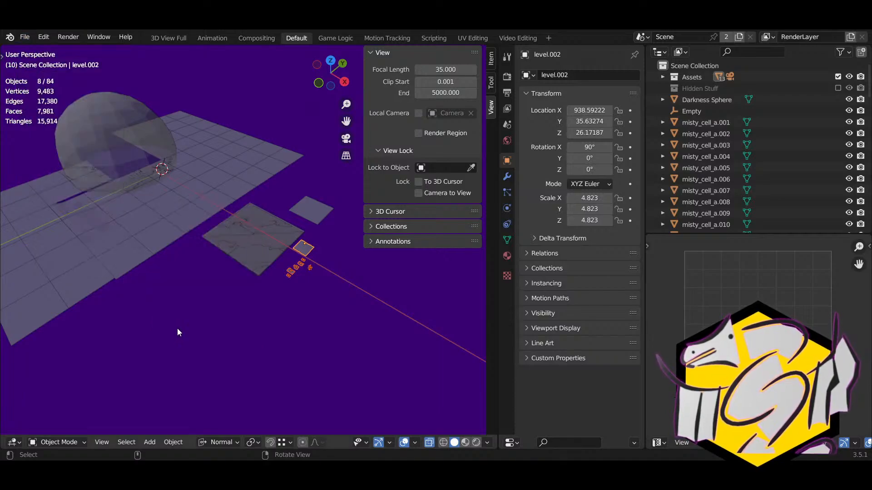
left_click(24, 37)
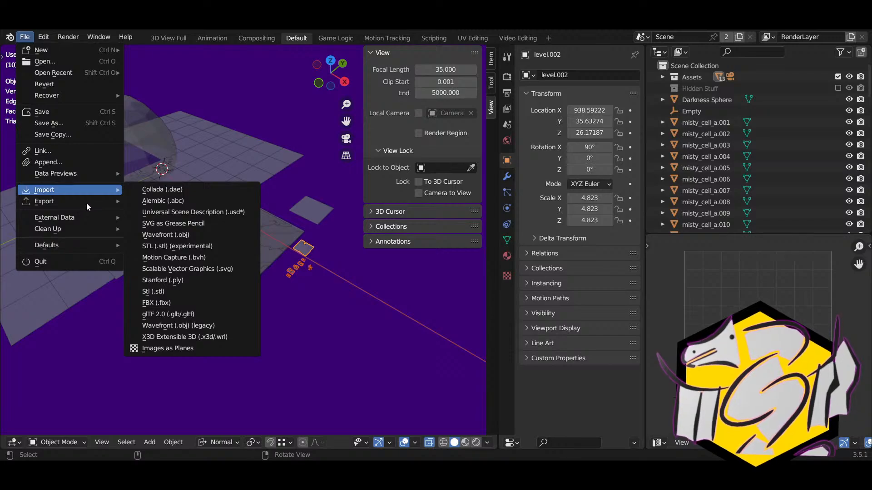
left_click(25, 37)
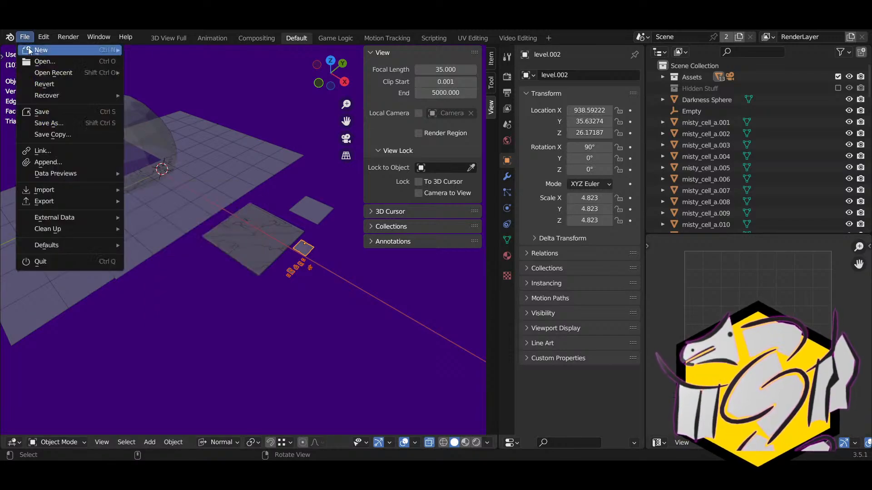
mouse_move(42, 202)
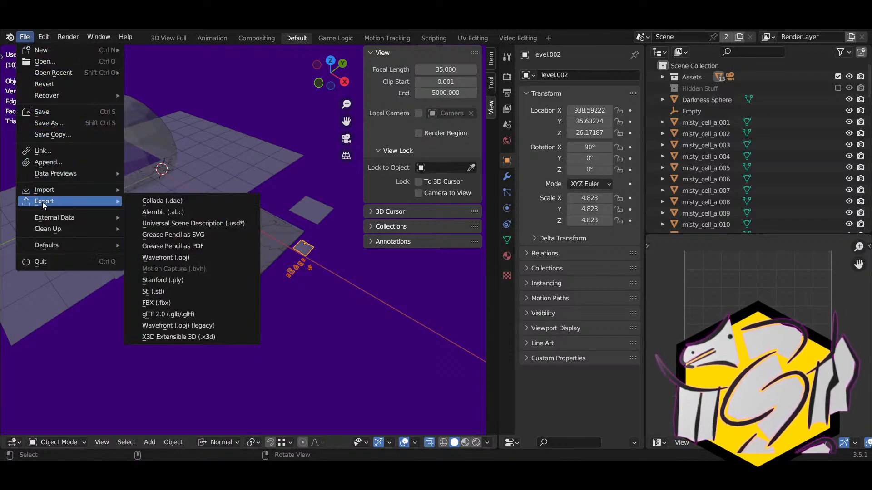
left_click(166, 258)
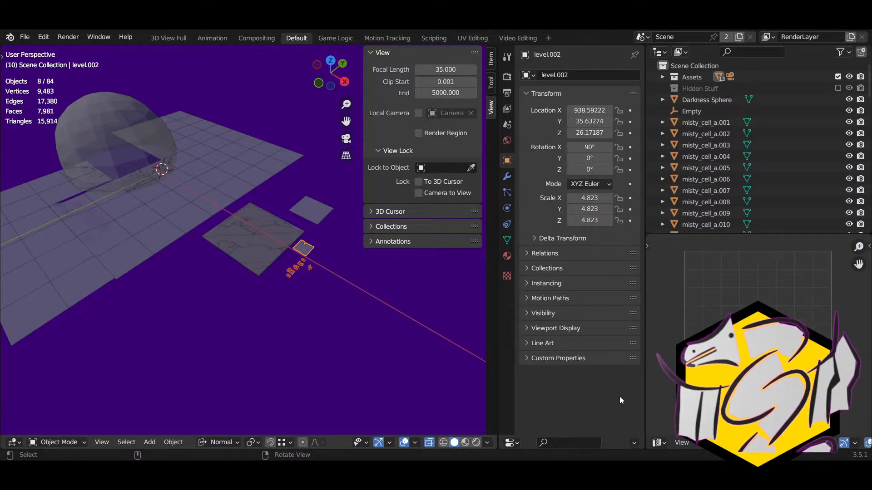
Step: Delete the eight selected small level pieces
right_click_drag(287, 320, 243, 290)
scroll(329, 342, "up", 4)
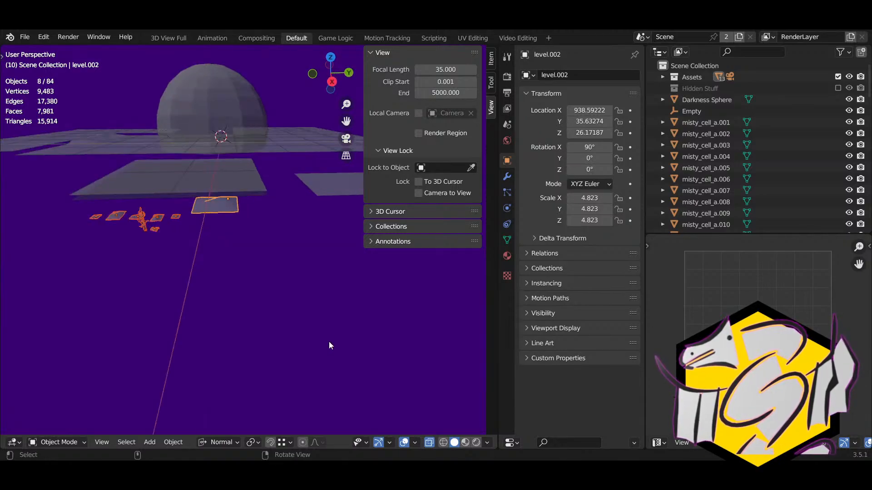
key("Delete")
right_click_drag(327, 341, 284, 353)
scroll(275, 355, "down", 7)
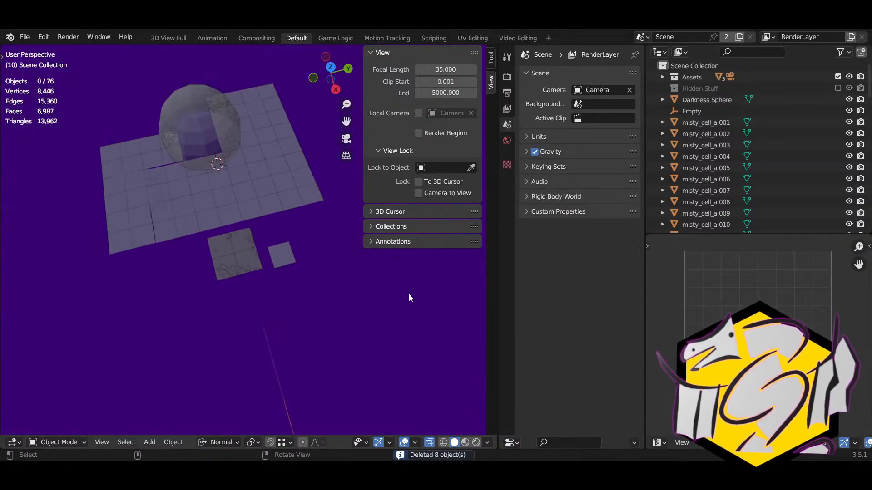
scroll(115, 246, "up", 4)
scroll(114, 243, "up", 3)
Step: Select the terrain mega cell example and start-then-cancel moves so it stays in place
left_click(158, 295)
right_click_drag(213, 340, 247, 335)
key("g")
right_click(166, 277)
right_click_drag(177, 293, 300, 313)
middle_click_drag(299, 313, 248, 324)
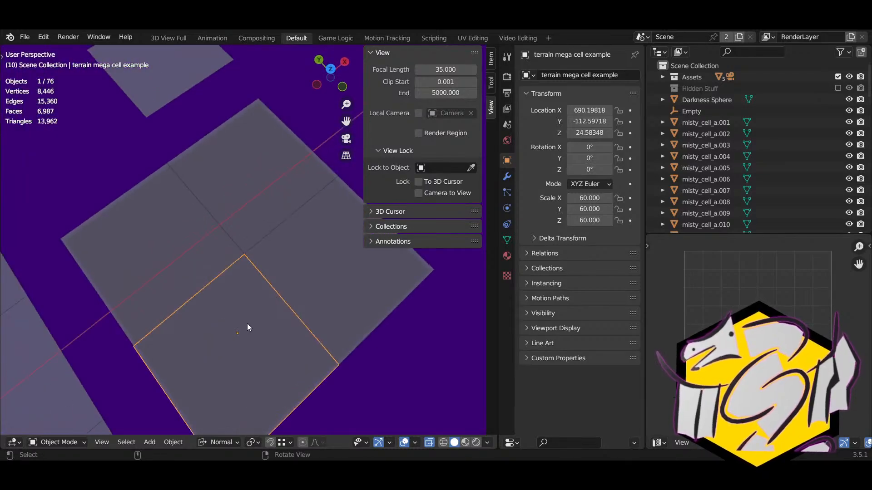
key("g")
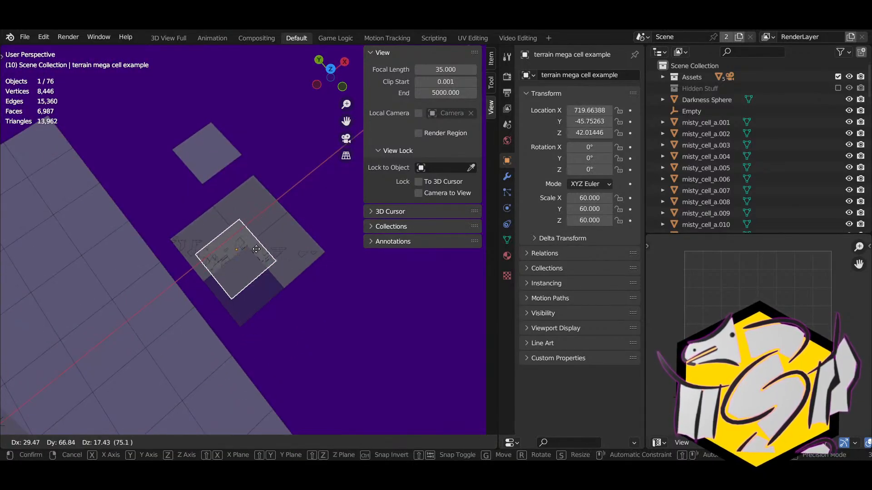
right_click(268, 282)
Step: View the remaining planes from a low angle and select the large mega cell reference plane
right_click_drag(377, 319, 279, 305)
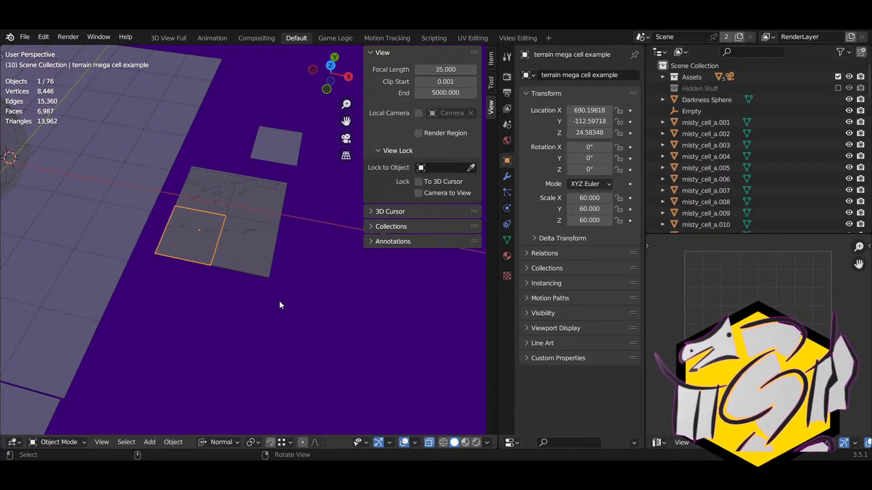
scroll(279, 301, "down", 5)
right_click_drag(278, 280, 297, 277, "shift")
scroll(234, 287, "up", 4)
middle_click_drag(234, 287, 147, 254)
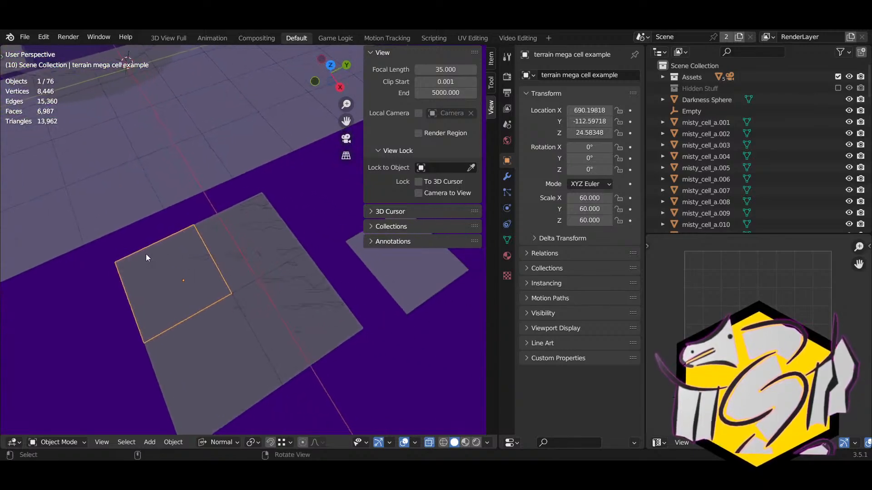
left_click(232, 257)
Step: Alternate between terrain_cell (scale 60) and the mega cell reference (scale 120) to compare scales
left_click(266, 276)
scroll(236, 331, "down", 3)
right_click_drag(275, 323, 291, 295)
left_click(312, 268)
right_click_drag(236, 288, 243, 293)
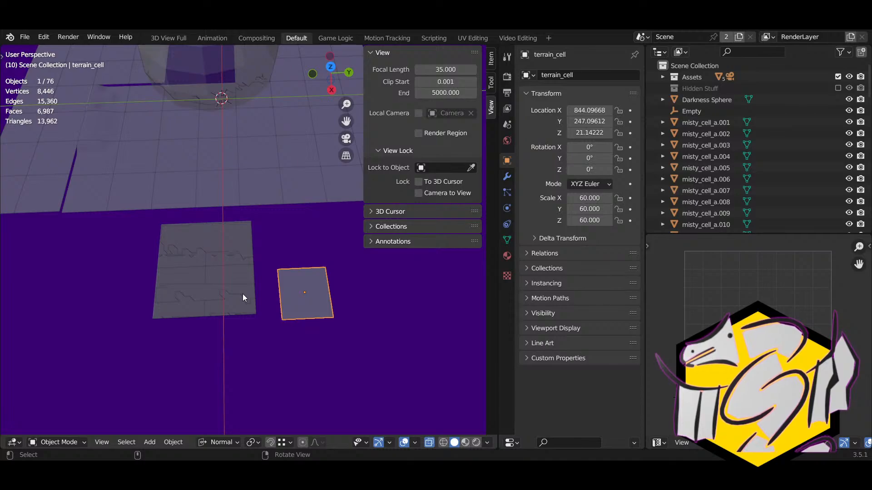
left_click(242, 293)
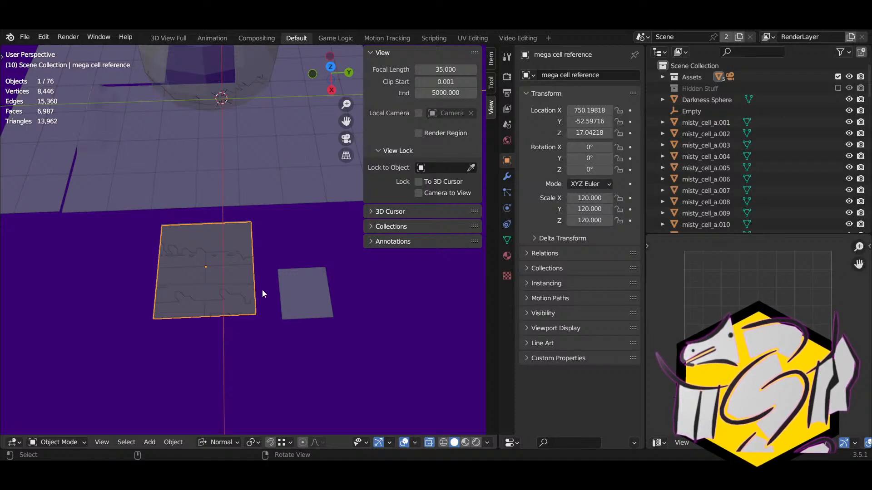
left_click(295, 283)
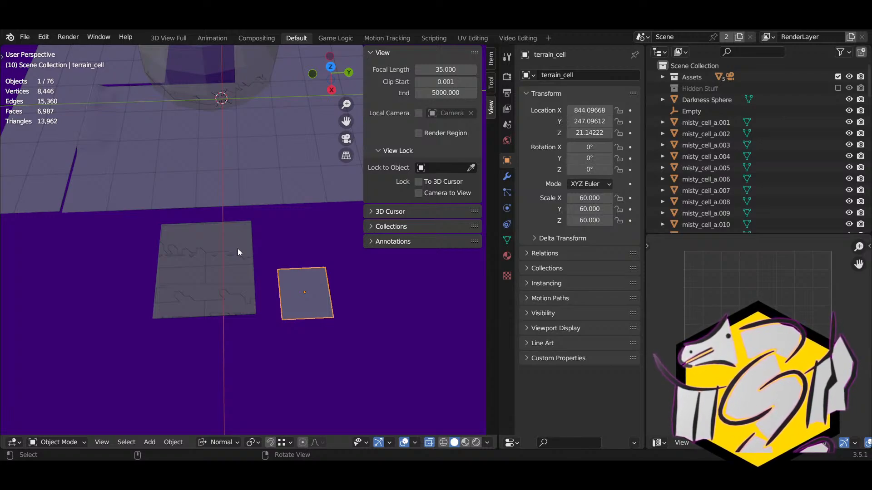
Step: Frame the misty_cell_b.011 tile, then show File > Import's formats such as FBX and glTF 2.0
right_click_drag(238, 249, 315, 257)
scroll(295, 262, "up", 2)
left_click(278, 266)
right_click_drag(219, 306, 130, 72)
key("KP_Decimal")
scroll(248, 241, "up", 2)
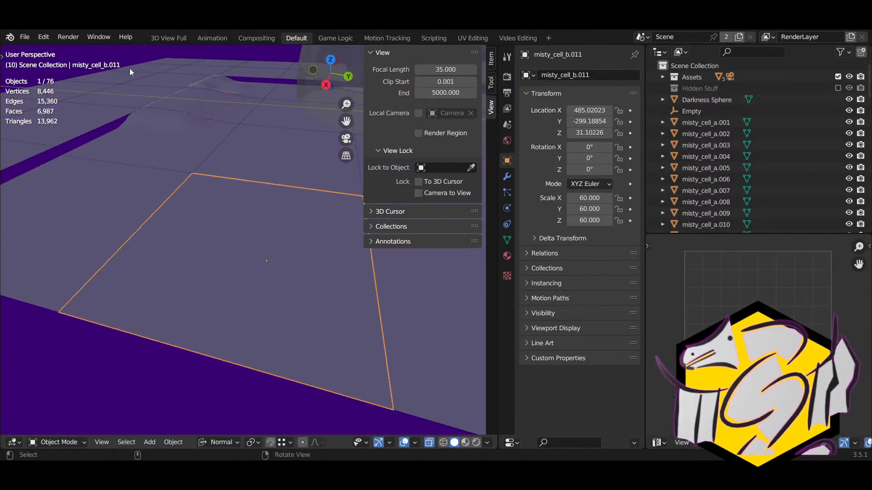
left_click(26, 42)
mouse_move(63, 191)
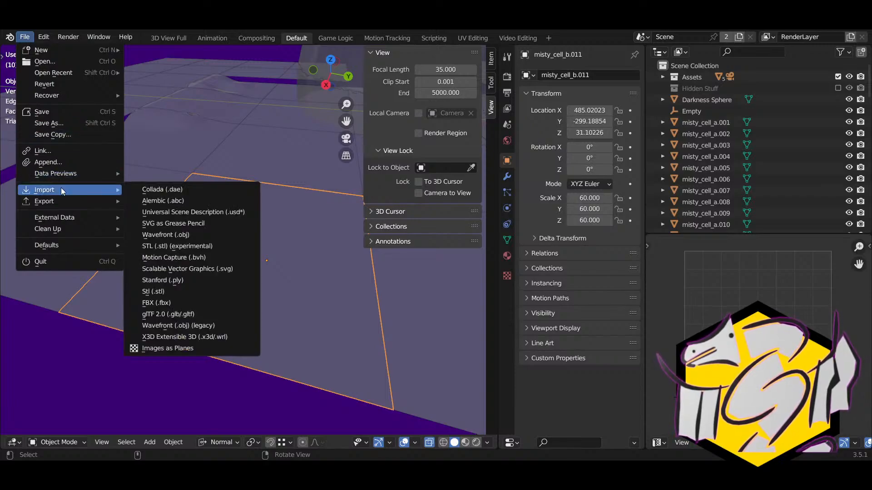
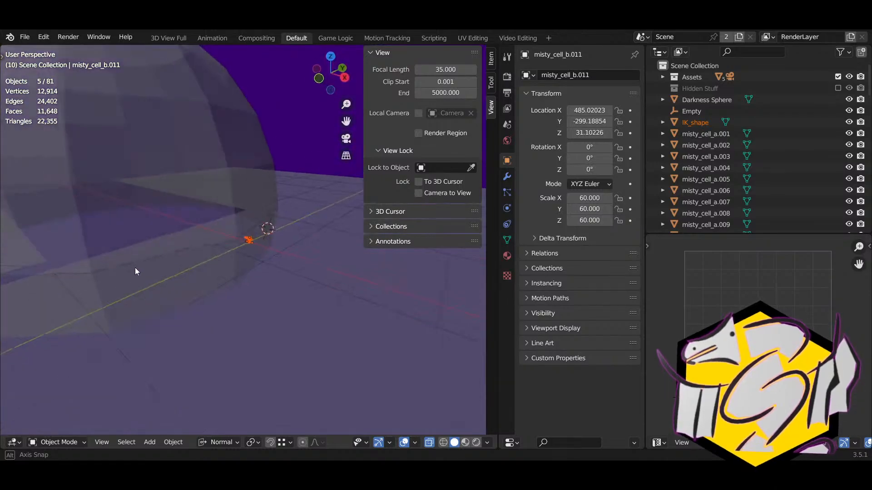
Step: Move the selected terrain cells to new spots within the floor grid
right_click_drag(207, 275, 249, 283)
key("g")
left_click(99, 255)
right_click_drag(101, 256, 166, 271)
middle_click_drag(166, 275, 273, 267)
key("g")
left_click(344, 285)
middle_click_drag(344, 285, 275, 283)
Step: Reposition another cell tile, then raise it to a higher position
key("g")
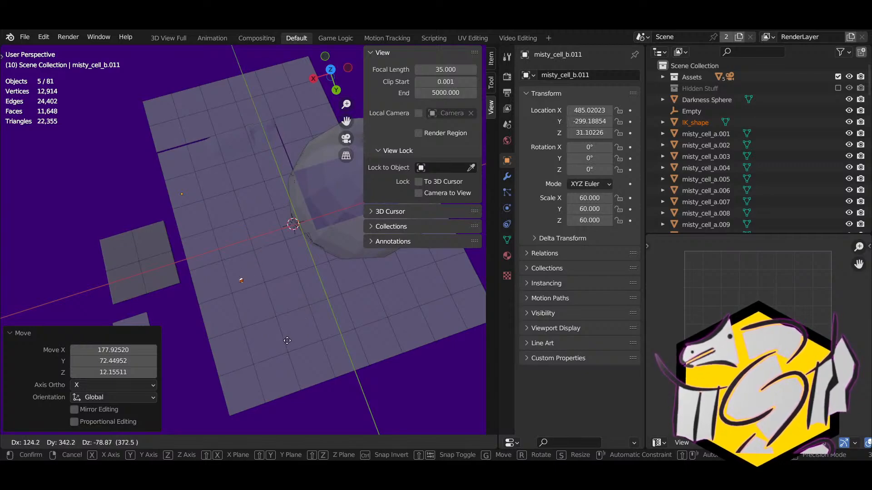
left_click(450, 374)
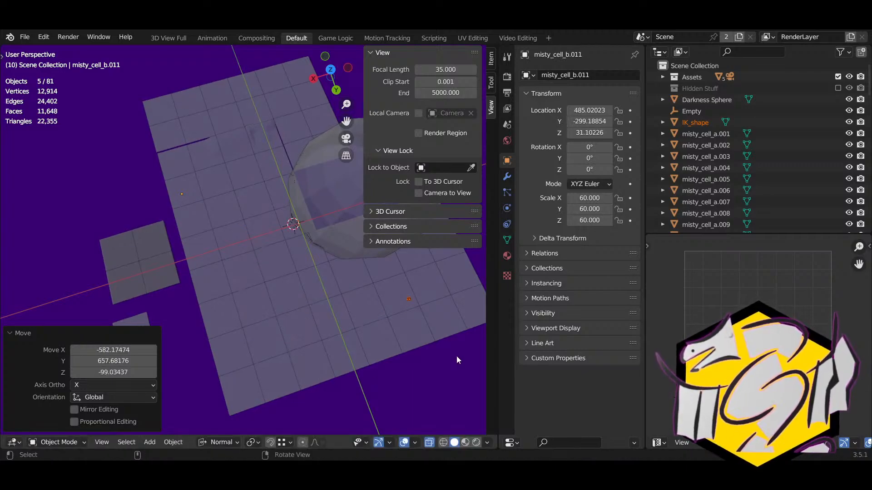
middle_click_drag(450, 374, 247, 280)
key("g")
left_click(228, 245)
middle_click_drag(228, 245, 249, 301)
Step: Open the floor plane misty_cell_d.010 in Edit Mode
key("Tab")
key("Tab")
left_click(265, 305)
key("Tab")
Step: Snap the 3D cursor to a floor face and move mt_universal_rig onto it
left_click(239, 242)
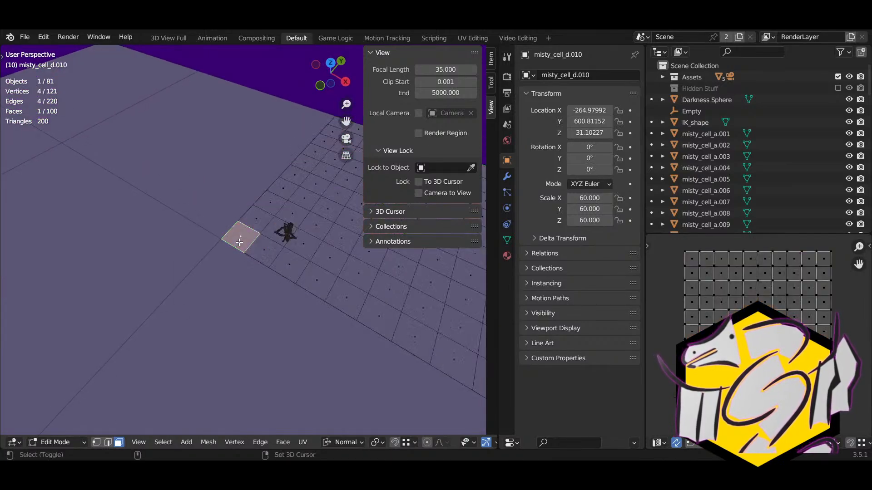
key("shift+s")
left_click(233, 292)
key("Tab")
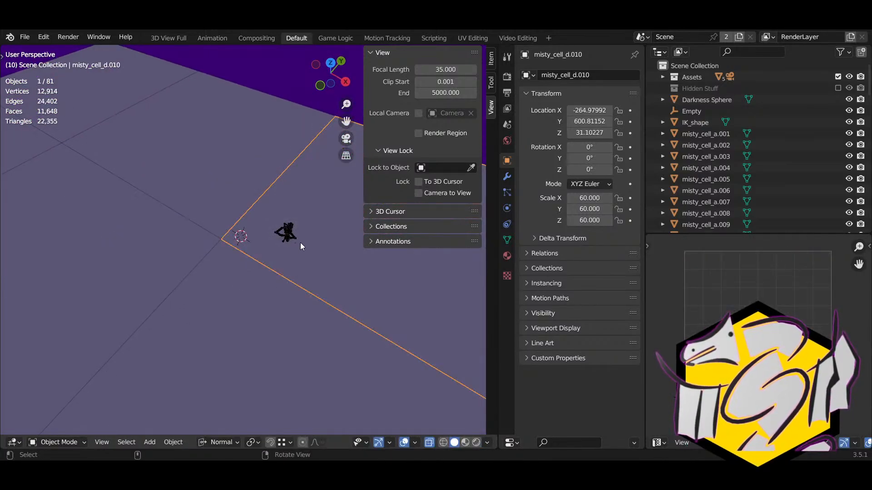
left_click(294, 236)
key("shift+s")
left_click(289, 186)
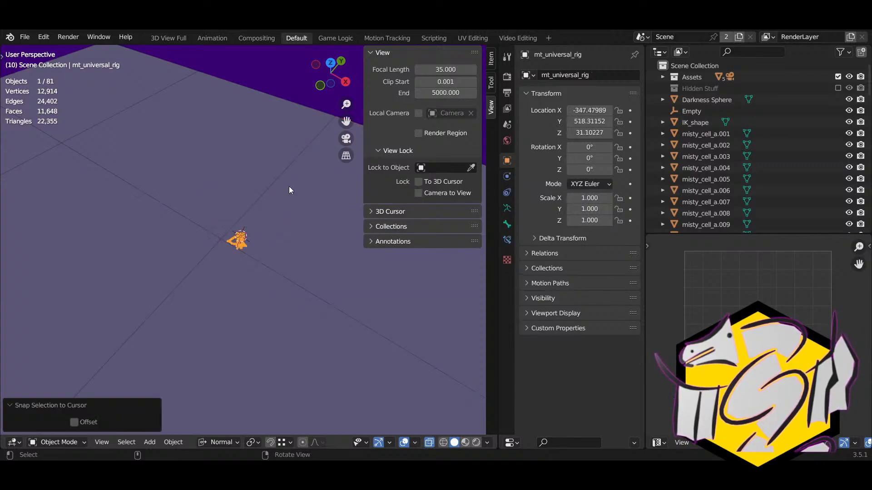
Step: Frame the rig and raise it vertically along Z to 38.74
key("KP_Decimal")
scroll(290, 212, "down", 5)
right_click_drag(246, 285, 365, 209)
key("g")
key("z")
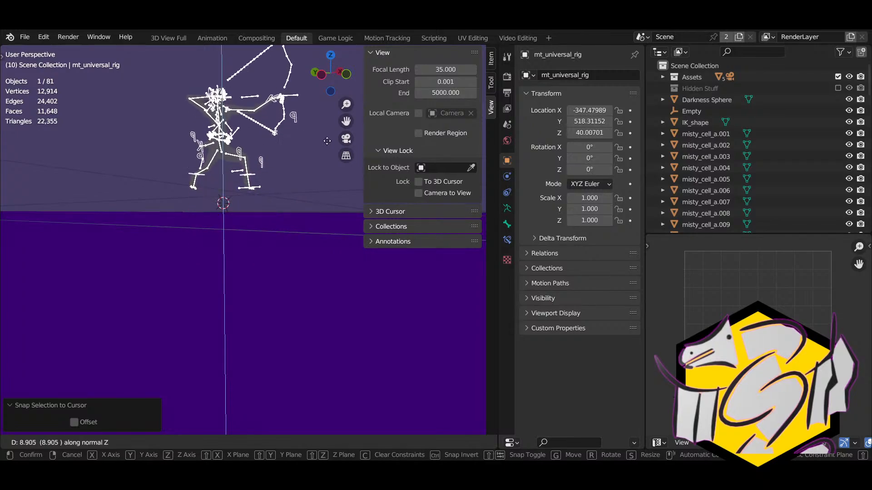
left_click(319, 206)
middle_click_drag(319, 205, 317, 202)
key("g")
key("z")
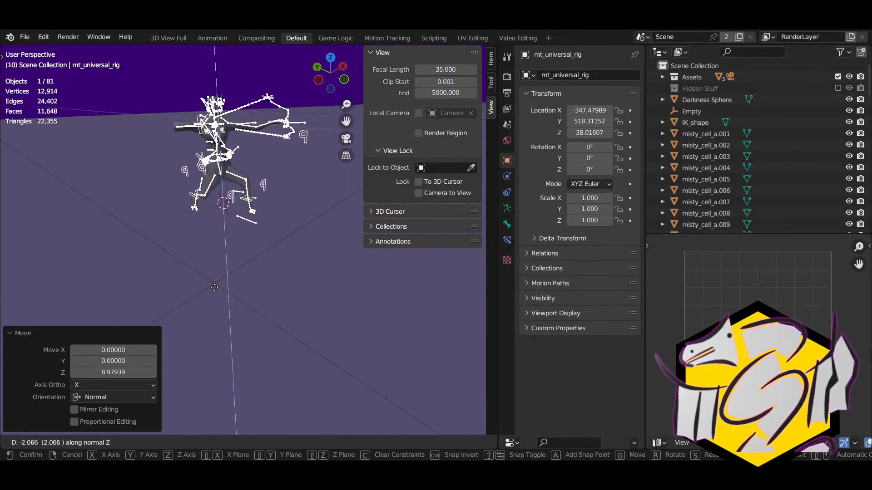
left_click(217, 289)
middle_click_drag(263, 293, 48, 269)
Step: Toggle between armature and floor editing, then reselect mt_universal_rig
key("Tab")
key("Tab")
left_click(268, 252)
key("Tab")
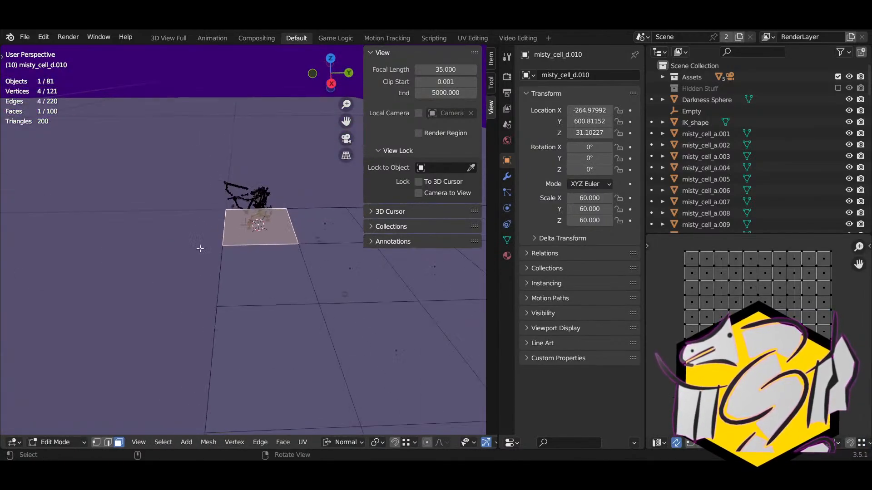
key("Tab")
middle_click_drag(203, 247, 141, 241)
left_click(253, 223)
scroll(255, 239, "down", 7)
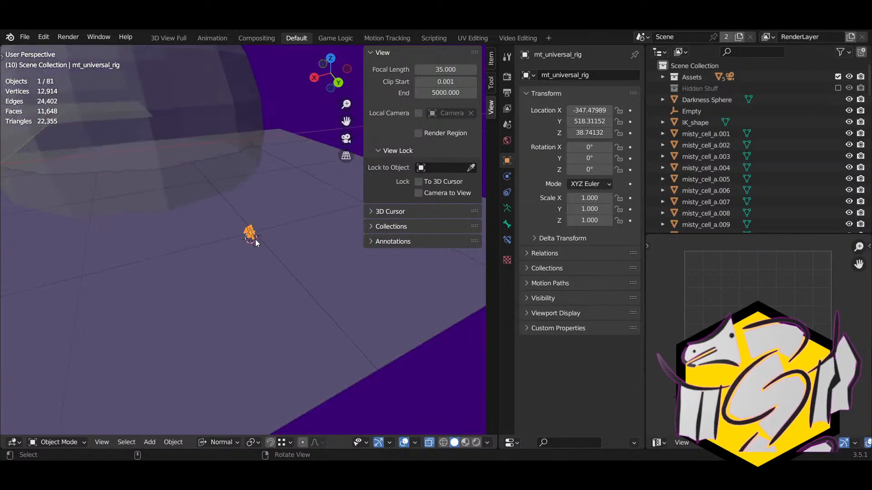
mouse_move(255, 239)
middle_mouse_down()
mouse_move(220, 281)
mouse_move(319, 295)
mouse_move(236, 246)
mouse_move(252, 249)
middle_mouse_up()
Step: Put misty_cell_d.010 back in Edit Mode and inspect it from below and above
key("Tab")
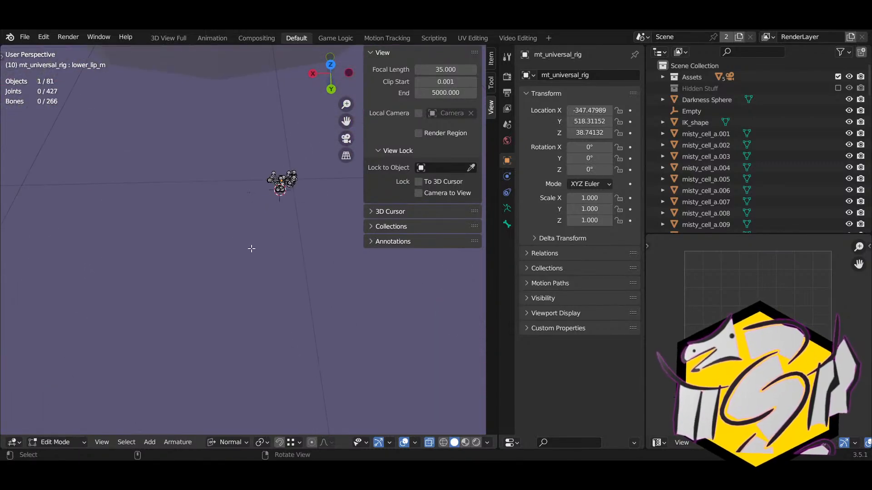
scroll(252, 248, "up", 3)
key("Tab")
left_click(304, 189)
key("Tab")
middle_click_drag(311, 150, 129, 139)
middle_click_drag(269, 275, 373, 280)
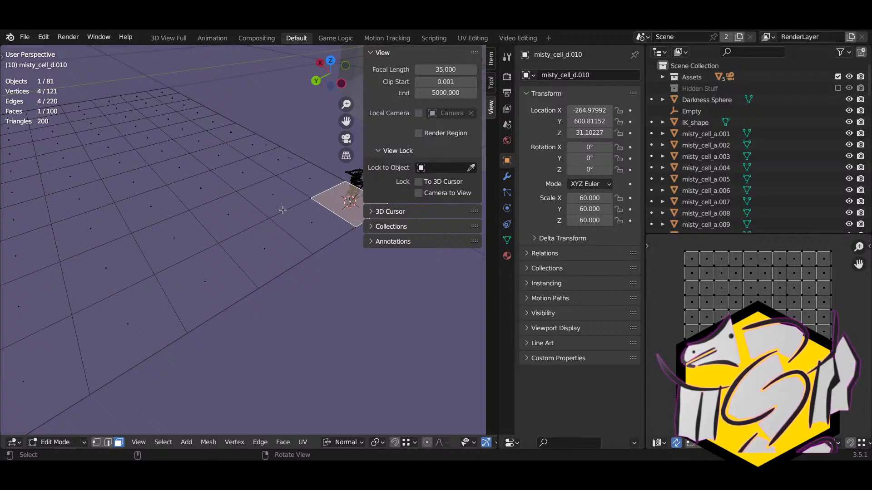
right_click_drag(297, 286, 223, 254)
Step: Back in Object Mode, select the IK_shape helper near the rig
key("Tab")
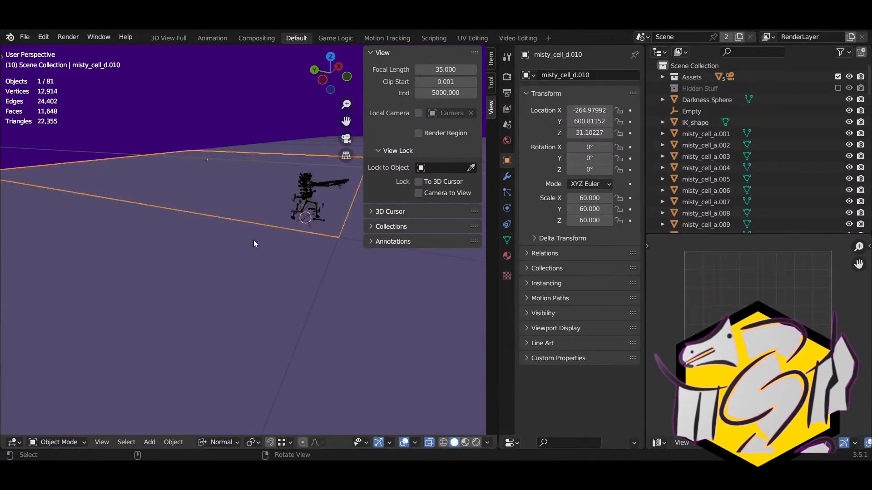
left_click(311, 190)
right_click_drag(311, 190, 292, 221)
left_click(292, 220)
left_click(291, 221)
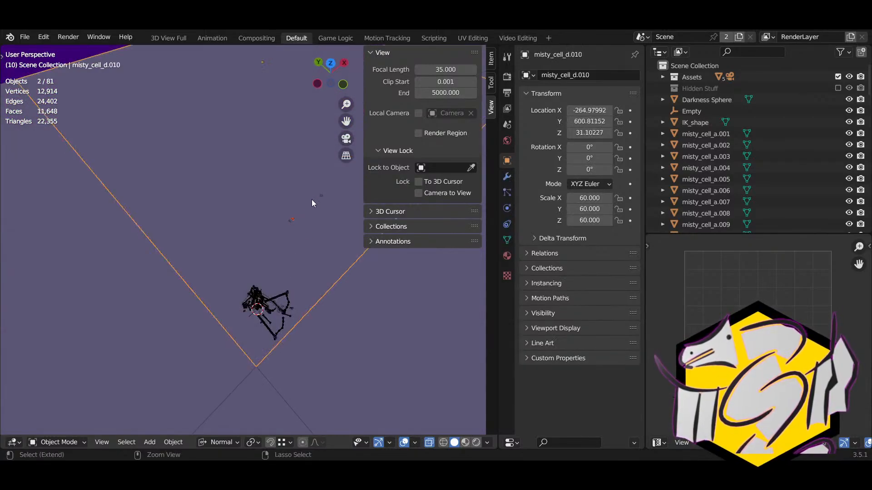
left_click(291, 222)
right_click_drag(291, 222, 271, 225)
middle_click_drag(271, 224, 255, 220)
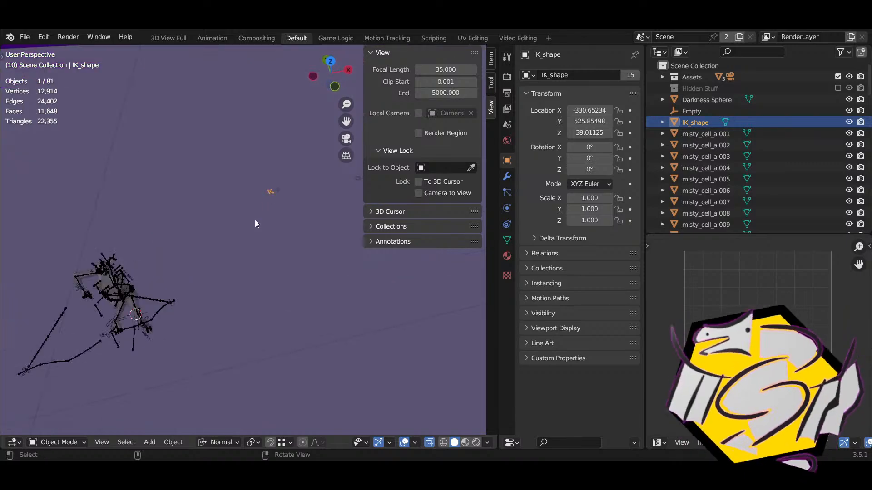
Step: Add Pole_Shape and Object_Shape to the selection and delete all three helpers
left_click(276, 191, "shift")
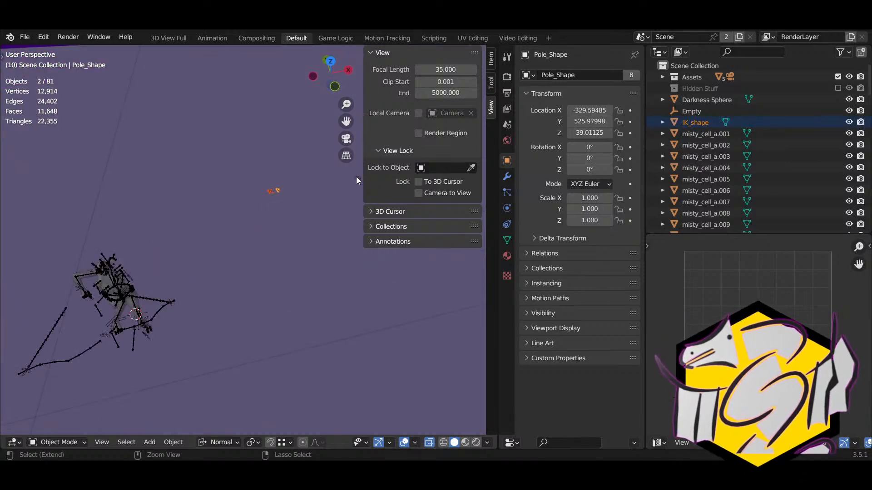
left_click(357, 178, "shift")
key("g")
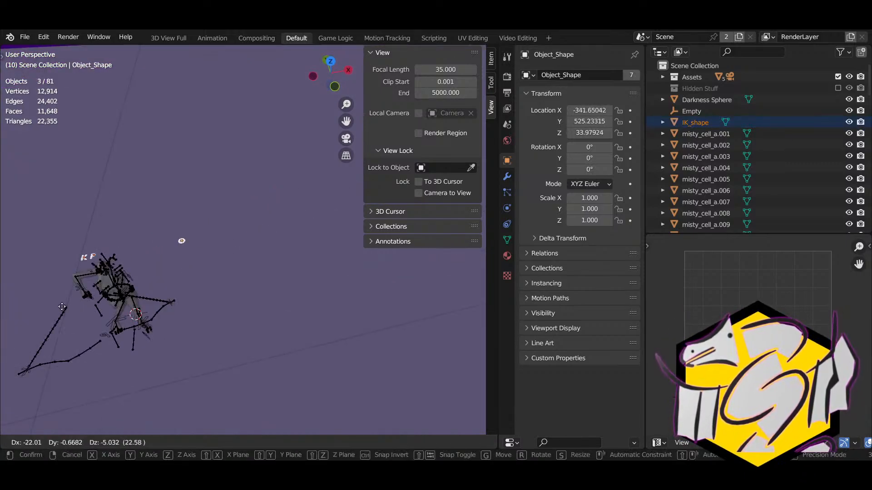
left_click(81, 255)
middle_click_drag(81, 255, 216, 234)
key("Delete")
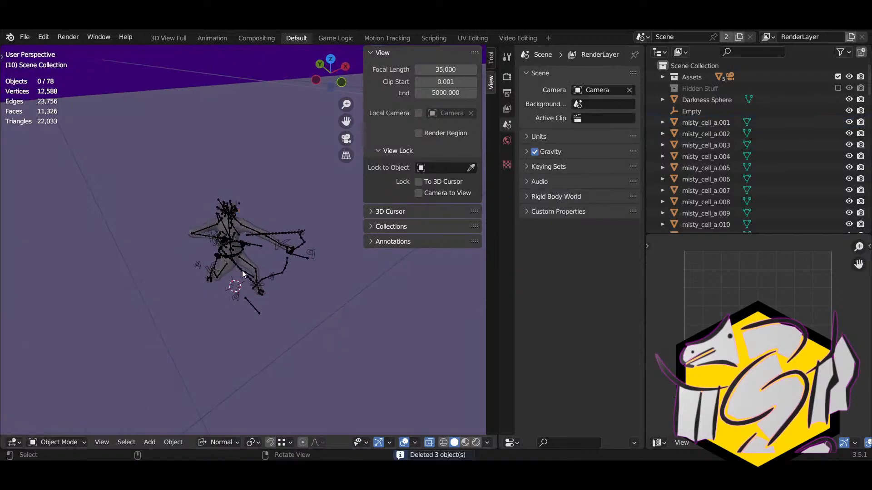
Step: Delete the rig and undo it, twice, to keep mt_universal_rig
left_click(280, 273)
key("Delete")
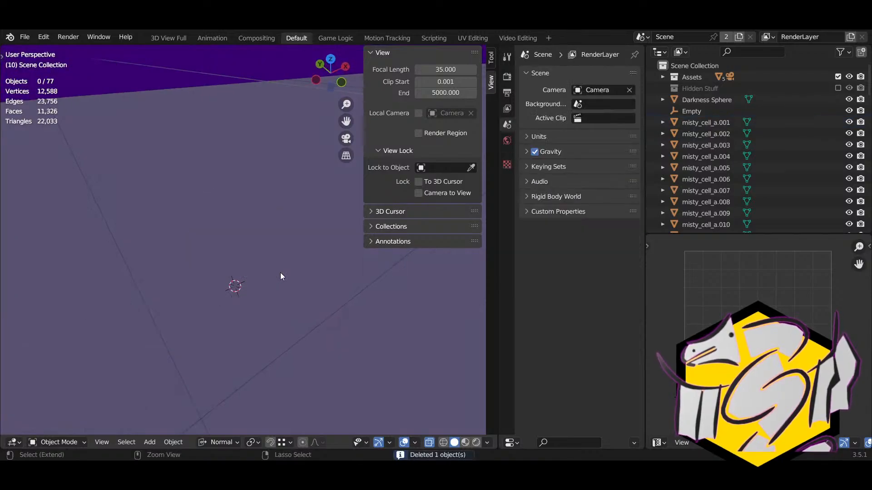
key("ctrl+z")
left_click(280, 272)
left_click(280, 272)
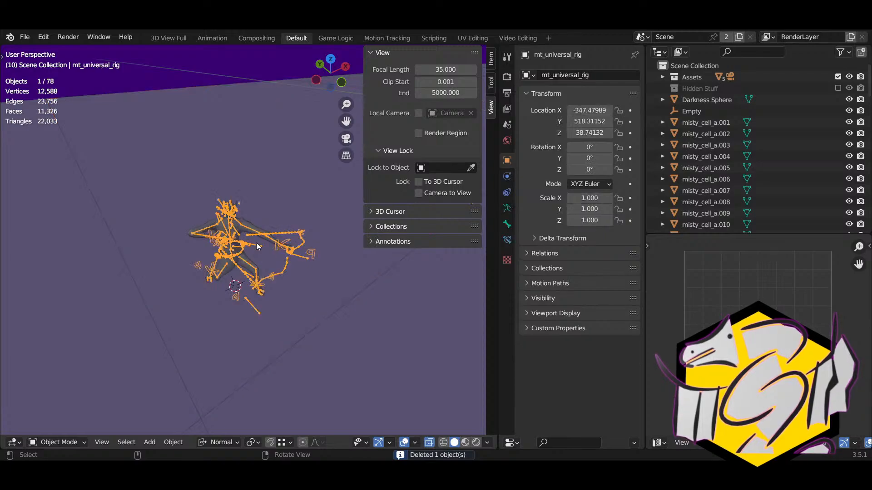
left_click(237, 219)
left_click(269, 230)
left_click(275, 232)
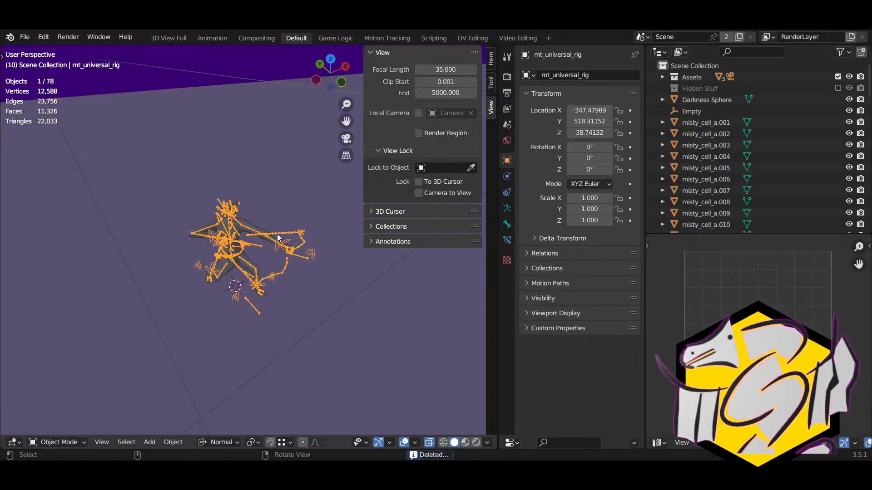
key("Delete")
key("ctrl+z")
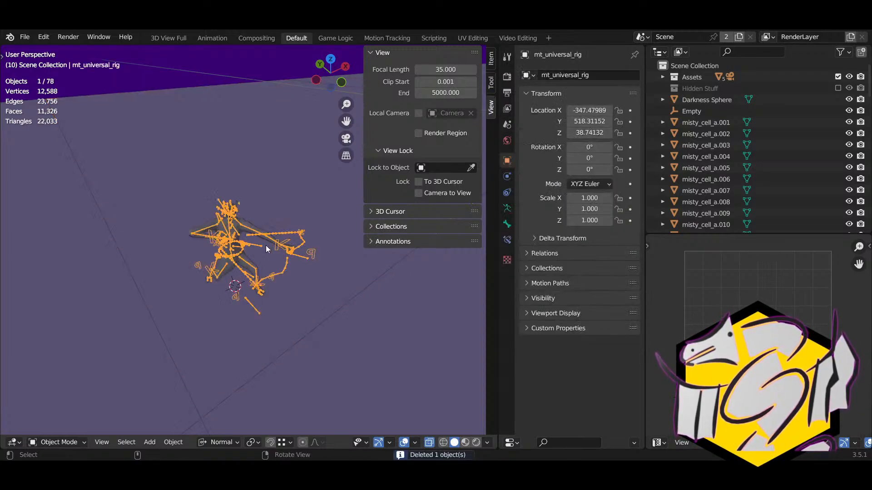
Step: Cycle through the figure and floor plane to reselect the rig
left_click(245, 227)
left_click(252, 230)
scroll(254, 234, "down", 5)
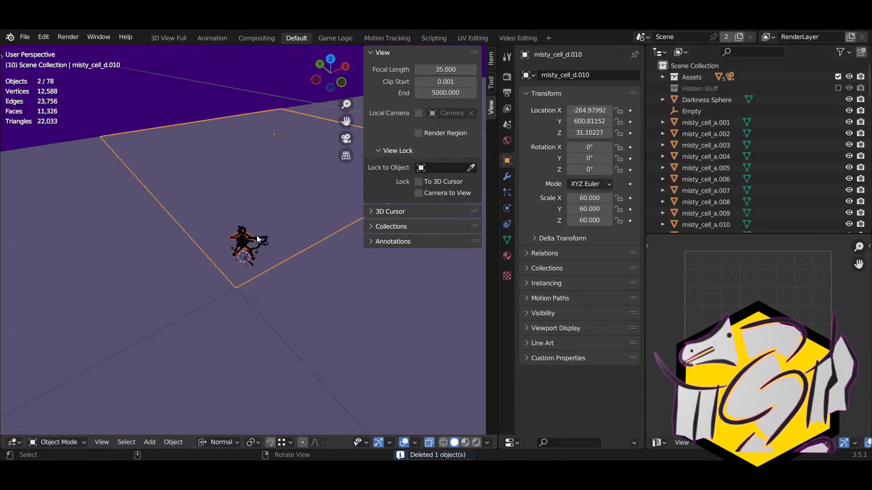
left_click(256, 239)
middle_click_drag(256, 239, 293, 264)
Step: Cancel the rig move, then reposition the rig and view the plane and sphere
key("g")
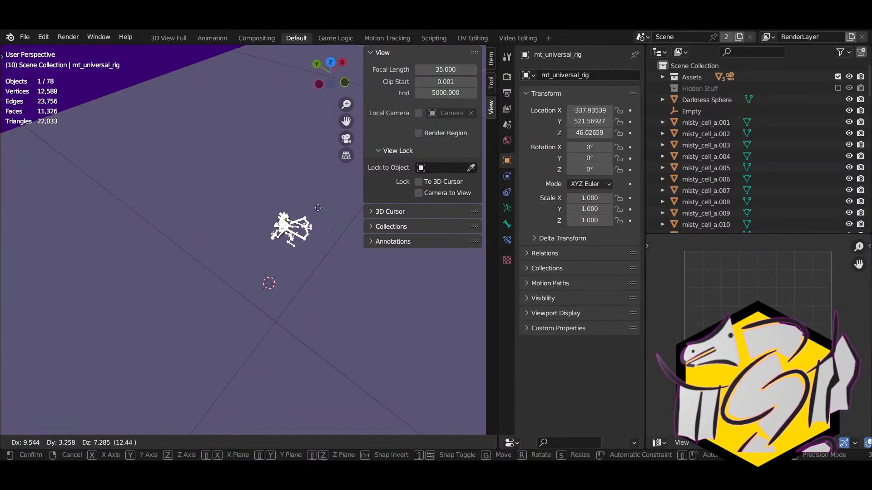
right_click(318, 289)
scroll(318, 289, "down", 8)
right_click_drag(317, 289, 121, 267, "shift")
middle_click_drag(121, 270, 225, 271)
key("g")
left_click(281, 260)
middle_click_drag(281, 260, 249, 282)
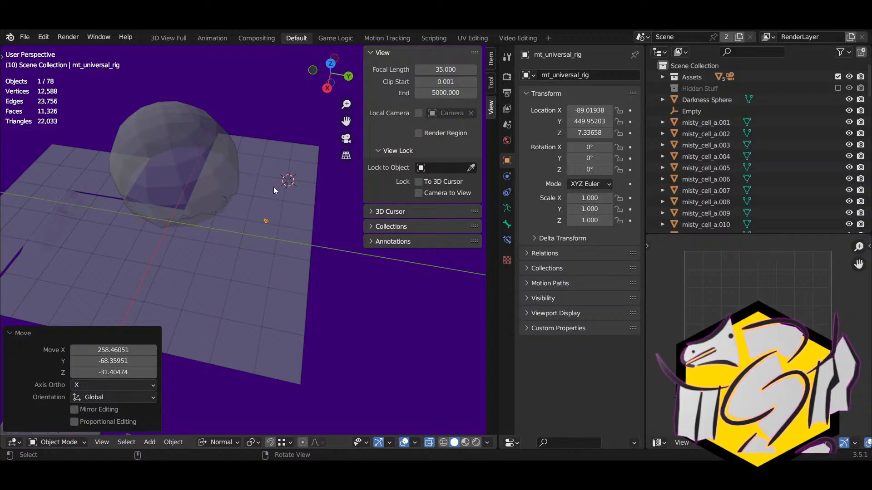
middle_click_drag(244, 213, 129, 241)
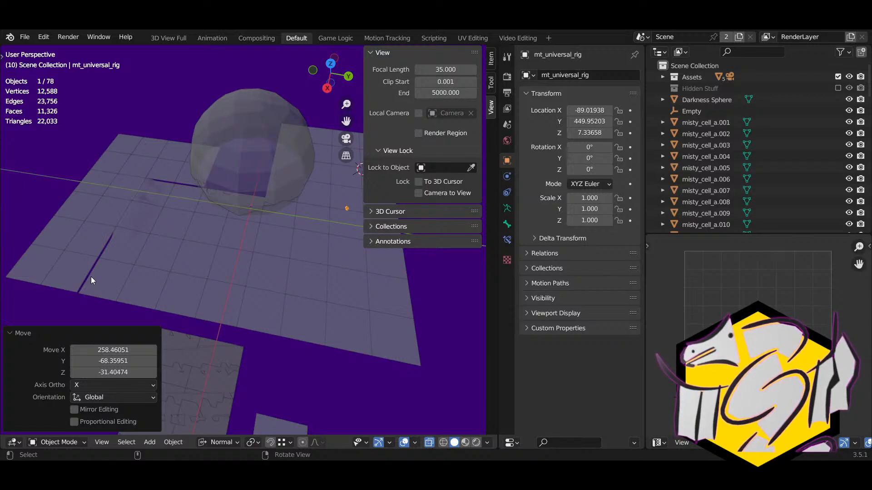
Step: Place the rig on the large tiled floor beside the translucent sphere
key("g")
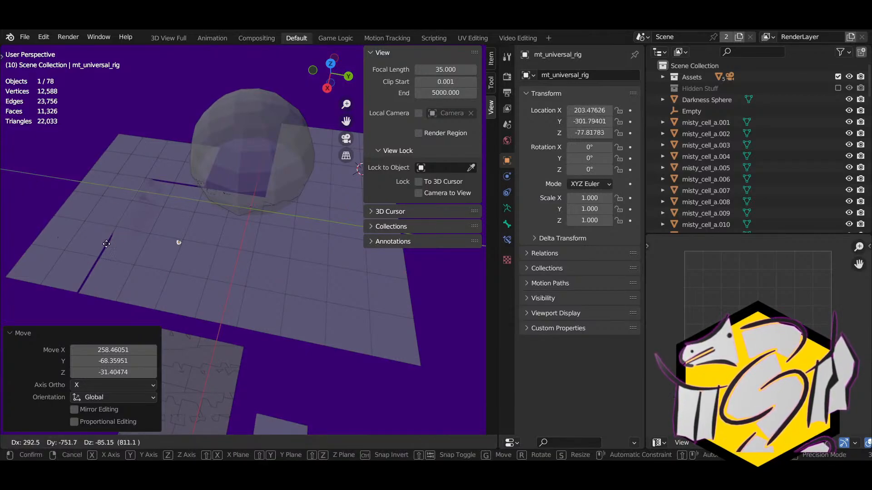
left_click(118, 253)
scroll(133, 257, "down", 5)
scroll(200, 254, "up", 3)
middle_click_drag(195, 284, 302, 300, "shift")
Step: Select the cell reference and terrain_cell, start an X move, then cancel it
left_click(335, 263)
scroll(335, 263, "down", 2)
left_click(312, 208, "shift")
key("g")
key("x")
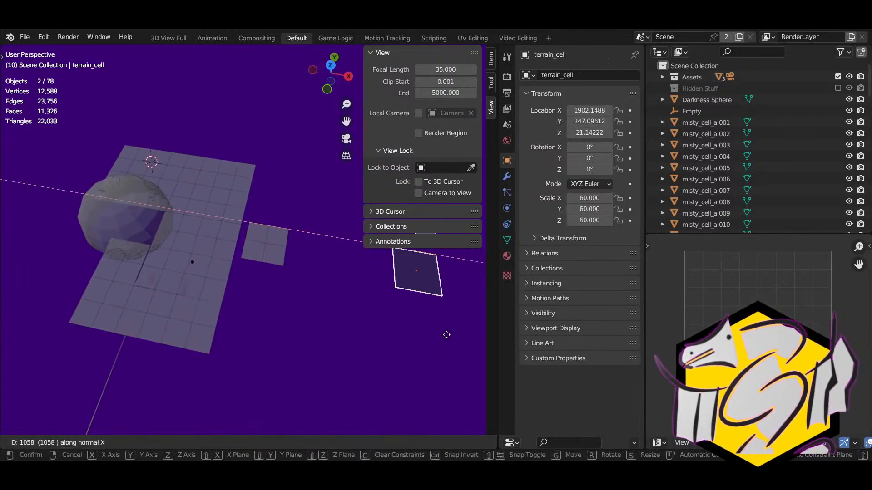
right_click(447, 335)
Step: Select several cells with mega cell reference active, shift them along X, then undo
left_click(278, 251, "shift")
left_click(274, 235, "shift")
left_click(259, 237, "shift")
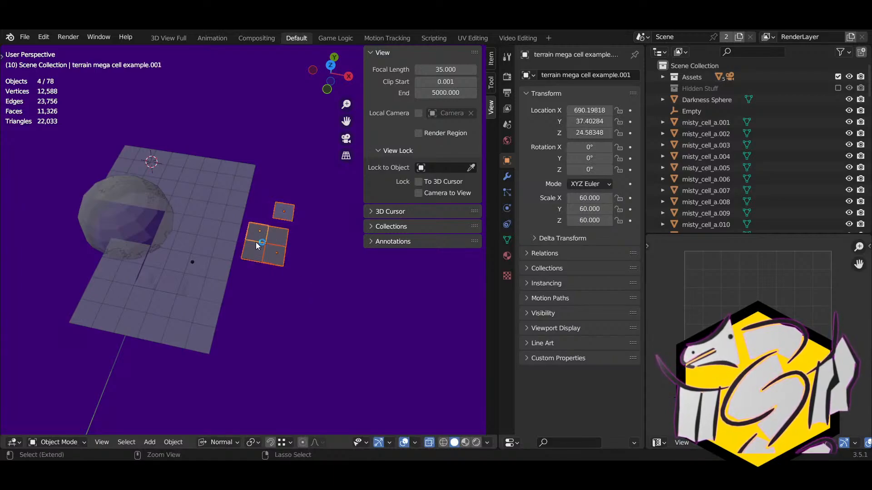
left_click(258, 246, "shift")
key("g")
key("x")
left_click(440, 301)
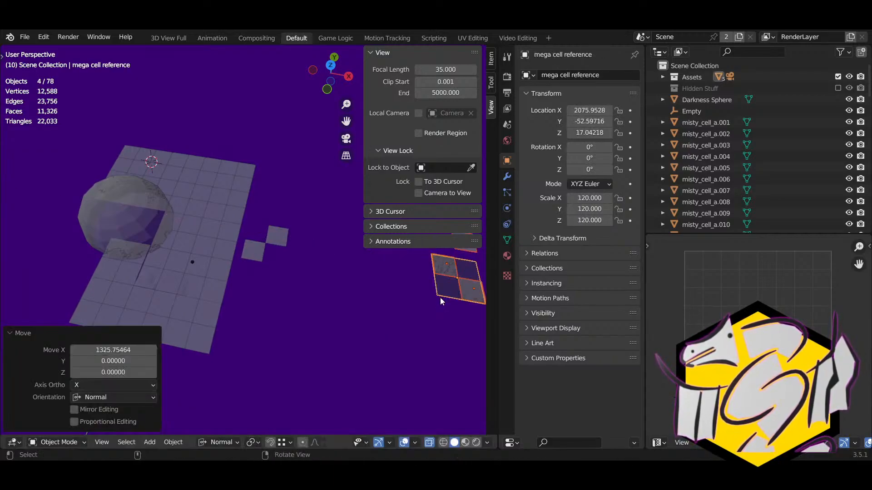
key("ctrl+z")
Step: Move the terrain mega cell example far right along X to 1988.7890
left_click(281, 234, "shift")
left_click(244, 247, "shift")
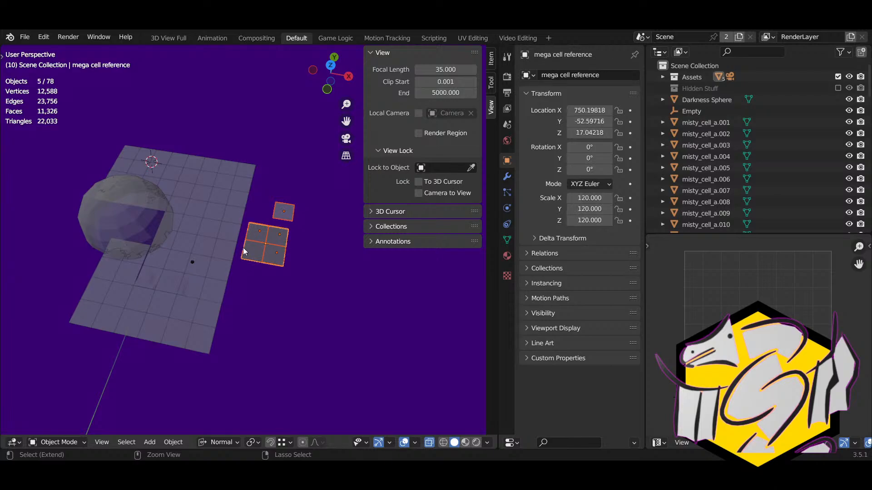
key("g")
key("x")
right_click(313, 278)
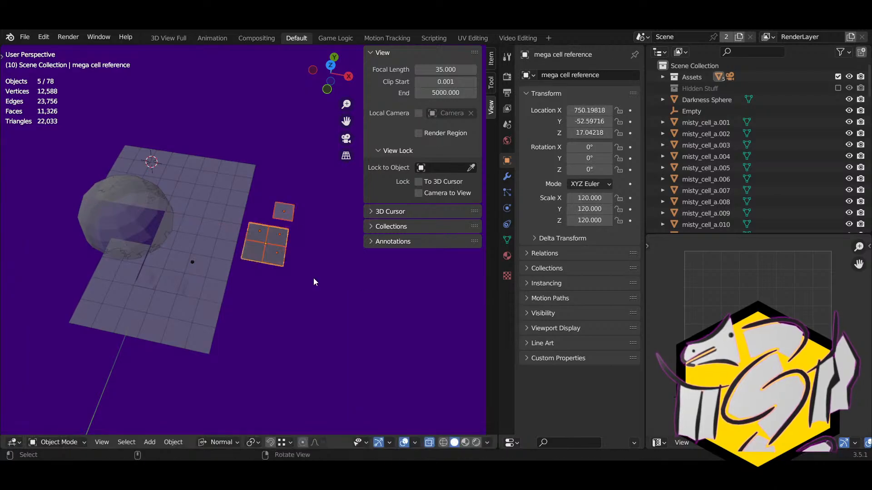
left_click(260, 257, "shift")
key("g")
key("x")
left_click(443, 309)
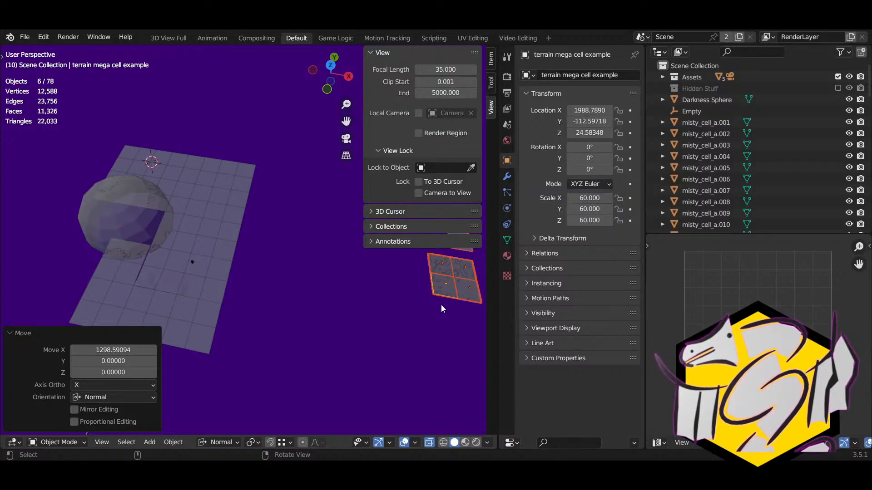
Step: Select mt_universal_rig and move it toward the sphere
middle_click_drag(306, 276, 385, 287, "shift")
scroll(385, 287, "up", 8)
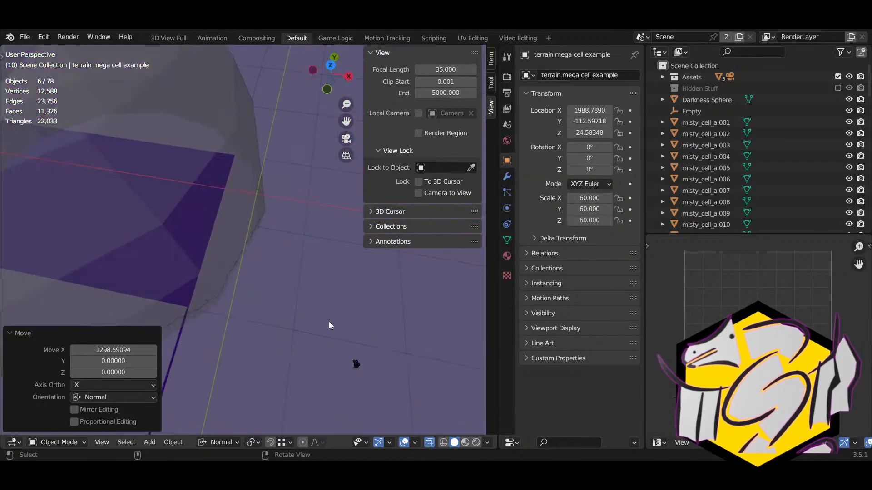
left_click(357, 364)
middle_click_drag(358, 364, 232, 380)
middle_click_drag(212, 268, 236, 356, "shift")
key("g")
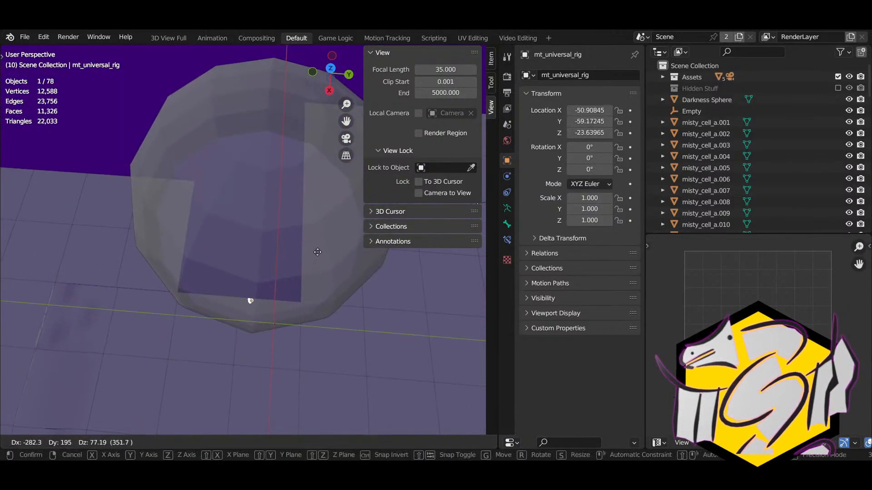
left_click(316, 254)
middle_click_drag(306, 306, 265, 314)
Step: Move mt_universal_rig toward the Darkness Sphere and frame it in the view
key("g")
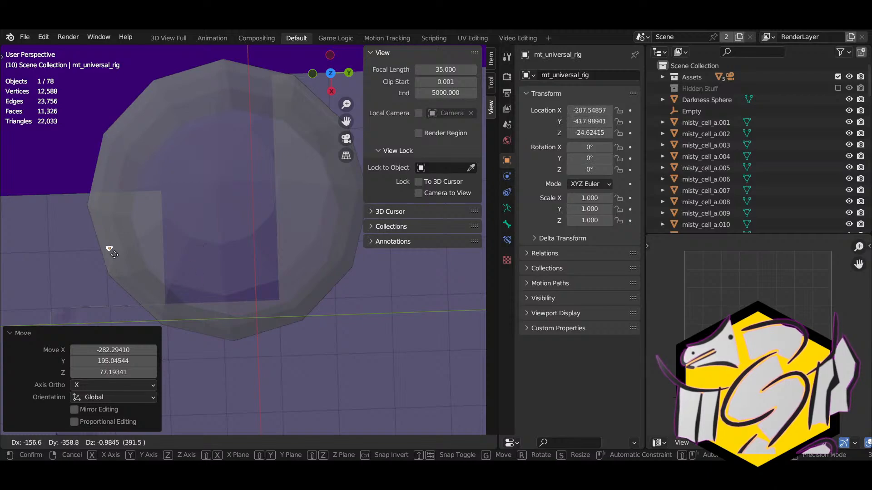
left_click(144, 169)
middle_click_drag(144, 169, 252, 124)
key("KP_Decimal")
scroll(253, 127, "down", 14)
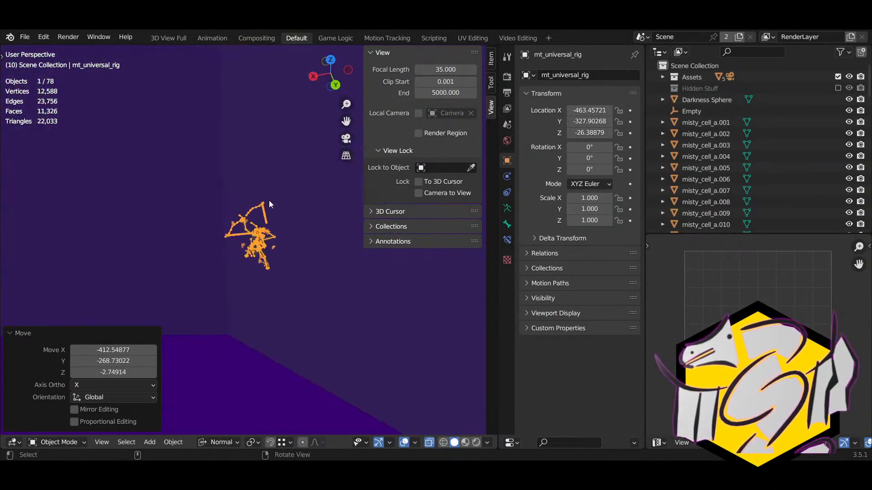
middle_click_drag(265, 214, 159, 288)
Step: Raise the rig on Z to about 58.9 so it sits inside the Darkness Sphere
key("g")
left_click(123, 132)
middle_click_drag(123, 133, 263, 237)
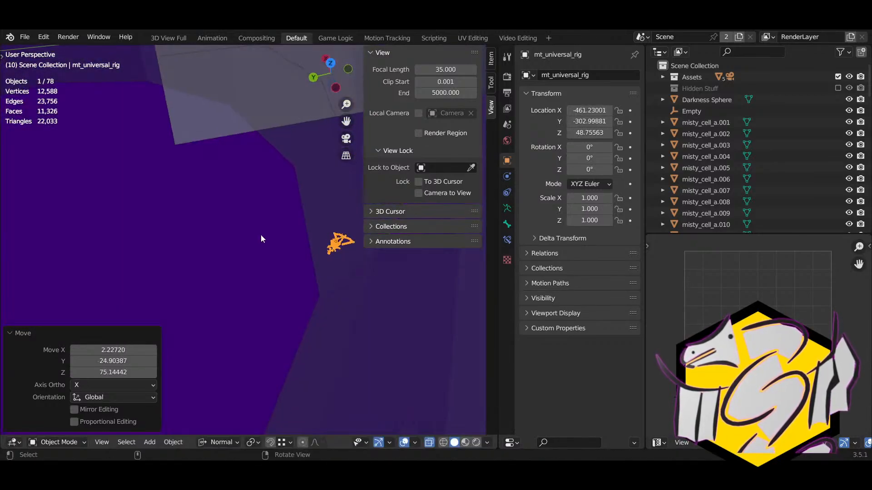
key("g")
left_click(125, 192)
middle_click_drag(124, 193, 228, 290)
scroll(277, 250, "down", 5)
scroll(348, 284, "down", 2)
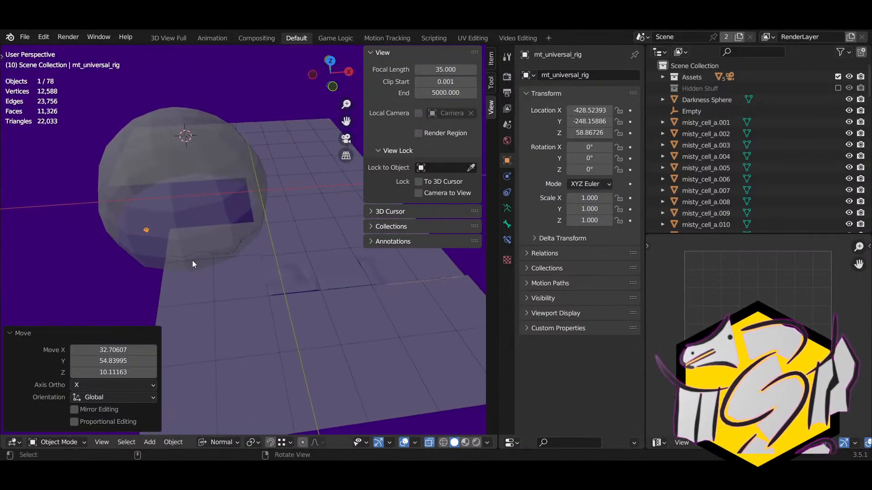
Step: Orbit around the sphere and ground plane and select the Darkness Sphere
middle_click_drag(192, 260, 251, 244)
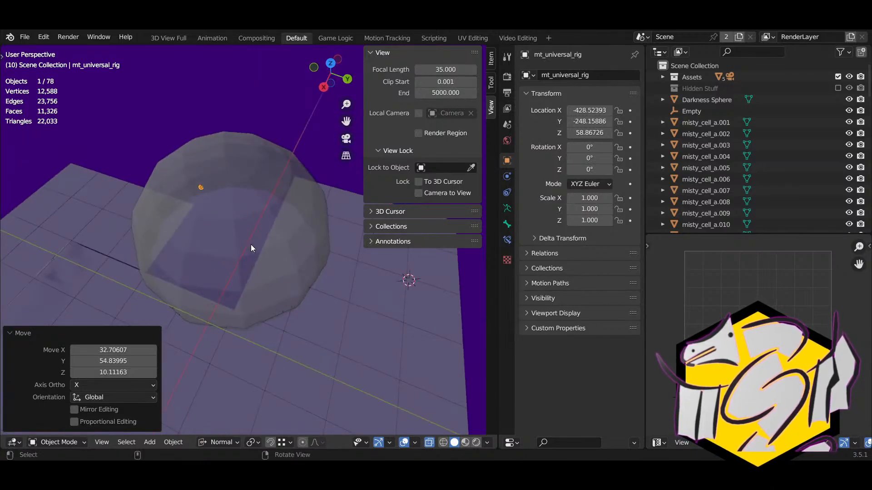
scroll(251, 245, "up", 6)
scroll(246, 282, "down", 6)
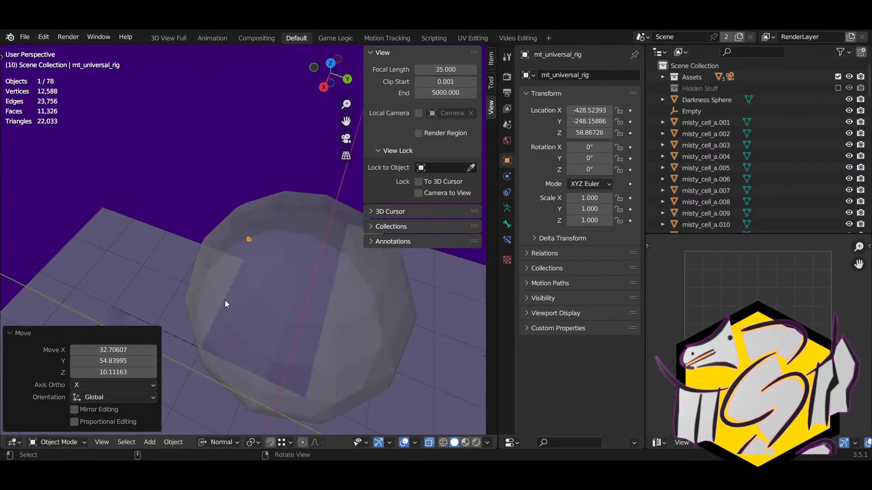
mouse_move(224, 301)
right_mouse_down()
mouse_move(251, 323)
mouse_move(213, 288)
mouse_move(312, 255)
mouse_move(366, 252)
mouse_move(222, 287)
right_mouse_up()
left_click(243, 309)
middle_click_drag(182, 290, 224, 319)
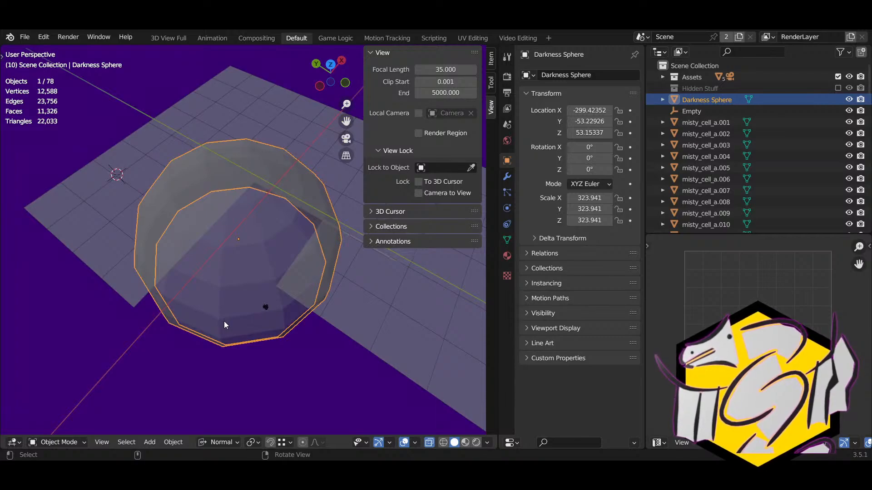
Step: Snap the 3D cursor to the Darkness Sphere's origin and add a circle mesh there
key("shift+s")
left_click(212, 374)
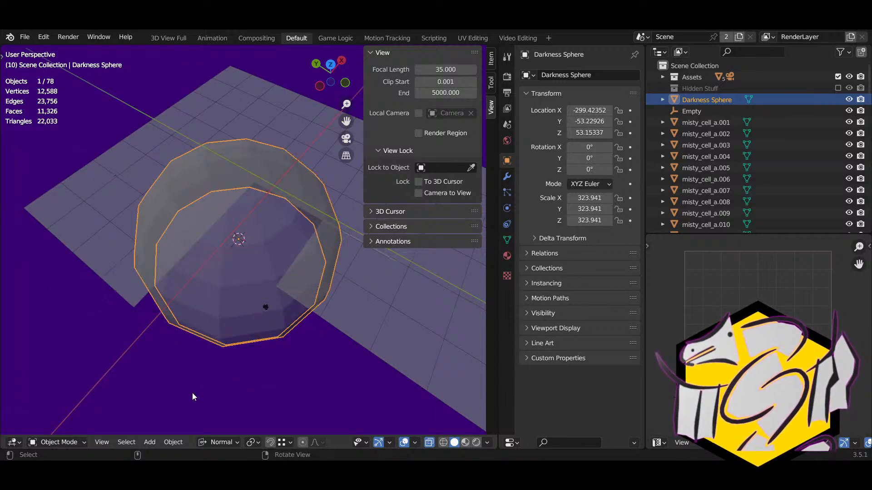
left_click(146, 440)
mouse_move(167, 429)
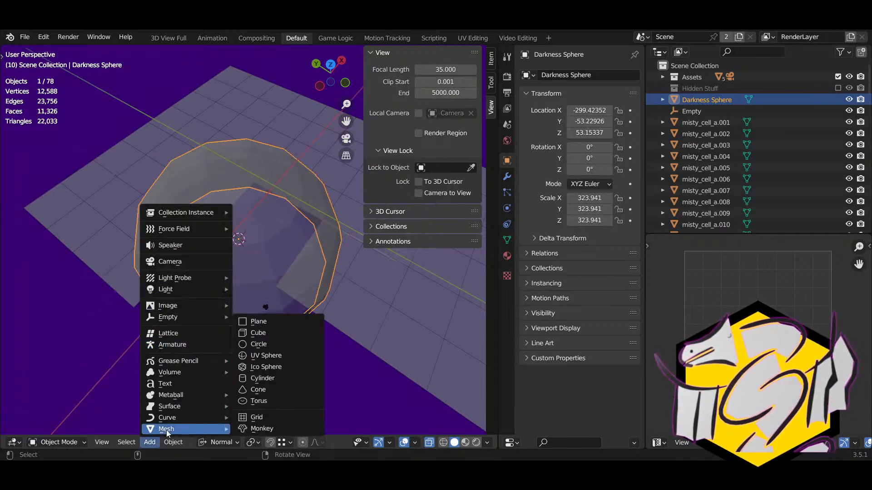
left_click(258, 345)
Step: Inspect the circle in edit mode, then delete it
key("Tab")
mouse_move(257, 350)
middle_mouse_down()
mouse_move(288, 290)
mouse_move(248, 363)
middle_mouse_up()
key("Tab")
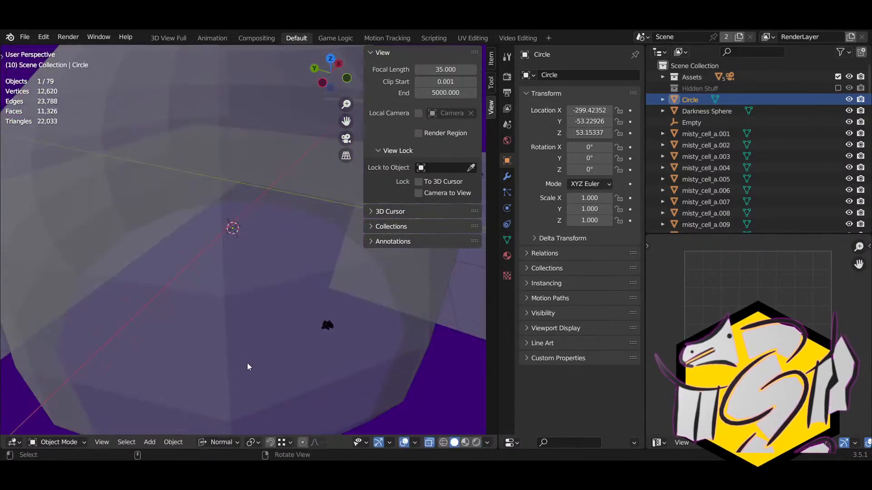
key("Delete")
scroll(247, 363, "down", 4)
Step: In the Darkness Sphere's edit mode, select the bottom edge loop in edge mode
left_click(248, 363)
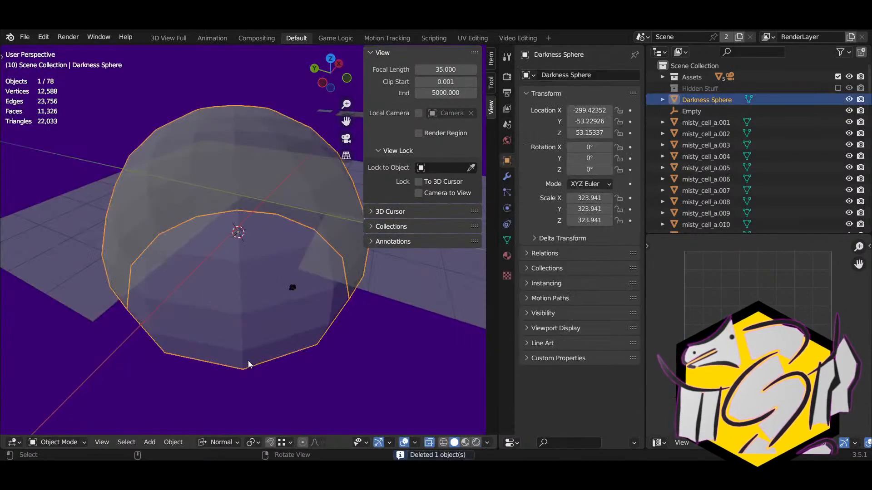
key("Tab")
middle_click_drag(248, 361, 253, 254)
key("2")
left_click(233, 217)
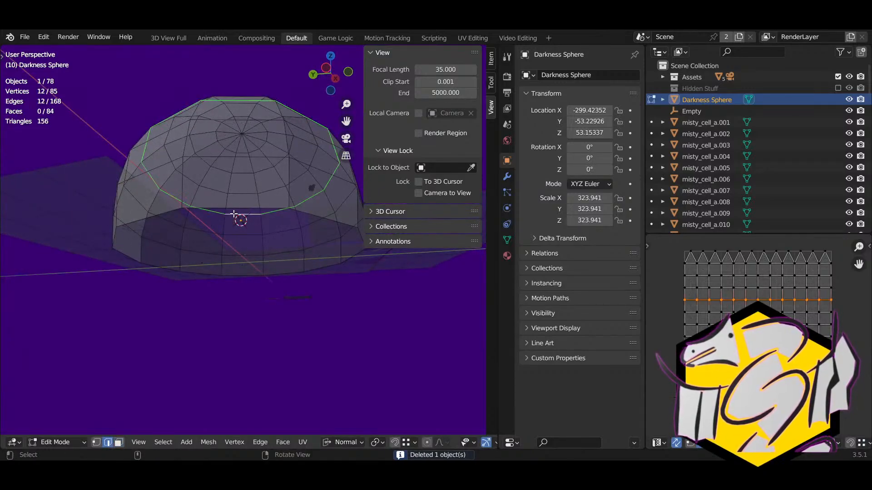
left_click(234, 206)
left_click(234, 207, "alt")
Step: Fill the bottom loop with a 12-sided face and separate it into its own object
key("f")
middle_click_drag(234, 207, 245, 295)
key("p")
left_click(246, 294)
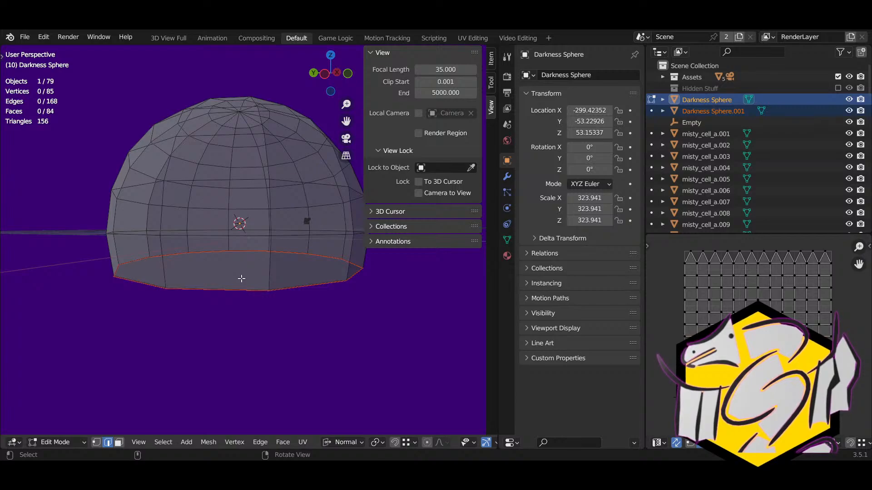
Step: Select Darkness Sphere.001 alone and inspect the disc in edit mode
key("Tab")
left_click(242, 278)
key("Tab")
right_click_drag(279, 295, 141, 345)
scroll(204, 315, "up", 3)
middle_click_drag(141, 345, 187, 276)
key("Tab")
Step: Move Darkness Sphere.001 vertically along Z to a new height
key("g")
key("z")
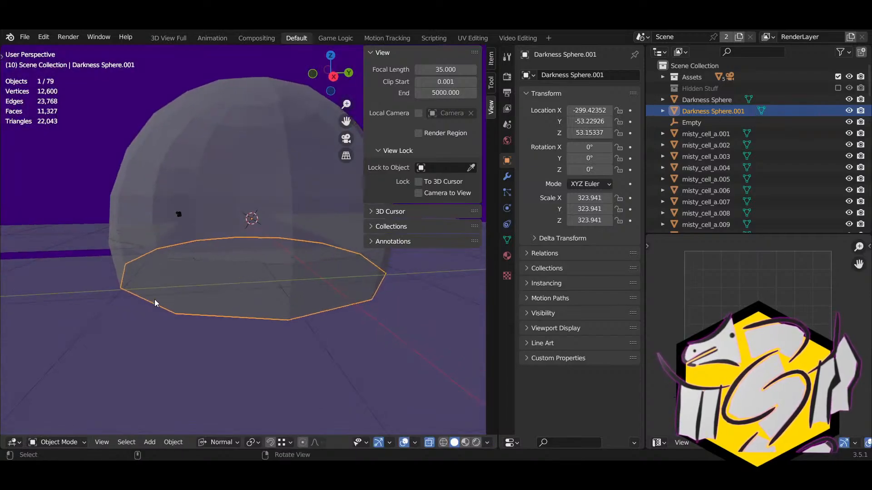
left_click(112, 247)
middle_click_drag(111, 245, 222, 301)
scroll(223, 306, "up", 2)
scroll(222, 301, "down", 2)
key("Tab")
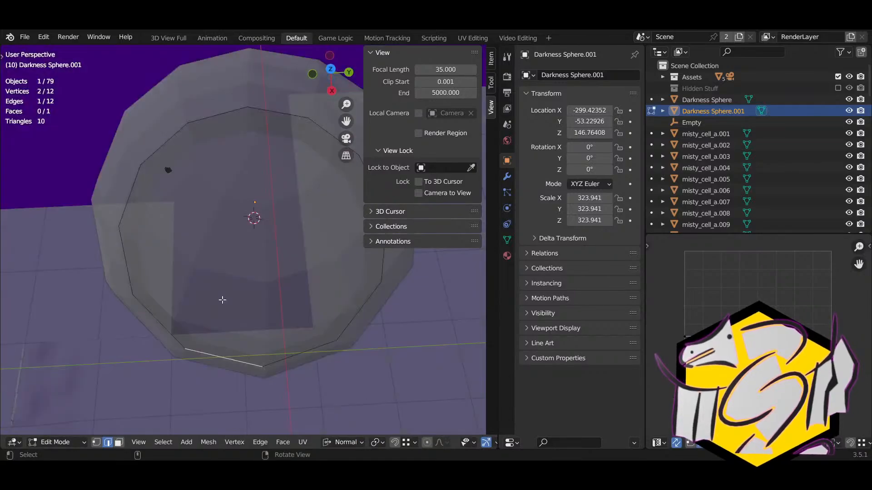
key("Tab")
Step: Hide the Darkness Sphere and inspect Darkness Sphere.001 in edit mode
left_click(229, 262)
key("h")
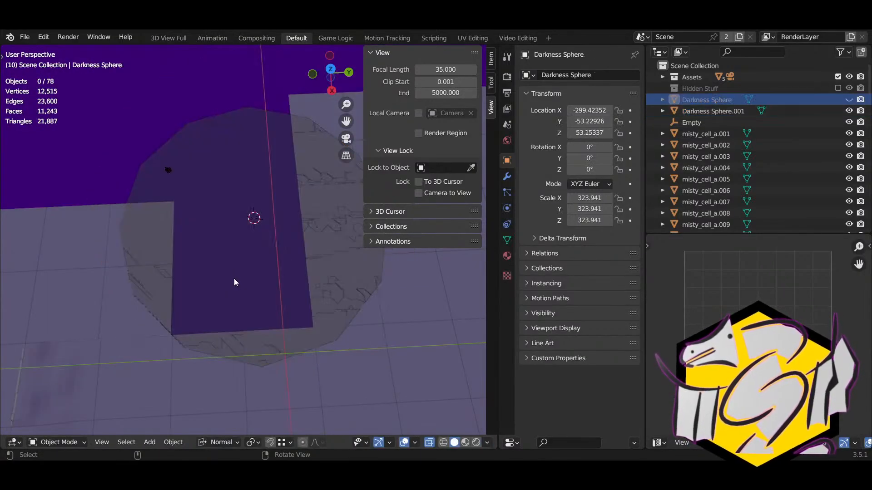
left_click(235, 281)
key("Tab")
middle_click_drag(288, 336, 135, 124)
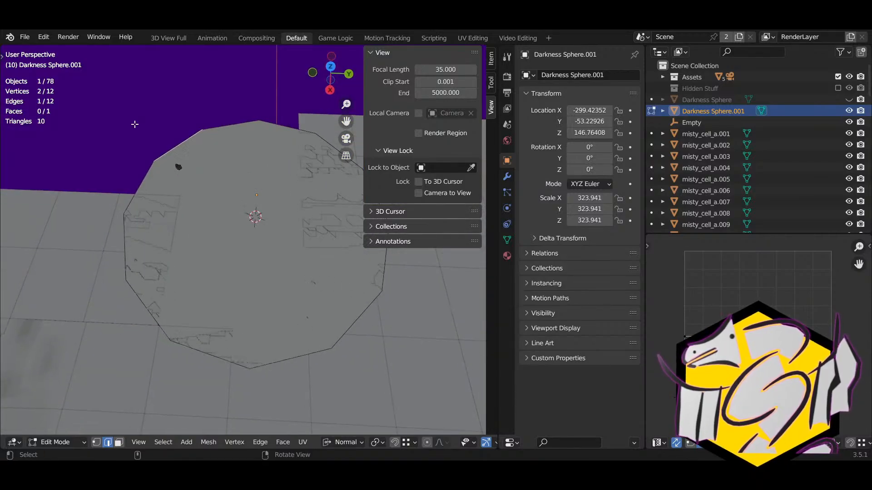
key("Tab")
Step: Select the misty_cell planes around the disc and delete misty_cell_d.013
left_click(126, 288)
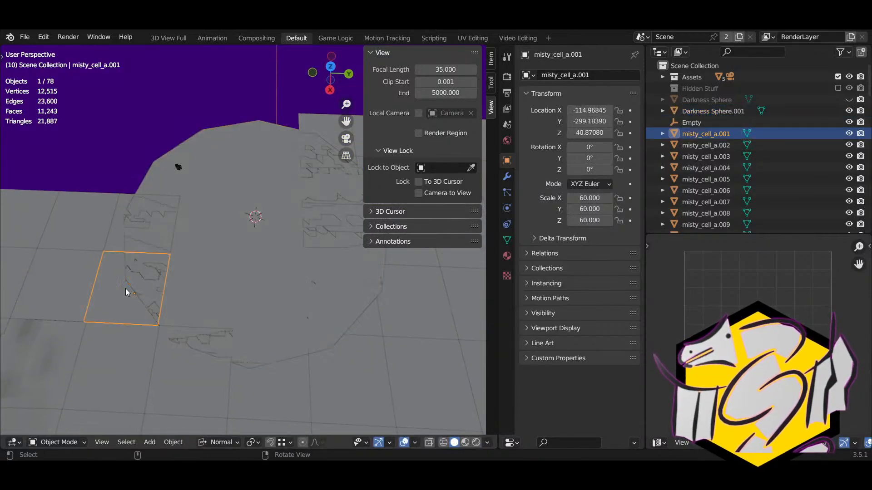
left_click(109, 246, "shift")
left_click(170, 358, "shift")
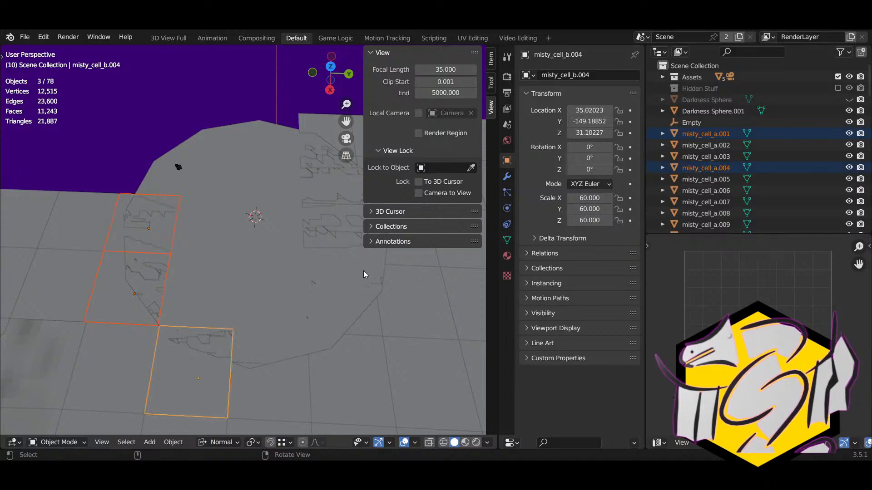
middle_click_drag(364, 270, 214, 227, "shift")
left_click(226, 195)
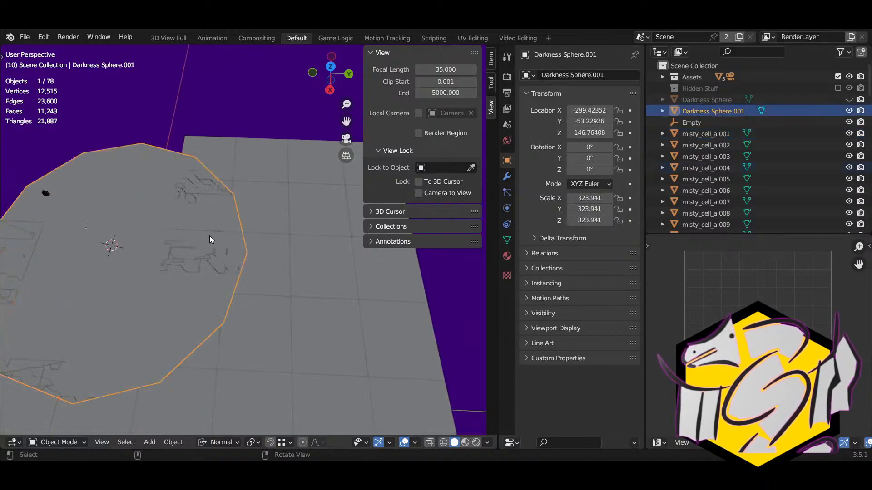
left_click(207, 254)
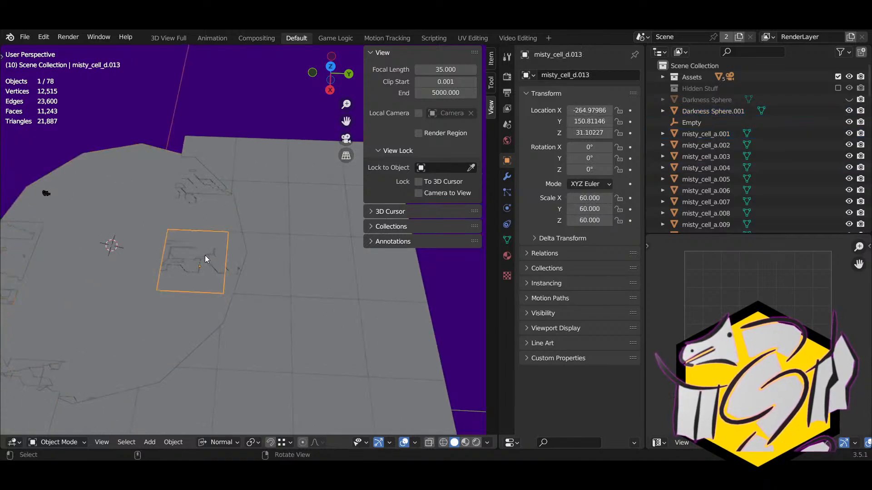
key("Delete")
Step: Delete misty_cell_d.014 and two more small planes lying over the disc
left_click(199, 213)
left_click(200, 214)
key("Delete")
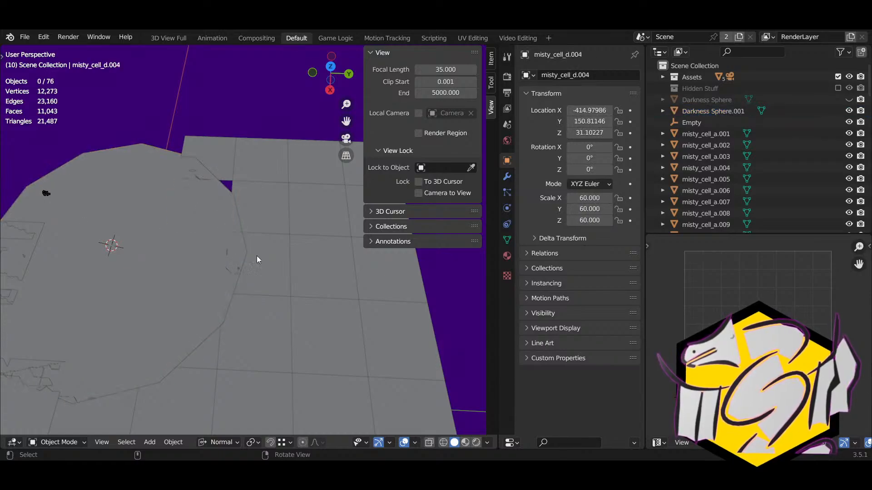
left_click(266, 259)
key("Delete")
left_click(193, 130)
key("Delete")
Step: Hide the eight remaining floor planes overlapping the disc
middle_click_drag(160, 249, 36, 237)
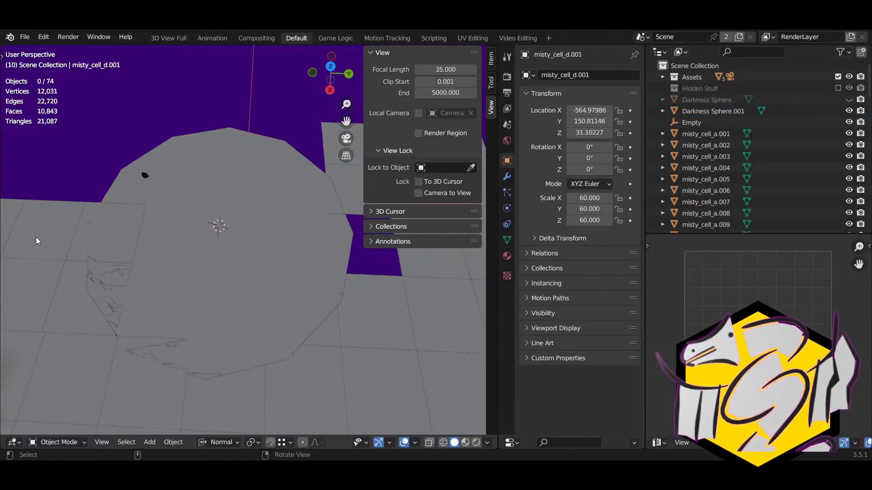
left_click(81, 230)
key("h")
left_click(88, 279)
key("h")
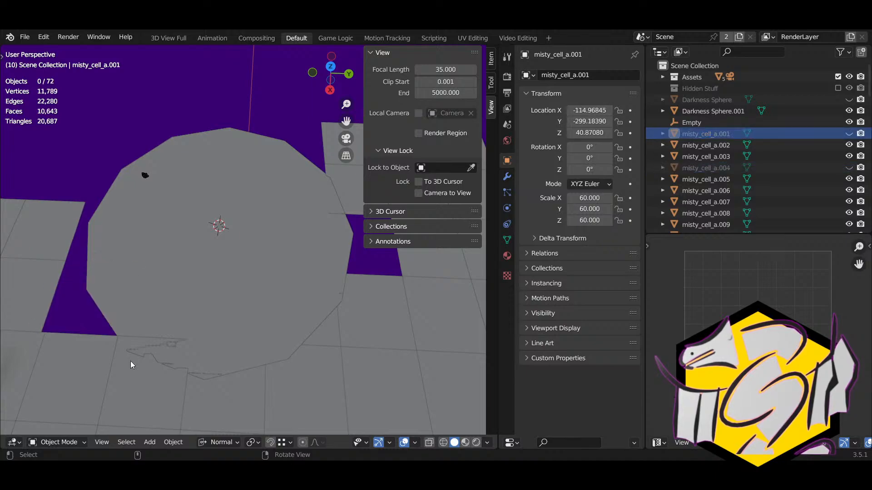
left_click(131, 363)
key("h")
left_click(204, 397)
key("h")
left_click(301, 377)
key("h")
left_click(327, 340)
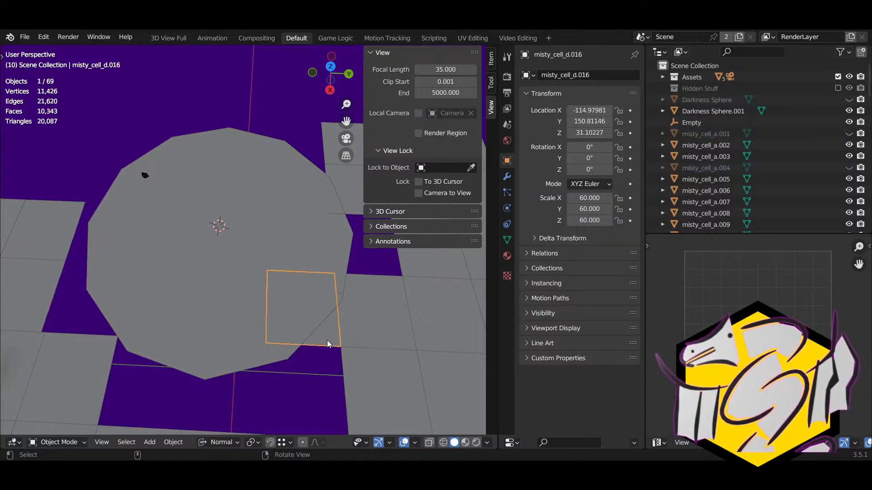
key("h")
left_click(349, 326)
key("h")
left_click(62, 370)
key("h")
Step: Select Darkness Sphere.001 and enter Edit Mode
left_click(183, 287)
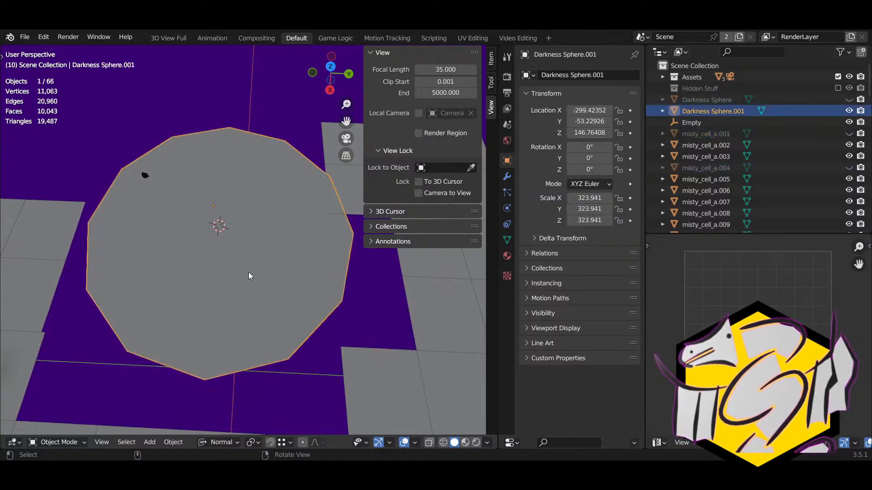
key("Tab")
middle_click_drag(206, 282, 214, 279)
Step: Switch to face select mode and select the disc's whole face
key("ctrl+r")
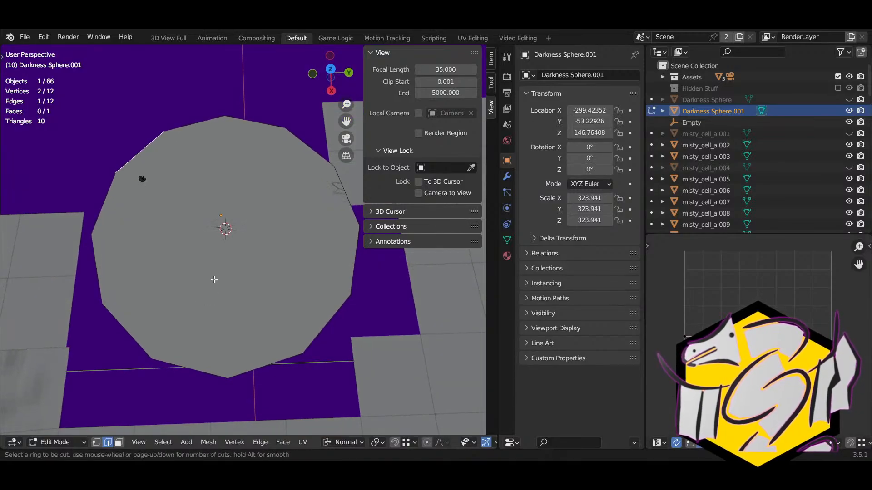
key("Escape")
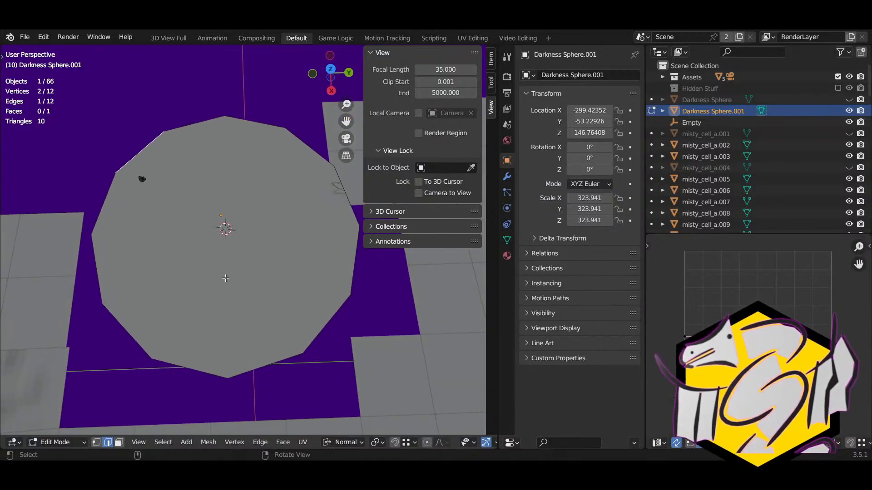
key("3")
key("a")
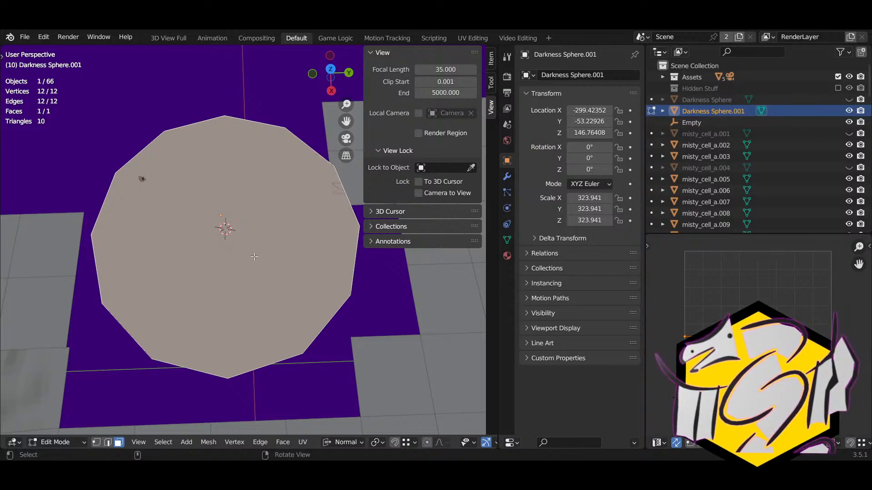
key("ctrl+z")
key("ctrl+z")
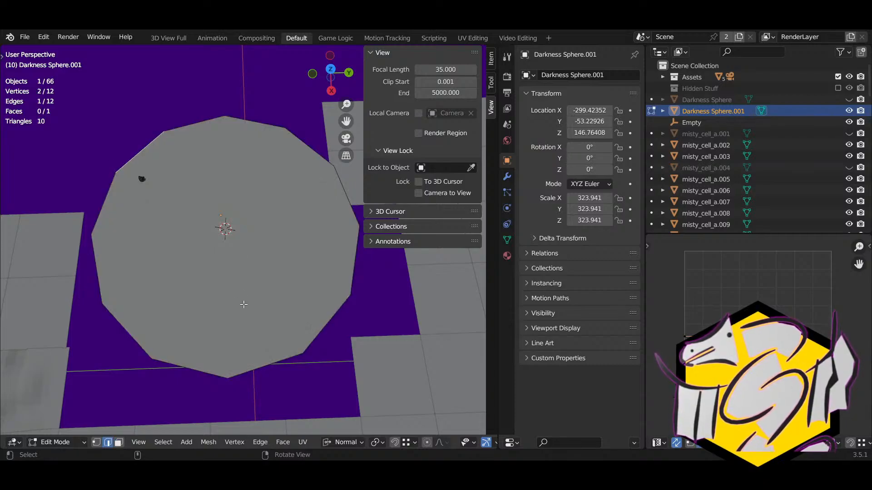
key("3")
left_click(226, 215)
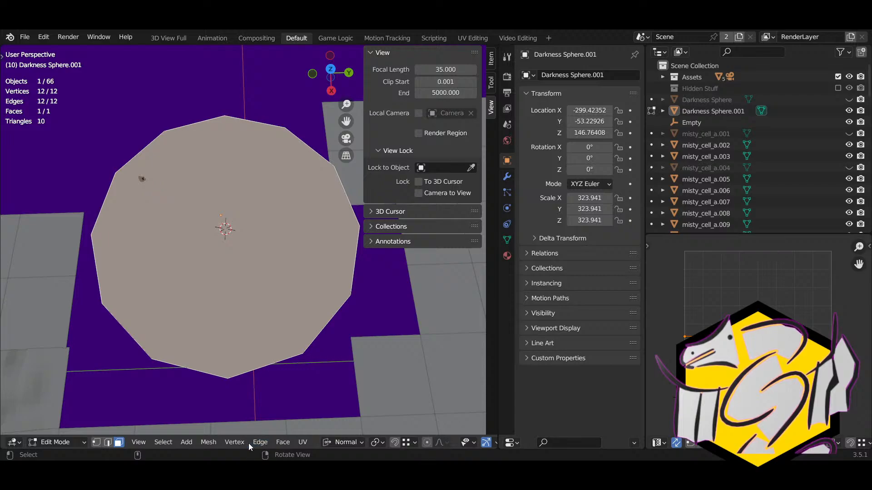
Step: Inset the disc face into an inner face ringed by twelve outer faces
left_click(283, 443)
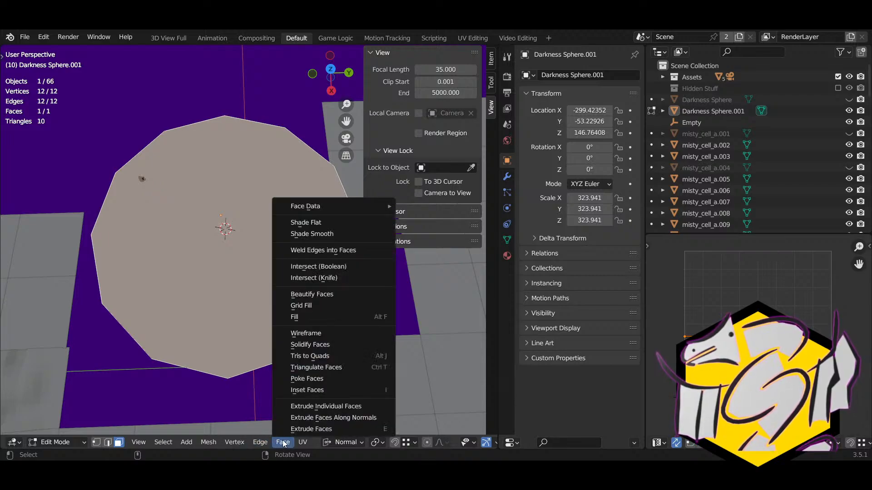
key("i")
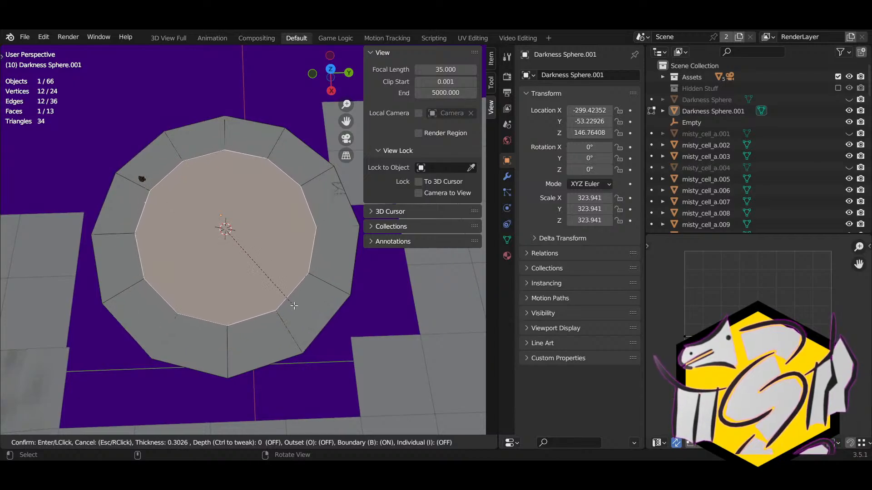
left_click(295, 306)
left_click(151, 237)
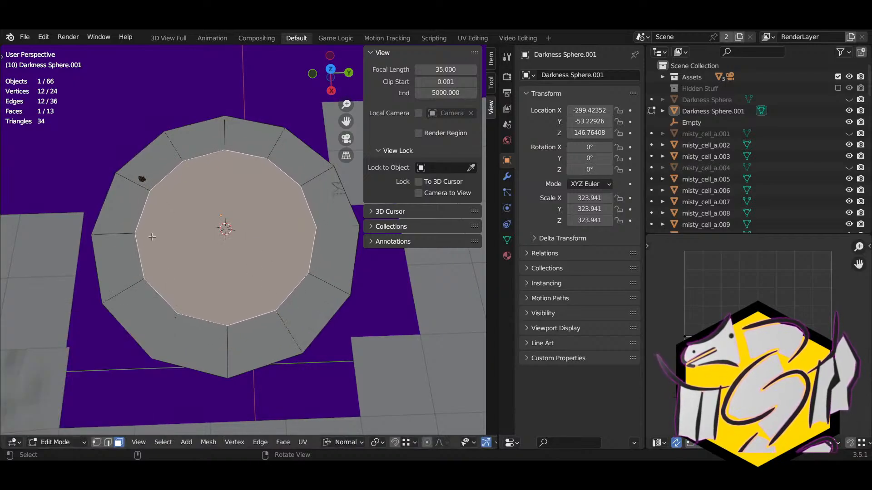
left_click(140, 202)
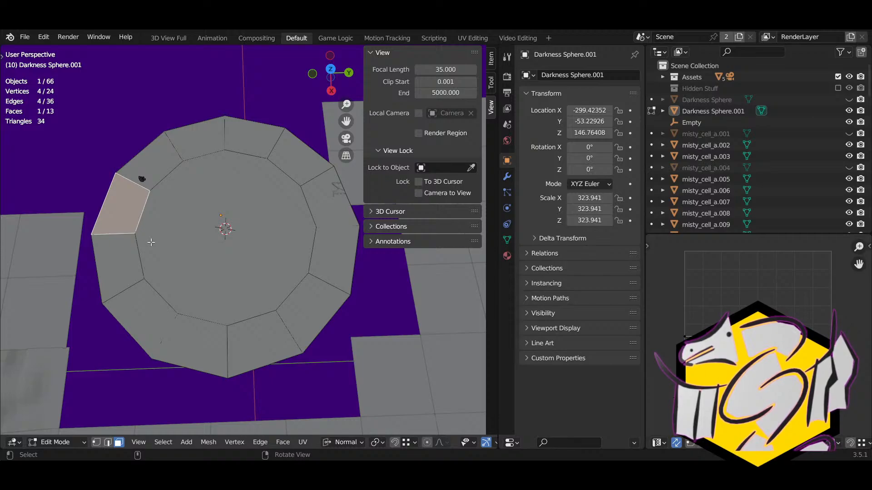
left_click(165, 227)
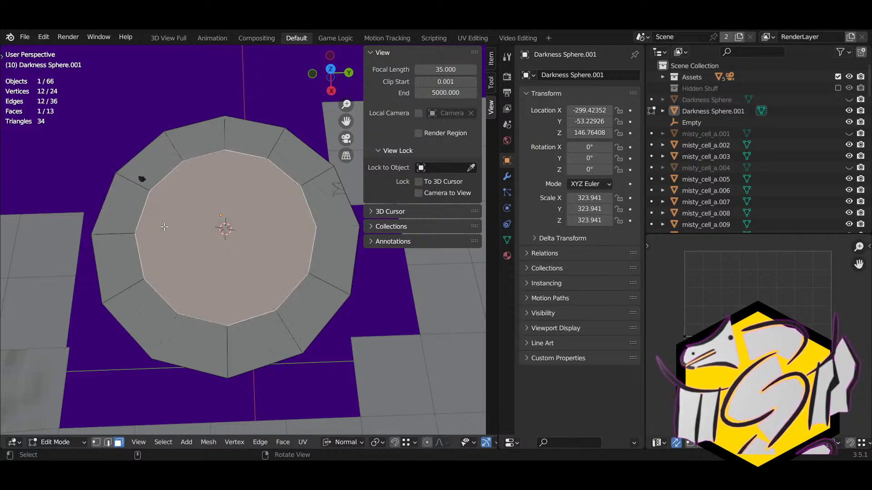
Step: Select the five top faces of the outer ring in face mode
key("1")
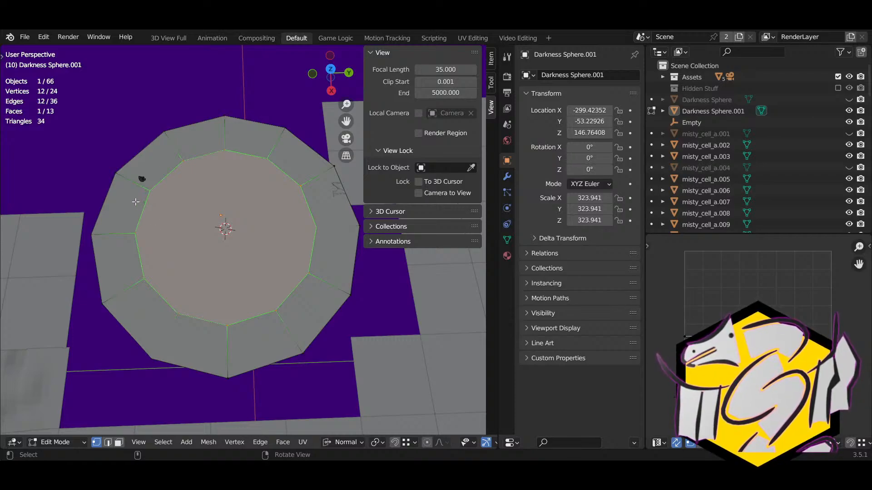
key("3")
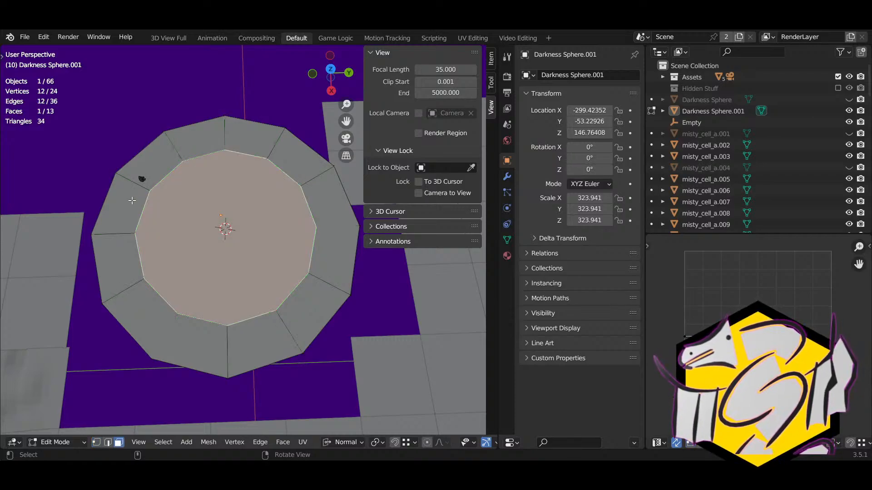
left_click(137, 200)
left_click(159, 150, "shift")
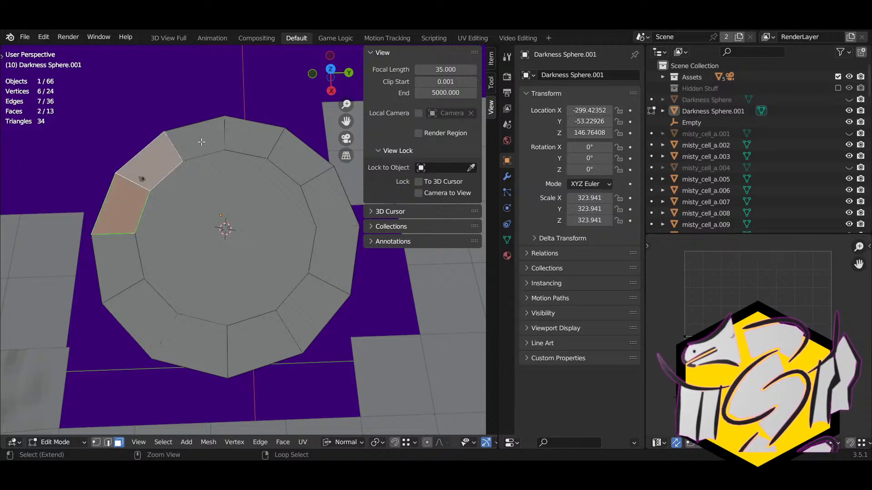
left_click(202, 142, "shift")
left_click(254, 143, "shift")
left_click(288, 159, "shift")
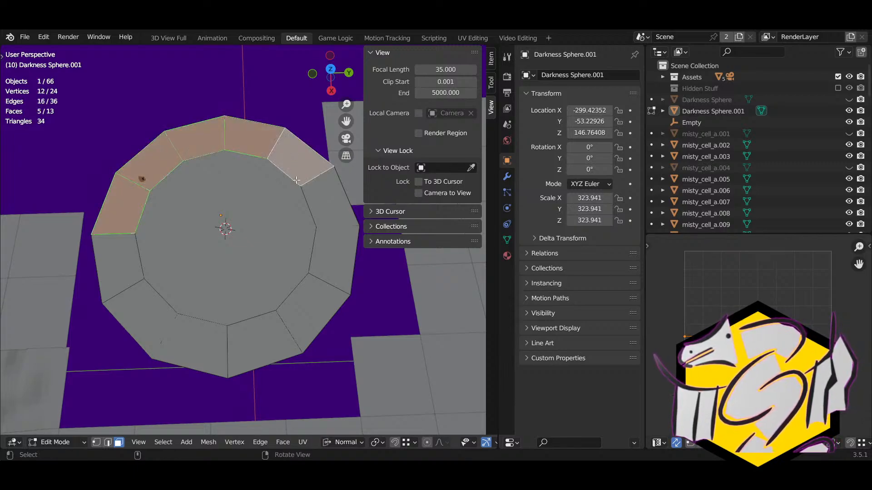
middle_click_drag(299, 214, 278, 233)
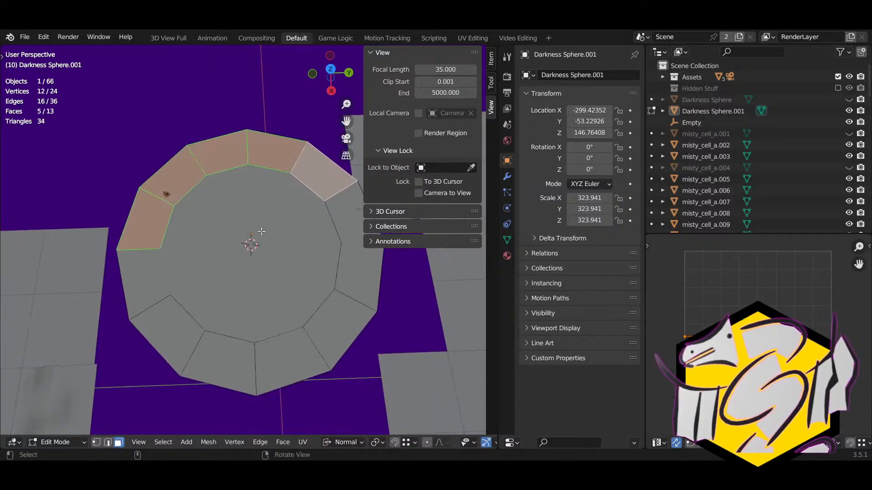
Step: Confirm thin insets on the five top ring faces, then select faces around the ring
key("i")
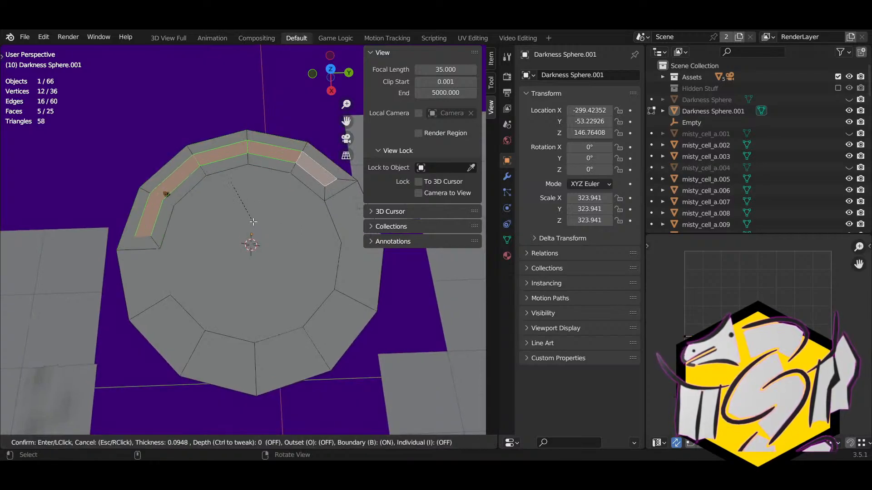
left_click(253, 221)
left_click(156, 233)
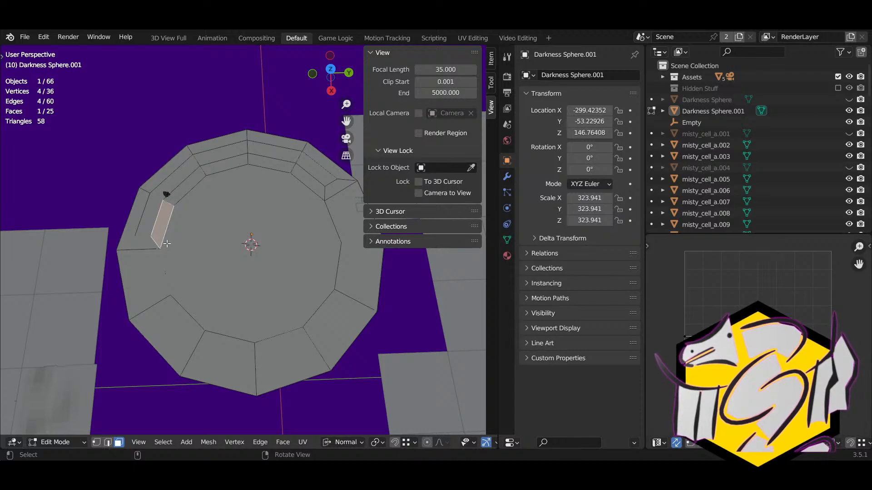
middle_click_drag(167, 244, 200, 248, "shift")
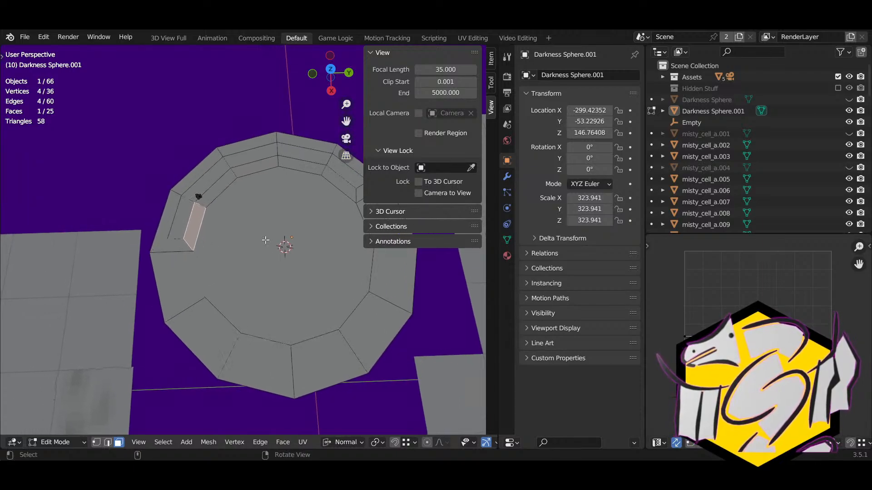
middle_click_drag(266, 239, 206, 213, "shift")
left_click(325, 204)
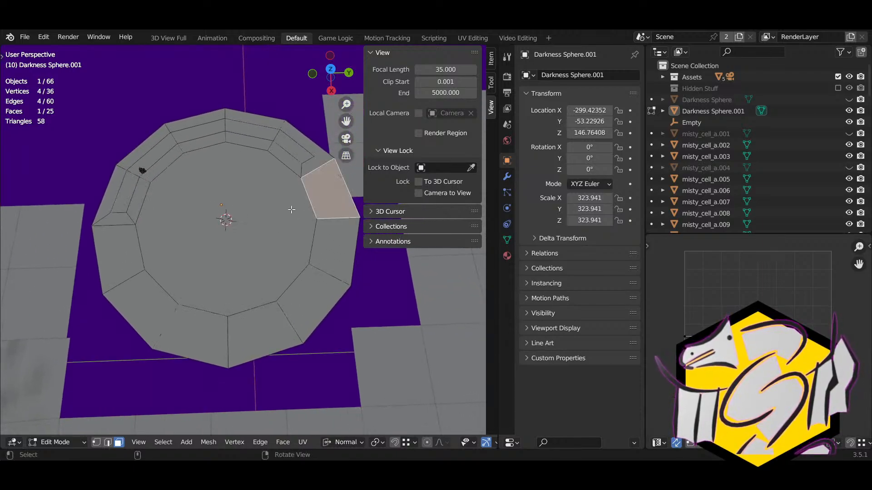
left_click(291, 209)
left_click(315, 266)
Step: Knife-cut across the disc centre from a lower ring vertex to the top vertex, then undo it
key("k")
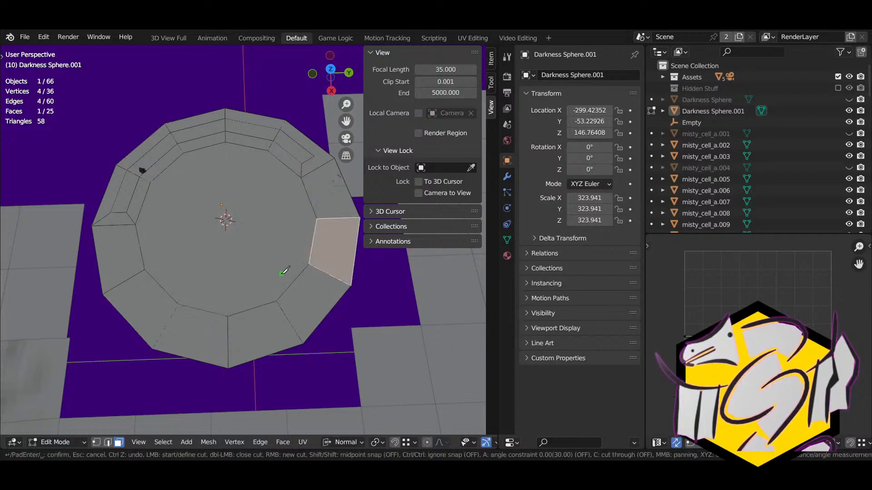
left_click(276, 300)
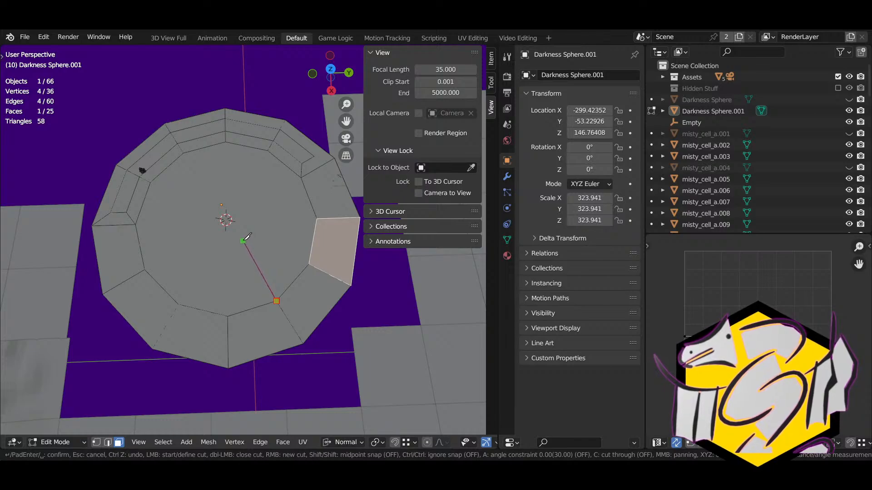
left_click(244, 239)
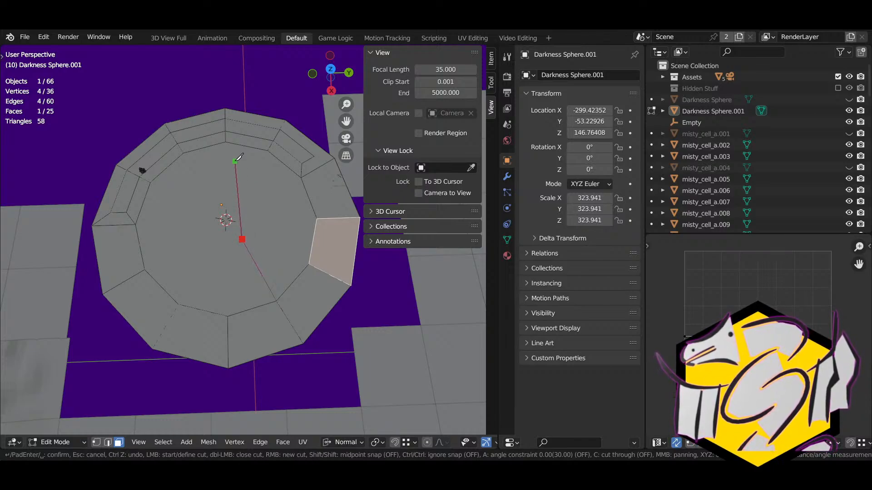
left_click(226, 137)
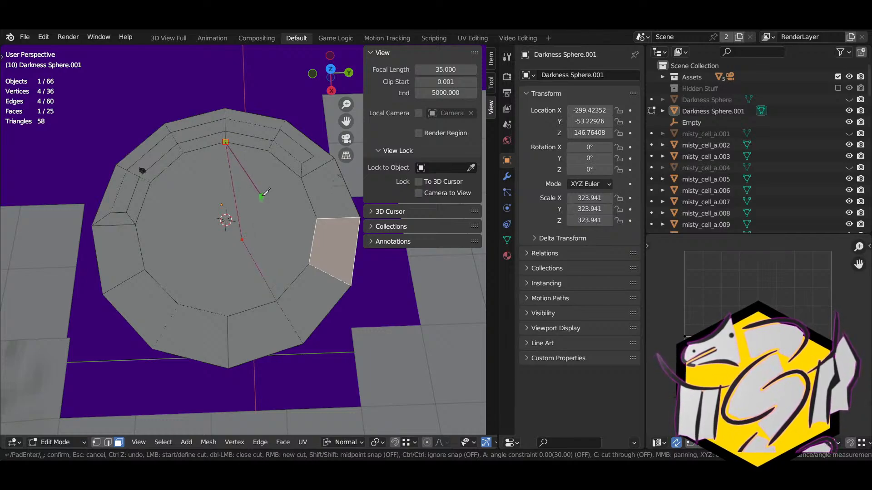
key("Return")
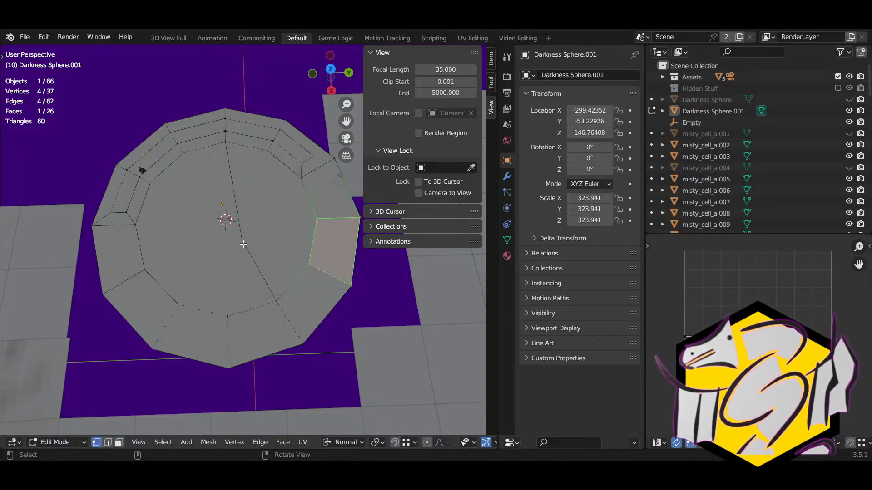
key("ctrl+z")
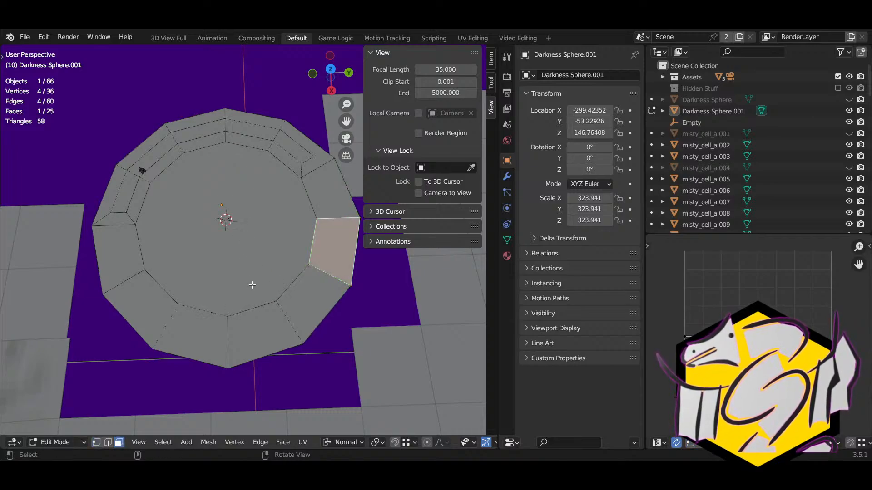
Step: Abandon a second knife cut and snap the 3D cursor to the large central face
key("k")
left_click(227, 316)
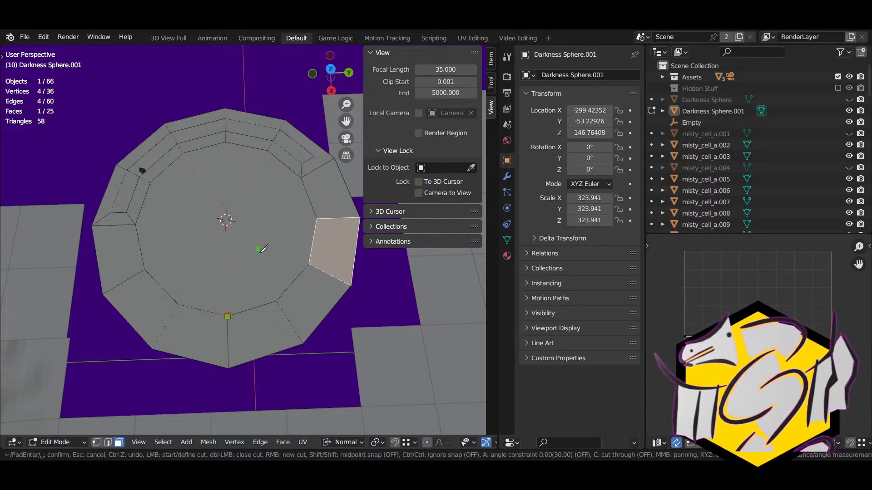
key("Escape")
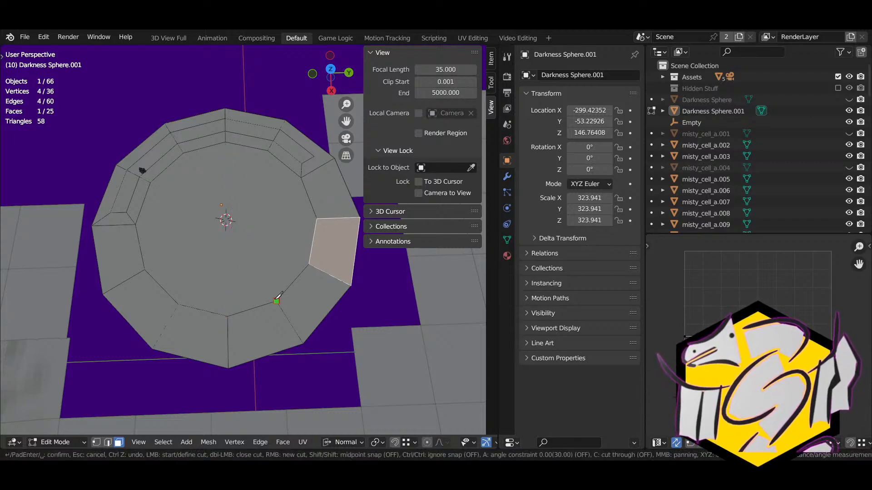
left_click(226, 249)
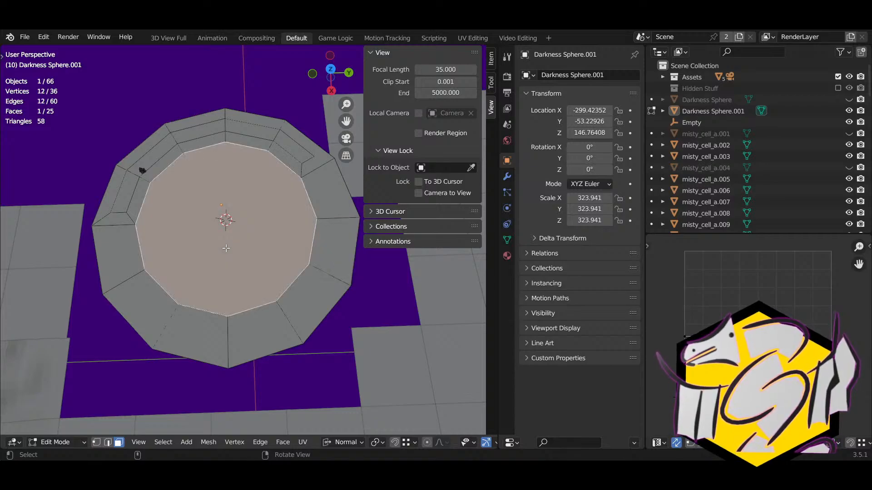
key("shift+s")
left_click(230, 305)
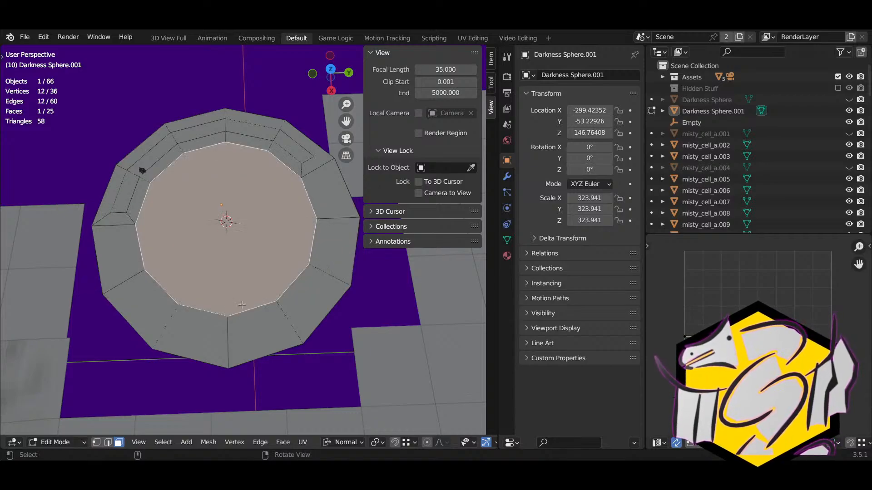
Step: Knife-cut from an inner-ring vertex into the inner face, keep the cut, and select its loose end vertex
key("1")
left_click(290, 308)
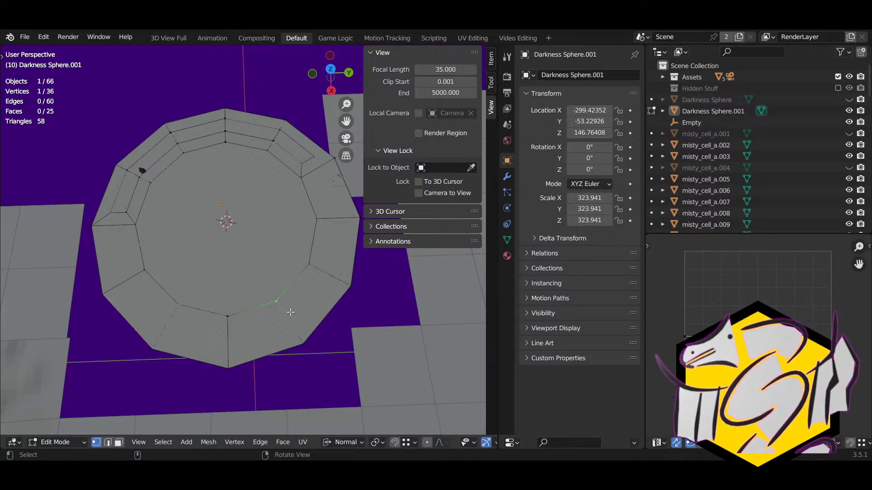
key("k")
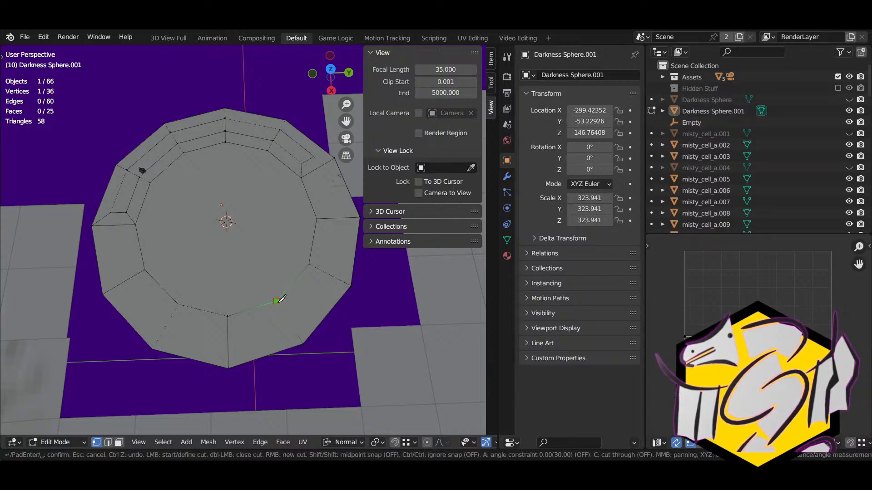
left_click(266, 268)
key("Return")
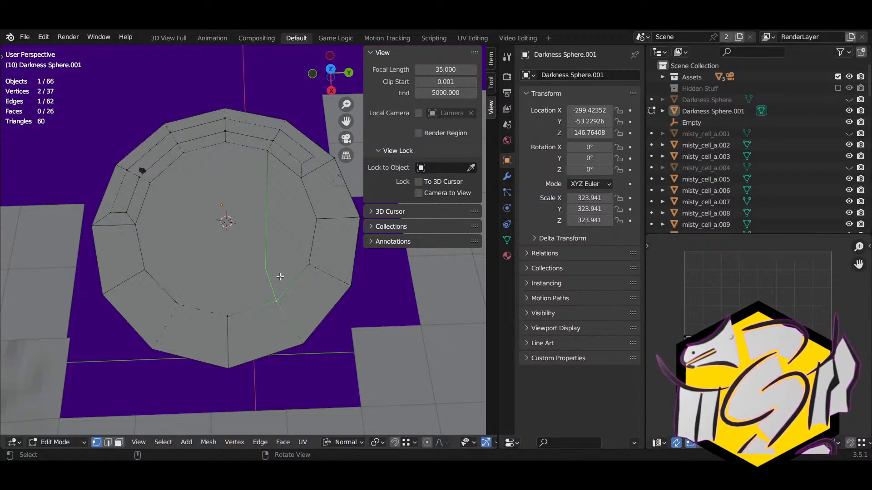
key("ctrl+z")
key("ctrl+shift+z")
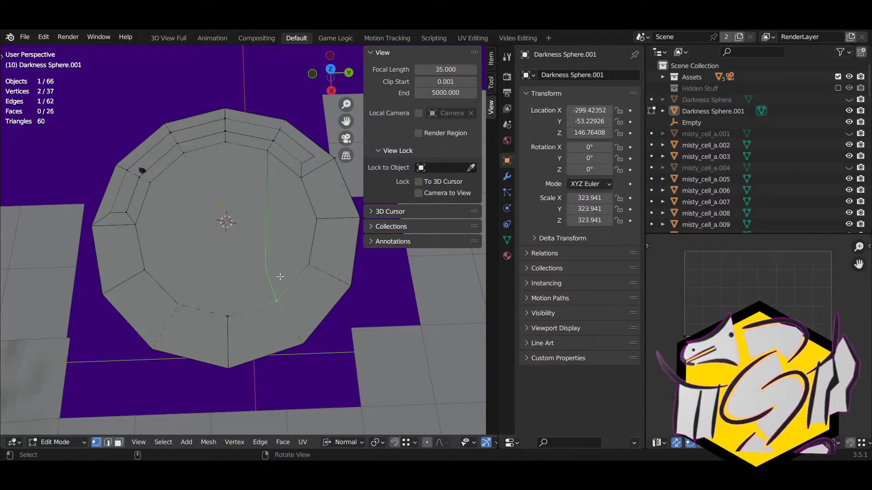
middle_click_drag(280, 276, 292, 337)
left_click(251, 250)
Step: Snap the cut's loose end vertex onto the 3D cursor at the disc centre
key("shift+s")
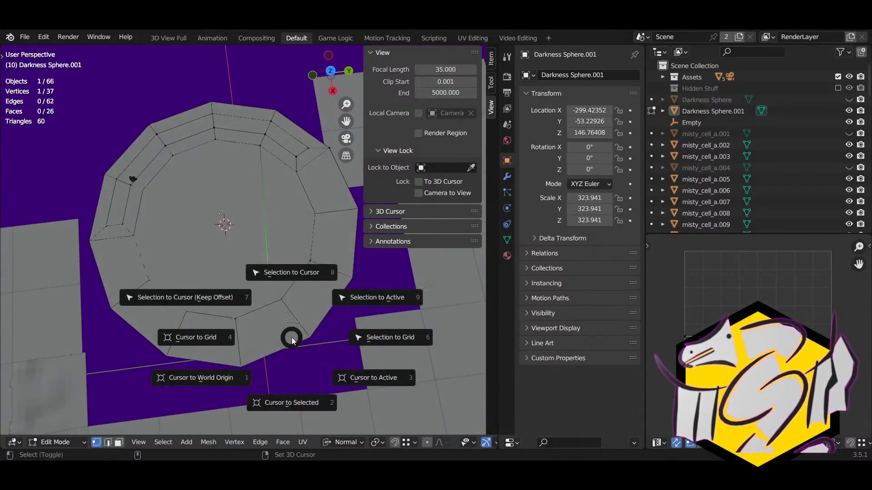
left_click(279, 264)
middle_click_drag(261, 246, 235, 228)
key("2")
key("1")
Step: Try hiding geometry and moving an edge and two rim vertices, undoing or cancelling each change
key("h")
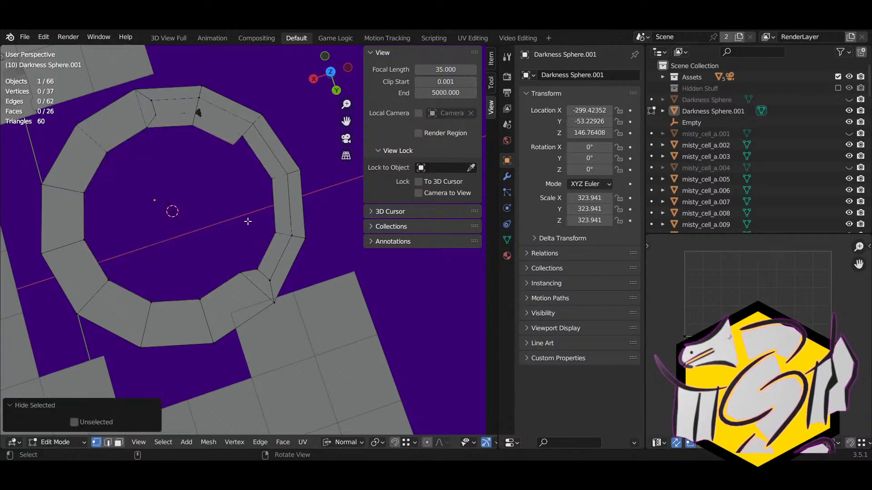
key("ctrl+z")
key("g")
right_click(240, 242)
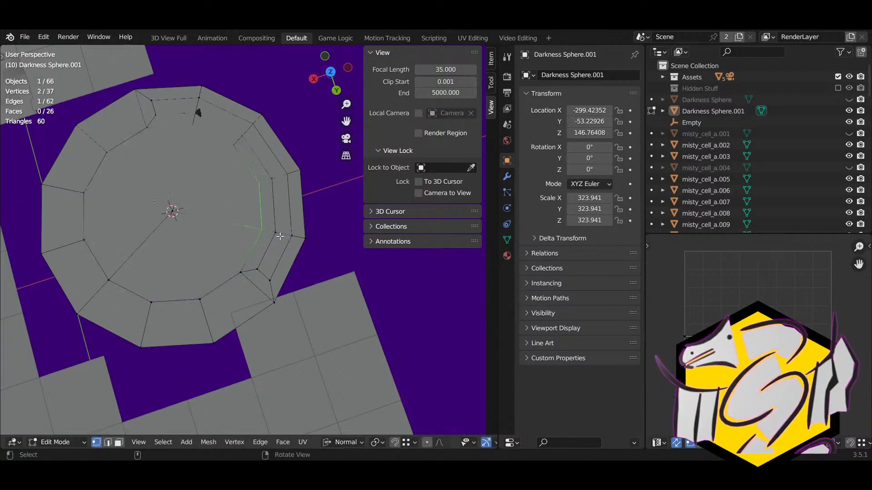
left_click(279, 237)
key("g")
right_click(276, 254)
left_click(292, 241)
key("g")
right_click(295, 256)
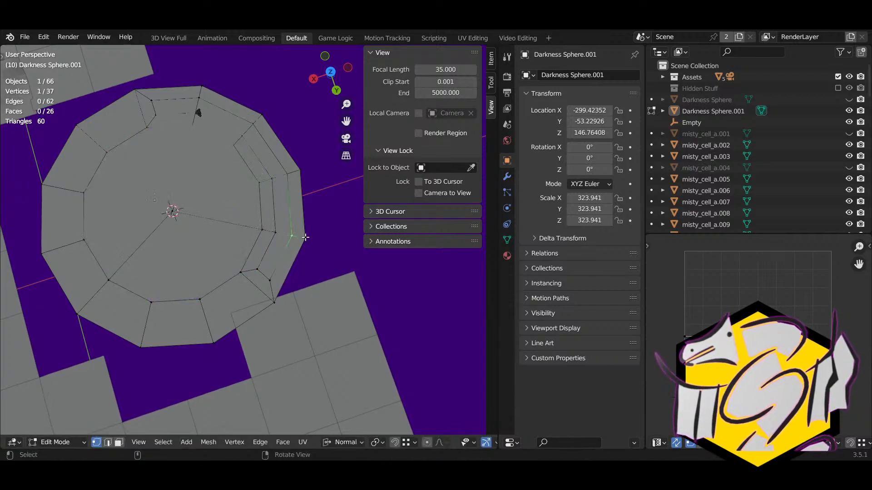
Step: Select the centre vertex and start the knife briefly without cutting anything
left_click(177, 213)
middle_click_drag(157, 238, 212, 265)
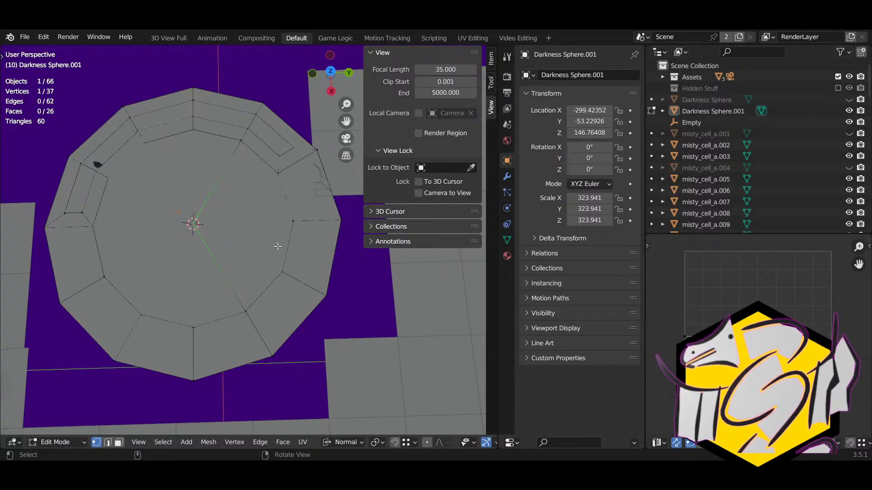
key("k")
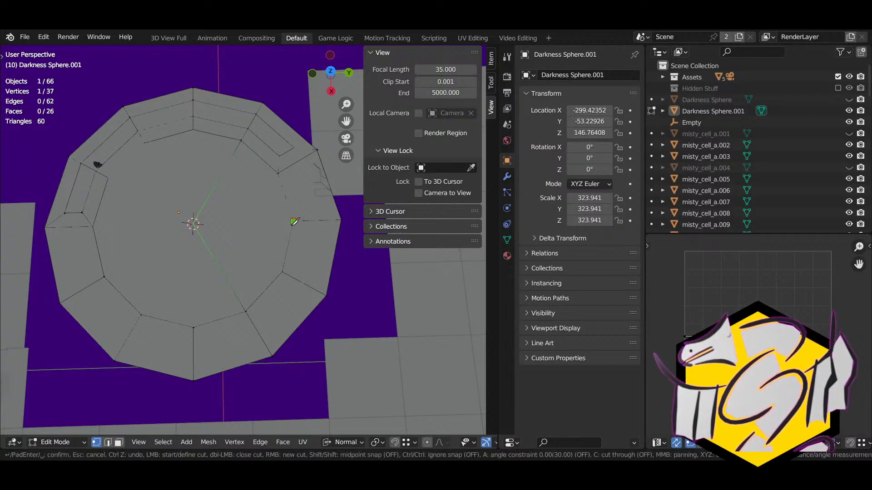
key("Escape")
middle_click_drag(220, 241, 251, 243, "shift")
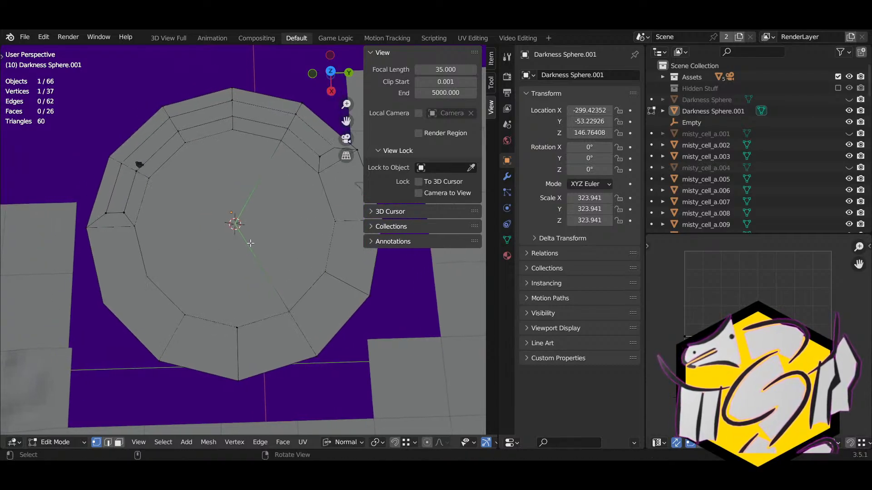
Step: Select the large inner face of the disc in face mode from a low tilted view
key("3")
left_click(277, 238)
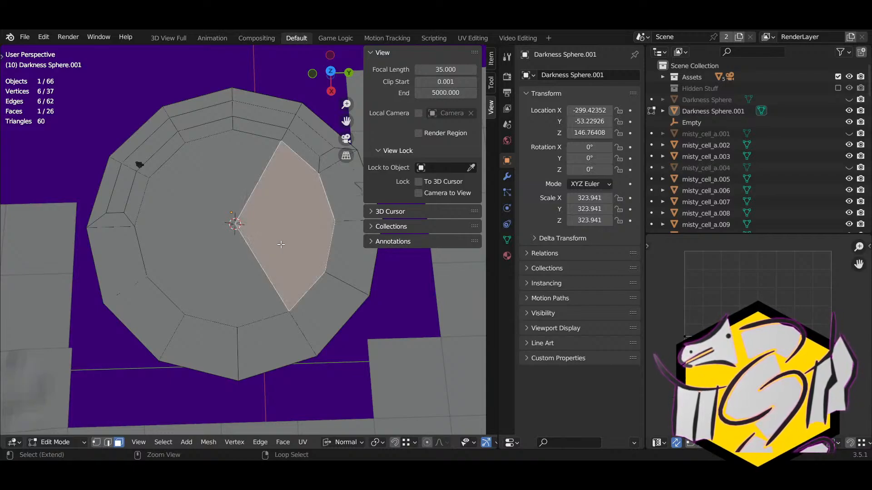
key("ctrl+t")
left_click(215, 283)
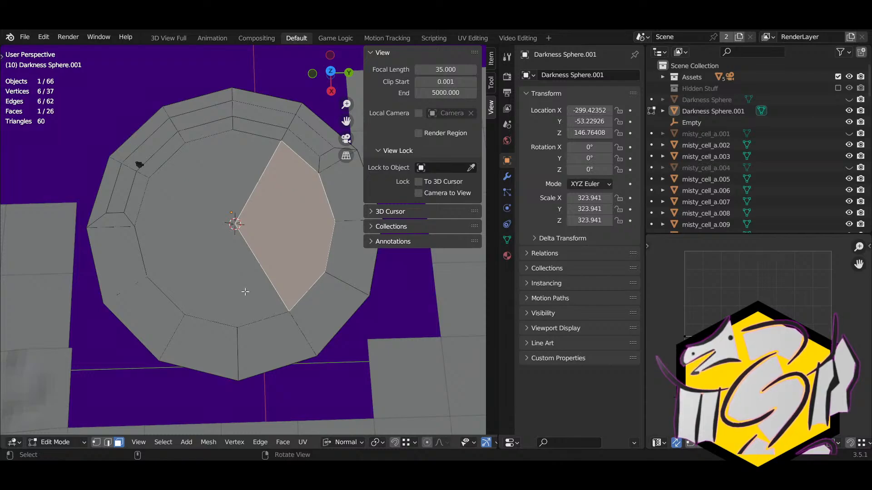
middle_click_drag(233, 294, 210, 287, "shift")
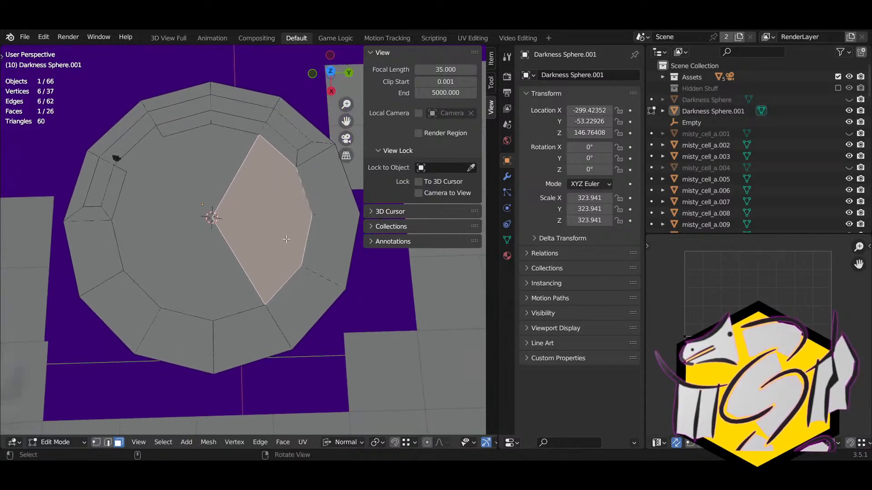
middle_click_drag(222, 241, 282, 262)
scroll(281, 263, "down", 4)
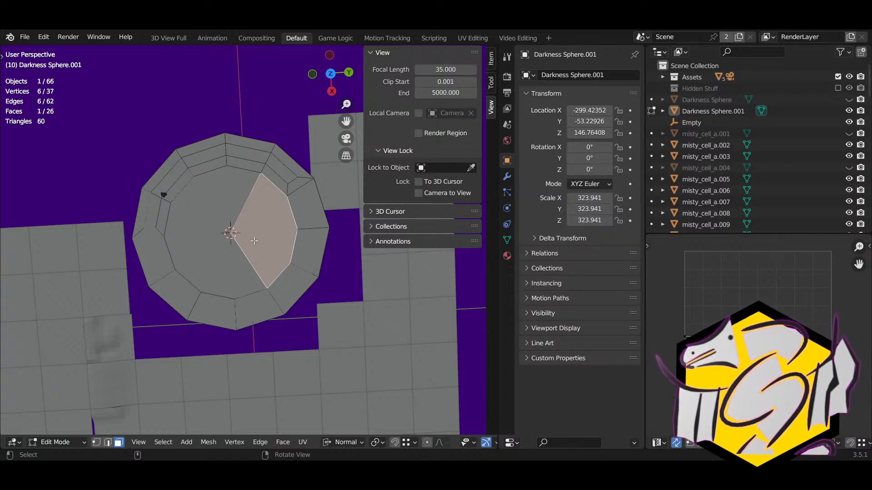
Step: Knife-cut from the centre vertex to the upper inner-ring vertex, testing delete and dissolve on it
key("k")
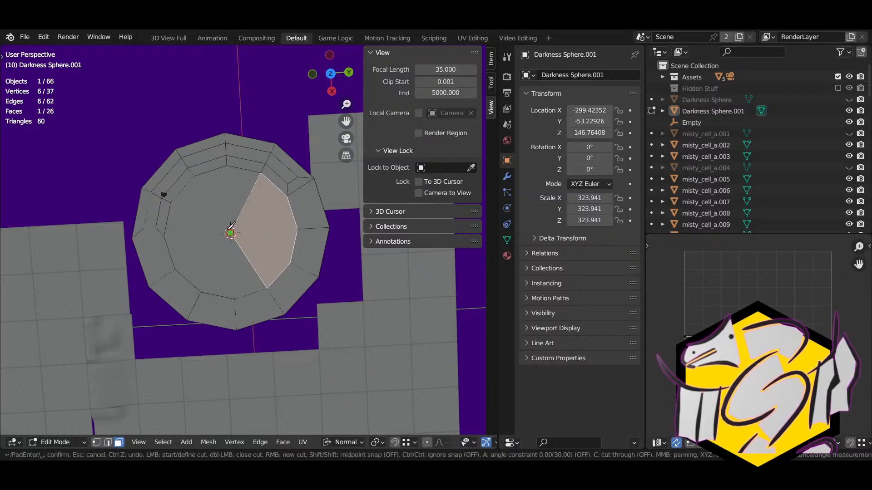
left_click(231, 233)
left_click(227, 165)
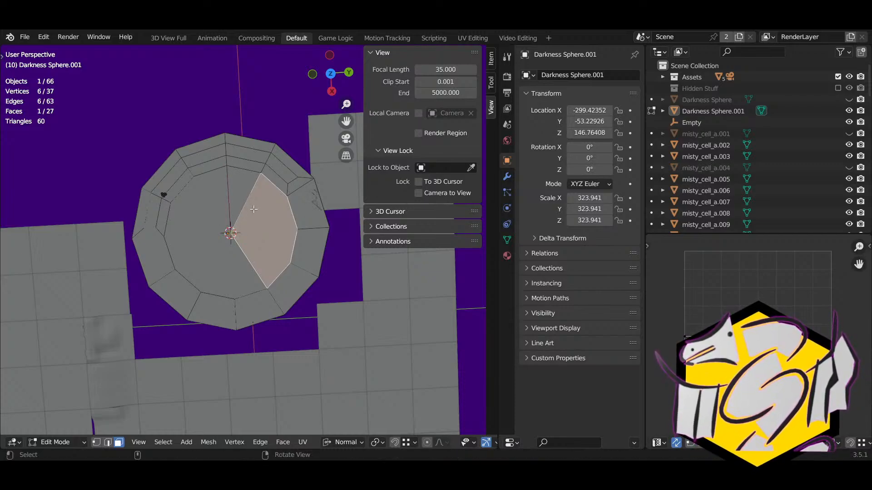
key("Return")
key("2")
left_click(251, 195)
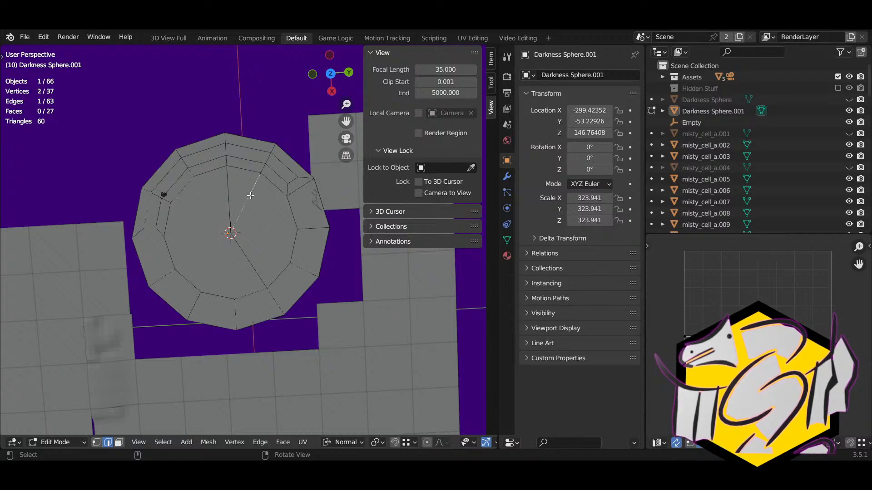
key("x")
left_click(248, 210)
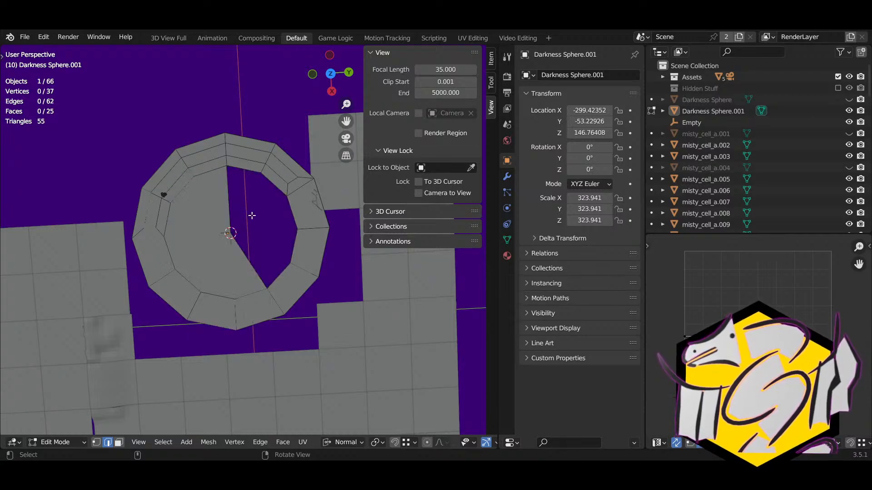
scroll(258, 225, "up", 2)
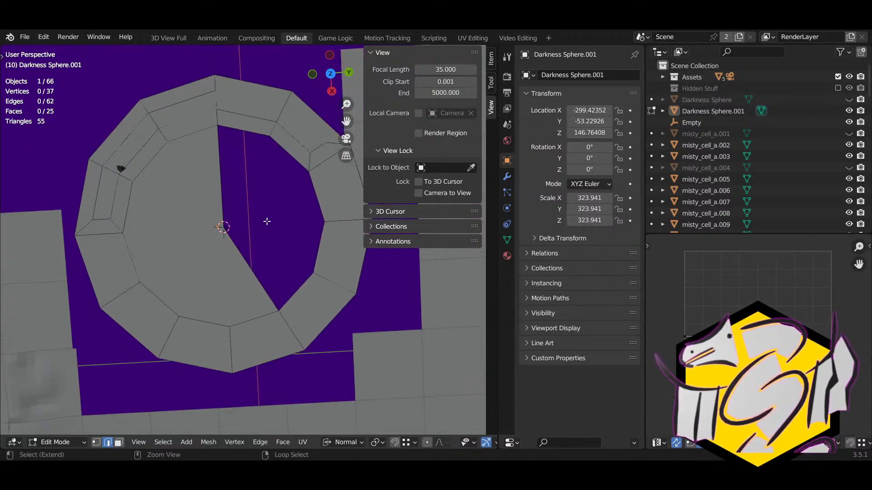
key("ctrl+z")
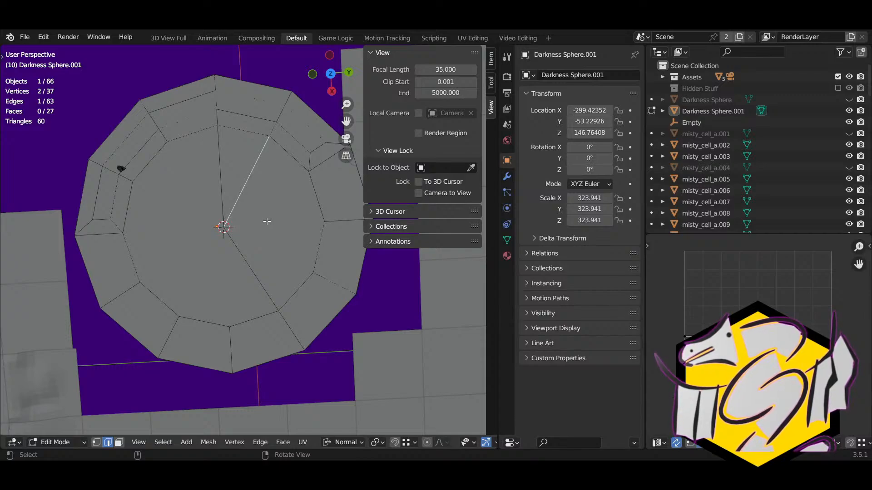
key("x")
left_click(214, 344)
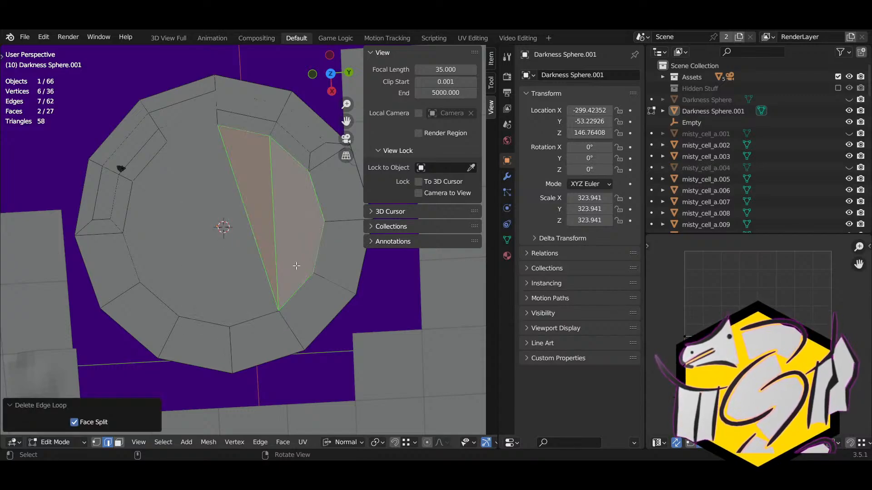
key("ctrl+z")
key("ctrl+z")
Step: Knife-cut from a right-side inner-ring vertex to the centre and dissolve the unwanted edge
key("k")
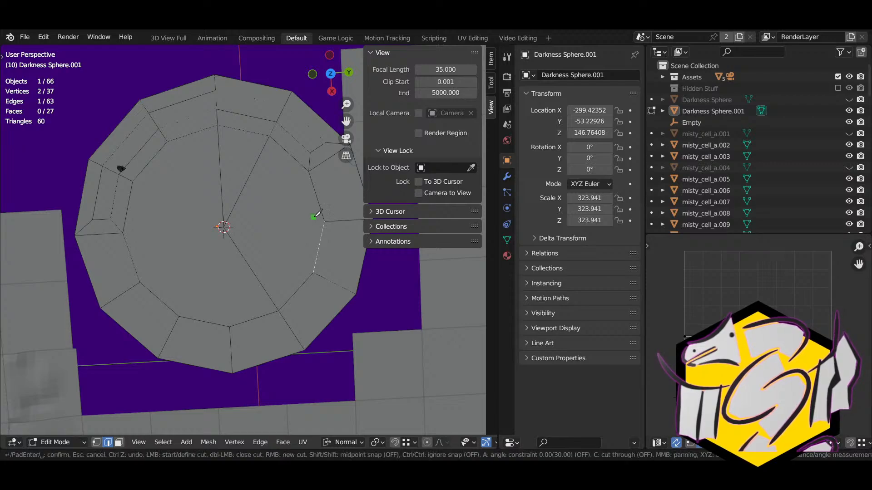
left_click(323, 221)
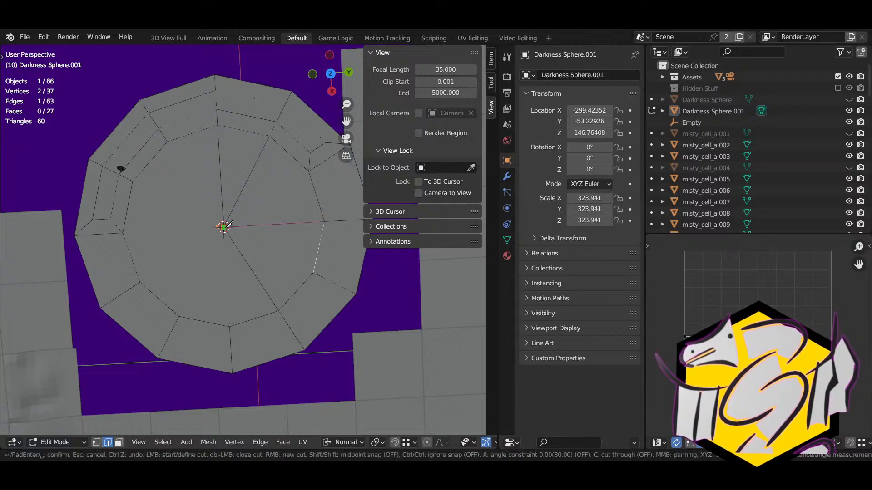
left_click(223, 226)
key("Return")
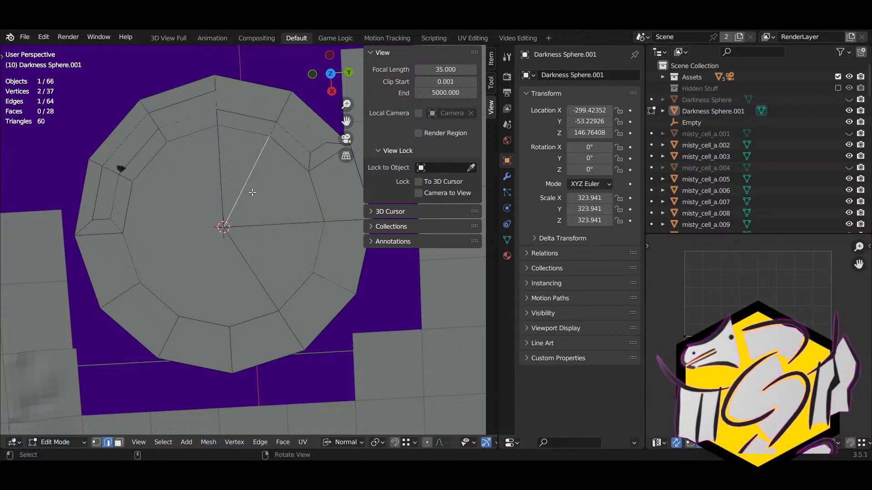
key("x")
left_click(244, 187)
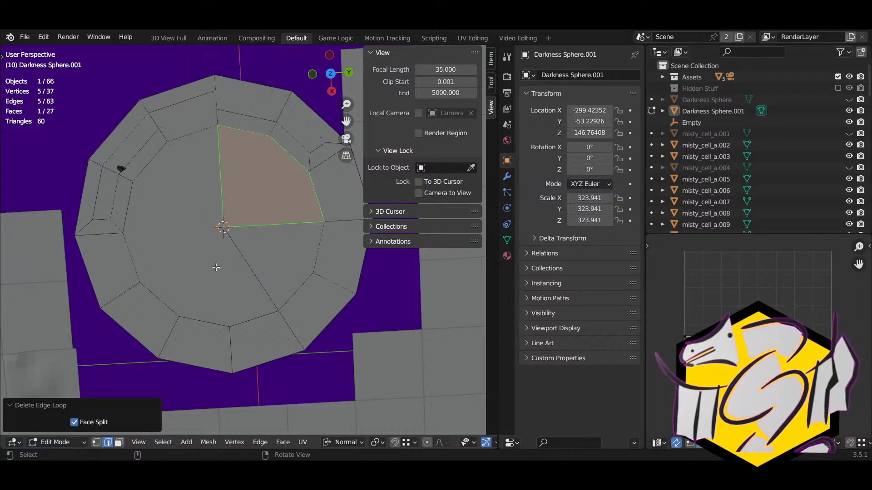
Step: Check the diagonal edge from the centre, then select the large left inner face
middle_click_drag(215, 267, 252, 280, "shift")
key("alt+a")
left_click(307, 262)
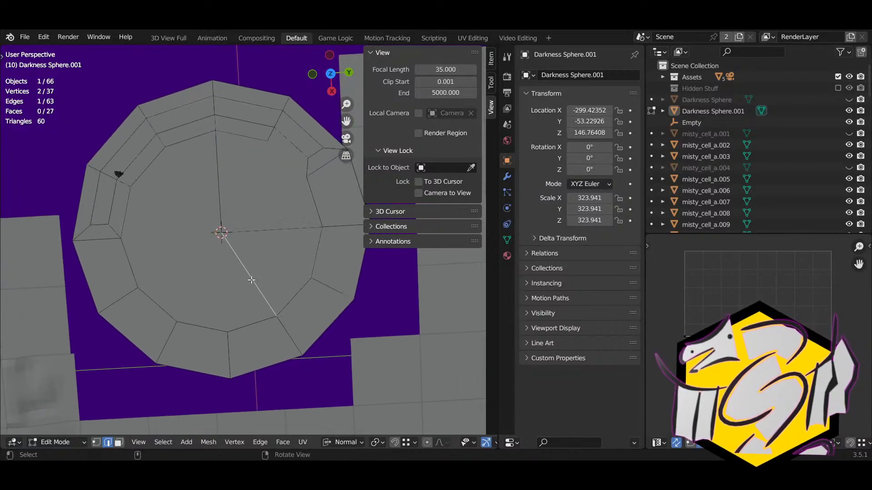
middle_click_drag(240, 246, 253, 243, "shift")
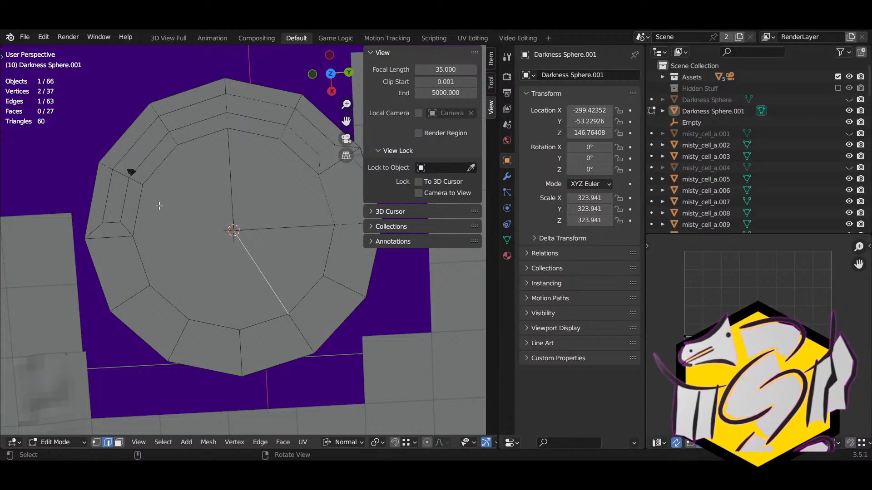
key("3")
left_click(167, 217)
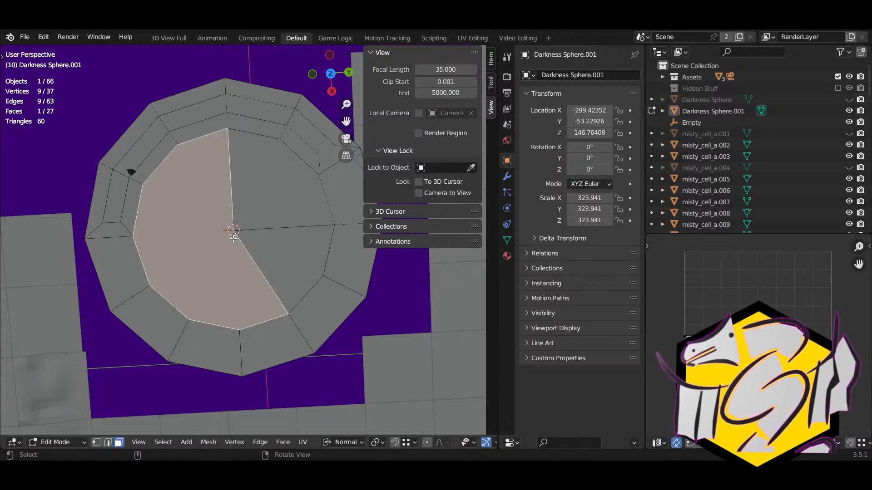
Step: Inset the large left face by 0.1189, then try scaling it and cancel
key("i")
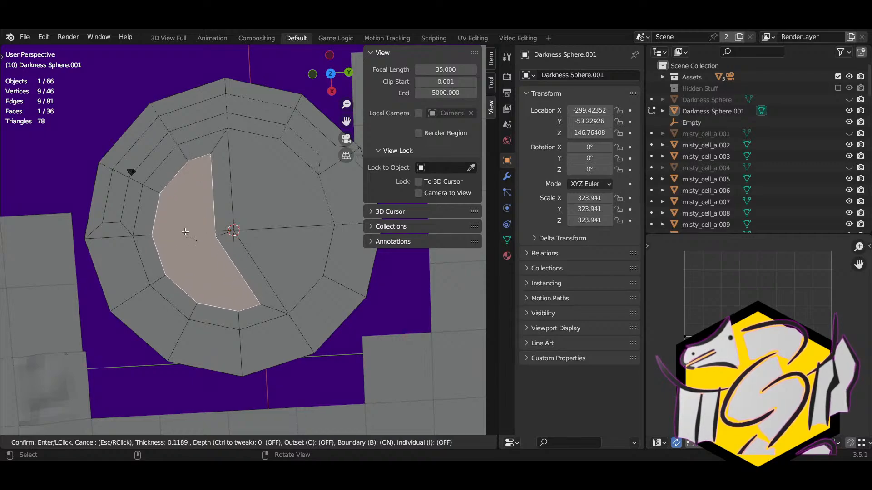
left_click(185, 232)
key("s")
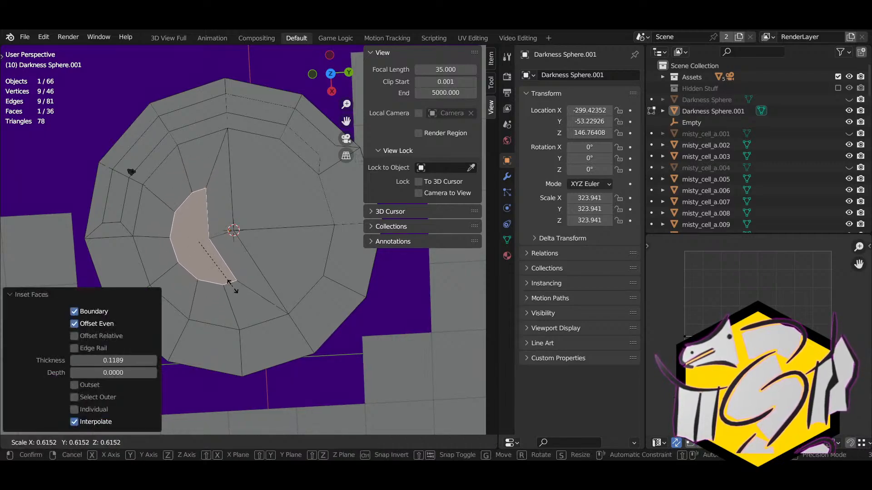
key("Escape")
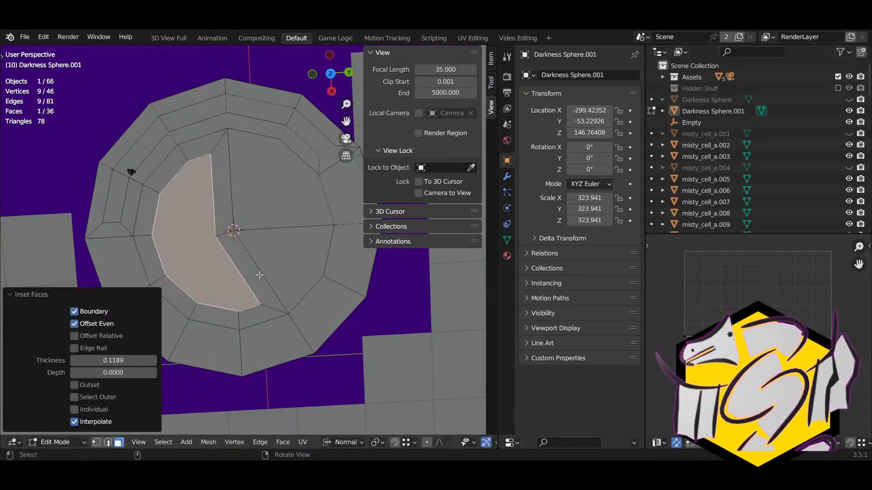
middle_click_drag(251, 277, 275, 243)
key("s")
right_click(283, 248)
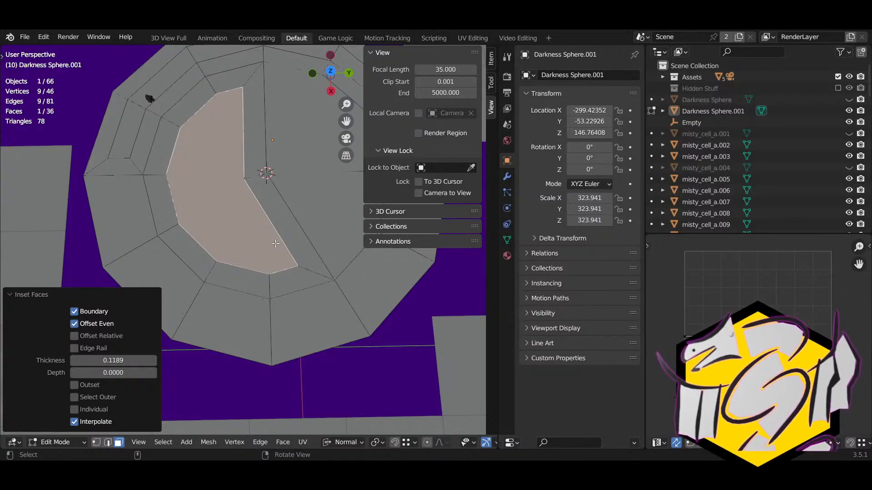
Step: Deselect the inset face and knife-cut across an edge of the inset border
key("alt+a")
mouse_move(248, 214)
middle_mouse_down()
mouse_move(255, 247)
mouse_move(264, 231)
mouse_move(240, 240)
mouse_move(230, 202)
middle_mouse_up()
key("k")
key("Escape")
key("k")
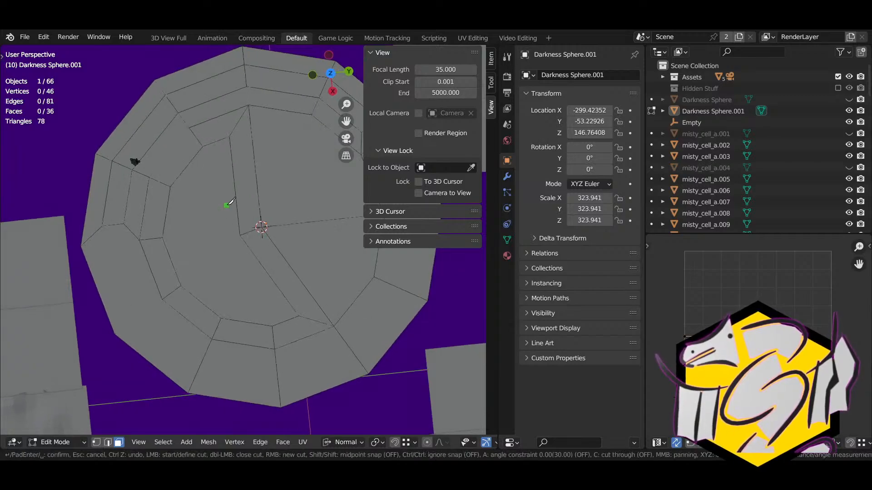
left_click(234, 182)
left_click(256, 177)
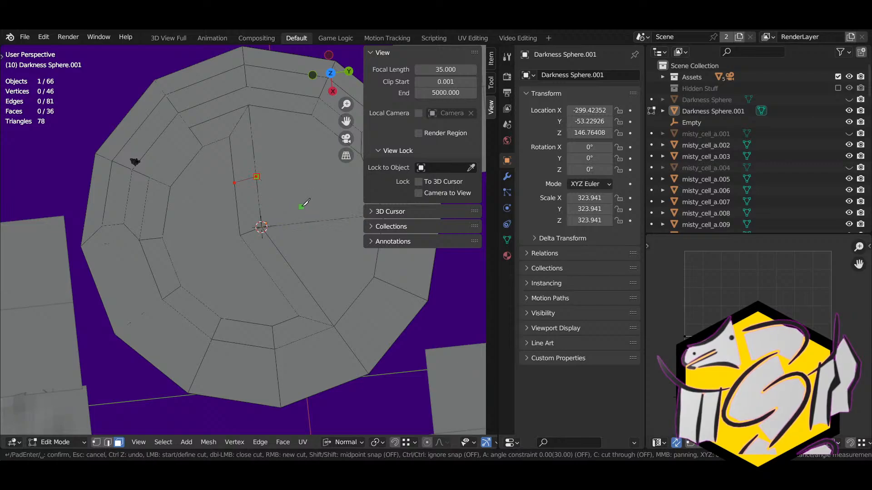
Step: Orbit around the floor disc and return Darkness Sphere.001 to Object Mode
middle_click_drag(302, 204, 313, 221)
scroll(314, 221, "down", 2)
scroll(318, 232, "up", 2)
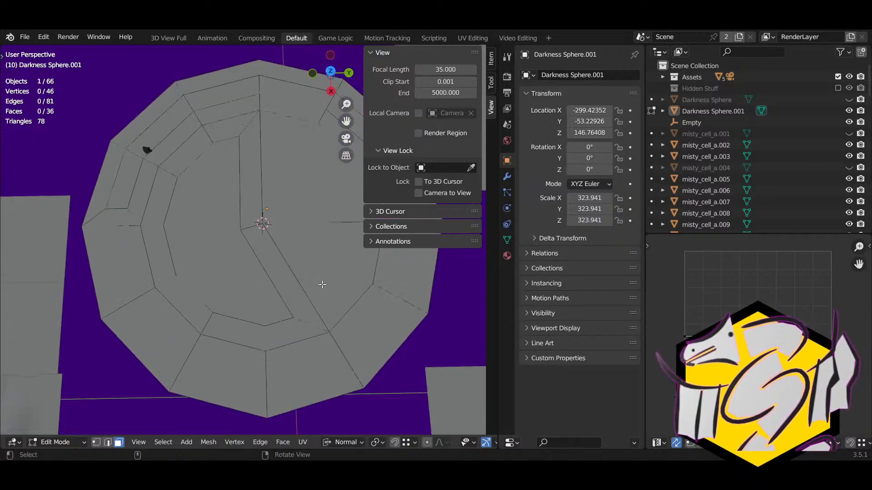
middle_click_drag(318, 278, 285, 230)
key("Tab")
Step: Unhide all objects and edit the big Darkness Sphere, selecting its bottom rim edge loop
left_click(285, 231)
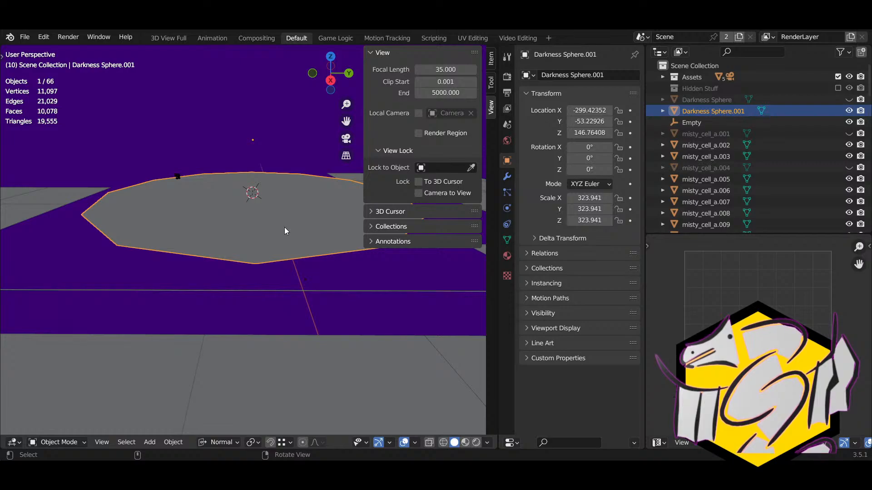
key("alt+h")
left_click(293, 235)
key("Tab")
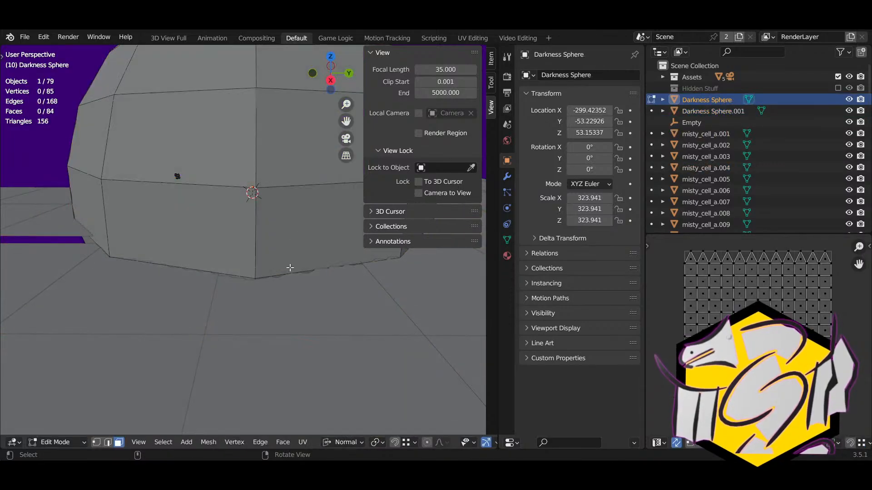
key("2")
left_click(185, 262, "alt")
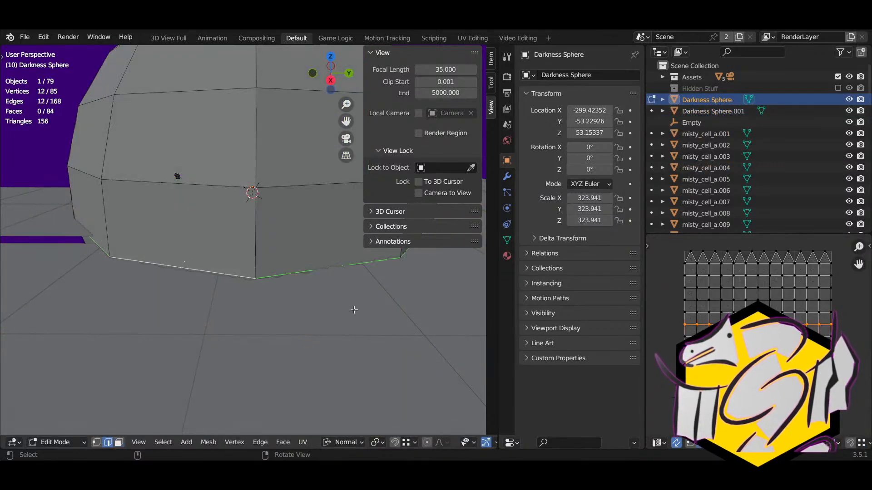
Step: In face mode with X-ray on, select the sphere's large bottom face
key("3")
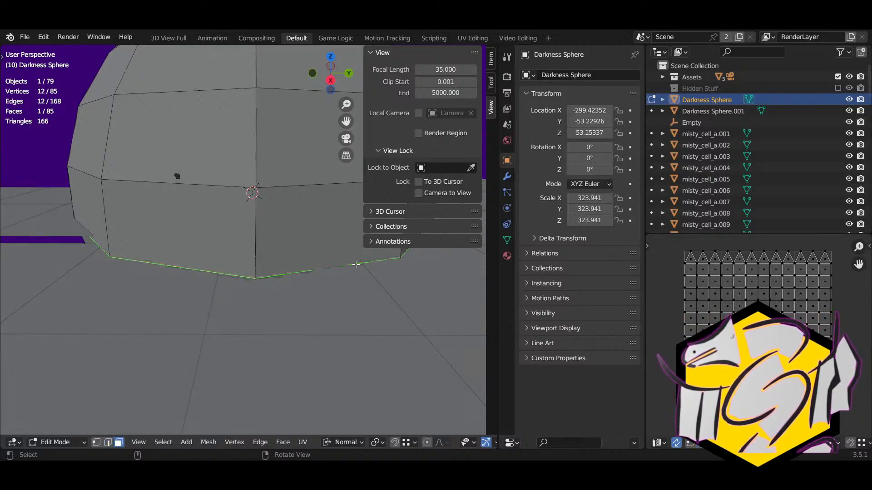
key("alt+z")
left_click(335, 256)
left_click(166, 236)
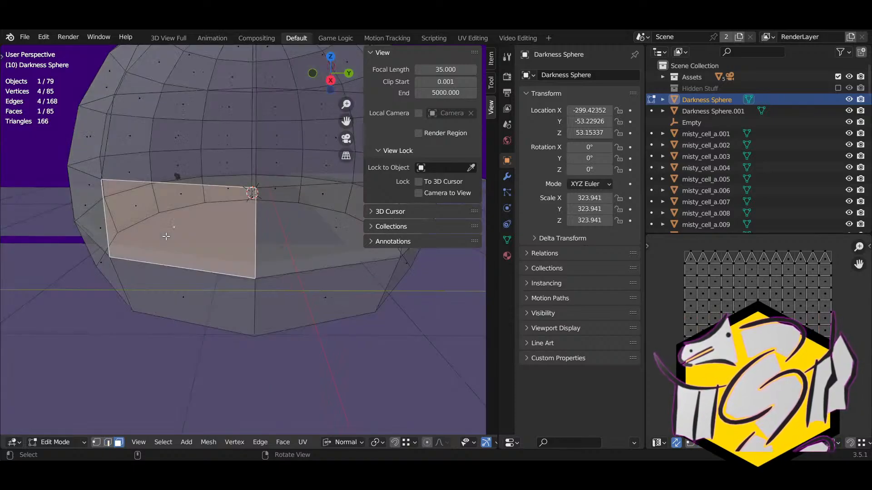
right_click_drag(248, 222, 252, 268)
scroll(252, 268, "up", 3)
left_click(262, 169)
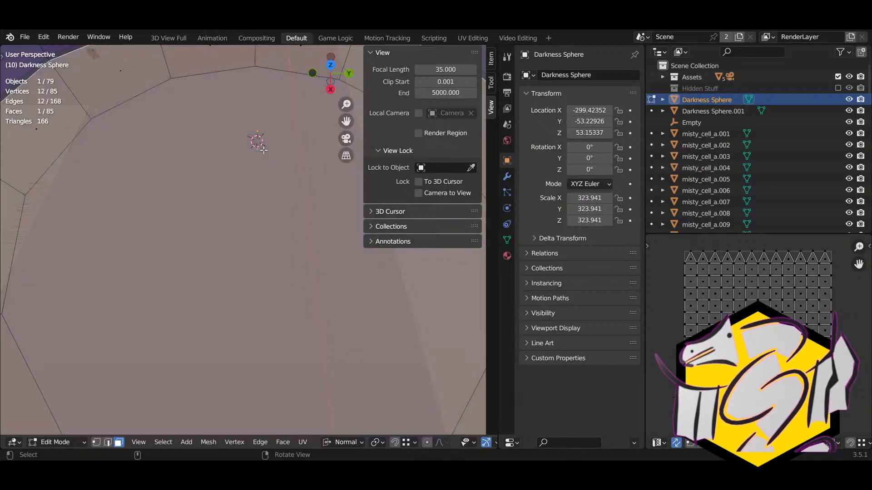
scroll(310, 127, "down", 4)
Step: Separate the bottom face into Darkness Sphere.002 and return to Object Mode without X-ray
key("p")
left_click(305, 196)
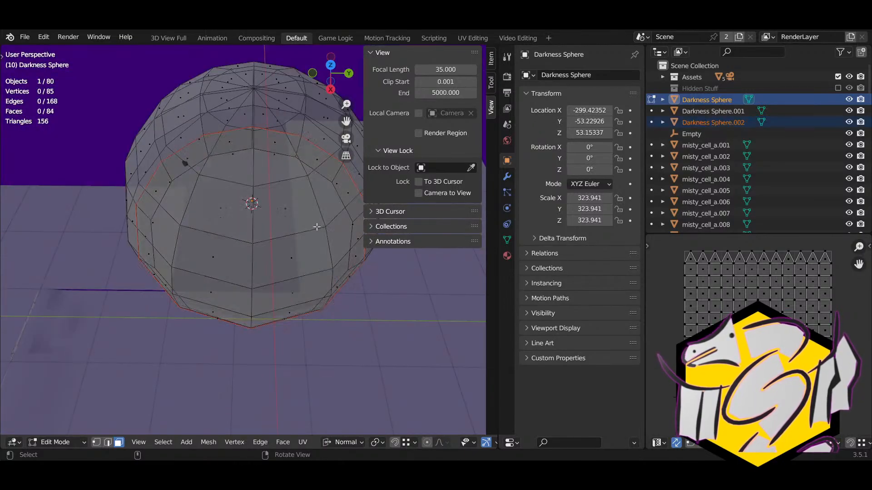
key("Tab")
key("alt+z")
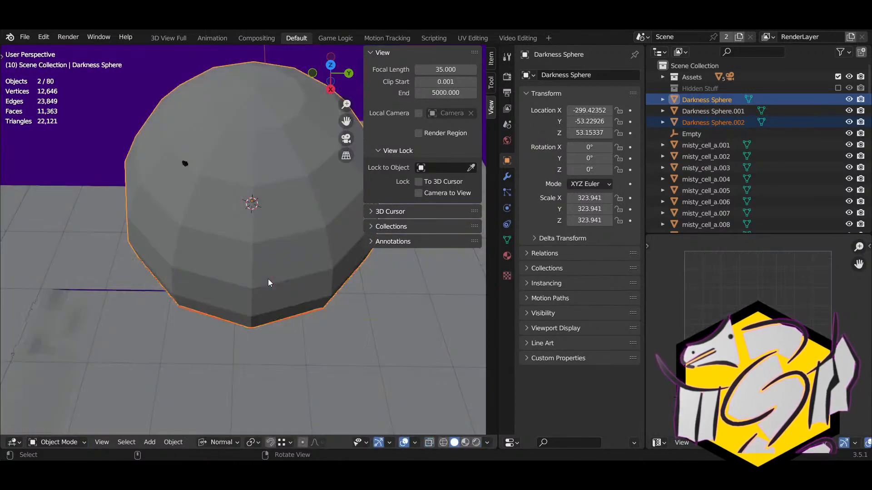
Step: Hide the sphere, then raise Darkness Sphere.002 along Z and shrink it to 102.015
key("h")
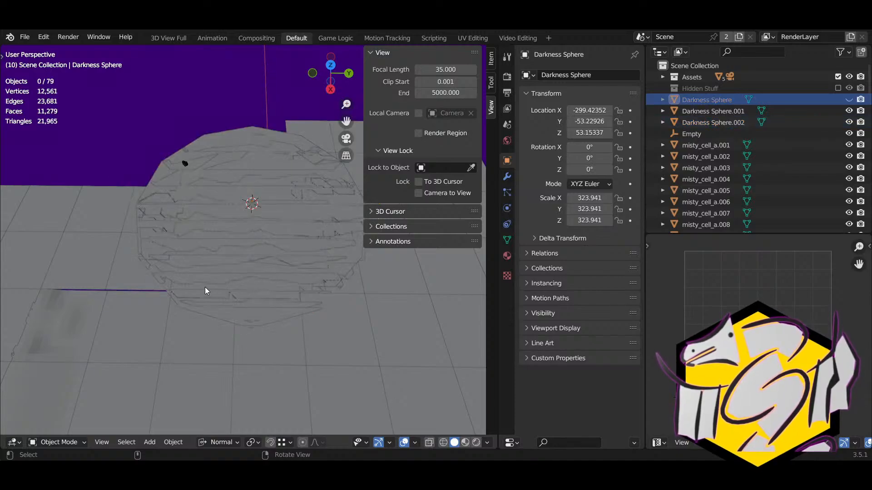
left_click(214, 141)
middle_click_drag(249, 206, 286, 241)
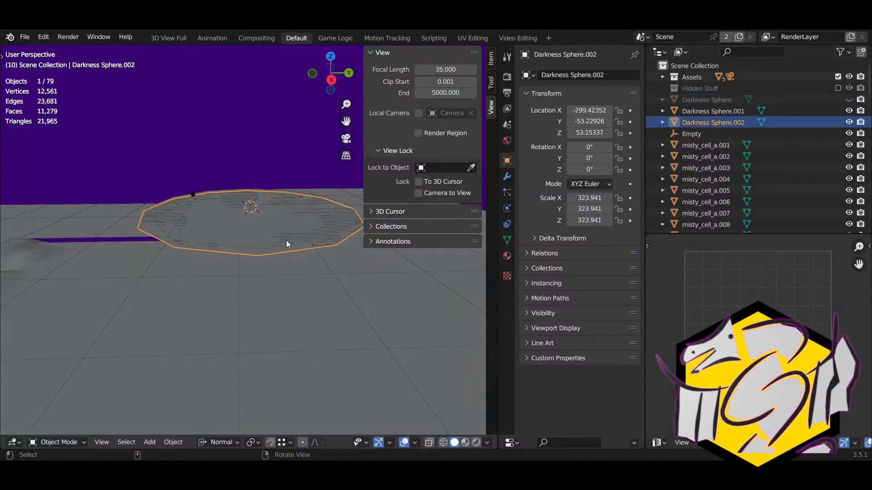
key("g")
key("z")
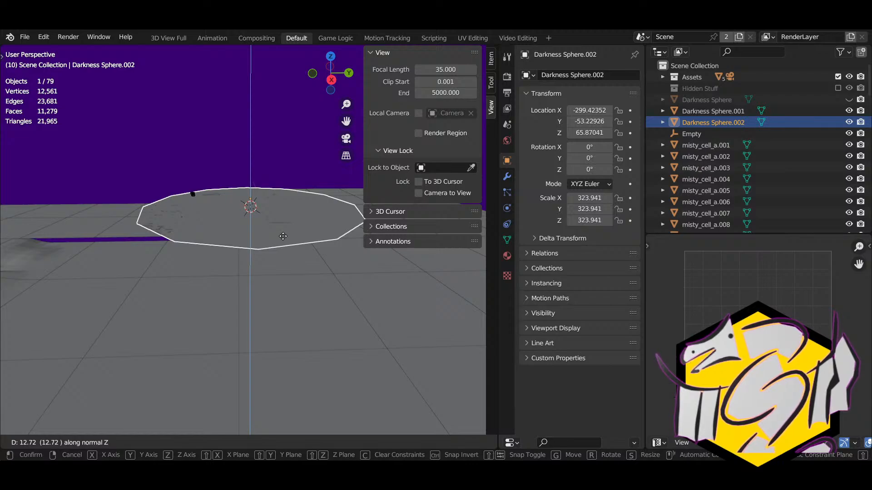
left_click(282, 236)
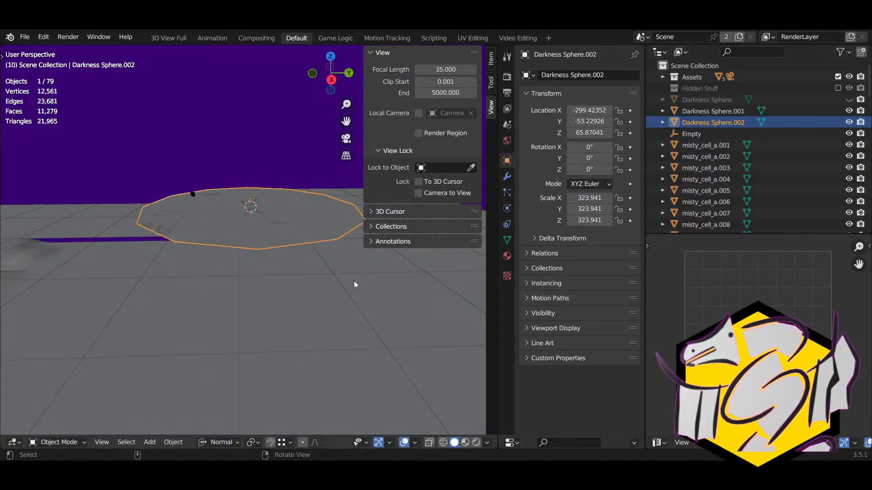
key("s")
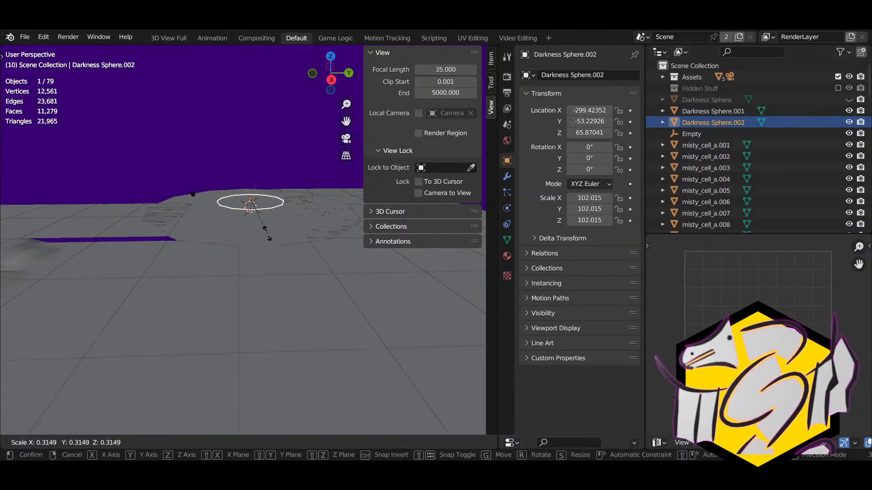
left_click(272, 246)
Step: Move the floor disc Darkness Sphere.001 along Z, settling it at Z 152.19
left_click(271, 246)
key("g")
key("z")
key("z")
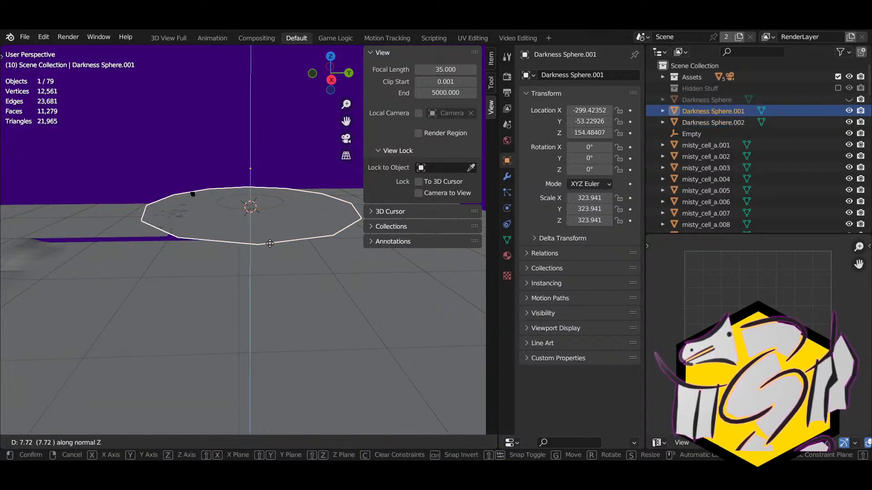
left_click(267, 241)
middle_click_drag(267, 244, 239, 340)
key("g")
key("z")
left_click(321, 237)
Step: Set the viewport clip start to 1.000 to hide nearby clutter
scroll(238, 313, "up", 3)
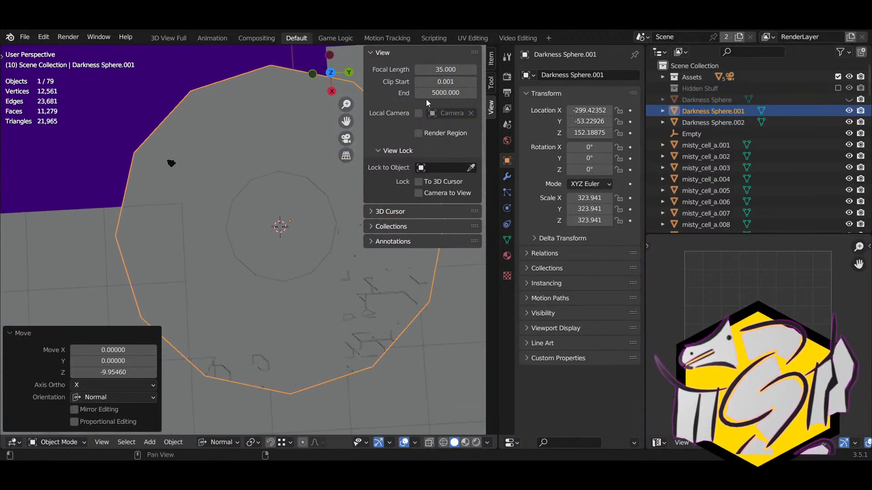
mouse_move(446, 81)
left_mouse_down()
mouse_move(476, 81)
mouse_move(446, 82)
left_mouse_up()
middle_click_drag(208, 307, 236, 290)
Step: Zoom and pan the viewport in close to the rigged character
scroll(290, 260, "up", 4)
right_click_drag(237, 289, 321, 345, "shift")
scroll(299, 341, "up", 2)
middle_click_drag(299, 341, 262, 243, "shift")
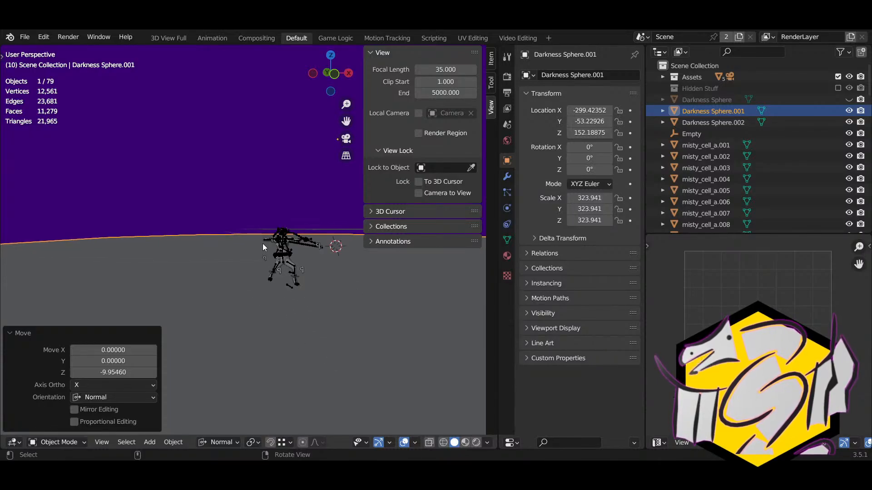
scroll(279, 268, "up", 5)
scroll(233, 282, "down", 4)
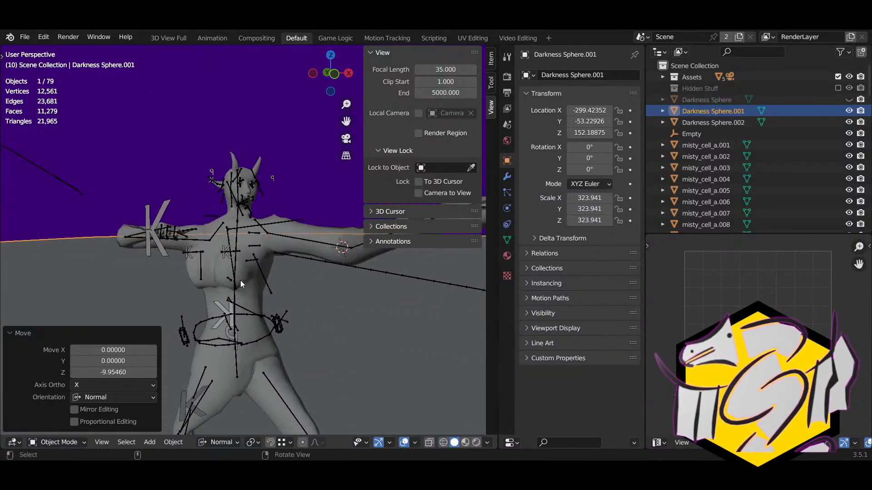
scroll(240, 280, "up", 6)
scroll(241, 280, "up", 1)
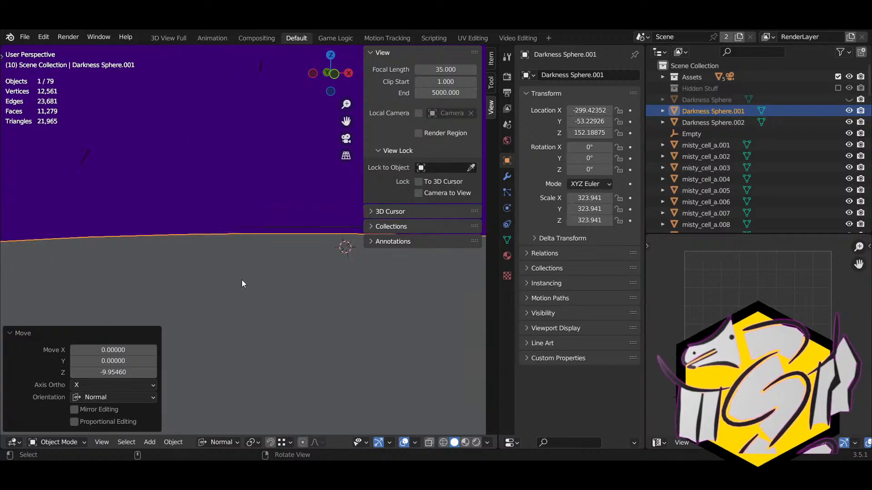
scroll(241, 279, "down", 1)
Step: Set the viewport Clip Start to 0.5, then zoom out and orbit down onto the floor
mouse_move(440, 83)
left_mouse_down()
mouse_move(450, 84)
mouse_move(429, 84)
left_mouse_up()
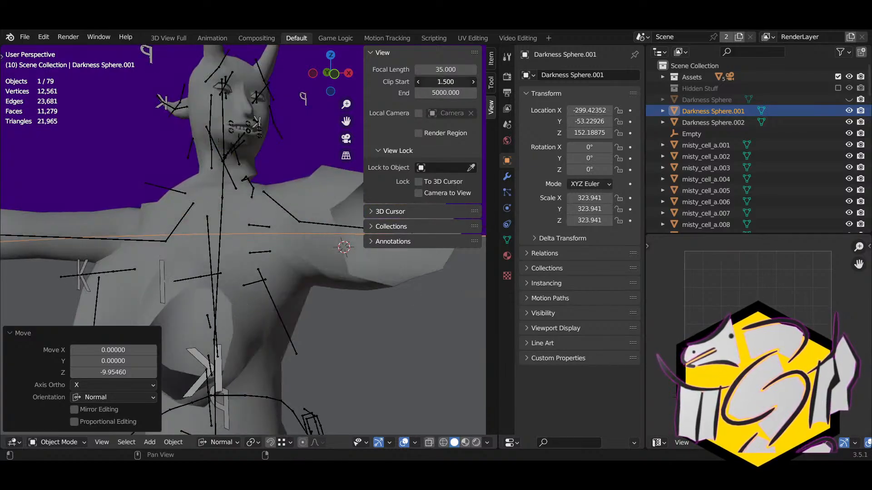
left_click(442, 83)
key("BackSpace")
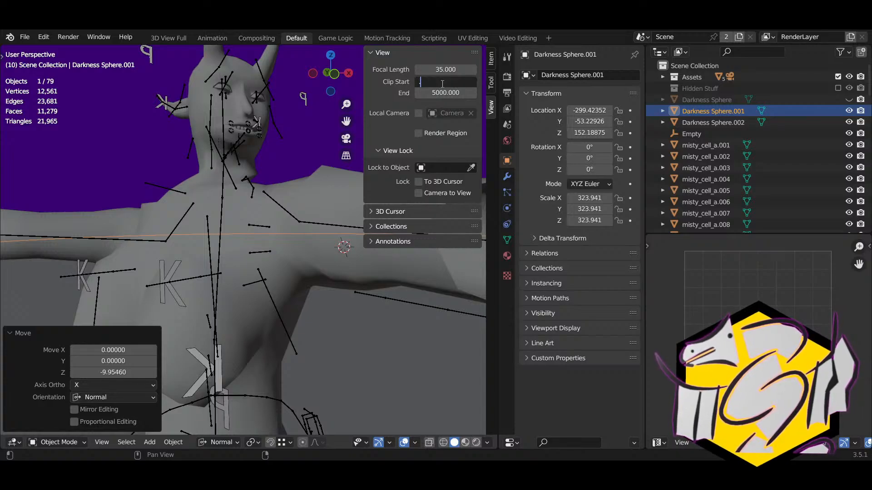
type(".5")
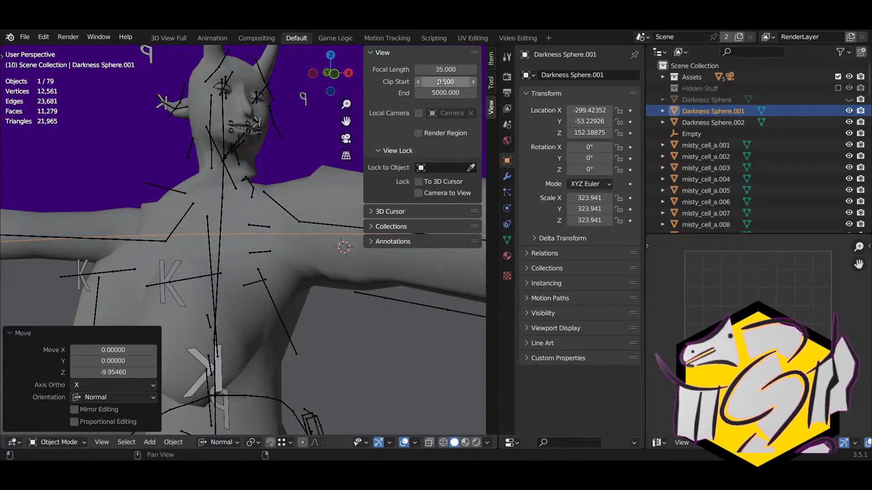
key("Return")
scroll(179, 193, "down", 5)
middle_click_drag(239, 216, 278, 257)
scroll(254, 300, "down", 5)
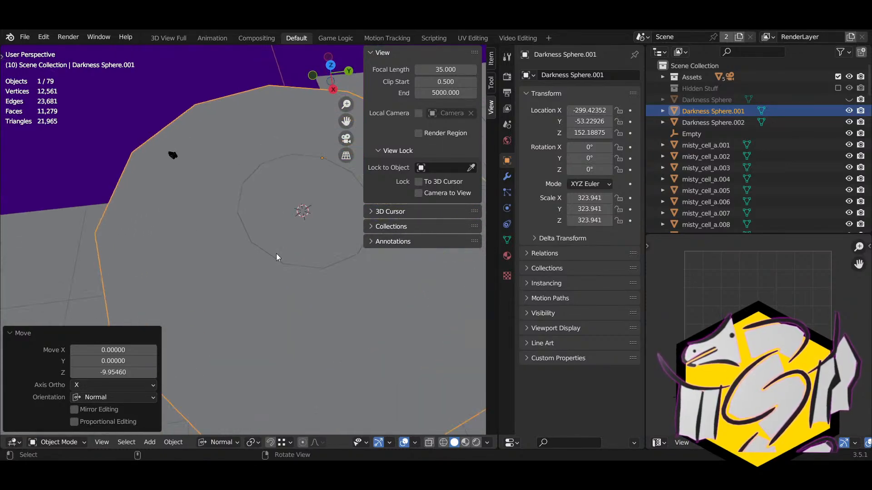
Step: Lower the small disc Darkness Sphere.002 along Z to 56.55
middle_click_drag(268, 307, 176, 239, "shift")
key("Tab")
middle_click_drag(209, 172, 229, 222, "shift")
key("Tab")
left_click(228, 208)
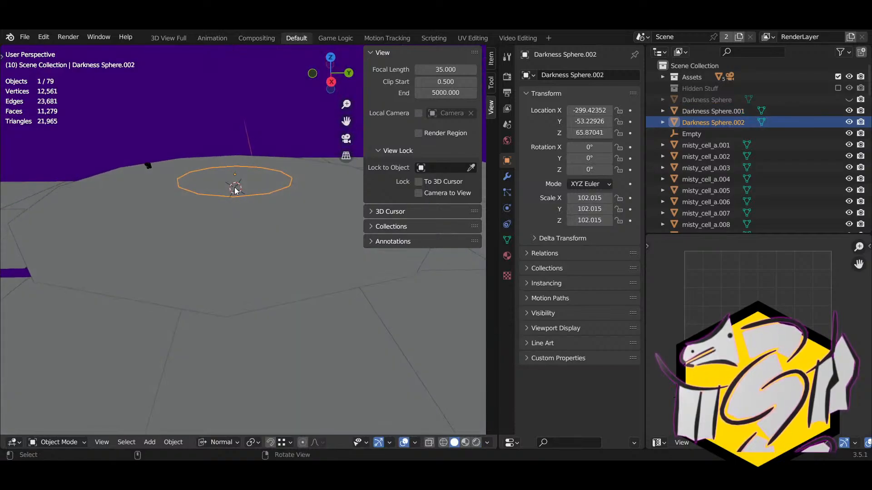
key("g")
key("z")
left_click(230, 318)
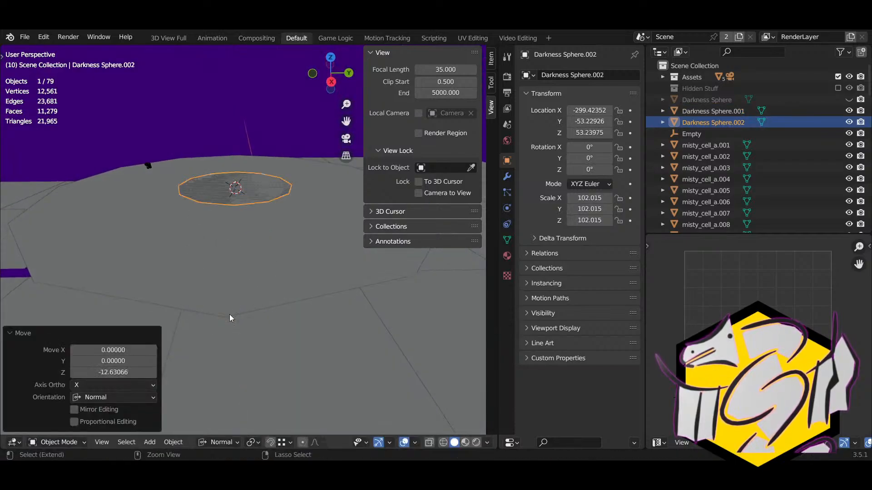
key("g")
key("z")
left_click(230, 311)
Step: Edit the floor disc Darkness Sphere.001 from above and select the lower inner-ring face
right_click_drag(243, 245, 247, 276)
key("Tab")
scroll(247, 273, "down", 1)
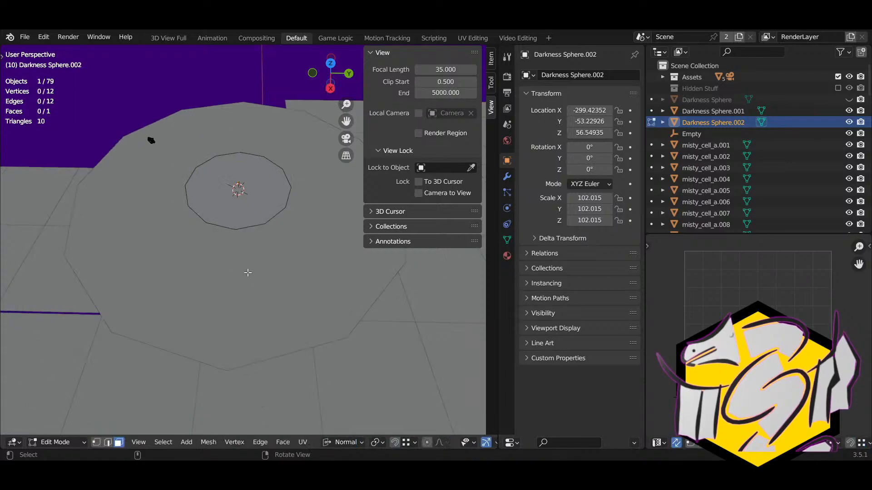
key("Tab")
left_click(254, 274)
key("Tab")
right_click_drag(273, 243, 254, 319)
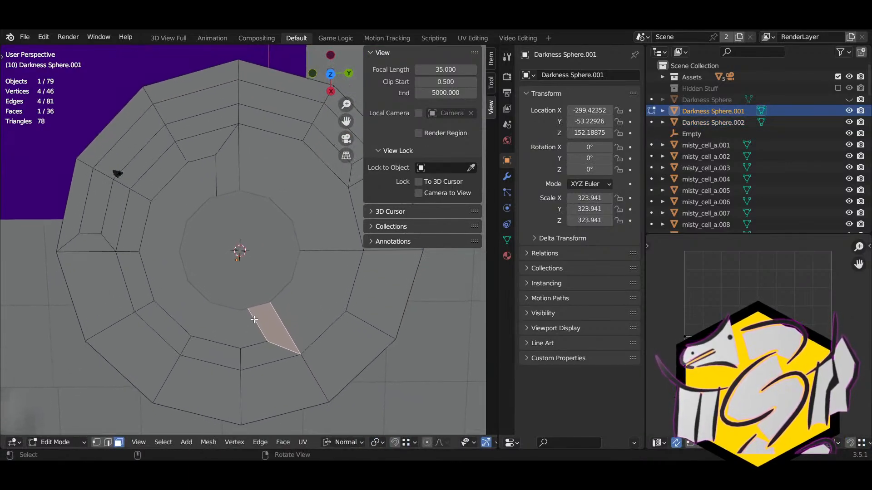
scroll(254, 320, "down", 3)
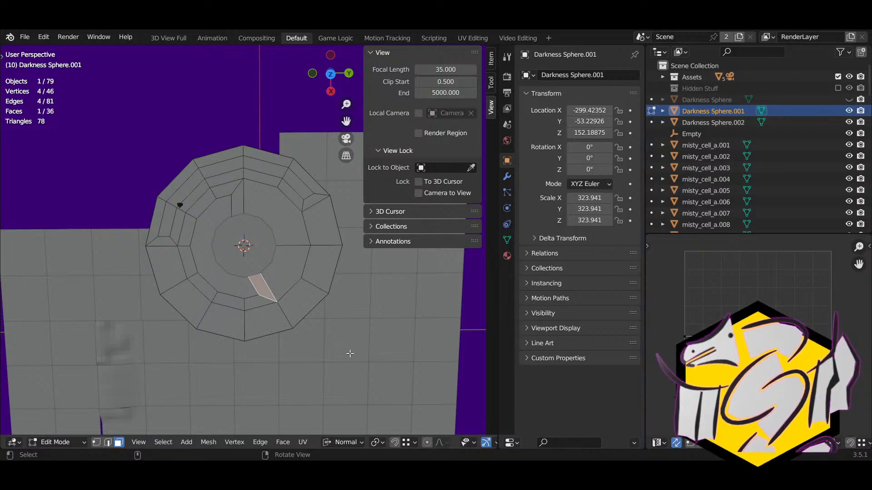
left_click(251, 307)
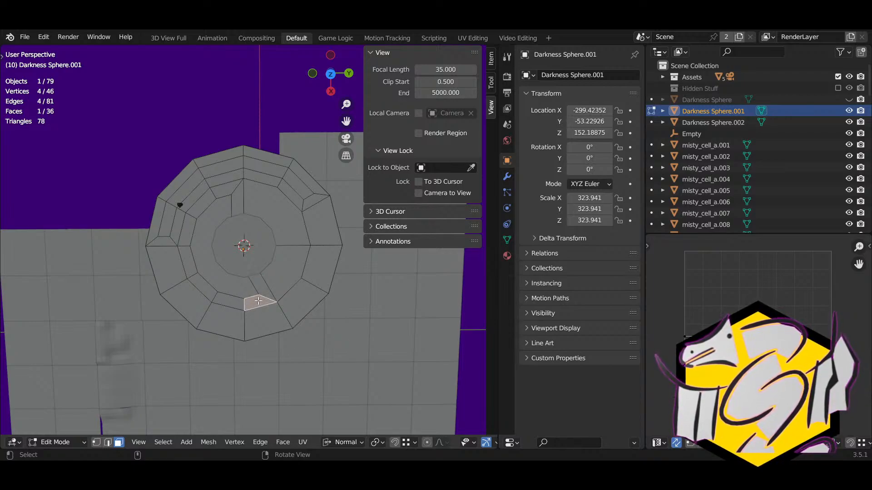
Step: Knife-cut a multi-point line across the lower inner-ring faces of the floor disc
key("k")
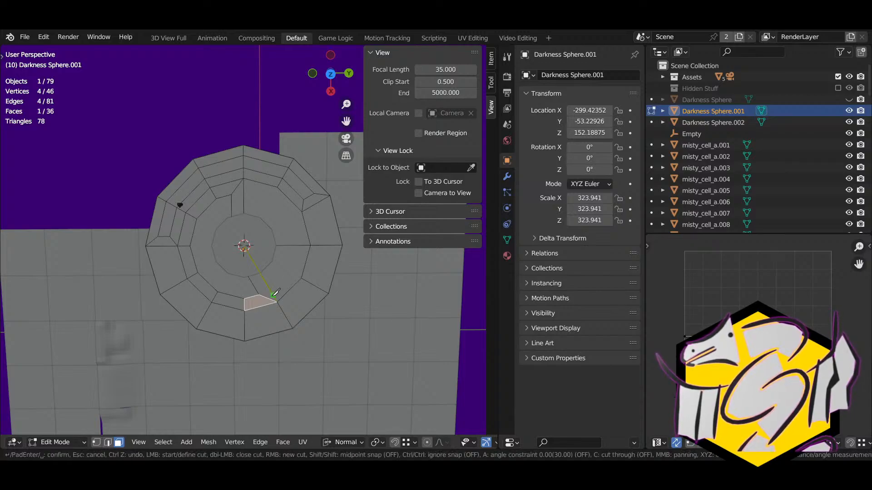
left_click(271, 291)
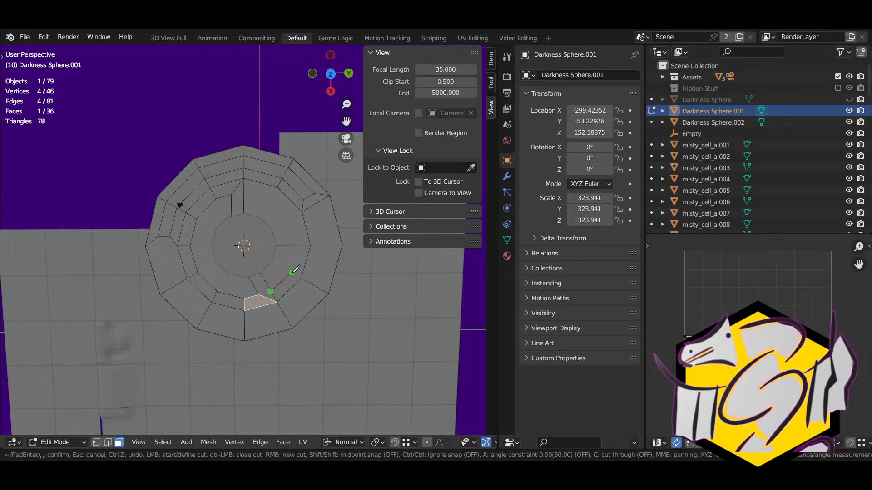
left_click(291, 273)
left_click(298, 246)
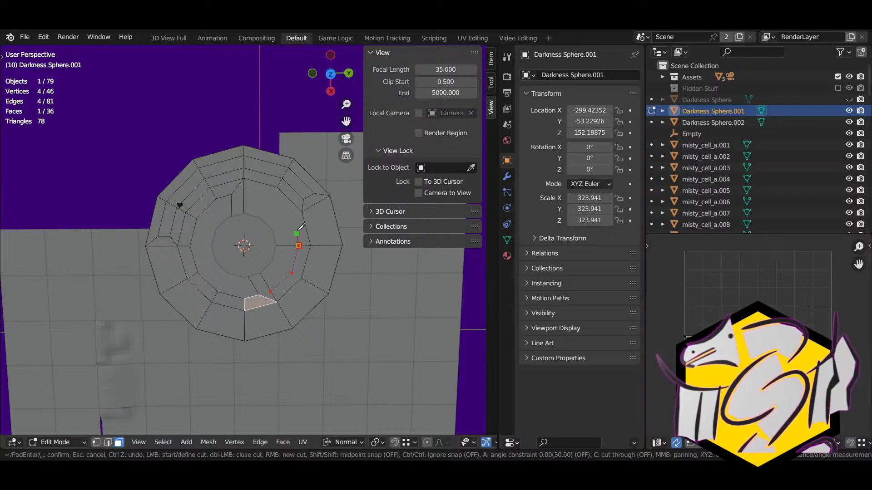
left_click(290, 217)
left_click(302, 212)
key("Return")
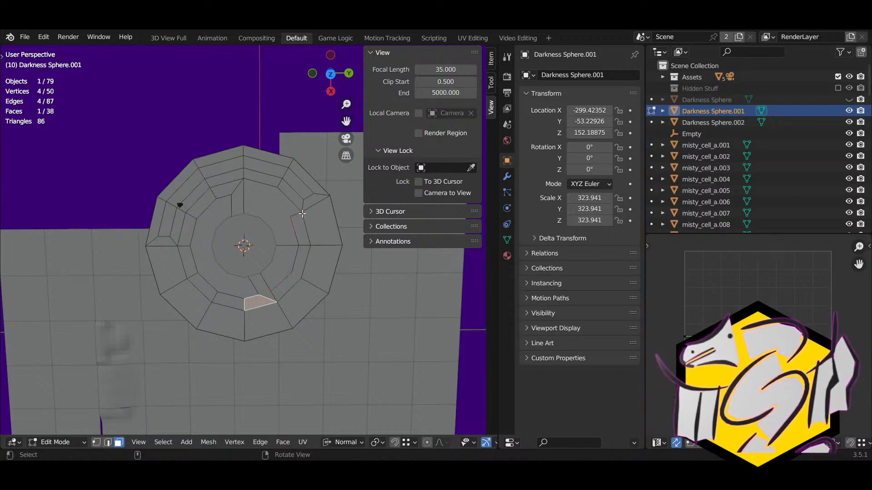
Step: Knife-cut a new edge between two neighbouring ring vertices, then deselect everything
key("k")
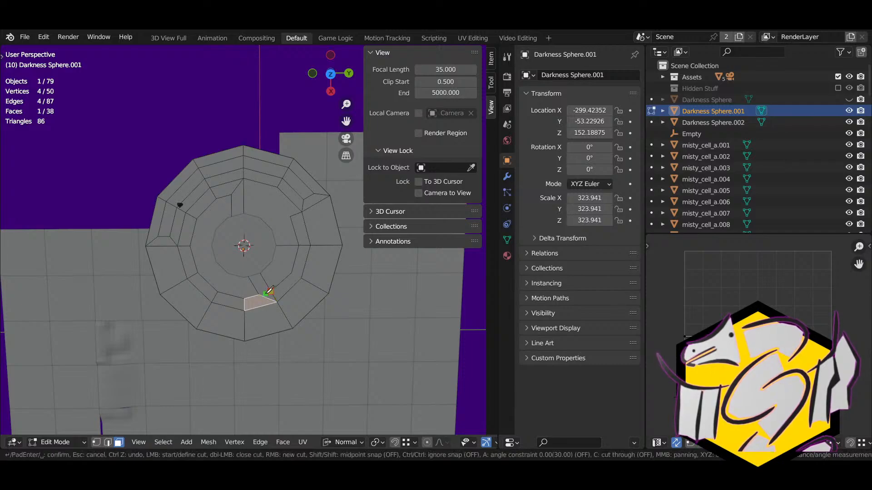
left_click(260, 296)
left_click(271, 291)
key("Return")
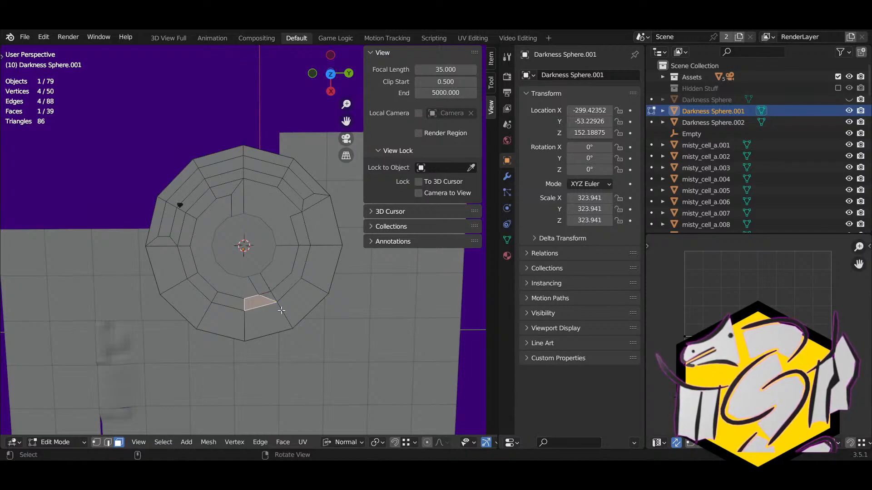
key("s")
right_click(273, 297)
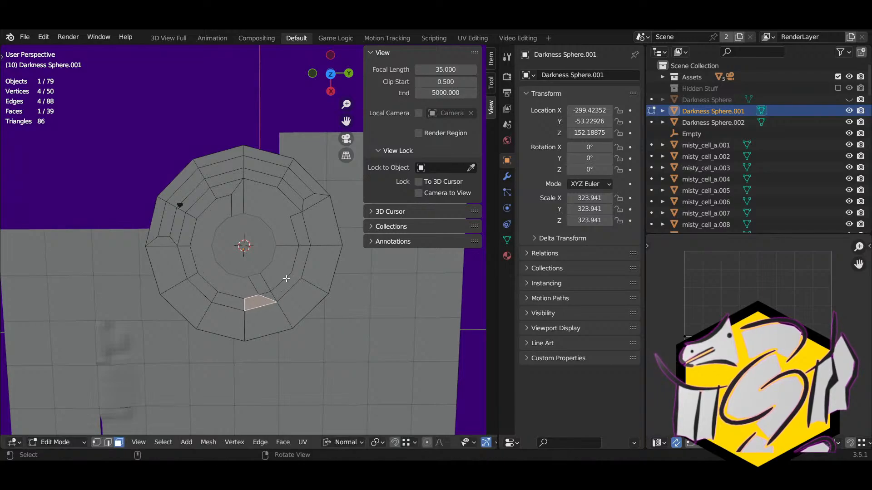
key("alt+a")
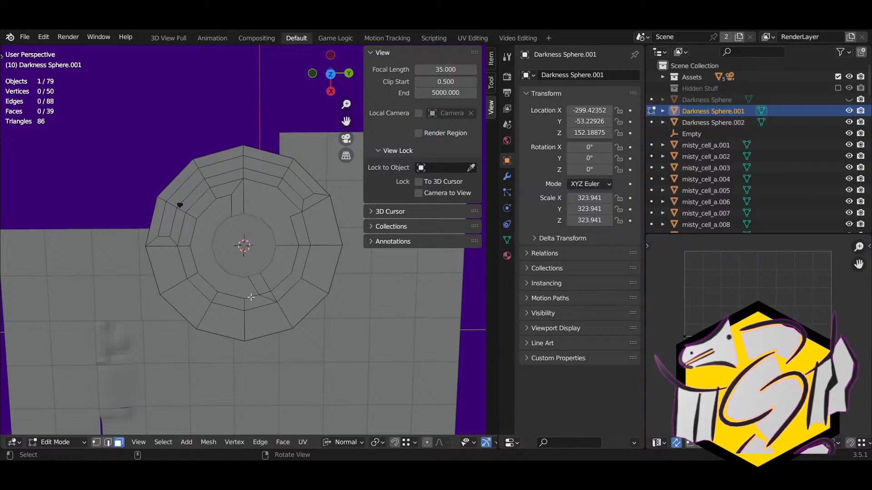
Step: Return to Object Mode and open the small inner circle for mesh editing
key("Tab")
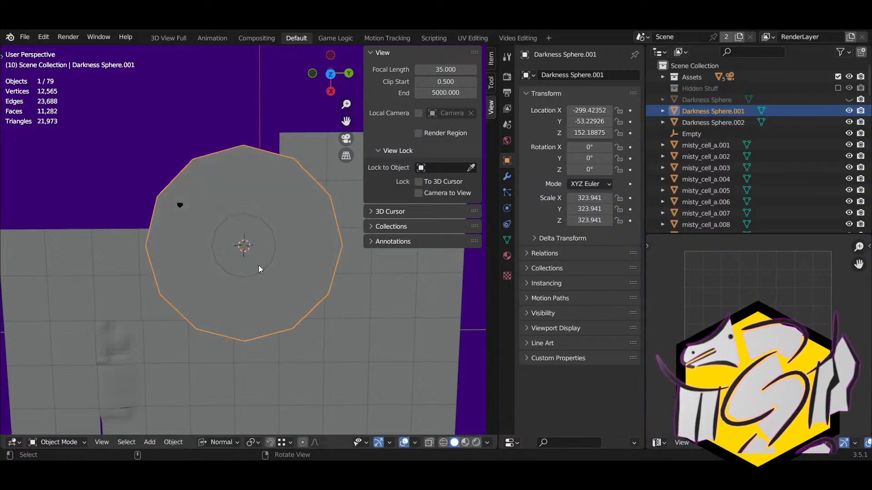
left_click(258, 266)
key("Tab")
Step: Scale all of the inner circle's vertices down to about 0.75
key("a")
key("s")
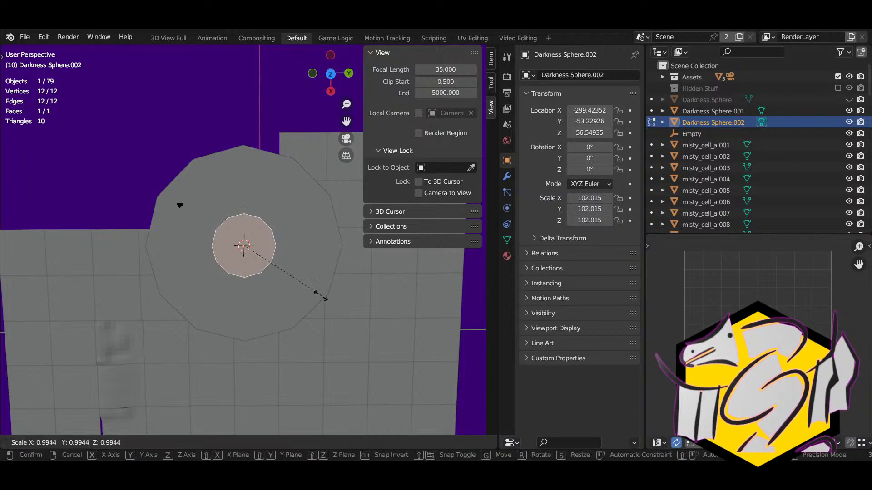
left_click(297, 290)
Step: Leave the inner circle and reopen the floor disc Darkness Sphere.001 in Edit Mode
key("Tab")
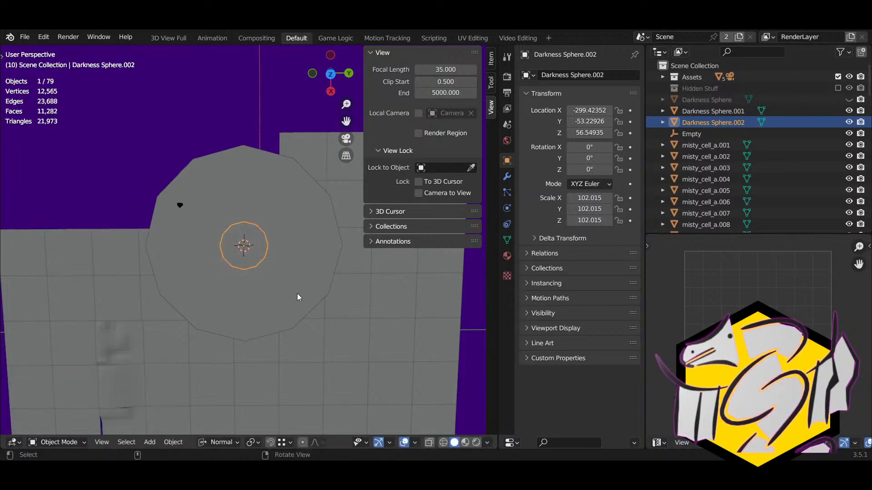
key("s")
key("Escape")
key("Tab")
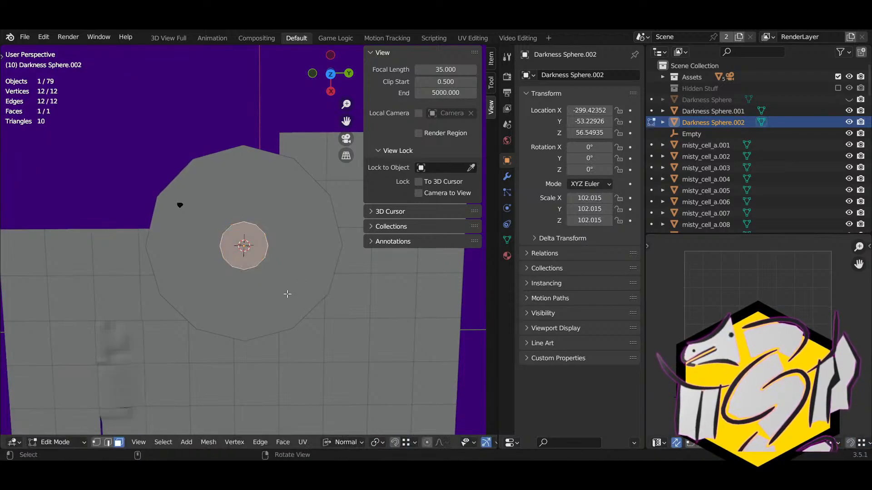
key("Tab")
left_click(287, 293)
key("Tab")
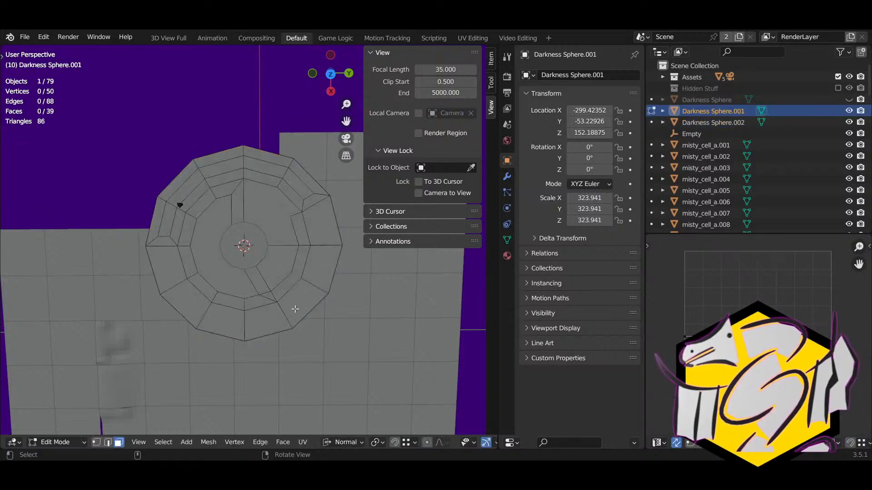
Step: In vertex mode, try merging the ring's top vertex downward, then undo it
left_click(222, 193)
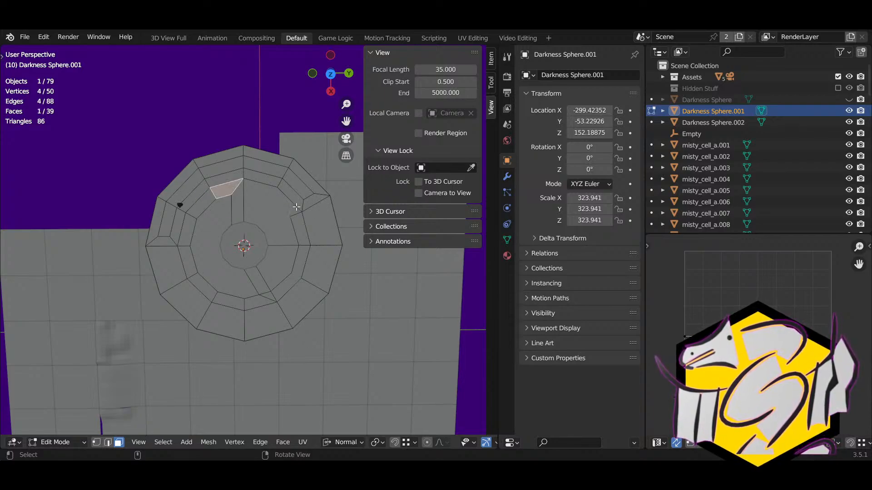
left_click(257, 176)
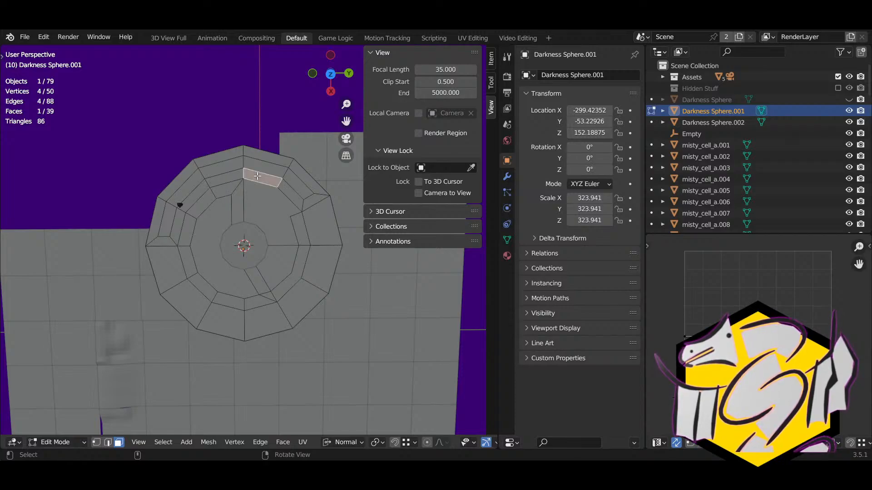
key("1")
left_click(244, 171)
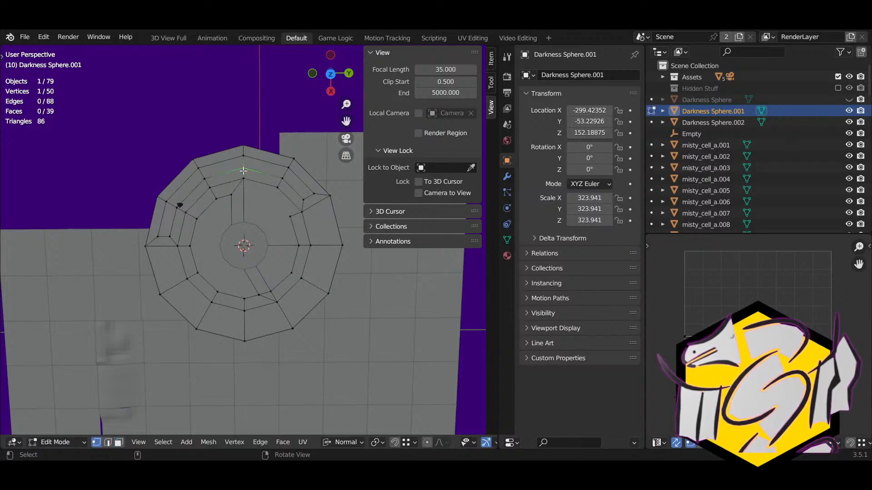
key("g")
left_click(250, 189, "ctrl")
left_click(280, 181)
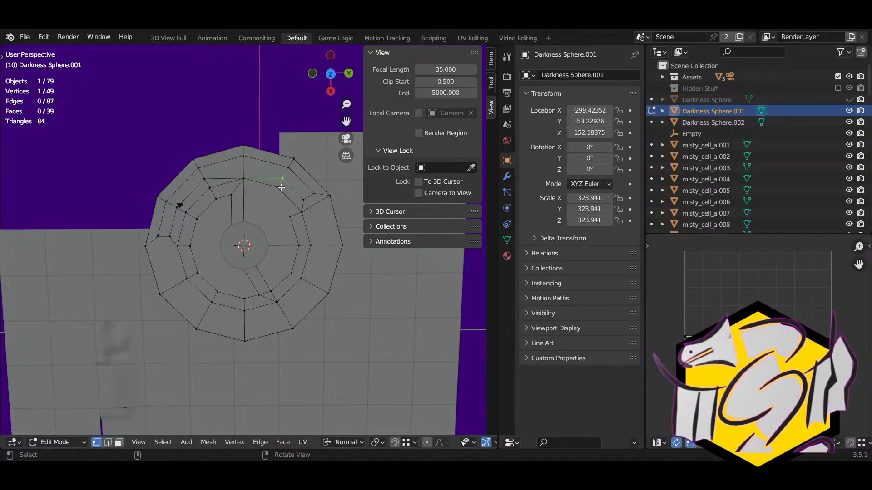
key("g")
right_click(280, 192)
key("ctrl+z")
key("ctrl+z")
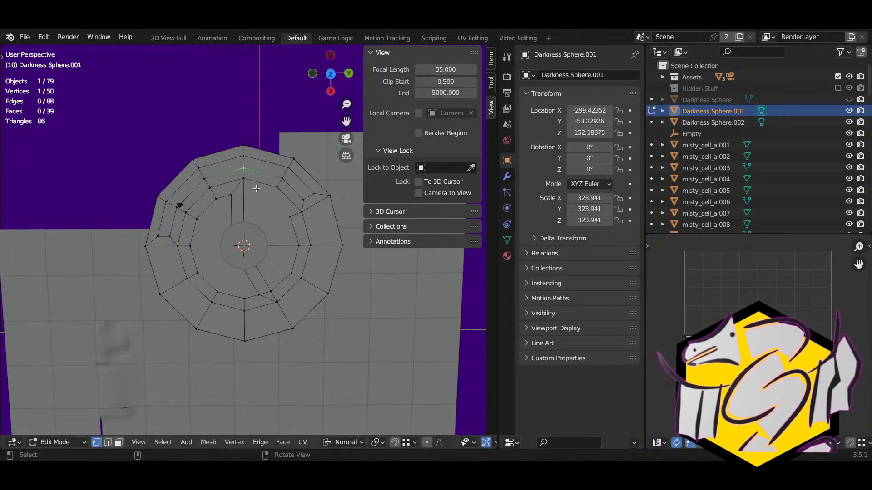
Step: Knife-cut across the top edge to form a small new face near the ring's top
key("k")
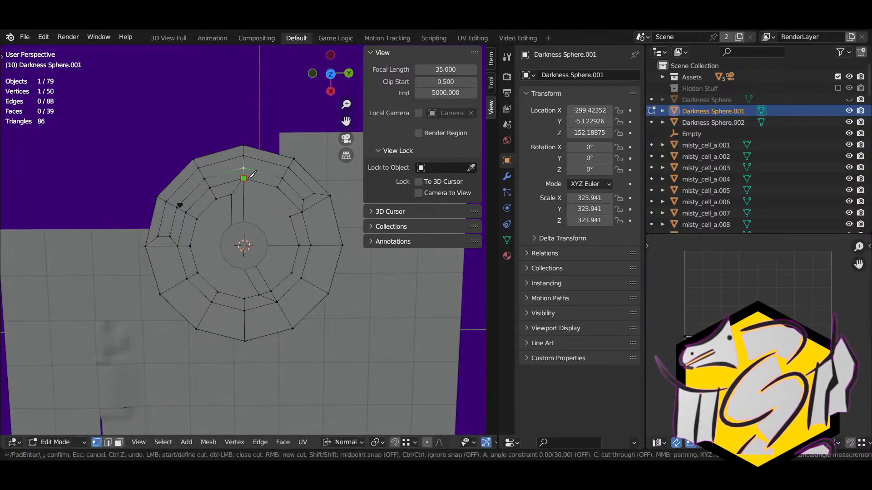
key("Return")
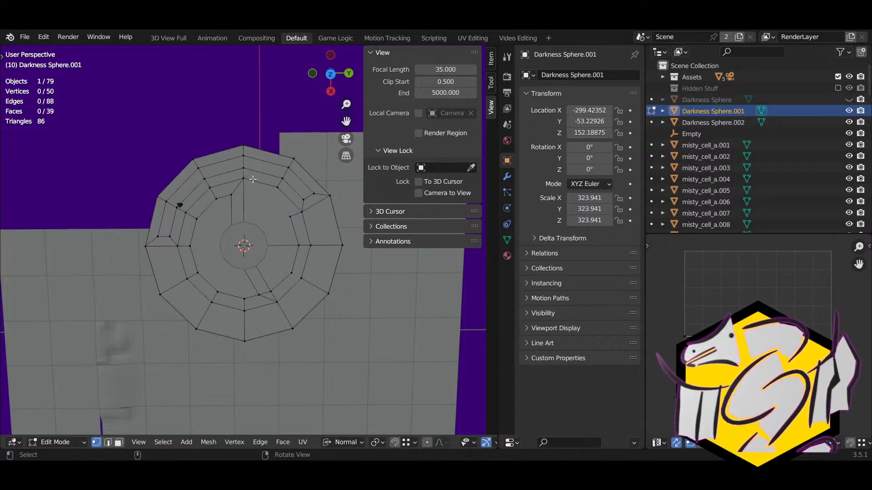
key("k")
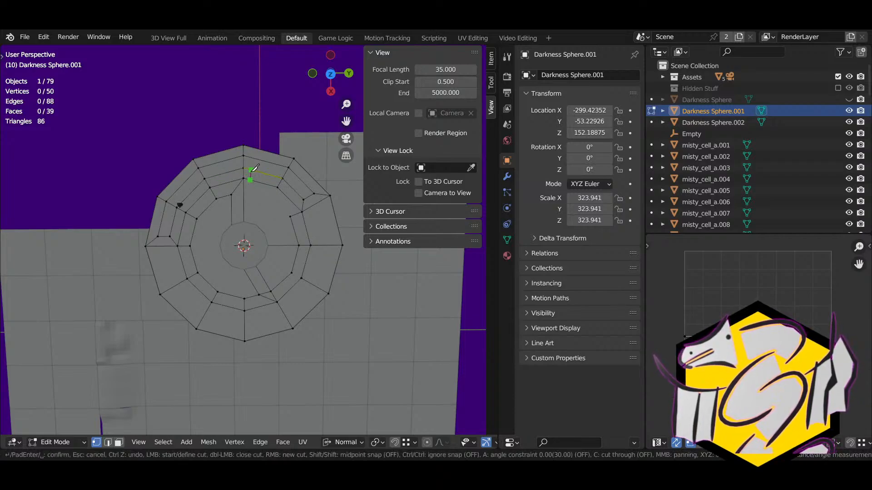
left_click(252, 172)
key("Return")
key("k")
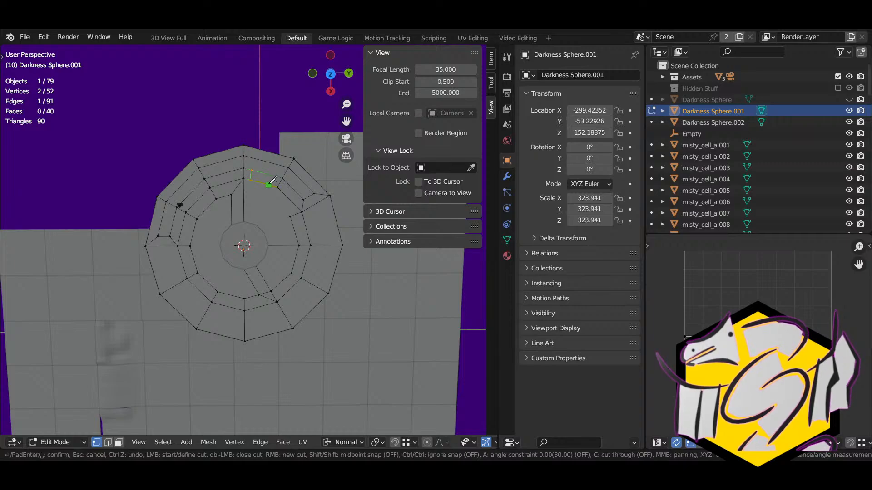
left_click(272, 177)
key("Return")
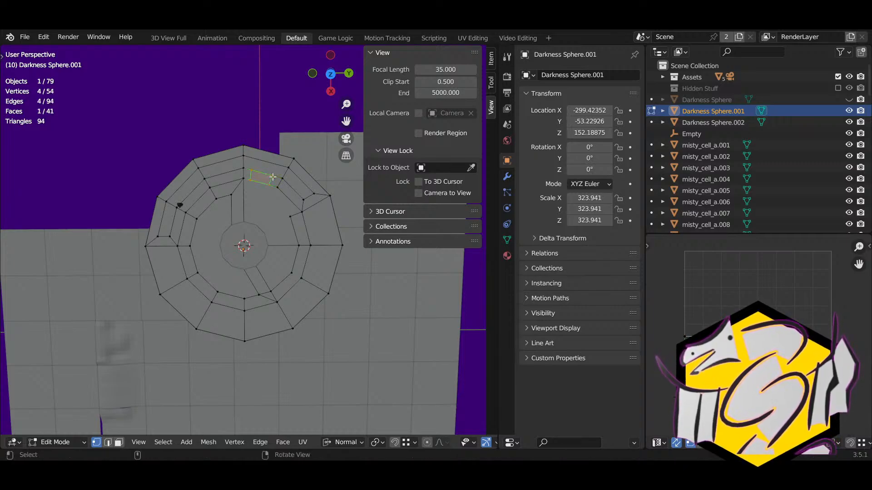
Step: Merge a vertex of the new cut into its lower neighbour
left_click(252, 172)
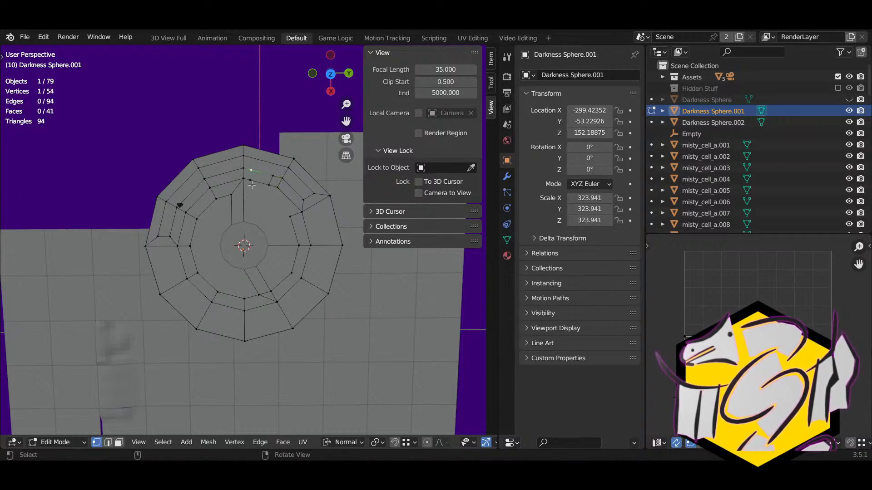
key("g")
left_click(250, 183)
left_click(272, 177)
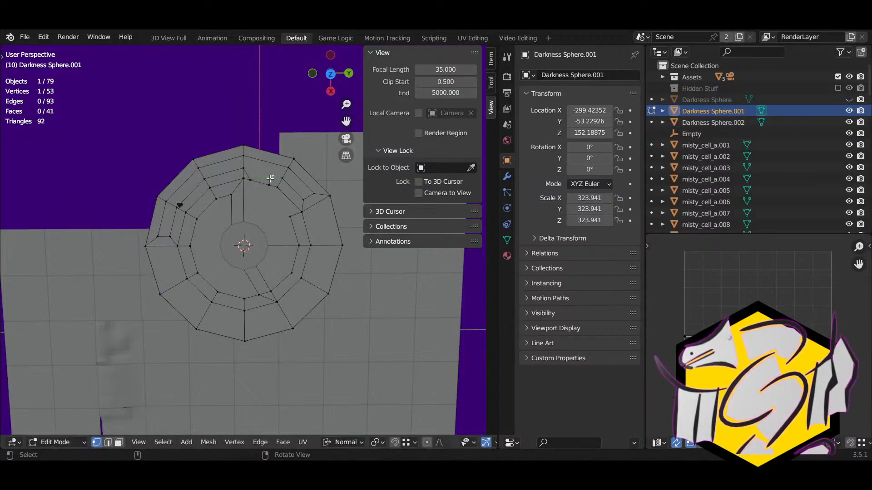
Step: Merge three stray vertices at the top of the inner ring onto their neighbours
key("g")
left_click(270, 185)
left_click(279, 206)
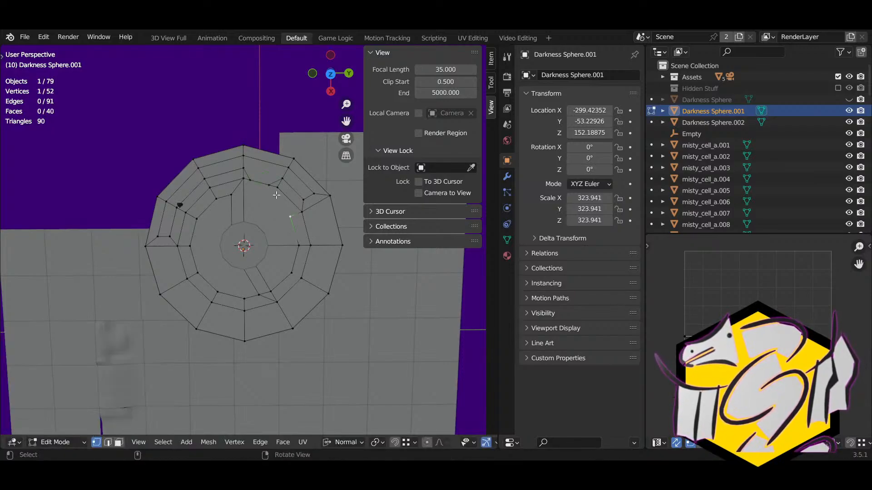
left_click(269, 187)
key("g")
left_click(276, 189)
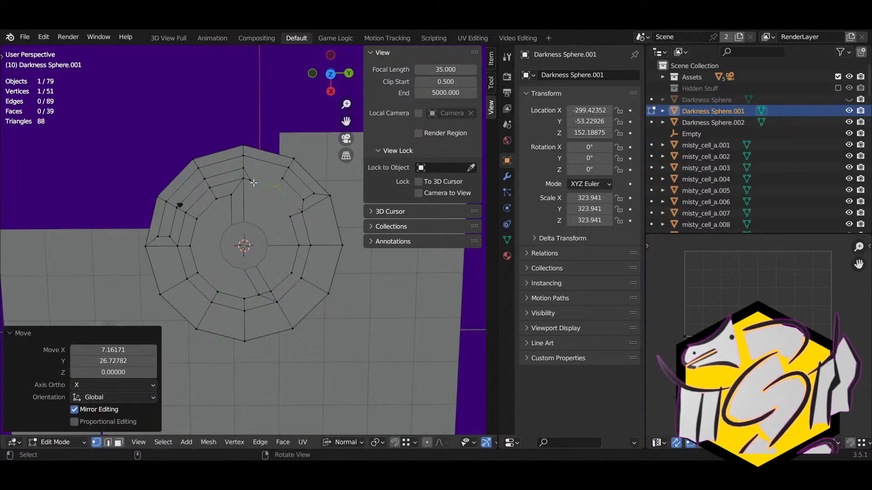
left_click(249, 183)
key("g")
left_click(274, 196)
left_click(277, 207)
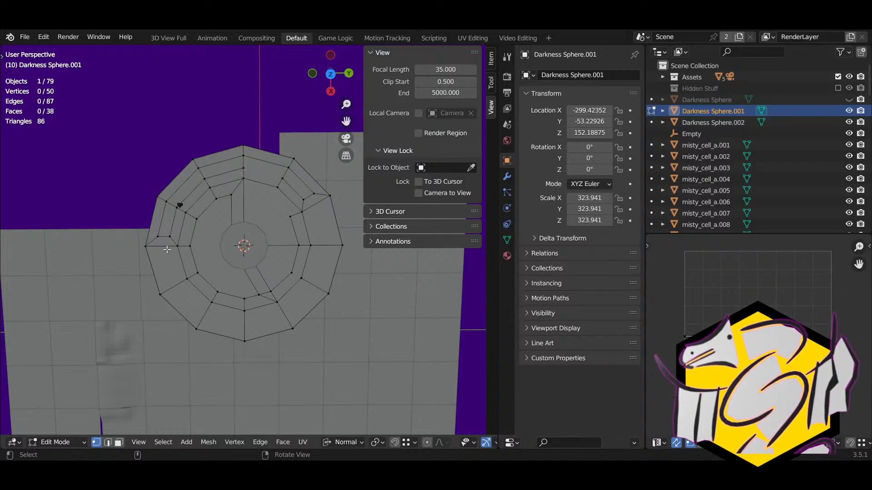
Step: Knife-cut a new edge on the left side of the inner ring
left_click(169, 236)
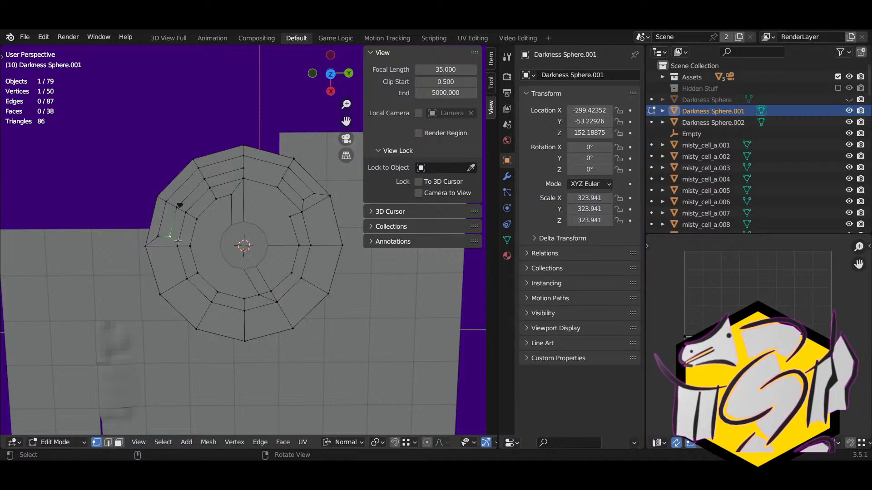
key("k")
left_click(179, 239)
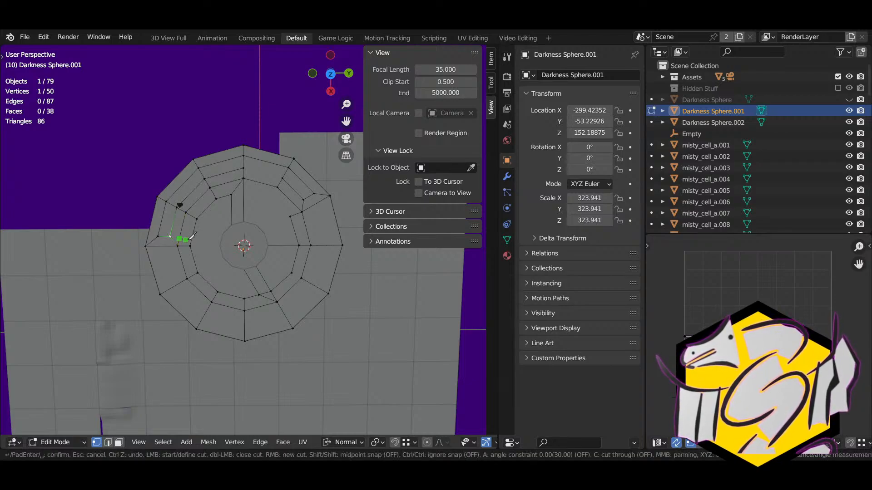
left_click(190, 246)
key("Return")
Step: Merge the new cut vertex and the one above it into their neighbours
left_click(180, 238)
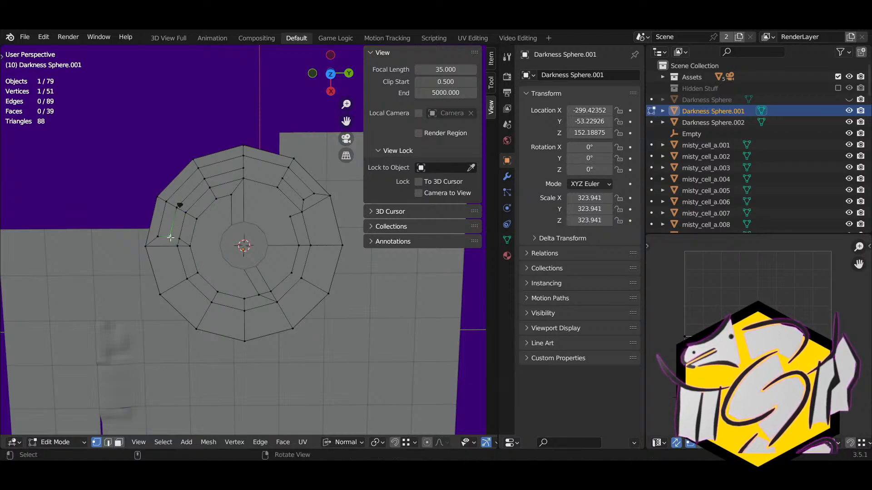
key("g")
left_click(178, 238)
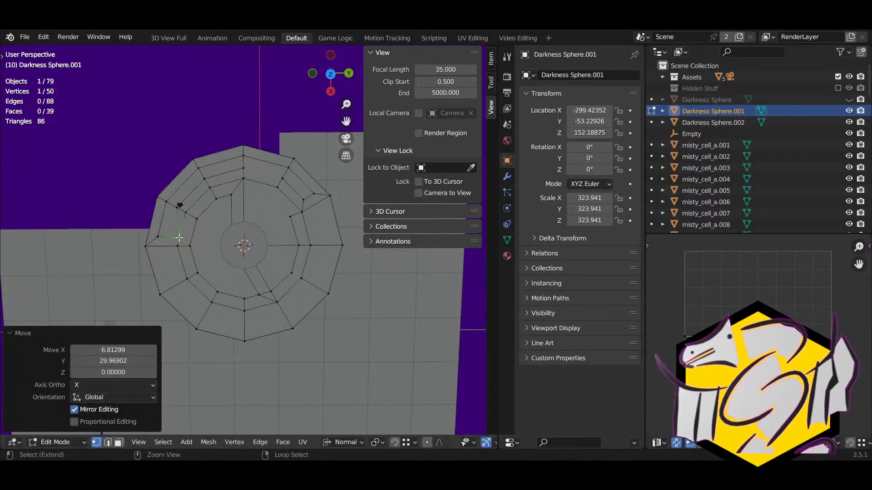
left_click(177, 207)
key("g")
left_click(186, 212)
Step: Merge two stray vertices on the upper inner ring, removing a face
left_click(203, 173)
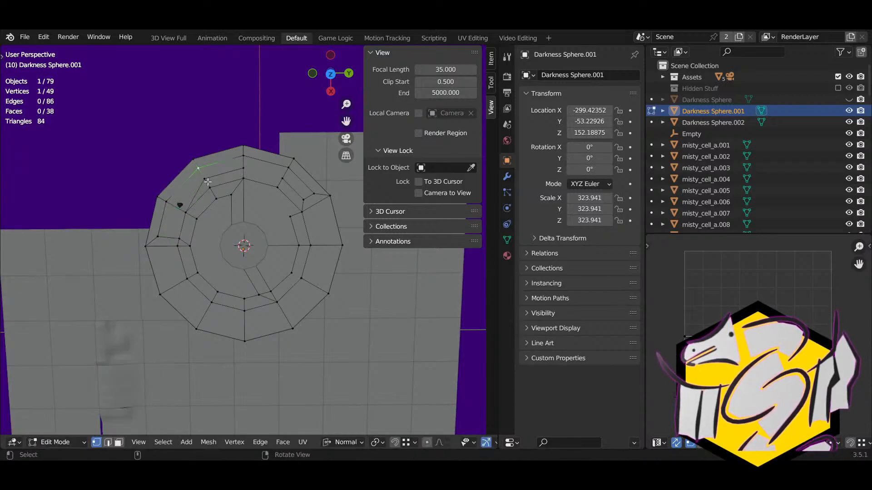
left_click(209, 182)
key("g")
left_click(211, 188)
left_click(243, 170)
key("g")
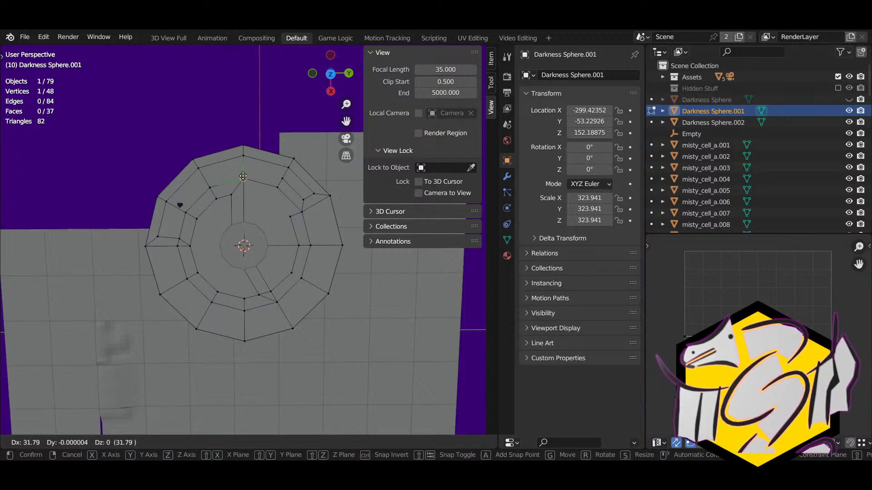
left_click(247, 182)
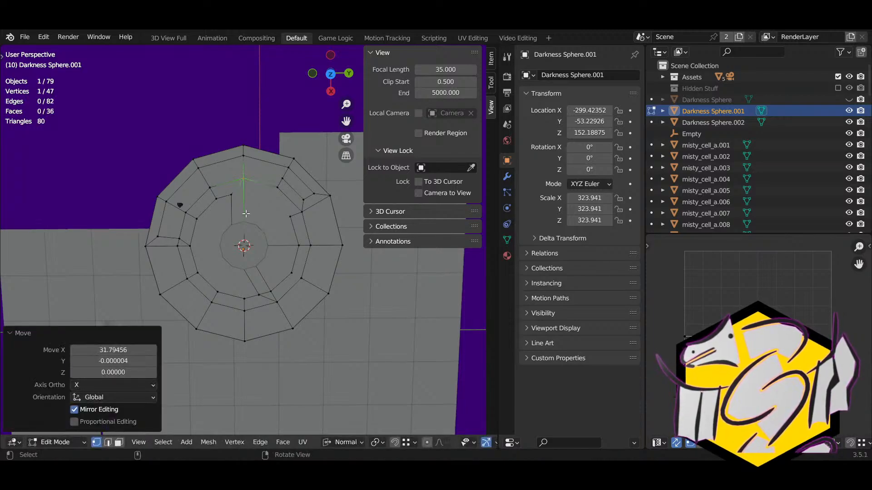
Step: Knife-cut a new edge across the left face to the inner ring edge
left_click(200, 221)
middle_click_drag(199, 239, 213, 239)
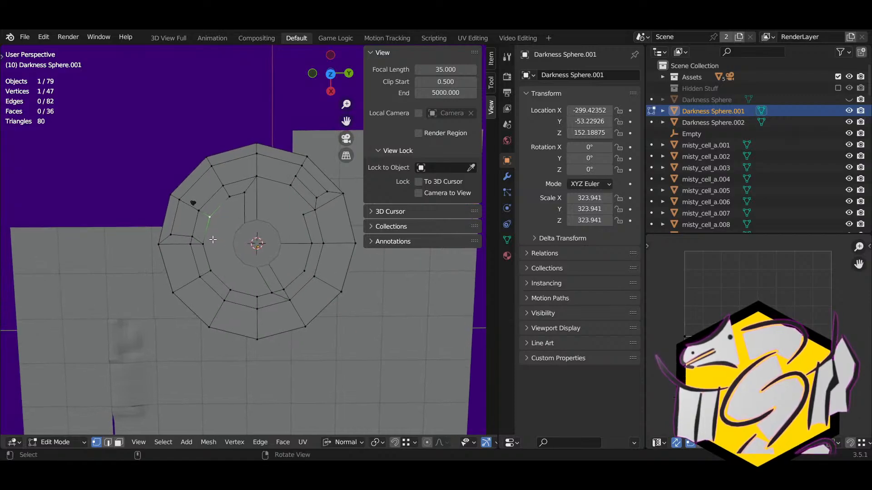
key("k")
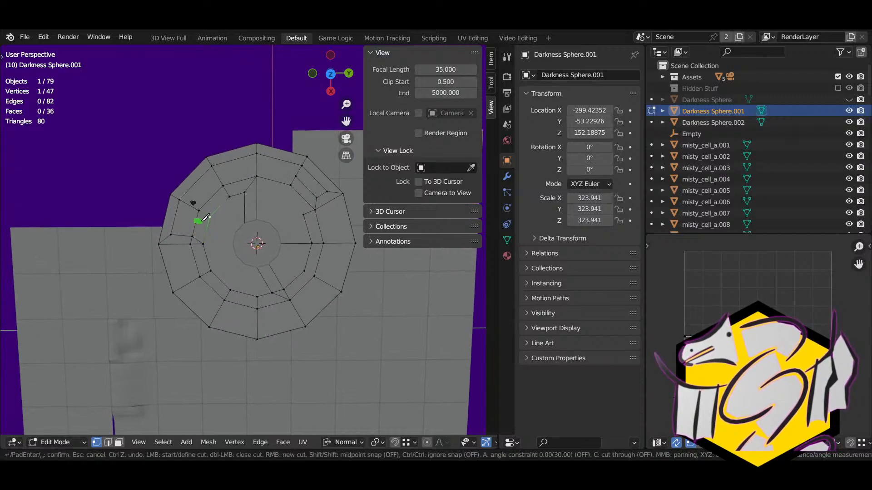
left_click(209, 217)
key("Return")
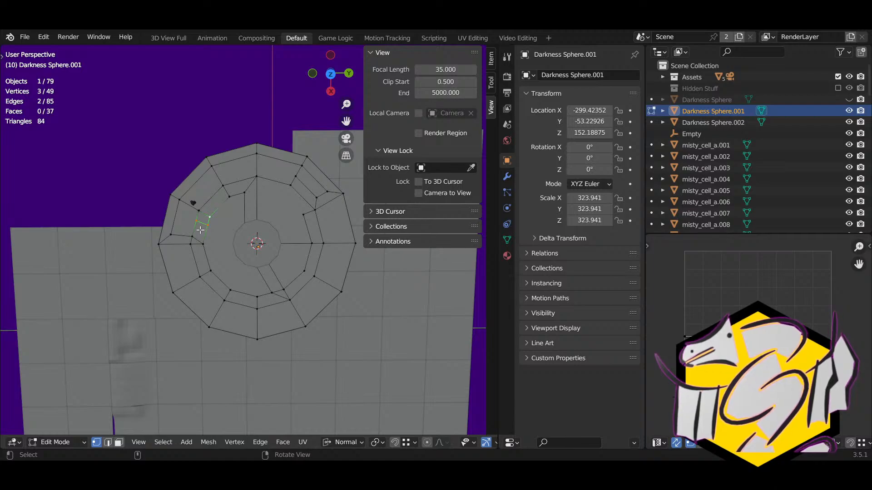
Step: Merge the new cut vertex onto its neighbours, removing another face
left_click(198, 217)
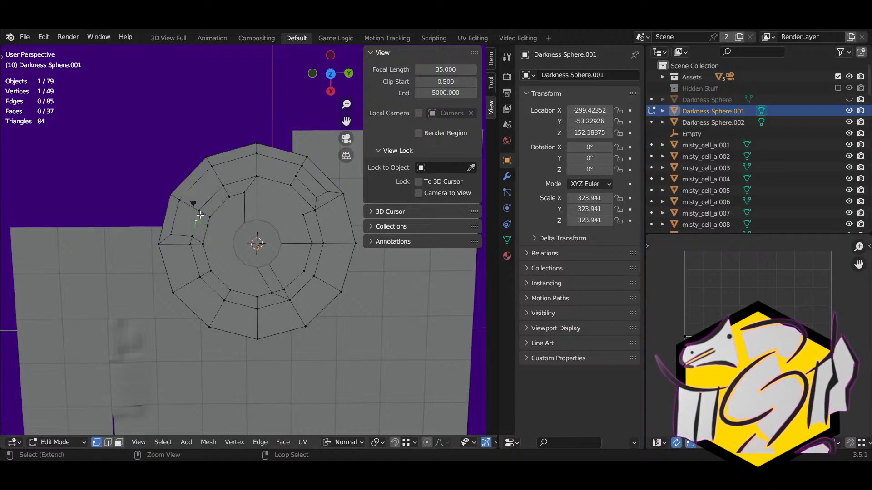
key("h")
key("ctrl+z")
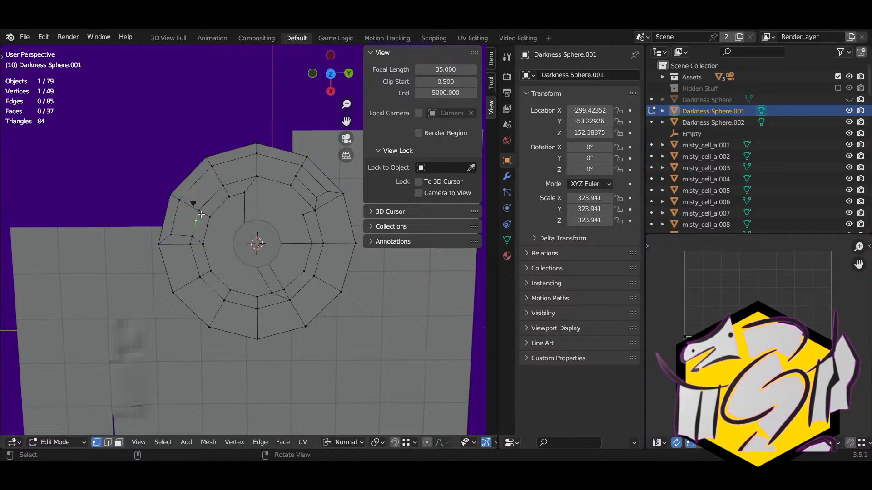
key("g")
left_click(200, 213, "ctrl")
key("g")
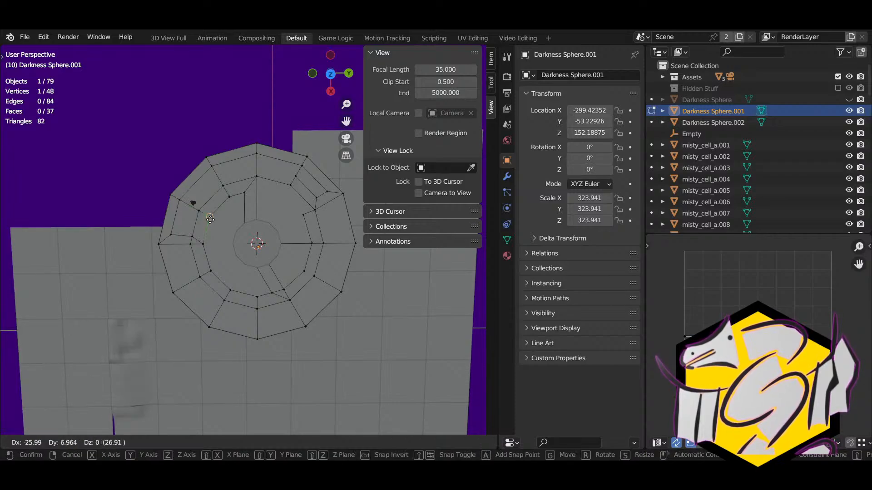
left_click(195, 234, "ctrl")
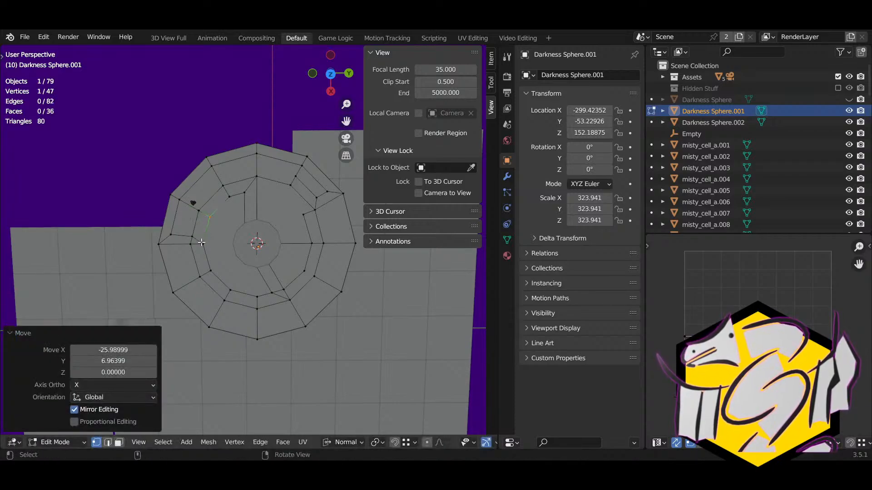
Step: Make two more knife cuts on the left inner ring
key("k")
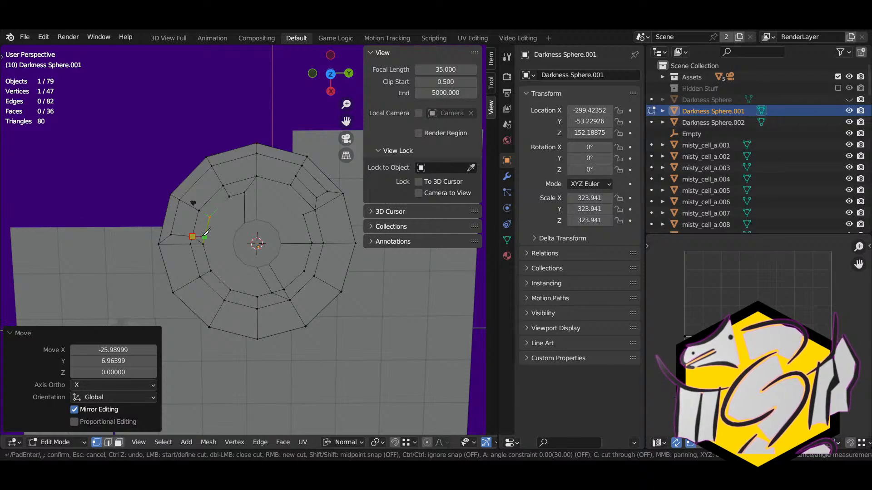
left_click(205, 235)
key("Return")
left_click(204, 236)
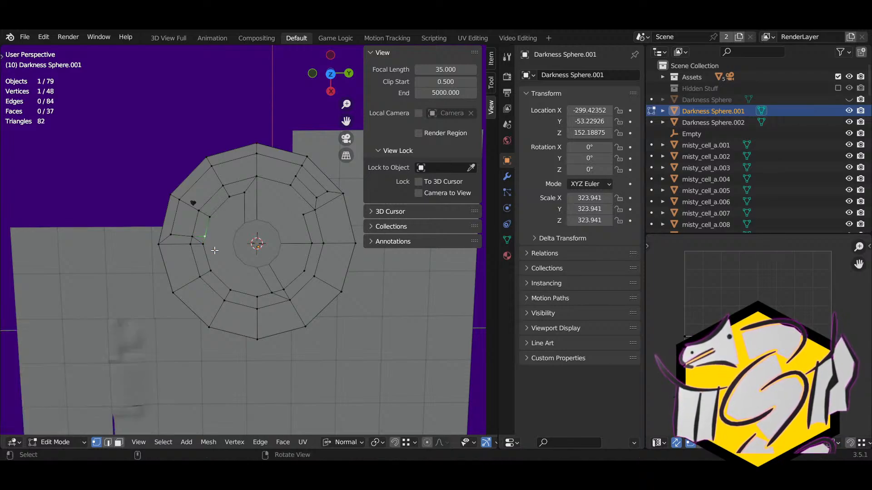
left_click(193, 237)
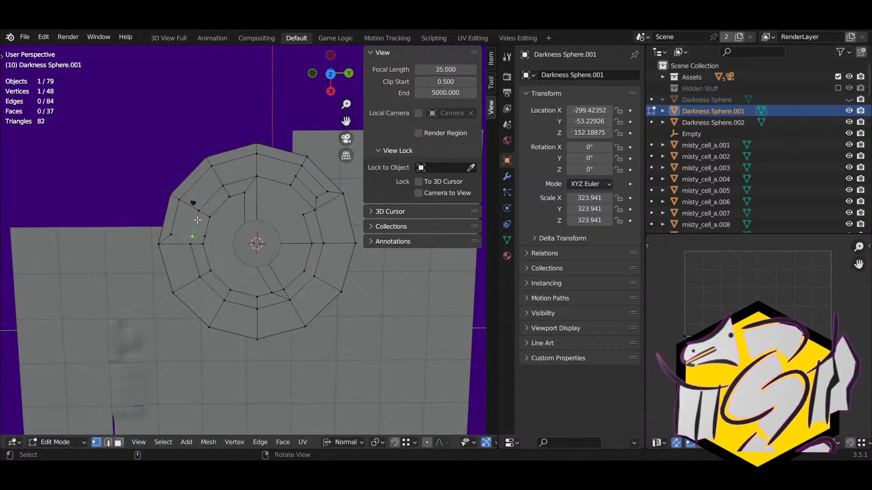
left_click(197, 212)
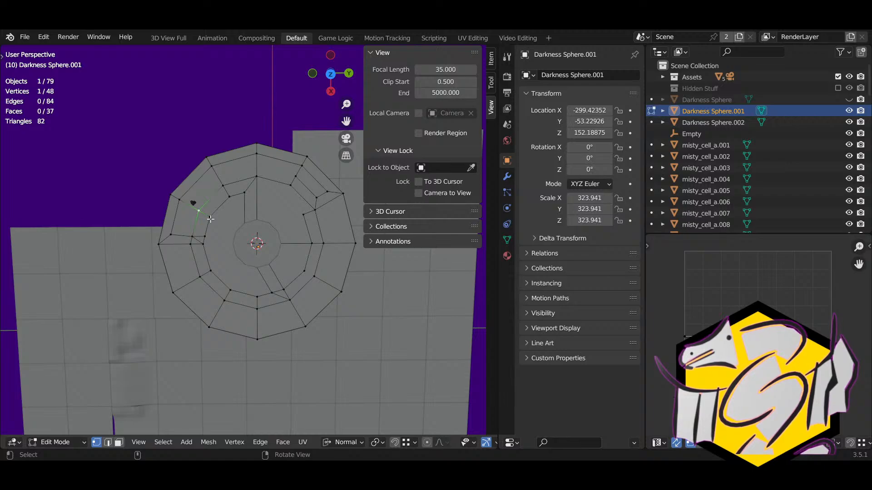
key("k")
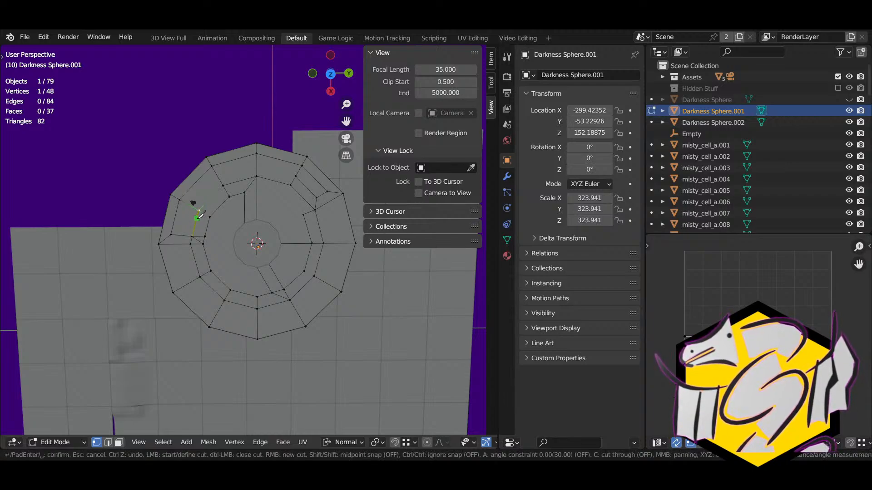
key("Return")
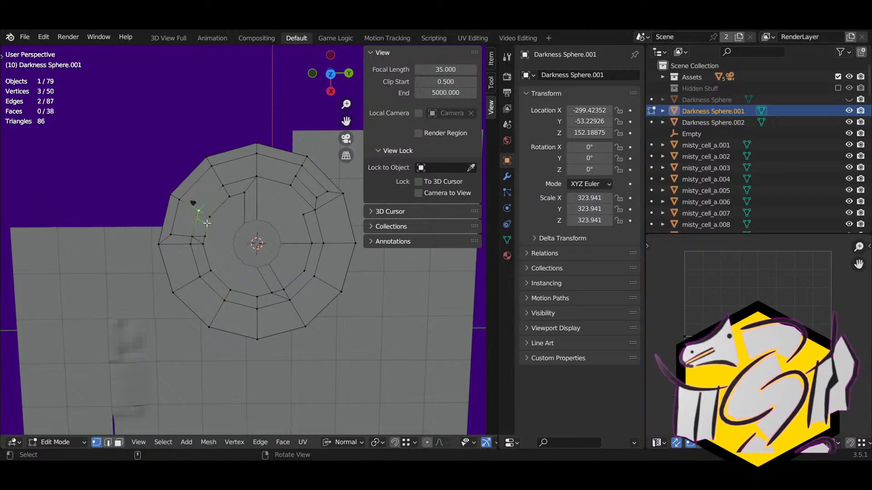
Step: Merge the last stray left-side vertices, bringing the disc to 47 vertices
left_click(197, 228)
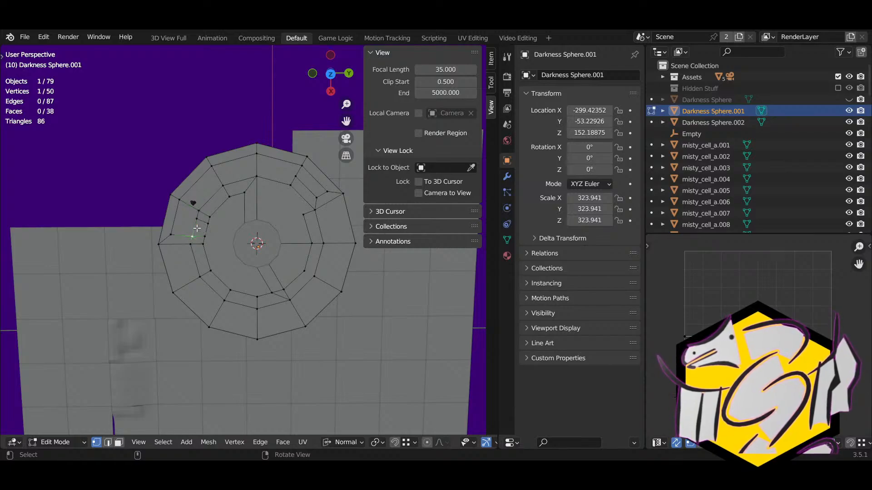
left_click(198, 218)
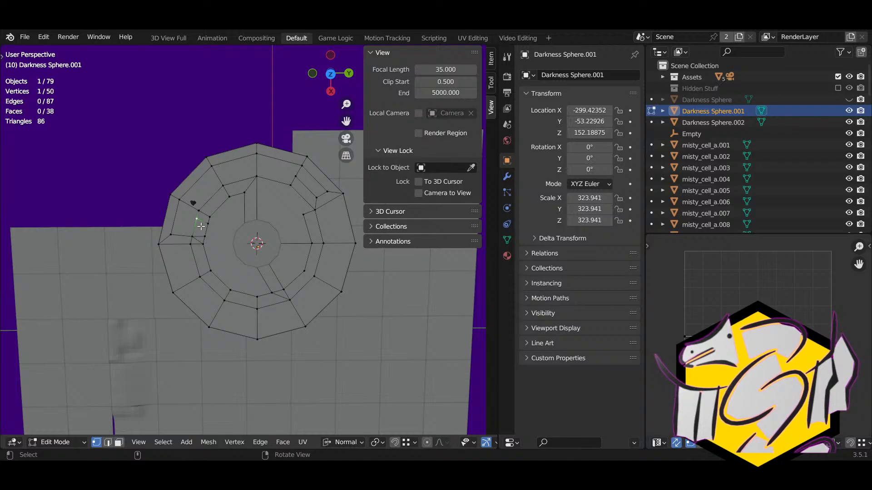
key("g")
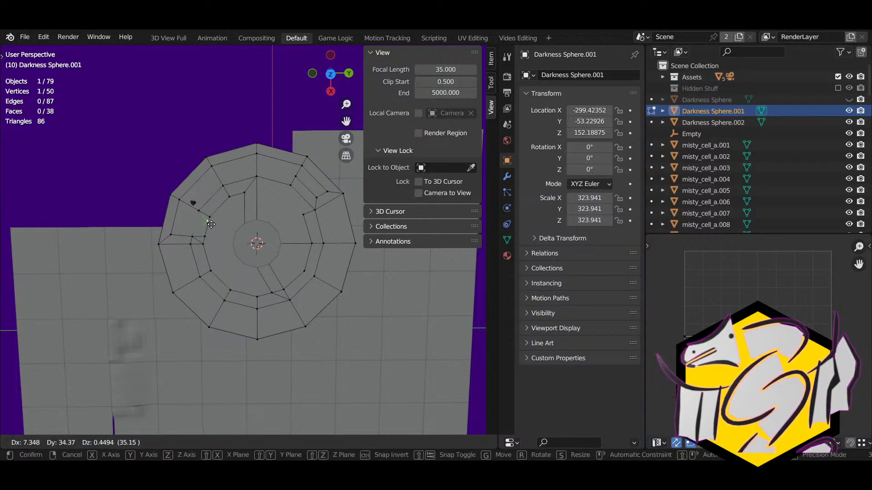
left_click(212, 219)
key("g")
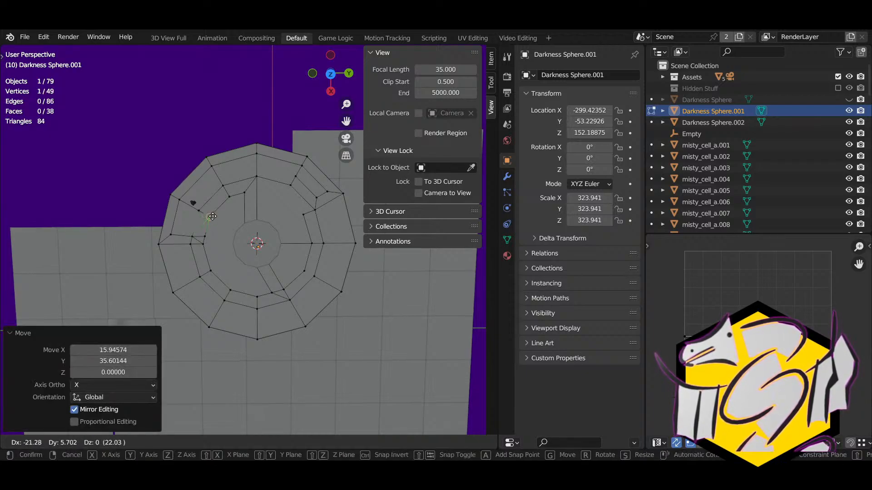
left_click(212, 217)
left_click(194, 236)
key("g")
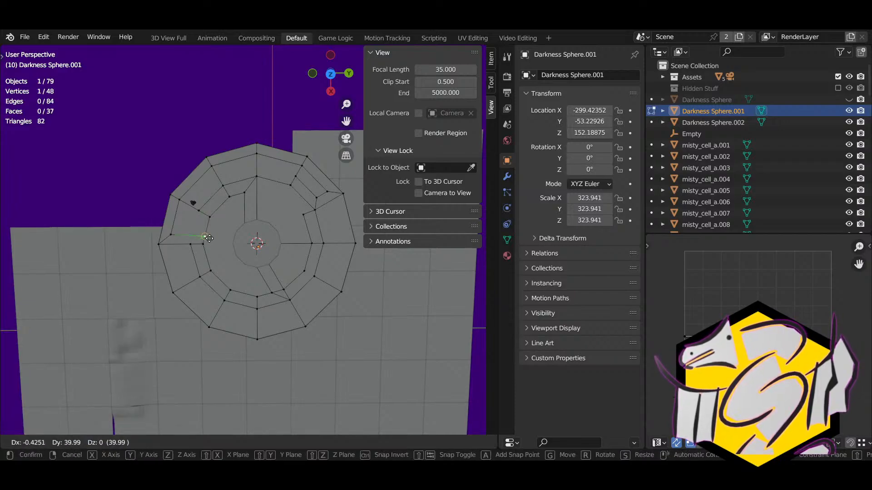
left_click(207, 237)
middle_click_drag(220, 248, 210, 210, "shift")
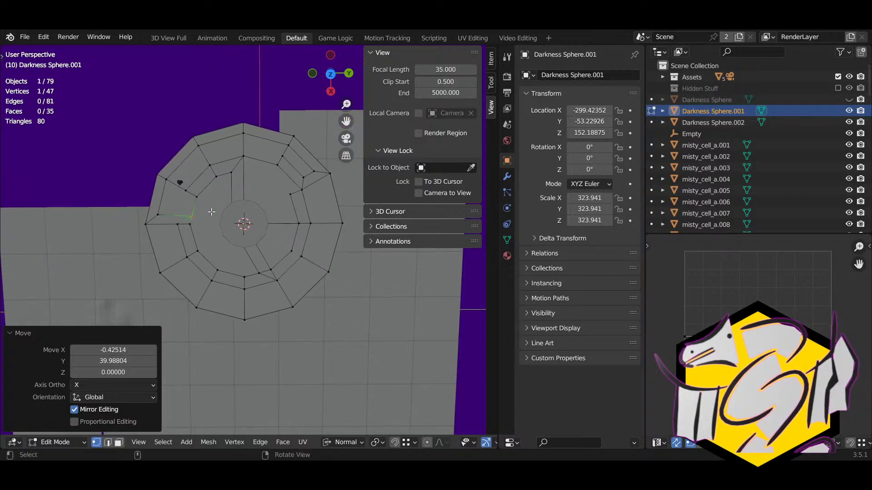
left_click(198, 252)
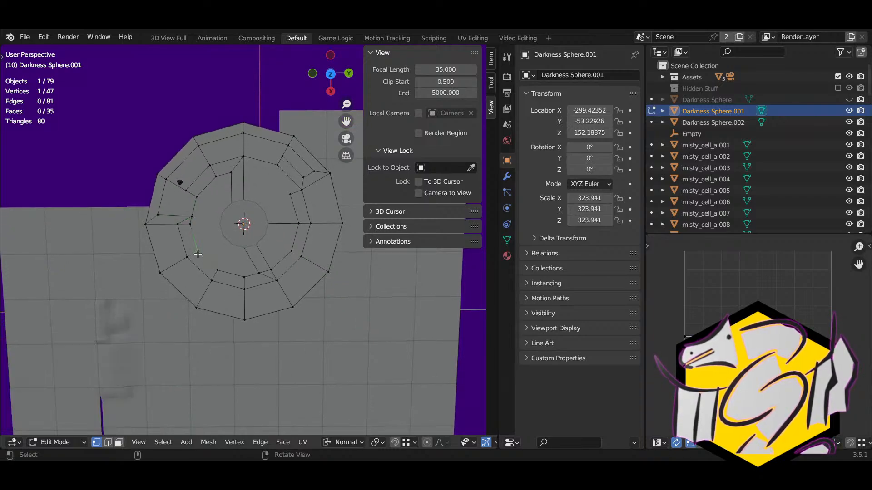
Step: Inspect the curved inner face and thin faces around the centre in face select
key("3")
left_click(199, 208)
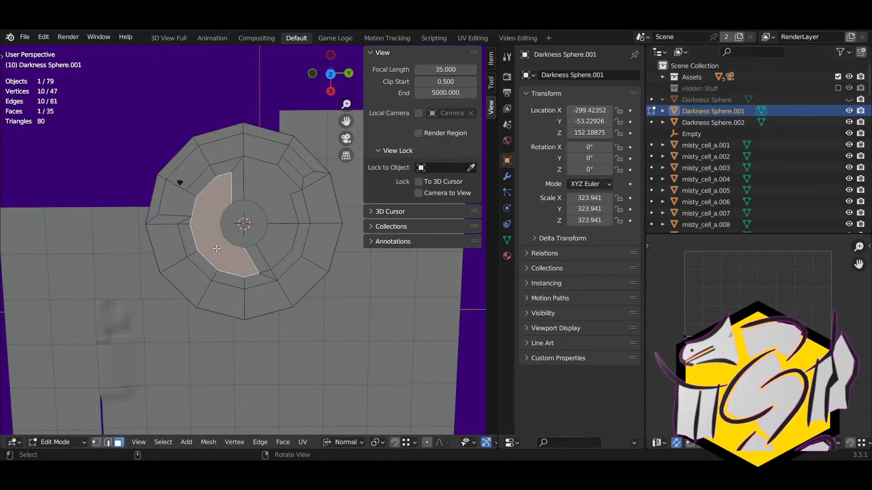
left_click(253, 260)
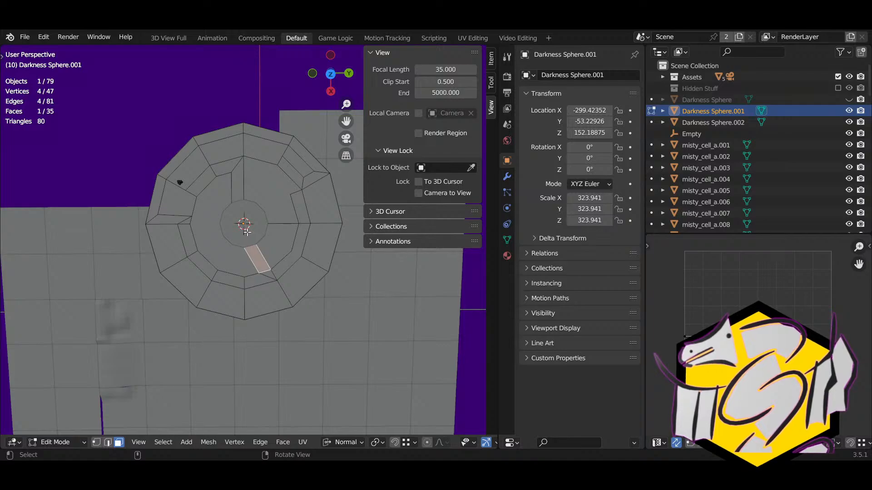
left_click(241, 176)
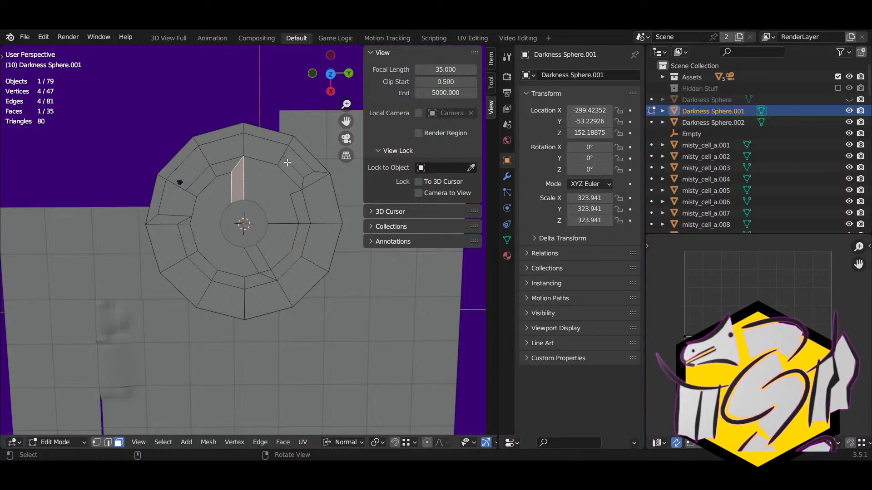
left_click(295, 179)
key("1")
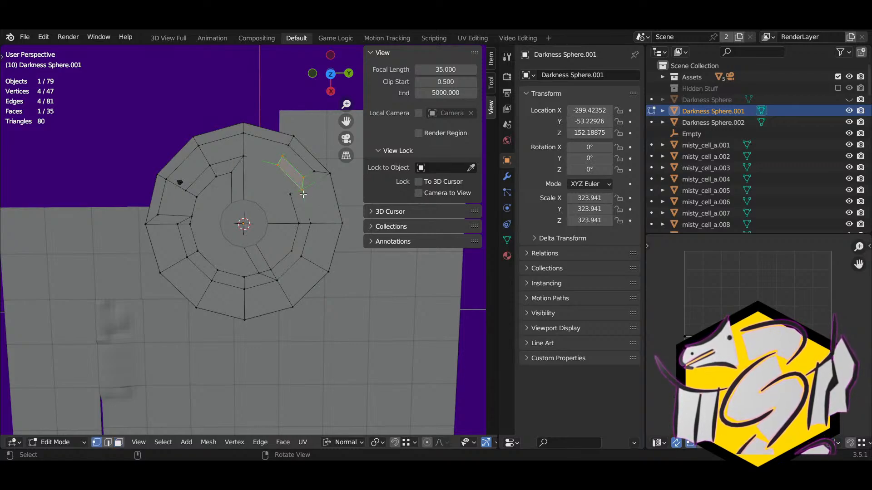
Step: Knife-cut a new edge from the upper-right ring vertex up to a snapped vertex
left_click(303, 193)
key("g")
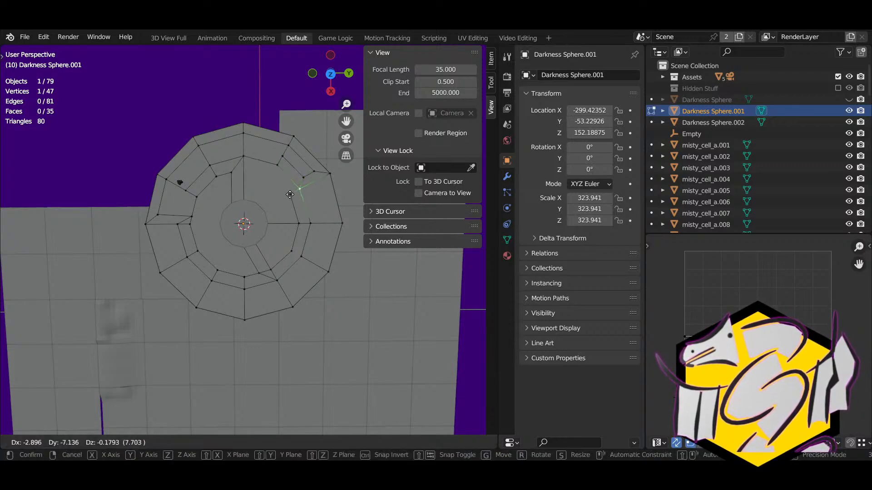
right_click(289, 194)
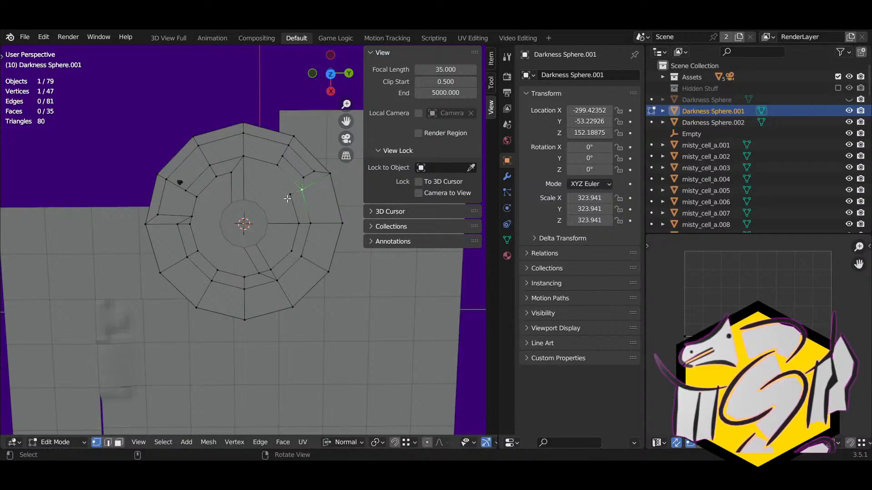
key("k")
left_click(290, 194)
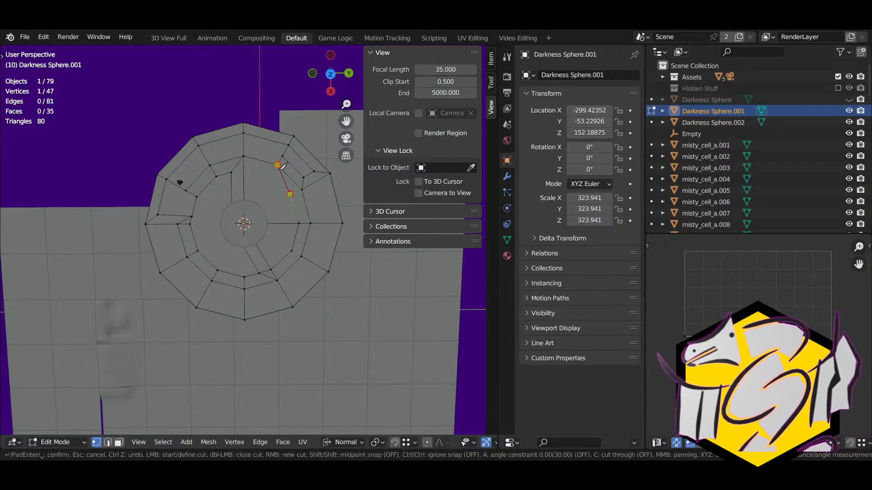
left_click(278, 165)
key("Return")
Step: Cut a second edge from the upper-right ring vertex and snap the new vertex
left_click(302, 194)
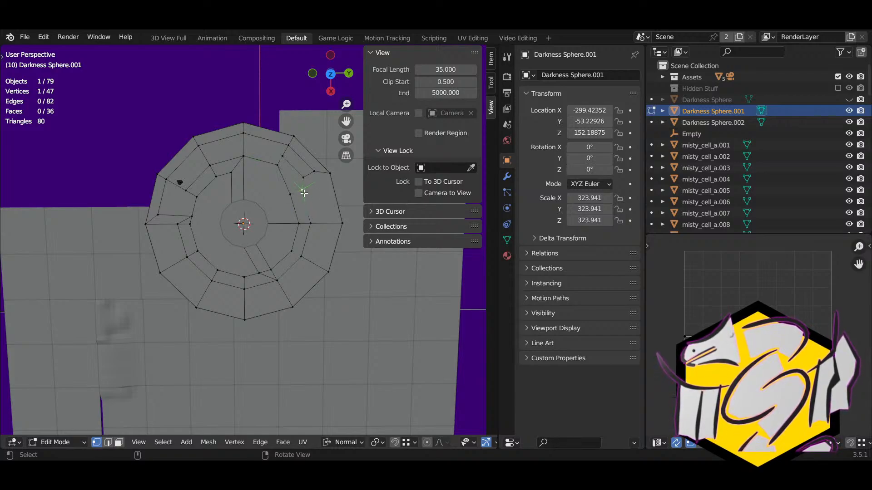
key("k")
left_click(302, 190)
left_click(285, 155)
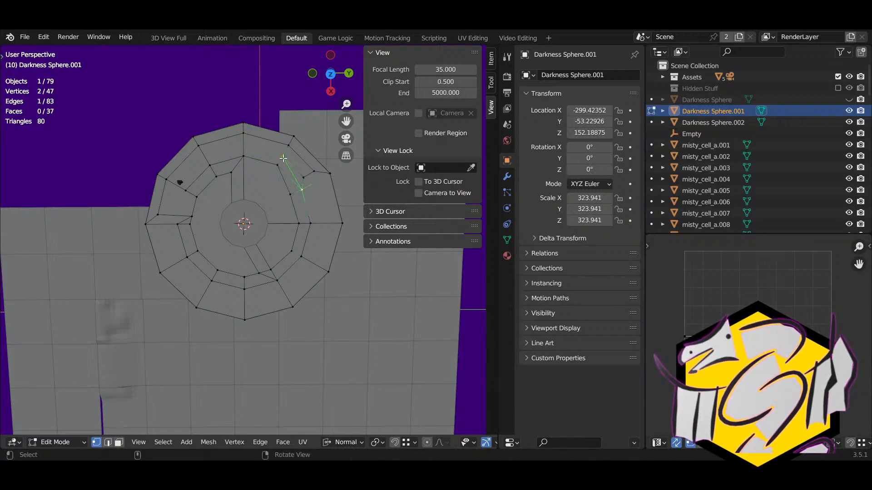
key("Return")
key("g")
left_click(302, 193, "ctrl")
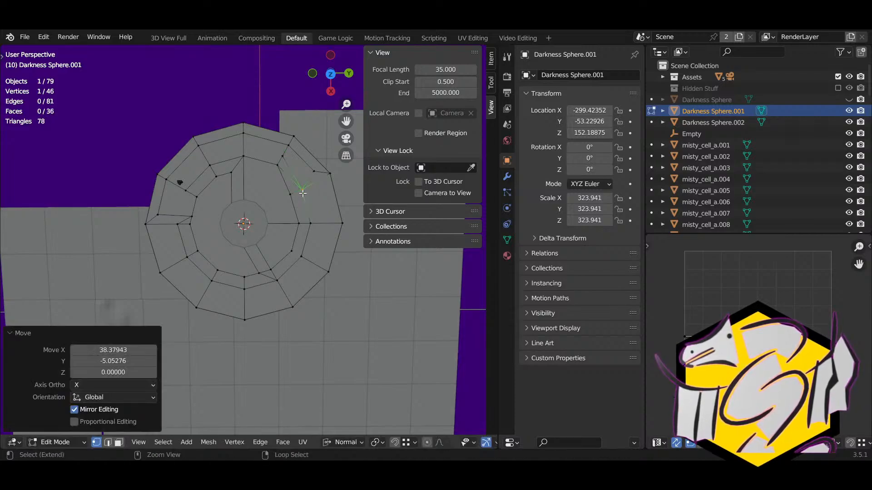
Step: Move the upper-right ring vertex into place and try joining it to the outer ring
left_click(283, 160)
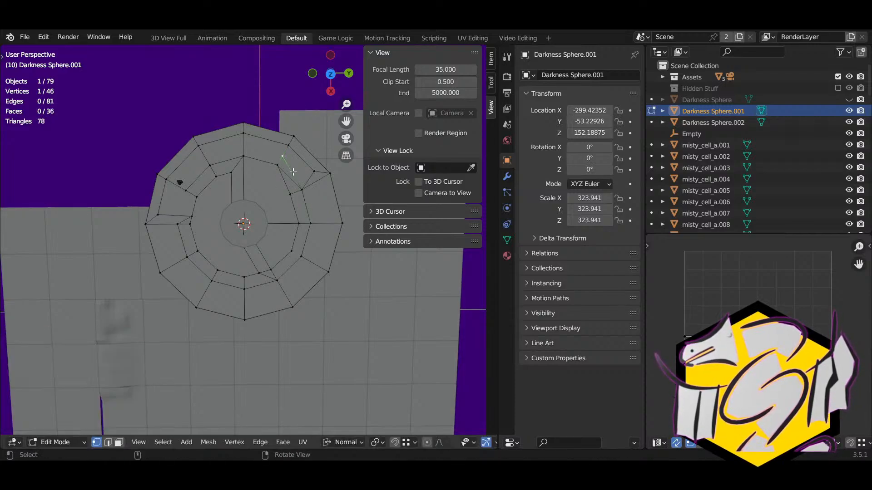
key("g")
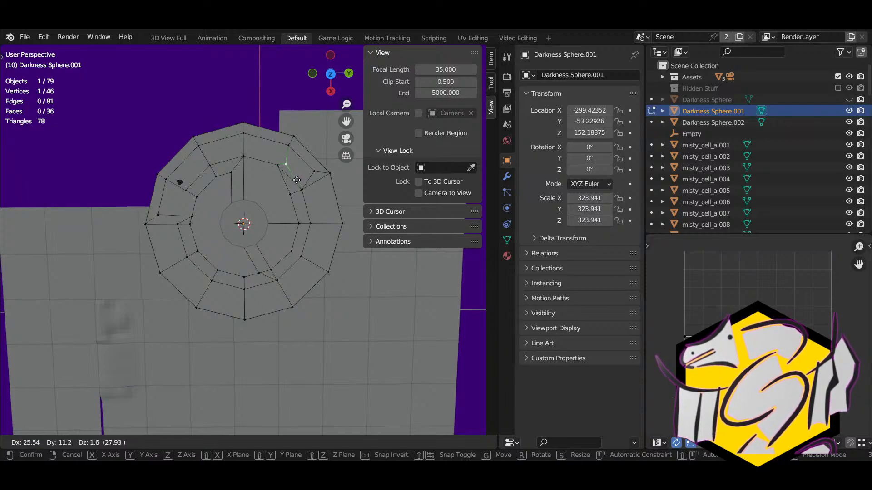
left_click(298, 180)
left_click(312, 177)
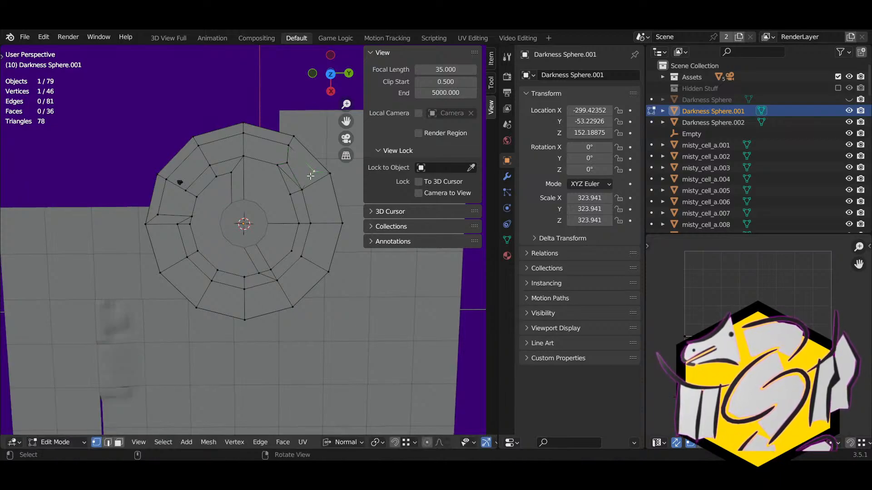
key("j")
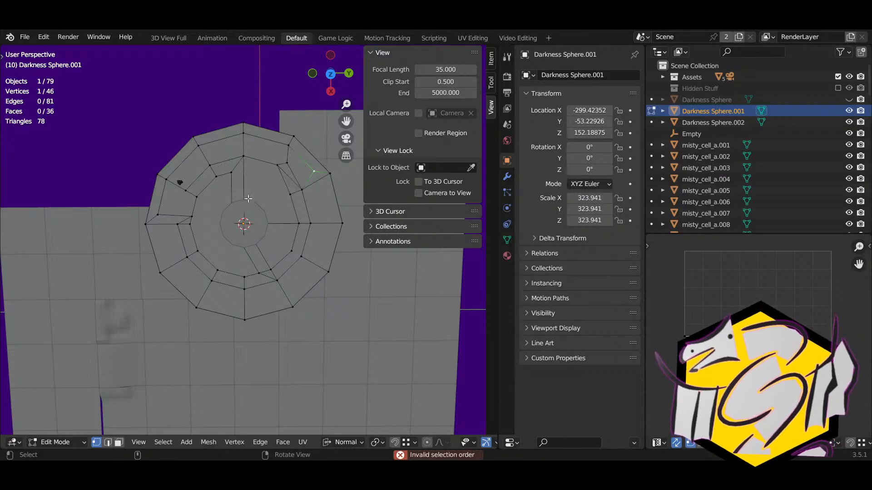
Step: Knife-cut across the upper-right ring face
key("k")
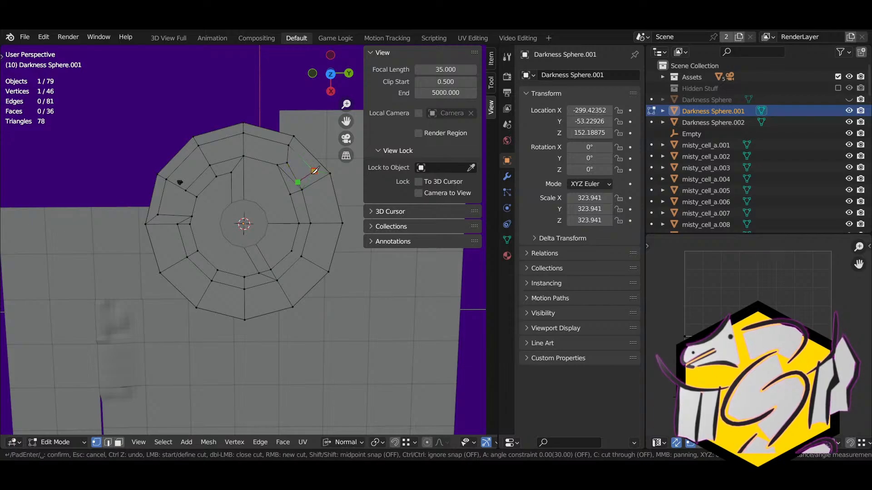
left_click(315, 171)
key("Return")
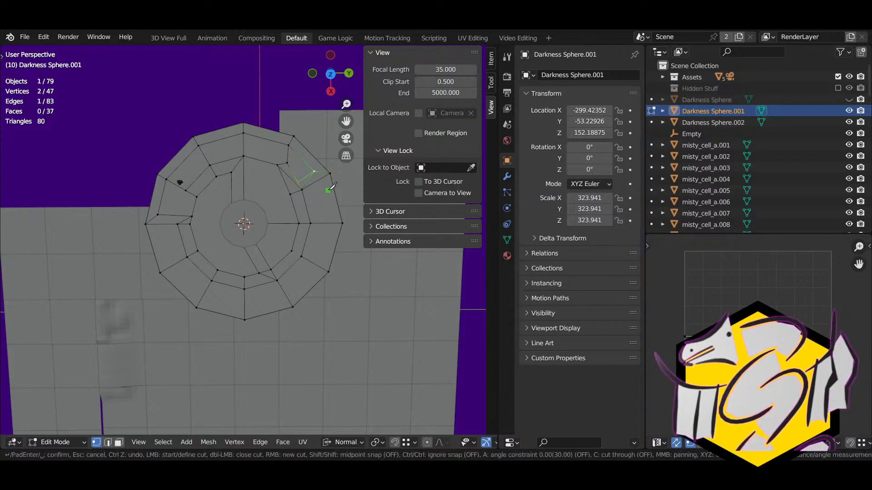
key("g")
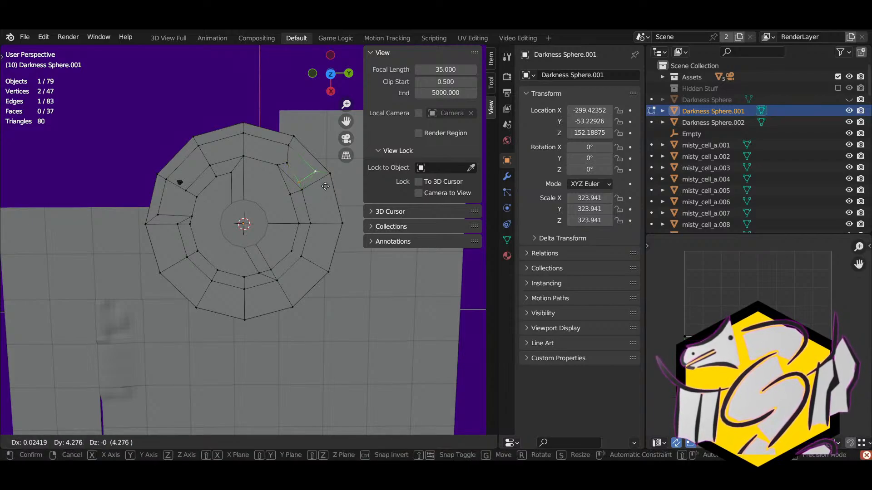
right_click(327, 187)
Step: Reposition the outer-edge and top ring vertices, then pick the first upper-right ring face
left_click(317, 177)
key("g")
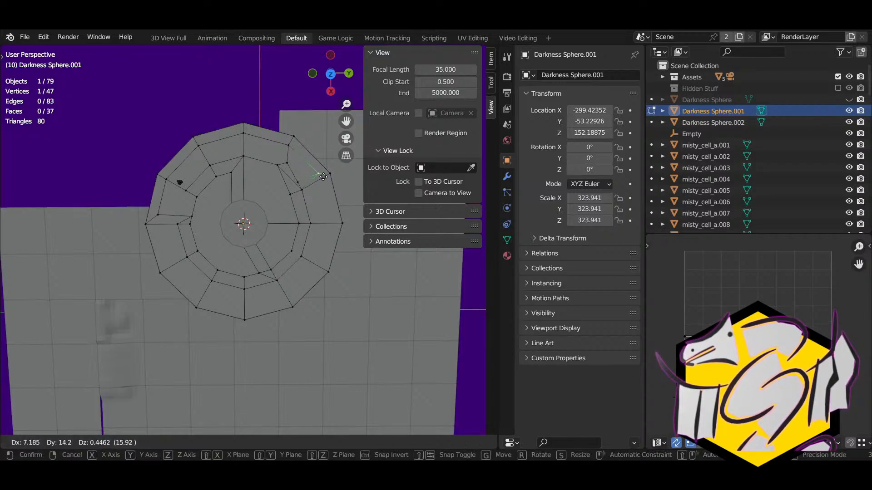
left_click(323, 176)
left_click(288, 152)
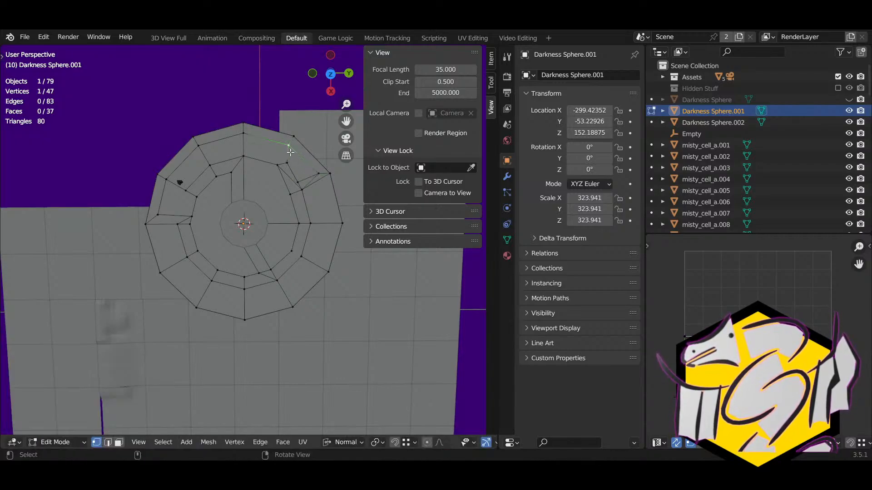
key("g")
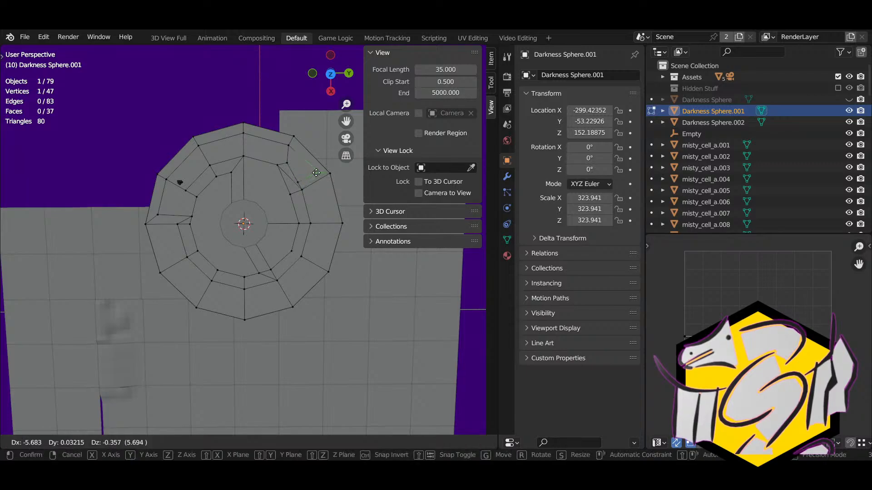
left_click(317, 173)
left_click(321, 201)
key("3")
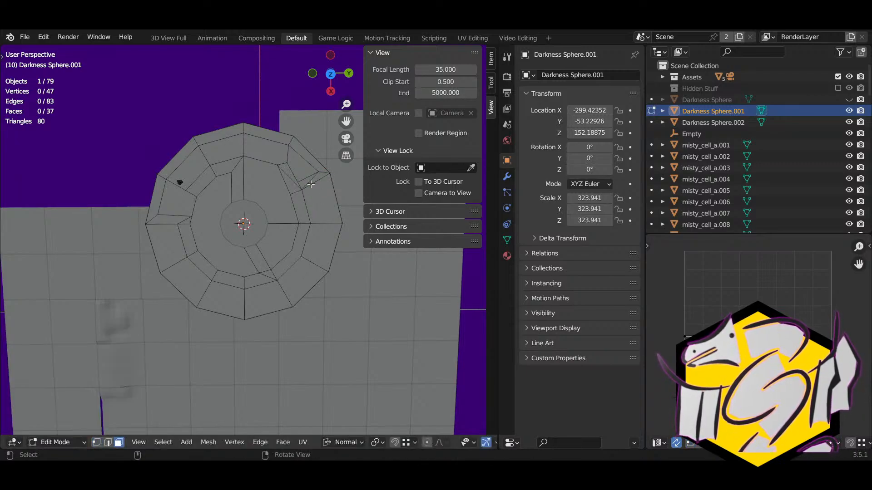
left_click(316, 180)
Step: Add the ring faces down the right side, along the bottom and up the left
left_click(293, 185, "shift")
left_click(306, 182, "shift")
left_click(293, 178, "shift")
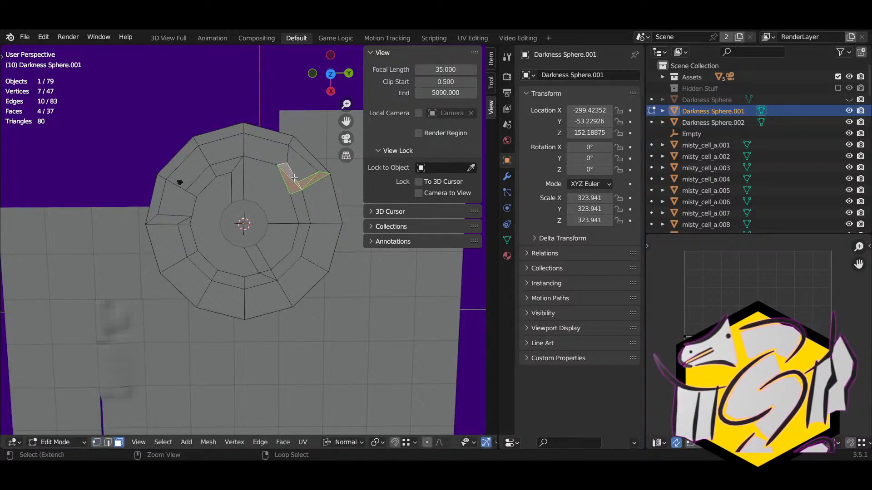
left_click(301, 208, "shift")
left_click(299, 242, "shift")
left_click(259, 278, "shift")
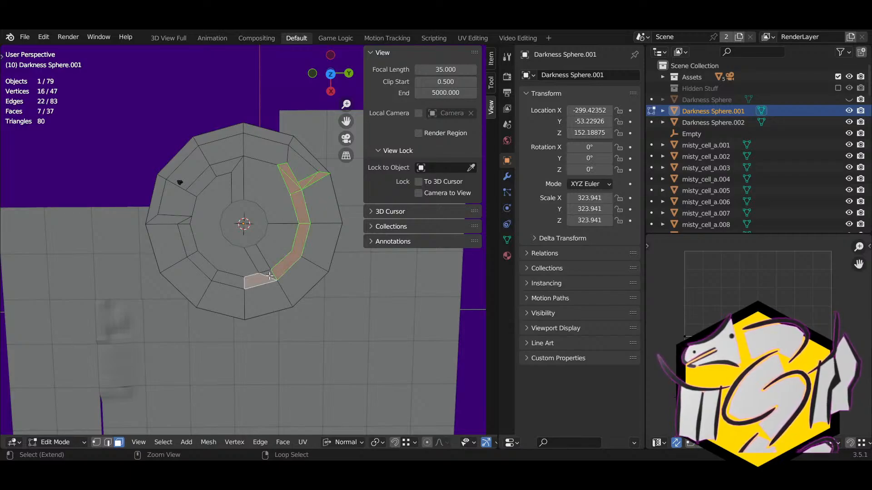
left_click(241, 282, "shift")
left_click(227, 278, "shift")
left_click(199, 263, "shift")
left_click(188, 243, "shift")
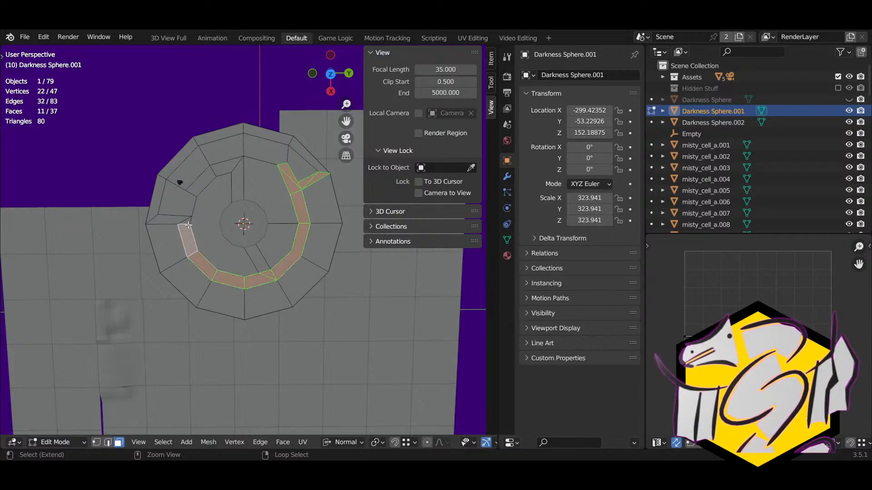
left_click(185, 223, "shift")
left_click(165, 219, "shift")
left_click(154, 200, "shift")
Step: Add the top-left, inner spur and top ring faces, then separate the selection
left_click(181, 158, "shift")
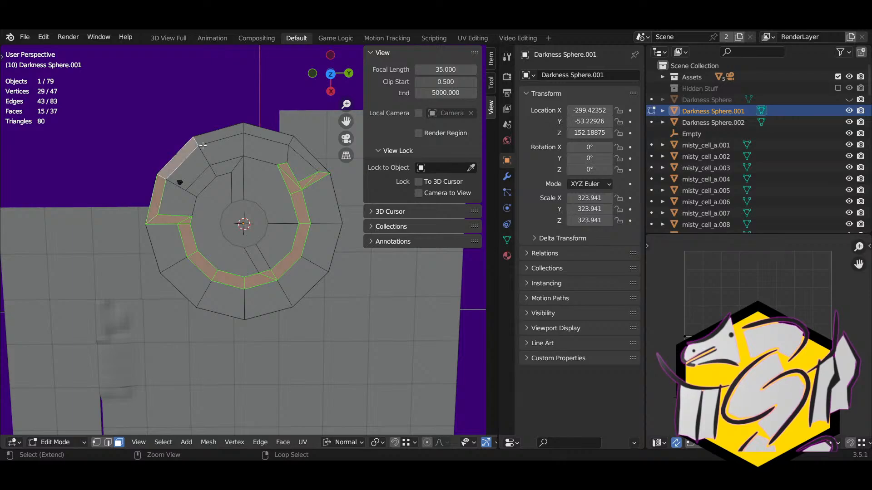
left_click(206, 146, "shift")
left_click(205, 181, "shift")
left_click(227, 165, "shift")
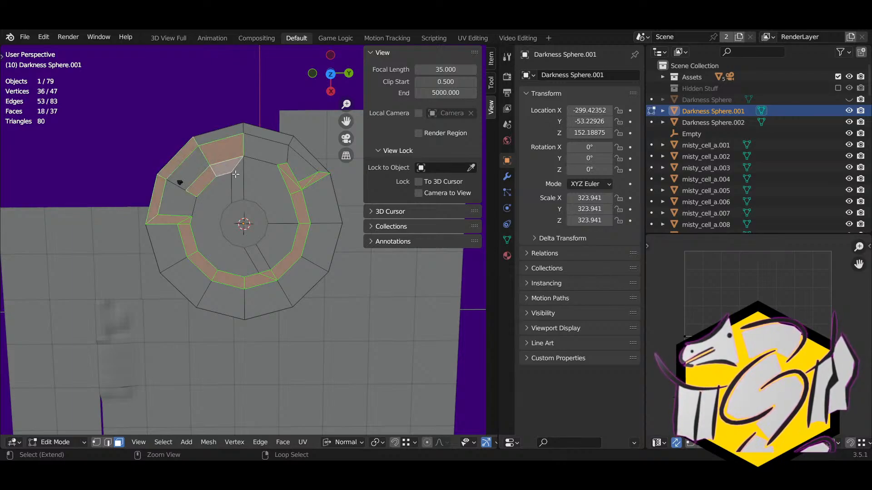
left_click(237, 179, "shift")
left_click(223, 142, "shift")
left_click(224, 135, "shift")
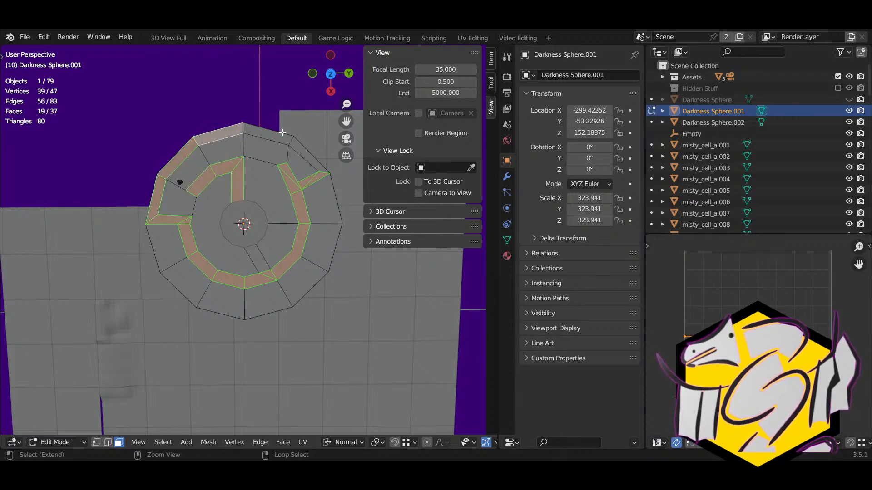
left_click(268, 132, "shift")
left_click(309, 154, "shift")
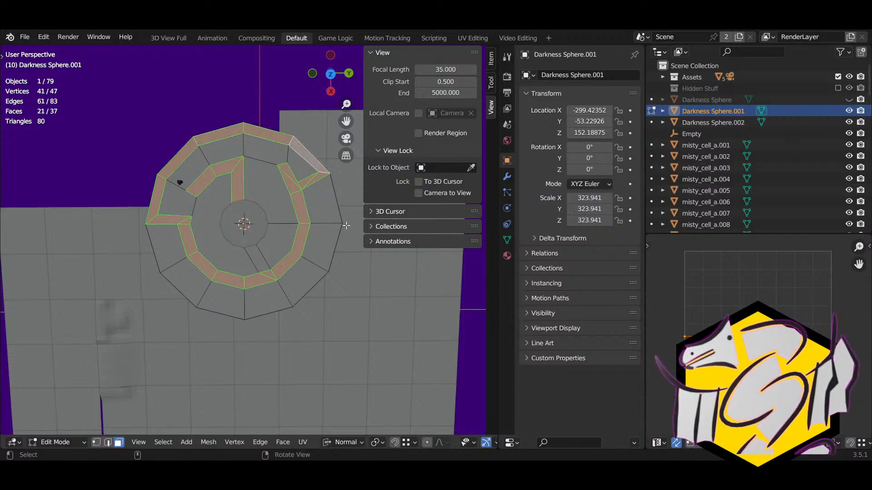
key("p")
left_click(347, 226)
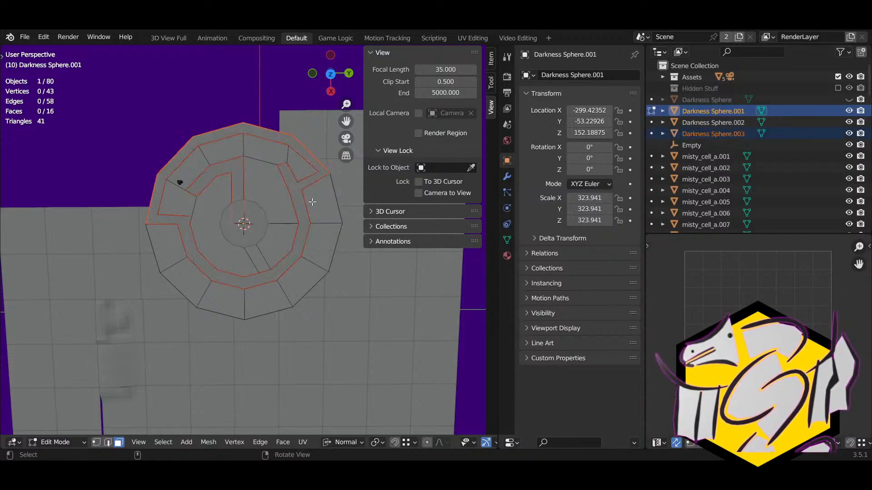
Step: Rename the floor object to 'Walls' and turn on X-ray display
middle_click_drag(311, 200, 295, 198)
left_click(563, 76)
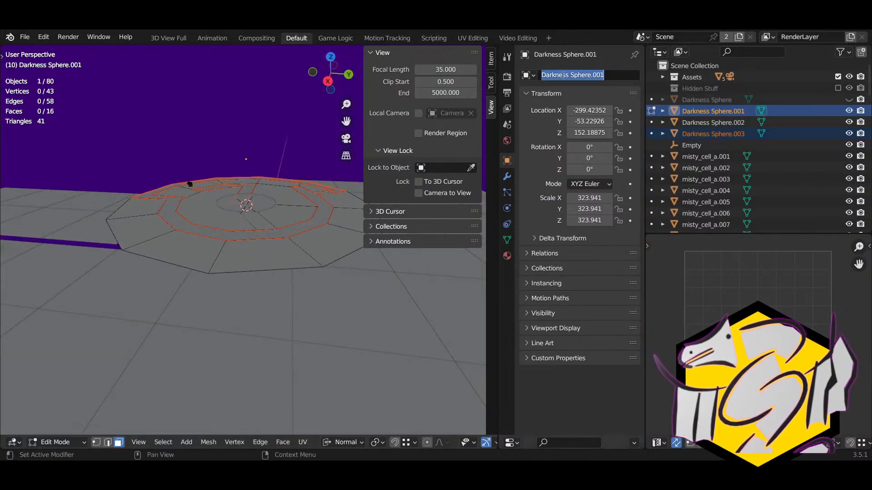
type("Walls")
key("Return")
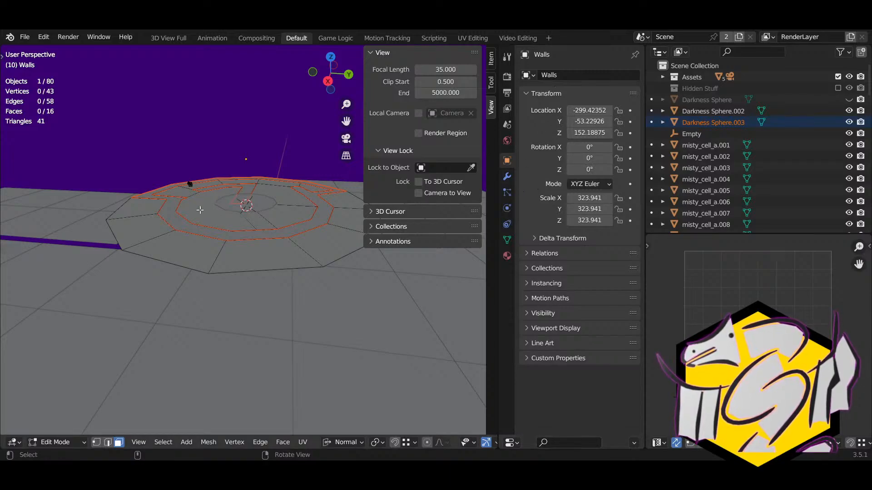
key("alt+z")
key("alt+z")
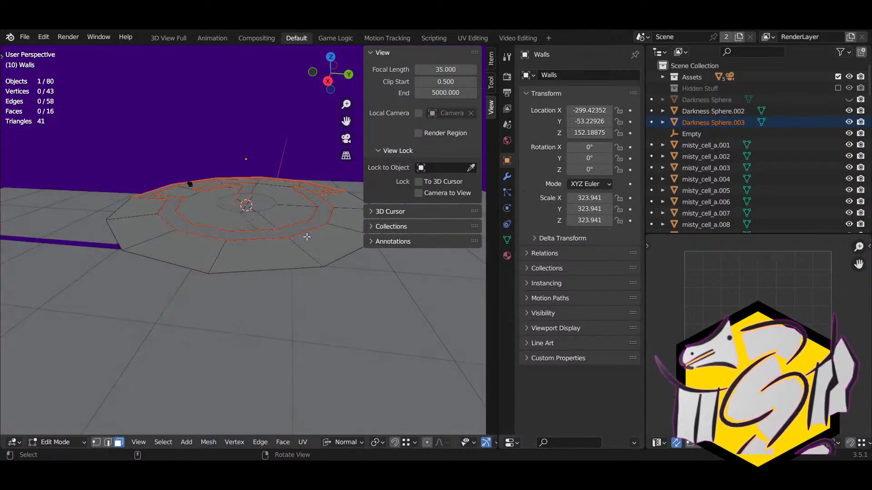
Step: Select Darkness Sphere.003 alone and enter Edit Mode on it
key("Tab")
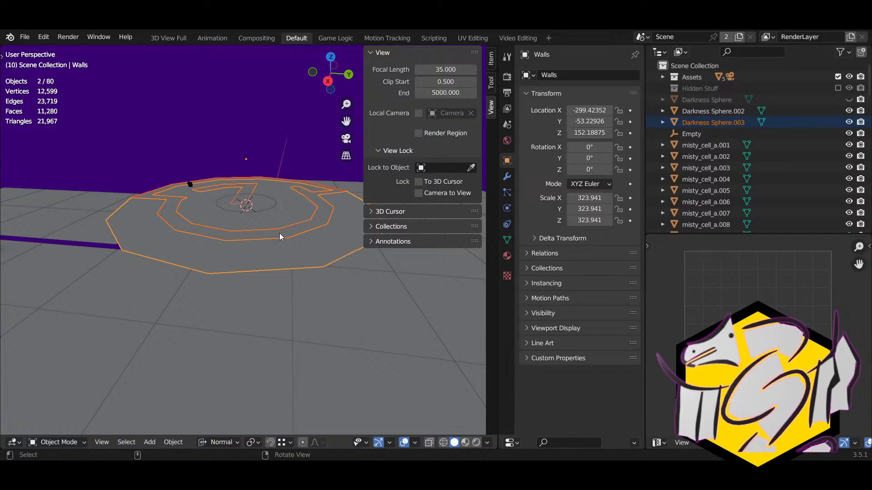
key("Tab")
middle_click_drag(279, 233, 285, 246)
key("a")
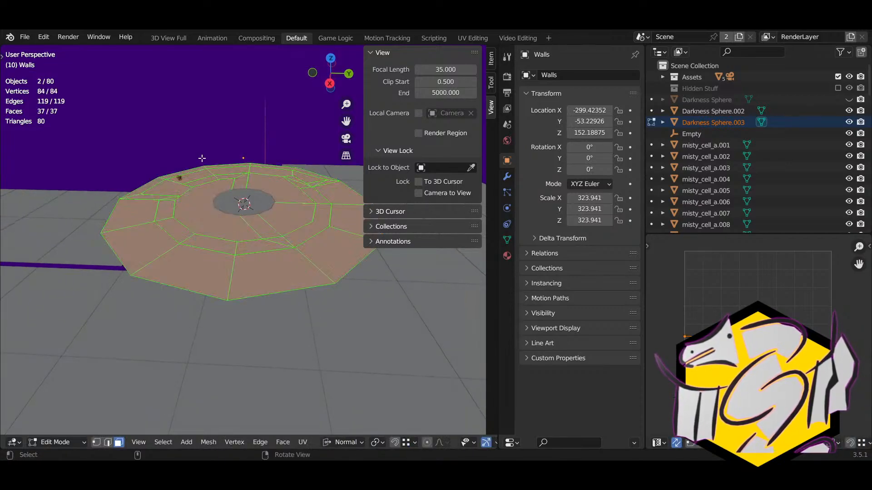
key("Tab")
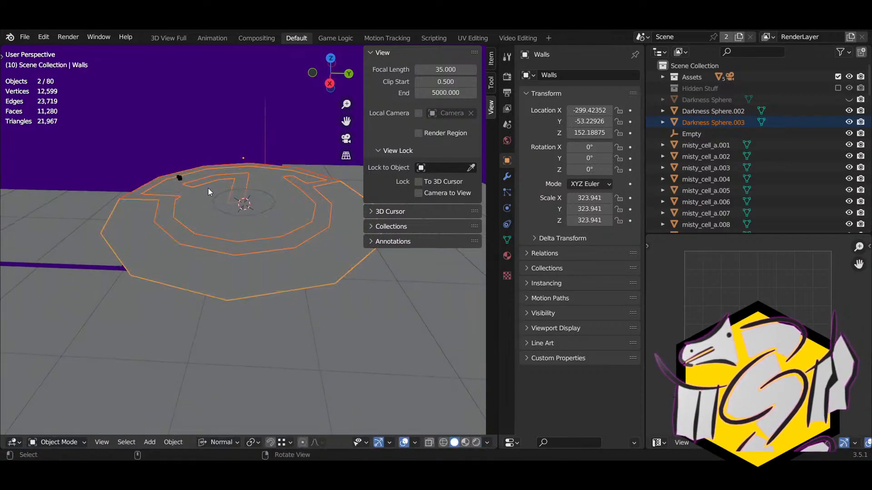
left_click(219, 235)
key("Tab")
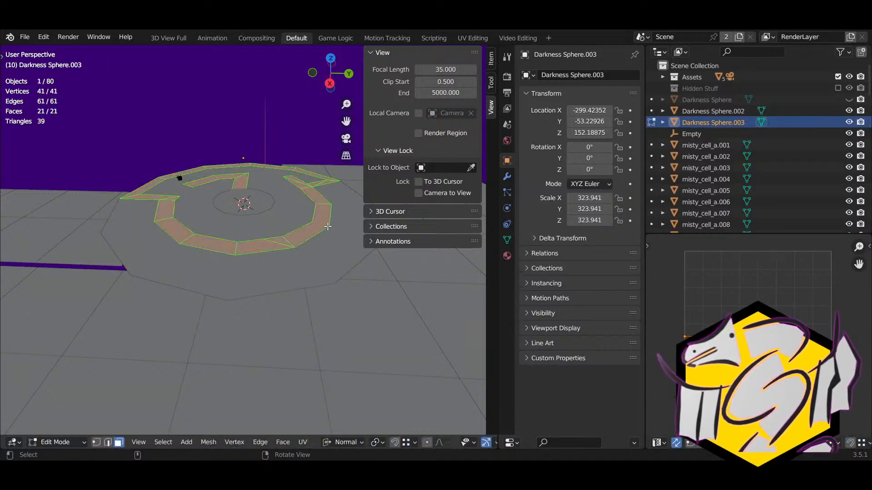
Step: Attempt a vertical Z scale of the ring, then open its modifier properties
key("s")
key("z")
left_click(386, 327)
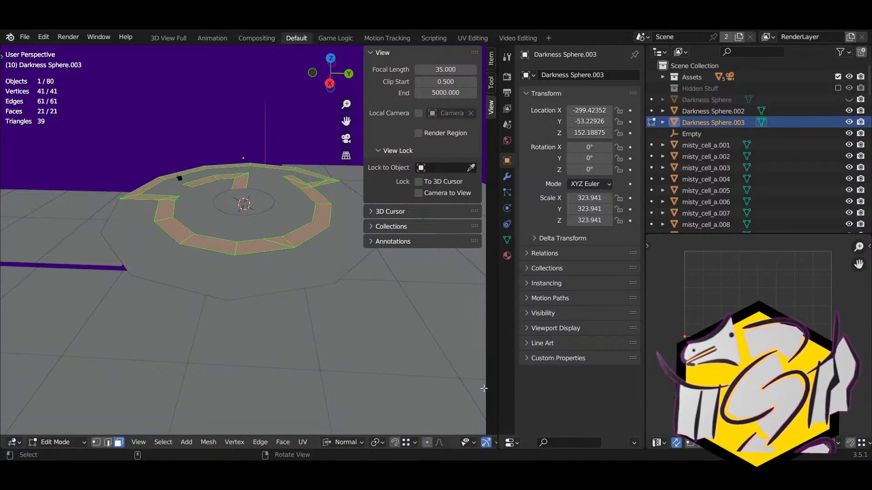
left_click(507, 176)
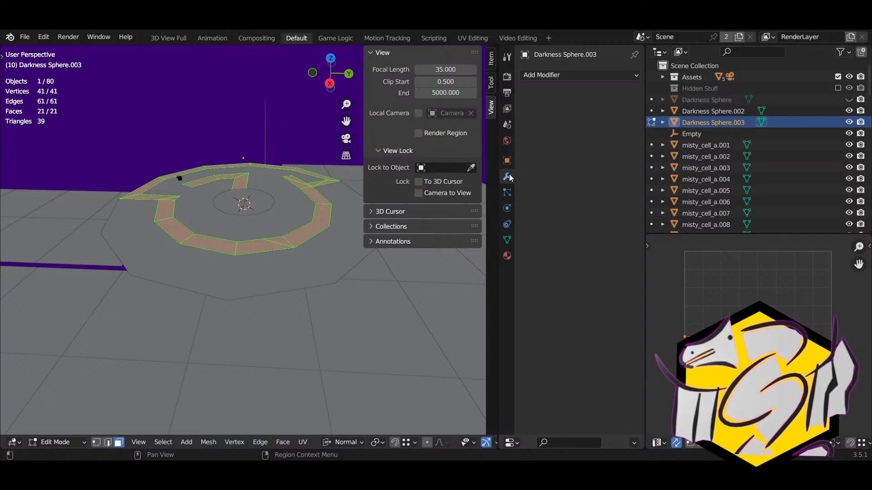
Step: Replace the trial Mesh Deform modifier on the ring with a Displace modifier
left_click(555, 75)
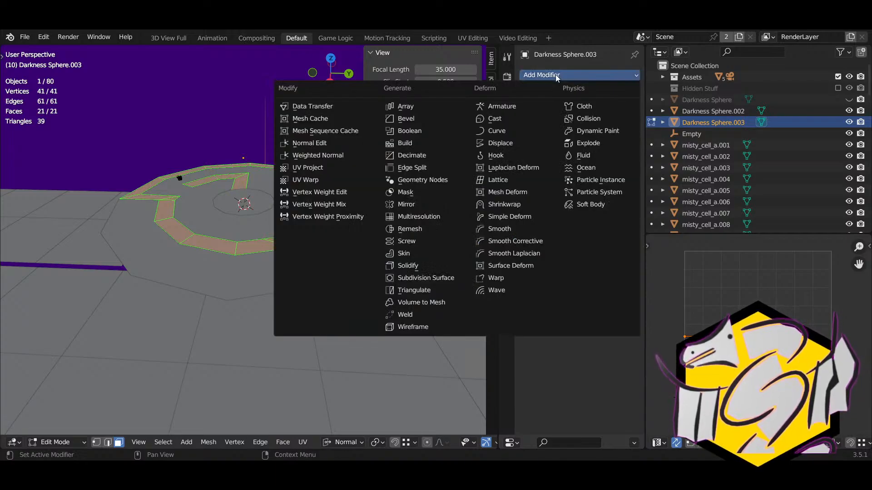
left_click(515, 197)
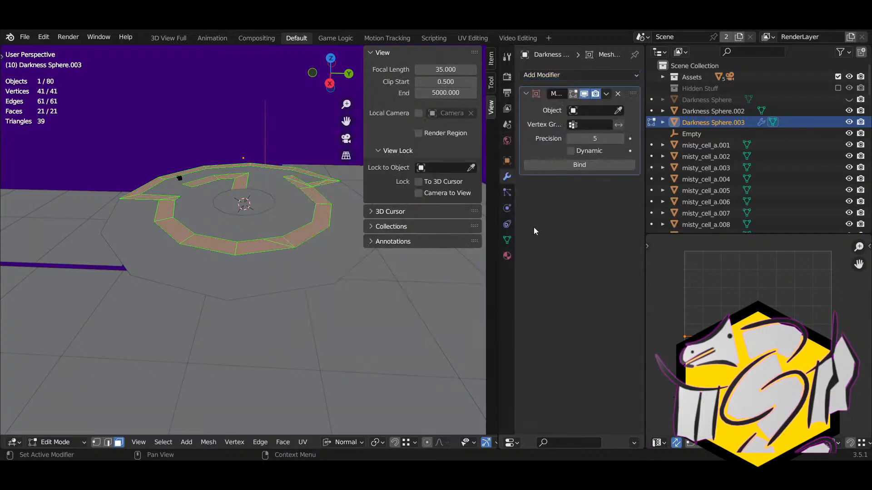
left_click(617, 94)
left_click(594, 75)
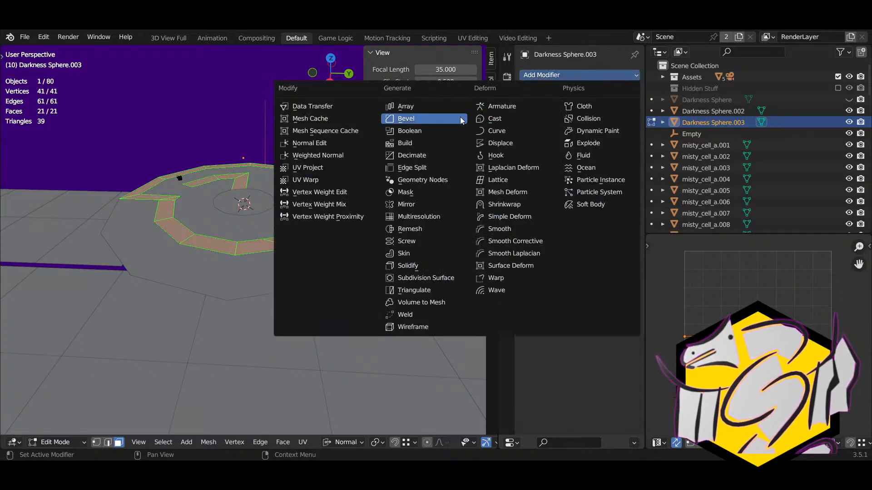
left_click(502, 143)
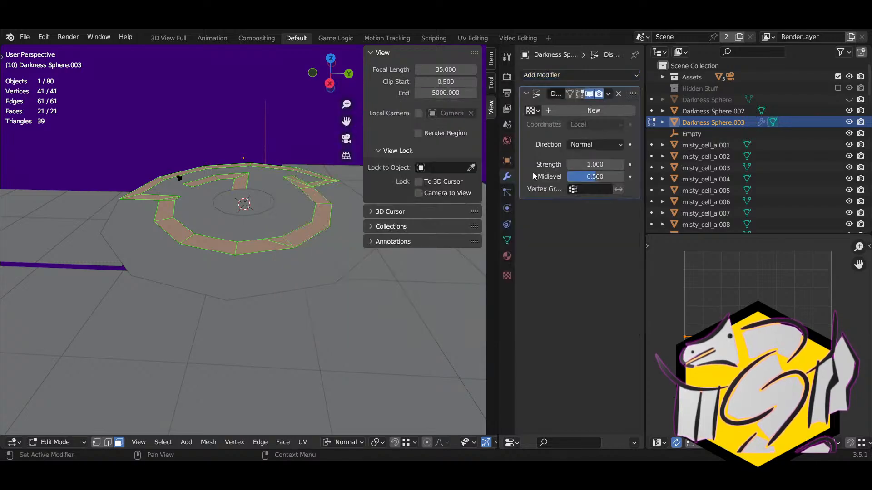
Step: Set the Displace direction to Z and try out strength and midlevel values
left_click(614, 147)
left_click(614, 182)
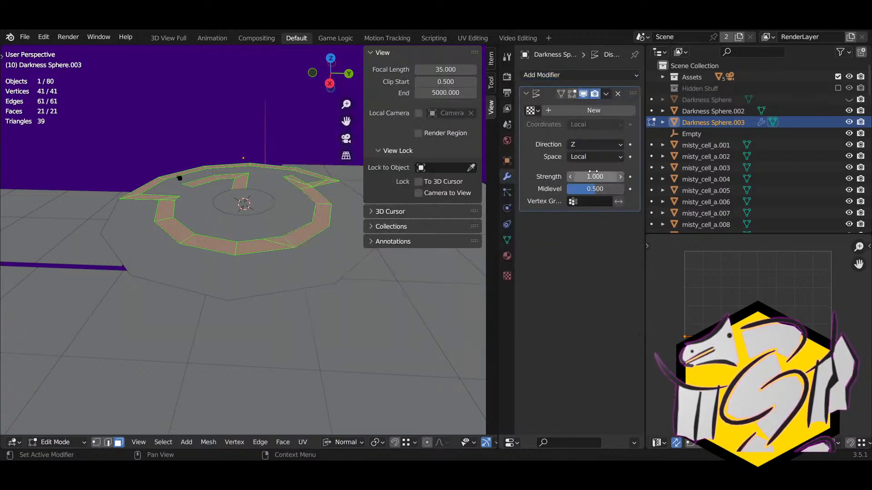
left_click_drag(591, 175, 547, 176)
mouse_move(604, 192)
left_mouse_down()
mouse_move(613, 191)
mouse_move(605, 195)
left_mouse_up()
left_click(599, 201)
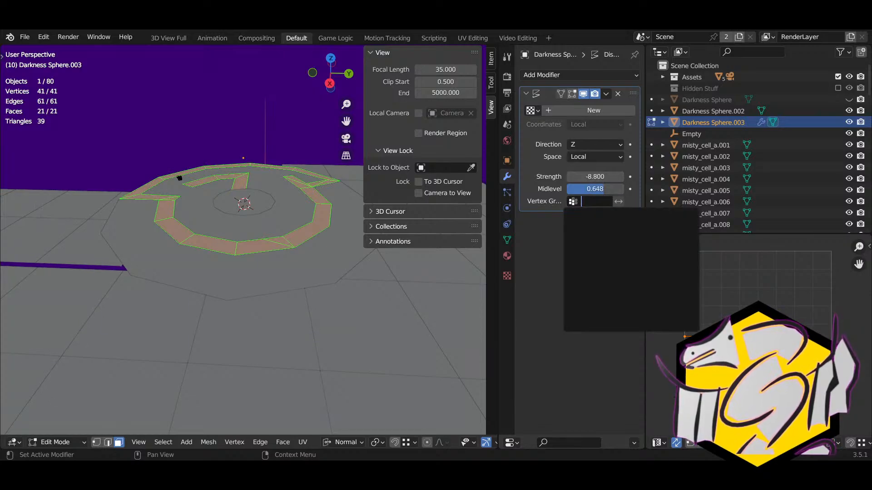
key("Tab")
key("Tab")
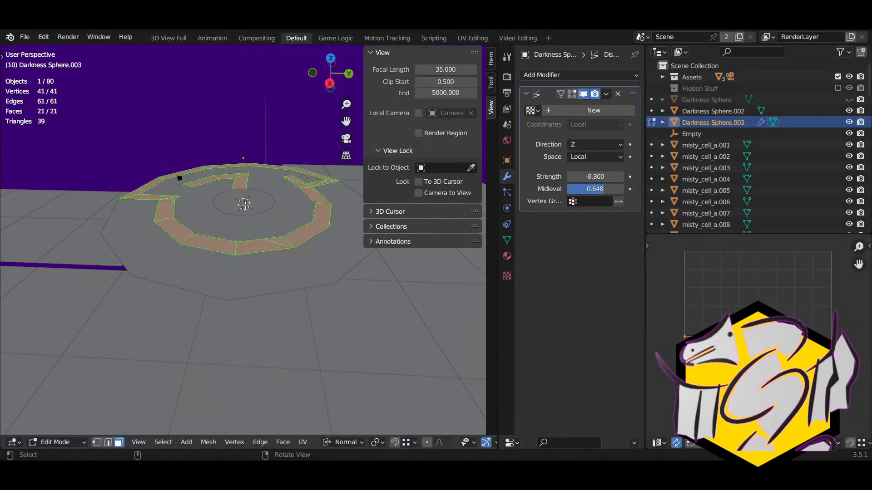
Step: Create a vertex group named 'All' and assign the selected faces to it
left_click(507, 239)
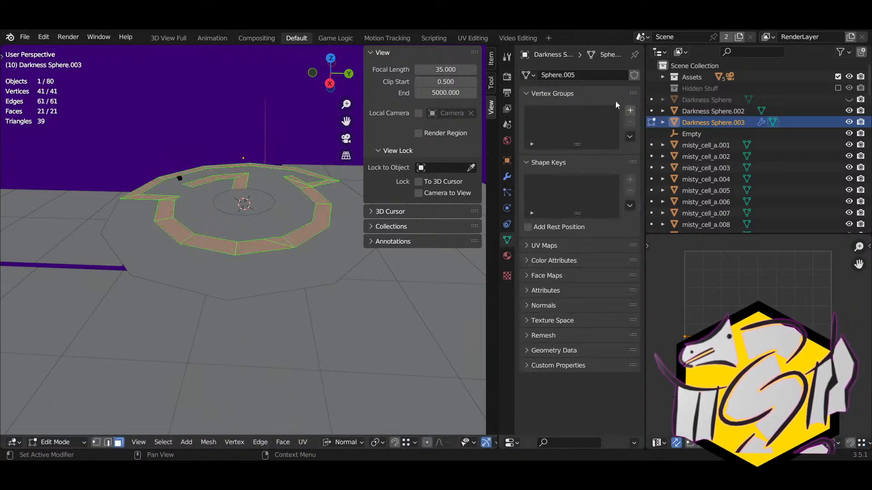
left_click(629, 110)
double_click(594, 112)
type("All")
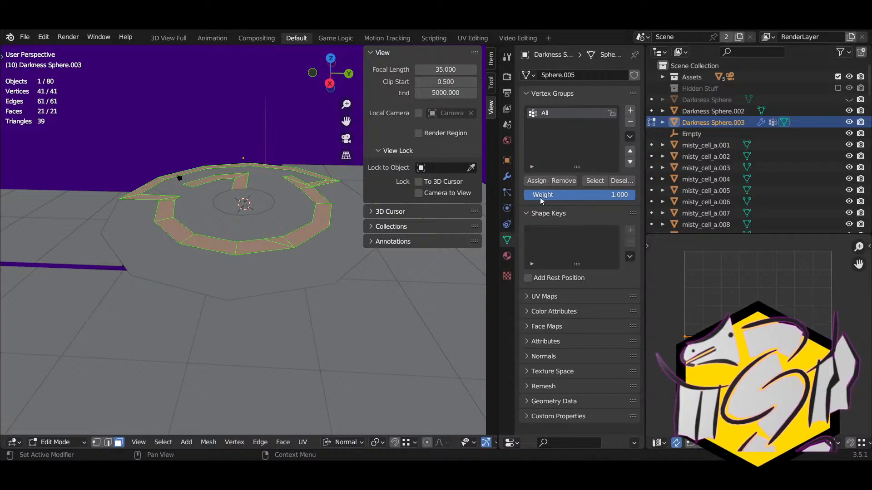
left_click(533, 183)
key("Tab")
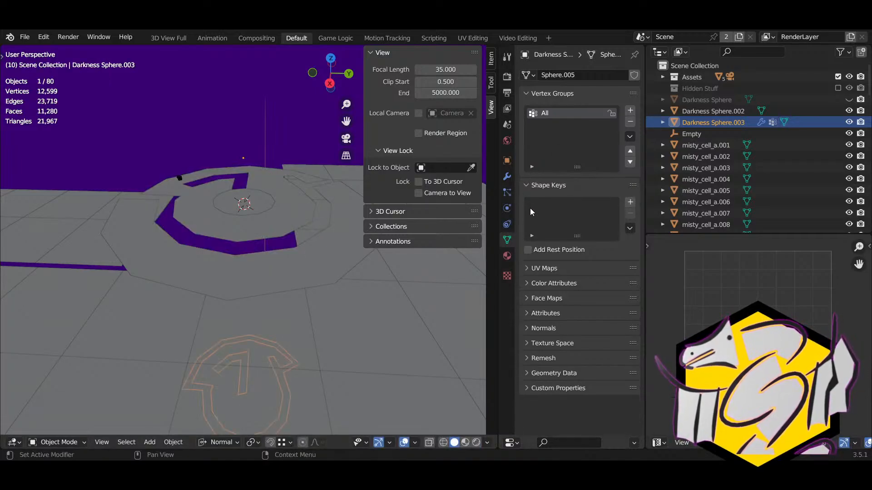
Step: Limit the Displace modifier to the All vertex group, with strength reset to 0
left_click(506, 176)
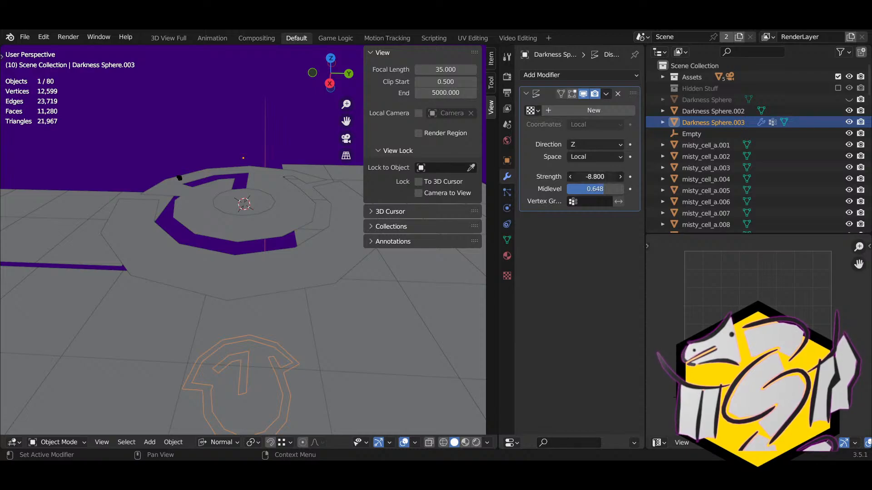
left_click(601, 180)
type("0")
key("Return")
left_click(593, 201)
left_click(600, 220)
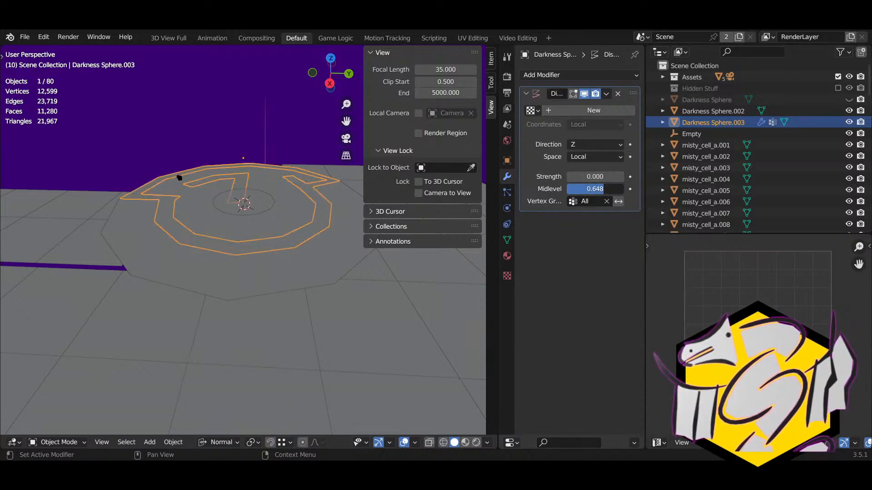
Step: Adjust the Displace midlevel and raise the strength to 0.400
left_click(606, 189)
type("0")
key("Return")
left_click(601, 188)
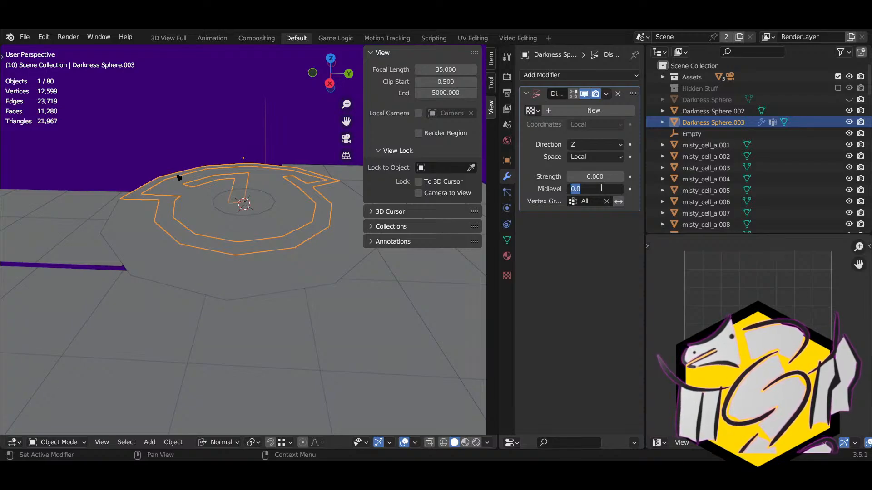
mouse_move(583, 174)
left_mouse_down()
mouse_move(604, 174)
mouse_move(577, 174)
mouse_move(594, 173)
mouse_move(581, 186)
mouse_move(588, 186)
left_mouse_up()
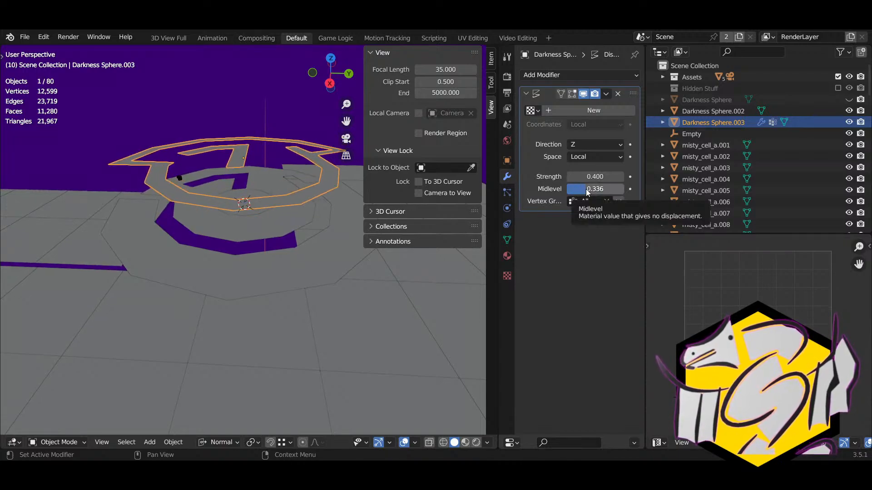
key("Tab")
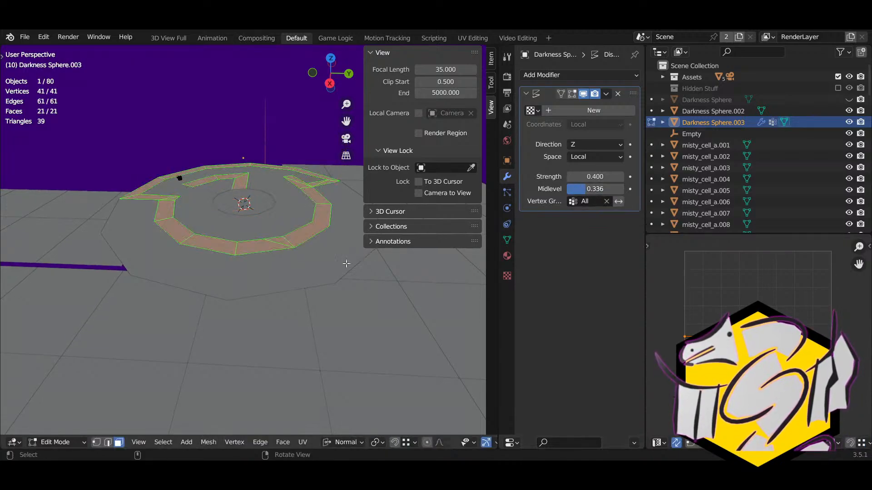
Step: Inspect the ring's underside, then switch to edge select mode
middle_click_drag(247, 272, 246, 200)
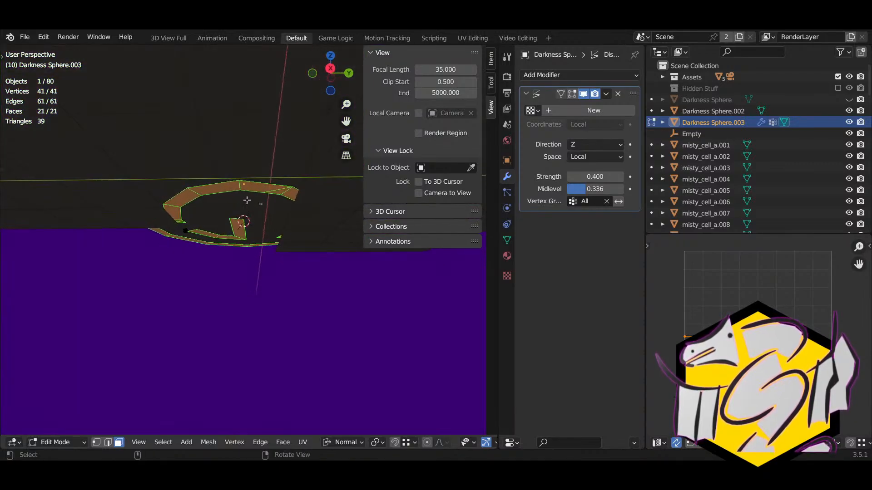
left_click(198, 197)
middle_click_drag(193, 197, 214, 287)
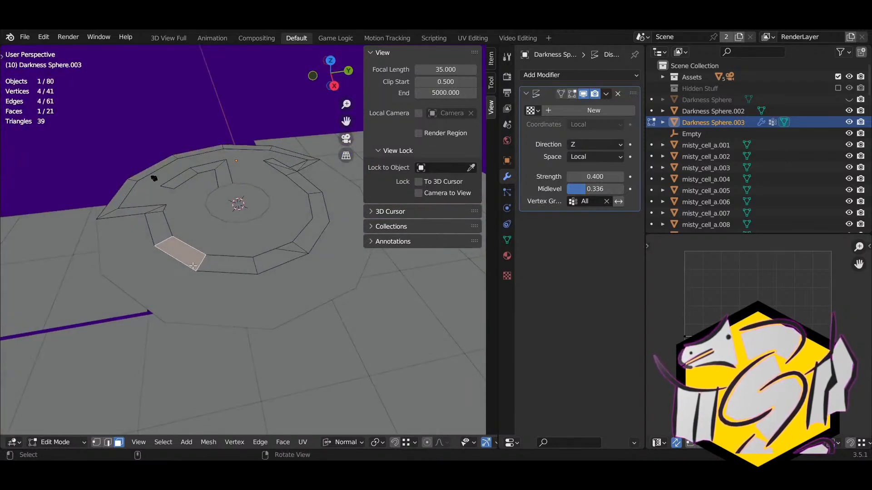
key("2")
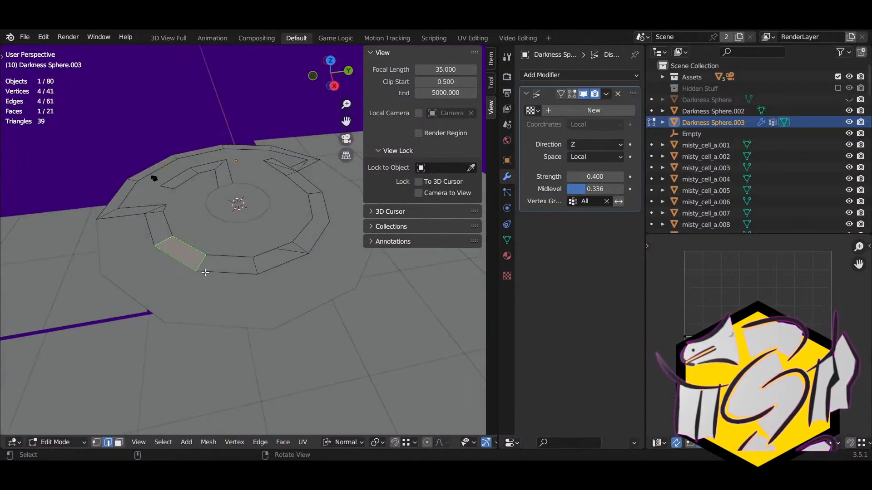
Step: Select the ring's outer edge loop, right-side notch edges and top inner rim edges
left_click(191, 265)
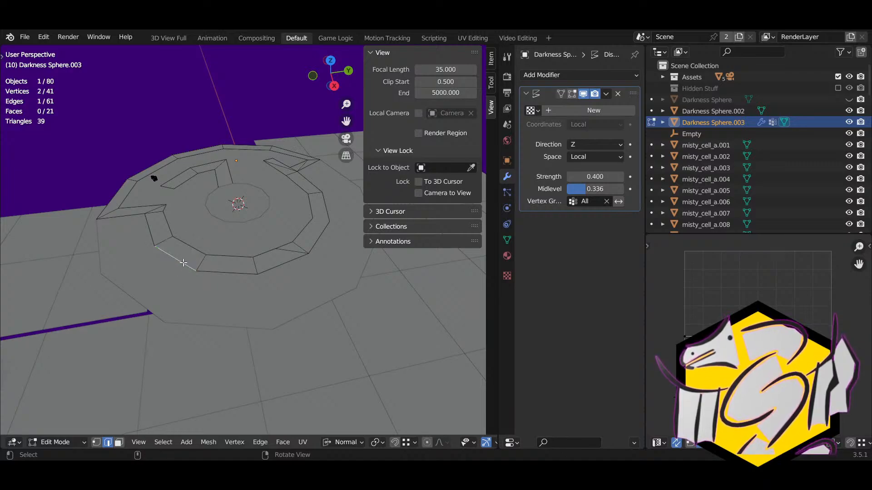
left_click(184, 263, "alt")
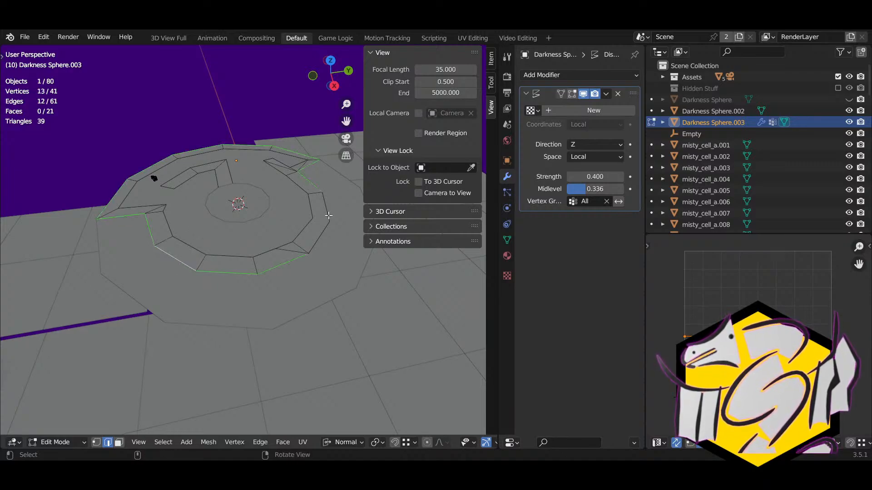
left_click(326, 232, "shift")
left_click(311, 223, "shift")
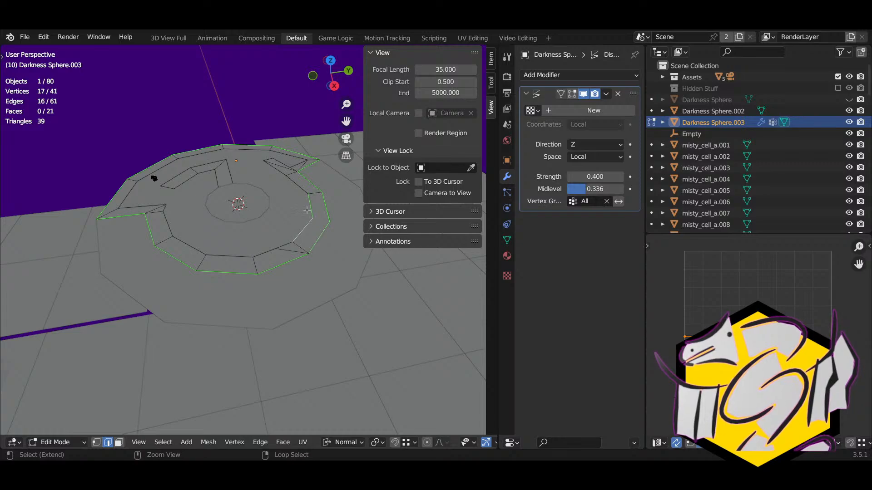
left_click(297, 189, "shift")
middle_click_drag(287, 164, 285, 230)
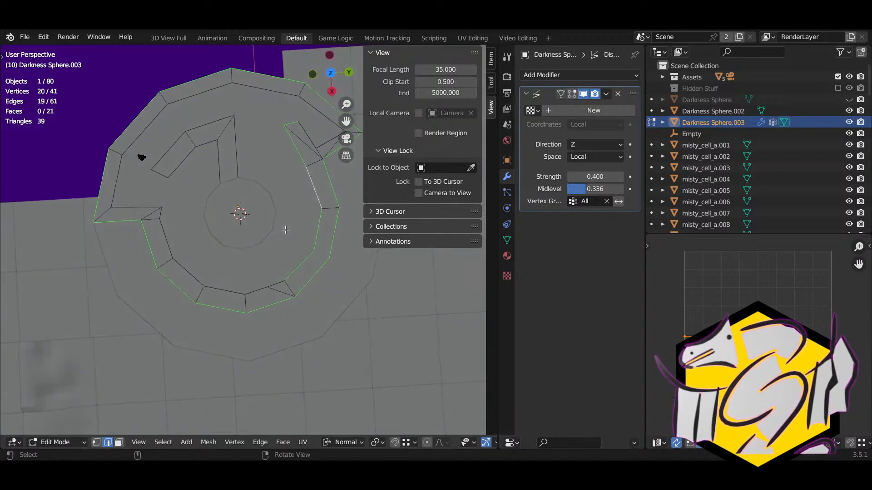
left_click(305, 142, "shift")
left_click(320, 140, "shift")
left_click(307, 109, "shift")
left_click(259, 95, "shift")
left_click(201, 96, "shift")
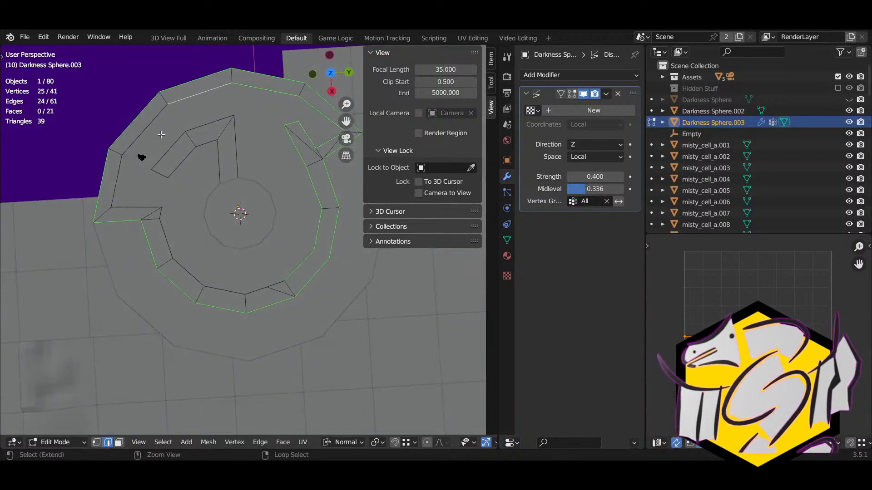
left_click(161, 138, "shift")
Step: Delete the Displace modifier and add the left hook edges and inner edge loop to the selection
left_click(618, 94)
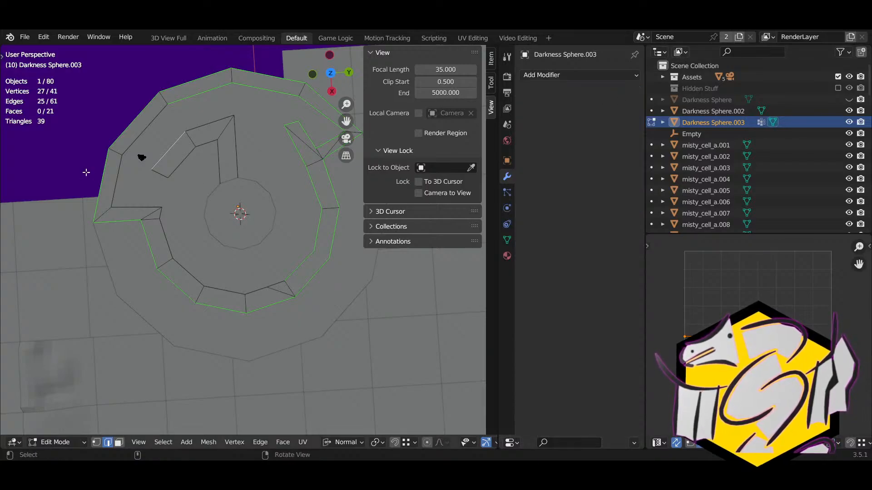
left_click(156, 131, "shift")
left_click(127, 171, "shift")
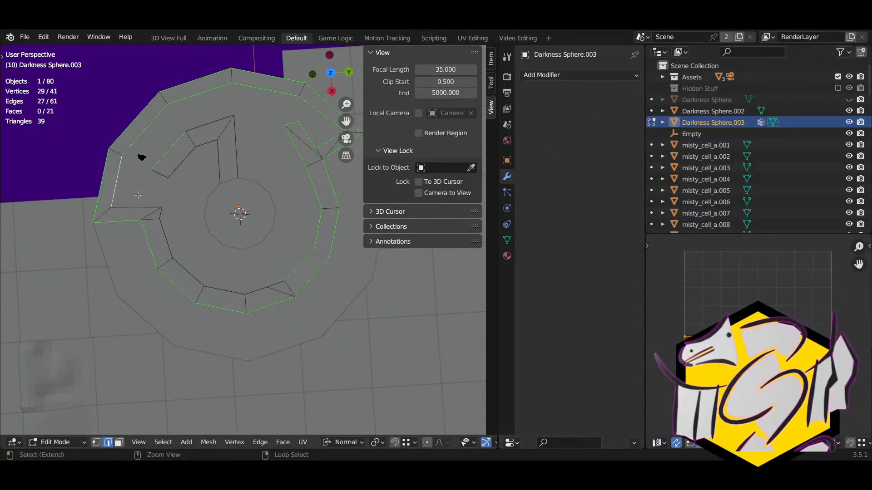
left_click(139, 196, "shift")
left_click(158, 213, "shift")
left_click(169, 232, "alt+shift")
middle_click_drag(169, 232, 282, 225)
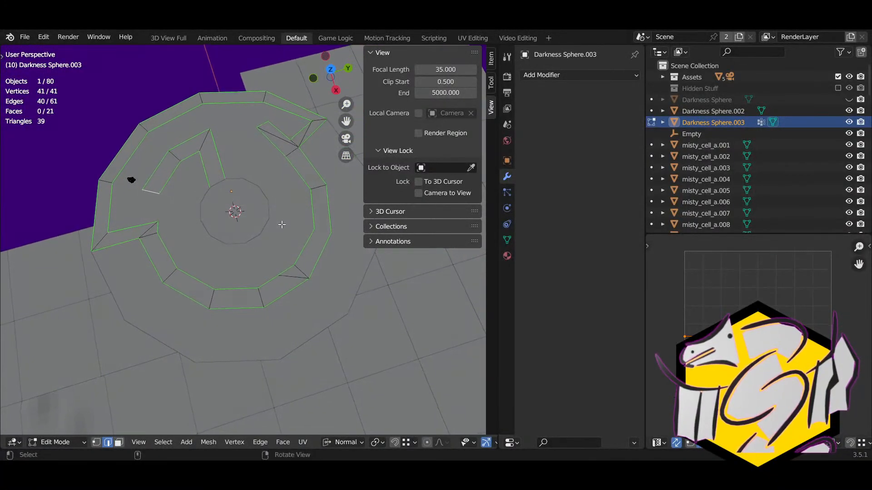
Step: With X-ray on, extrude the selected boundary edges about 30 units along Z into walls
key("alt+z")
middle_click_drag(234, 254, 262, 211)
key("e")
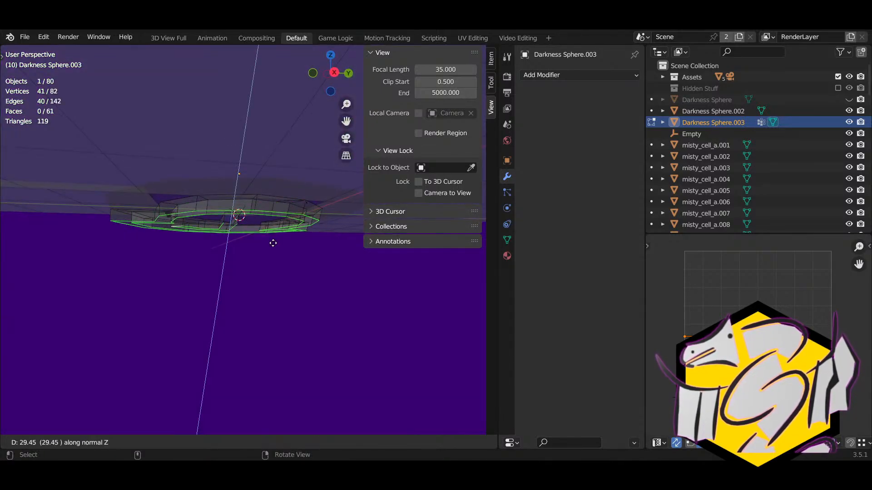
key("z")
left_click(273, 242)
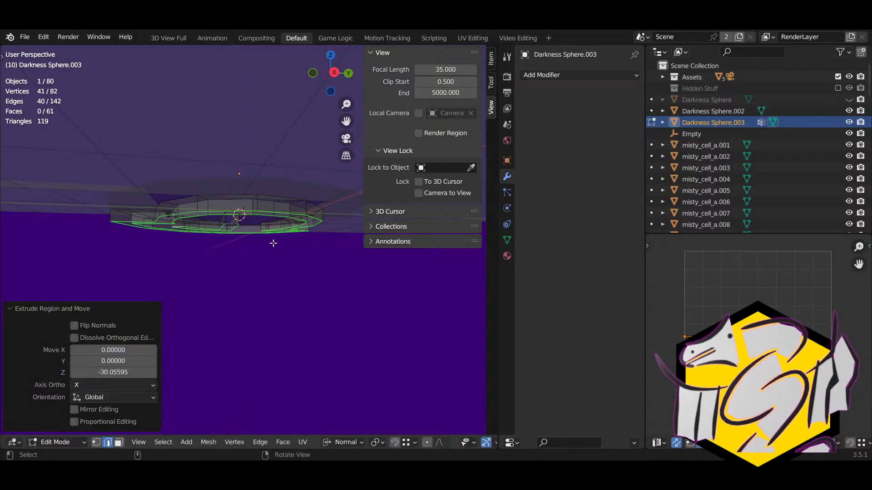
middle_click_drag(272, 242, 277, 260)
Step: In Object Mode, move the wall object -31.69 along Z
key("Tab")
key("g")
key("z")
key("z")
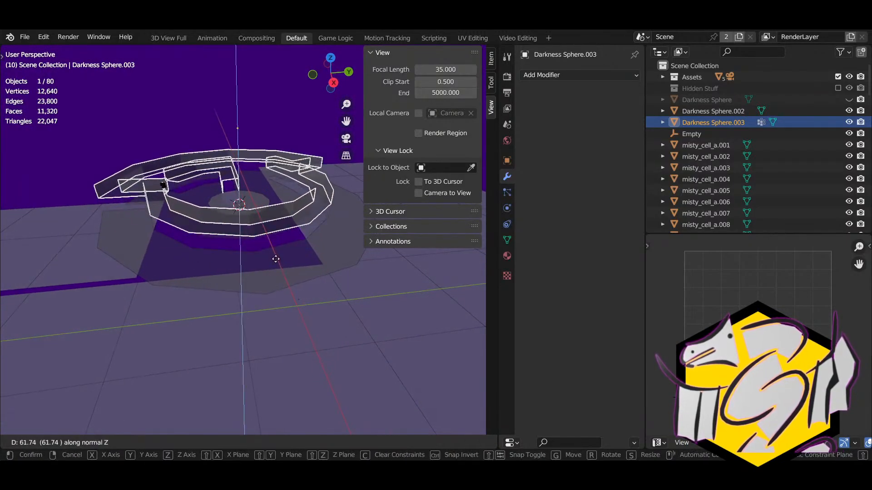
left_click(262, 247)
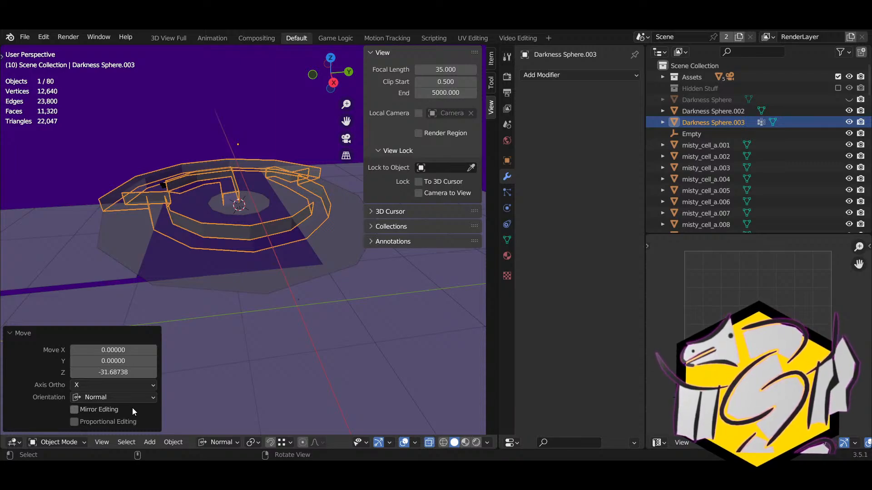
left_click(173, 442)
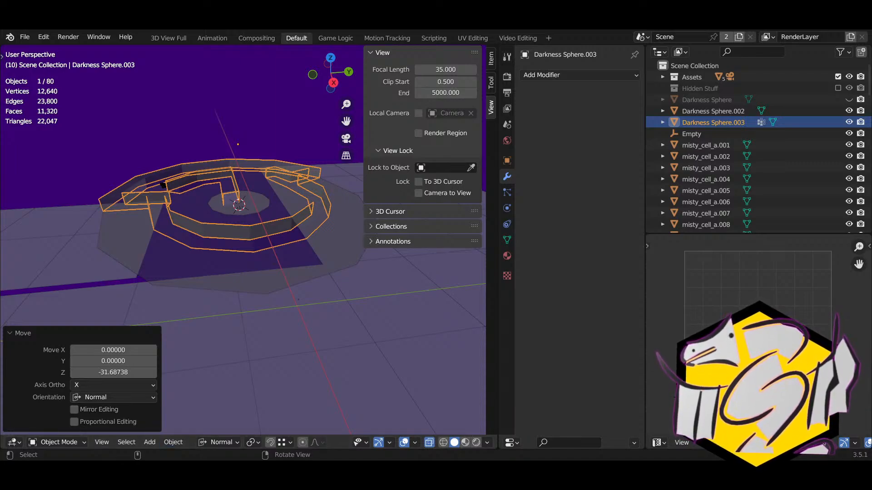
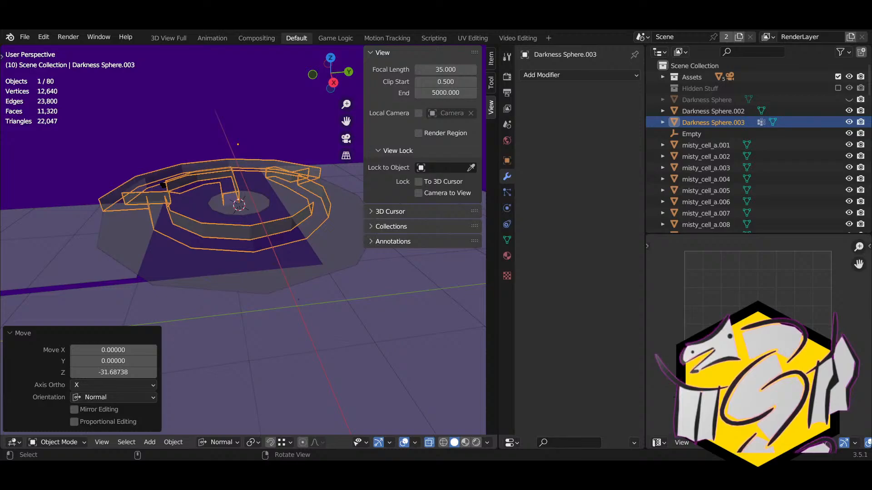
Step: Move the view closer to the maze walls and switch off X-ray
middle_click_drag(242, 237, 311, 245, "shift")
scroll(311, 245, "up", 2)
middle_click_drag(246, 222, 217, 240)
key("alt+z")
Step: Edit the Walls mesh and select the end face of an inner wall
left_click(235, 258)
key("Tab")
left_click(265, 268)
left_click(263, 272)
Step: Extrude the inner wall's end face to lengthen it, then select the new faces
key("e")
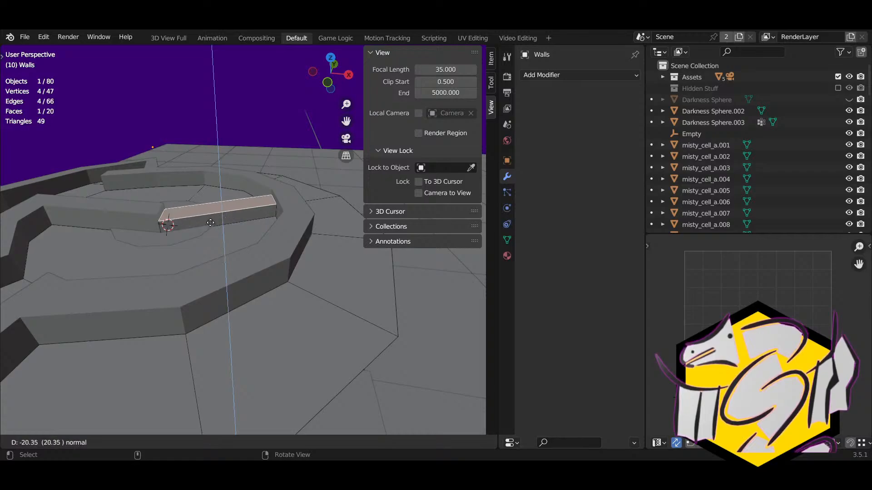
left_click(200, 221)
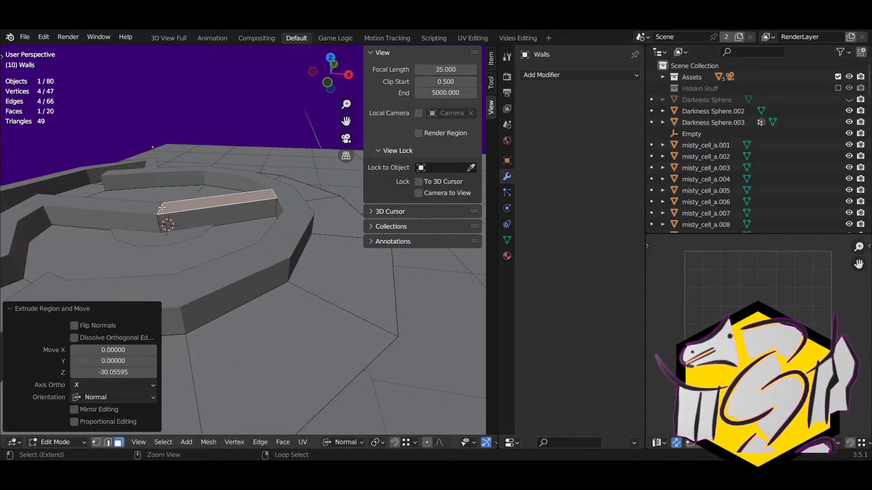
middle_click_drag(198, 221, 260, 201)
left_click(219, 223, "alt")
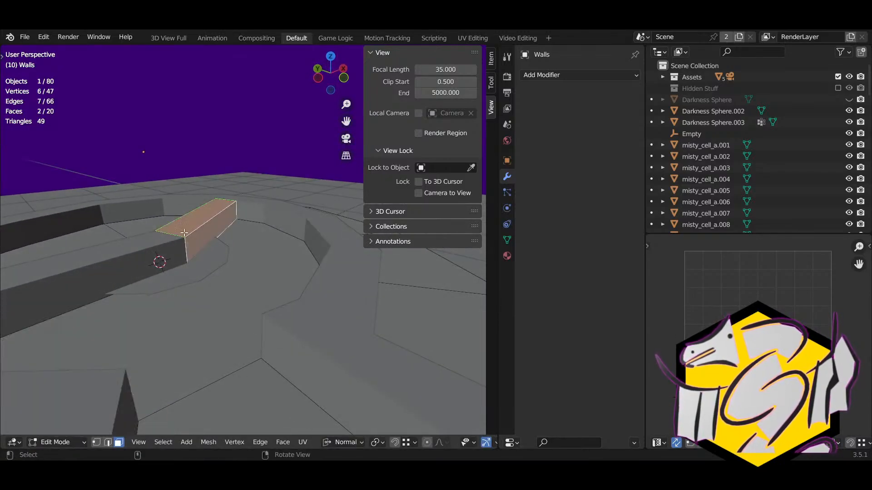
middle_click_drag(220, 222, 215, 251)
Step: Separate the extension faces into their own object and select that piece in Object Mode
key("p")
left_click(215, 251)
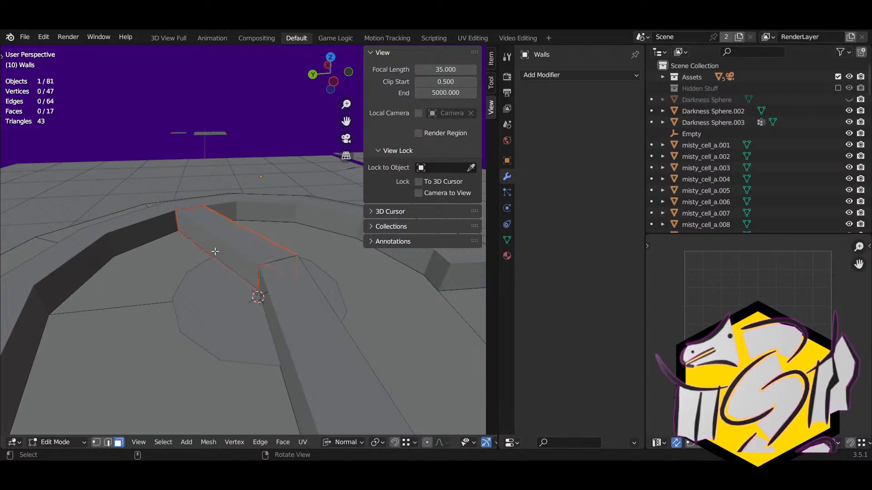
key("Tab")
left_click(220, 242)
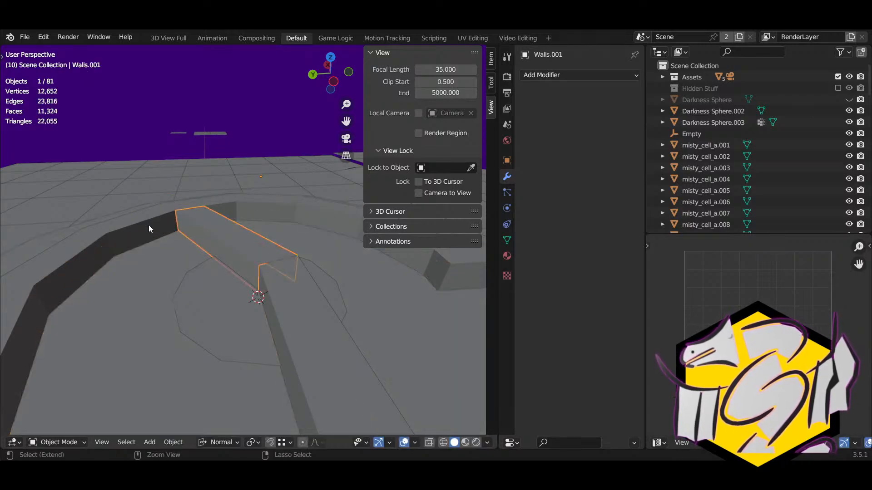
Step: Rename the ring walls object to 'Wall', undoing an early join attempt
left_click(129, 302, "shift")
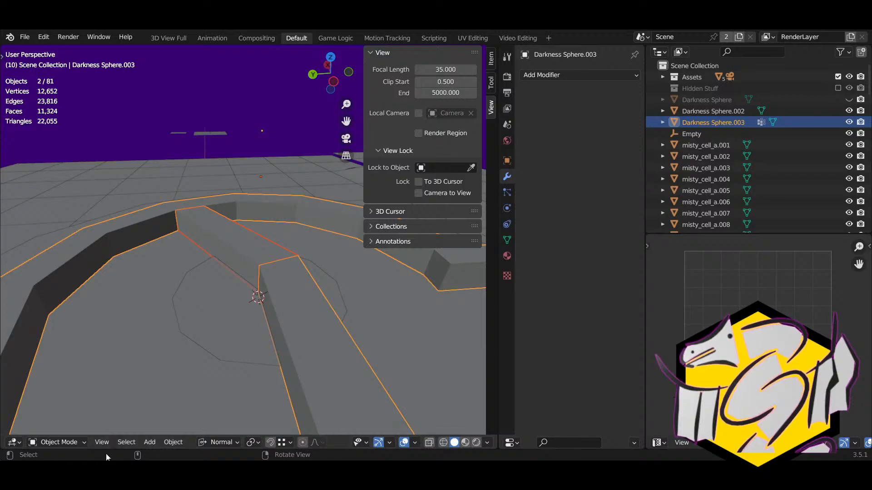
left_click(174, 443)
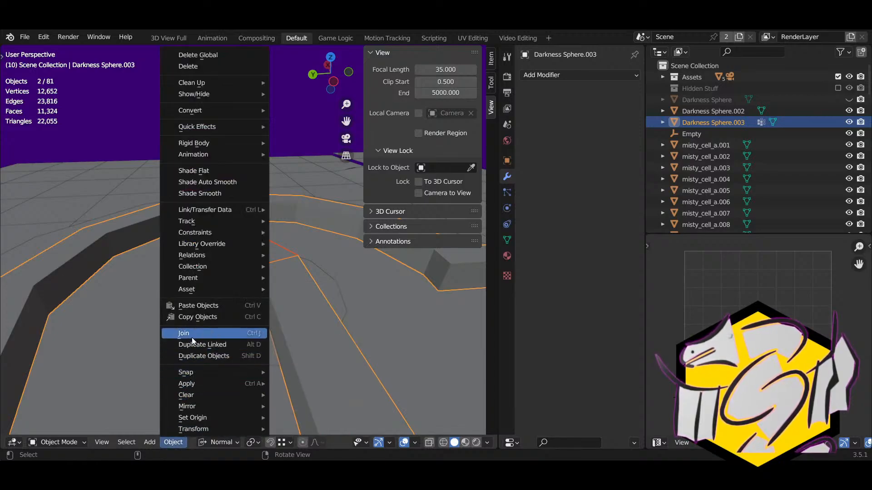
left_click(507, 160)
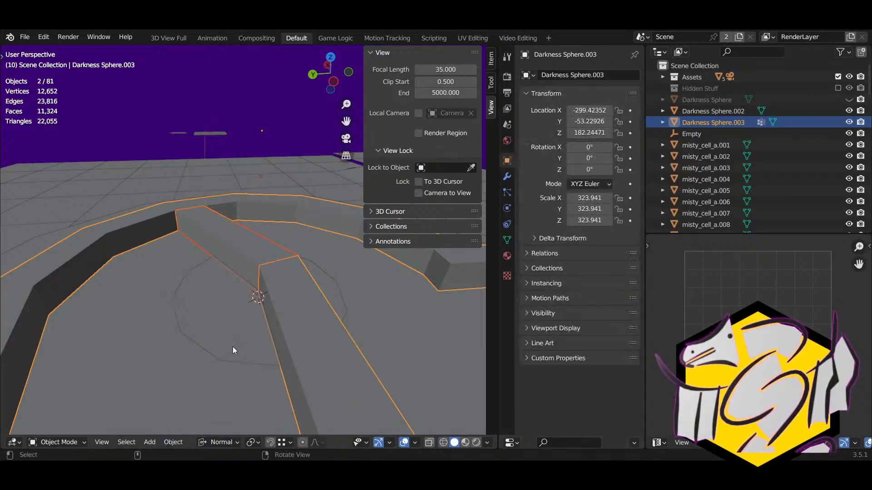
left_click(176, 441)
left_click(190, 332)
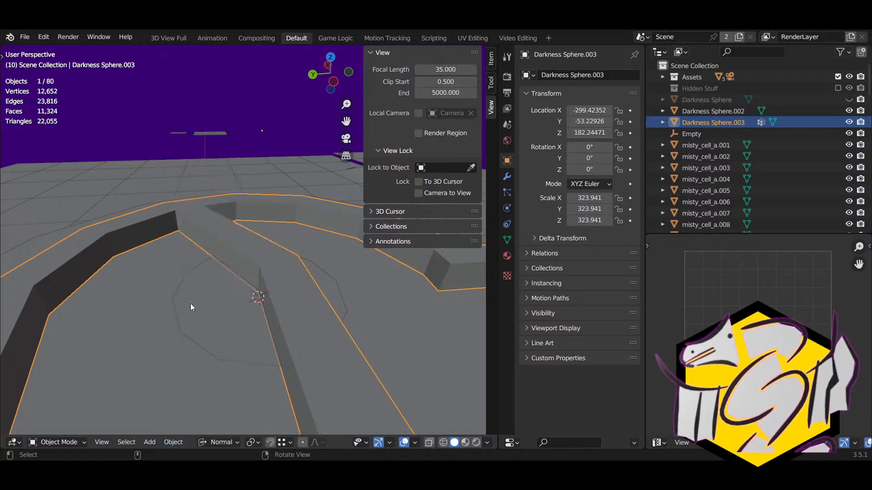
key("ctrl+z")
left_click(154, 224)
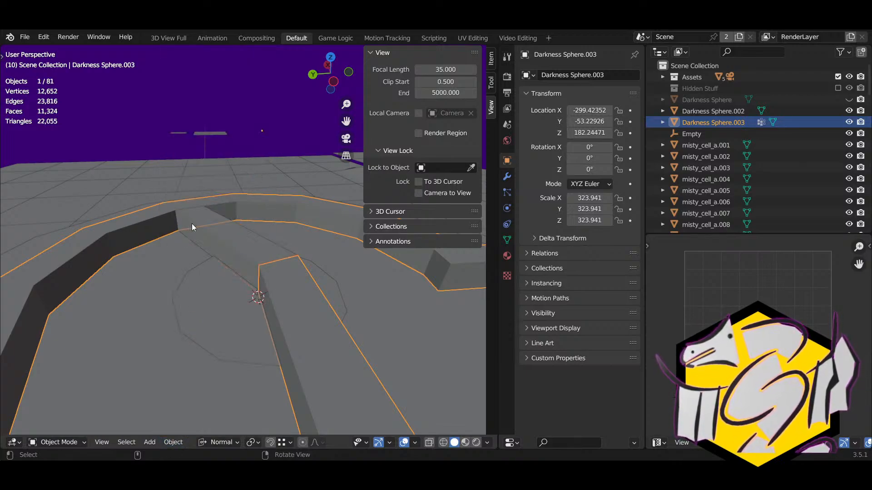
left_click(589, 75)
type("W")
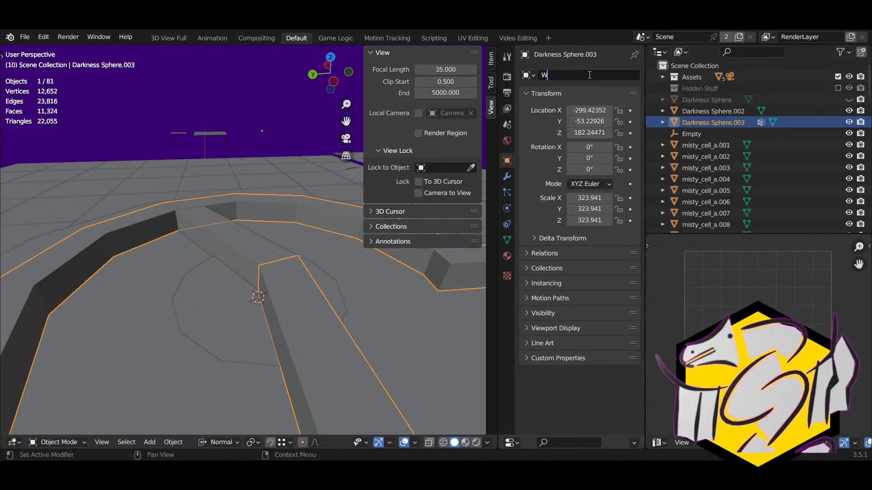
type("all")
key("Return")
Step: Join the separated extension piece into Wall as the active object
left_click(219, 232, "shift")
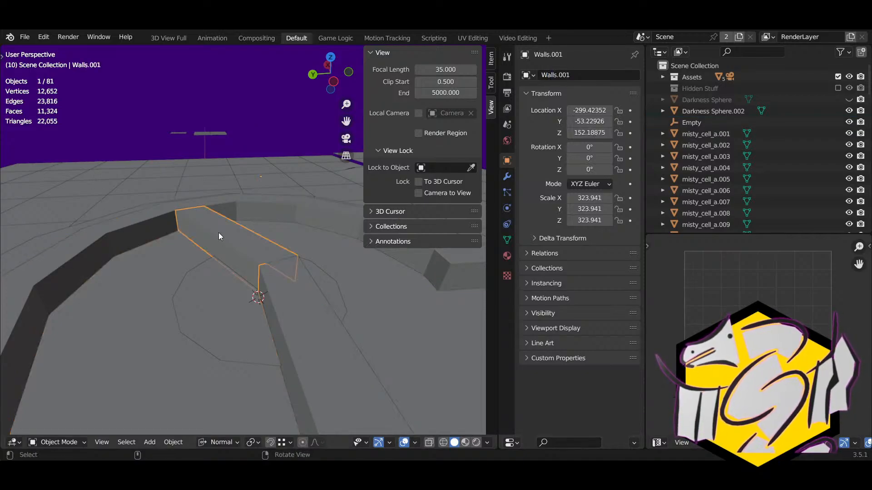
left_click(143, 222, "shift")
left_click(173, 442)
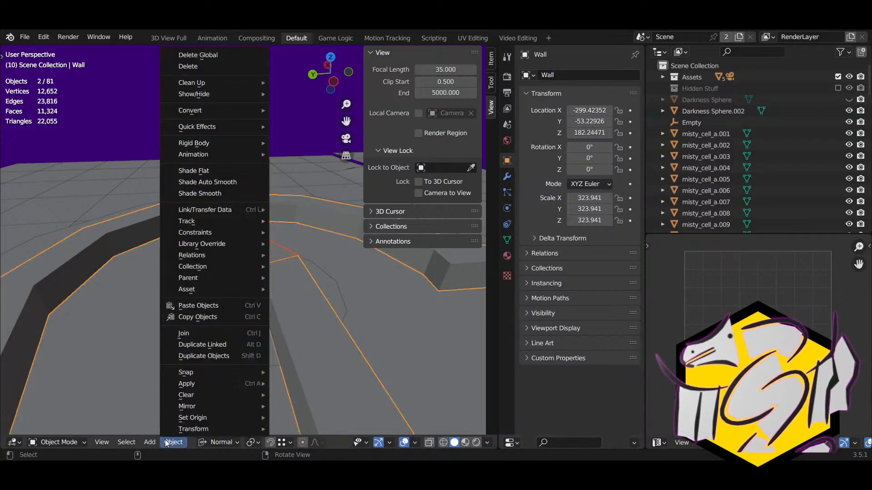
left_click(187, 334)
middle_click_drag(186, 328, 428, 265)
middle_click_drag(246, 312, 258, 282)
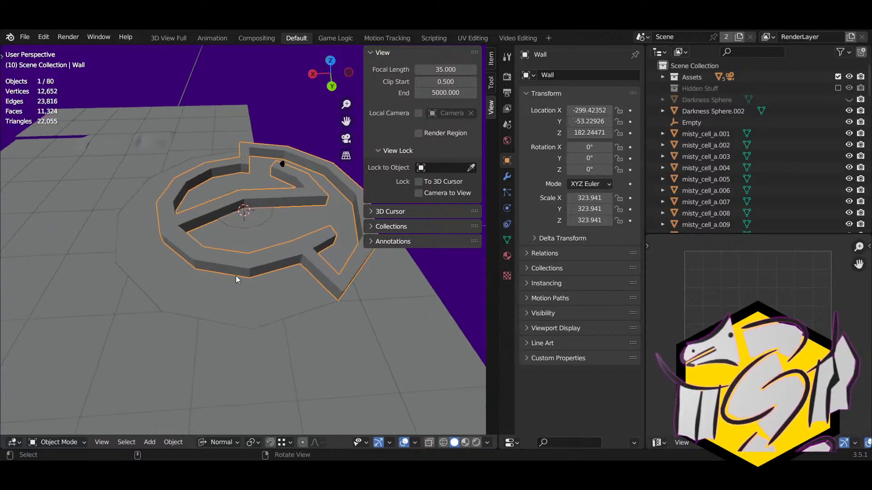
Step: Add a centred loop cut with 2 cuts across the outer ring wall
key("Tab")
scroll(264, 284, "up", 2)
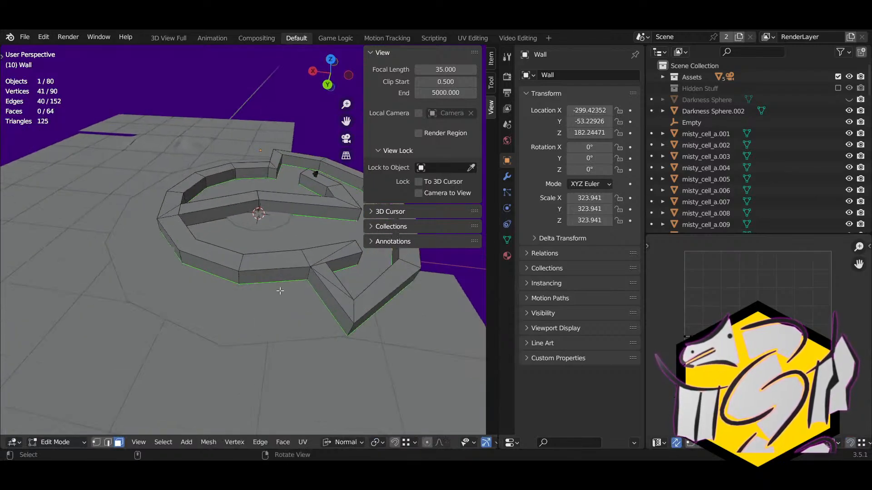
key("ctrl+r")
left_click(247, 264)
right_click(248, 265)
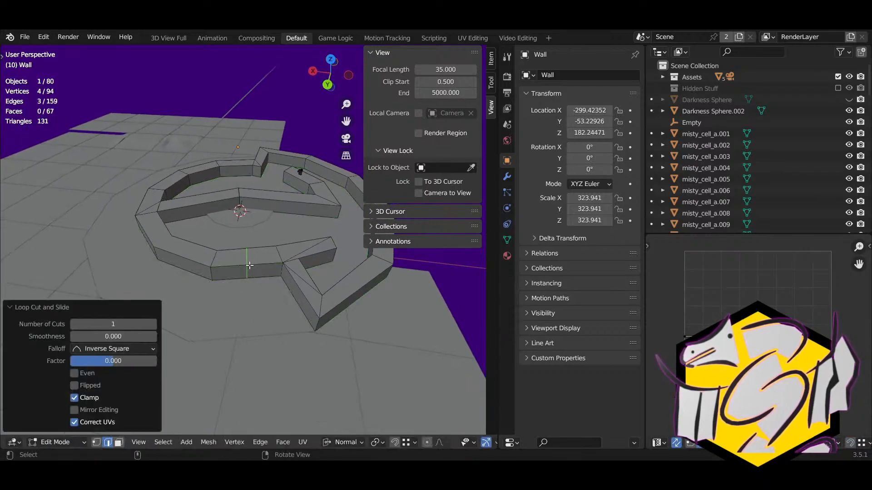
left_click(151, 326)
Step: Delete the wall faces between the cuts to open a doorway
key("3")
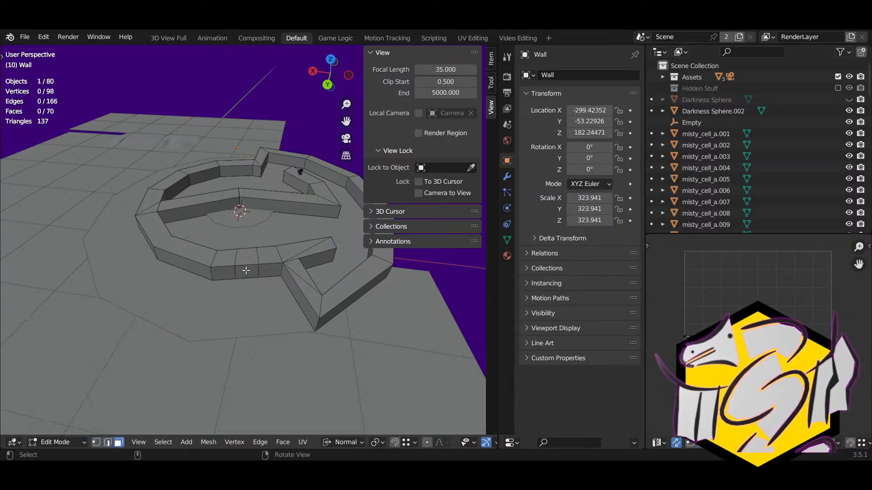
left_click(246, 262)
key("x")
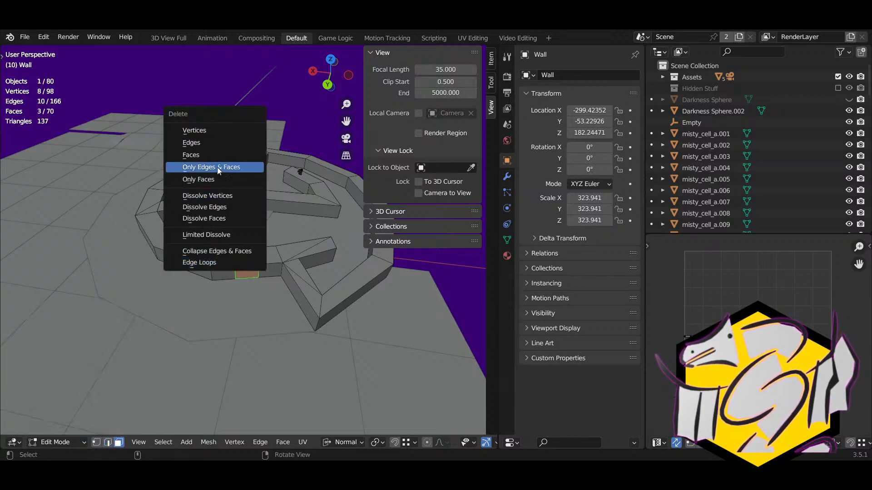
left_click(205, 156)
middle_click_drag(205, 156, 225, 248)
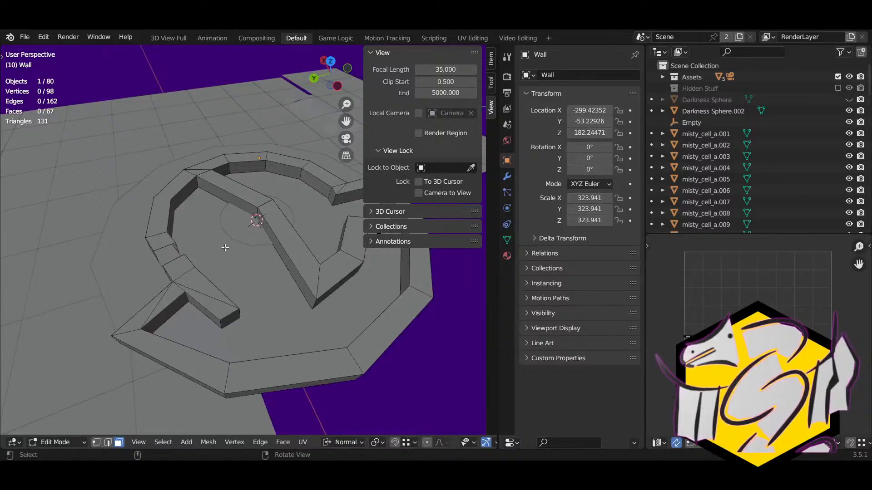
middle_click_drag(274, 260, 112, 261)
scroll(165, 271, "down", 3)
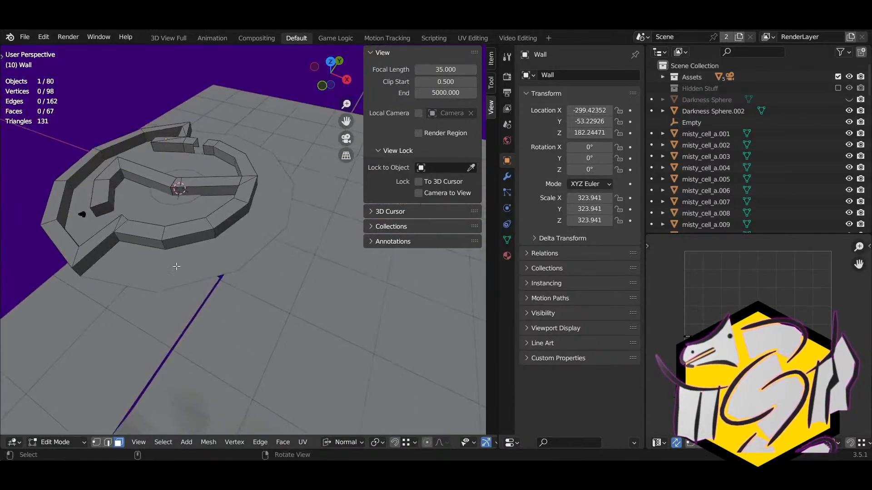
middle_click_drag(176, 267, 240, 258)
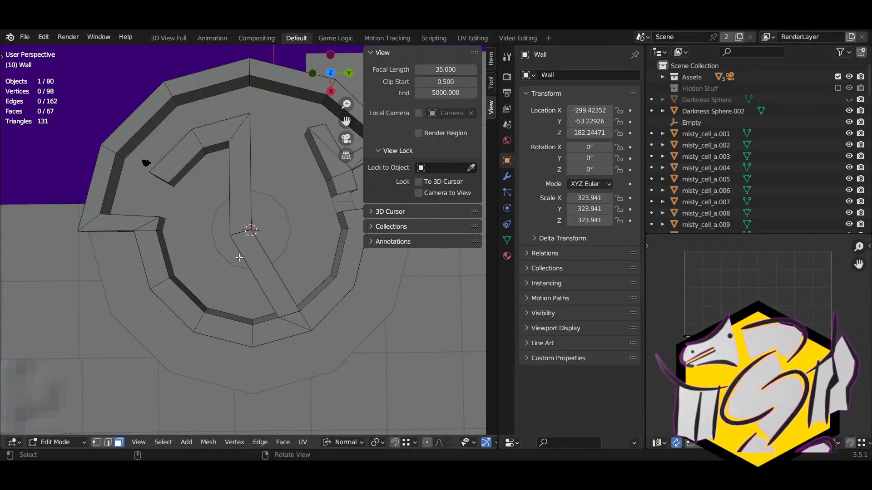
left_click(50, 442)
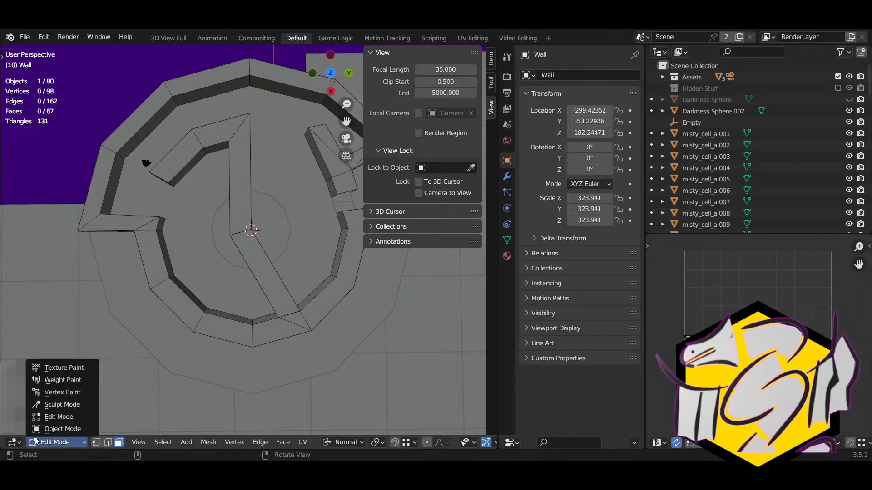
Step: Extrude the centre face of Darkness Sphere.002 upward into a tower
left_click(42, 431)
left_click(267, 233)
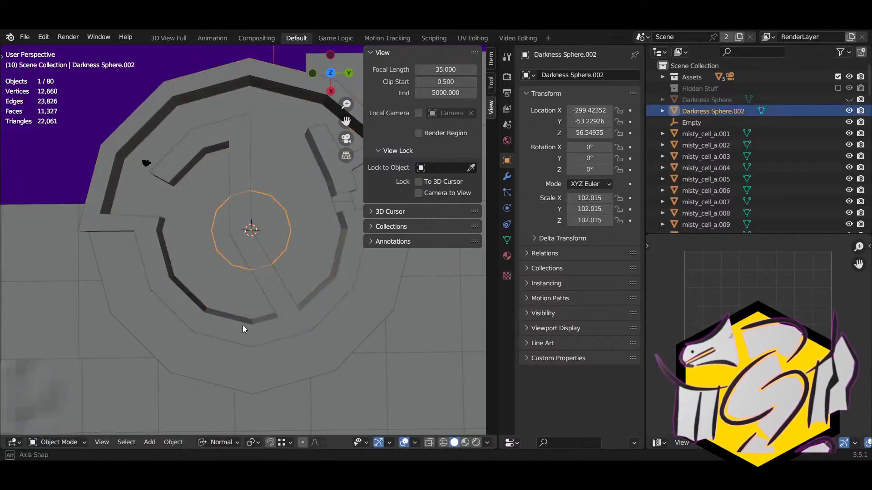
middle_click_drag(242, 325, 193, 292)
key("Tab")
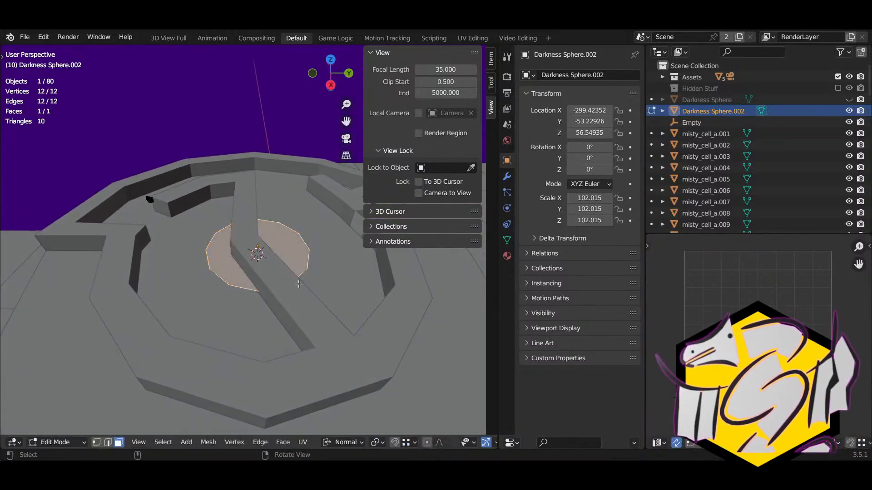
key("e")
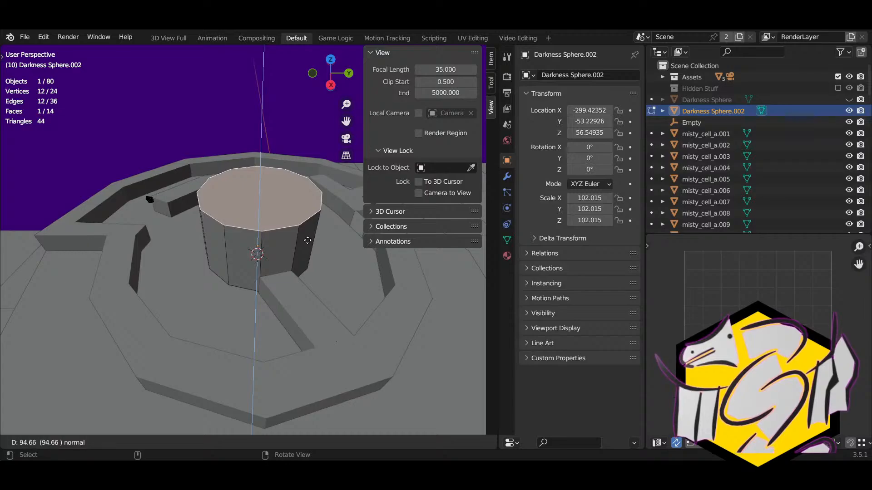
left_click(307, 241)
right_click_drag(308, 241, 326, 245)
middle_click_drag(327, 246, 346, 314)
Step: Inset the tower top and extrude an upper tier, undoing the extra attempts
key("i")
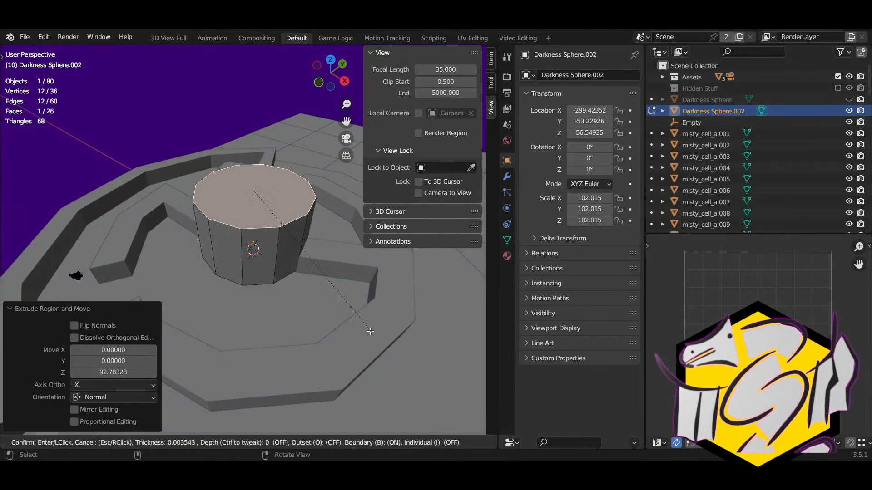
left_click(348, 318)
key("e")
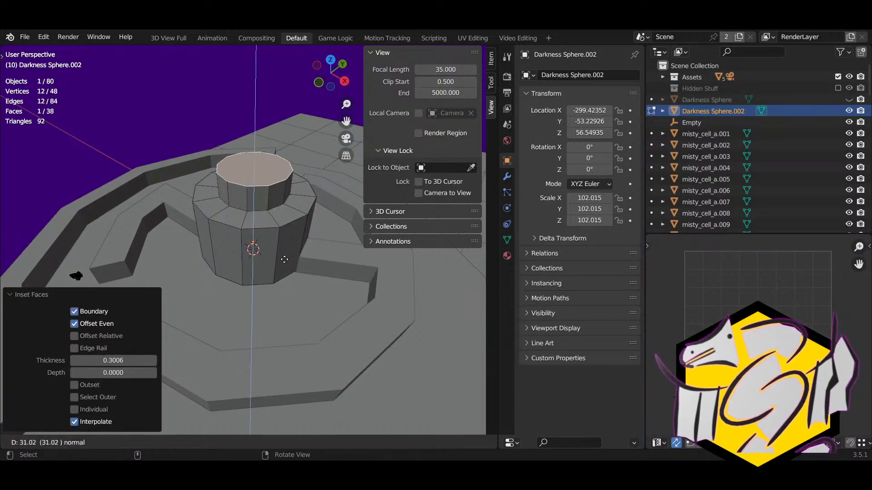
left_click(285, 213)
scroll(402, 261, "down", 3)
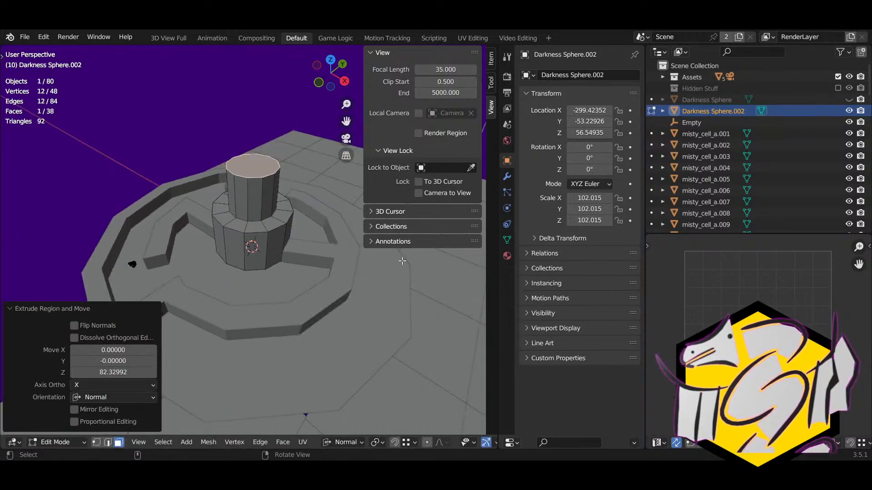
key("e")
key("Escape")
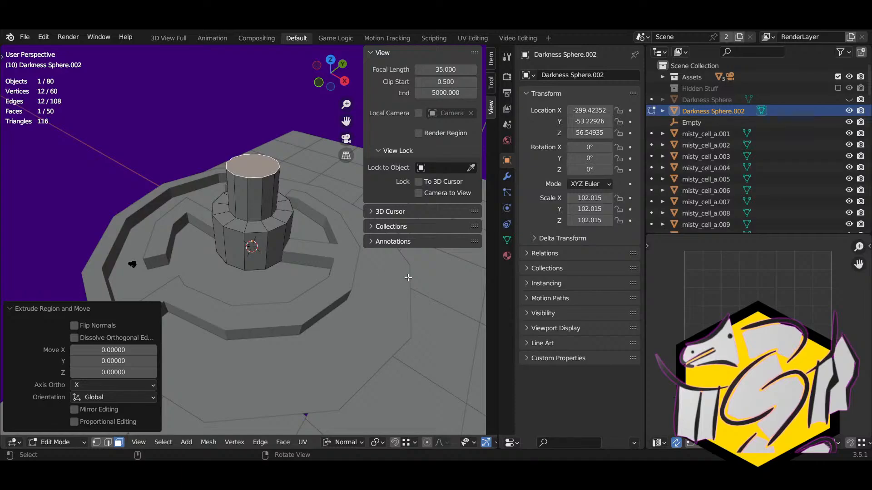
key("i")
key("Escape")
key("ctrl+z")
key("ctrl+z")
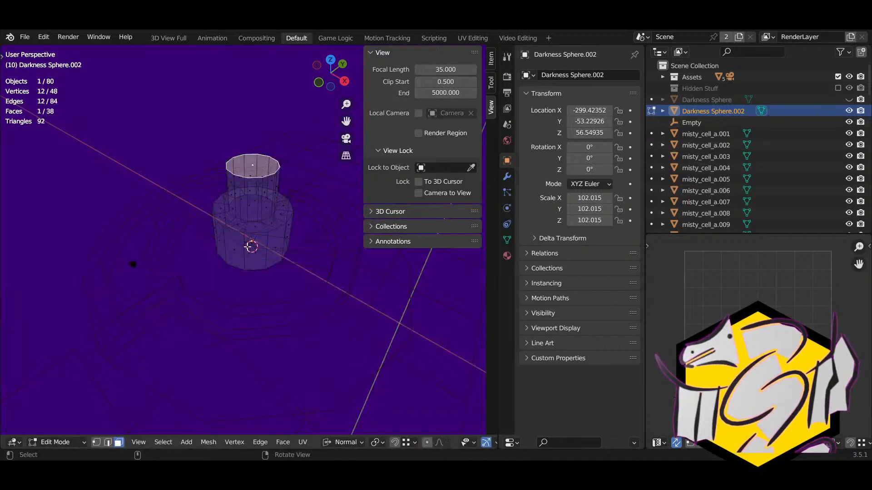
Step: Return to solid shading and restore the upper tier extrusion
key("alt+z")
key("alt+z")
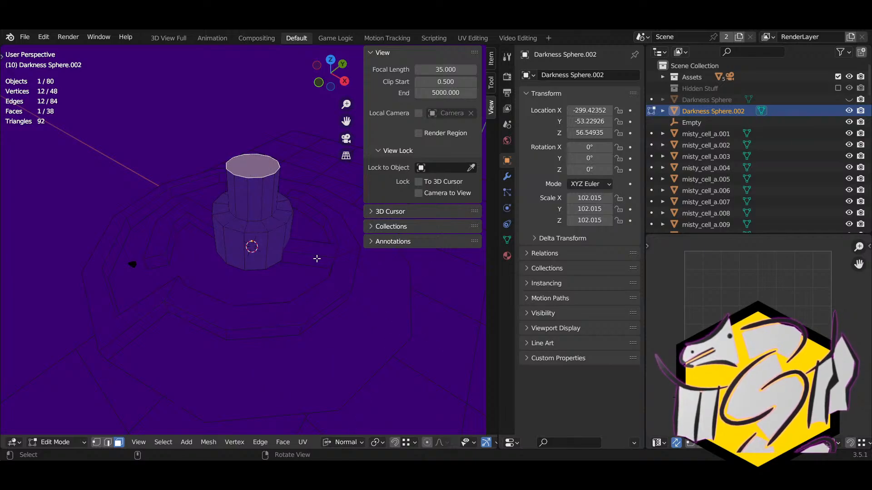
key("ctrl+z")
key("ctrl+z")
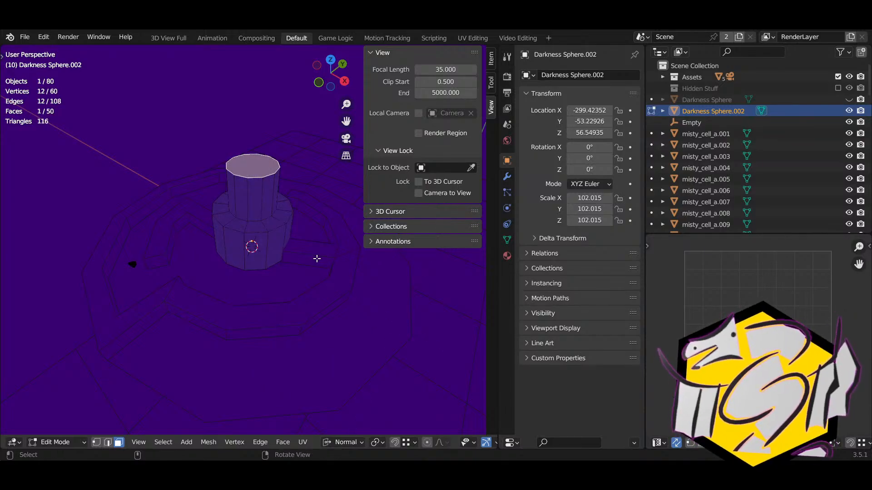
scroll(459, 442, "right", 5)
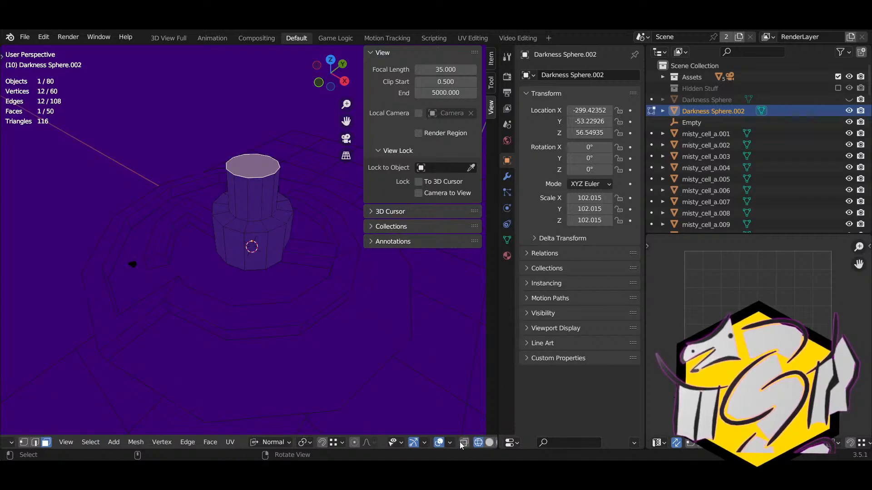
left_click(455, 443)
scroll(309, 313, "up", 2)
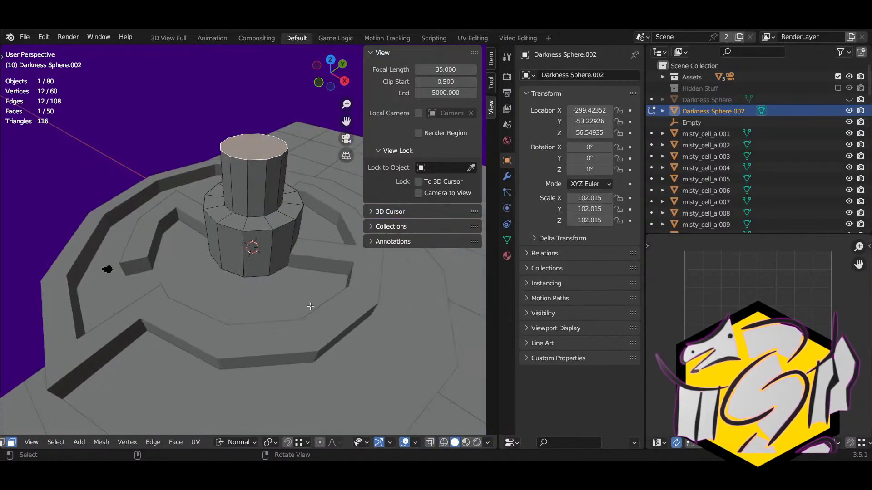
key("ctrl+z")
key("ctrl+shift+z")
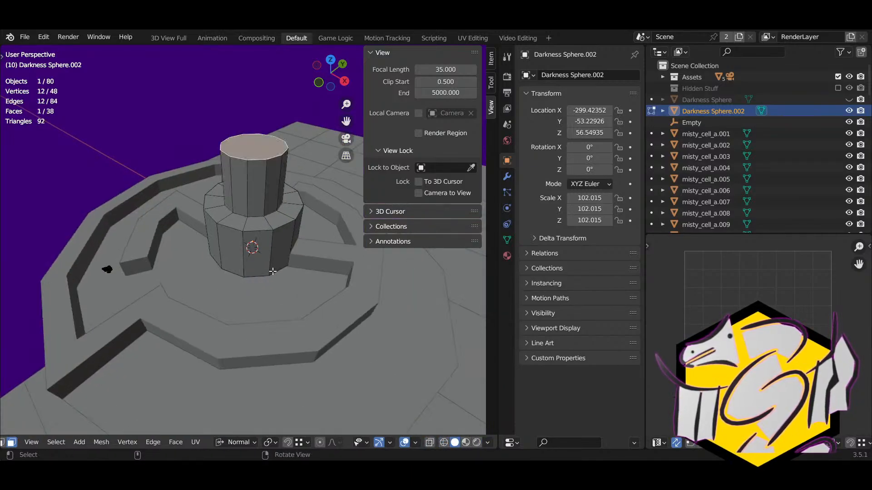
middle_click_drag(273, 267, 268, 307, "shift")
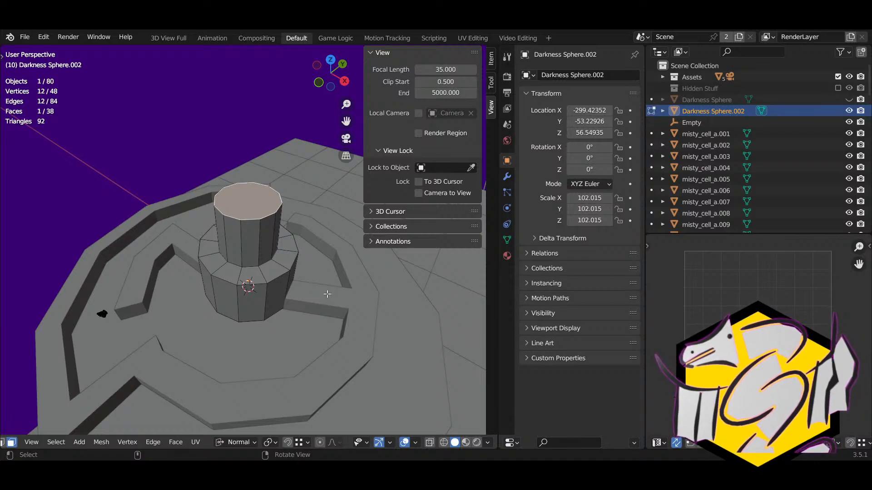
Step: Inset and extrude the tower top into another narrower tier
key("i")
left_click(313, 248)
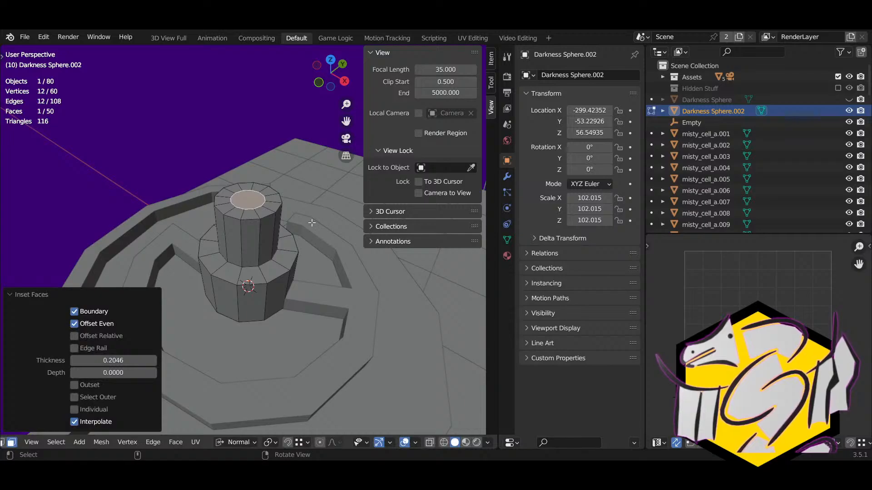
key("e")
left_click(328, 263)
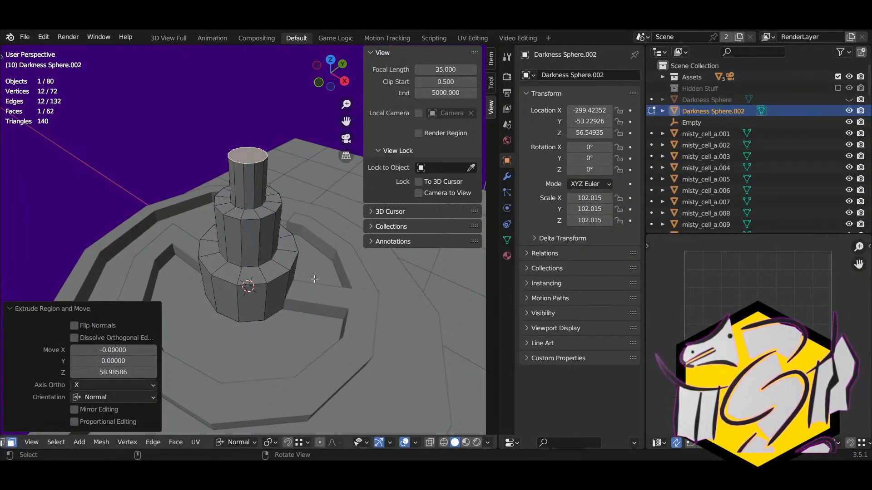
key("i")
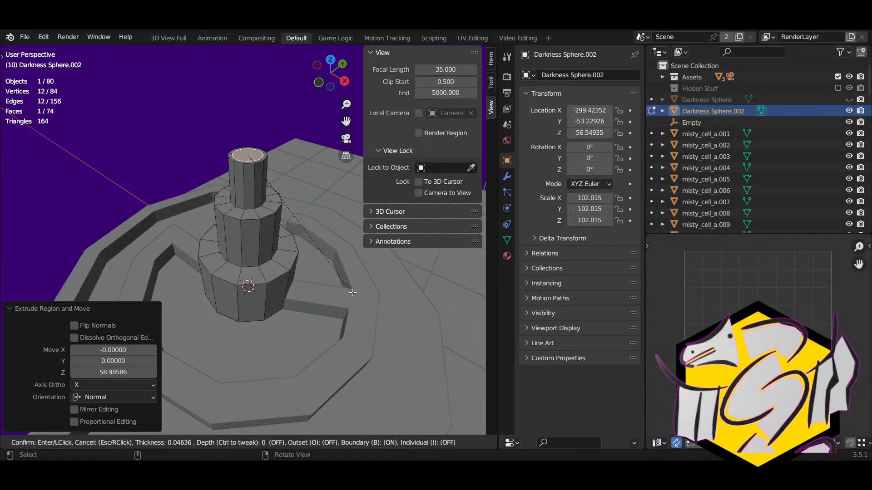
key("0")
key("Escape")
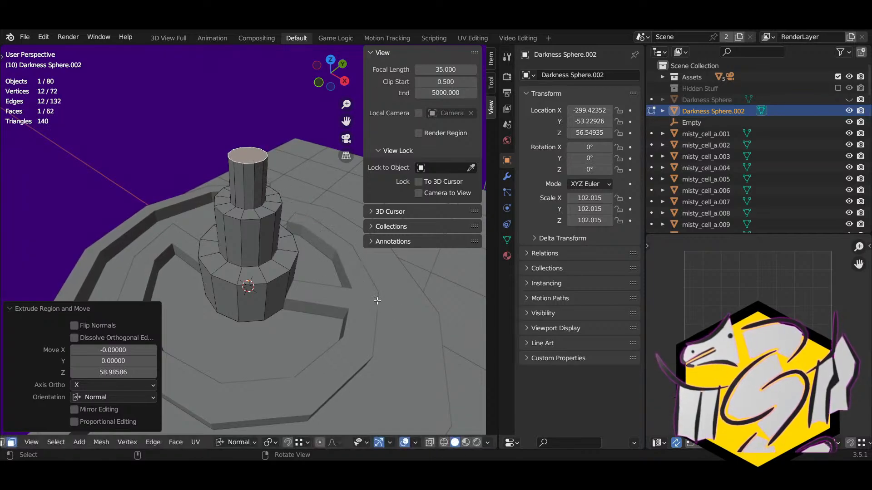
key("ctrl+z")
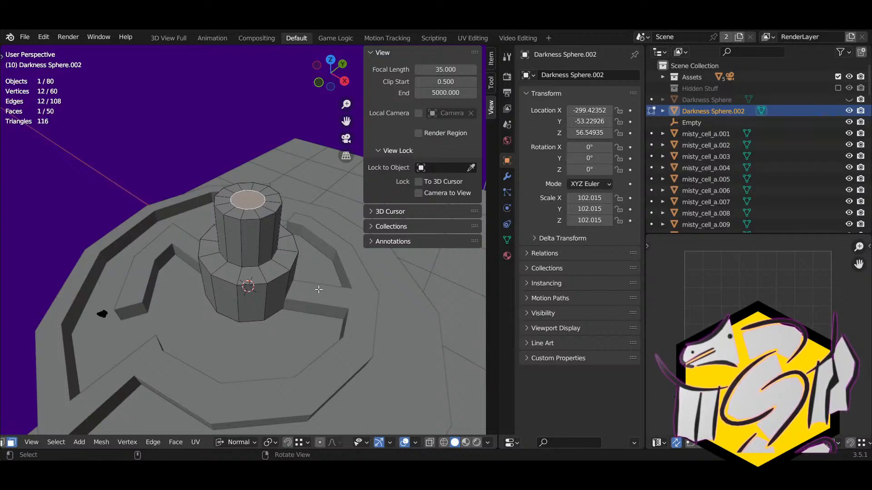
key("ctrl+shift+z")
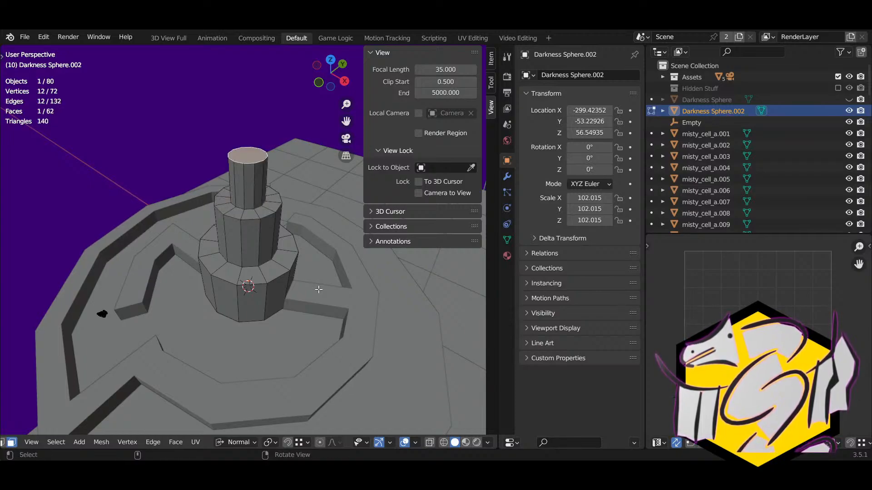
Step: Extrude the top, widen it and lower it along Z into a ledge
key("e")
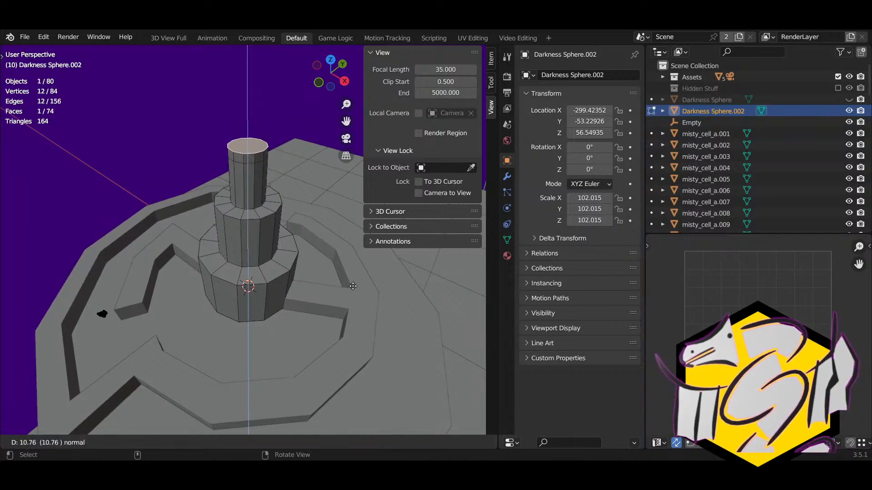
left_click(352, 286)
key("s")
left_click(398, 319)
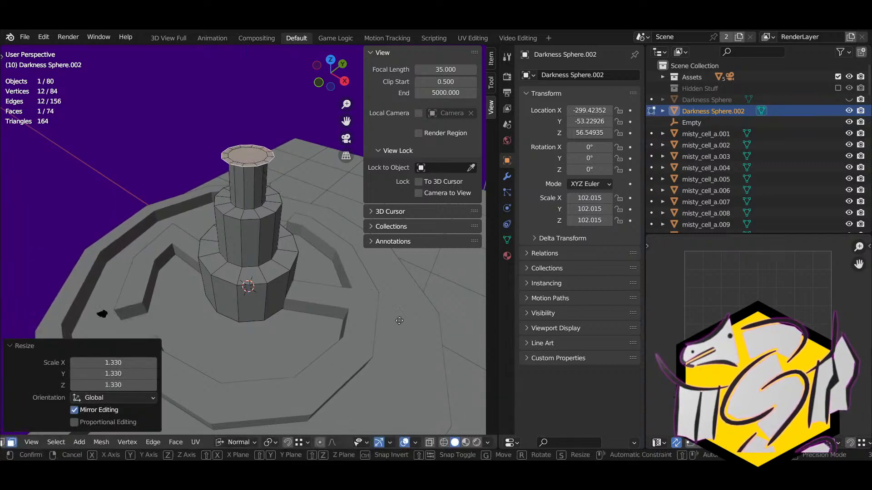
key("g")
key("z")
key("z")
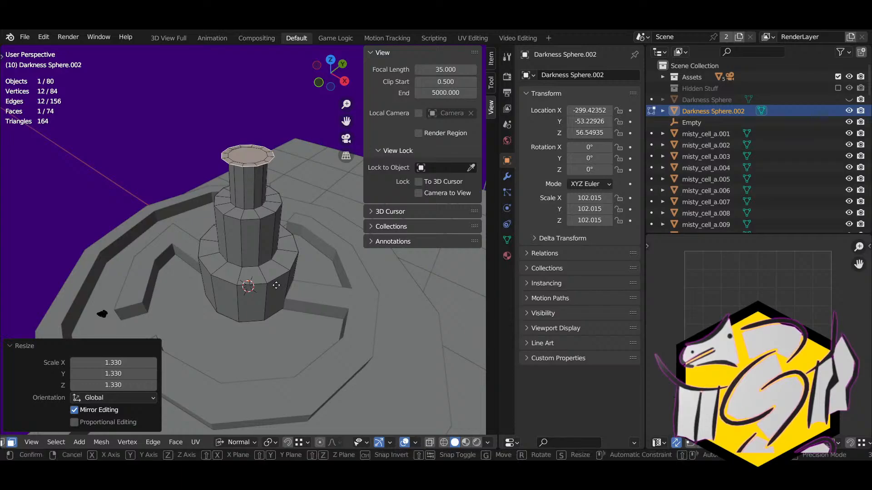
left_click(275, 283)
middle_click_drag(275, 283, 329, 274)
Step: Extrude a narrower section and a cap, merging its top at center into a point
key("e")
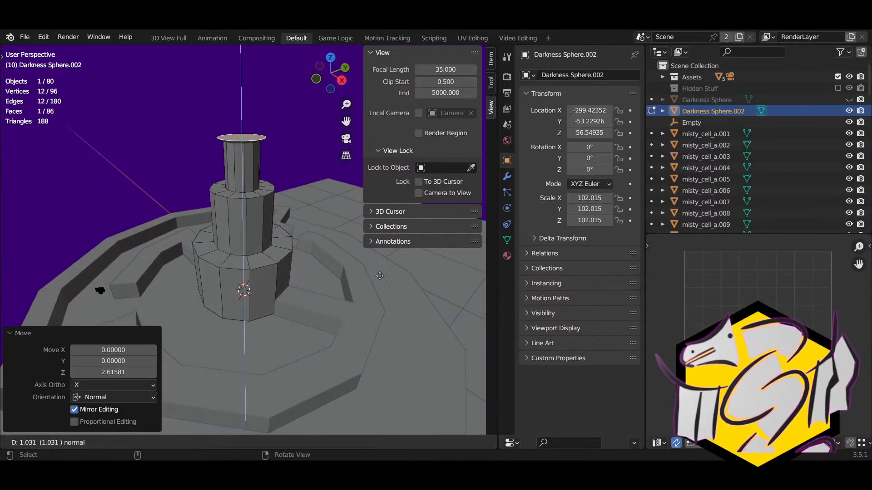
left_click(386, 291)
key("s")
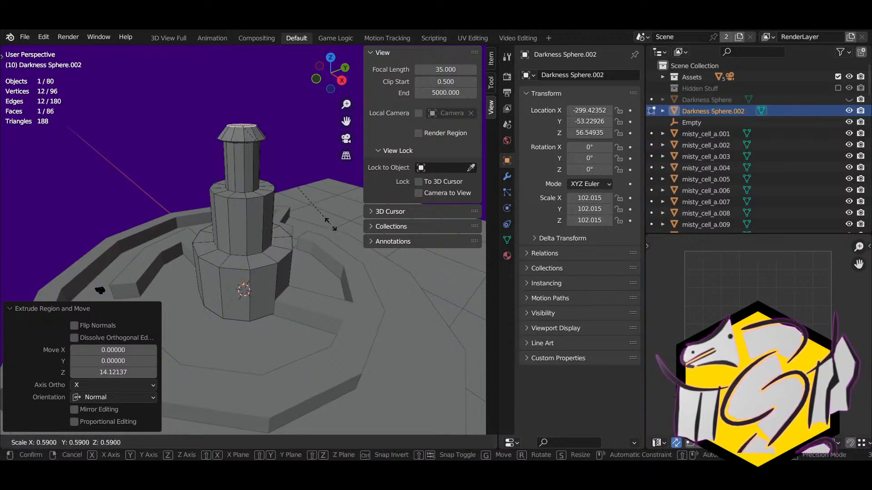
left_click(321, 220)
key("e")
left_click(318, 212)
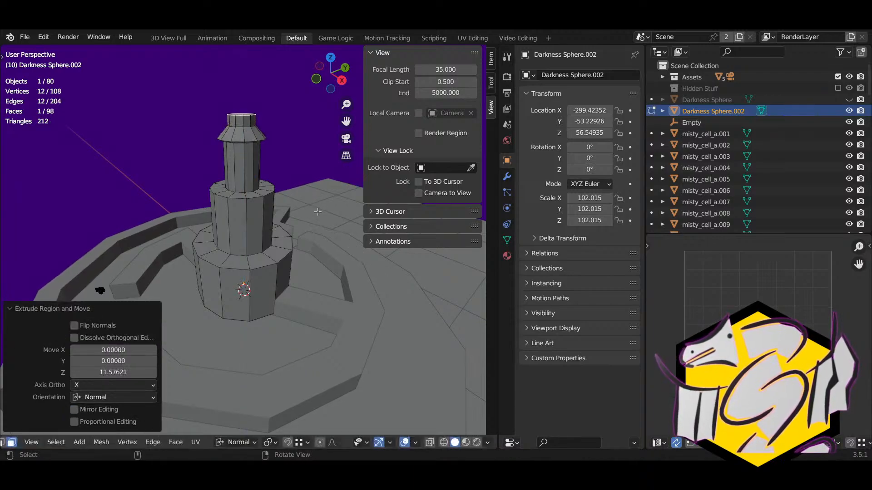
key("alt+m")
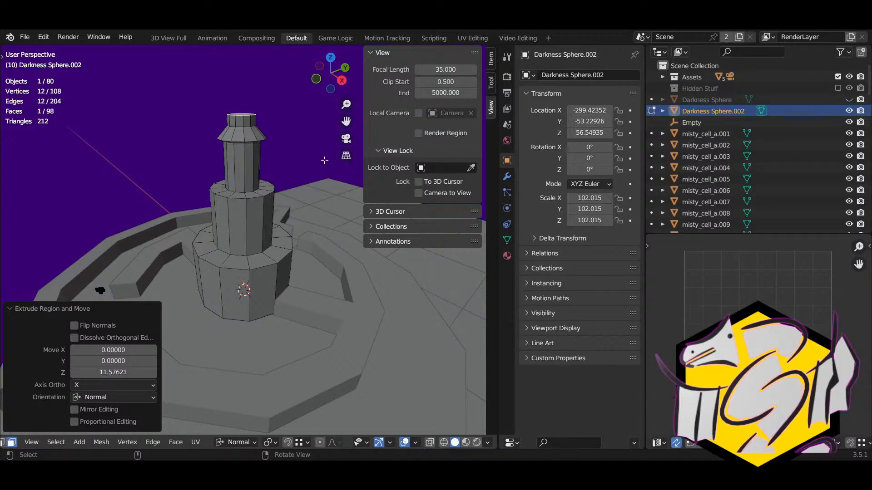
key("m")
left_click(324, 159)
Step: Inspect the pointed tower cap and go back to Object Mode
middle_click_drag(307, 182, 119, 294)
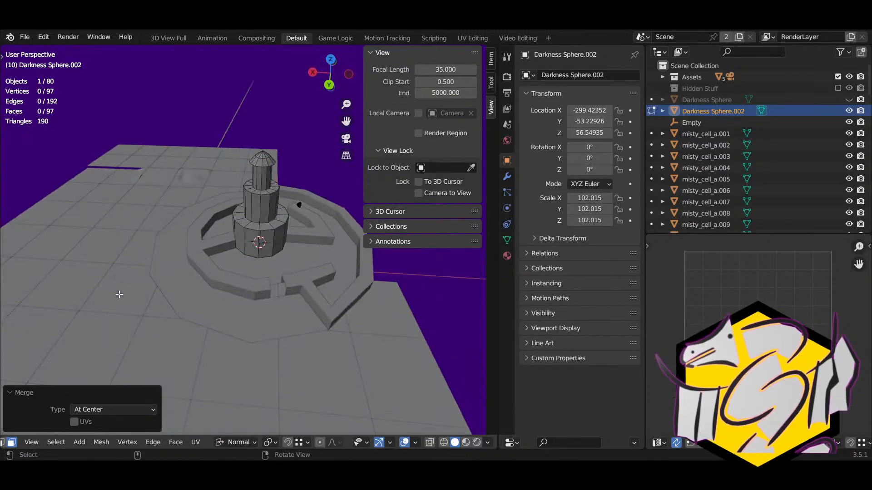
middle_click_drag(253, 271, 407, 256)
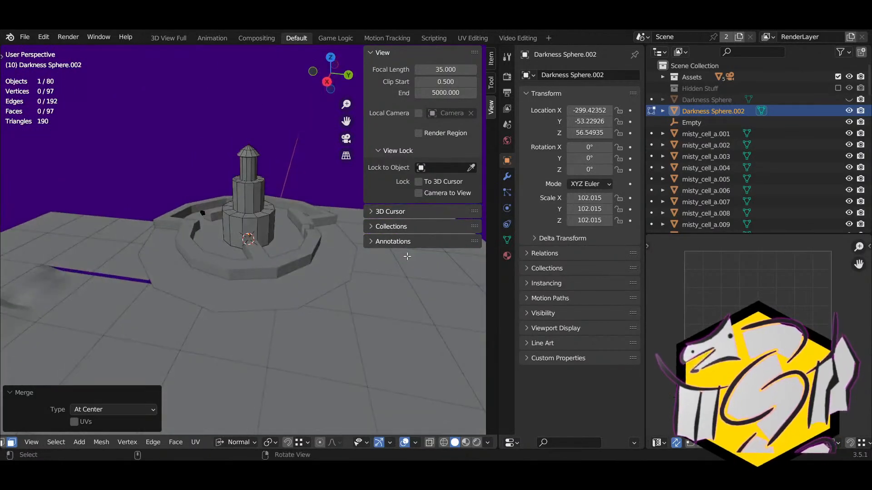
right_click_drag(182, 254, 228, 270)
scroll(228, 269, "up", 3)
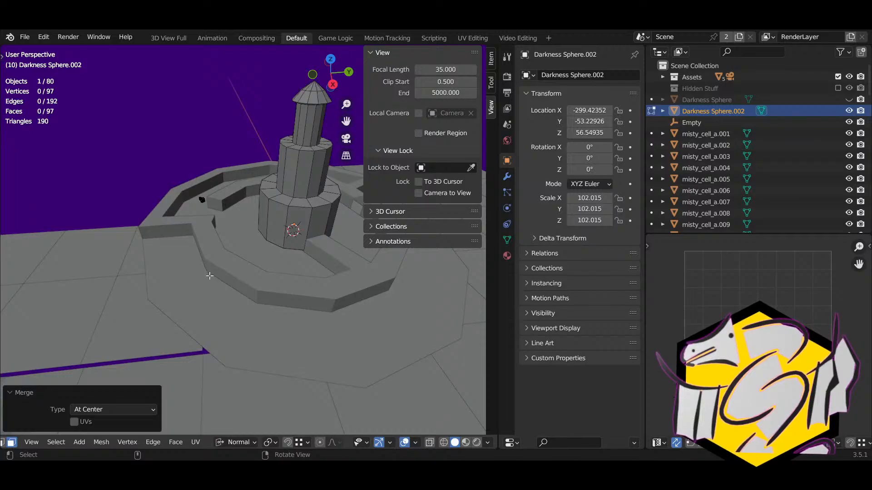
key("Tab")
left_click(179, 267)
Step: Place the 3D cursor on the maze floor beside the tower
key("shift+s")
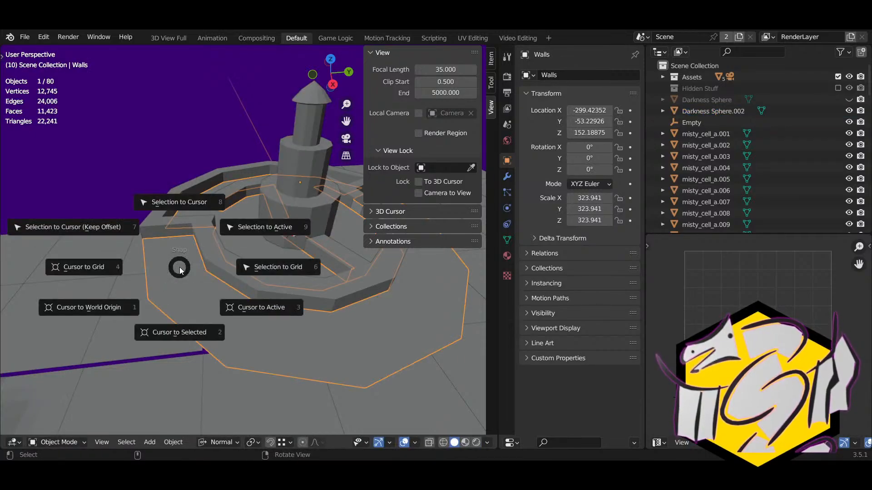
left_click(184, 316)
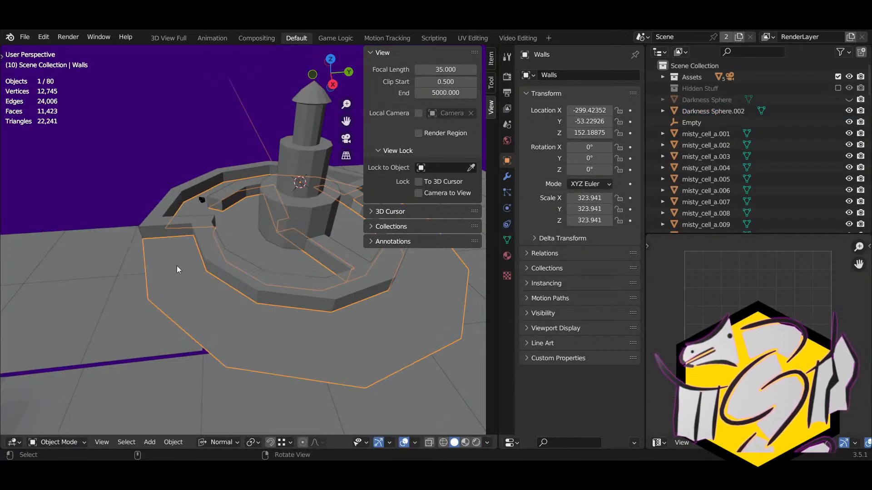
key("Tab")
right_click_drag(176, 268, 199, 278)
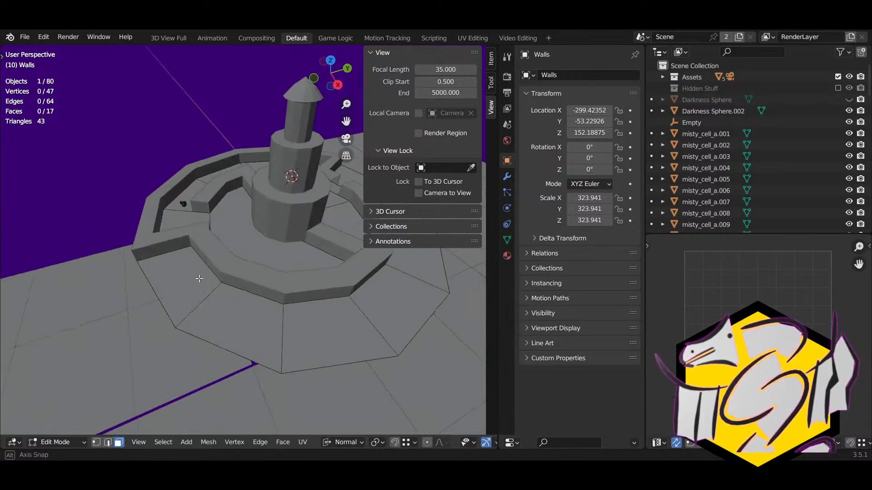
middle_click_drag(198, 278, 179, 273)
key("Tab")
right_click_drag(177, 272, 171, 255)
right_click(171, 254, "shift")
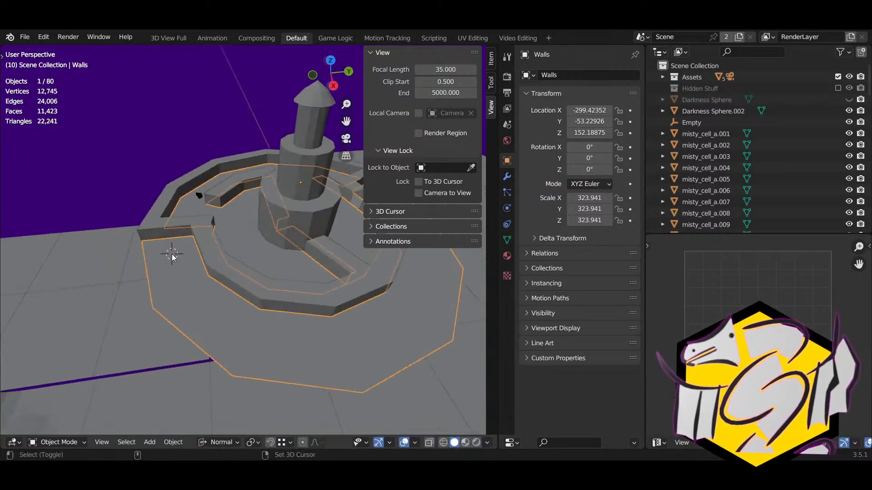
Step: Add a mesh cube at the 3D cursor
left_click(174, 441)
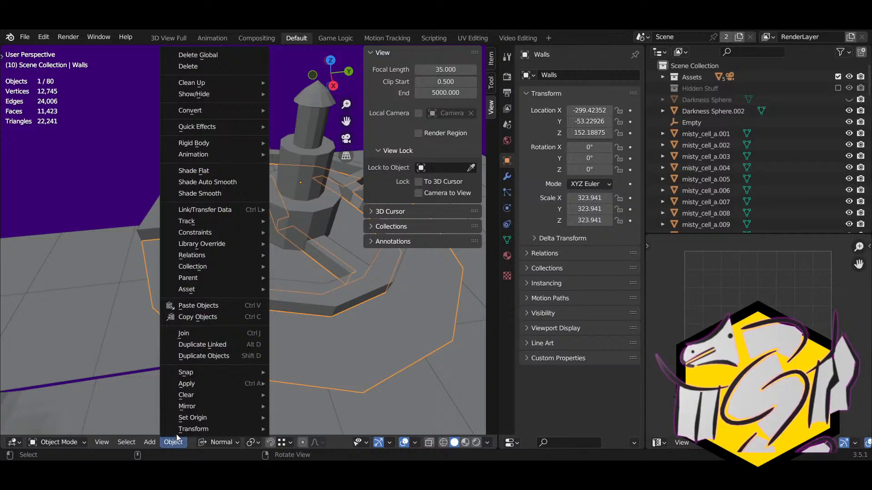
mouse_move(145, 442)
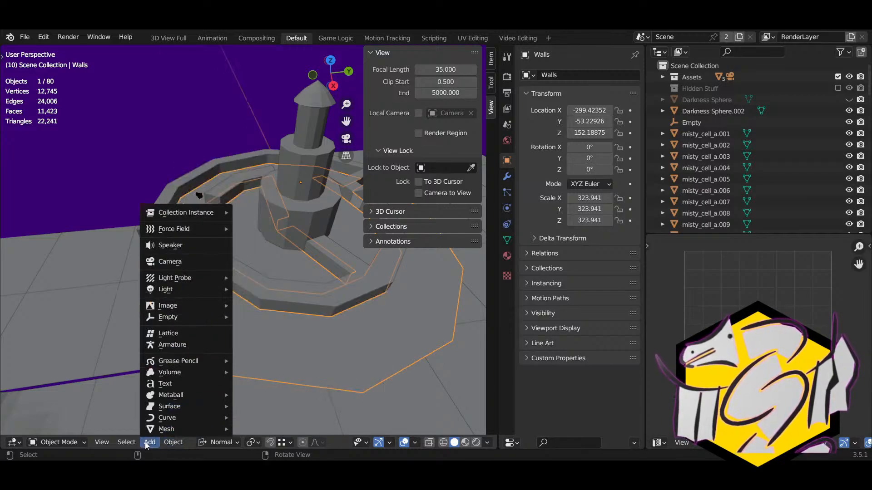
mouse_move(165, 430)
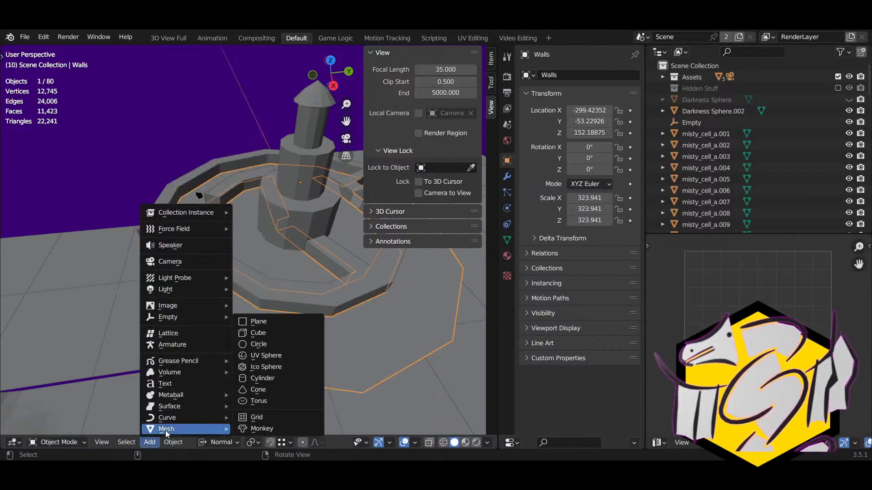
left_click(259, 333)
middle_click_drag(181, 339, 202, 265)
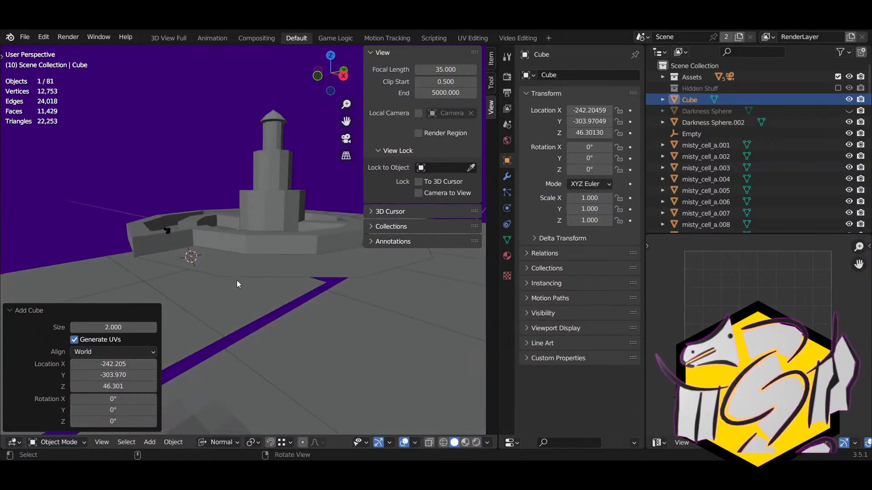
Step: Scale the cube to 23.415, raise it along Z onto the floor, and duplicate it
key("s")
left_click(69, 213)
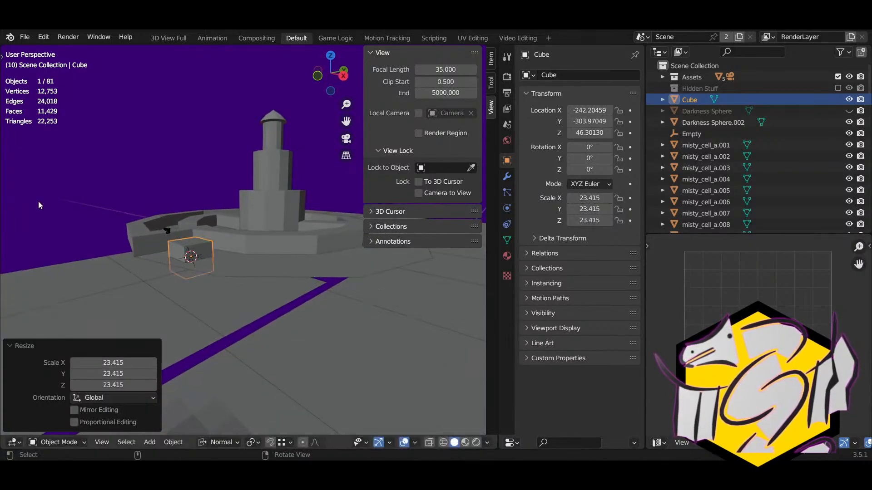
middle_click_drag(259, 293, 268, 346)
key("g")
key("z")
left_click(264, 343)
right_click_drag(245, 332, 223, 305)
key("g")
key("z")
left_click(219, 317)
middle_click_drag(235, 314, 126, 221)
key("shift+d")
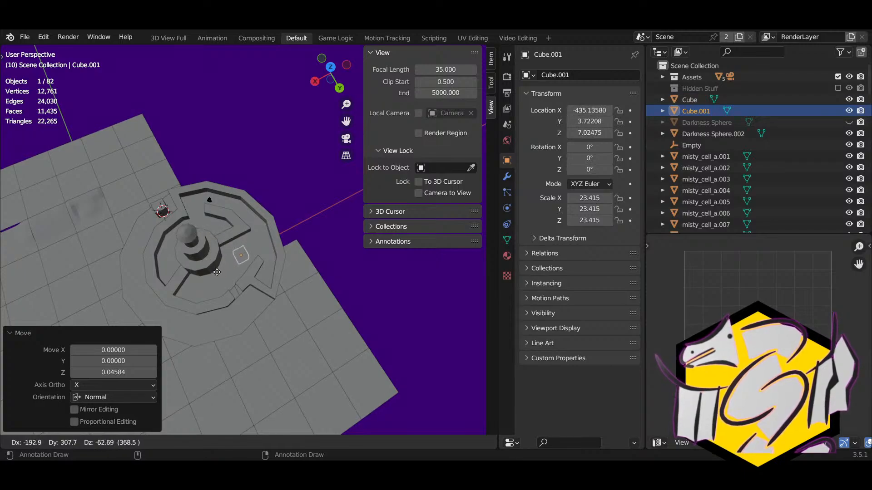
Step: Lower the duplicate cube Cube.001 vertically onto the path beside the tower
left_click(212, 263)
middle_click_drag(213, 262, 247, 242)
key("g")
key("z")
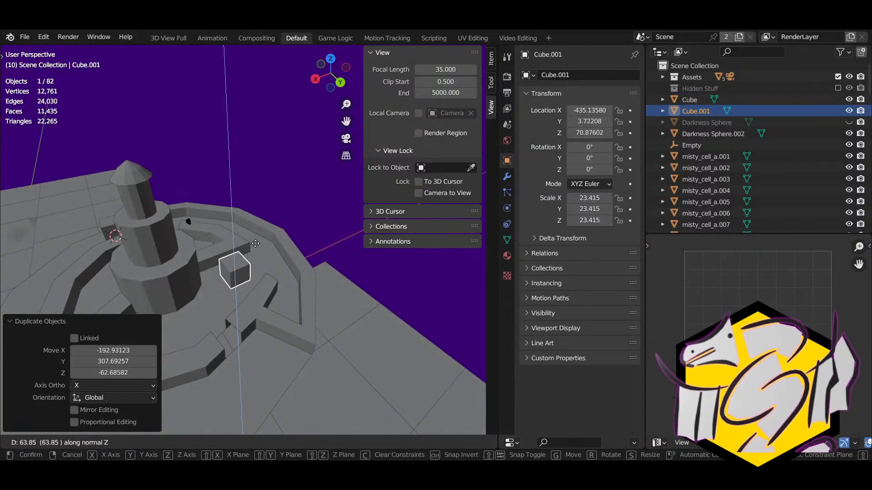
left_click(243, 264)
Step: Stretch Cube.001 along its local Y axis into a long block with Scale Y 66.035
middle_click_drag(241, 261, 246, 269)
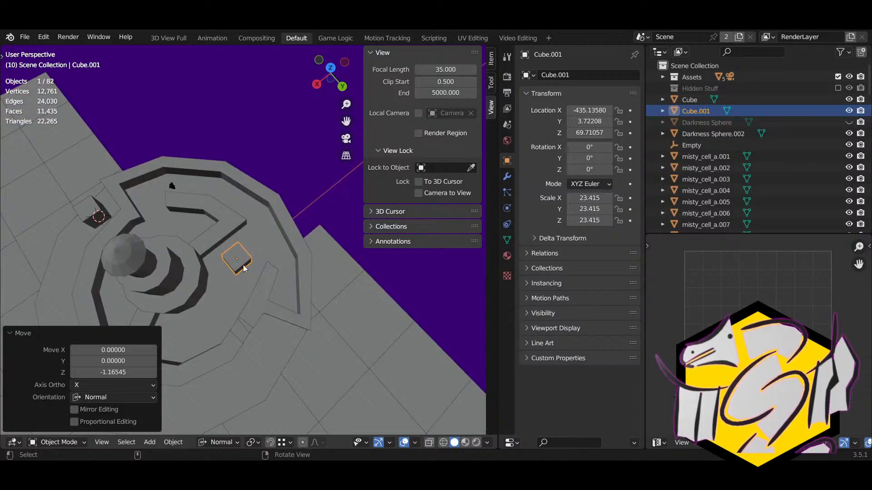
key("s")
key("Escape")
key("y")
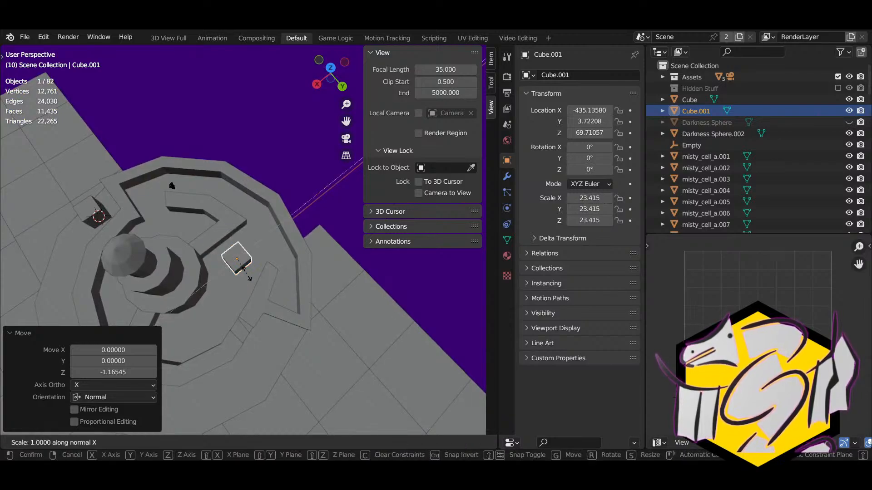
left_click(259, 293)
middle_click_drag(258, 294, 243, 272)
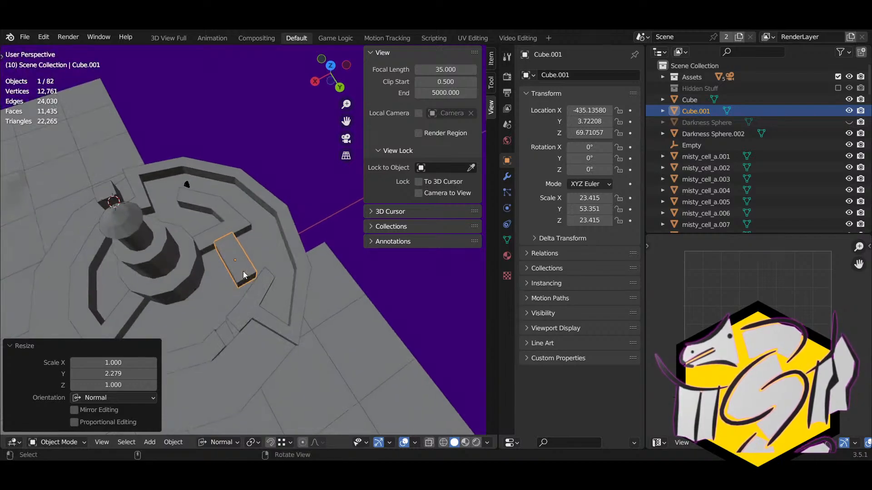
key("s")
key("y")
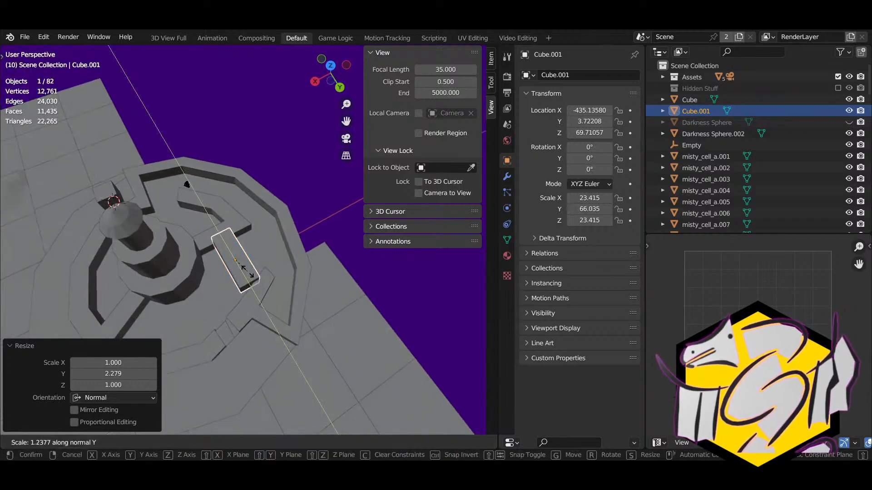
left_click(247, 271)
Step: Shift the long block 9.28337 along Y so it lies along the path
key("g")
key("y")
left_click(250, 273)
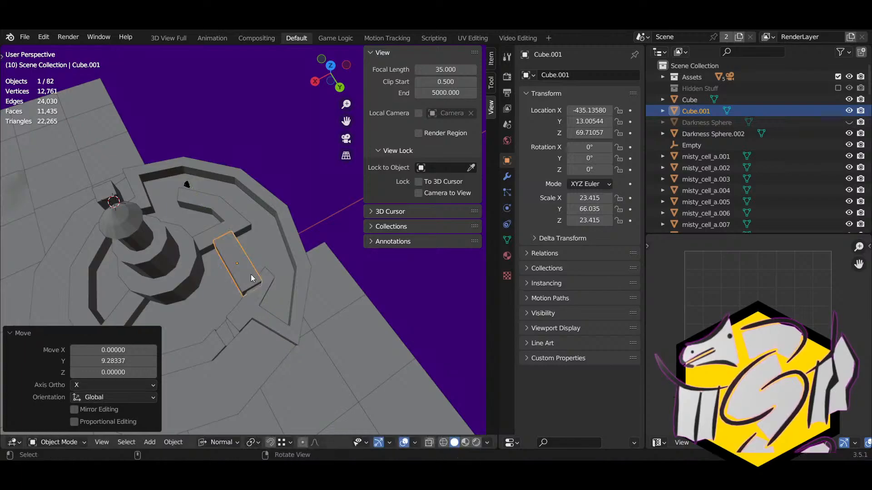
middle_click_drag(251, 274, 589, 310)
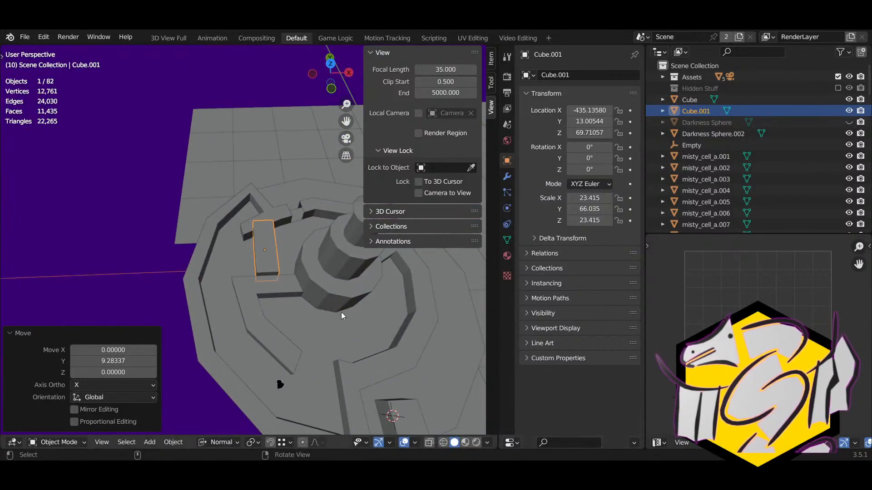
middle_click_drag(341, 314, 287, 307)
scroll(285, 267, "down", 2)
scroll(279, 264, "up", 2)
Step: Enter Edit Mode on the original Cube and try extruding two faces, then cancel
left_click(279, 264)
key("Tab")
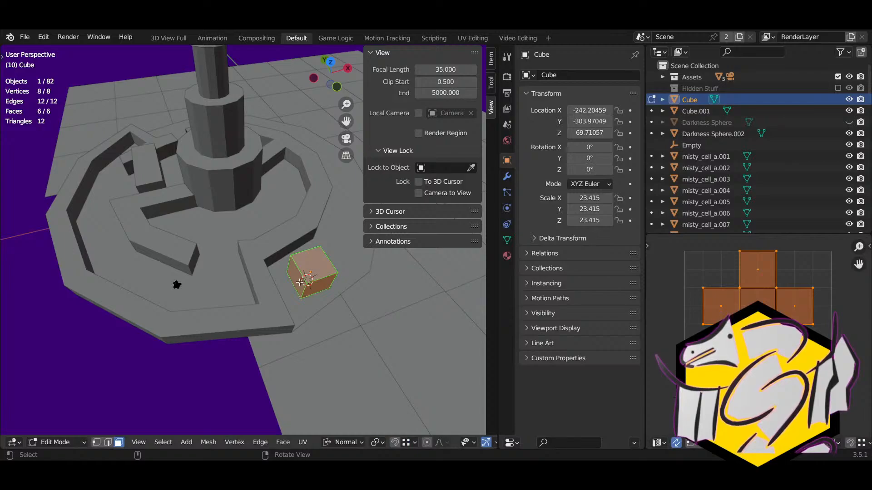
left_click(299, 282)
left_click(318, 289, "shift")
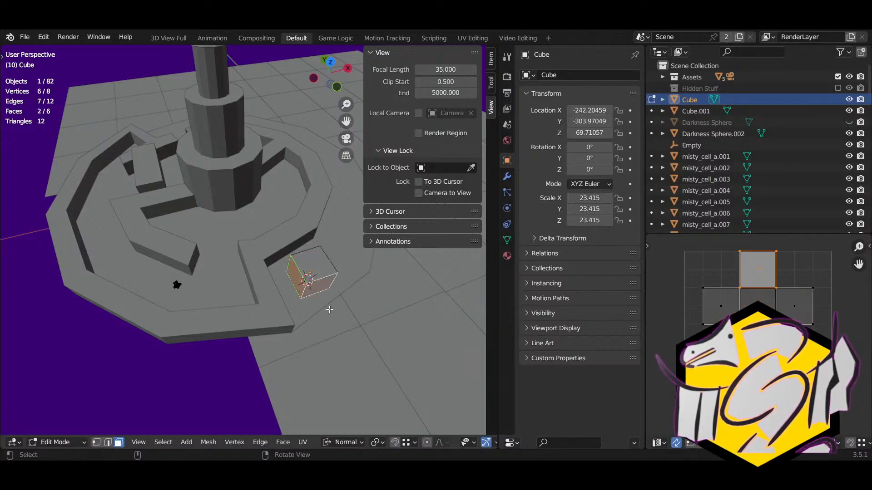
key("e")
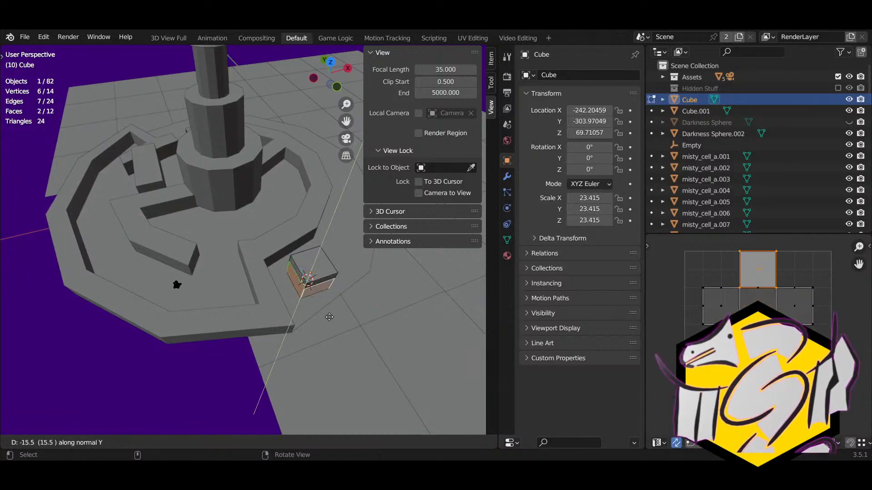
key("z")
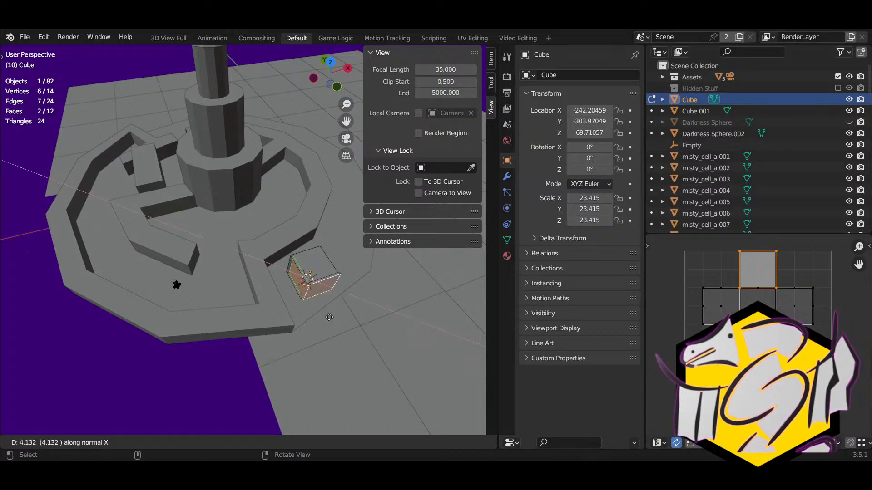
key("y")
key("y")
key("y")
right_click(329, 317)
right_click_drag(330, 317, 308, 340)
Step: Move the selected cube faces along global X and then along global Y
key("g")
key("x")
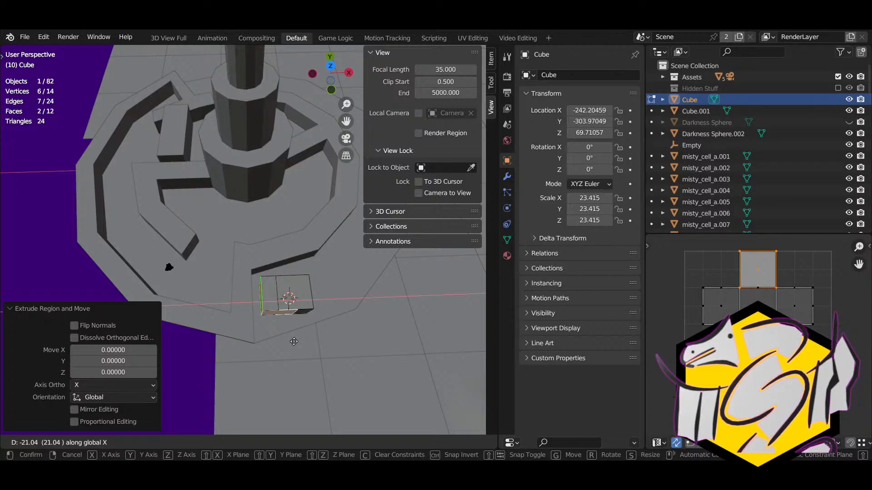
left_click(293, 341)
key("g")
key("y")
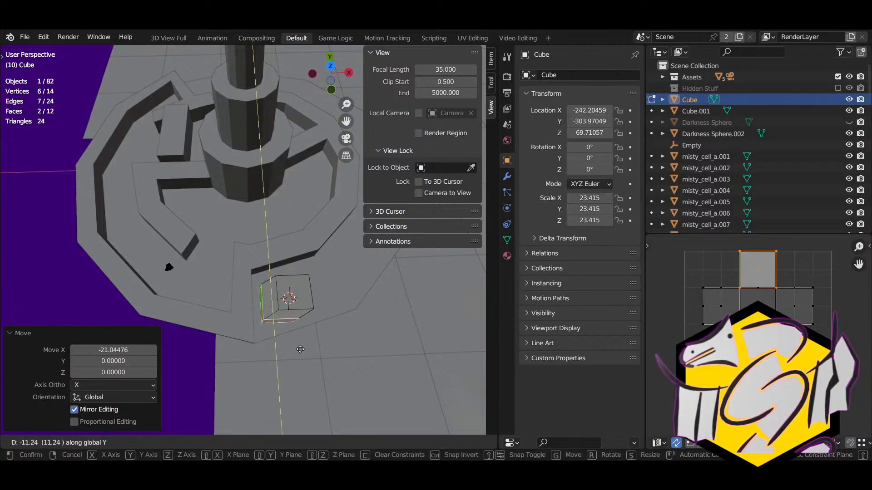
left_click(301, 353)
Step: Select two upper faces of the cube and try raising them vertically
middle_click_drag(301, 354, 166, 258)
left_click(186, 265)
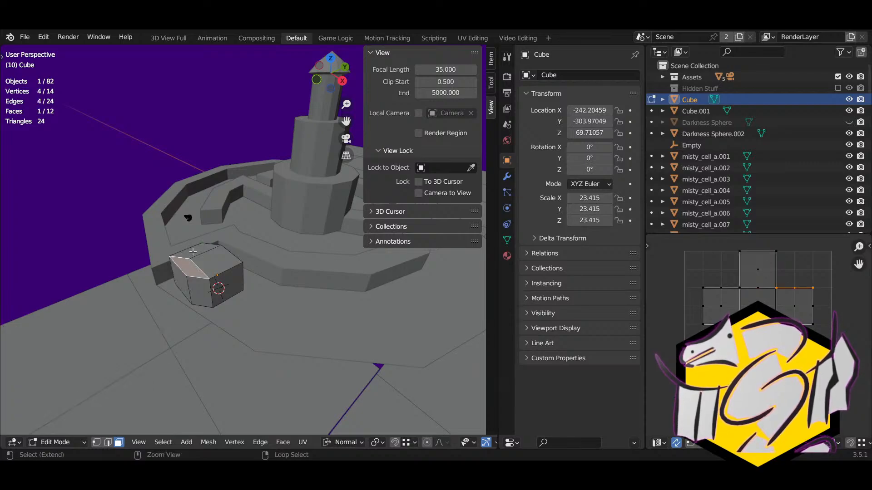
left_click(196, 251, "shift")
key("g")
key("z")
key("z")
right_click(215, 267)
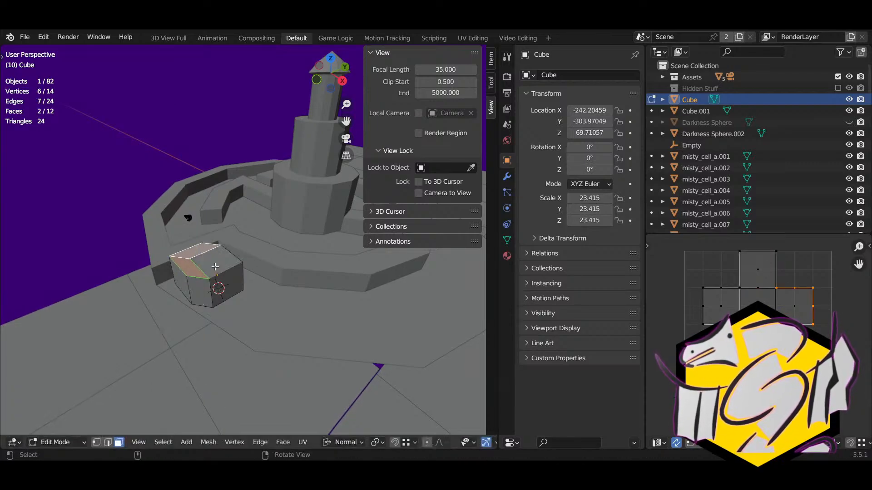
left_click(222, 275)
right_click_drag(222, 275, 191, 266)
middle_click_drag(175, 248, 280, 245)
Step: Undo the extrusion and face selection, restoring the plain box, and select all its faces
key("ctrl+z")
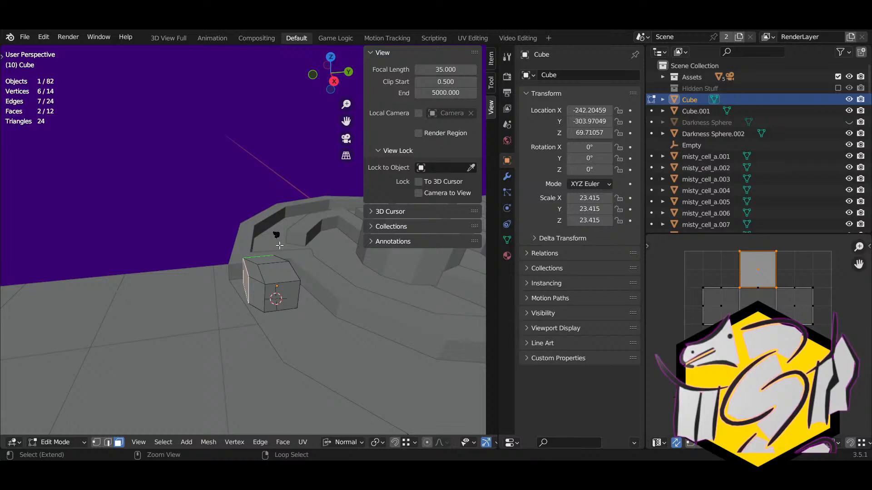
key("ctrl+z")
middle_click_drag(279, 245, 311, 285)
key("a")
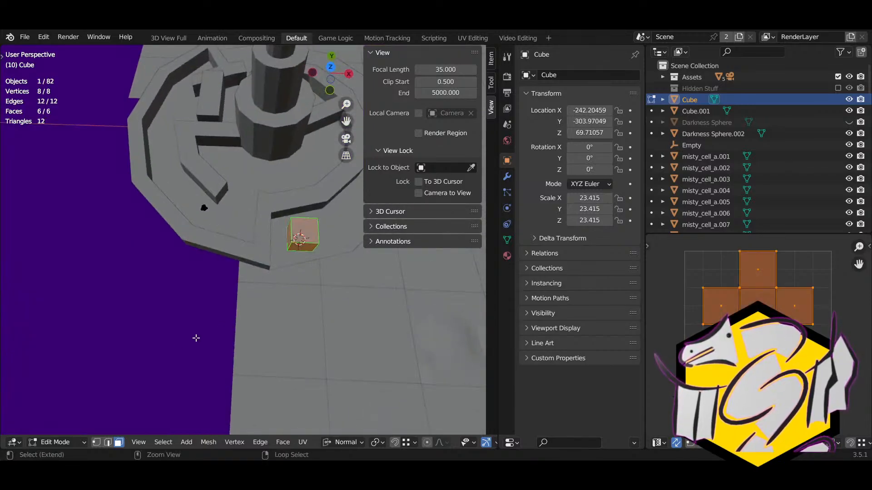
left_click(72, 442)
Step: Return to Object Mode and add a cylinder mesh to the scene
left_click(59, 431)
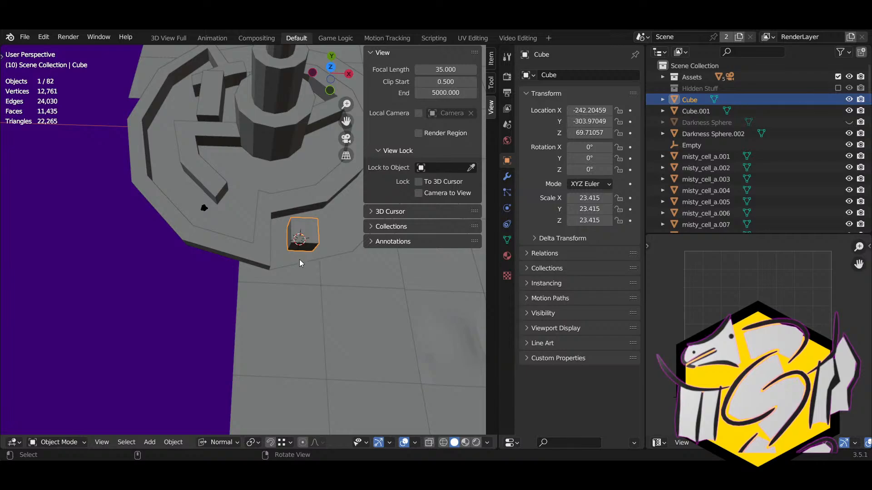
left_click(180, 439)
mouse_move(194, 394)
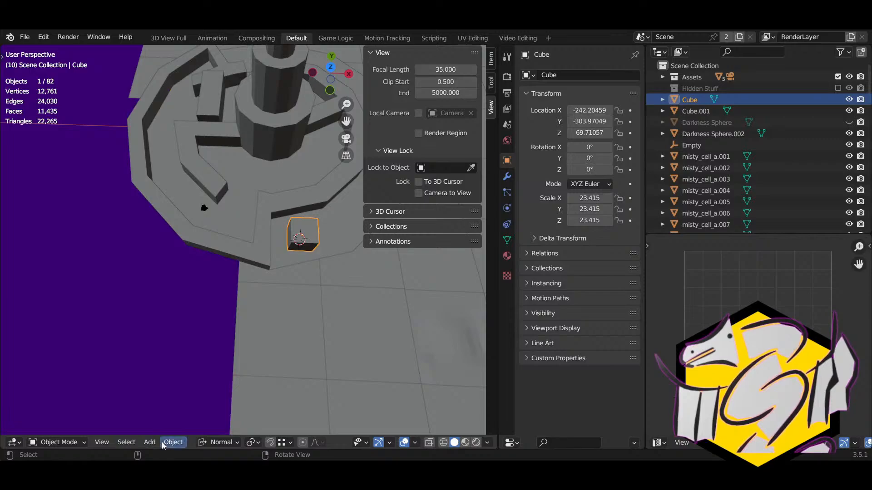
left_click(149, 442)
mouse_move(175, 430)
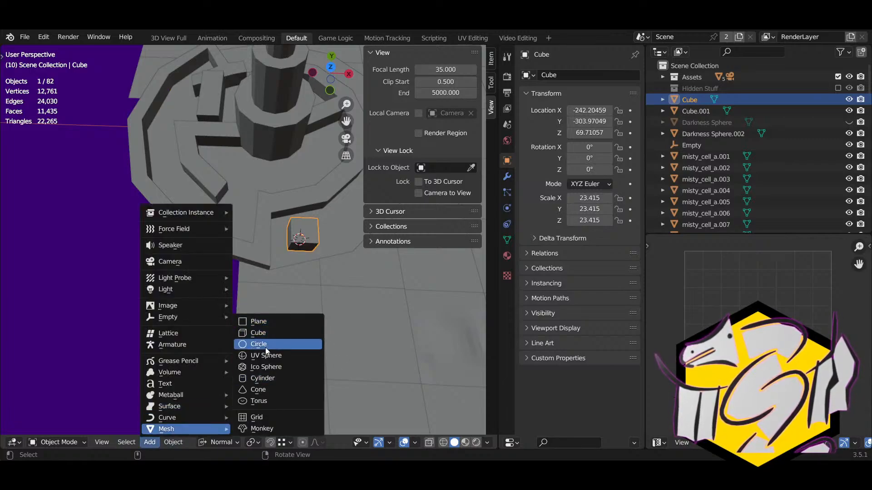
left_click(266, 377)
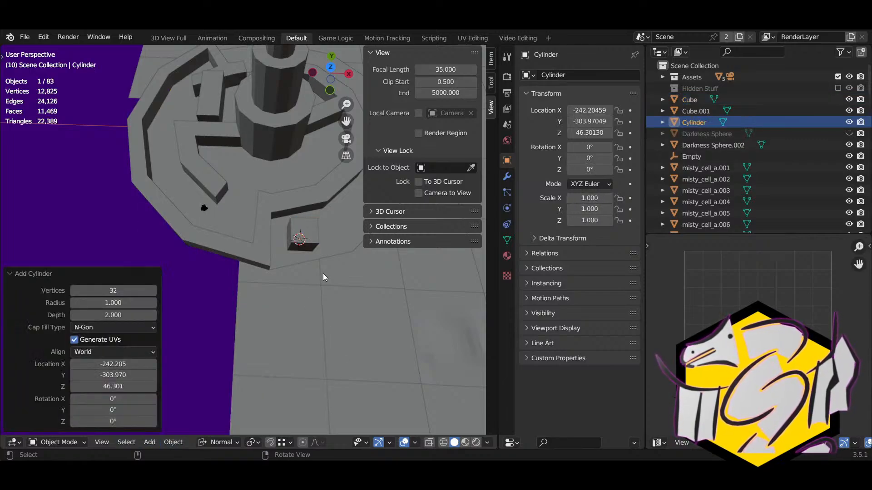
Step: Scale the cylinder to 24.582 and move it along X and up Z to 70.29086 onto the cube
key("s")
key("Return")
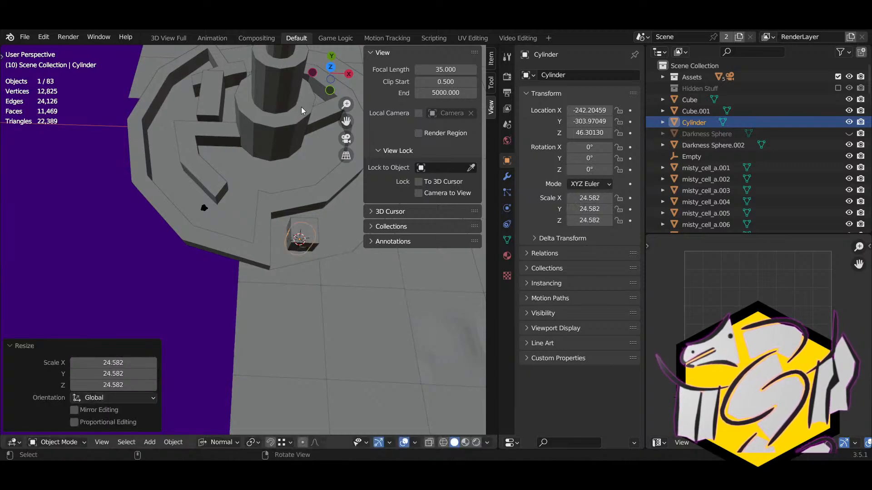
key("g")
key("x")
key("Return")
middle_click_drag(318, 199, 318, 226)
key("g")
key("z")
key("Return")
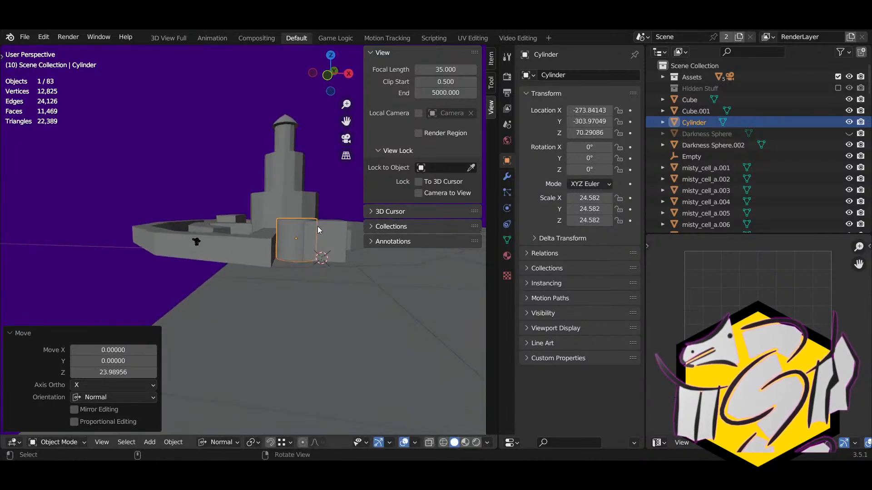
Step: Nudge the small cube slightly along Y, then put the cylinder into Edit Mode
left_click(317, 226)
right_click_drag(319, 227, 331, 278)
right_click_drag(325, 244, 277, 288)
key("g")
key("x")
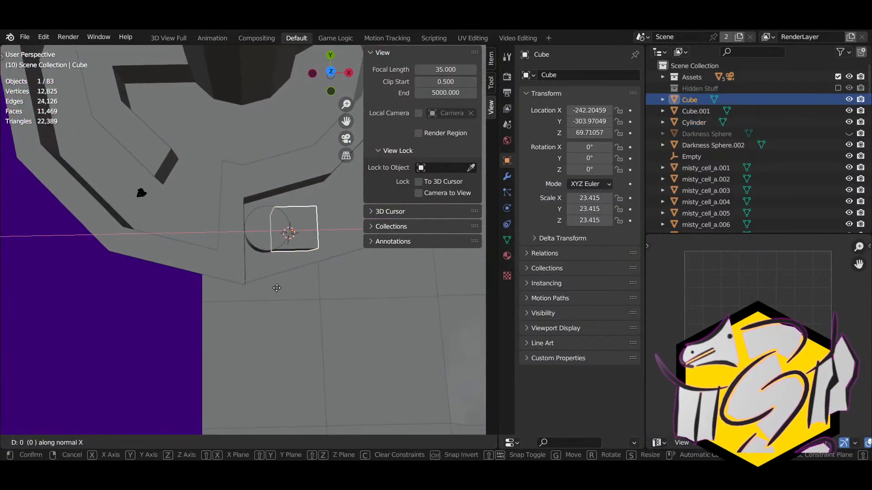
key("y")
left_click(284, 288)
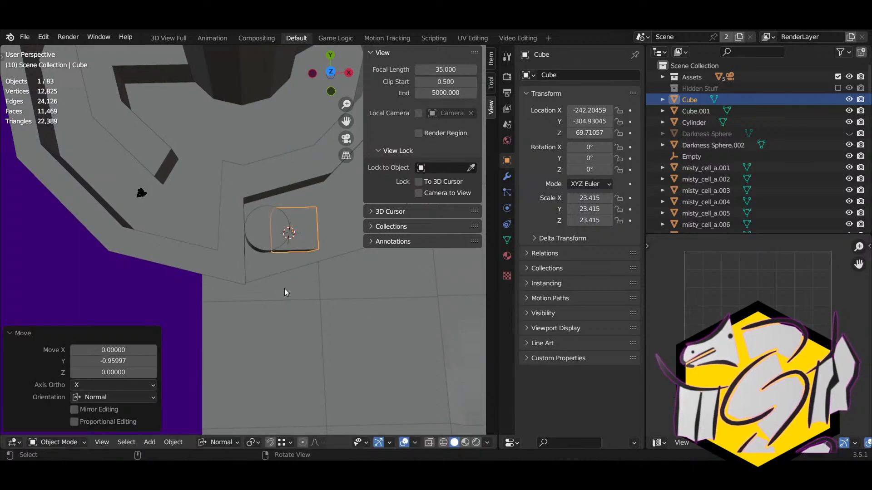
left_click(262, 232)
middle_click_drag(261, 232, 270, 227)
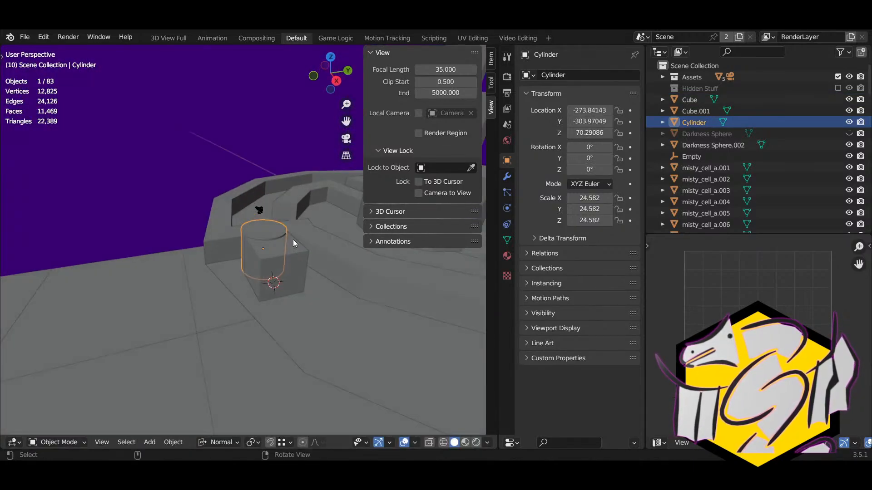
key("Tab")
Step: Extrude and scale the cylinder's top face into the first tapered tiers, raising the top
left_click(269, 227)
key("e")
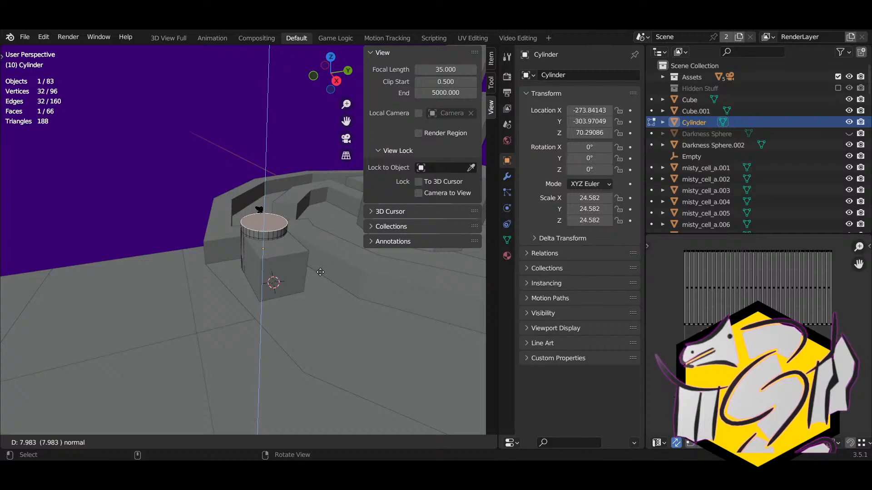
left_click(319, 266)
key("s")
left_click(308, 250)
key("e")
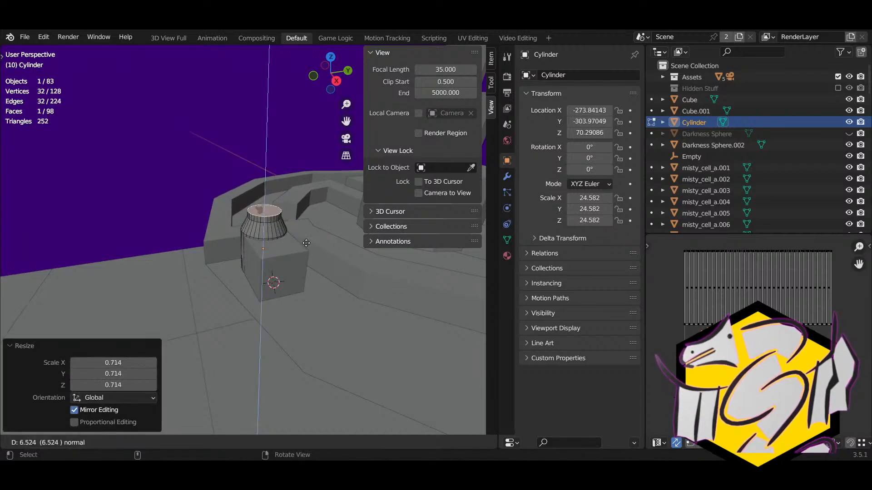
left_click(340, 234)
key("e")
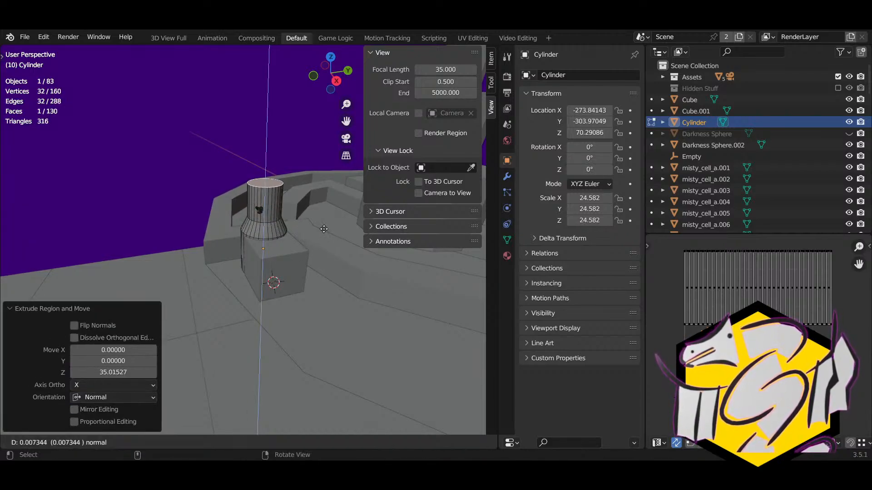
key("s")
left_click(335, 243)
key("g")
key("z")
key("z")
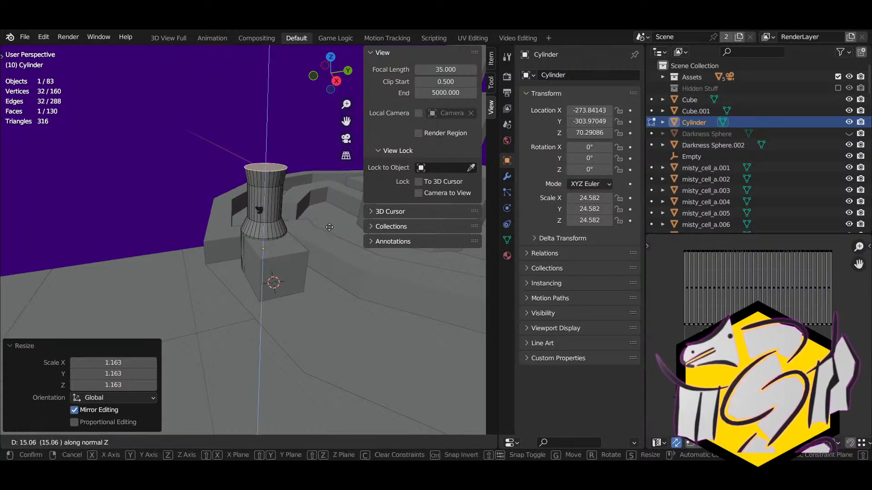
left_click(327, 218)
Step: Extrude the top face, narrow it to 0.748, then extrude and flare it out to 1.268
key("e")
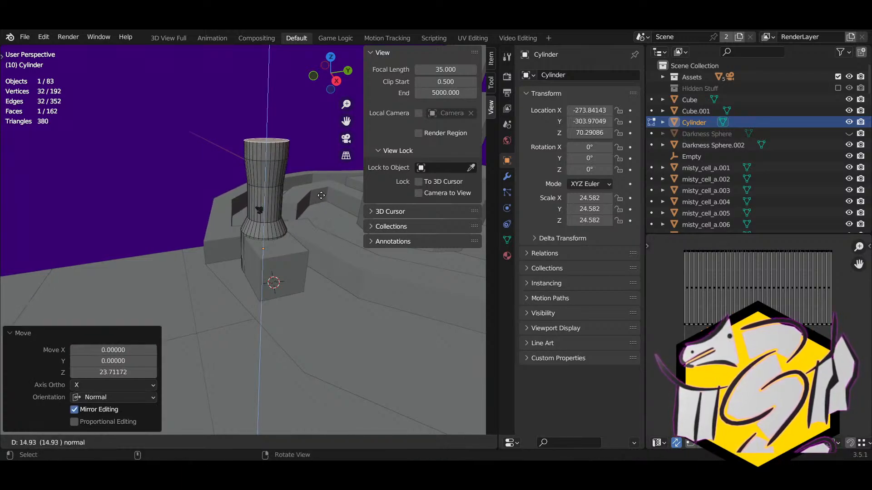
left_click(321, 195)
key("s")
left_click(316, 175)
key("e")
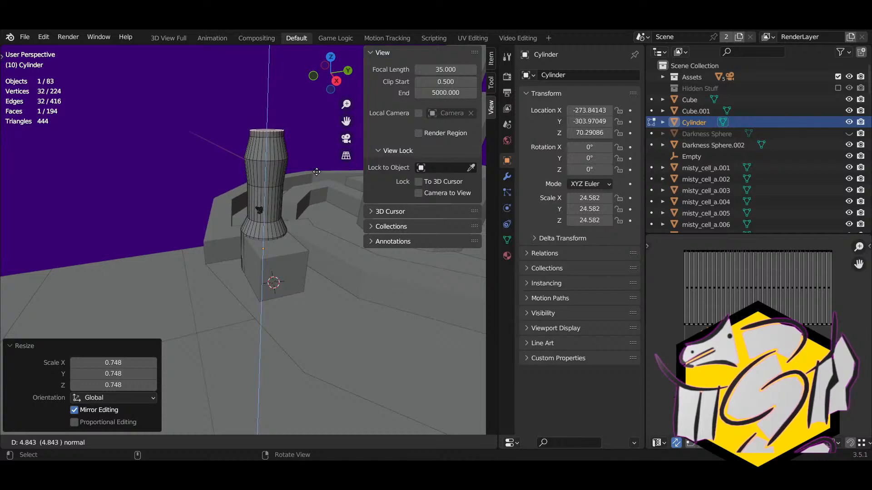
left_click(316, 172)
key("s")
left_click(330, 181)
key("g")
key("z")
key("z")
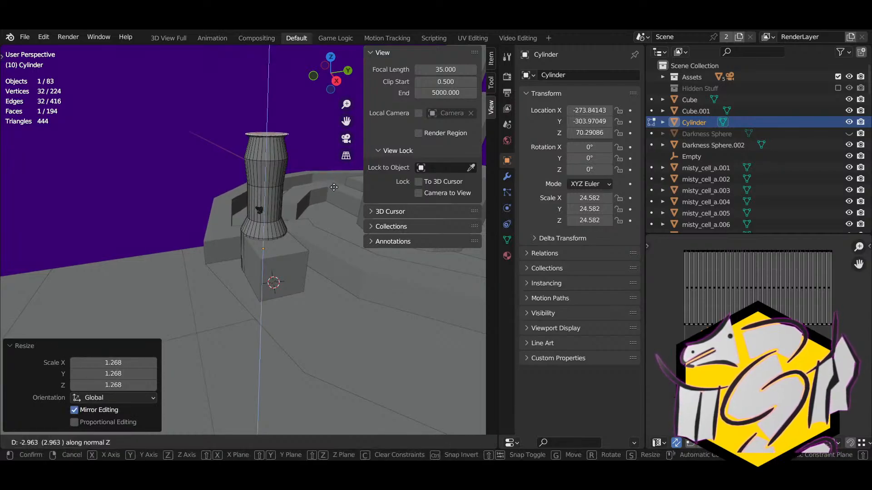
left_click(334, 186)
Step: Add two more extruded tiers, the last scaled to 0.772, and split off the top face
key("e")
left_click(330, 169)
key("s")
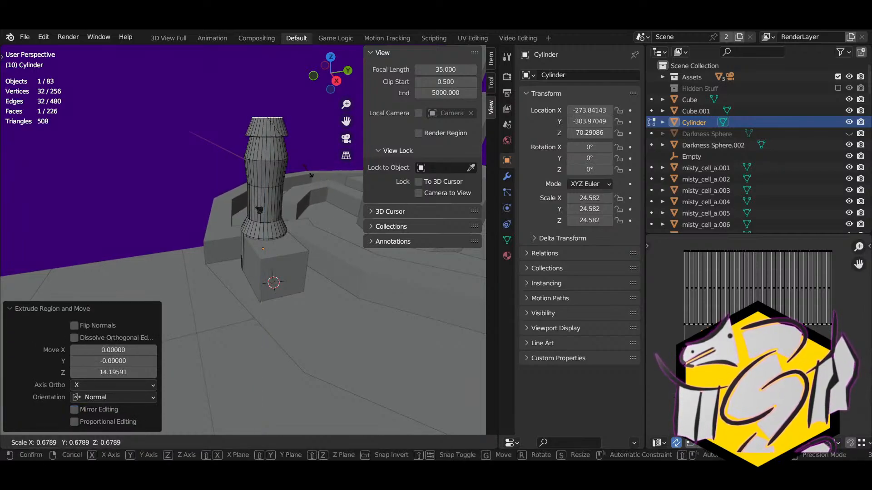
left_click(294, 153)
key("e")
left_click(313, 167)
key("s")
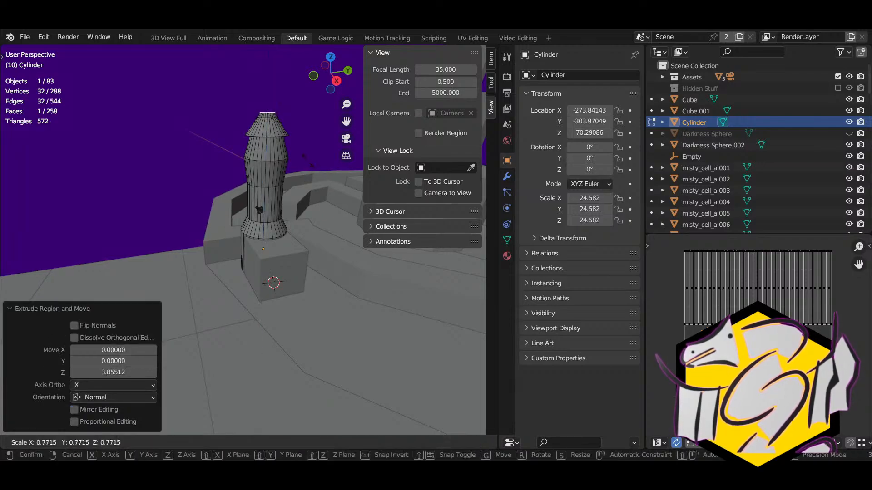
left_click(309, 164)
key("y")
left_click(308, 163)
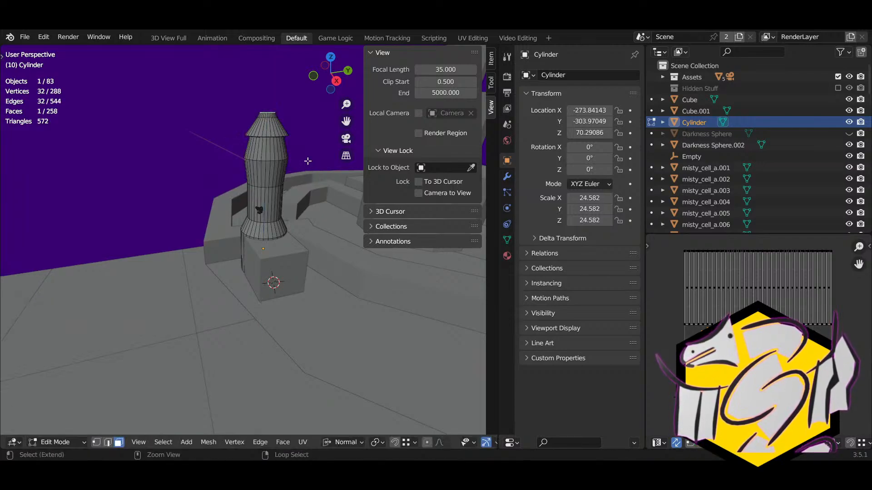
Step: Edge-slide the top edge ring down the tower and scale it to 0.823
key("alt+z")
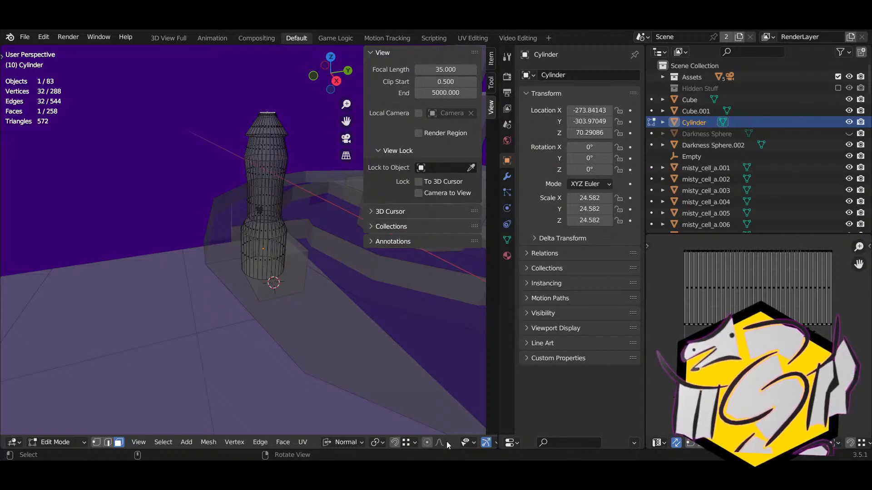
scroll(447, 442, "down", 5)
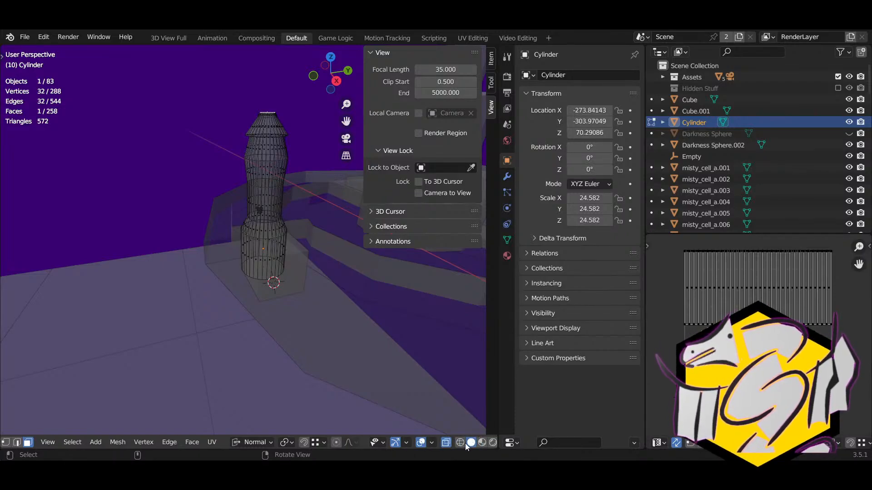
key("alt+z")
right_click_drag(263, 252, 453, 403, "shift")
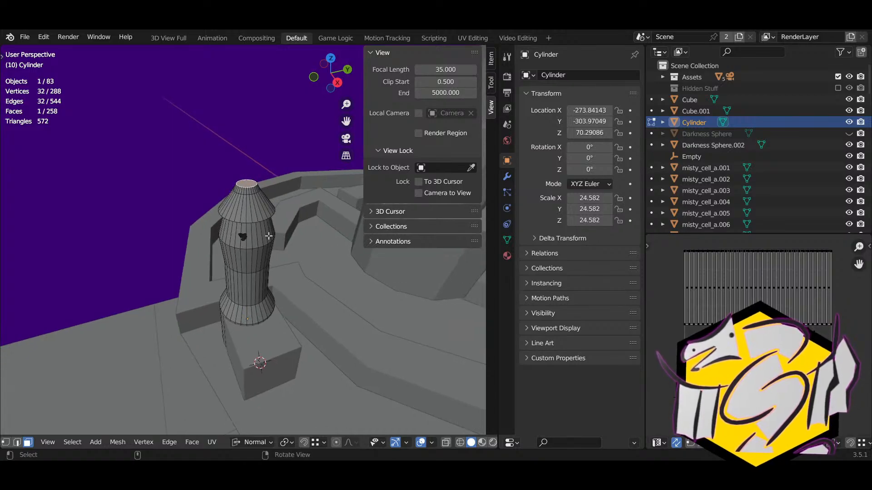
middle_click_drag(268, 236, 254, 197)
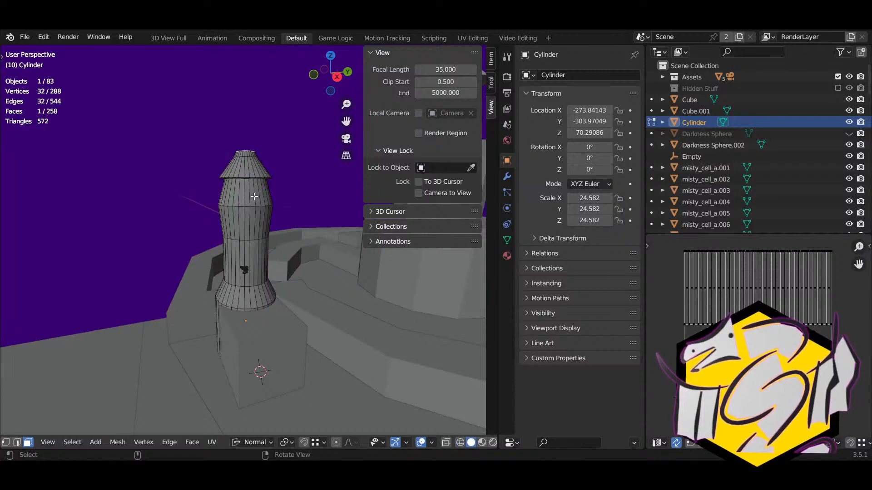
scroll(267, 168, "up", 4)
key("2")
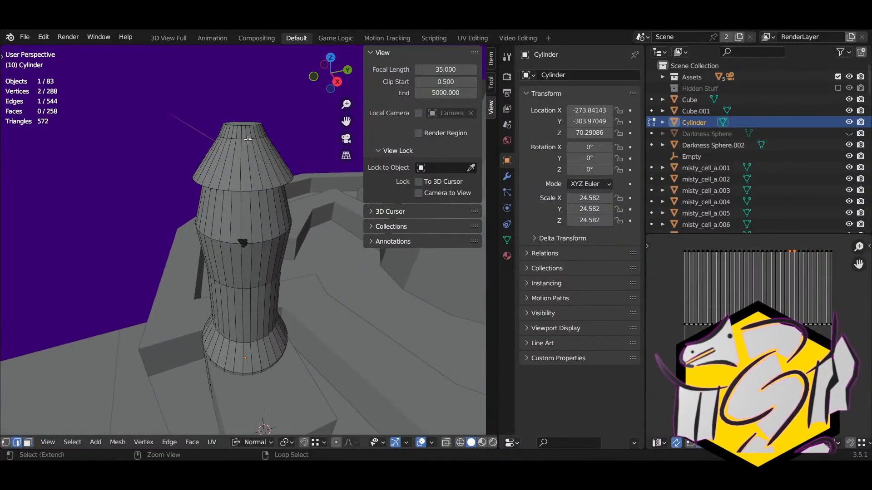
right_click(247, 140, "alt")
right_click_drag(286, 158, 281, 146)
key("g")
key("g")
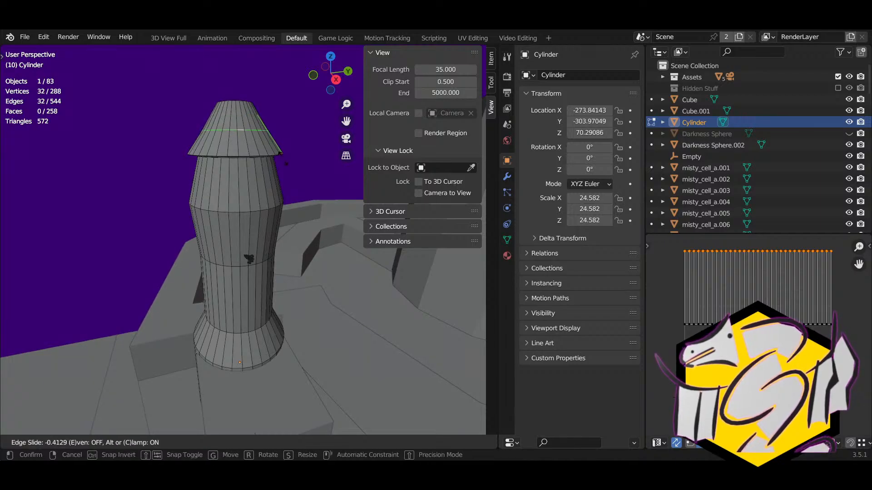
left_click(286, 163)
key("s")
left_click(279, 156)
middle_click_drag(279, 156, 276, 175)
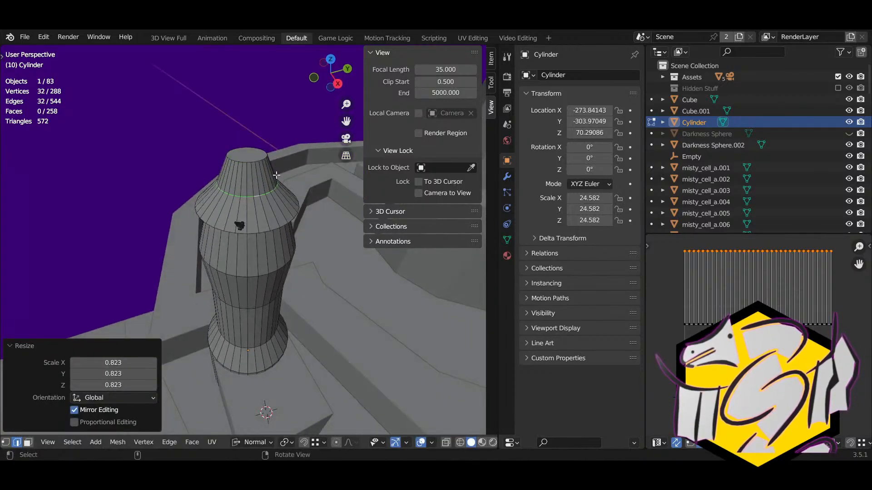
Step: Extrude the tower top once more and merge it at center into a pointed cone roof
left_click(245, 153)
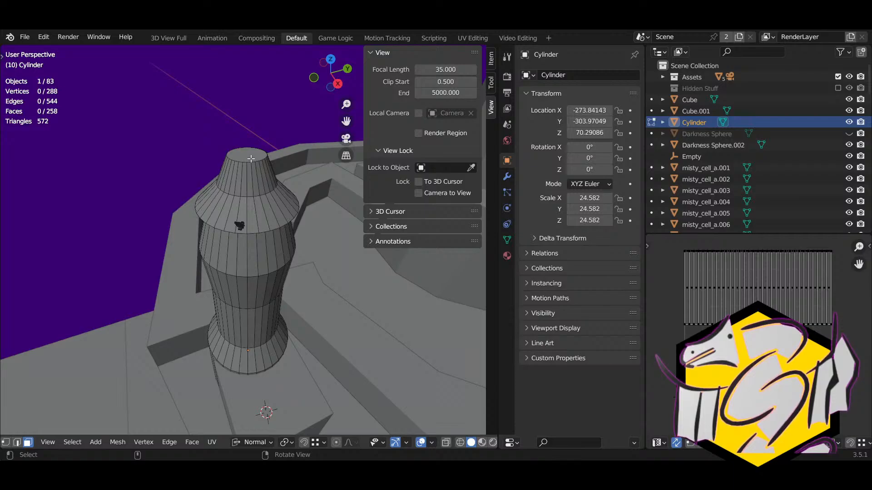
key("e")
left_click(315, 230)
key("alt+m")
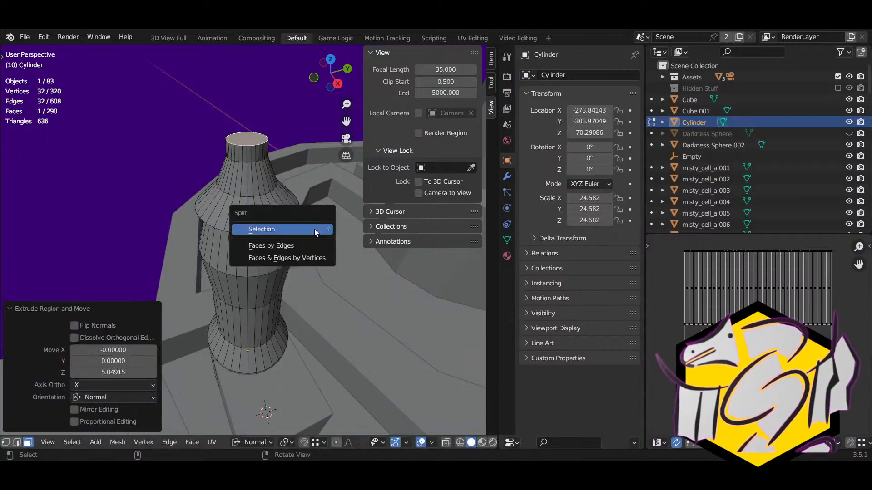
key("m")
left_click(322, 198)
Step: Shrink the edge ring near the cone tip and leave Edit Mode to view the whole castle
middle_click_drag(285, 228, 302, 221)
key("2")
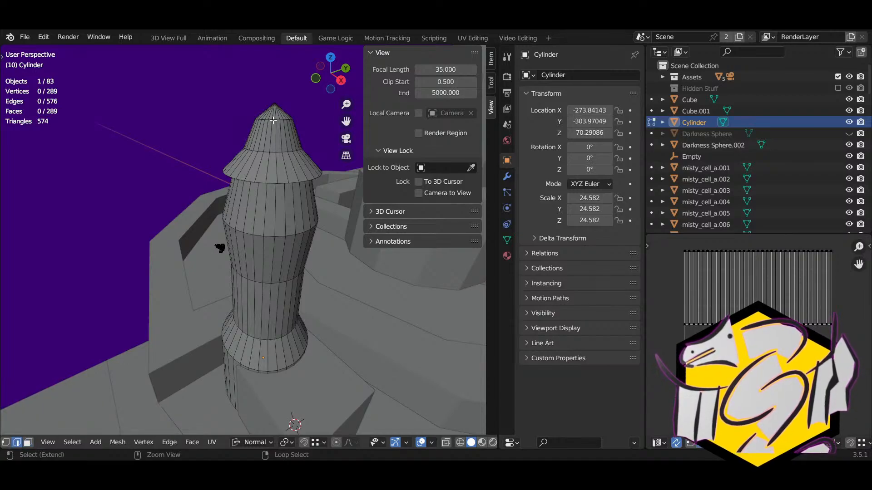
left_click(273, 120, "alt")
key("s")
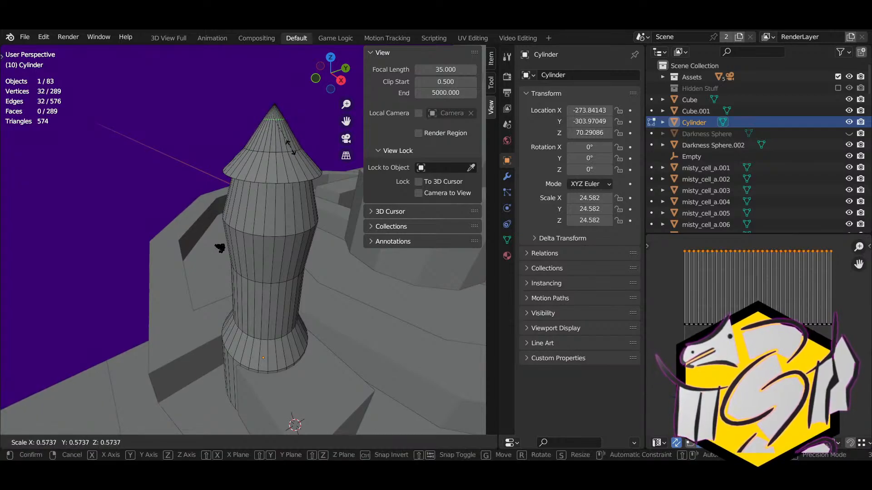
left_click(291, 147)
key("Tab")
scroll(278, 225, "down", 4)
right_click_drag(205, 286, 385, 302)
scroll(385, 302, "down", 1)
left_click(385, 302)
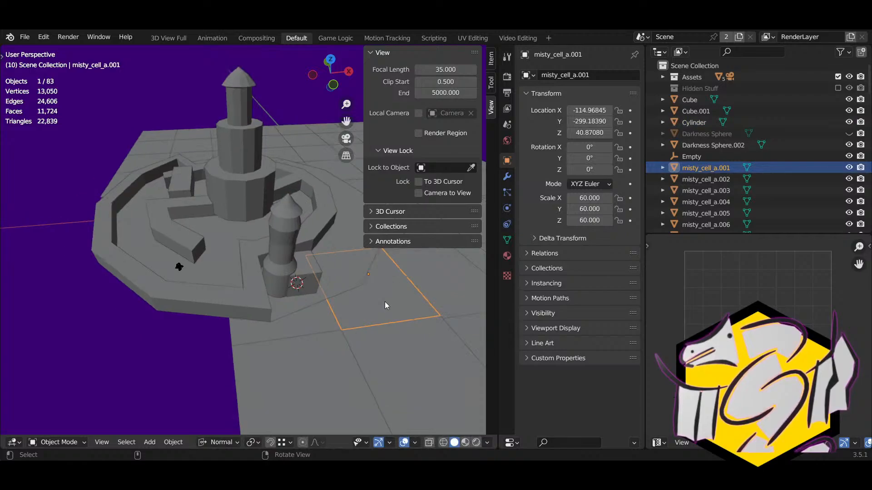
middle_click_drag(385, 305, 189, 259)
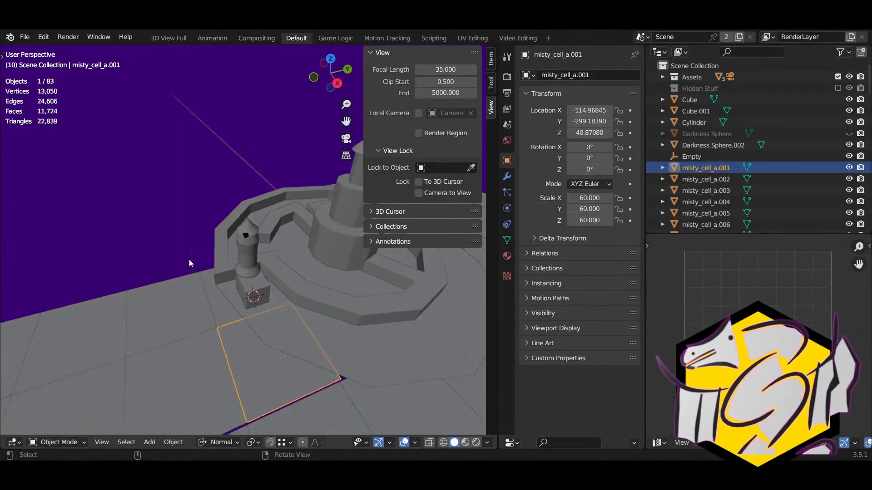
Step: In the small tower's edit mode with X-ray on, paint-select its roof faces
left_click(157, 215)
middle_click_drag(158, 216, 326, 222)
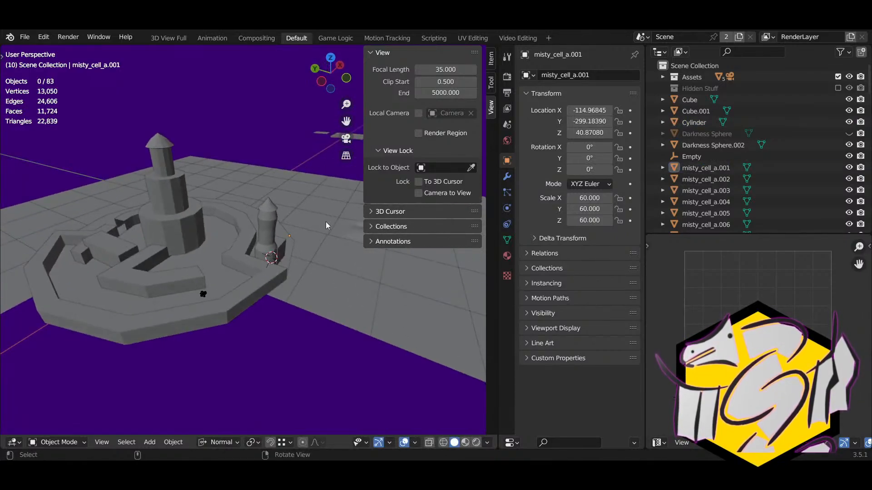
right_click_drag(253, 236, 204, 229, "shift")
left_click(328, 189)
key("Tab")
scroll(210, 220, "up", 2)
key("alt+z")
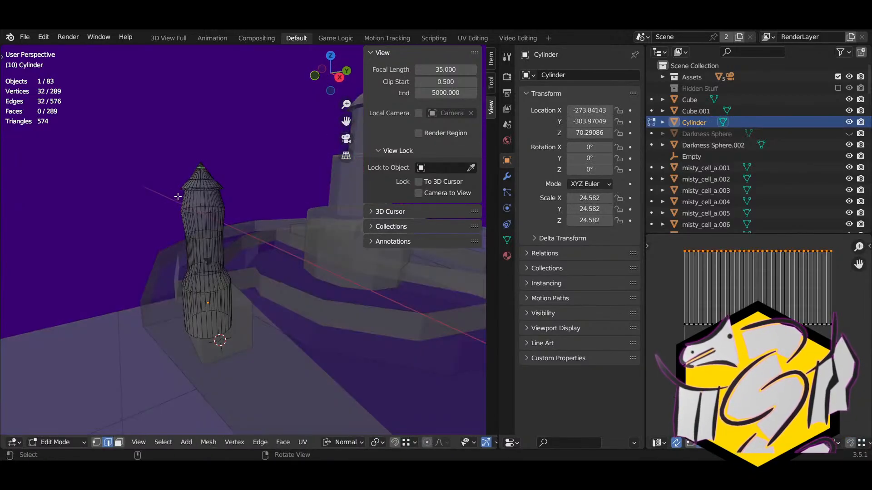
key("3")
key("c")
left_click_drag(197, 179, 206, 176)
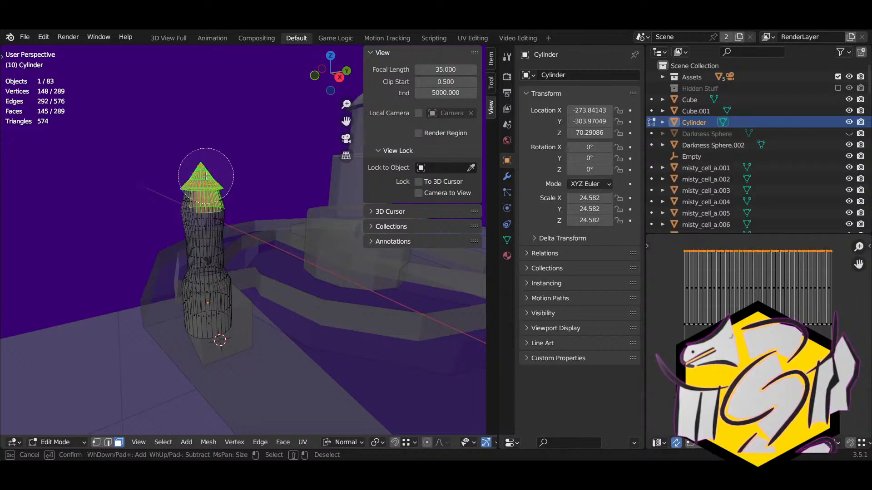
key("Escape")
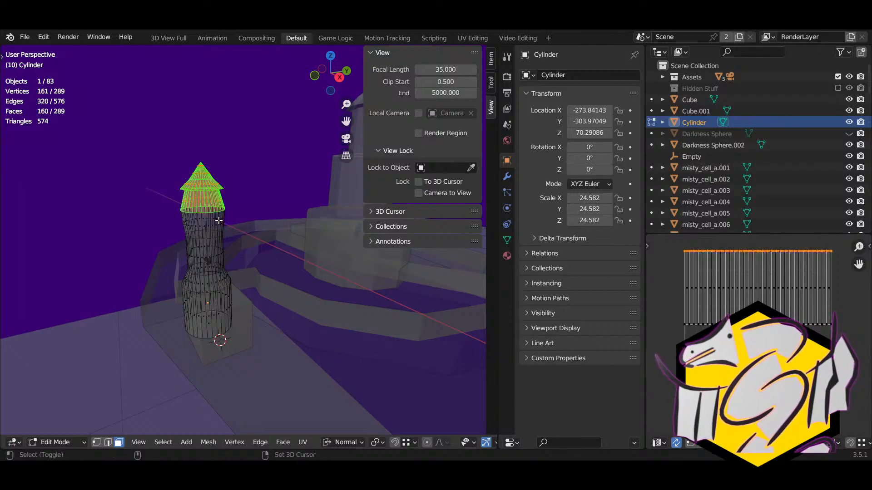
Step: Duplicate the roof faces and separate them into their own cone object, X-ray off
key("shift+d")
left_click(103, 226)
key("p")
left_click(116, 226)
key("Tab")
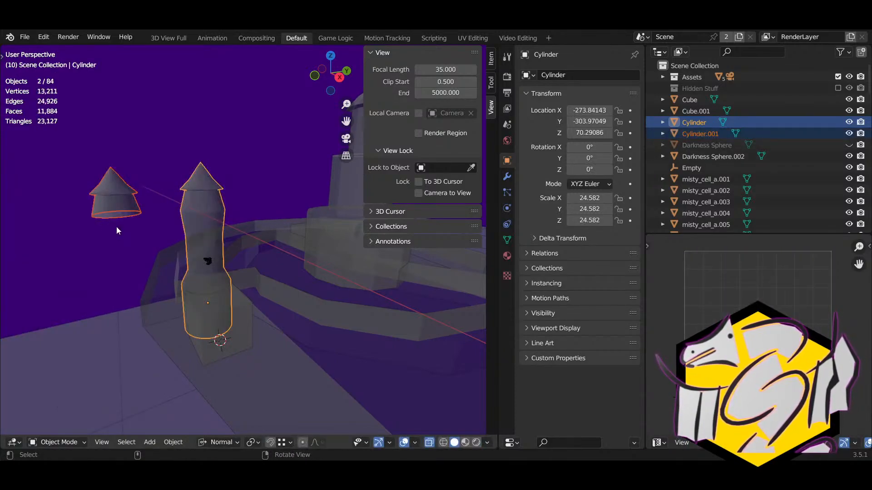
key("alt+z")
Step: Move the separated roof cone down onto the castle wall's corner
left_click(135, 217)
middle_click_drag(135, 217, 263, 286)
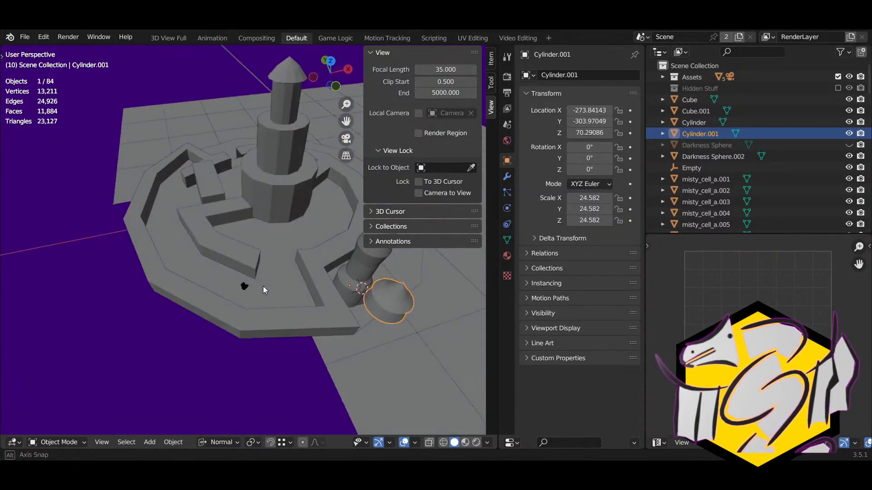
key("g")
left_click(232, 247)
middle_click_drag(232, 246, 159, 237)
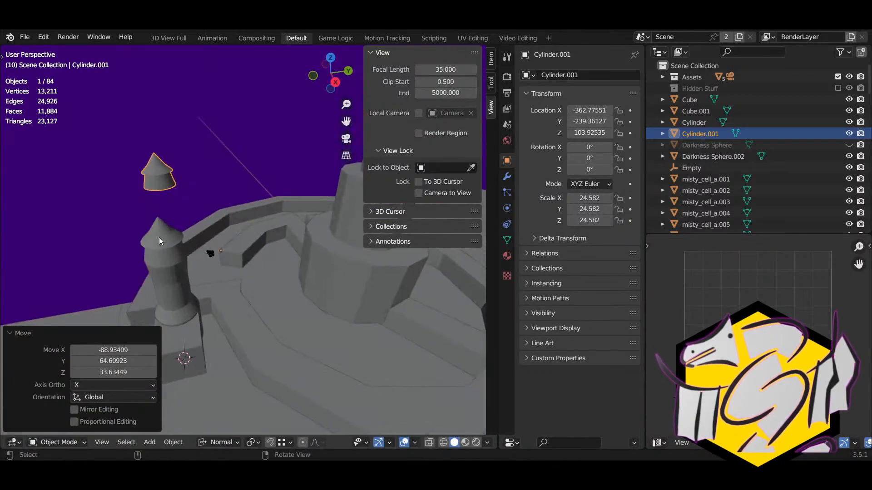
key("g")
left_click(232, 319)
middle_click_drag(231, 318, 230, 252)
key("g")
left_click(282, 298)
key("g")
left_click(330, 288)
Step: Duplicate the cone and set the copy on another part of the wall
key("shift+d")
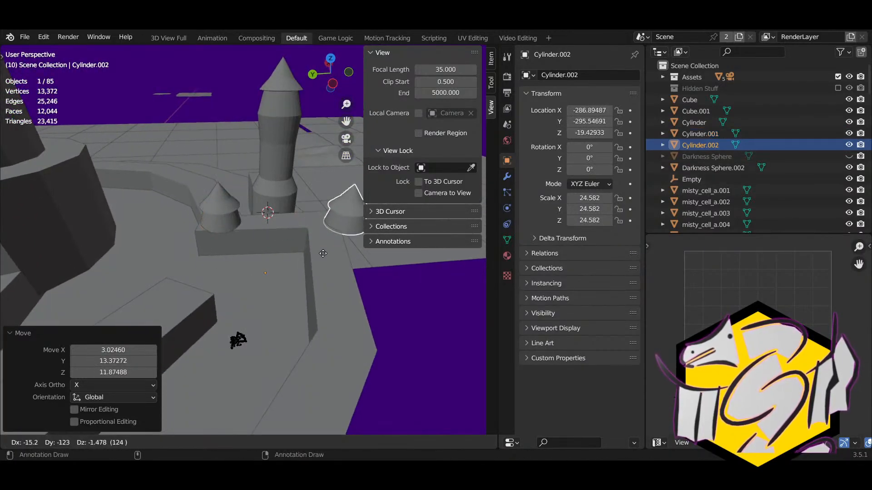
left_click(307, 249)
middle_click_drag(307, 249, 293, 267)
key("g")
left_click(164, 245)
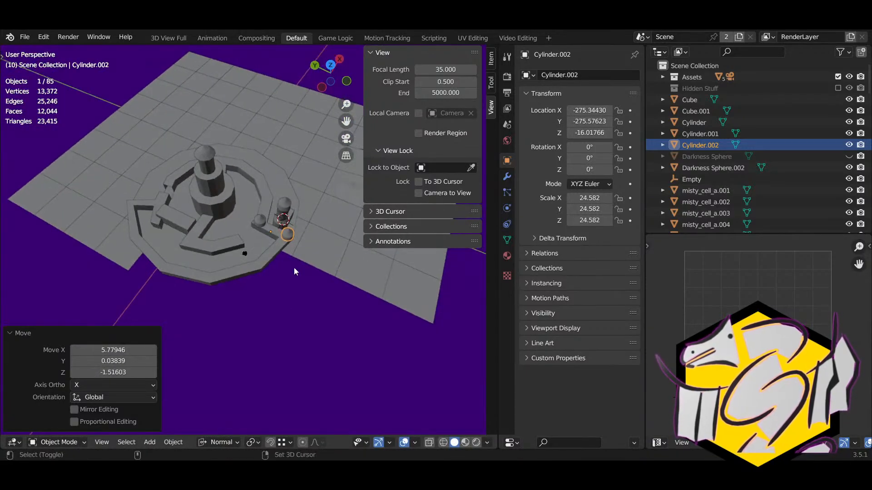
Step: Duplicate the cone turret as Cylinder.003 and frame it in the view
key("shift+d")
left_click(154, 239)
key("KP_Decimal")
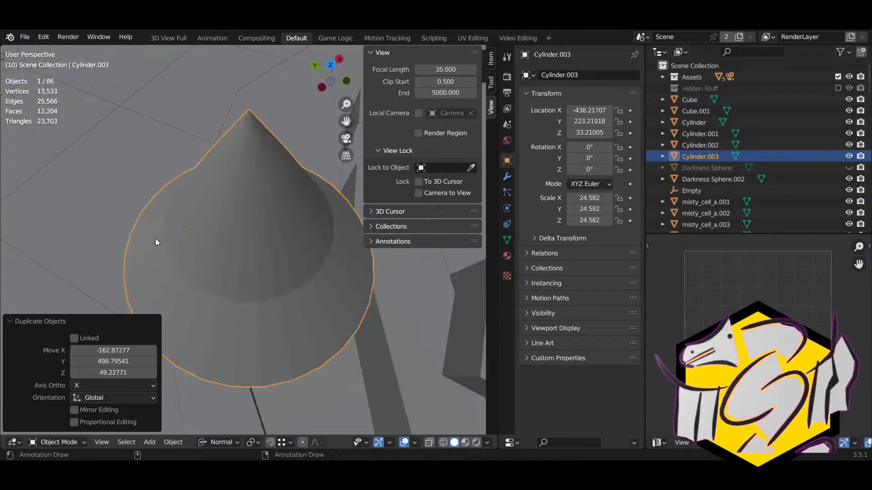
middle_click_drag(155, 238, 347, 247)
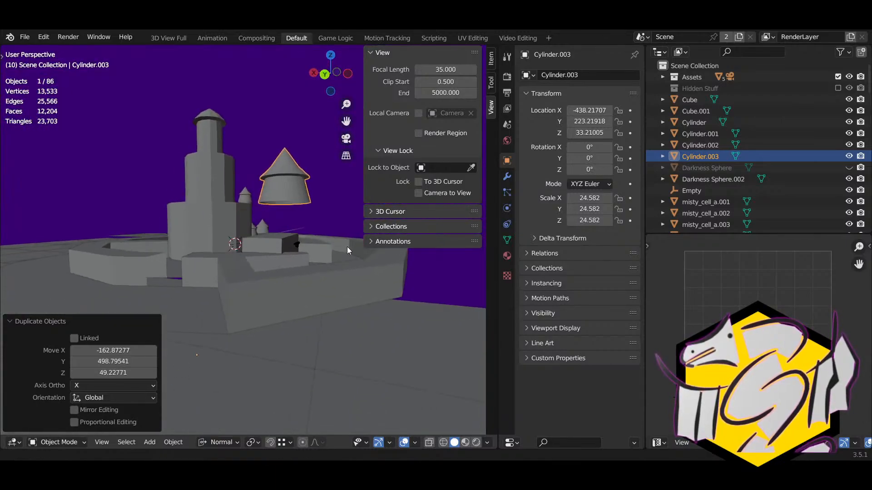
Step: Lower Cylinder.003 onto the ring wall near the central tower
key("g")
left_click(307, 355)
middle_click_drag(307, 355, 291, 272)
key("g")
left_click(318, 236)
middle_click_drag(318, 235, 276, 250)
scroll(258, 274, "down", 6)
Step: Duplicate it as Cylinder.004 and position it on the wall, raising it along Z
key("shift+d")
left_click(170, 296)
middle_click_drag(169, 296, 213, 251)
scroll(338, 269, "up", 4)
key("g")
left_click(386, 236)
key("g")
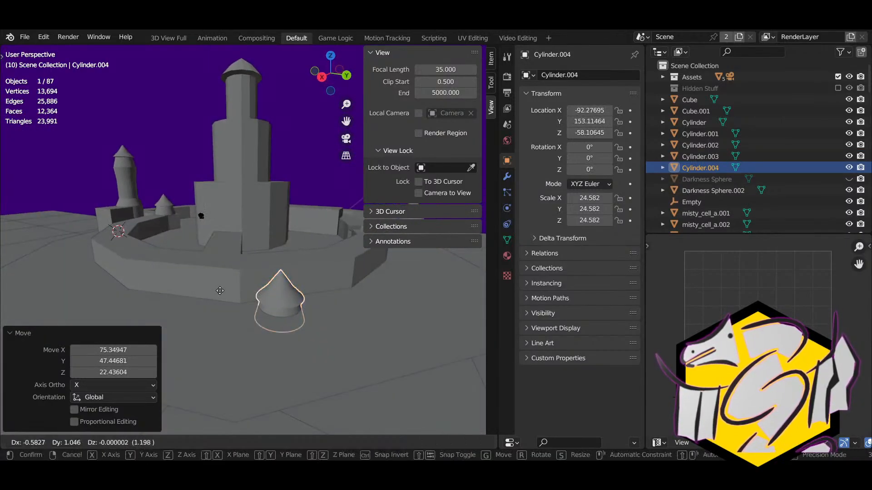
left_click(278, 325)
middle_click_drag(278, 326, 318, 349)
key("g")
key("z")
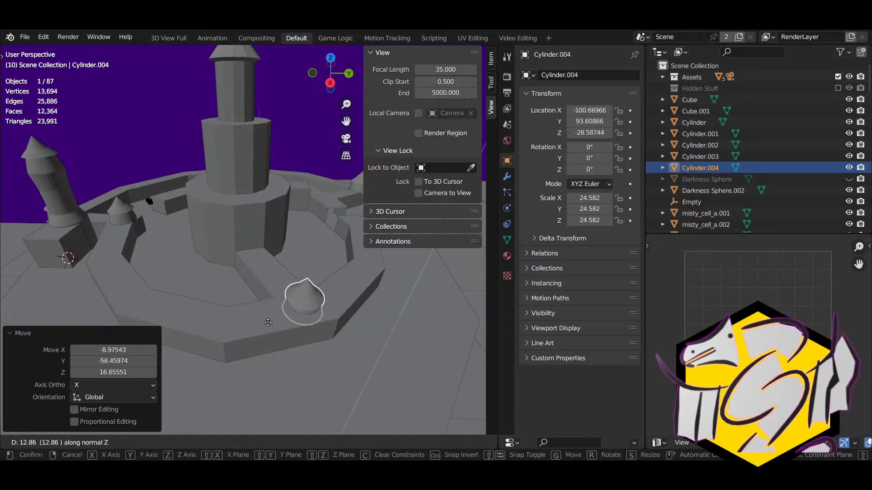
left_click(272, 321)
middle_click_drag(241, 318, 235, 309)
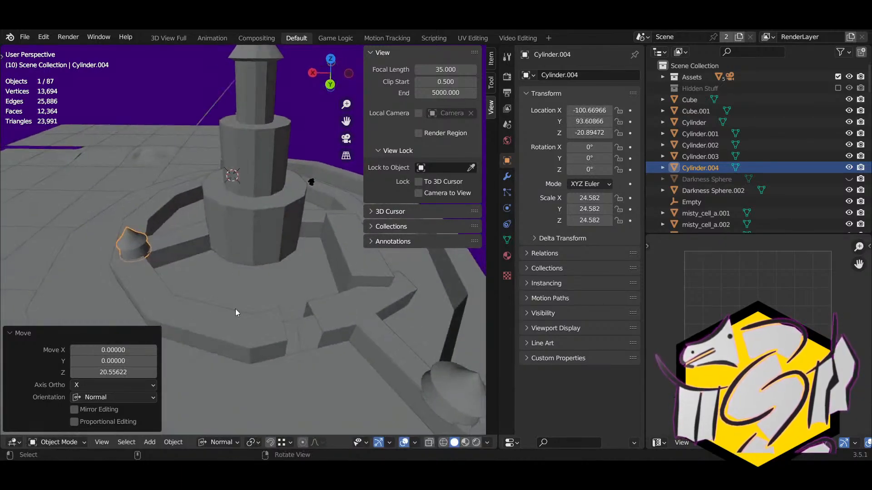
Step: Duplicate another copy as Cylinder.005 and place it on a wall corner
key("shift+d")
left_click(2, 318)
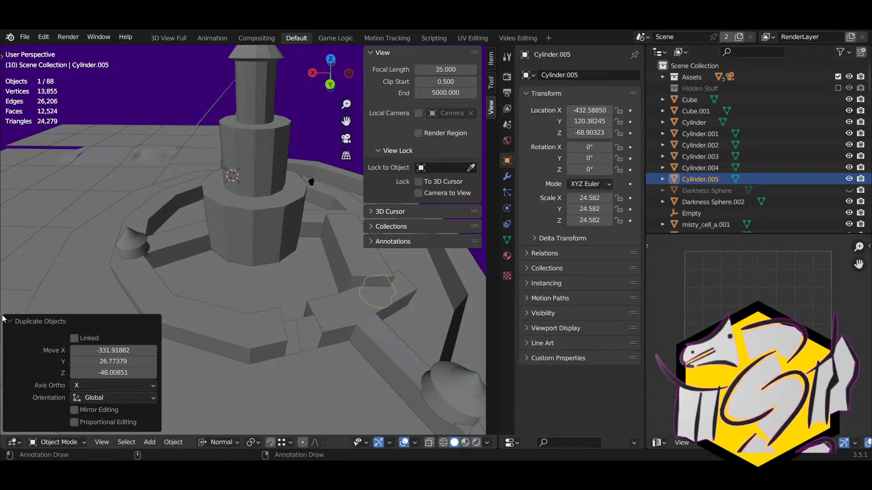
middle_click_drag(207, 291, 229, 291)
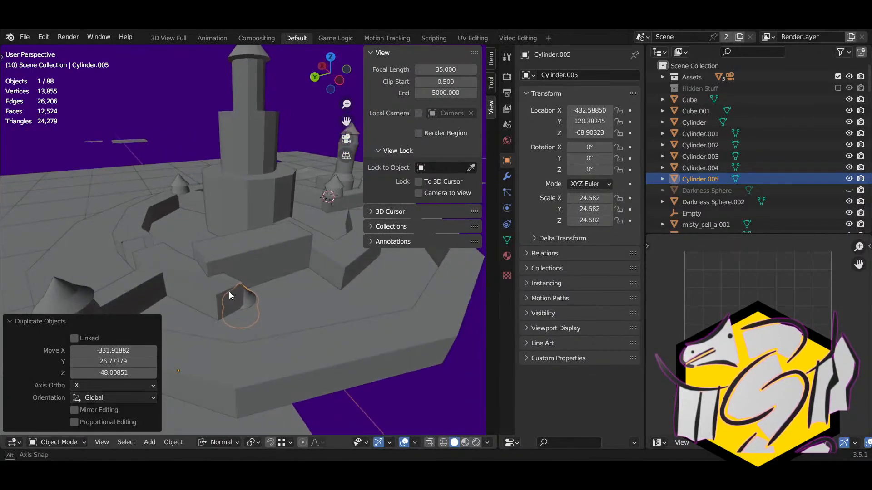
key("g")
left_click(182, 256)
middle_click_drag(182, 257, 217, 272)
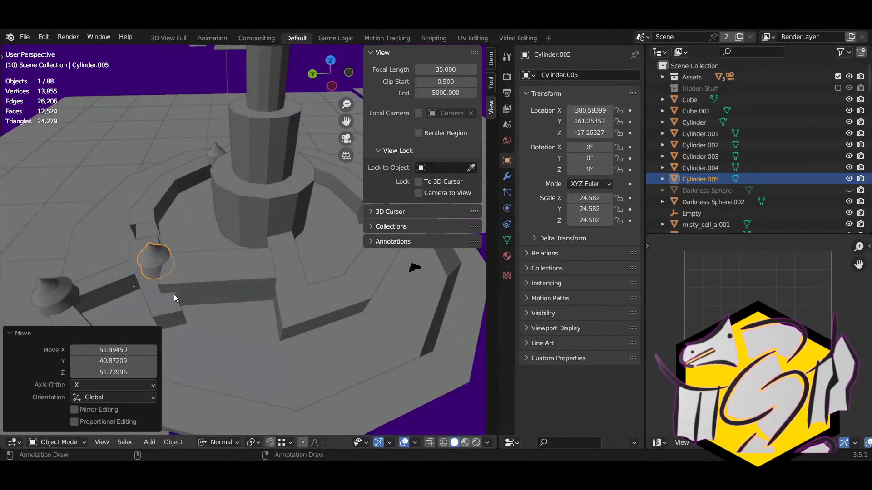
Step: Add Cylinder.006 on the inner wall and orbit around the whole castle
key("shift+d")
left_click(273, 290)
middle_click_drag(272, 290, 19, 275)
scroll(27, 278, "down", 4)
mouse_move(80, 282)
middle_mouse_down()
mouse_move(183, 236)
mouse_move(221, 333)
middle_mouse_up()
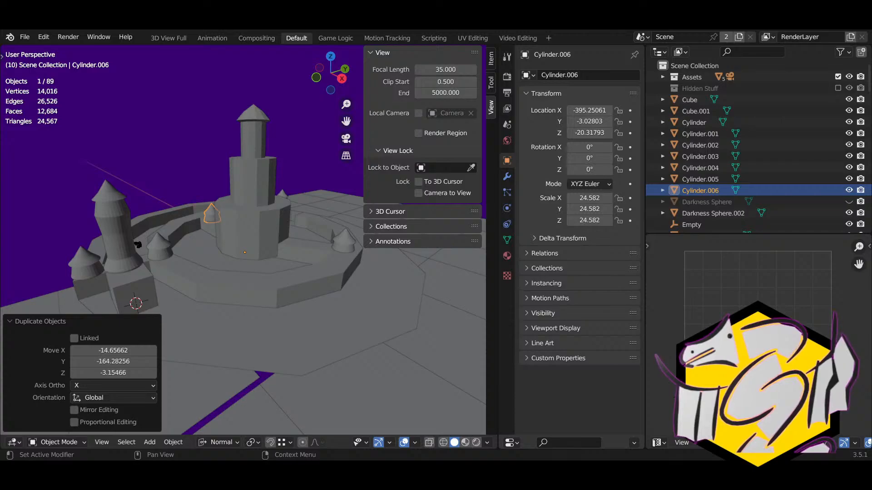
middle_click_drag(236, 340, 343, 318)
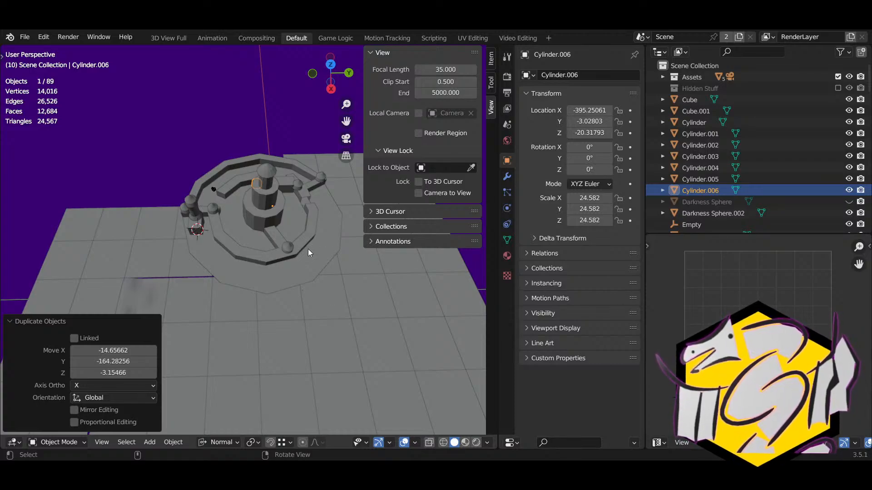
scroll(295, 261, "up", 2)
Step: Select the Walls object, undoing a trial circle selection
left_click(237, 342)
mouse_move(266, 326)
middle_mouse_down()
mouse_move(234, 316)
mouse_move(277, 264)
mouse_move(161, 232)
middle_mouse_up()
key("c")
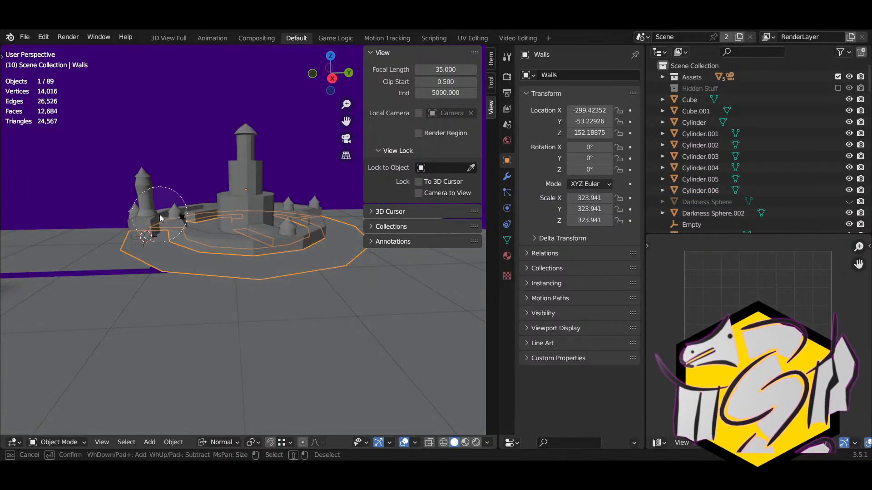
left_click_drag(159, 214, 175, 216)
key("Escape")
middle_click_drag(185, 216, 177, 287)
key("ctrl+z")
Step: Add turrets Cylinder.001–.006 and Cube.001 to the selection, keeping Walls active
left_click(182, 305, "shift")
left_click(214, 269, "shift")
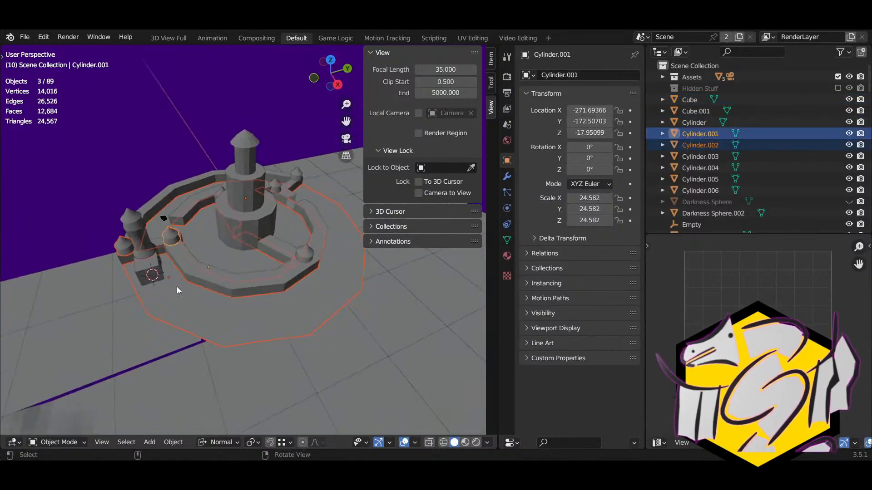
left_click(311, 255, "shift")
middle_click_drag(328, 259, 273, 254)
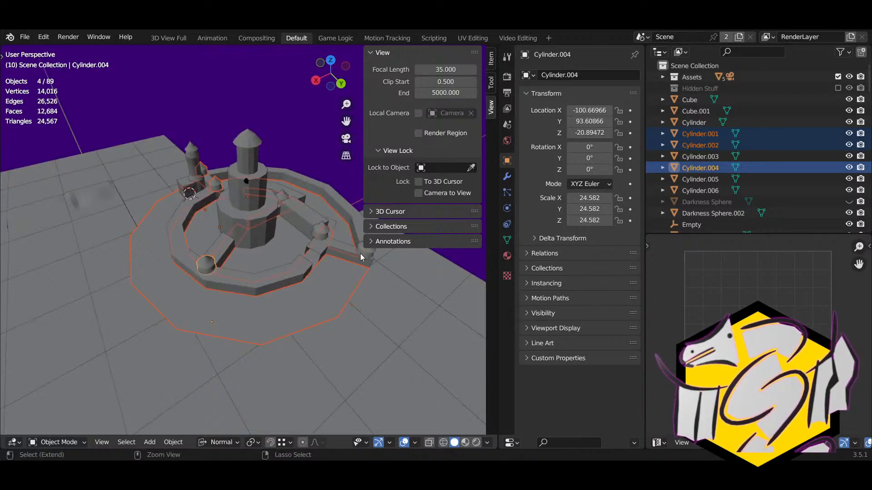
left_click(360, 253, "shift")
middle_click_drag(361, 253, 238, 260)
left_click(285, 268, "shift")
left_click(330, 266, "shift")
left_click(247, 255, "shift")
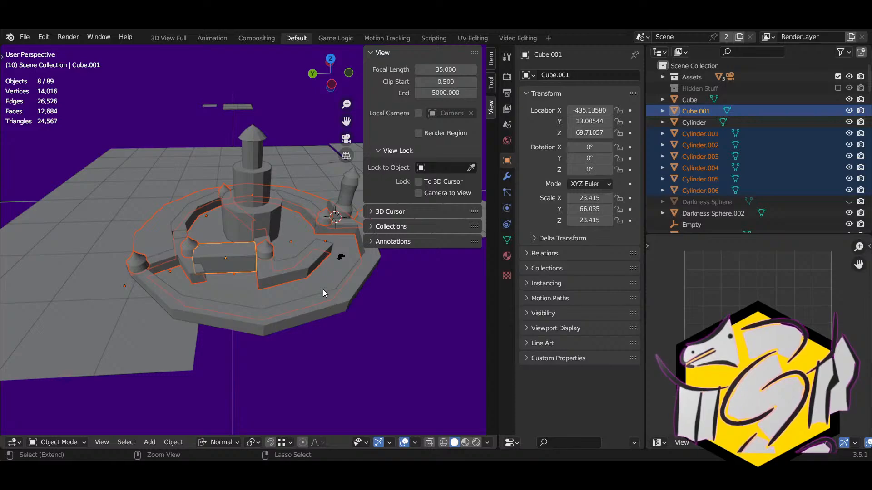
left_click(322, 290, "shift")
Step: Add the remaining castle part, Cylinder, Cube and the central tower, cancelling test moves
middle_click_drag(323, 290, 345, 320)
key("g")
right_click(268, 311)
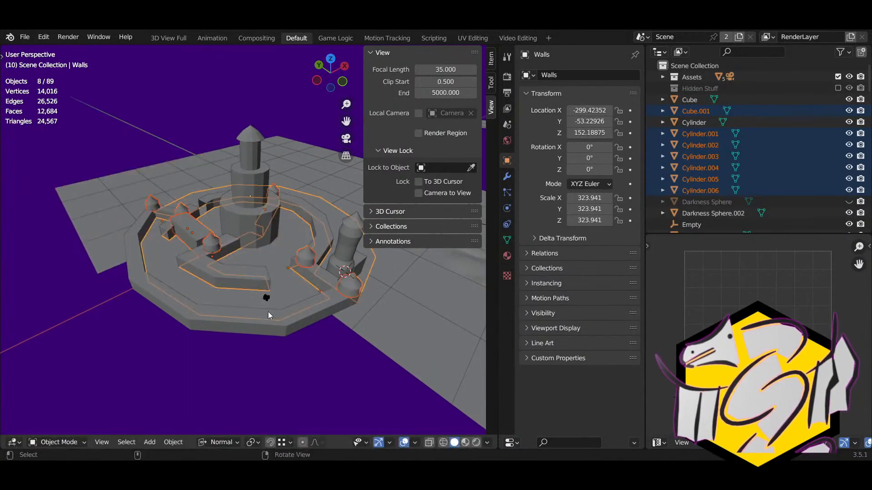
left_click(288, 325, "ctrl")
left_click(349, 263, "ctrl")
left_click(359, 263, "ctrl")
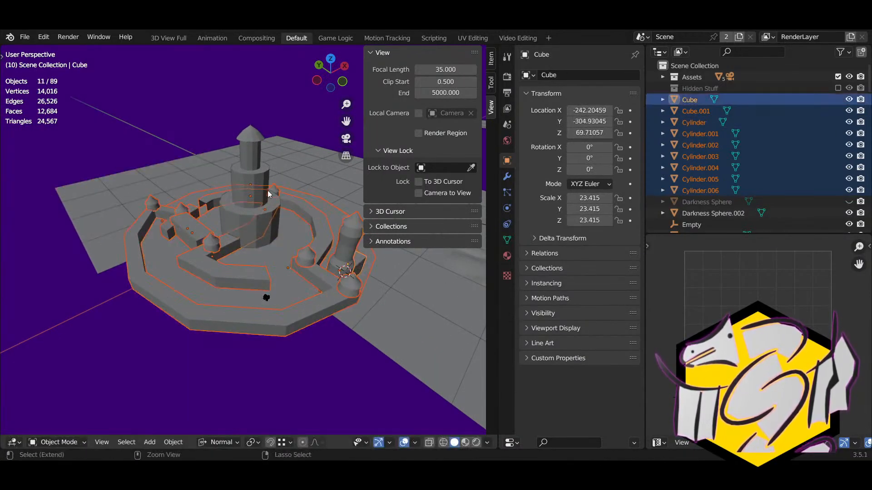
left_click(341, 243, "ctrl")
middle_click_drag(340, 243, 266, 266)
right_click_drag(341, 272, 285, 300)
key("g")
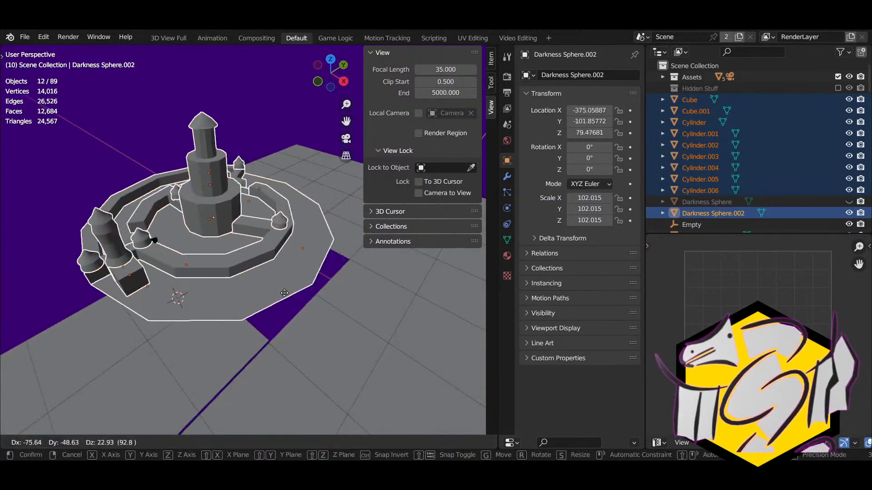
right_click(231, 286)
Step: From a top-down view, try rotating the selection around global Z, then cancel
right_click_drag(232, 280, 216, 282)
middle_click_drag(216, 283, 323, 327)
key("r")
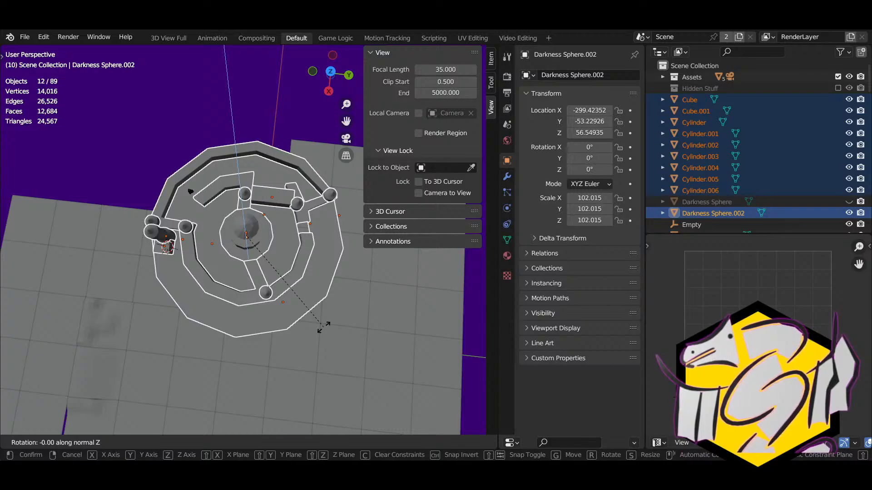
key("z")
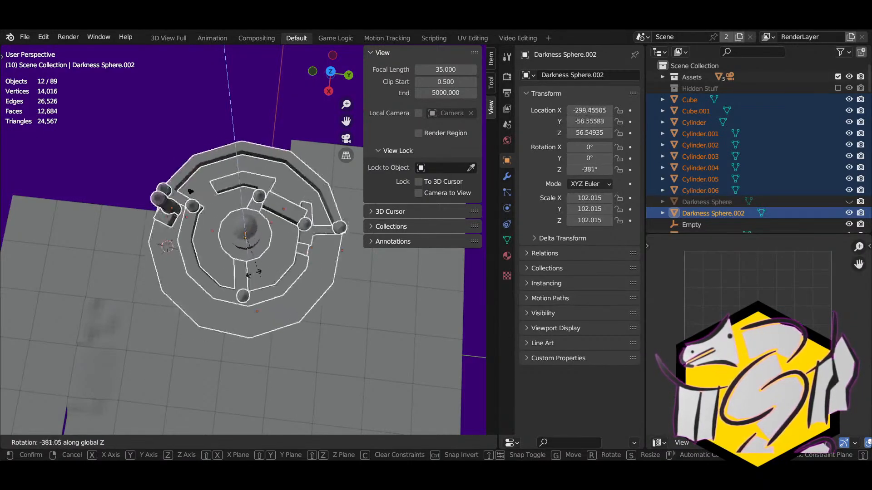
key("Escape")
middle_click_drag(336, 315, 330, 290)
scroll(321, 287, "up", 3)
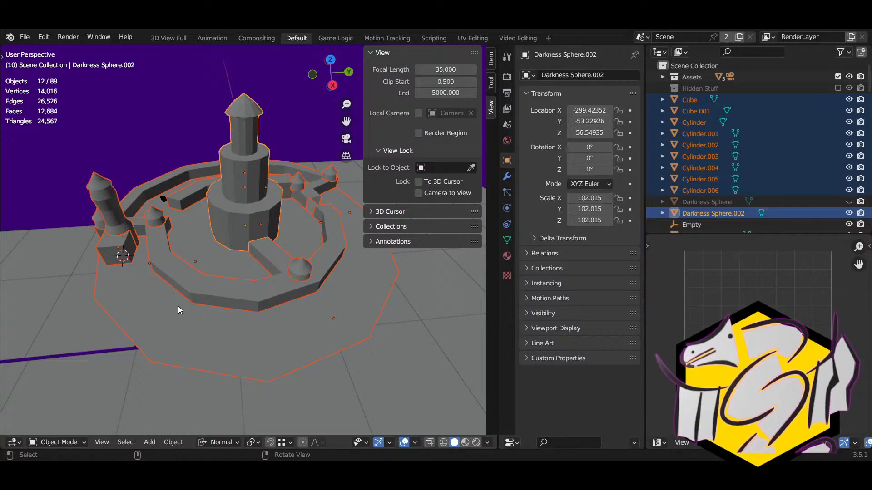
middle_click_drag(178, 306, 332, 299)
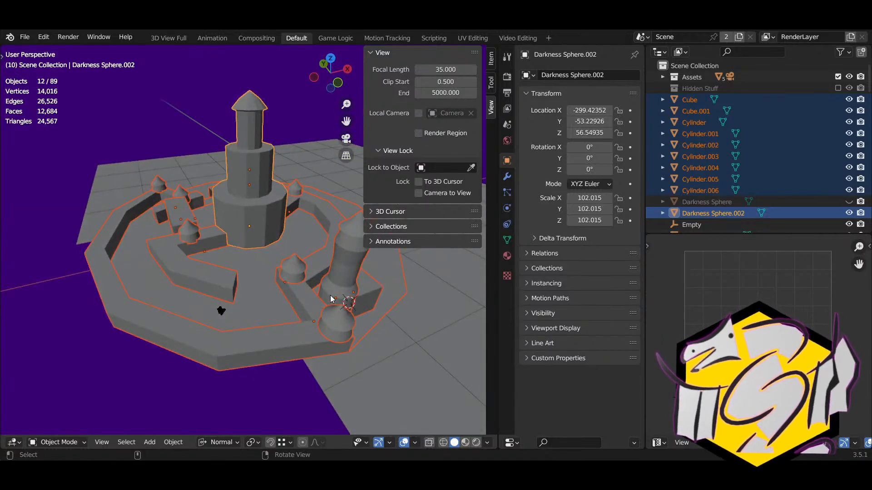
Step: Click past floor tiles such as misty_cell_d.010 to the central tower and look it over
middle_click_drag(370, 282, 262, 296)
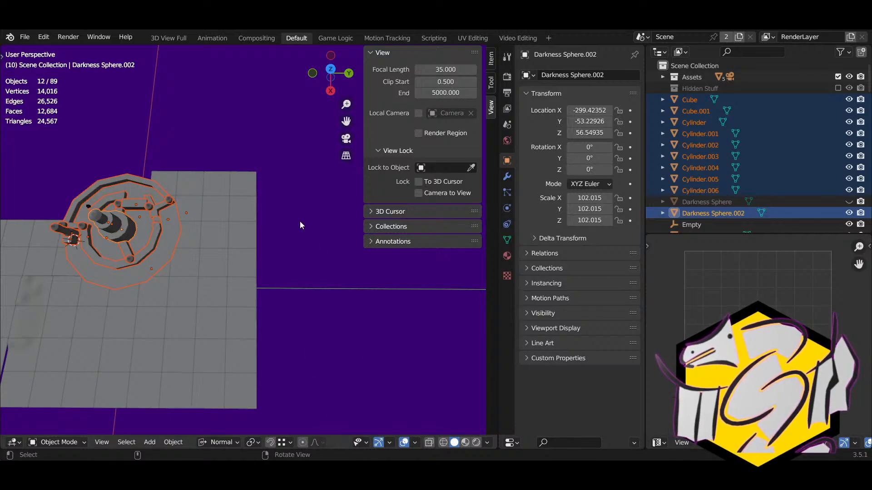
left_click(226, 282)
left_click(255, 237)
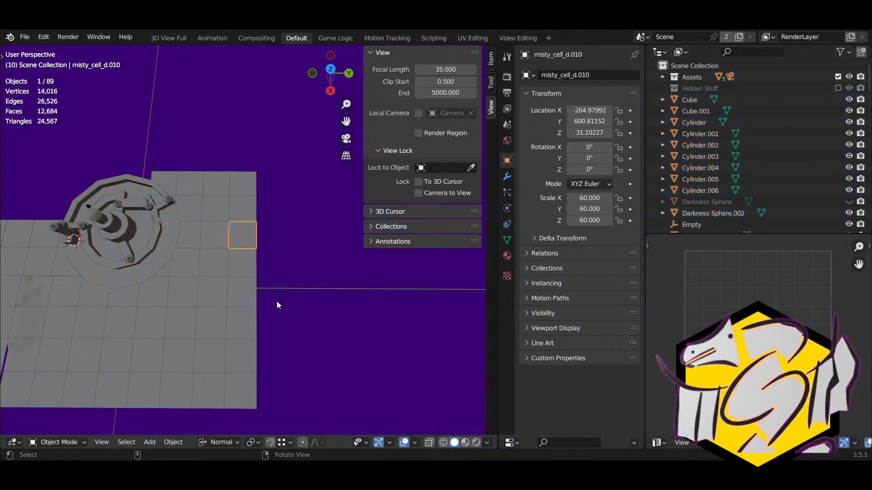
left_click(132, 244)
middle_click_drag(103, 309, 170, 334)
middle_click_drag(106, 334, 323, 233)
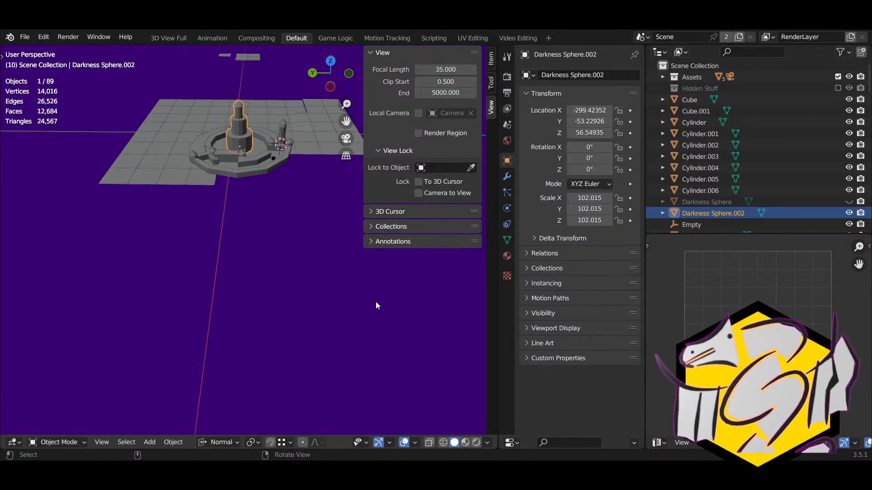
middle_click_drag(115, 412, 481, 340)
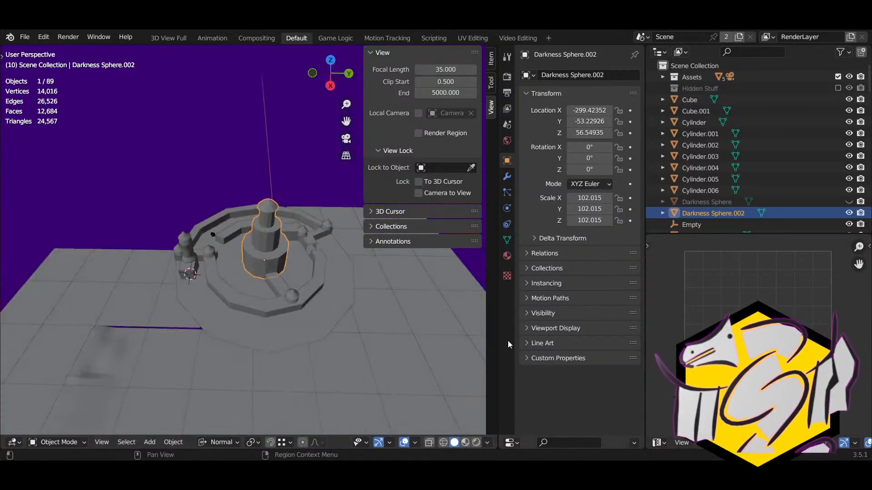
middle_click_drag(326, 364, 282, 285)
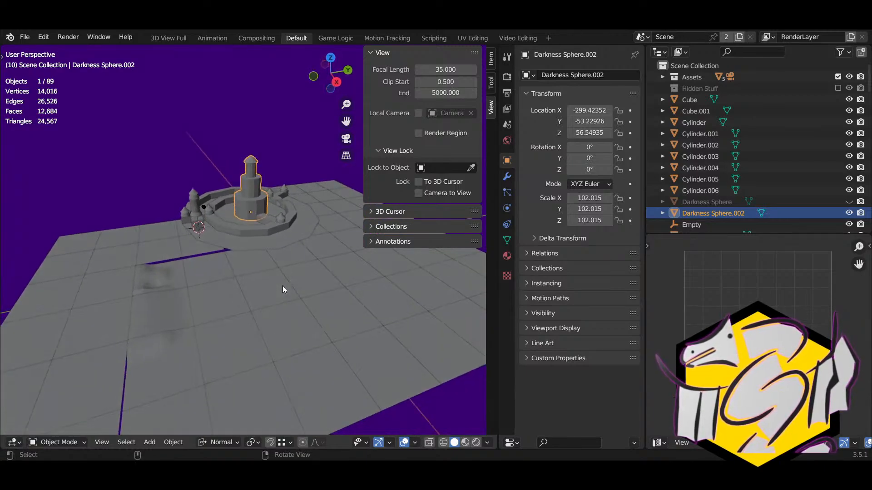
Step: After a stray pick of misty_cell_a.008, reselect the tower Darkness Sphere.002 to move it
scroll(238, 228, "up", 8)
right_click_drag(238, 228, 293, 254)
scroll(297, 255, "down", 3)
middle_click_drag(293, 253, 231, 243)
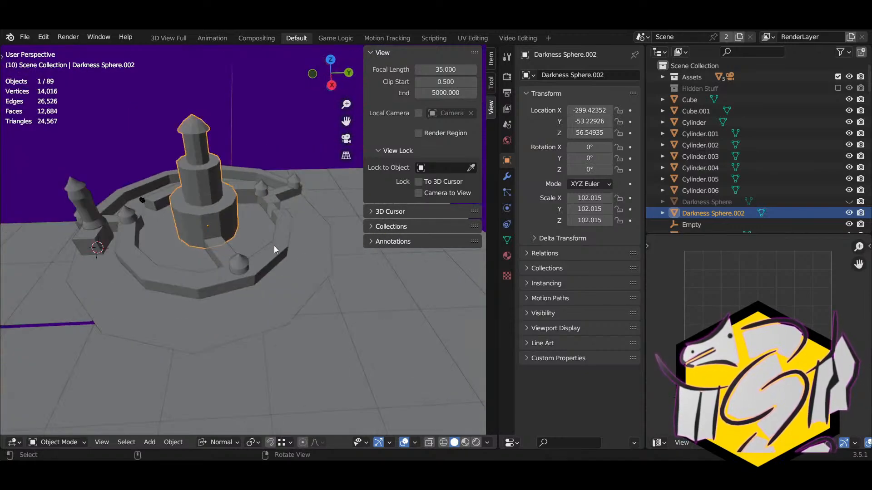
middle_click_drag(301, 253, 277, 254, "shift")
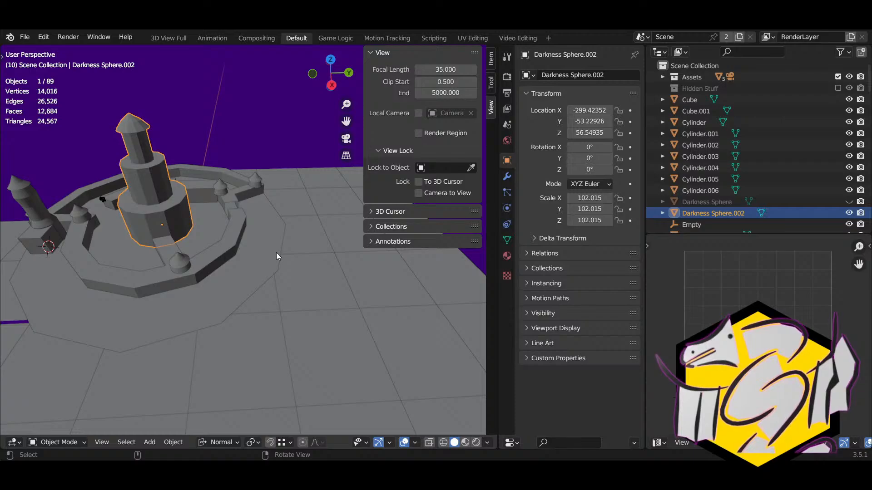
scroll(259, 260, "down", 4)
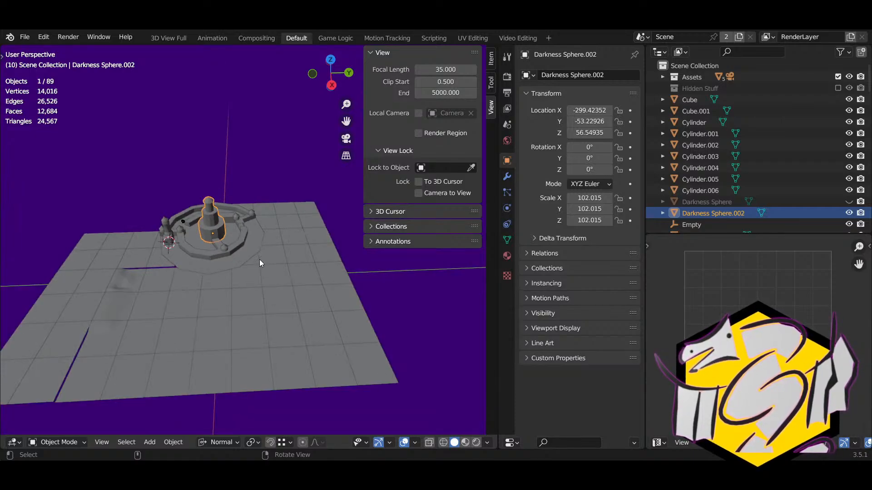
left_click(118, 241)
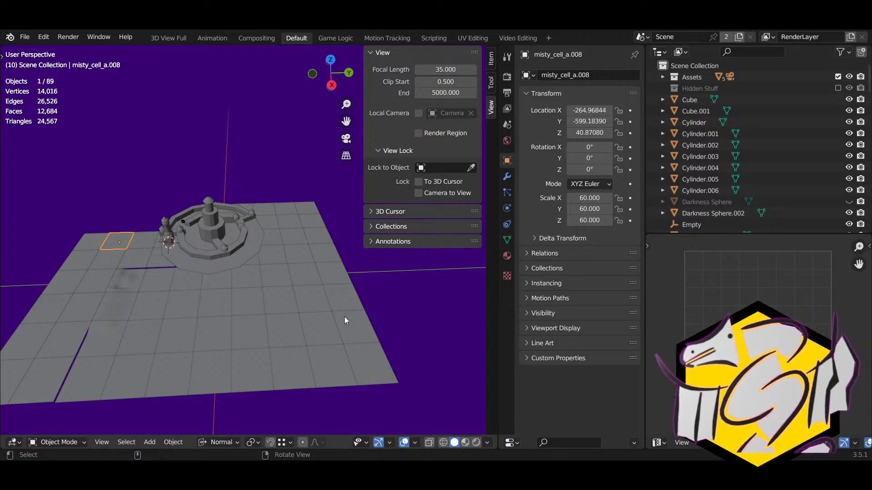
scroll(272, 266, "up", 5)
middle_click_drag(201, 214, 227, 302, "shift")
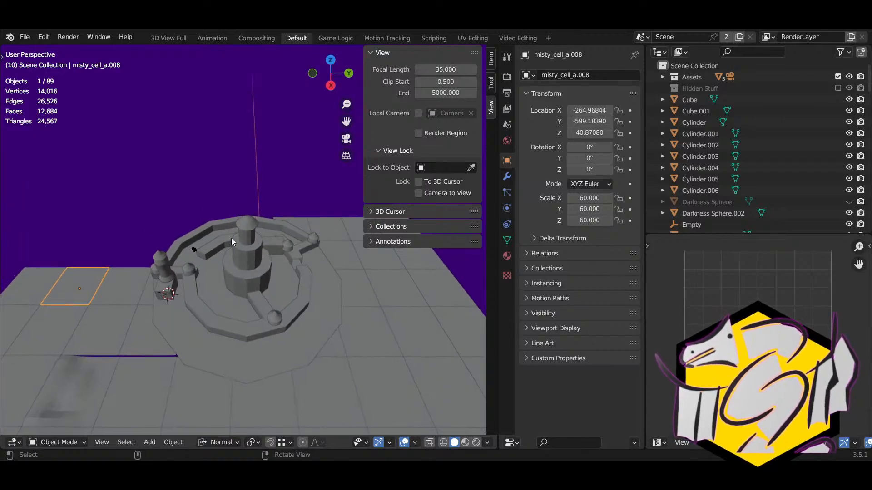
middle_click_drag(231, 238, 186, 288)
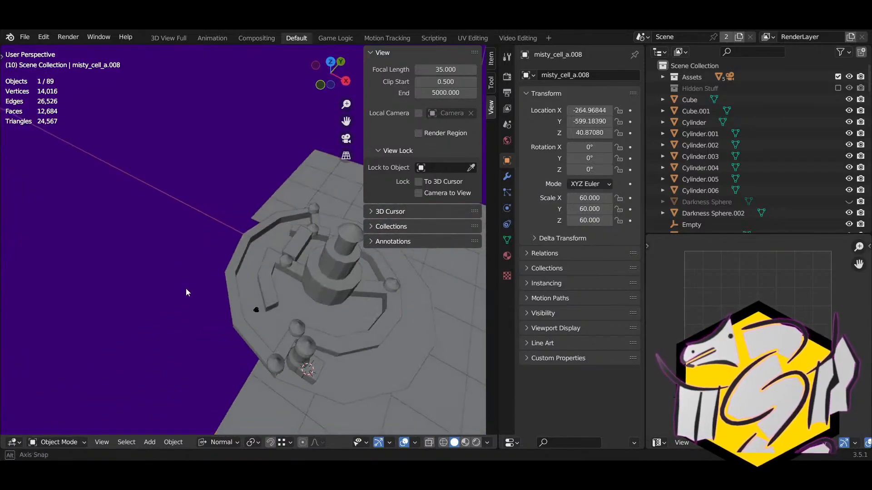
left_click(326, 290)
middle_click_drag(326, 291, 302, 258)
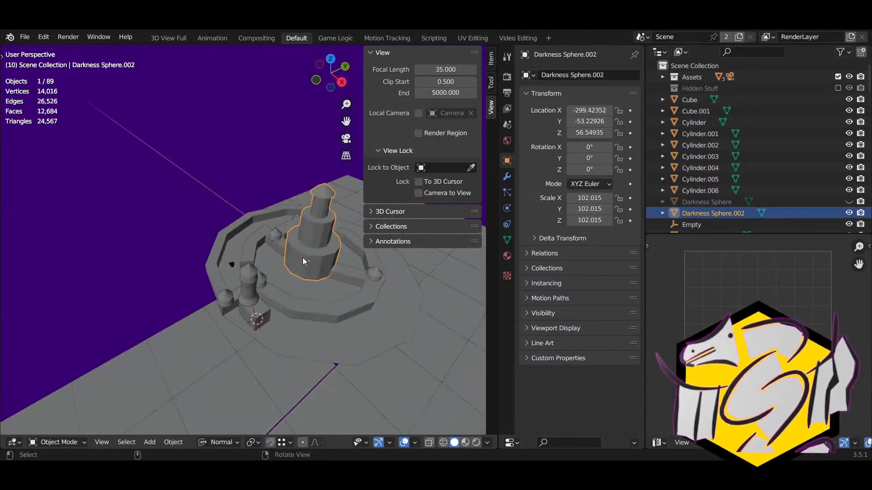
key("g")
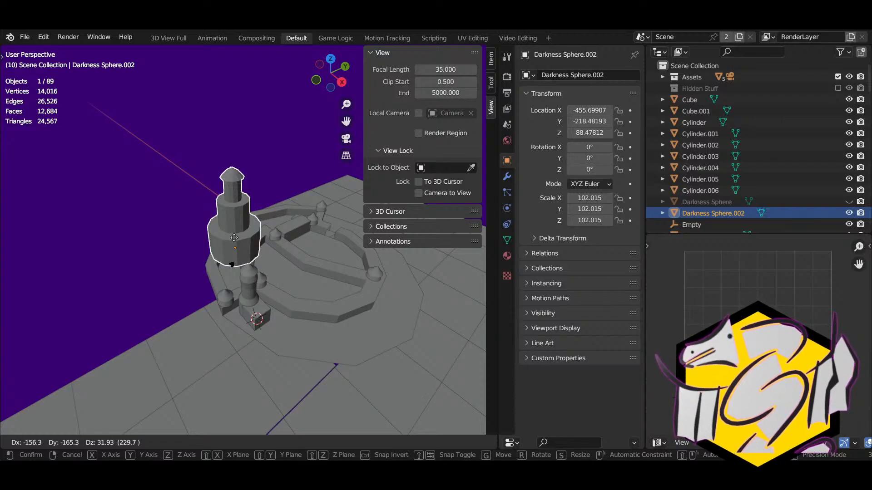
Step: Reposition the central tower over several grab moves, checking its placement from different angles
left_click(233, 218)
middle_click_drag(232, 218, 295, 226)
key("g")
left_click(260, 248)
middle_click_drag(241, 246, 173, 292)
key("g")
left_click(241, 303)
middle_click_drag(241, 304, 249, 212)
key("g")
left_click(301, 267)
Step: Move the tower further left to sit beside the corner turret at -396.52, -275.14, 26.82
key("g")
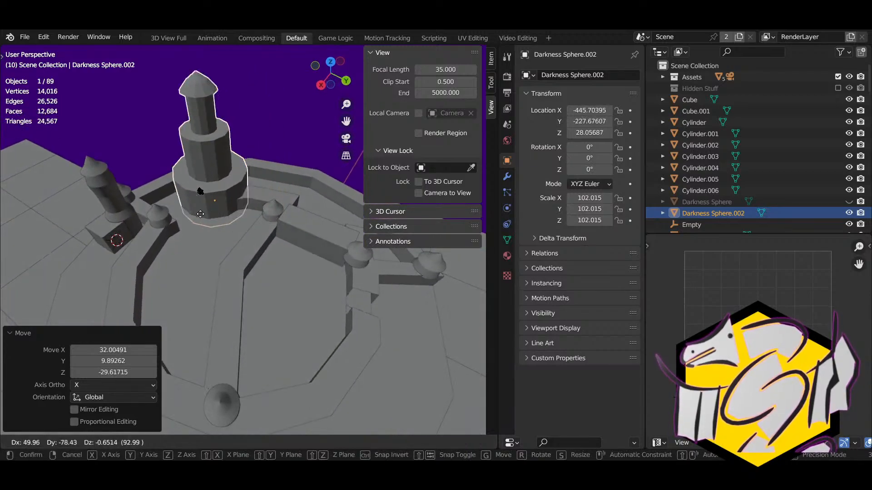
left_click(172, 214)
middle_click_drag(172, 213, 372, 261)
key("g")
left_click(274, 222)
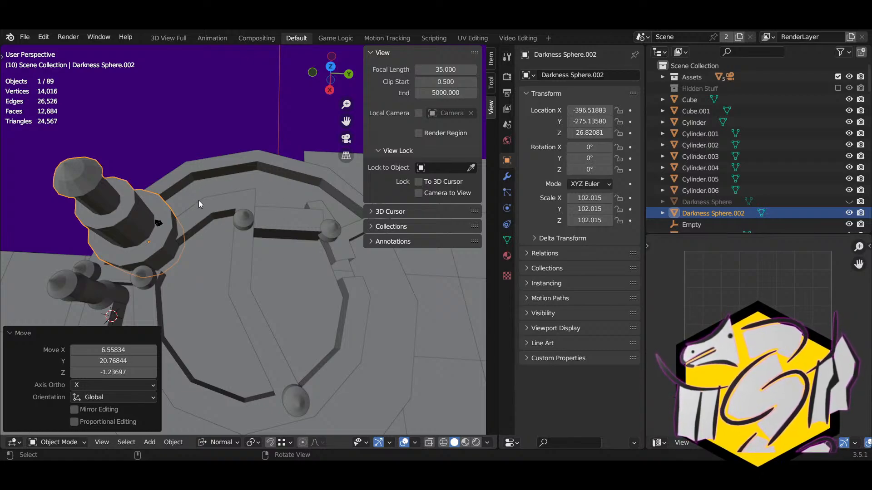
Step: Inspect the tower's new spot from around the castle and select the small cube at its base
middle_click_drag(208, 291, 191, 244)
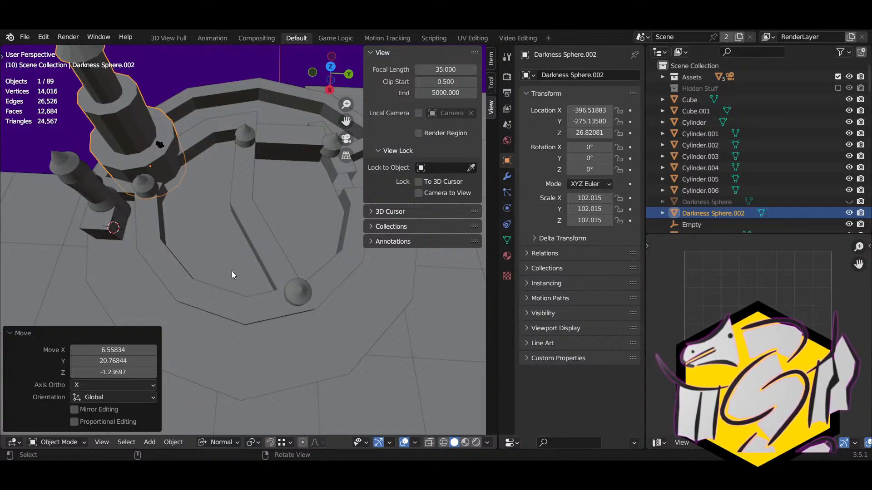
middle_click_drag(262, 273, 291, 281)
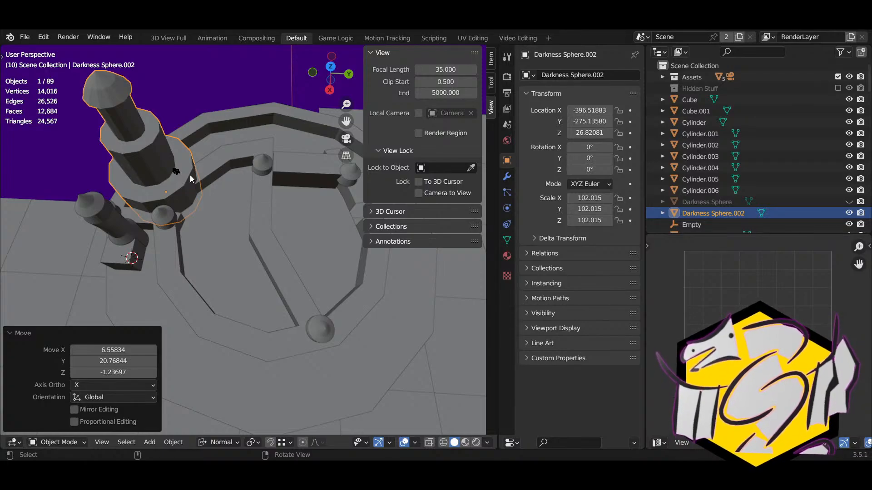
scroll(191, 177, "down", 3)
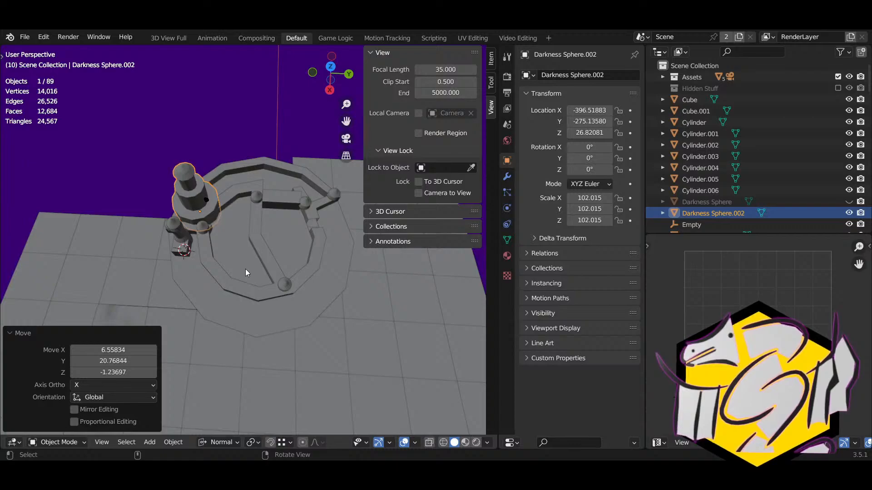
scroll(246, 269, "up", 3)
right_click_drag(246, 269, 240, 269)
middle_click_drag(272, 215, 292, 241)
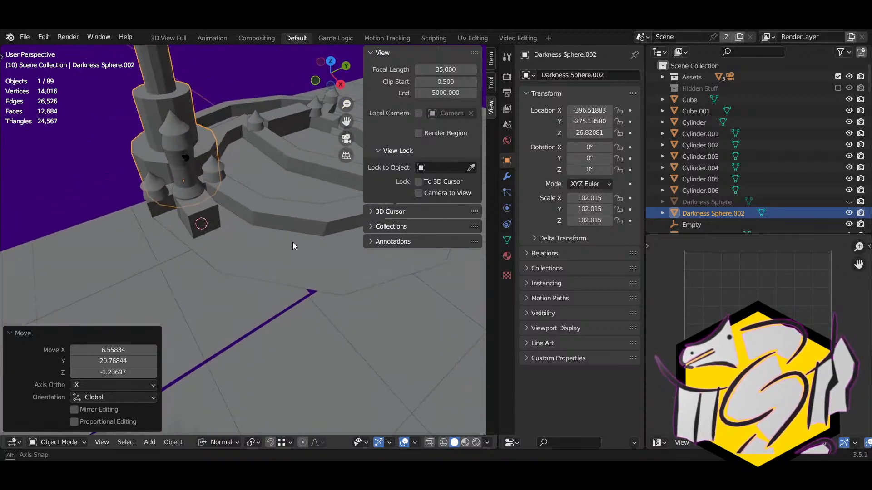
left_click(211, 210)
middle_click_drag(216, 209, 234, 228)
key("c")
left_click(226, 233)
key("Escape")
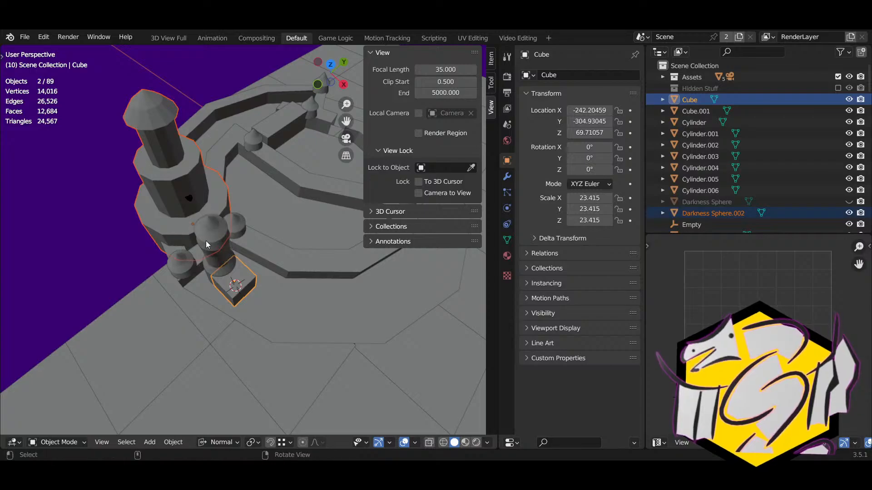
middle_click_drag(195, 253, 213, 172)
left_click(220, 155)
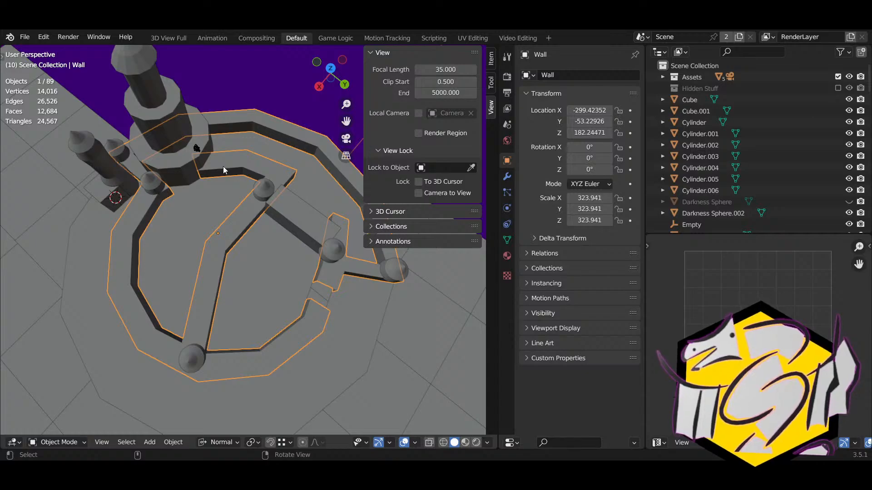
left_click(200, 147)
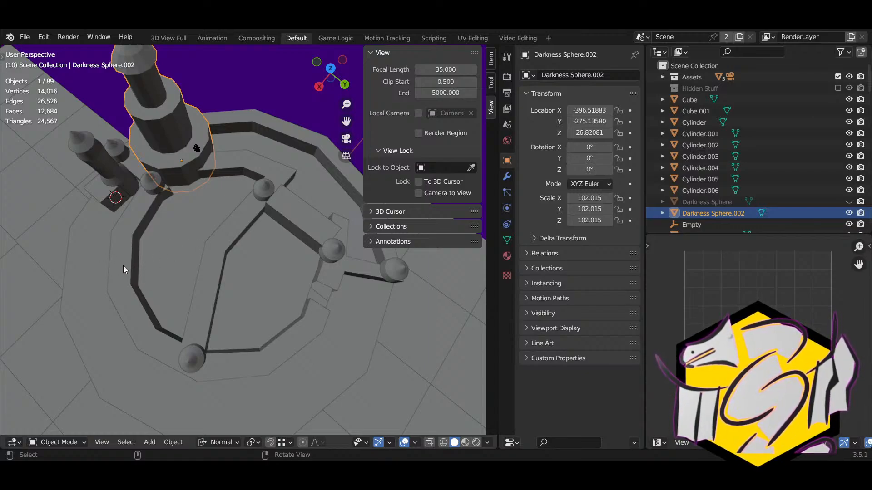
middle_click_drag(123, 265, 150, 253)
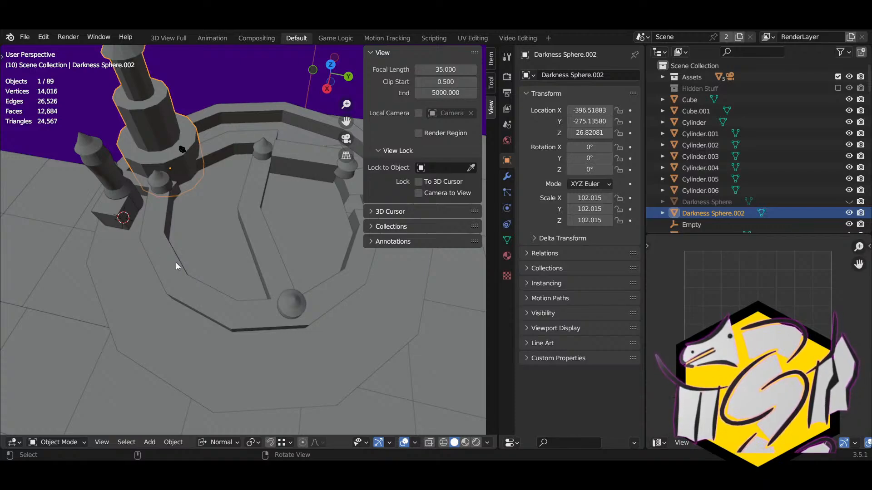
middle_click_drag(132, 244, 247, 228)
left_click(207, 189)
Step: Circle-select over the castle, then start selecting the floor tiles beside it
scroll(250, 230, "down", 5)
key("c")
mouse_move(251, 231)
left_mouse_down()
mouse_move(245, 235)
mouse_move(326, 241)
mouse_move(335, 233)
left_mouse_up()
key("Escape")
left_click(255, 287)
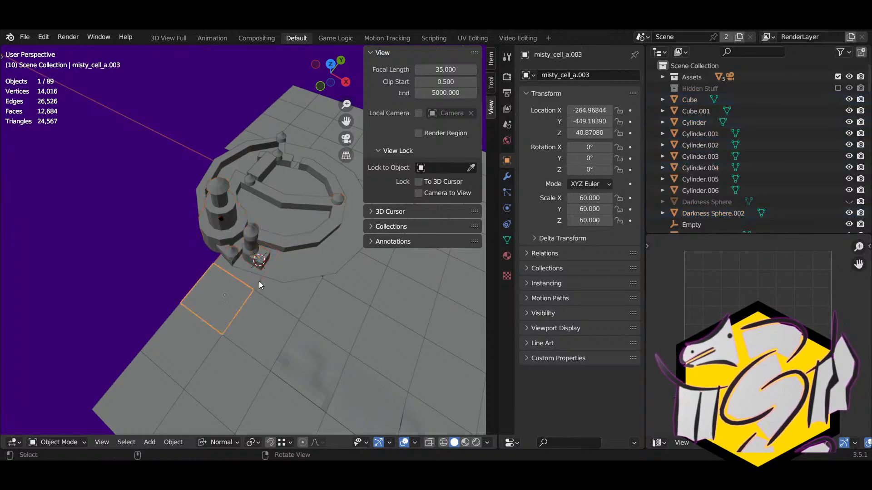
left_click(297, 285, "shift")
left_click(347, 300, "shift")
left_click(345, 304, "shift")
Step: Add more floor tiles around the castle to the selection
middle_click_drag(344, 305, 197, 289)
left_click(243, 311, "shift")
left_click(309, 305, "shift")
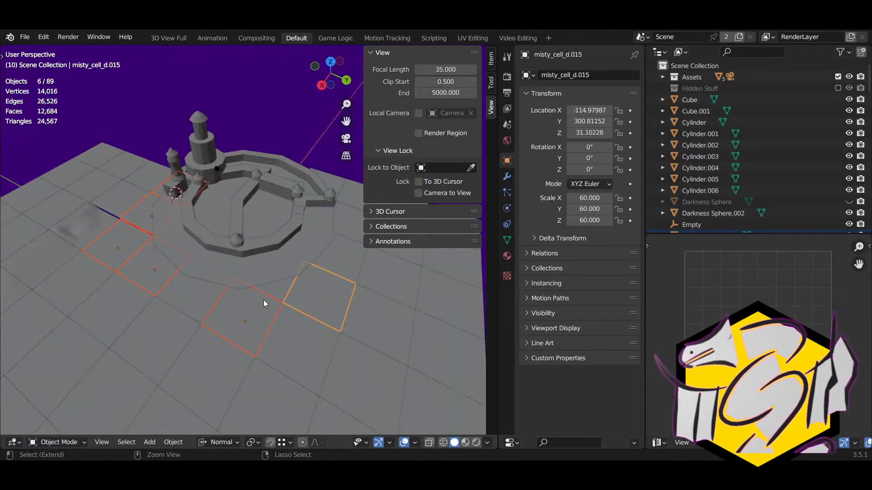
left_click(191, 301, "shift")
left_click(285, 286, "shift")
left_click(301, 324, "shift")
left_click(347, 252, "shift")
Step: Add the tiles on the far side and delete all fourteen selected floor tiles
middle_click_drag(347, 252, 222, 269)
left_click(222, 270, "shift")
left_click(264, 254, "shift")
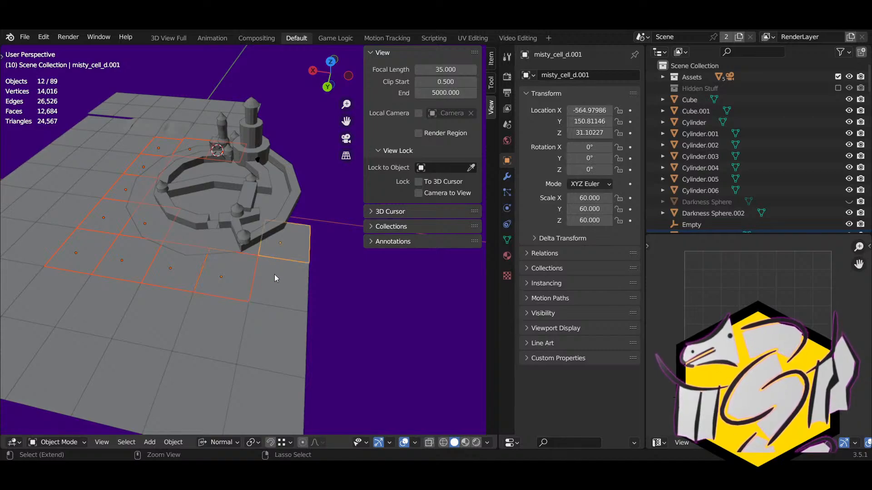
left_click(274, 278, "shift")
left_click(253, 253, "shift")
left_click(255, 252, "shift")
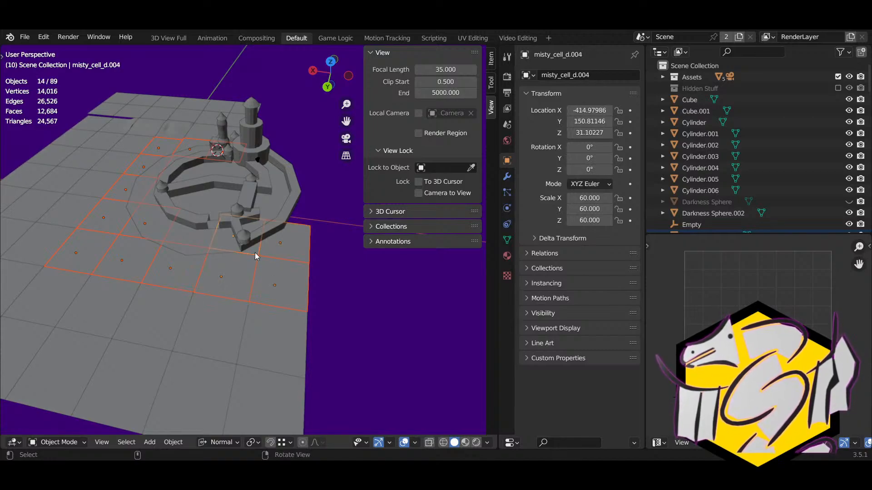
key("Delete")
middle_click_drag(222, 250, 326, 242)
Step: Circle-select all 20 castle objects: walls, tower and turrets
key("c")
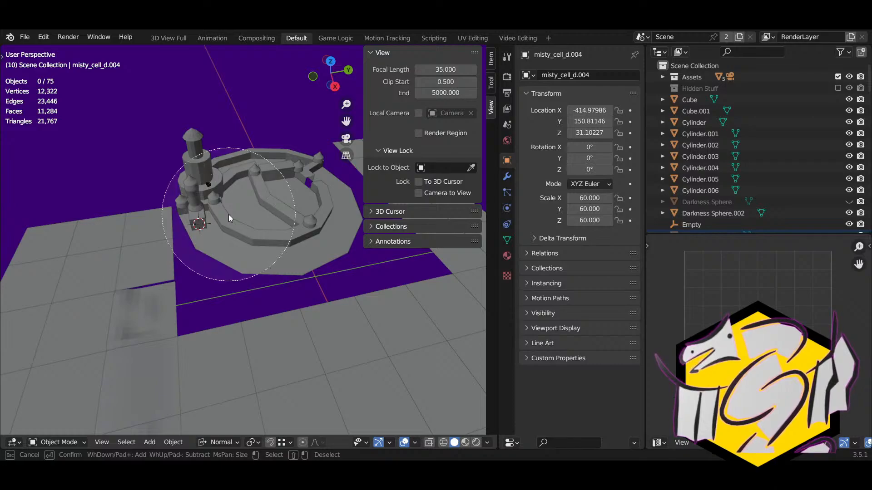
mouse_move(231, 205)
left_mouse_down()
mouse_move(236, 181)
mouse_move(291, 221)
left_mouse_up()
key("Escape")
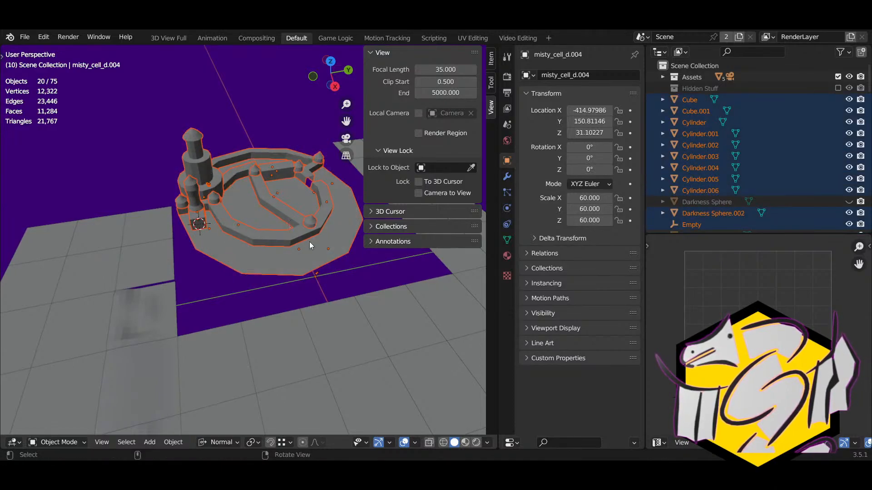
middle_click_drag(309, 245, 319, 295)
Step: Rotate the selected castle -34.3° about the global Z axis
key("r")
key("z")
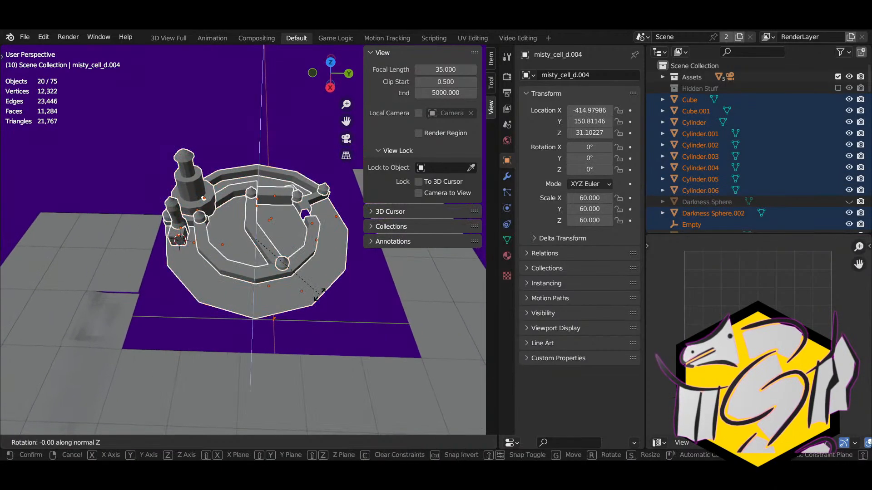
key("z")
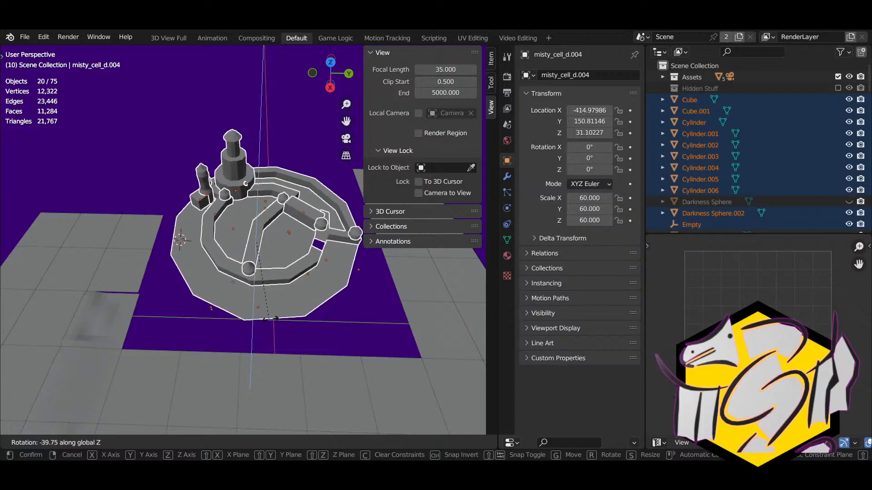
left_click(245, 320)
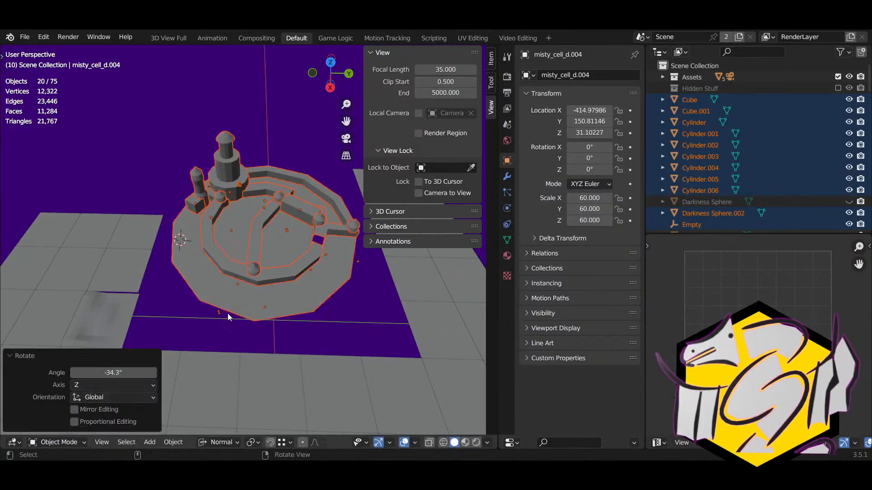
middle_click_drag(228, 313, 121, 257)
left_click(249, 229)
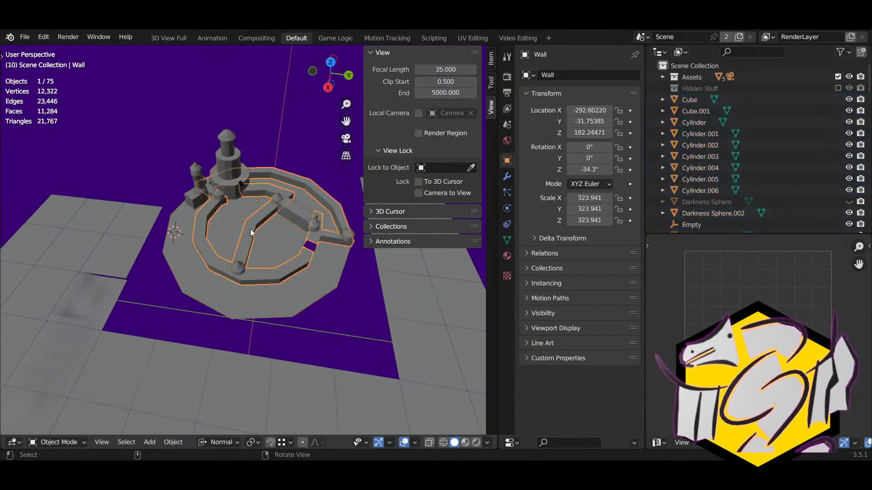
Step: Select the maze Wall object and enter Edit Mode
scroll(249, 229, "up", 5)
middle_click_drag(250, 229, 303, 207)
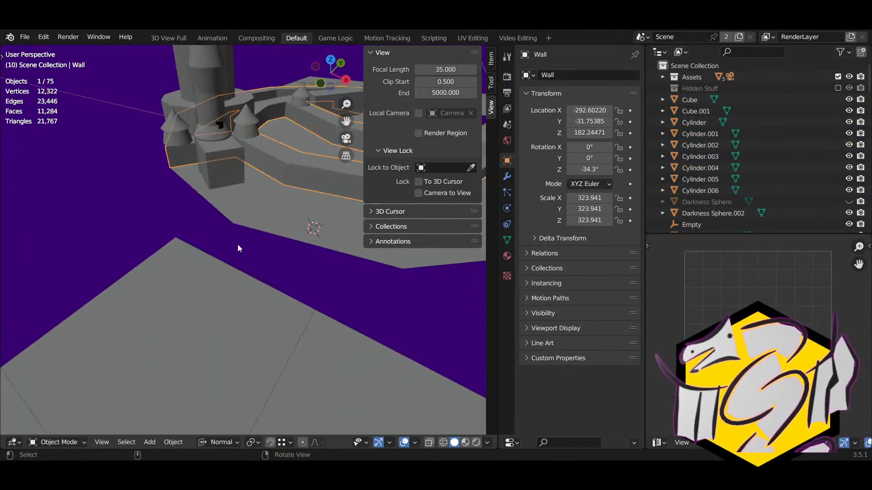
middle_click_drag(238, 245, 268, 212)
left_click(268, 212)
middle_click_drag(205, 214, 306, 220)
left_click(306, 220)
key("Tab")
Step: Triangulate the wall faces and add a centred two-cut edge loop across the wall
middle_click_drag(239, 245, 291, 227)
scroll(269, 233, "up", 2)
key("ctrl+t")
key("ctrl+r")
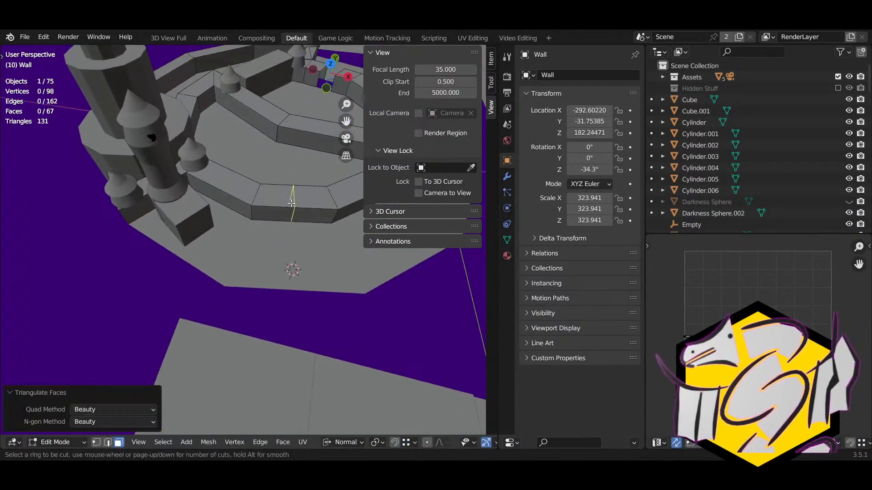
left_click(291, 204)
right_click(290, 204)
left_click(153, 324)
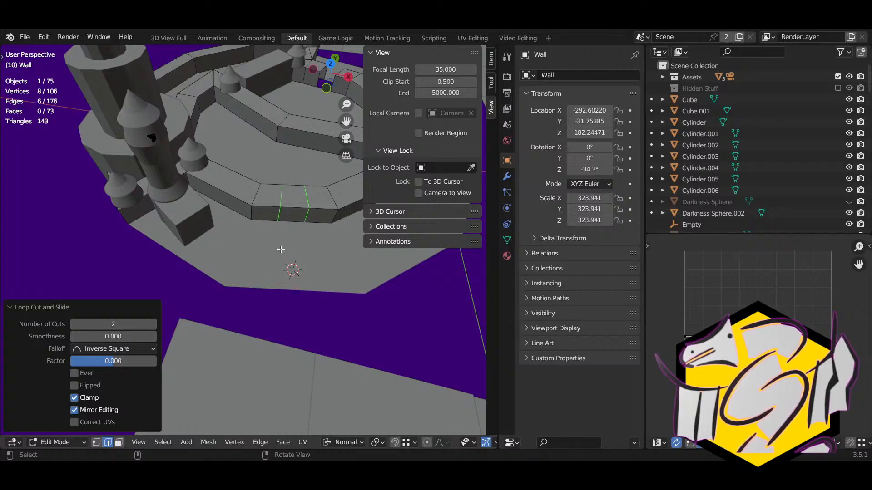
Step: Delete the three wall faces between the cuts to open a doorway gap
key("3")
left_click(295, 203)
middle_click_drag(294, 213, 191, 176)
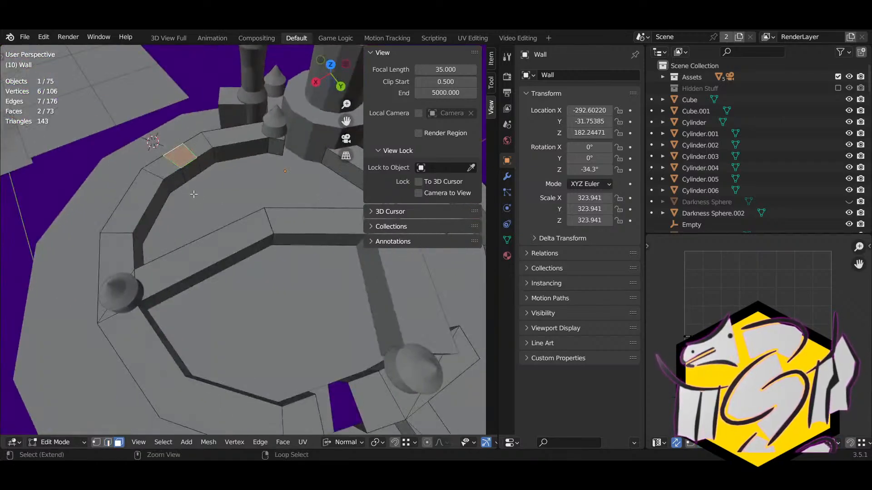
left_click(189, 174, "shift")
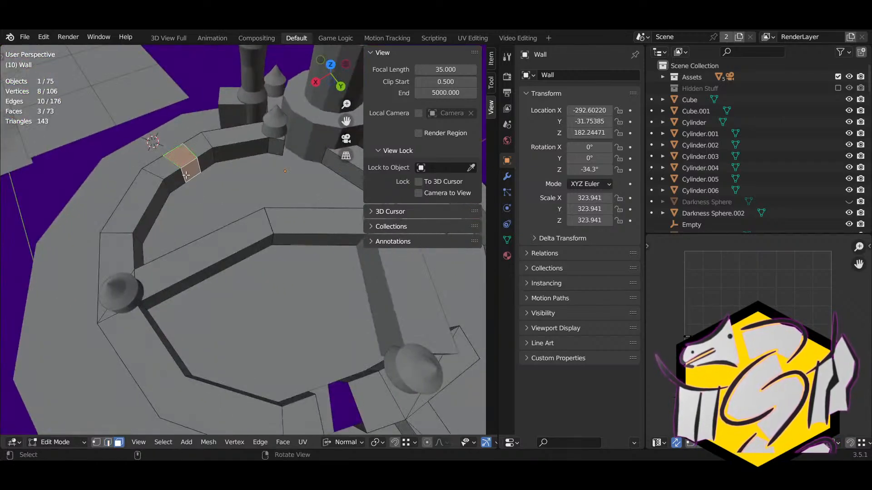
key("x")
middle_click_drag(268, 156, 271, 251)
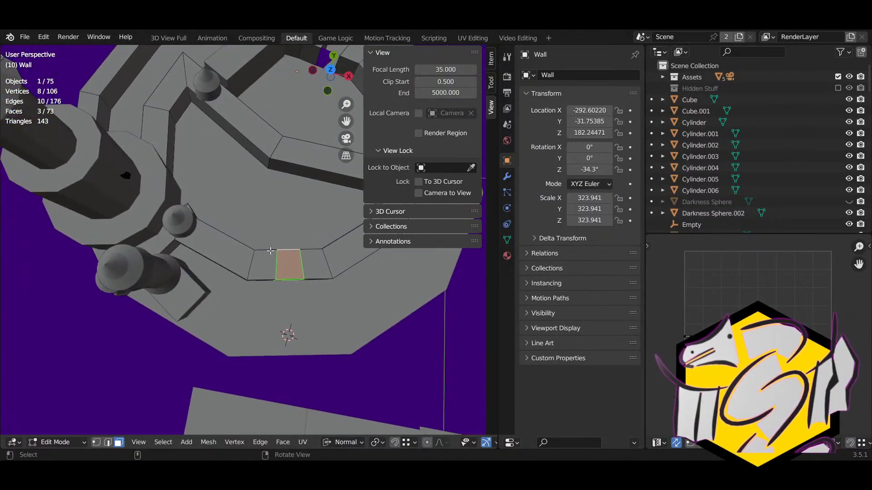
key("x")
left_click(278, 264)
middle_click_drag(286, 334, 262, 218)
Step: Select the lower vertex of the wall edge, then return to Object Mode
key("2")
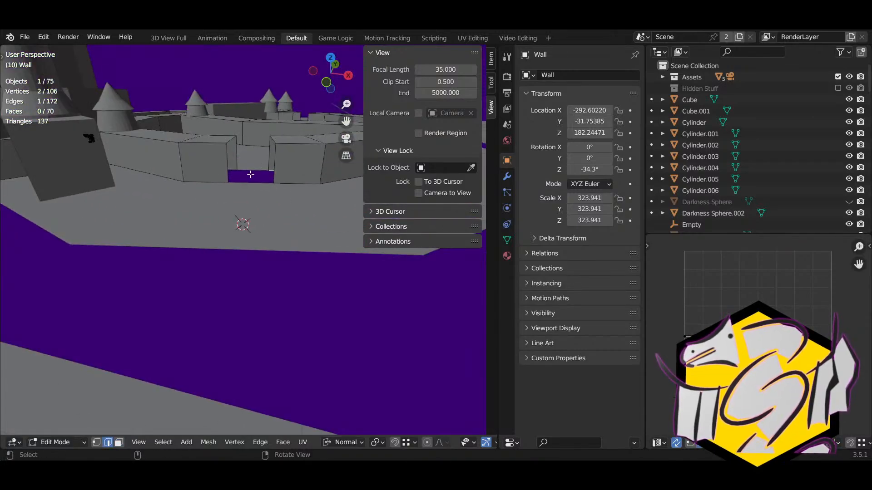
middle_click_drag(250, 173, 237, 203)
key("Tab")
key("Tab")
key("1")
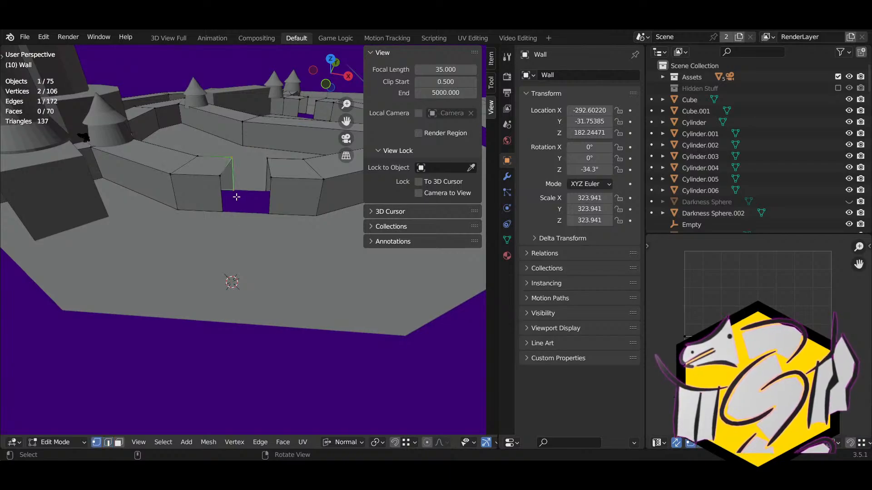
left_click(237, 196)
key("Tab")
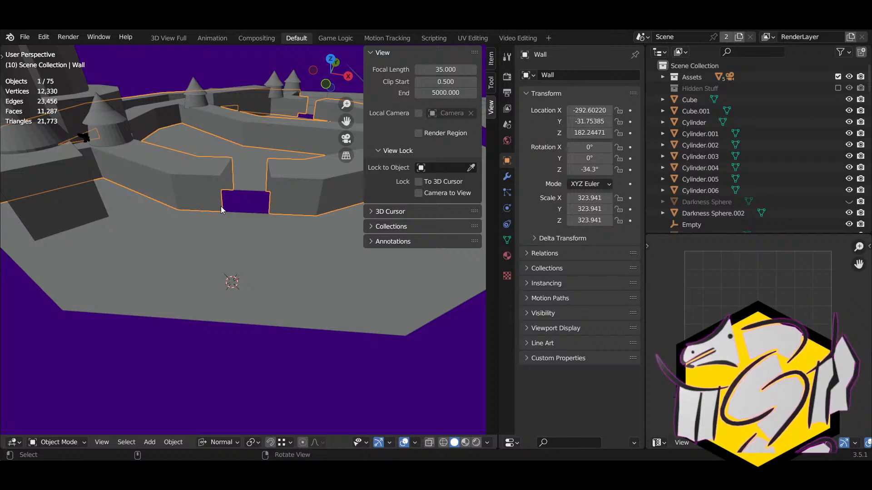
middle_click_drag(222, 221, 222, 222)
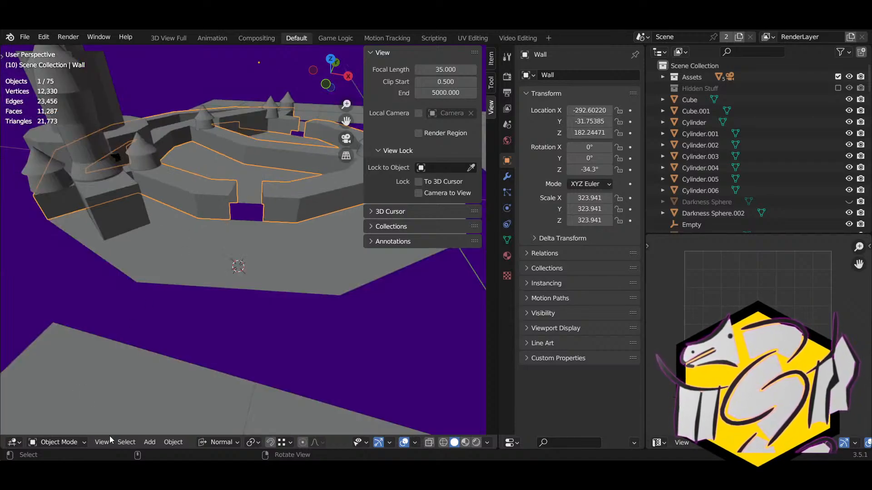
left_click(150, 442)
Step: Add a plane for the arrow and frame it in Edit Mode
left_click(254, 316)
key("Tab")
key("KP_Decimal")
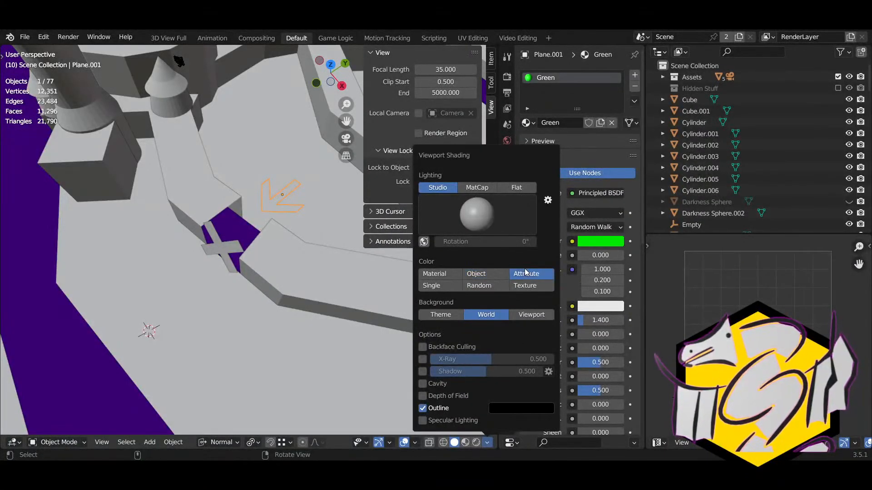
Step: Preview Material, Object and Random viewport colours, settling back on Object colour
left_click(443, 273)
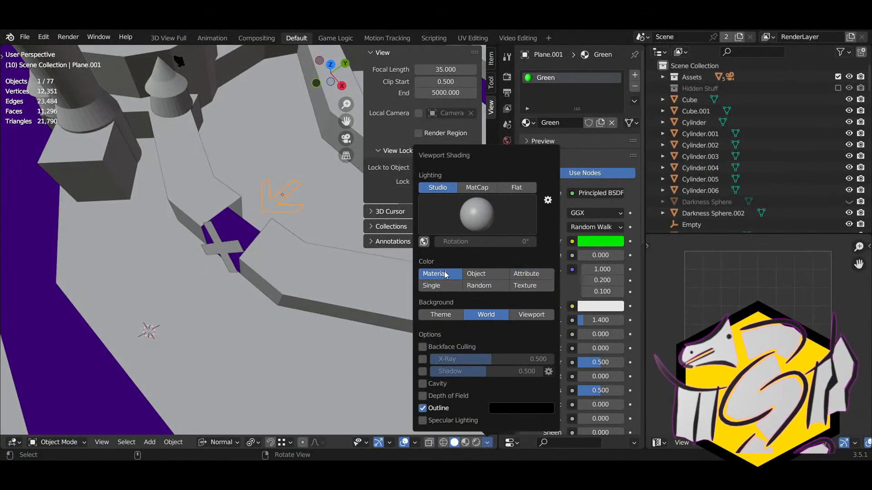
left_click(477, 274)
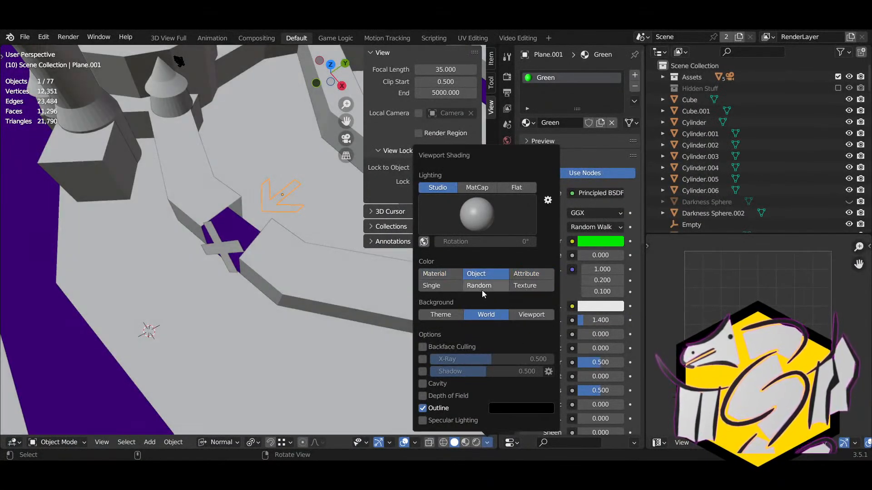
left_click(482, 290)
left_click(483, 275)
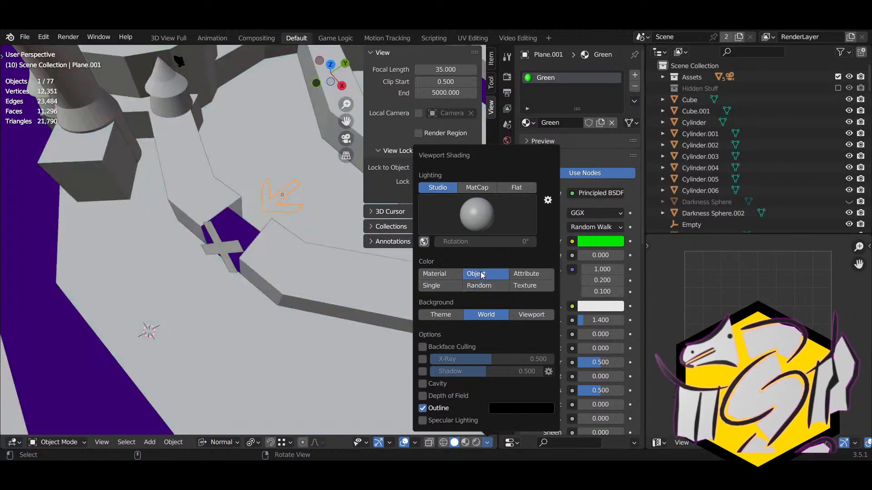
Step: Try matcap lighting, a couple of studio lights, and flat lighting in the viewport
left_click(481, 185)
left_click(488, 204)
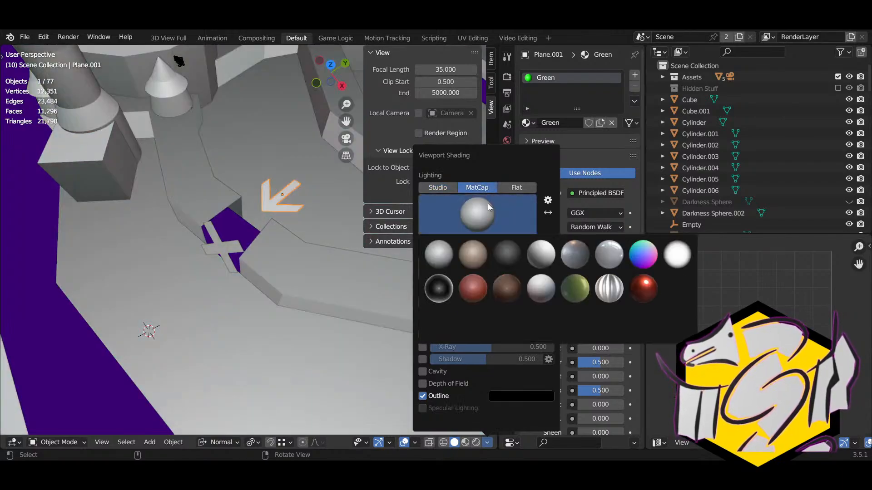
left_click(443, 191)
left_click(461, 208)
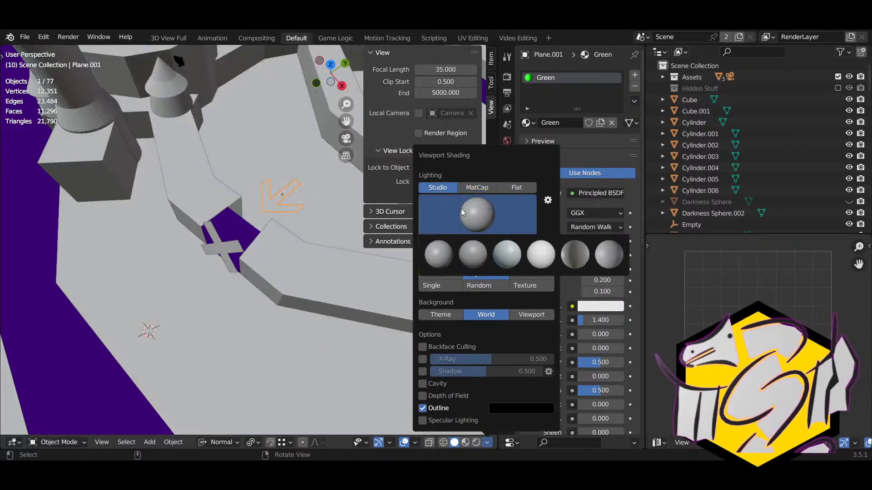
left_click(598, 256)
left_click(521, 215)
left_click(500, 263)
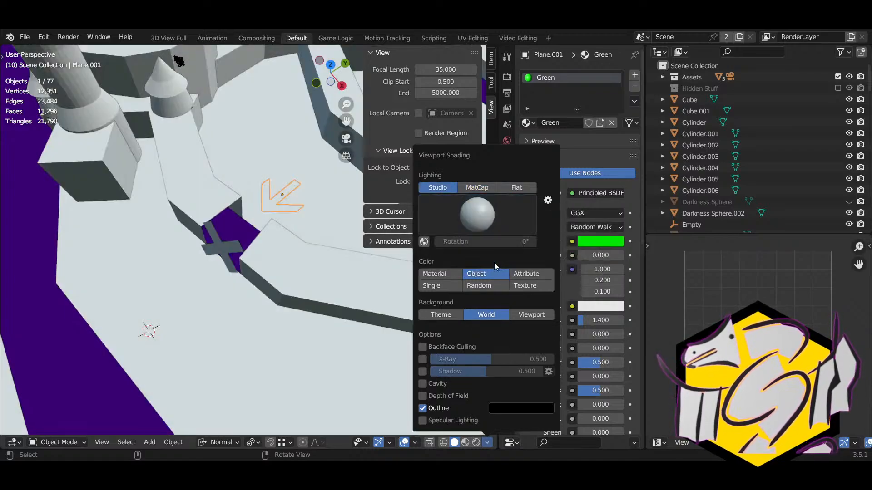
left_click(510, 188)
Step: Switch to matcap lighting, trying the green, red and light grey matcaps
left_click(471, 190)
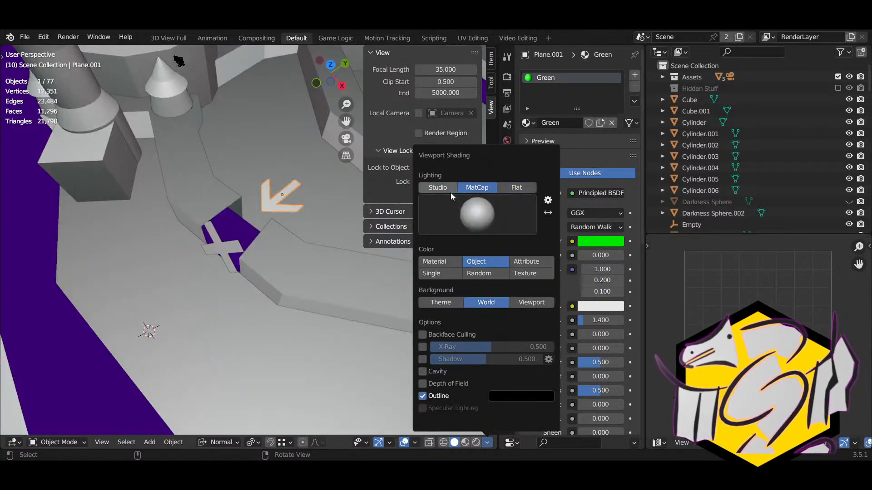
left_click(480, 208)
left_click(566, 284)
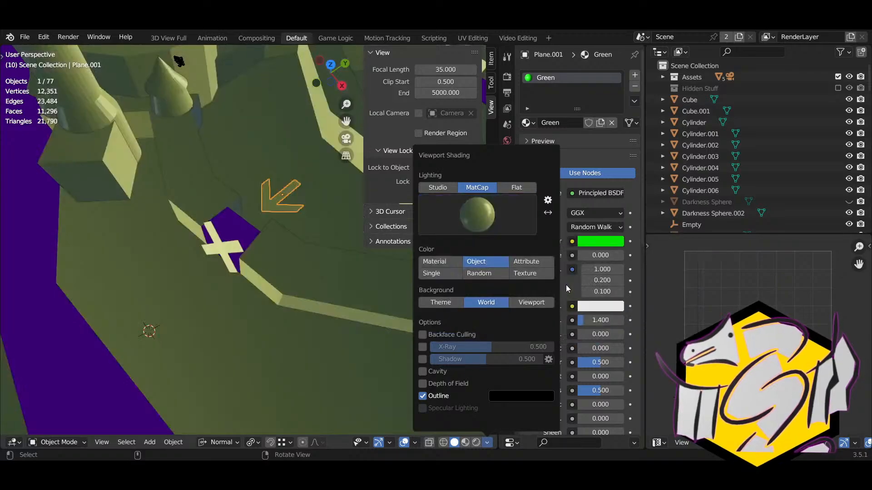
left_click(498, 225)
left_click(458, 282)
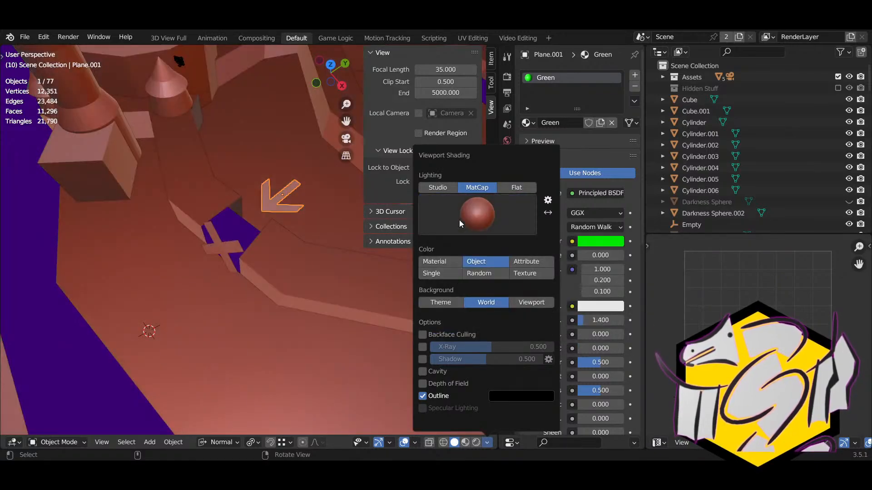
left_click(459, 220)
left_click(443, 258)
Step: Return to studio lighting and cycle through studio lights, ending on the fifth one
left_click(446, 185)
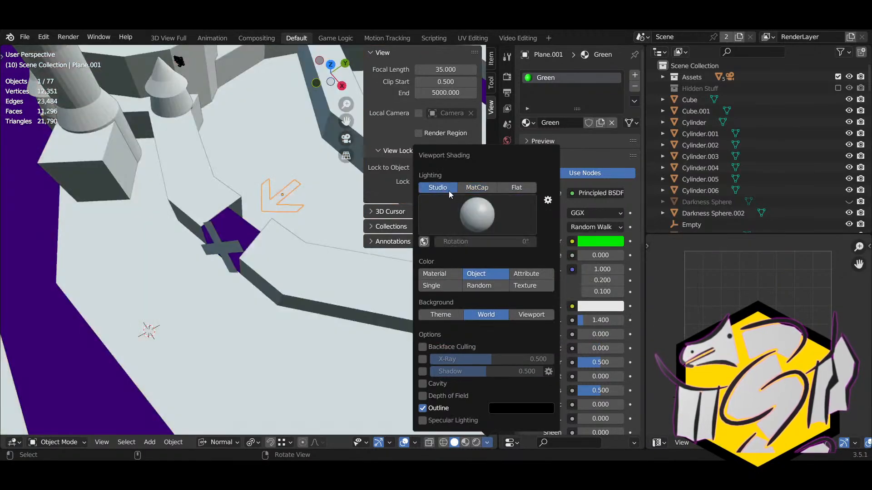
left_click(477, 215)
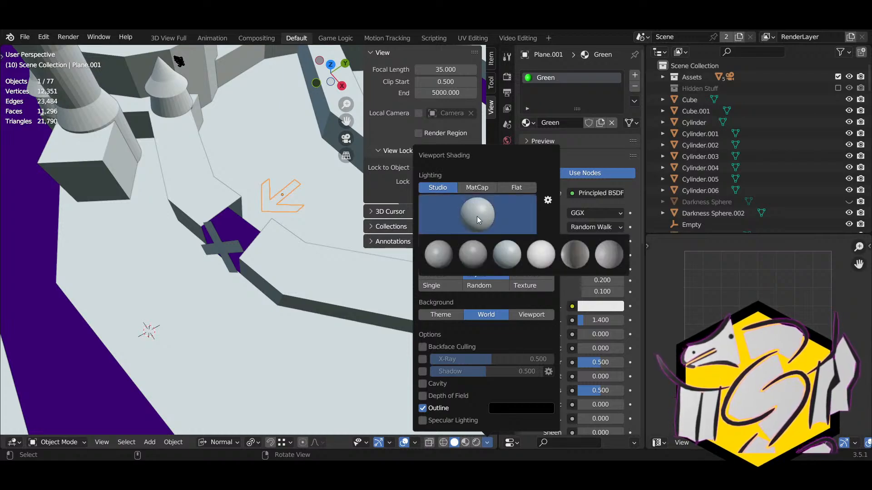
left_click(442, 247)
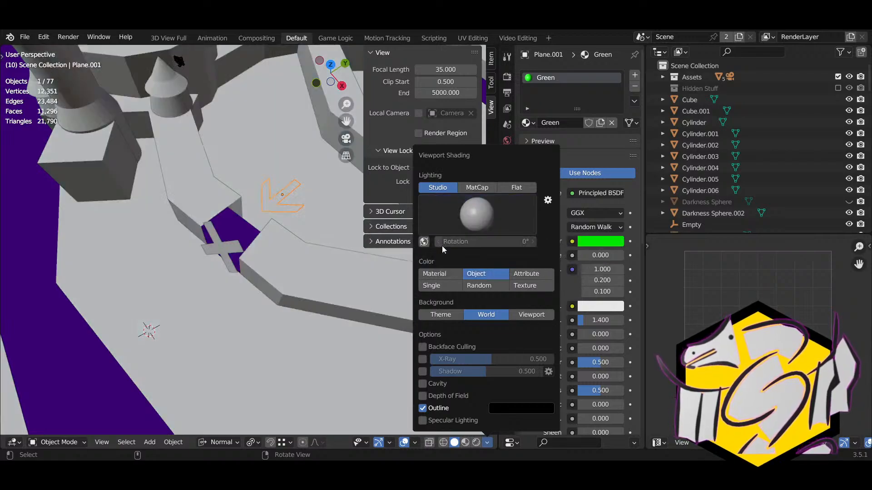
left_click(473, 229)
left_click(478, 254)
left_click(482, 205)
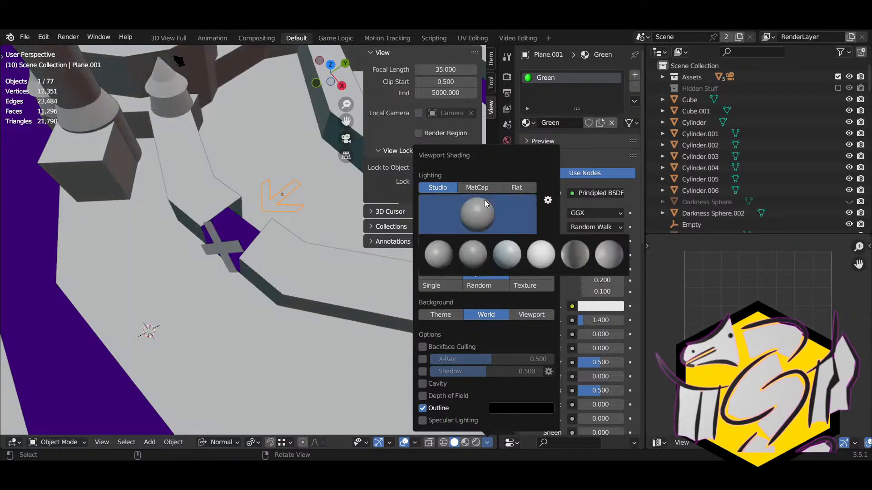
left_click(538, 252)
left_click(506, 203)
left_click(568, 246)
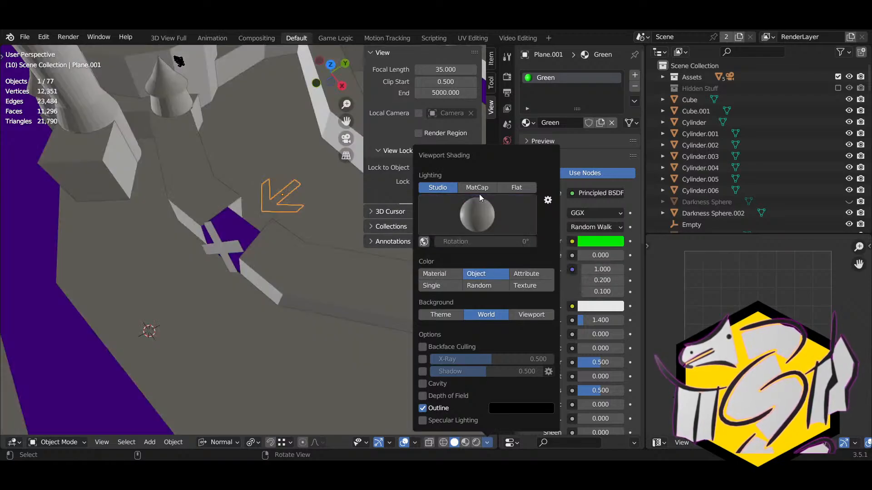
Step: Orbit lower over the maze and compare rendered and solid viewport shading
mouse_move(236, 261)
middle_mouse_down()
mouse_move(268, 217)
mouse_move(272, 239)
mouse_move(310, 255)
mouse_move(176, 249)
mouse_move(99, 258)
mouse_move(106, 304)
mouse_move(198, 262)
mouse_move(293, 284)
mouse_move(332, 282)
mouse_move(424, 431)
middle_mouse_up()
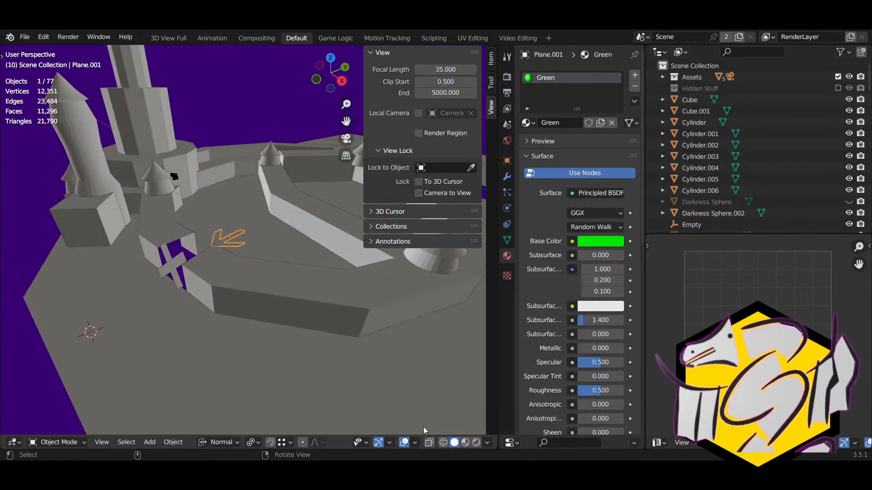
left_click(476, 443)
left_click(456, 443)
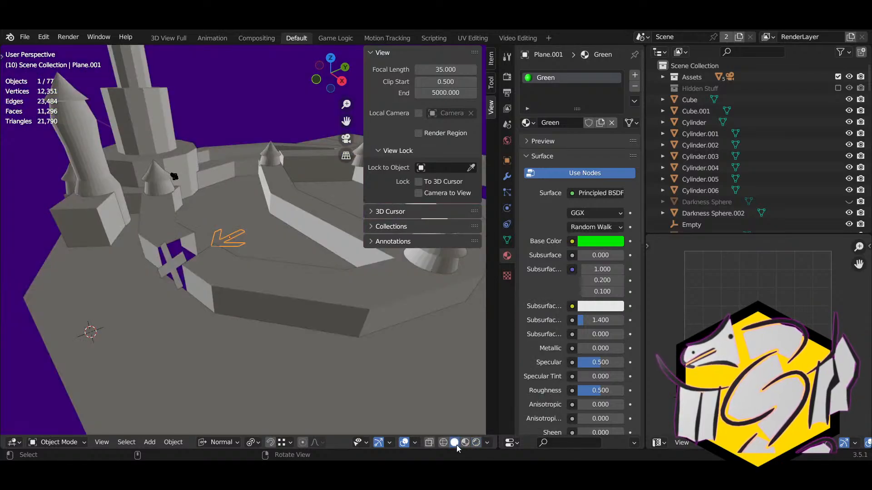
left_click(477, 444)
left_click(454, 443)
Step: Set the solid shading colour to Random so each object gets its own colour
left_click(487, 443)
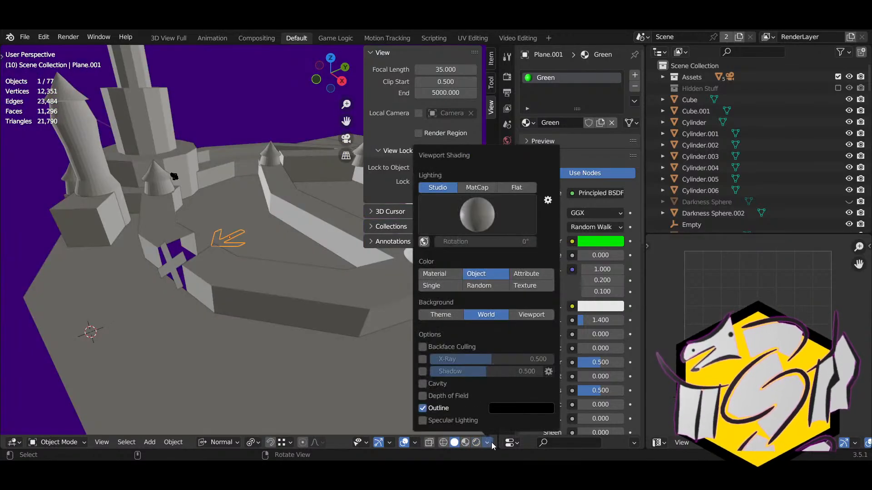
left_click(526, 286)
left_click(497, 286)
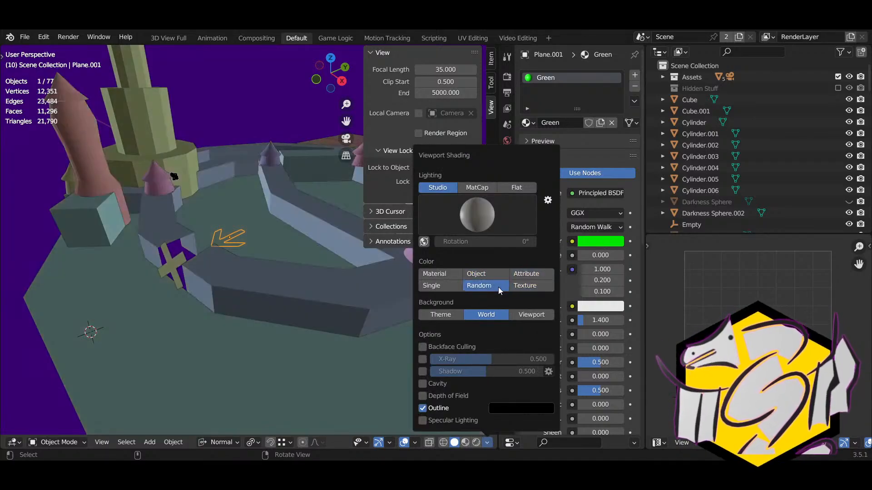
mouse_move(287, 280)
middle_mouse_down()
mouse_move(260, 311)
mouse_move(252, 302)
middle_mouse_up()
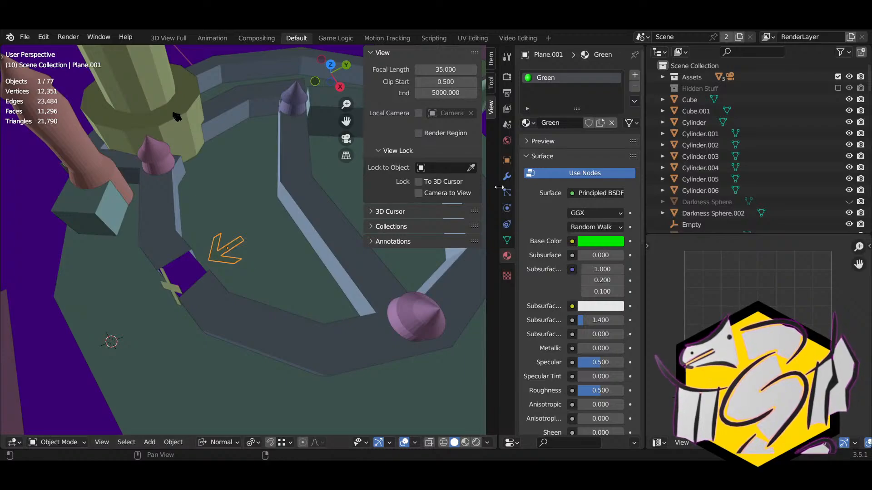
left_click(507, 160)
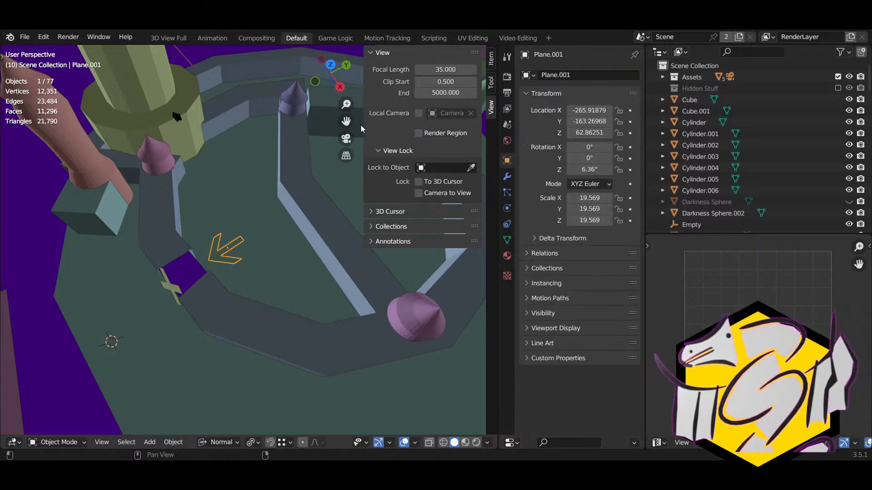
Step: Hide the side panel and move the arrow slightly further left along the path
key("n")
middle_click_drag(297, 258, 309, 294)
scroll(314, 205, "up", 3)
key("g")
left_click(303, 290)
Step: Rename the arrow object from 'Object' to 'Arrow'
left_click(580, 73)
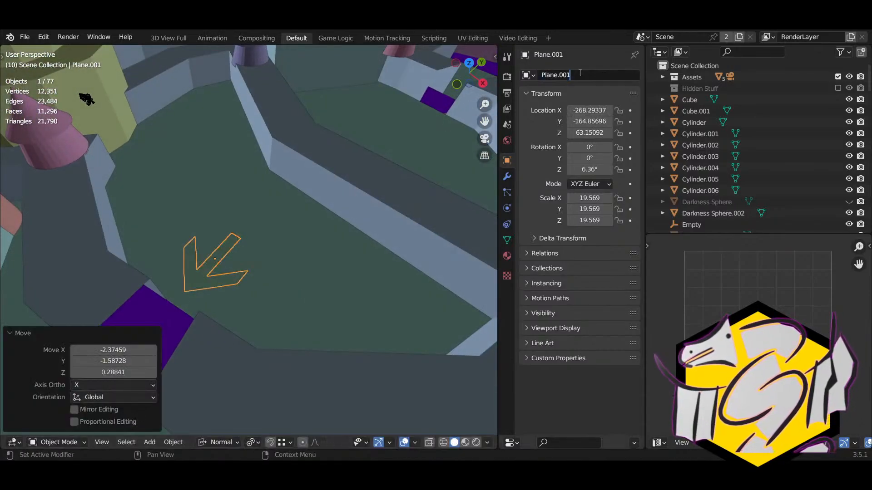
key("Return")
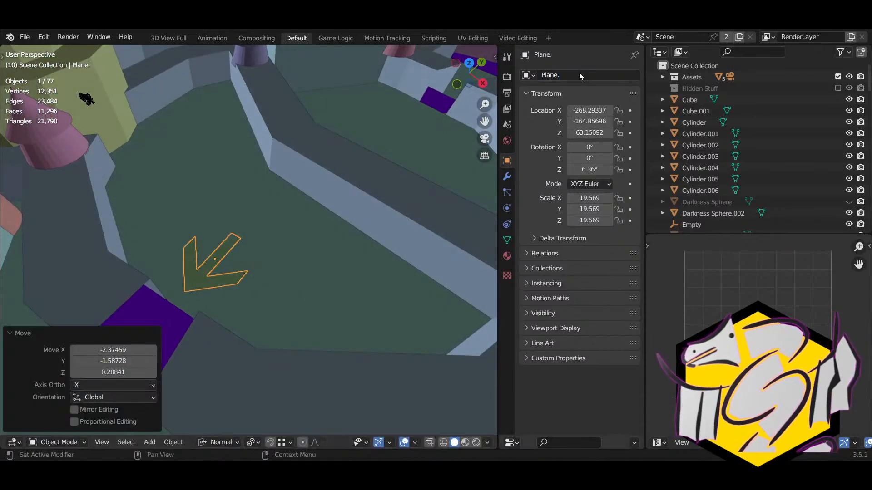
type("Object")
left_click(579, 73)
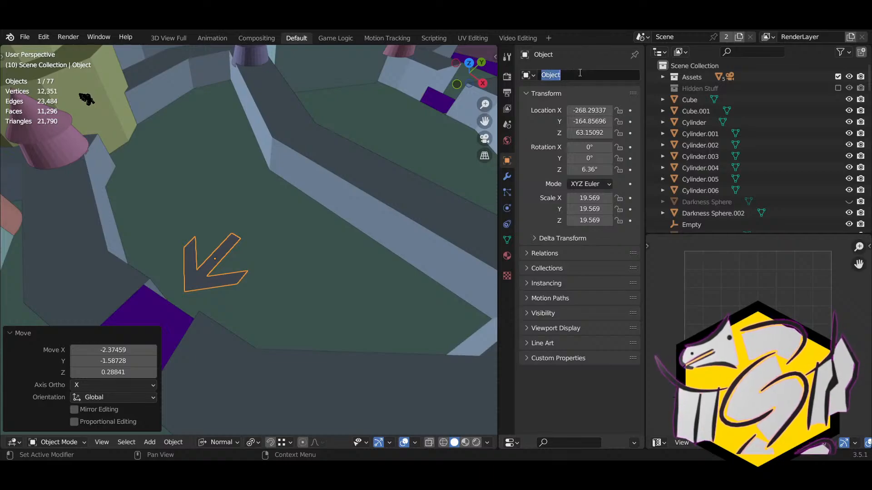
left_click(579, 73)
left_click_drag(580, 73, 486, 91)
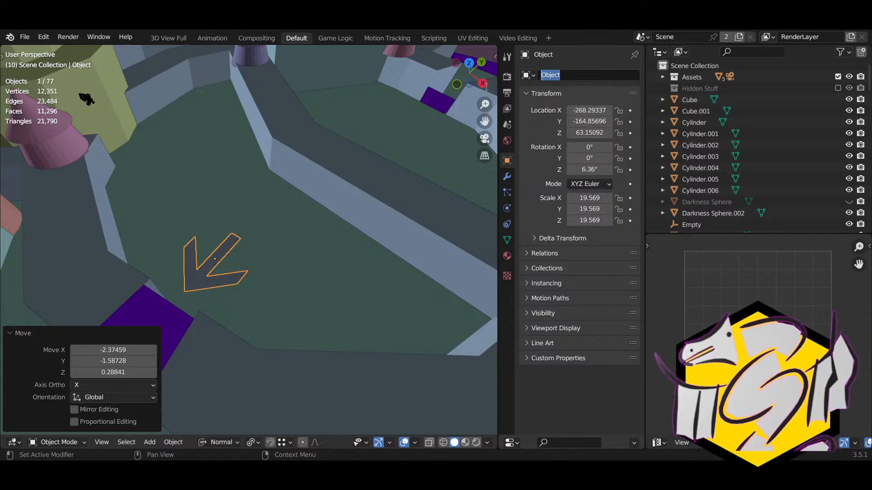
key("BackSpace")
type("Arrow")
key("Return")
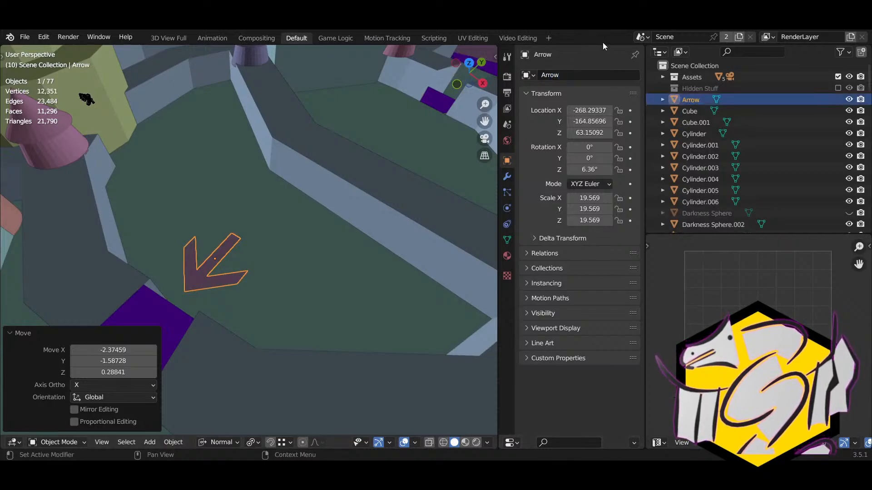
Step: Rename the cross-shaped plane over the nearby doorway from 'Plane' to 'X'
right_click_drag(286, 141, 218, 175)
right_click_drag(218, 182, 359, 209, "shift")
left_click(257, 239)
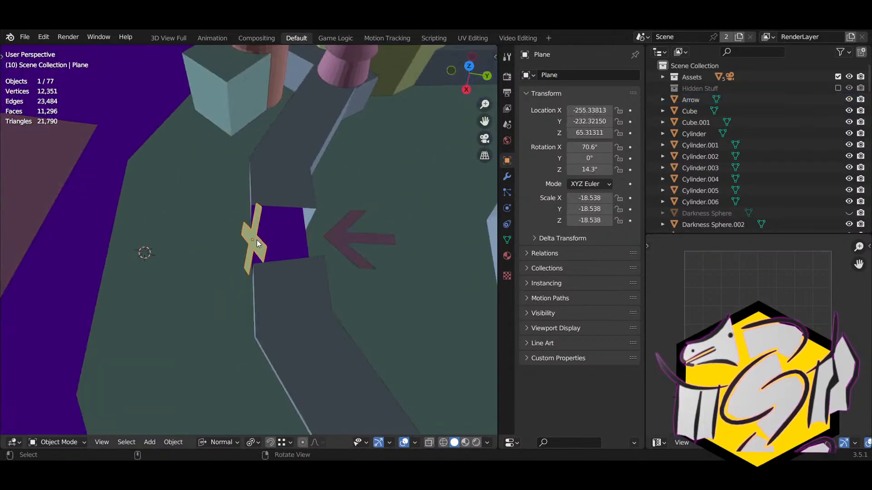
right_click_drag(257, 240, 313, 238)
double_click(592, 75)
key("BackSpace")
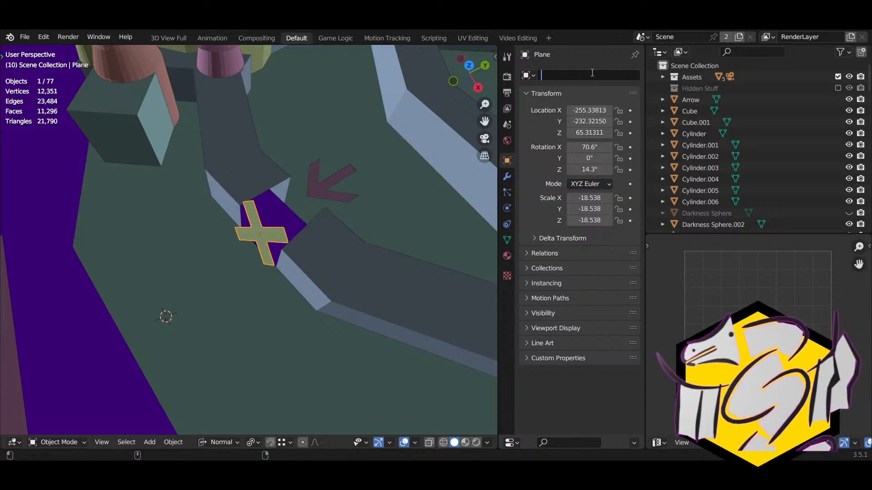
type("X")
key("Return")
middle_click_drag(451, 150, 346, 158)
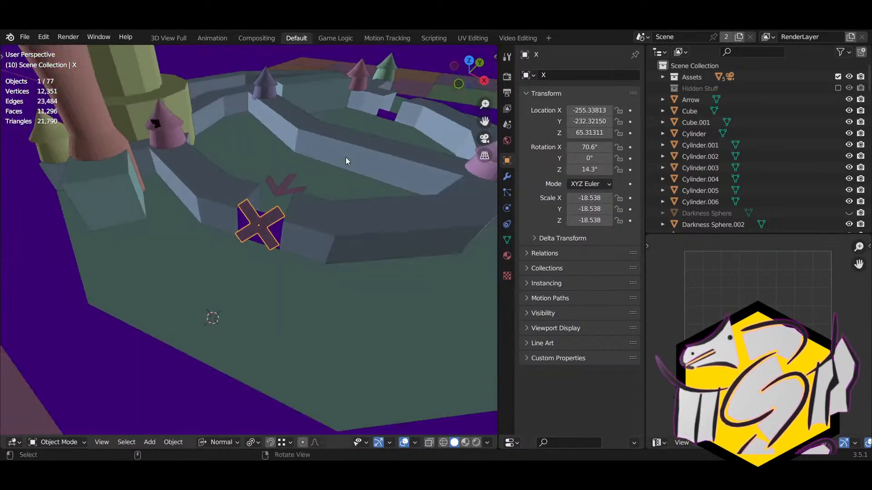
left_click(281, 189)
Step: Duplicate the arrow beside a doorway and turn the copy 34.4°
middle_click_drag(285, 208, 265, 217)
middle_click_drag(355, 223, 181, 227, "shift")
key("shift+d")
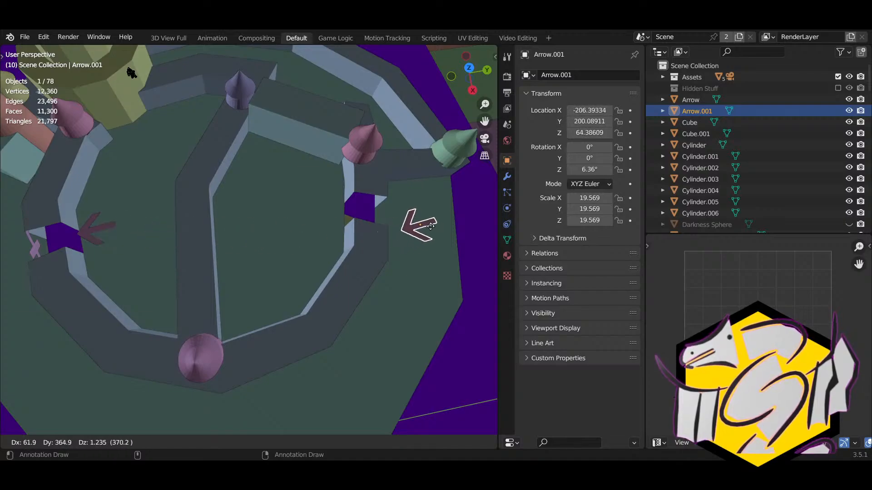
left_click(412, 221)
middle_click_drag(412, 221, 321, 138)
middle_click_drag(333, 266, 334, 307)
key("r")
left_click(293, 339)
mouse_move(335, 307)
right_mouse_down()
mouse_move(323, 241)
mouse_move(379, 324)
right_mouse_up()
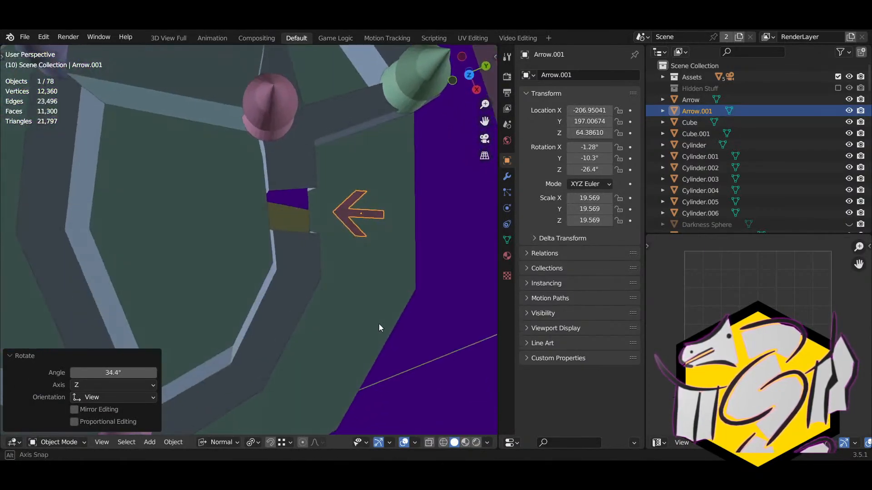
Step: Check the copy's placement in see-through view, then move it and rotate it about Z
key("h")
key("alt+z")
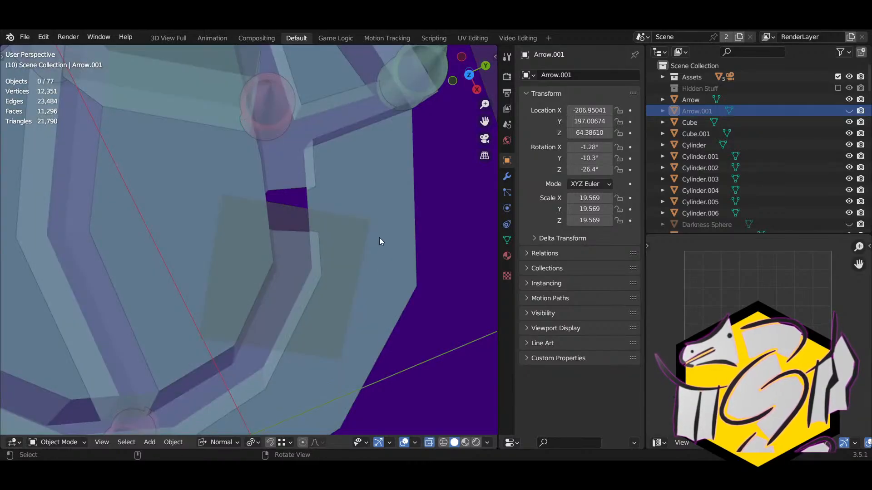
key("alt+z")
key("alt+h")
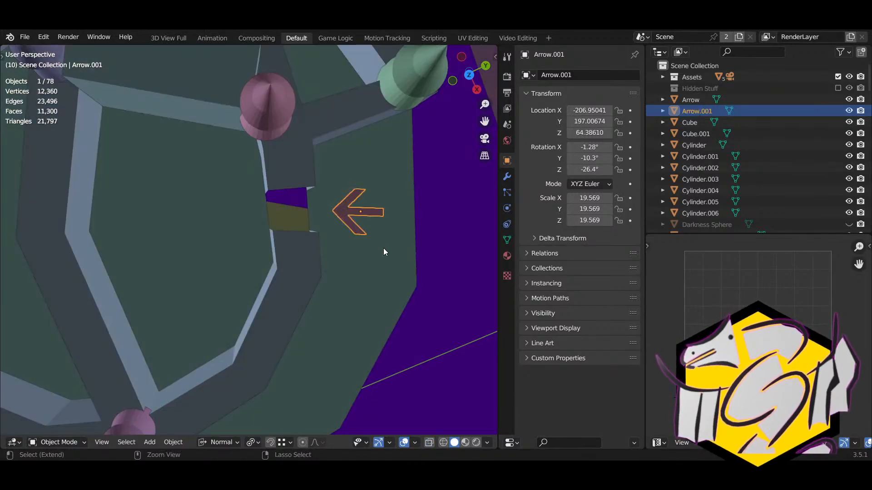
key("g")
left_click(368, 238)
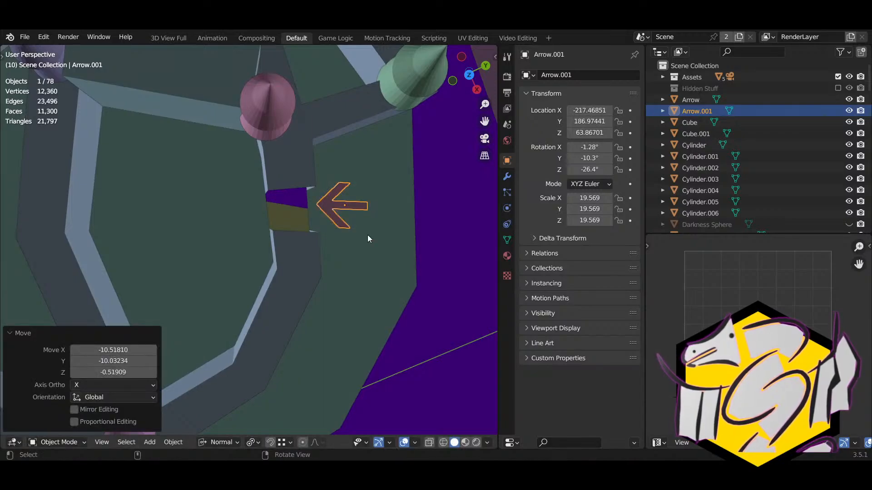
key("r")
key("z")
left_click(372, 231)
Step: Shift the arrow copy further down the path and refine its angle with two turns
middle_click_drag(372, 231, 2, 193)
middle_click_drag(282, 238, 397, 278)
key("g")
left_click(297, 186)
key("r")
left_click(298, 178)
key("r")
left_click(297, 179)
scroll(286, 263, "down", 4)
middle_click_drag(284, 263, 339, 264)
middle_click_drag(311, 225, 350, 265, "shift")
Step: Place a second arrow copy on another path, turned -101° about Z and named Arrow.00
key("shift+d")
left_click(213, 275)
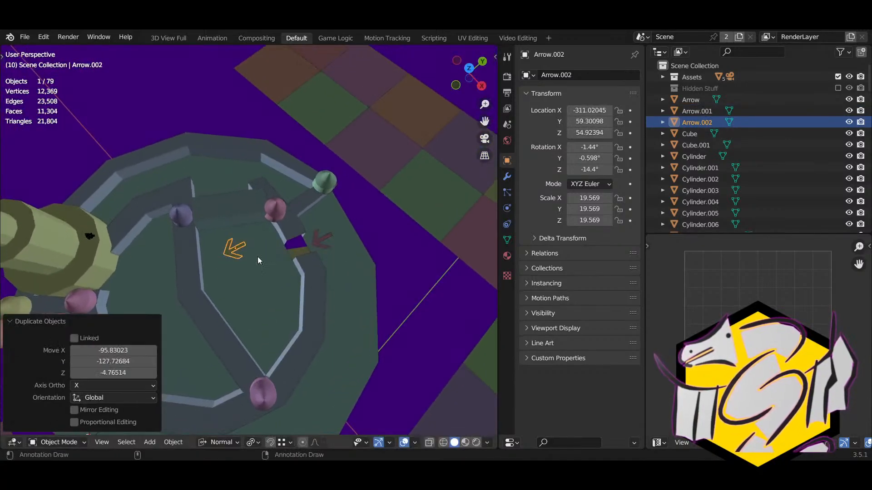
key("r")
key("z")
left_click(226, 304)
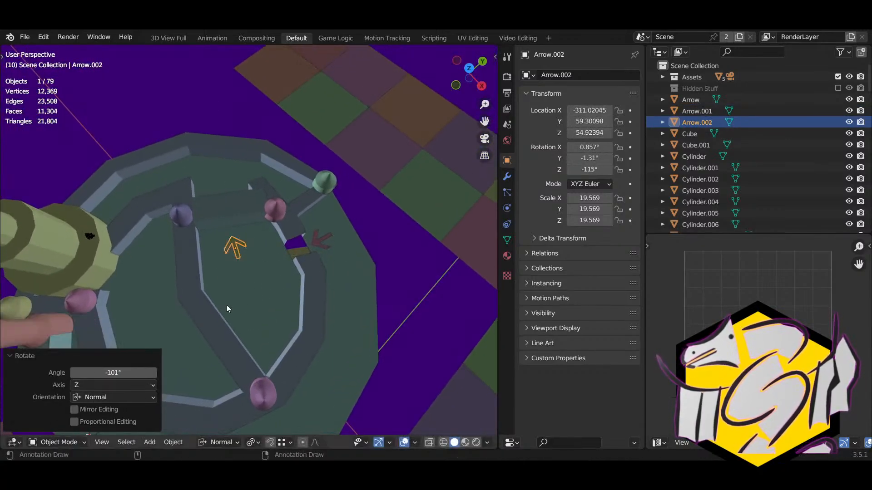
middle_click_drag(226, 304, 325, 248)
key("g")
left_click(316, 235)
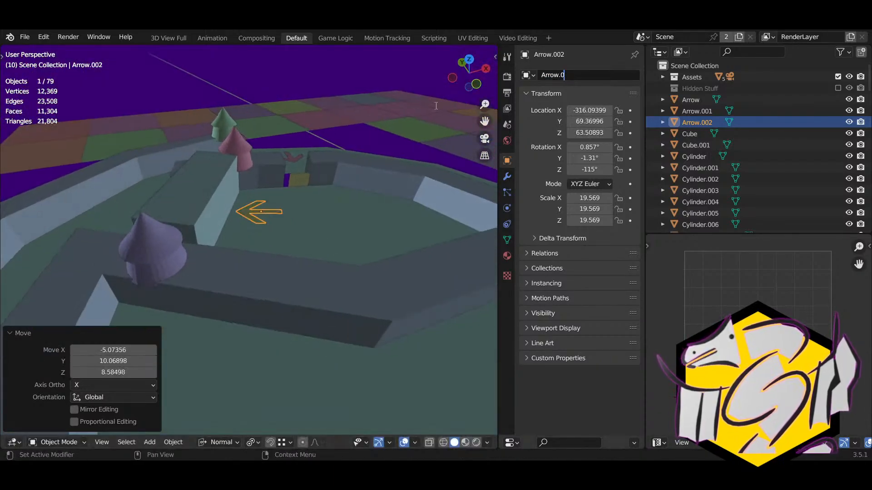
middle_click_drag(309, 196, 301, 249)
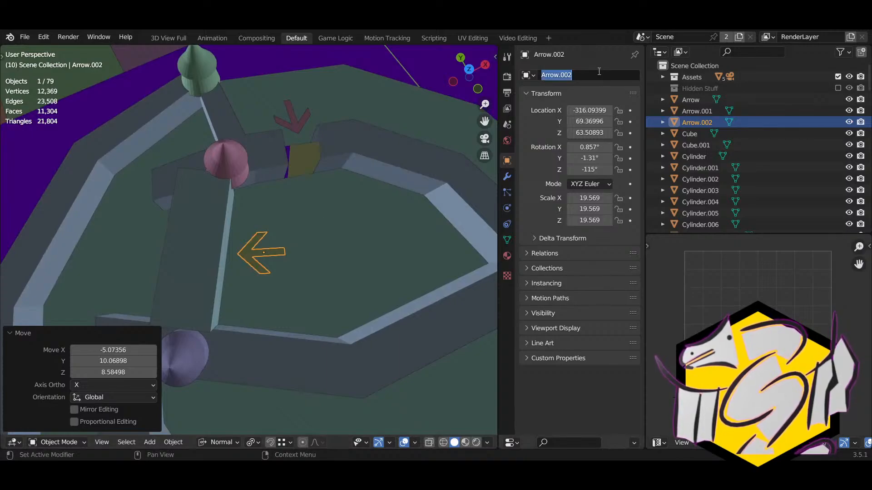
key("Return")
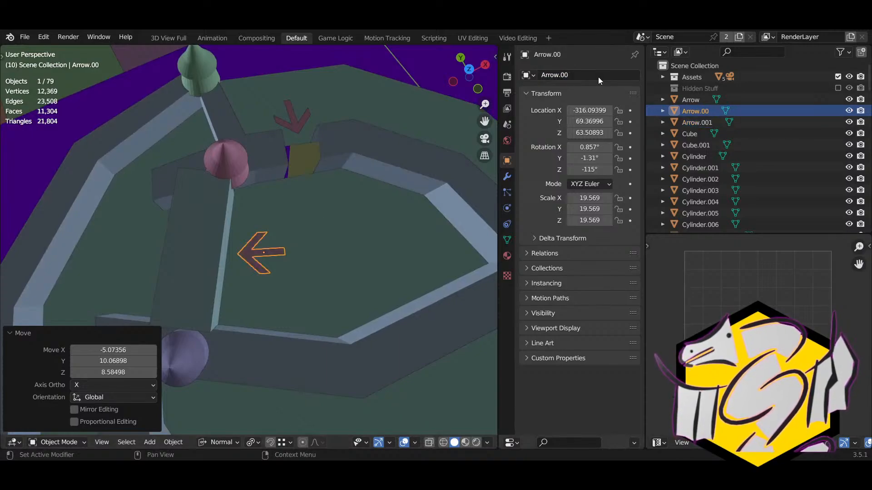
middle_click_drag(245, 227, 175, 210)
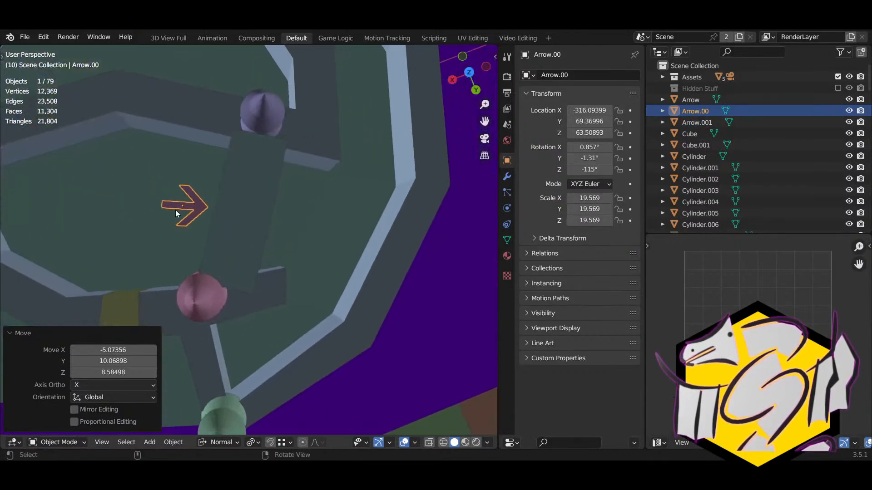
key("shift+d")
Step: Place the new arrow copy on the path, turning and shifting it into position
left_click(328, 228)
key("r")
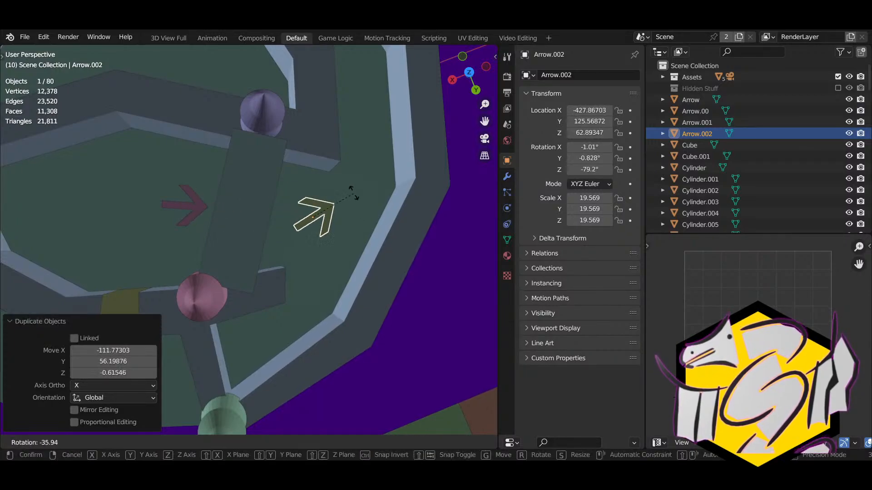
left_click(330, 177)
key("g")
left_click(378, 190)
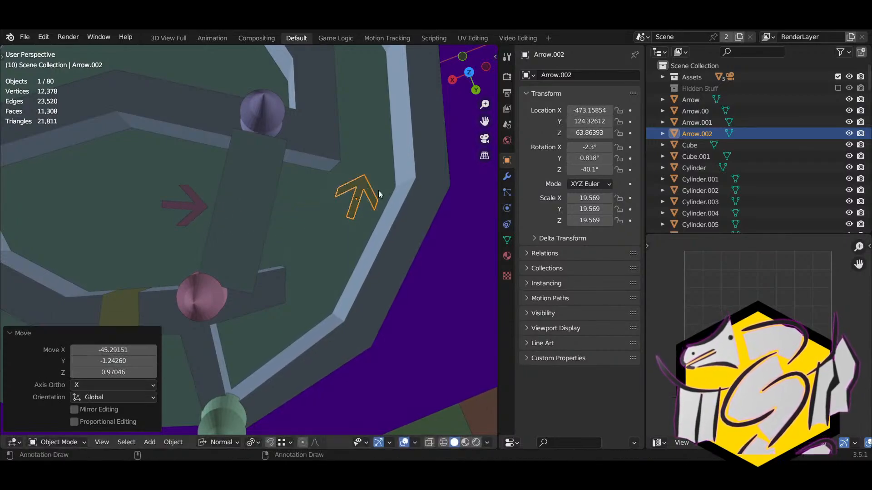
Step: Rename the new arrow copy to 'Arrow....'
key("BackSpace")
key("Return")
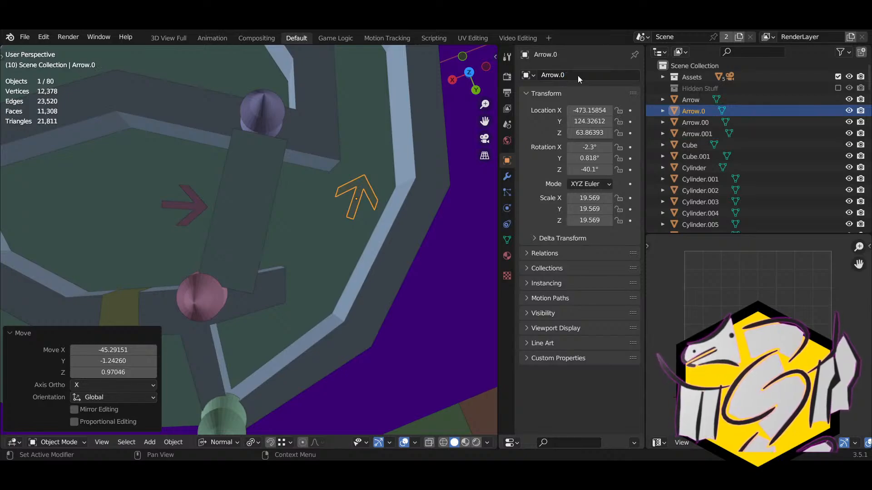
left_click(578, 76)
key("BackSpace")
key("Return")
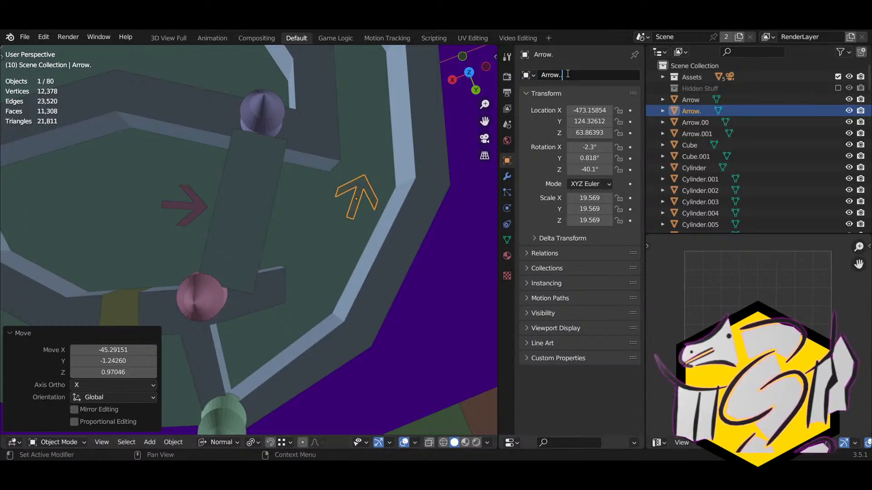
type("..")
key("Return")
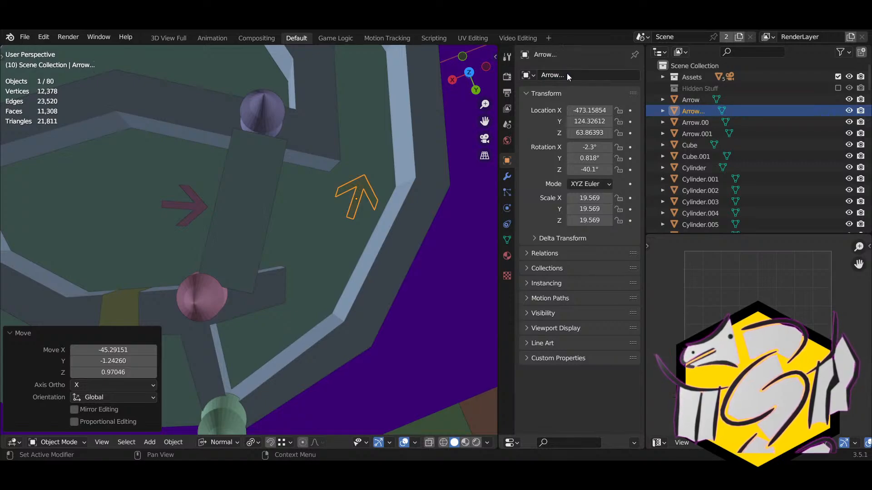
left_click(567, 74)
type(".")
key("Return")
Step: Move Arrow.... up the path toward the tower and turn it to point down the path
middle_click_drag(326, 187, 173, 264)
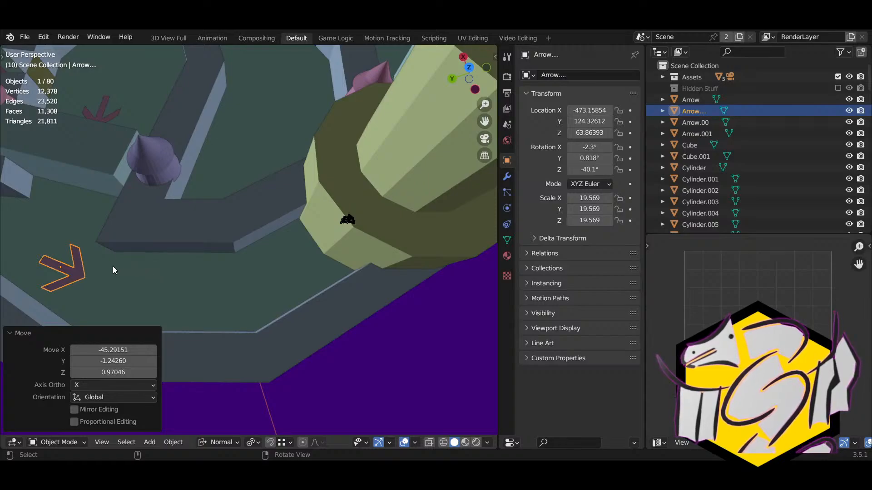
key("g")
left_click(189, 291)
key("r")
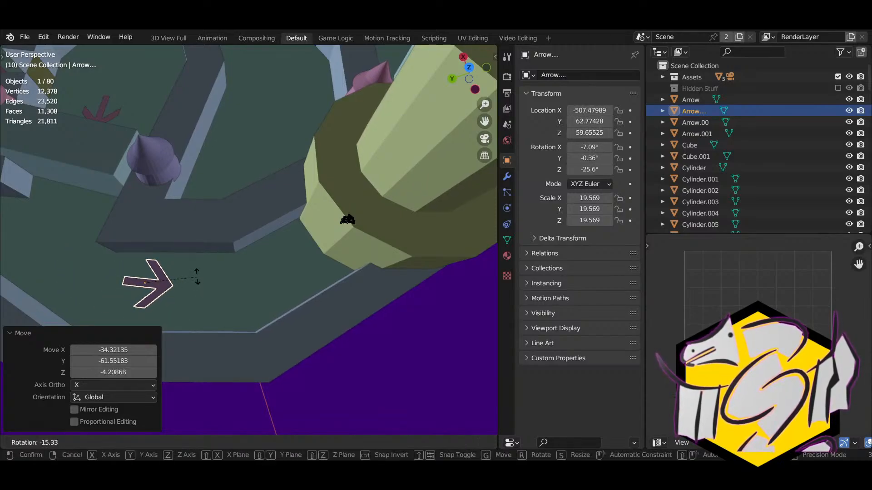
left_click(197, 273)
middle_click_drag(197, 273, 365, 317)
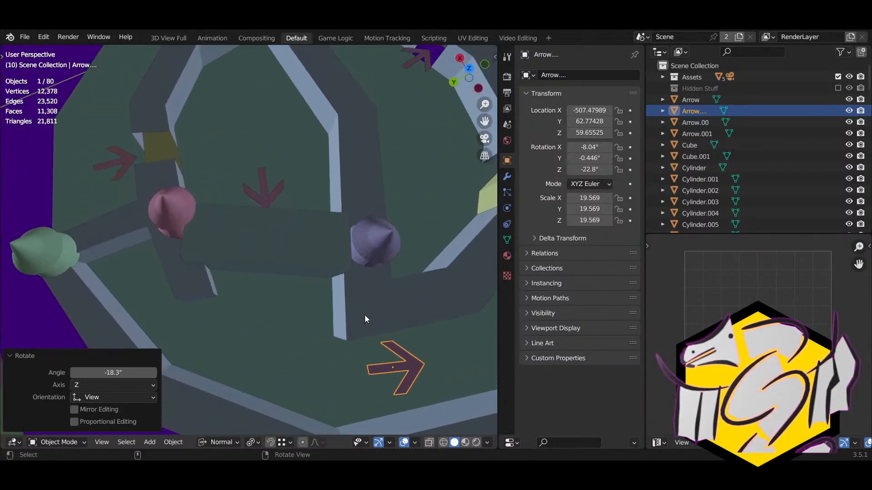
key("g")
left_click(241, 304)
key("r")
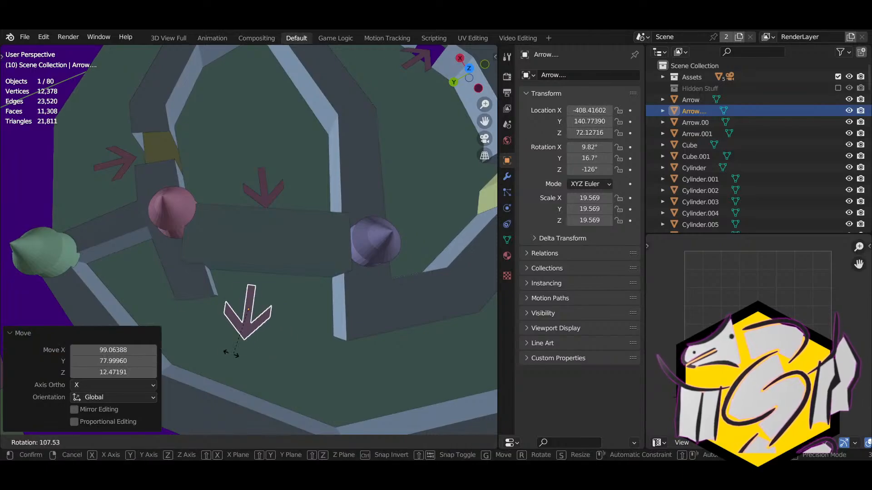
left_click(238, 347)
key("g")
left_click(260, 351)
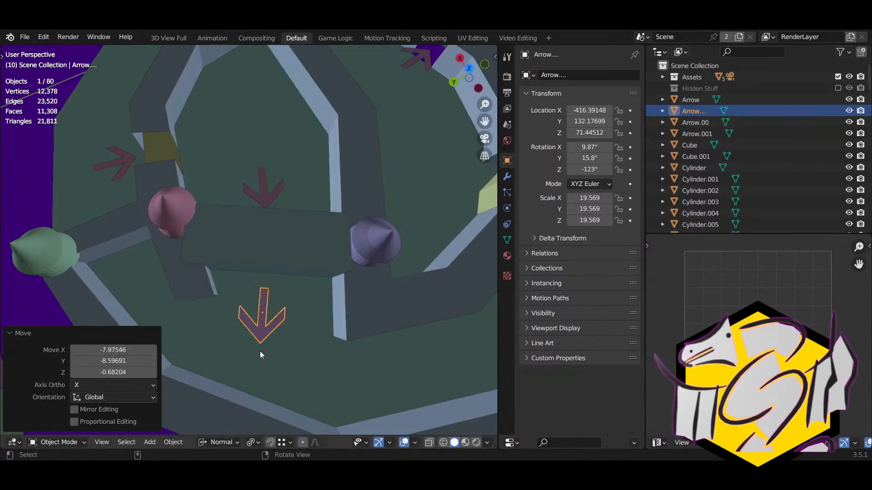
middle_click_drag(370, 339, 241, 322, "shift")
Step: Duplicate the downward arrow, settle the copy on the floor beside the tower base, and frame it
key("shift+d")
left_click(468, 334)
middle_click_drag(468, 333, 357, 305, "shift")
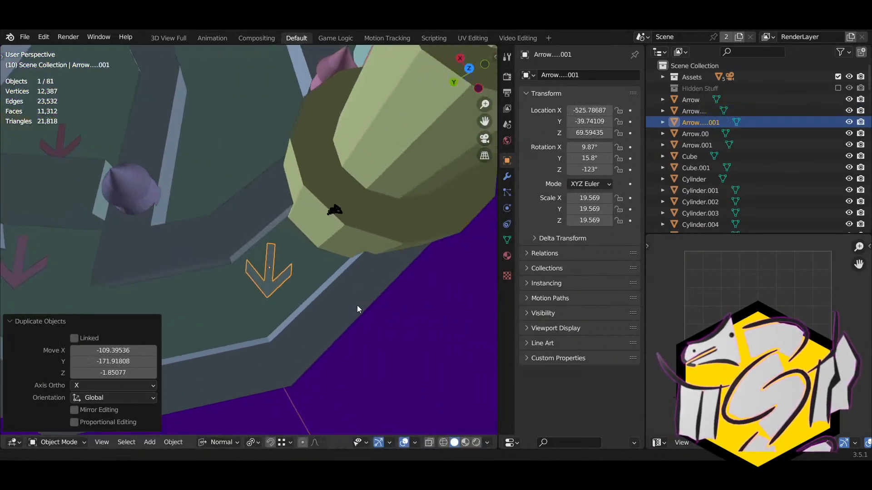
key("r")
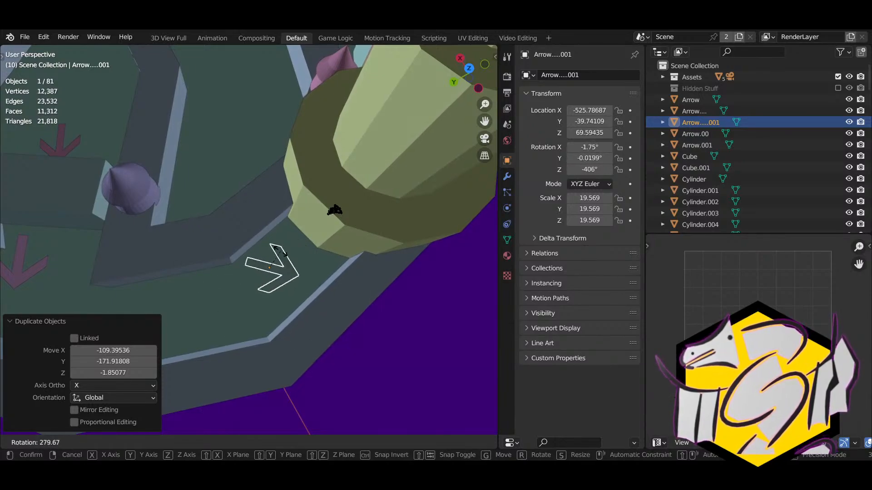
right_click(255, 253)
middle_click_drag(276, 271, 297, 346, "shift")
key("g")
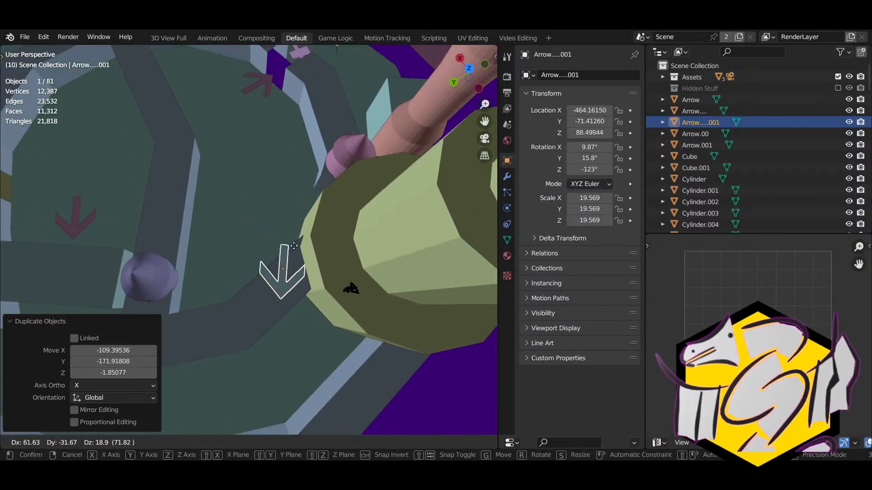
left_click(296, 192)
middle_click_drag(296, 192, 285, 236)
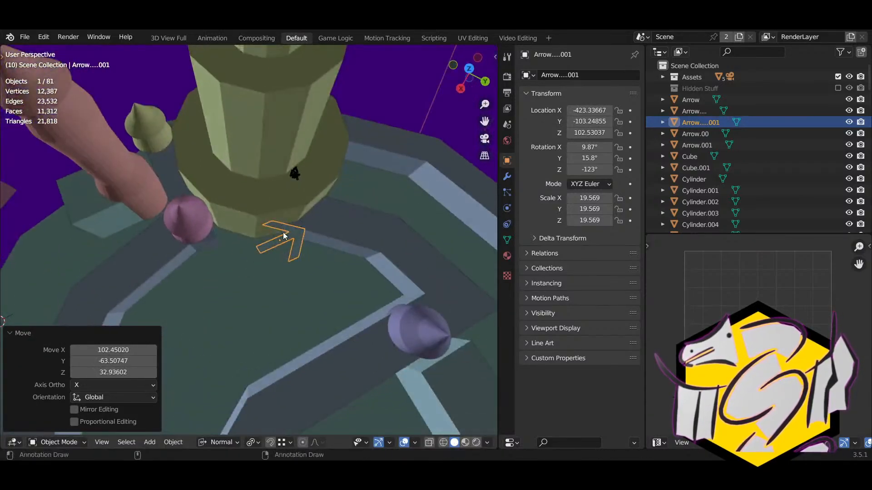
key("g")
left_click(294, 195)
middle_click_drag(294, 196, 366, 220)
key("KP_Decimal")
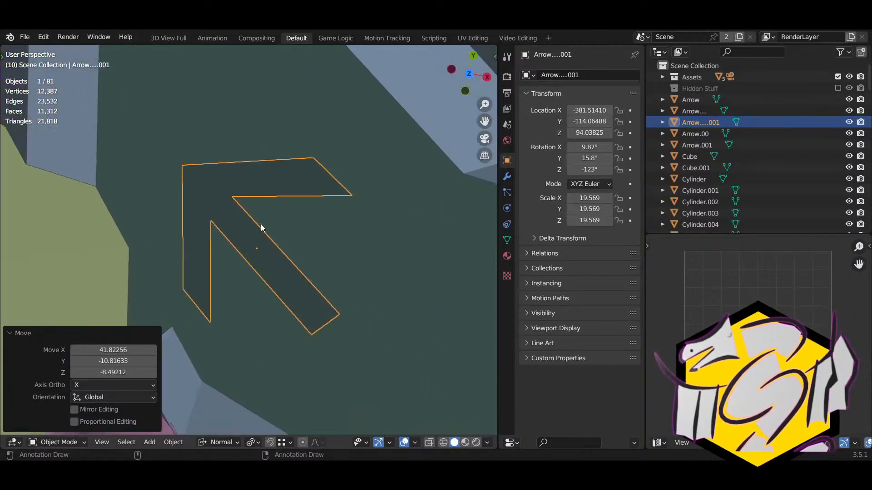
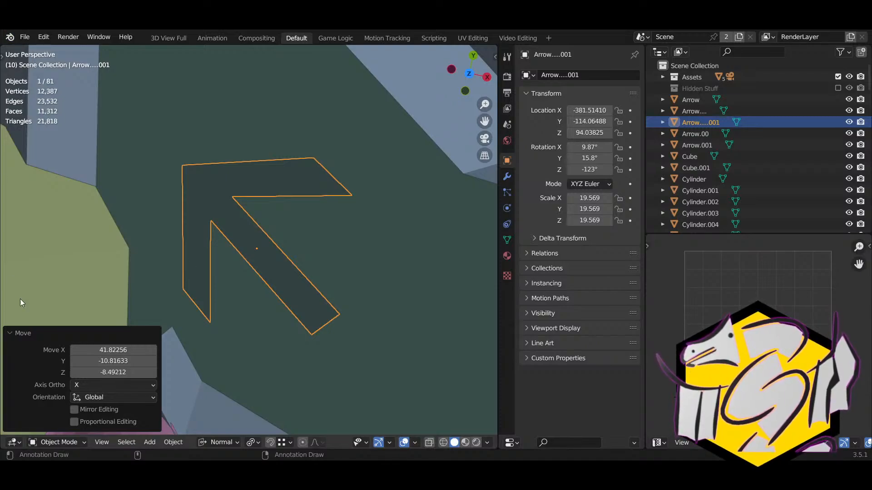
Step: Turn the arrow about its vertical axis, including a 12.4° turn, to face along the path
scroll(424, 308, "down", 5)
middle_click_drag(307, 228, 359, 225)
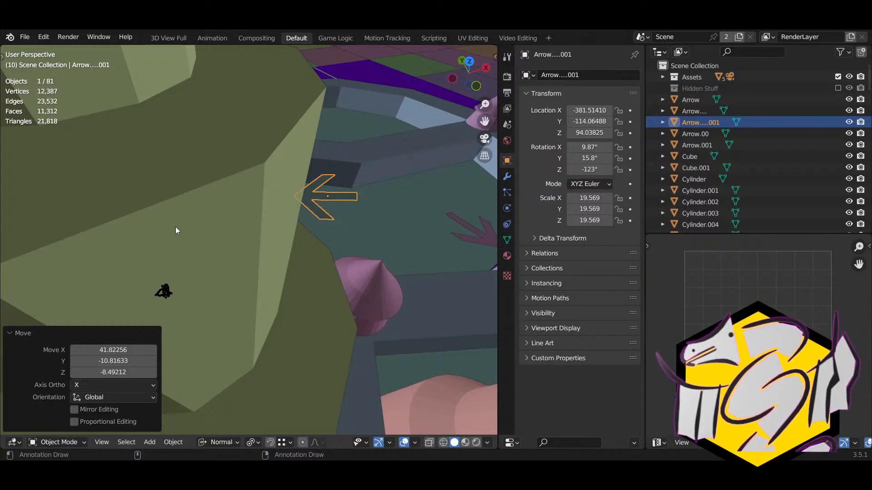
middle_click_drag(346, 273, 186, 255)
middle_click_drag(287, 254, 281, 236)
key("r")
key("z")
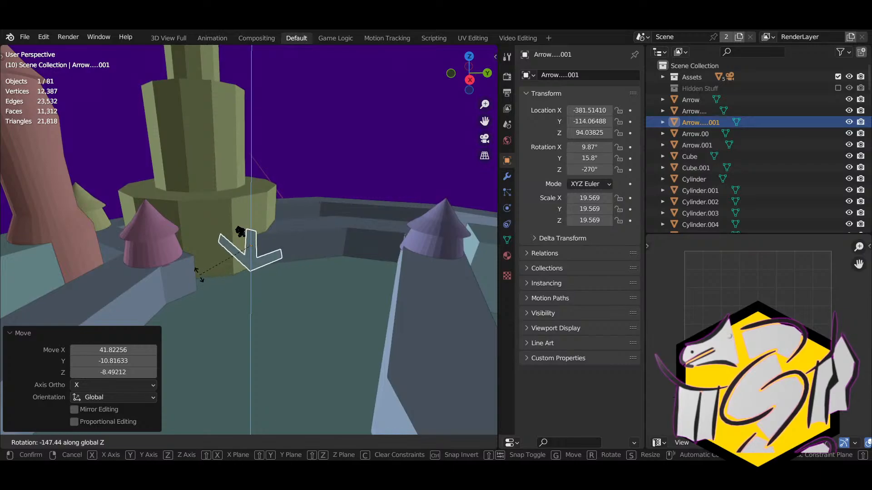
left_click(198, 275)
key("r")
middle_click_drag(279, 268, 206, 229)
left_click(292, 231)
key("r")
left_click(257, 240)
middle_click_drag(255, 241, 372, 289)
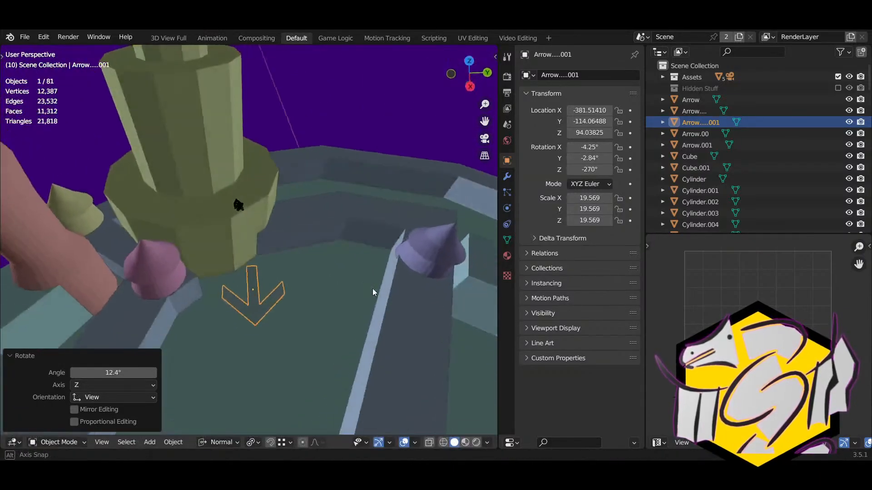
middle_click_drag(327, 248, 309, 202)
Step: Lower the arrow onto the track beside the tower base and adjust its heading
key("g")
left_click(231, 274)
middle_click_drag(232, 275, 192, 278)
key("g")
left_click(194, 326)
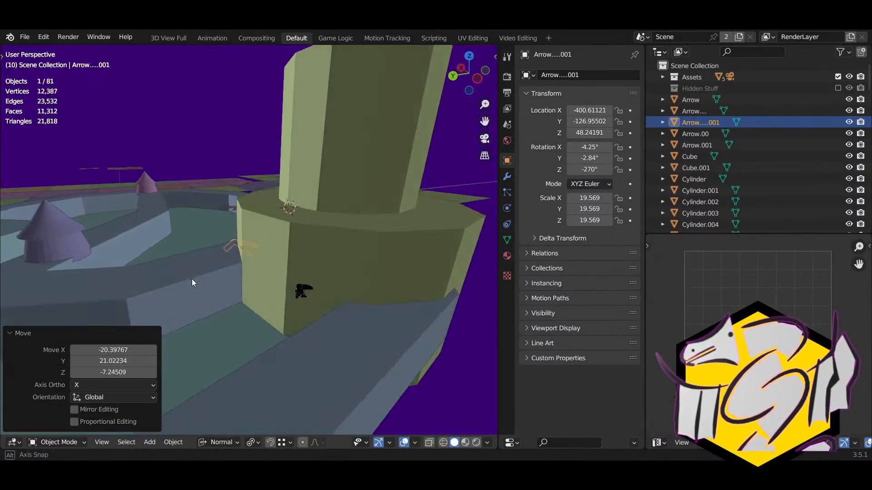
key("r")
left_click(255, 275)
middle_click_drag(255, 275, 313, 287)
key("r")
left_click(282, 259)
key("r")
left_click(254, 272)
key("g")
left_click(369, 239)
Step: Refine the arrow's Z-axis heading and position beside the tower base
key("r")
key("z")
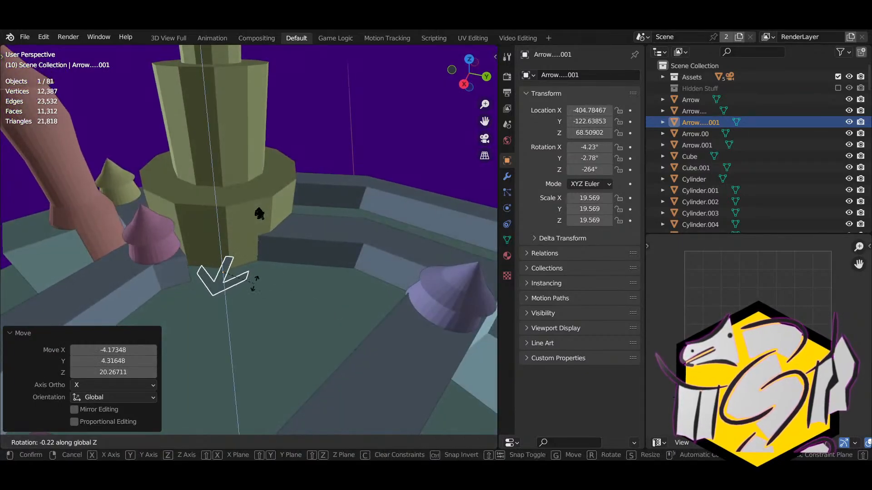
left_click(272, 270)
key("g")
left_click(278, 273)
middle_click_drag(278, 273, 345, 218)
key("r")
left_click(206, 282)
key("r")
left_click(278, 202)
key("r")
left_click(276, 241)
key("g")
left_click(321, 255)
Step: Fine-tune the arrow's rotation, including a 17.3° turn, so it follows the path
middle_click_drag(320, 255, 181, 315)
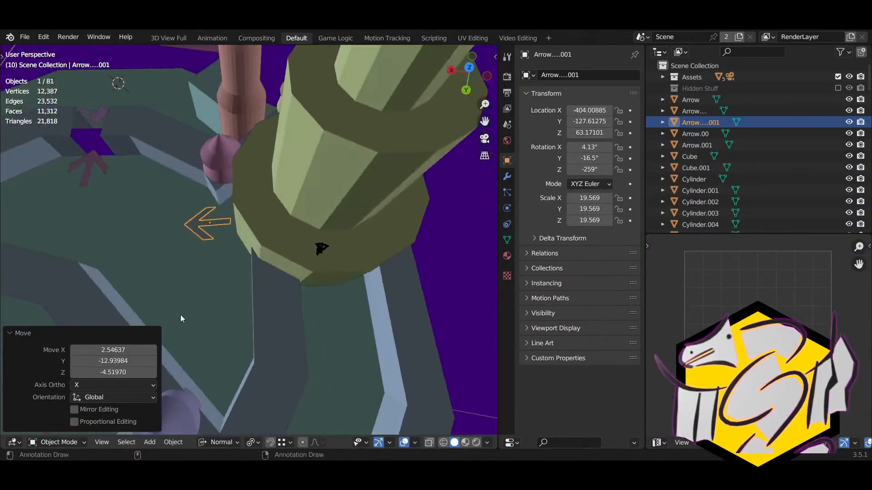
key("r")
left_click(224, 277)
middle_click_drag(224, 276, 362, 189)
key("r")
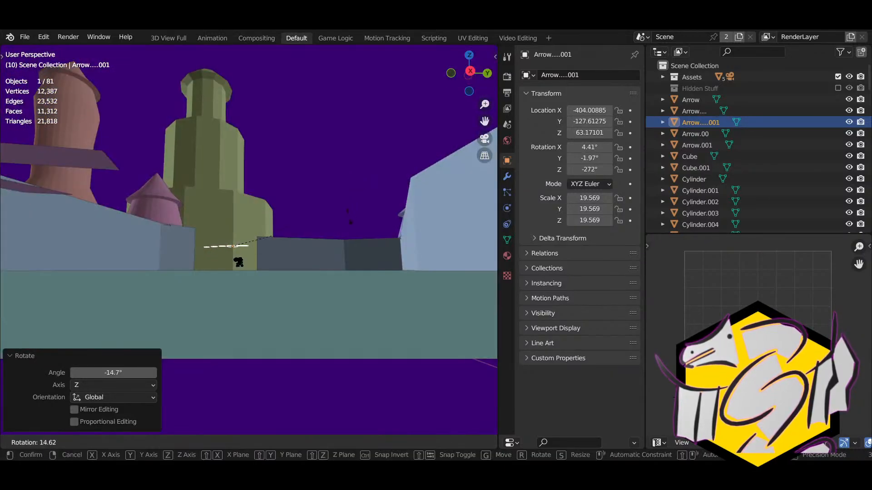
left_click(346, 222)
middle_click_drag(345, 225, 548, 119)
key("r")
left_click(249, 258)
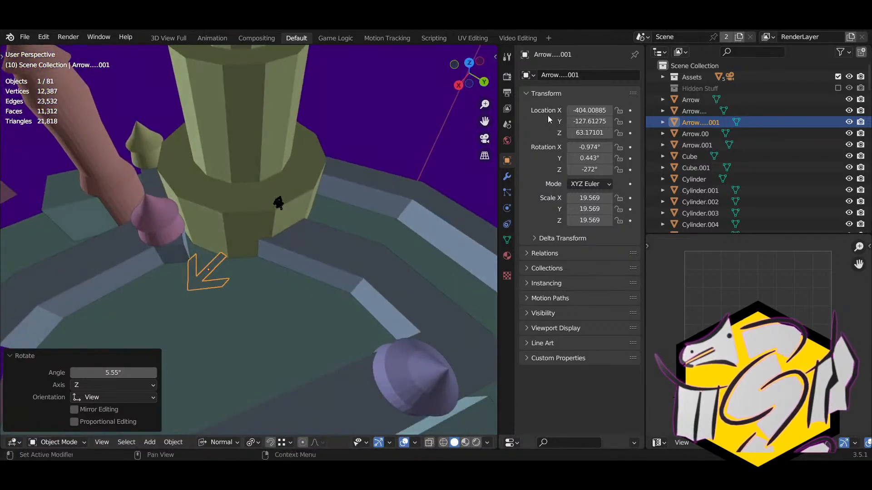
Step: Rename the arrow so its name ends in 0, then select the lower arrow on the track
double_click(606, 73)
key("BackSpace")
key("Return")
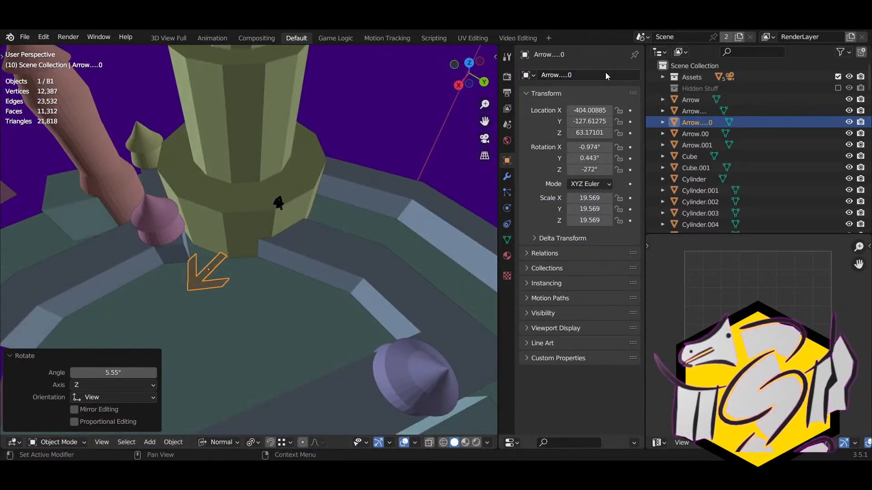
middle_click_drag(317, 215, 307, 262)
left_click(171, 295)
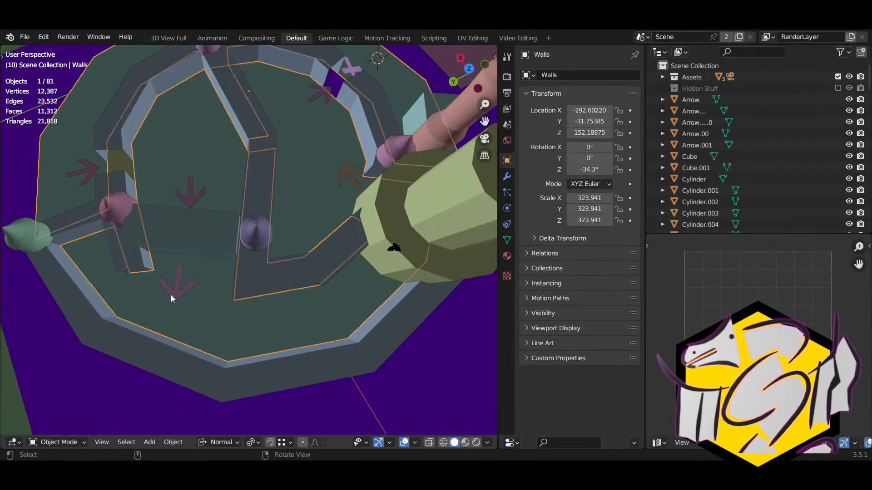
left_click(171, 295)
Step: Duplicate the lower arrow and place the copy further along the track near the tower
middle_click_drag(253, 299, 181, 299, "shift")
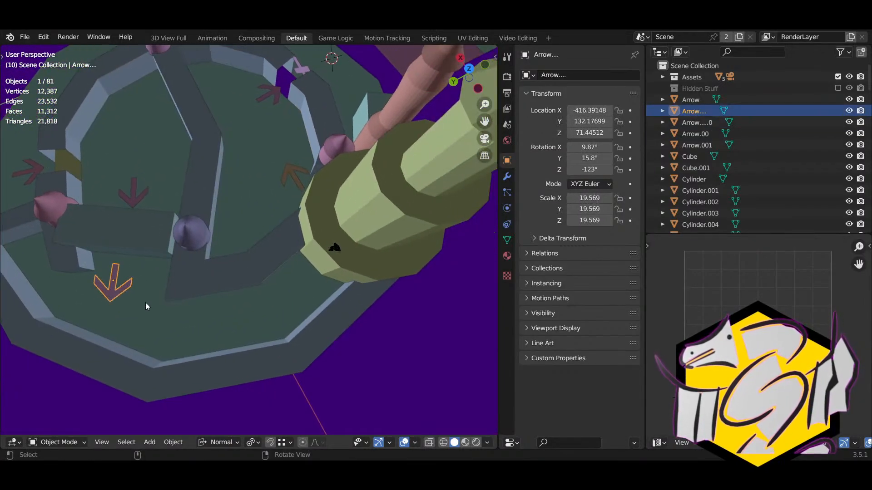
key("shift+d")
left_click(277, 329)
key("r")
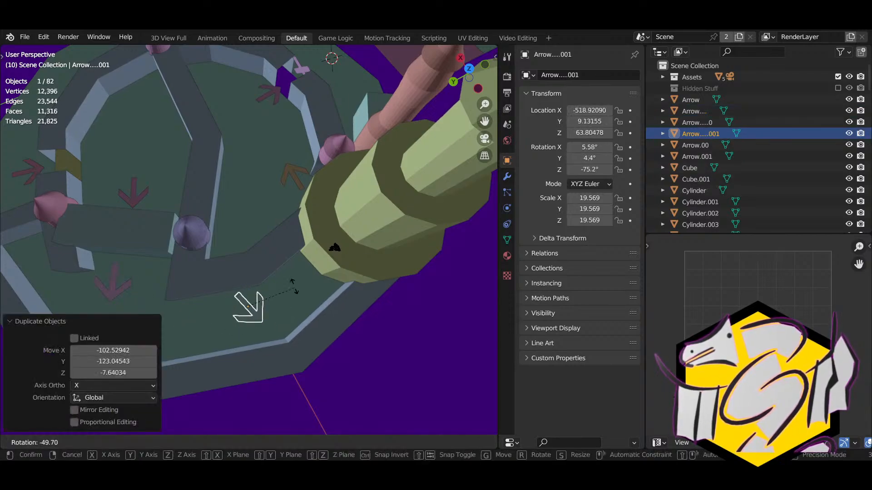
left_click(253, 244)
key("g")
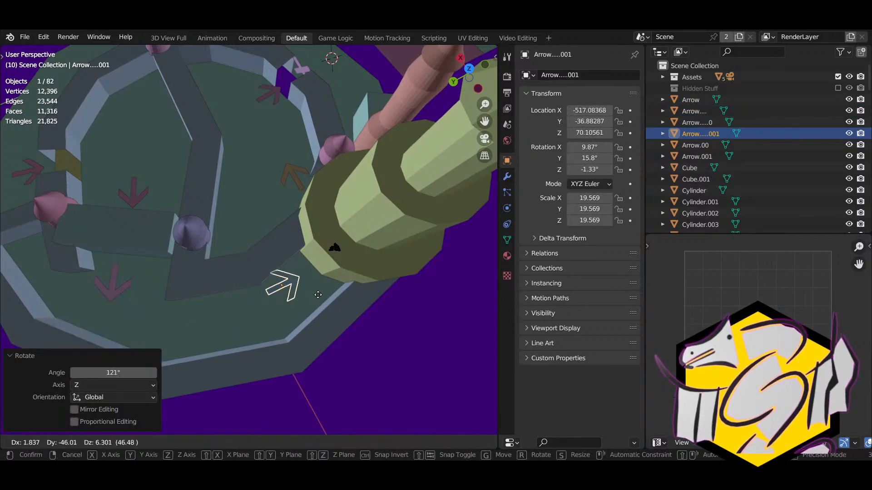
left_click(338, 295)
key("g")
left_click(324, 291)
Step: Turn the copy about Z to follow the track, ending at -11°, then select a floor tile
key("r")
key("z")
key("z")
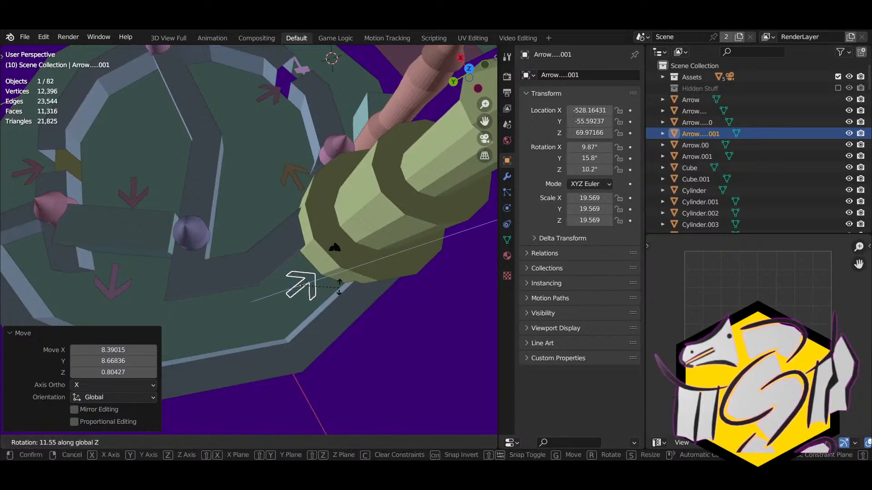
left_click(336, 290)
middle_click_drag(335, 293, 529, 138)
key("r")
left_click(320, 249)
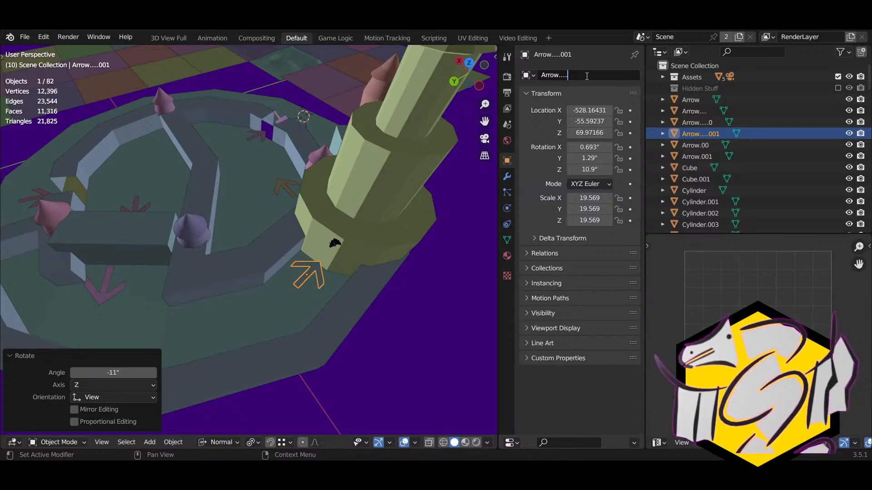
middle_click_drag(383, 162, 394, 299)
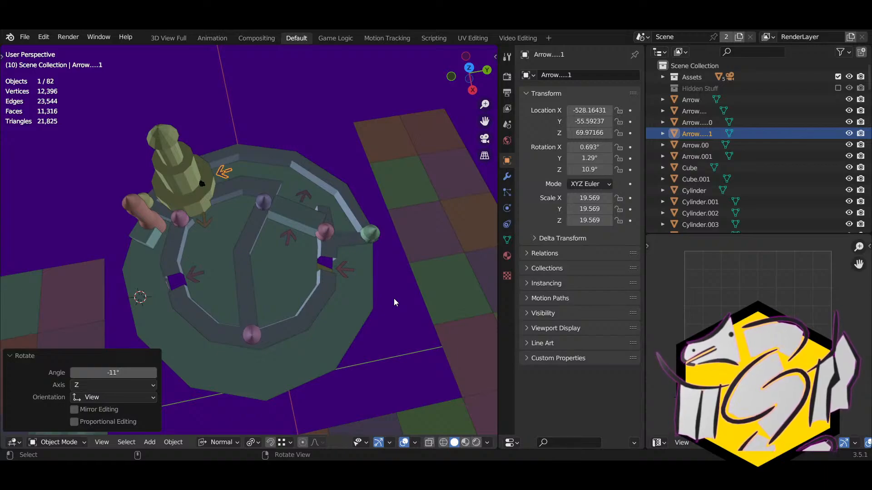
middle_click_drag(84, 315, 388, 260)
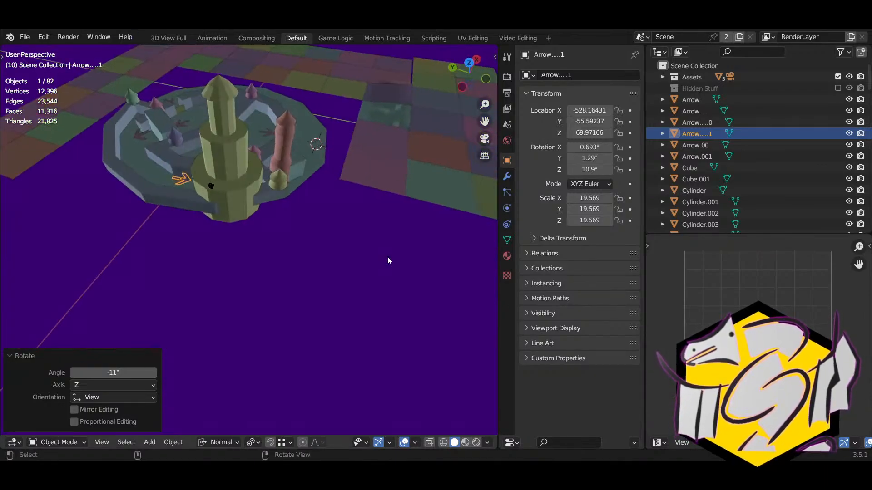
left_click(368, 190)
middle_click_drag(369, 189, 356, 227)
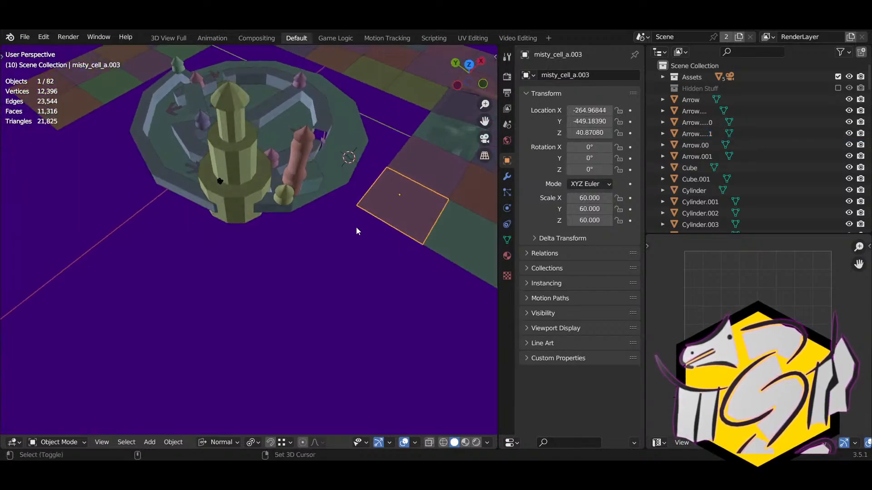
Step: Duplicate a floor tile beside the tower, stand it upright at 94.6° on Y, turn it 26° and raise it
key("shift+d")
left_click(173, 274)
middle_click_drag(226, 263, 209, 247)
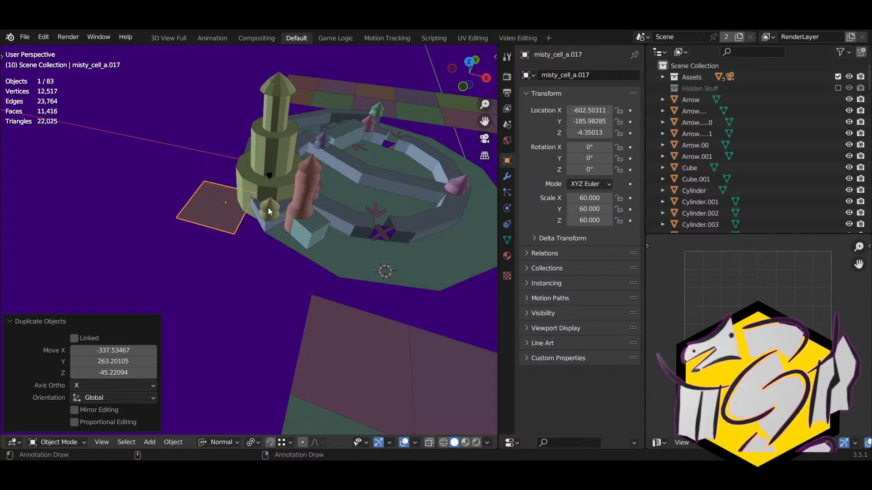
key("r")
key("y")
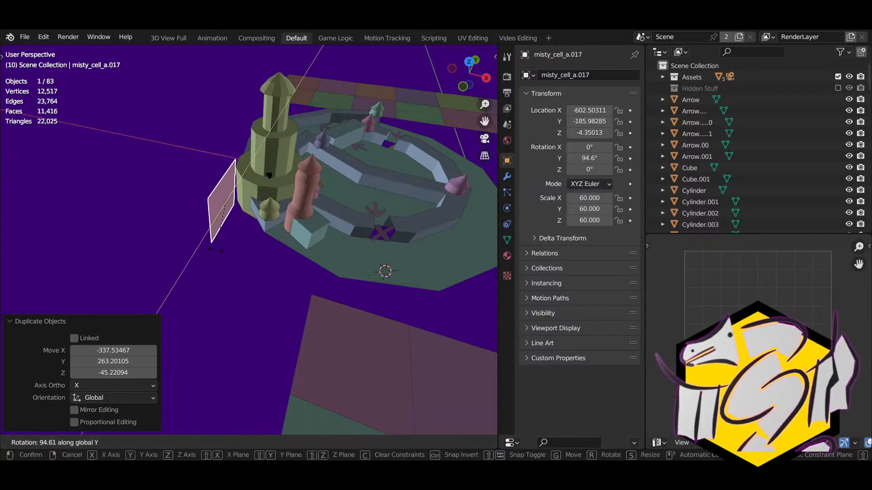
left_click(251, 254)
key("r")
key("z")
left_click(272, 237)
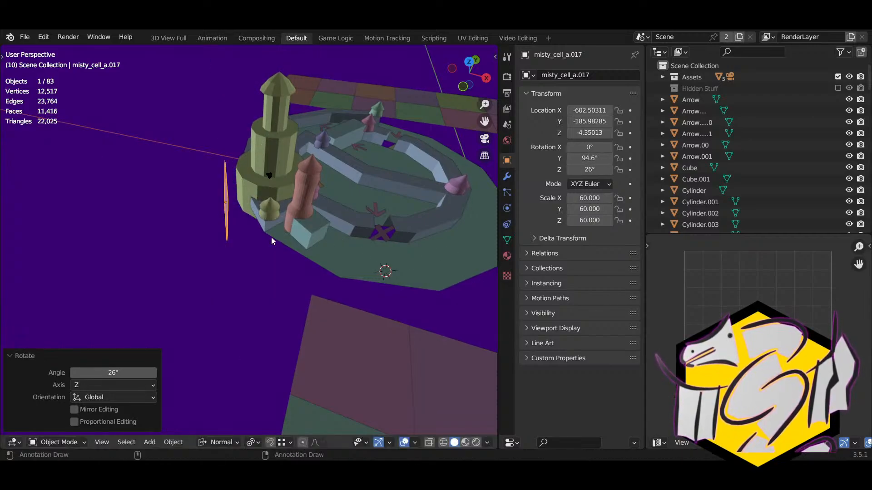
middle_click_drag(271, 237, 300, 229)
key("g")
key("z")
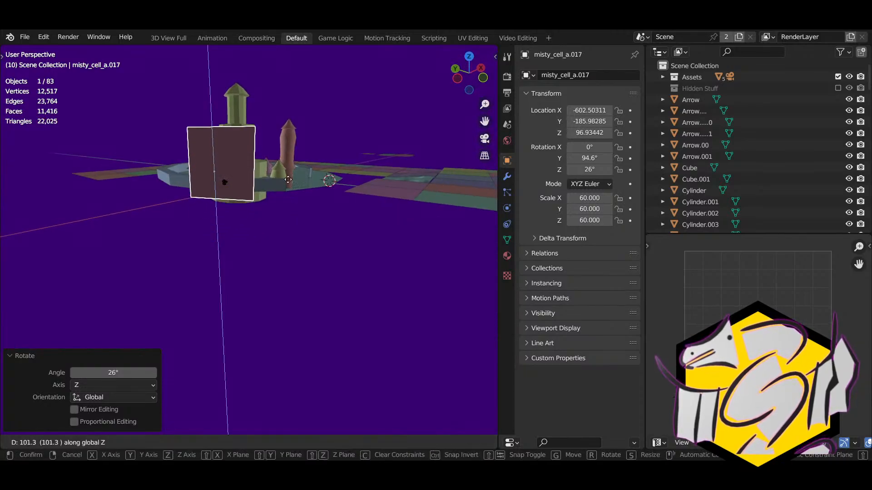
left_click(268, 156)
Step: Shift the upright tile along its local Y axis and scale it up about 1.88 times
middle_click_drag(268, 156, 287, 256)
key("g")
key("y")
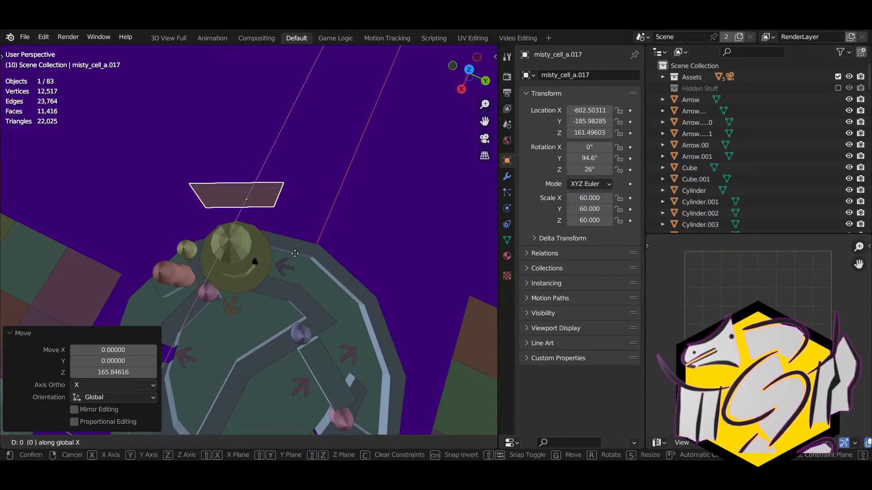
key("y")
left_click(287, 249)
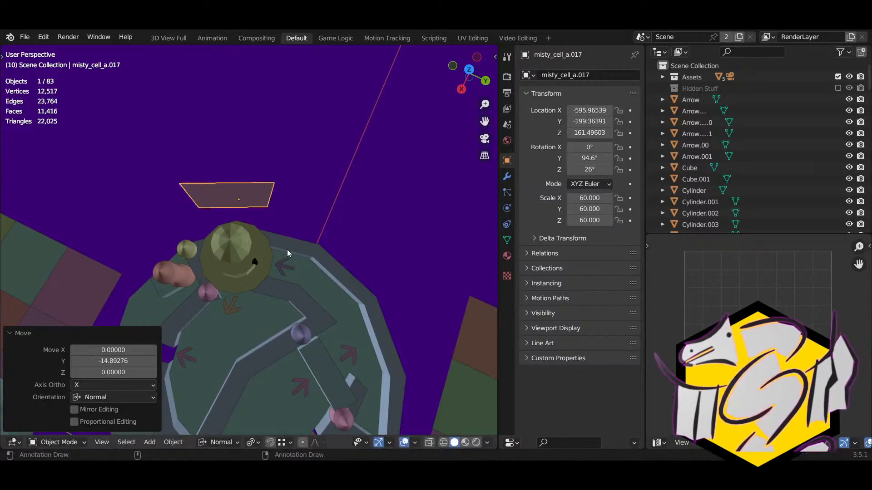
middle_click_drag(287, 249, 222, 249)
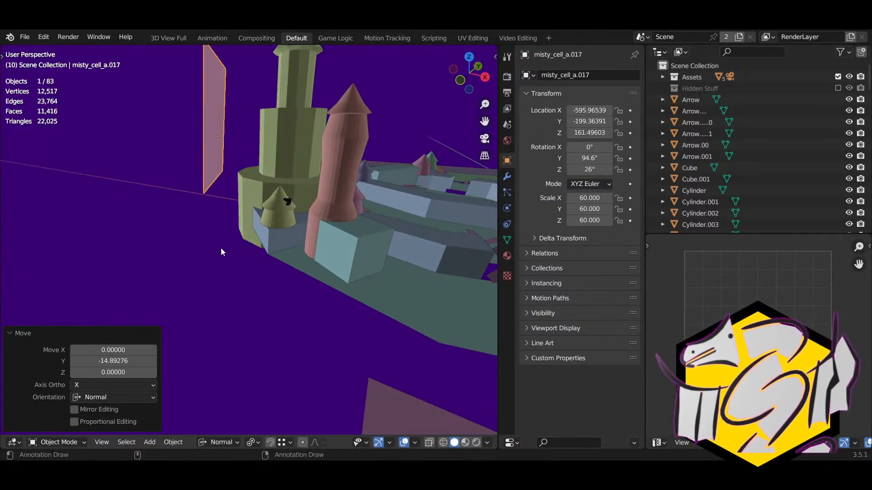
key("s")
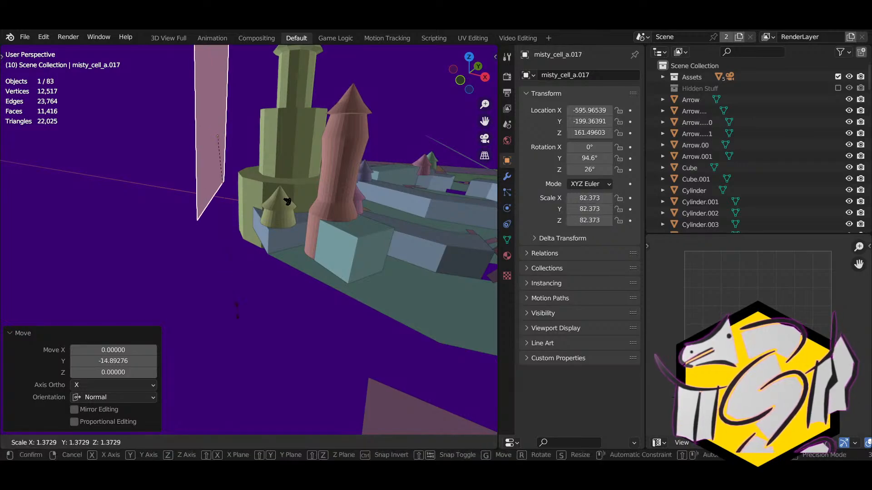
left_click(214, 370)
scroll(254, 285, "down", 3)
middle_click_drag(255, 285, 490, 267)
Step: Try small 2.38° and 1.17° turns of the tile, then undo the changes
key("t")
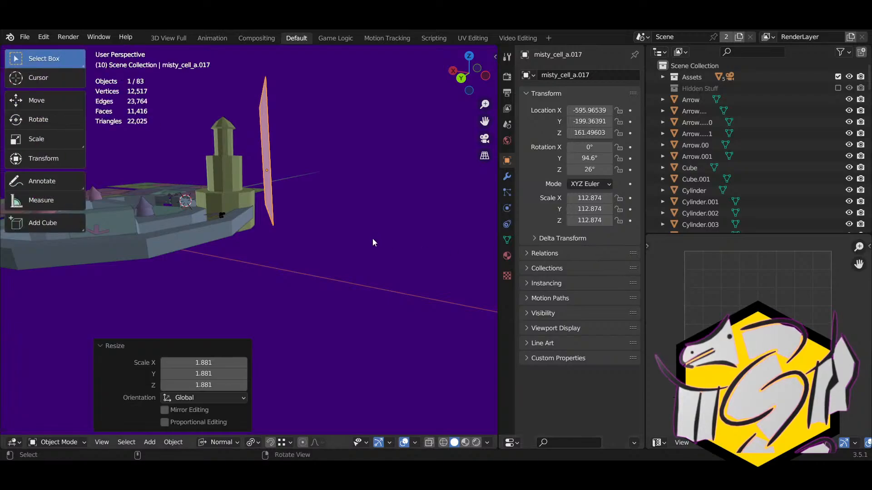
key("t")
key("r")
left_click(408, 227)
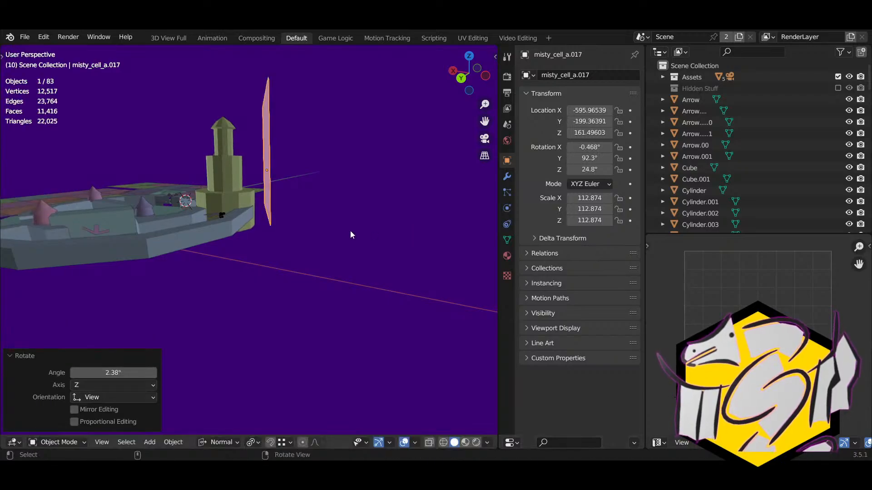
key("r")
left_click(347, 233)
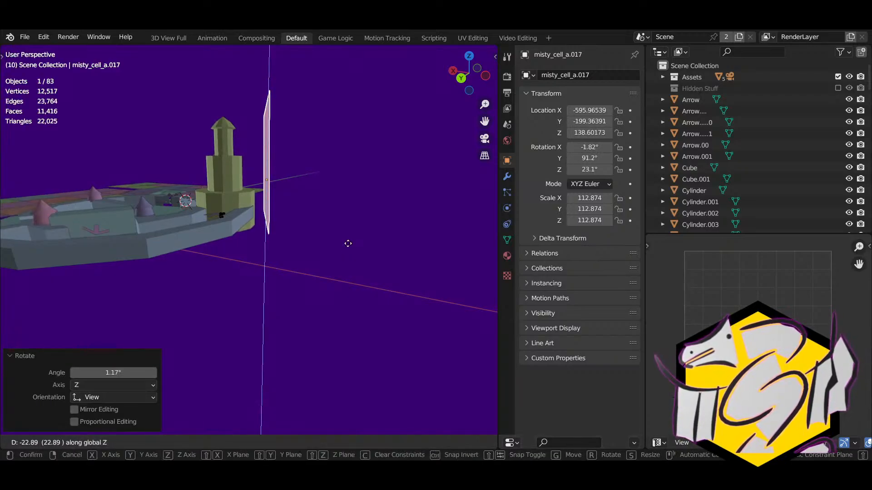
right_click(348, 247)
key("ctrl+z")
key("ctrl+z")
key("ctrl+z")
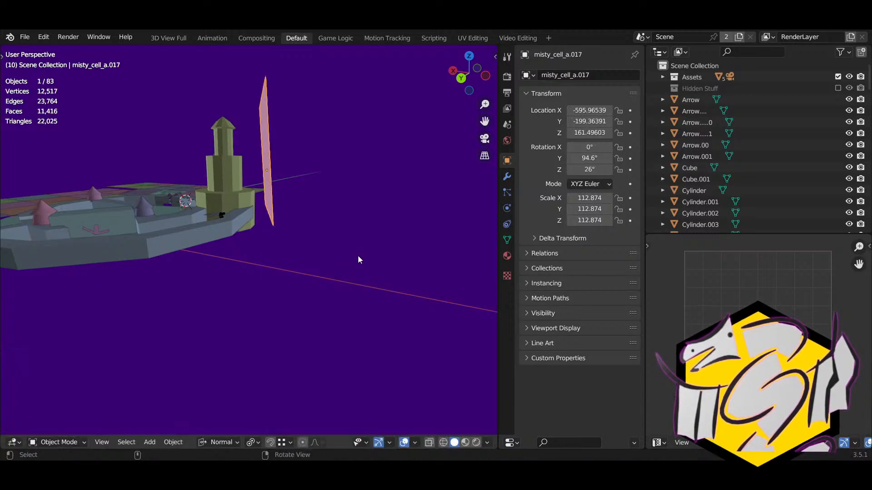
Step: Enlarge the plane, shift it along its local Y, tilt it slightly on Y and lower it
key("s")
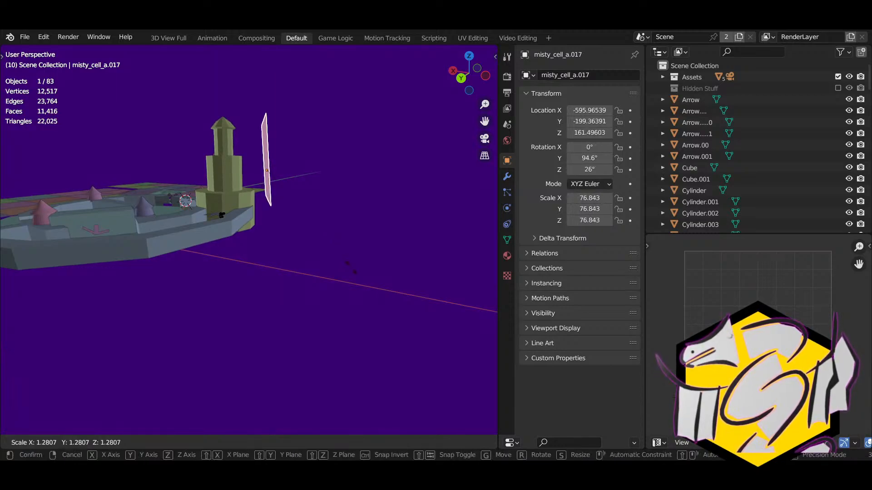
left_click(354, 258)
key("g")
key("y")
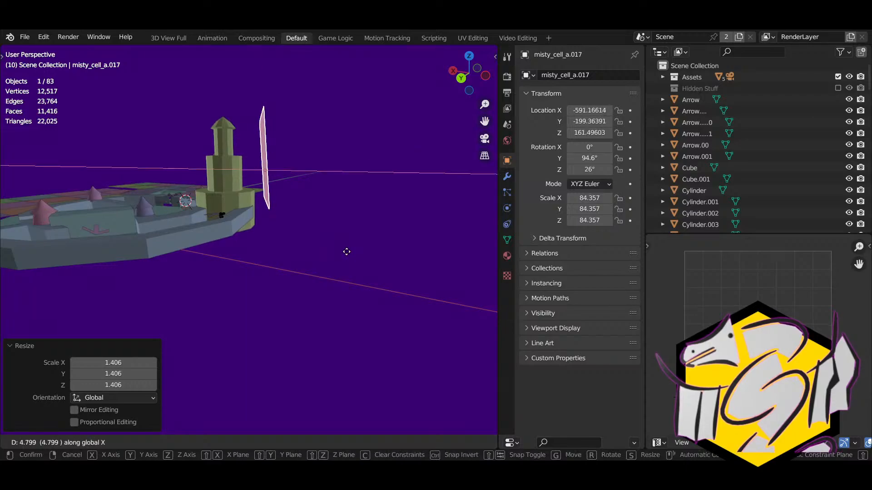
key("y")
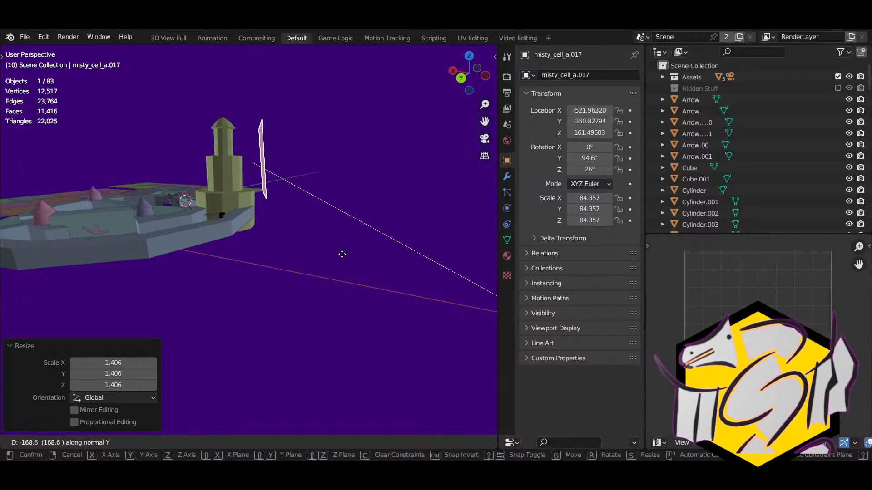
left_click(342, 254)
key("r")
key("y")
key("y")
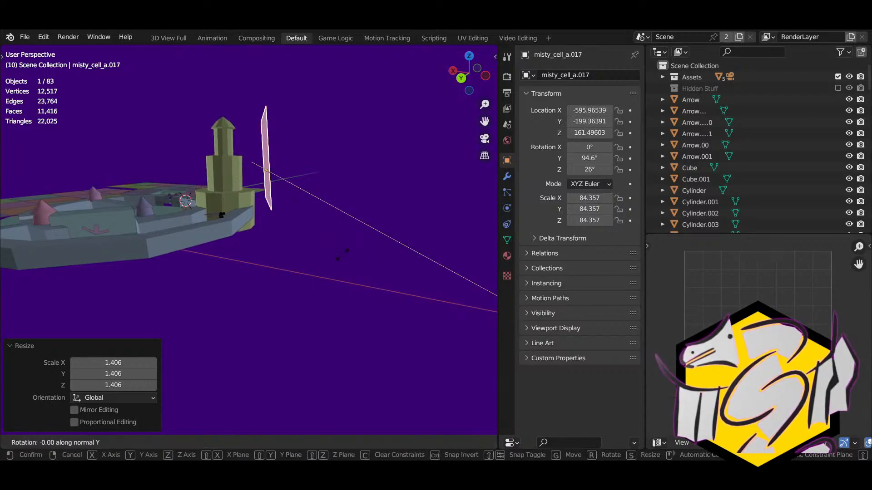
left_click(335, 259)
key("g")
key("z")
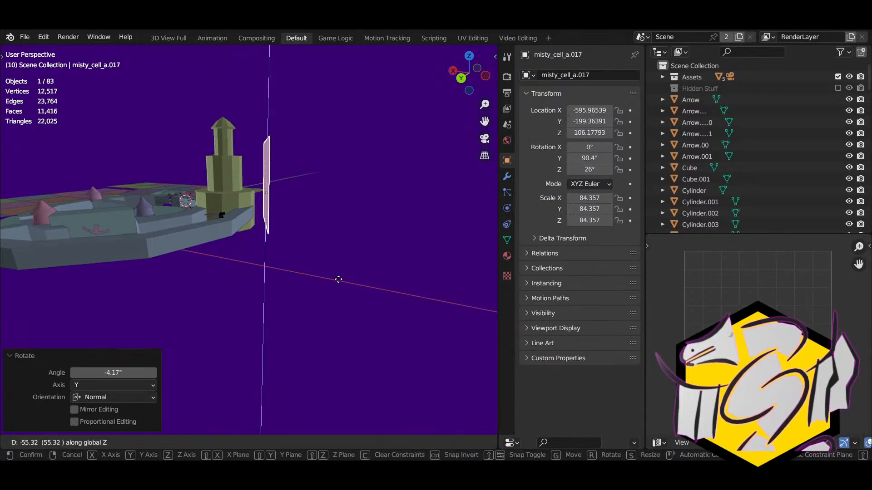
left_click(338, 280)
middle_click_drag(339, 279, 100, 276)
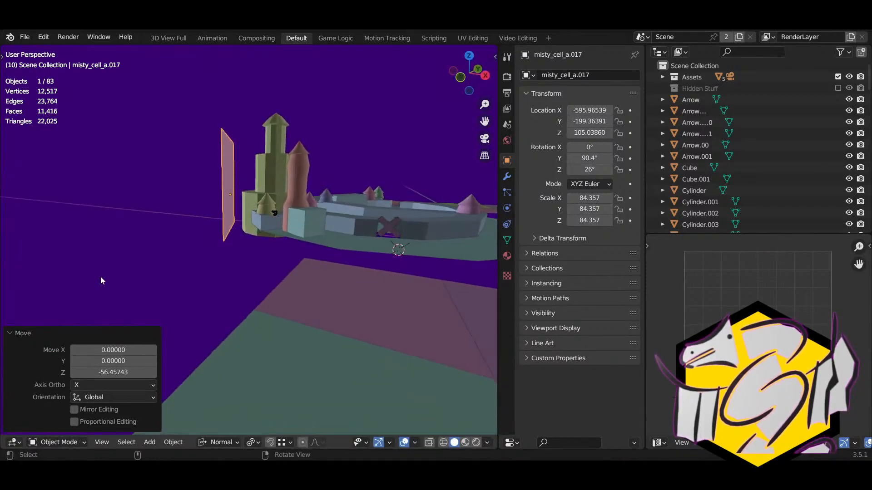
Step: Delete and restore the plane, then lower it slightly along Z
key("Delete")
key("ctrl+z")
key("g")
key("z")
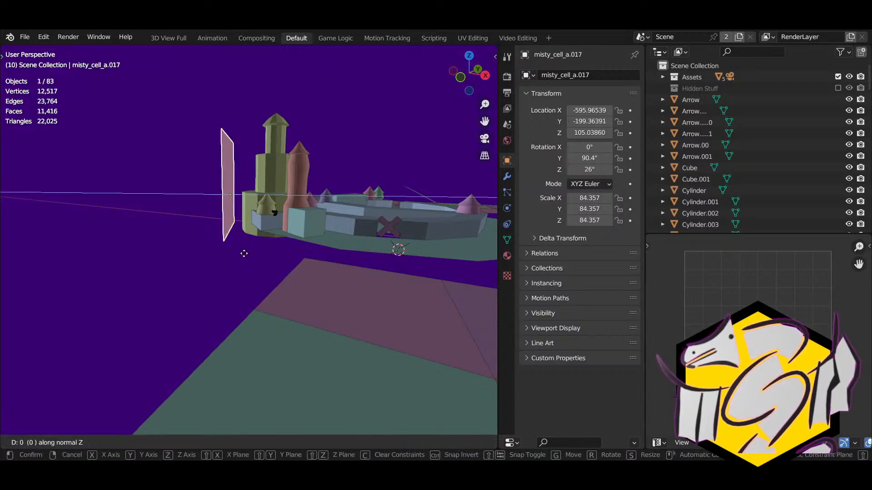
left_click(244, 238)
middle_click_drag(244, 239, 81, 245)
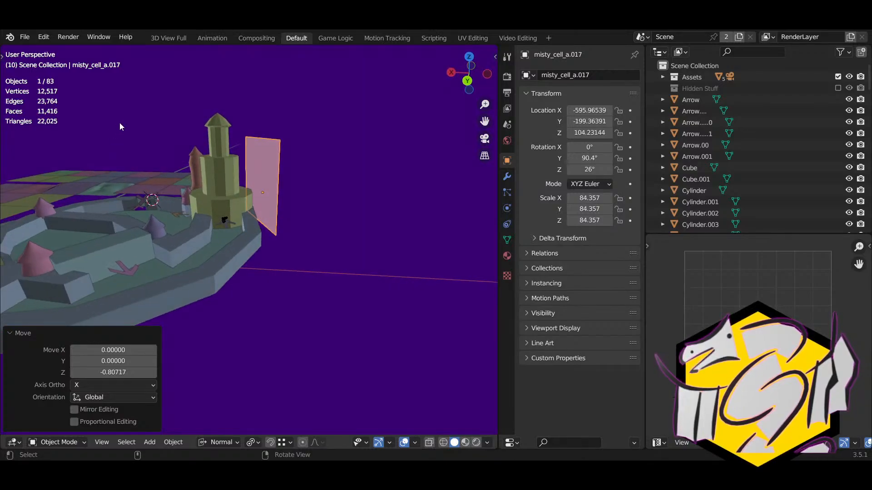
Step: Rename the plane from 'misty_cell_a.017' to 'mountain rock thing'
left_click(555, 76)
type("mountain")
key("Return")
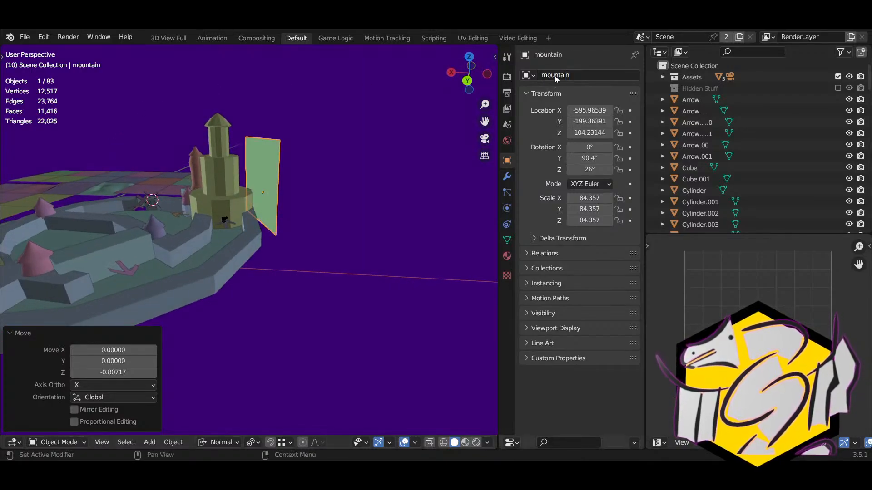
double_click(579, 74)
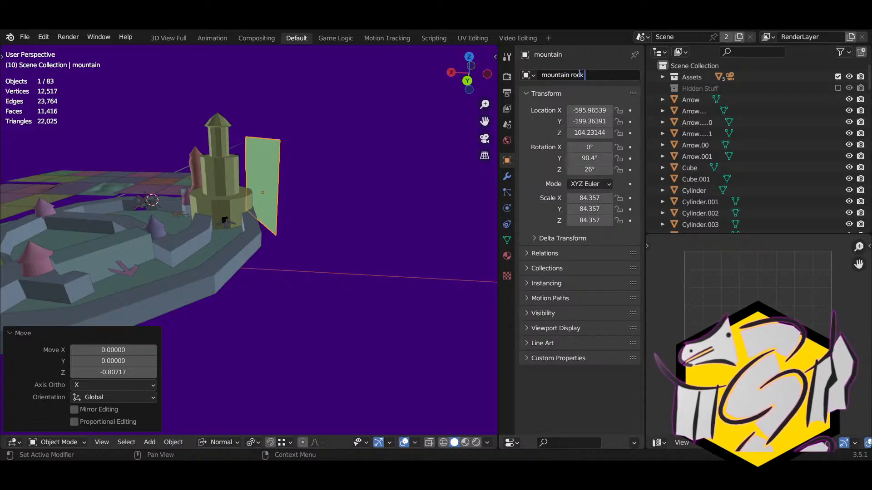
type("rock thing")
key("Return")
right_click_drag(290, 159, 442, 184)
key("Tab")
Step: Select two columns of faces on the mountain rock thing plane with circle select
scroll(261, 186, "up", 4)
scroll(182, 211, "up", 3)
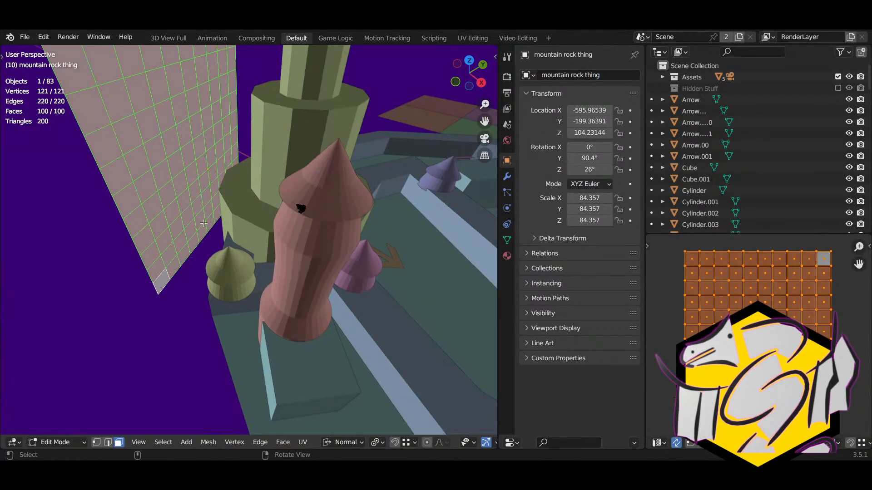
left_click(203, 223)
middle_click_drag(204, 223, 201, 279)
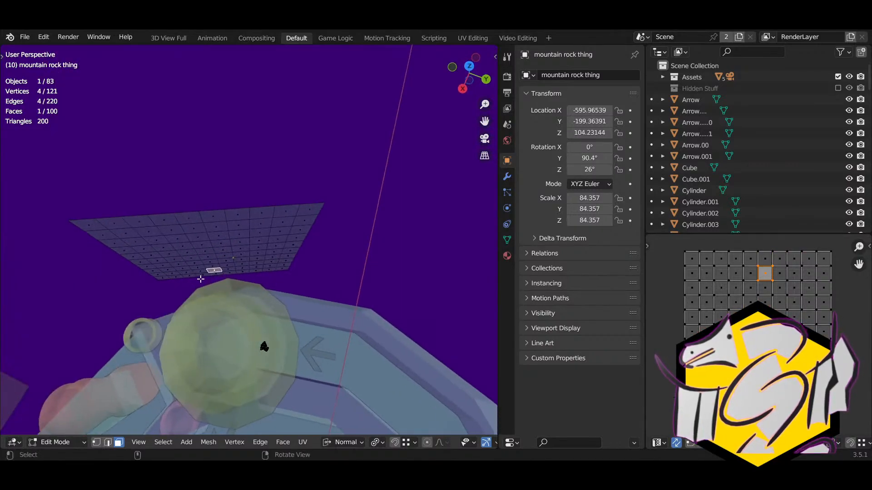
key("c")
mouse_move(221, 274)
left_mouse_down()
mouse_move(212, 158)
mouse_move(209, 263)
left_mouse_up()
right_click(212, 260)
key("c")
left_click_drag(201, 227, 195, 200)
right_click(194, 197)
Step: Pull the two selected face columns out of the plane
middle_click_drag(195, 196, 335, 245)
key("g")
key("y")
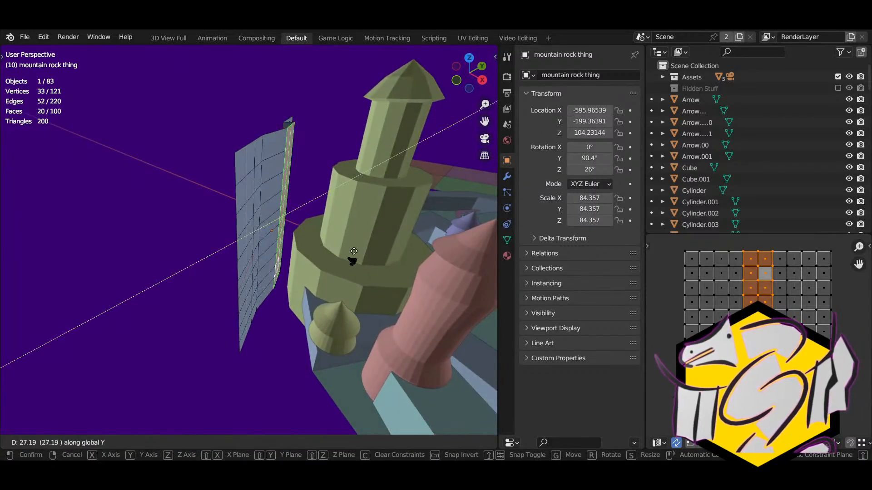
right_click(393, 261)
middle_click_drag(311, 238, 291, 252)
key("g")
left_click(267, 253)
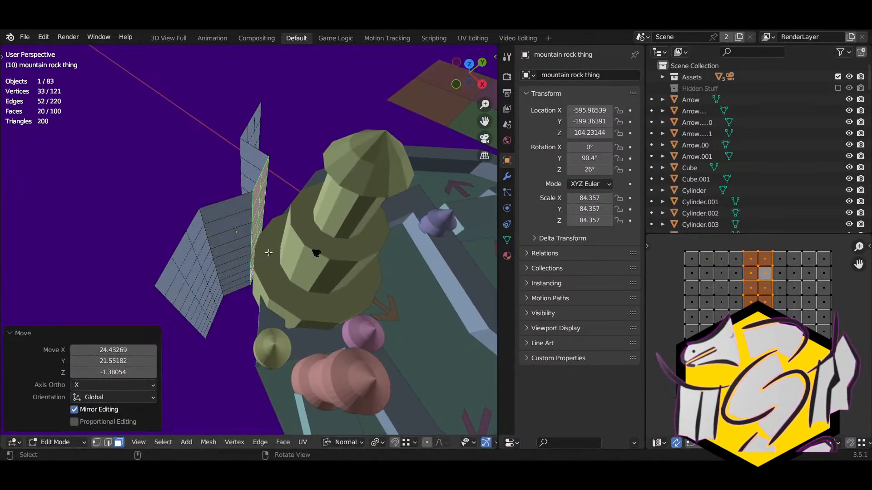
Step: Select a patch of the plane's lower faces, attempting a rip with V
right_click_drag(268, 252, 156, 214)
left_click(269, 209)
right_click_drag(270, 210, 233, 226)
key("c")
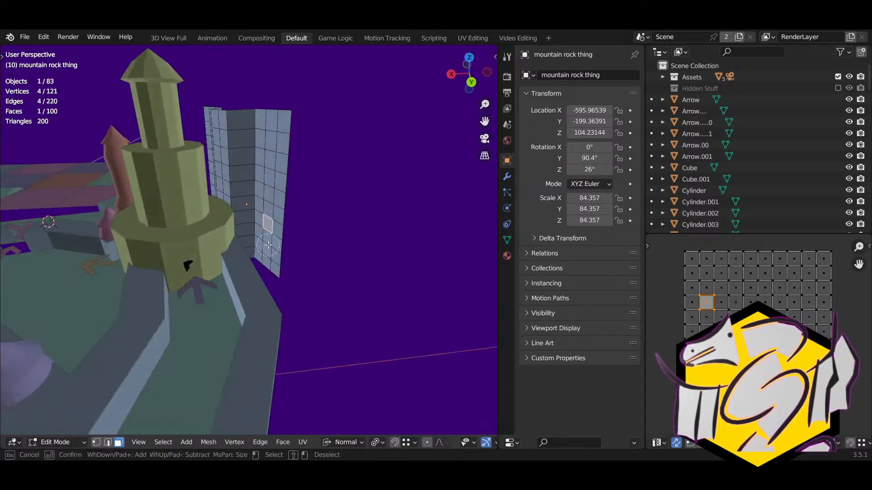
left_click_drag(273, 213, 274, 261)
right_click(281, 260)
right_click_drag(281, 260, 306, 282)
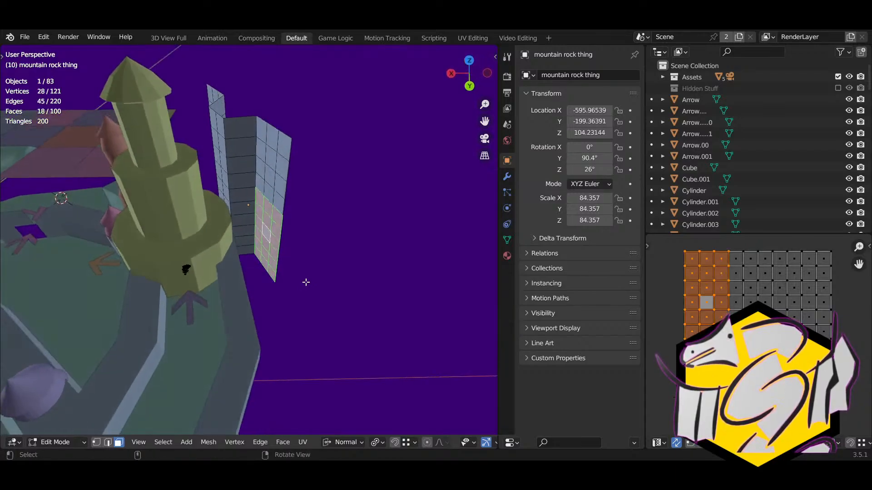
left_click(274, 256)
key("v")
key("c")
left_click_drag(273, 248, 259, 221)
right_click(282, 243)
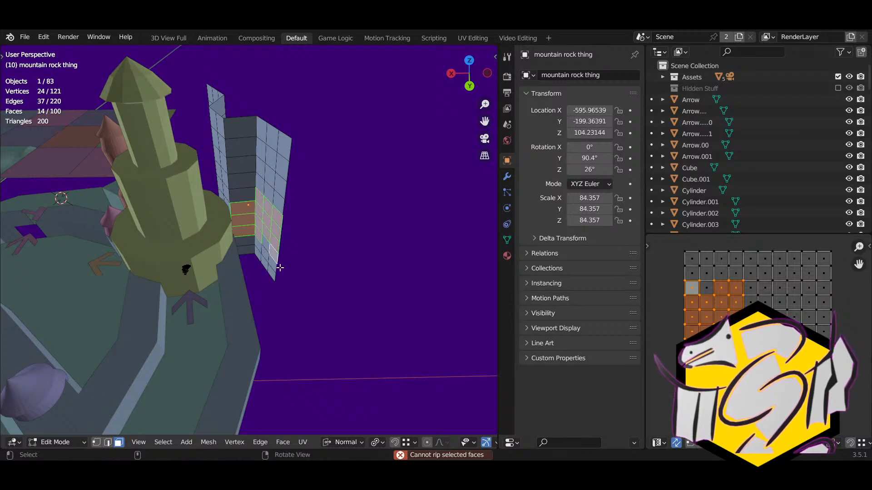
Step: Reselect the plane's lower block of faces and pull it out as wall
middle_click_drag(280, 268, 286, 286)
key("alt+a")
key("c")
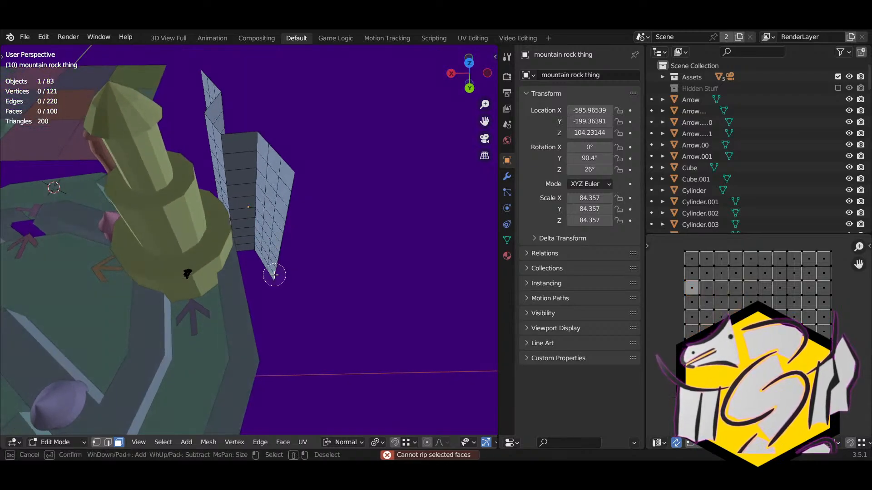
left_click_drag(274, 275, 259, 252)
right_click(287, 272)
key("g")
mouse_move(287, 273)
middle_mouse_down()
mouse_move(273, 246)
mouse_move(252, 286)
mouse_move(322, 269)
mouse_move(339, 333)
middle_mouse_up()
left_click(243, 258)
Step: Rotate the lower block -18.7° around Z and reposition it
key("r")
key("z")
left_click(257, 295)
key("g")
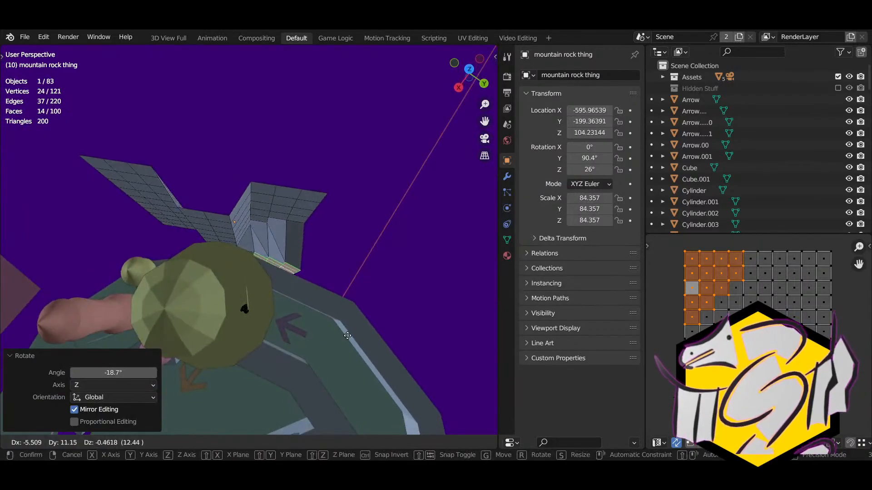
left_click(353, 341)
Step: Select three faces of the wall and move them to a new position
key("alt+a")
middle_click_drag(303, 213, 284, 150)
key("c")
left_click_drag(290, 152, 281, 137)
right_click(286, 141)
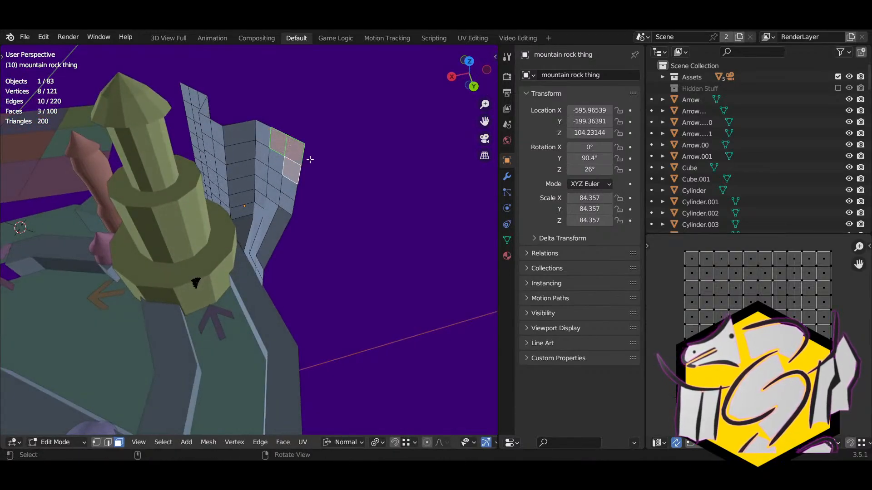
key("g")
mouse_move(309, 159)
middle_mouse_down()
mouse_move(335, 125)
mouse_move(299, 155)
mouse_move(284, 143)
mouse_move(300, 176)
mouse_move(406, 189)
mouse_move(447, 215)
middle_mouse_up()
right_click(339, 140)
key("g")
left_click(292, 167)
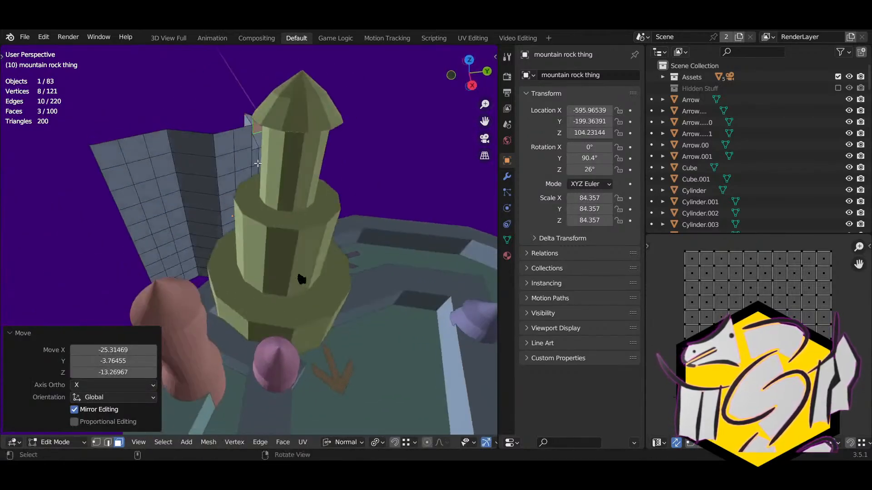
Step: Select a group of faces at the wall top and move them
left_click(134, 151)
middle_click_drag(139, 150, 179, 134)
key("c")
left_click_drag(190, 167, 217, 146)
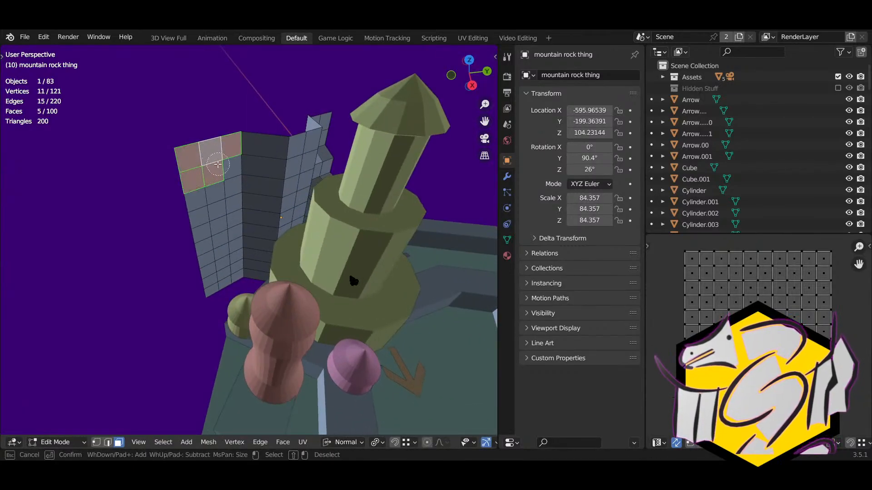
right_click(218, 165)
middle_click_drag(218, 164, 247, 167)
key("g")
left_click(251, 169)
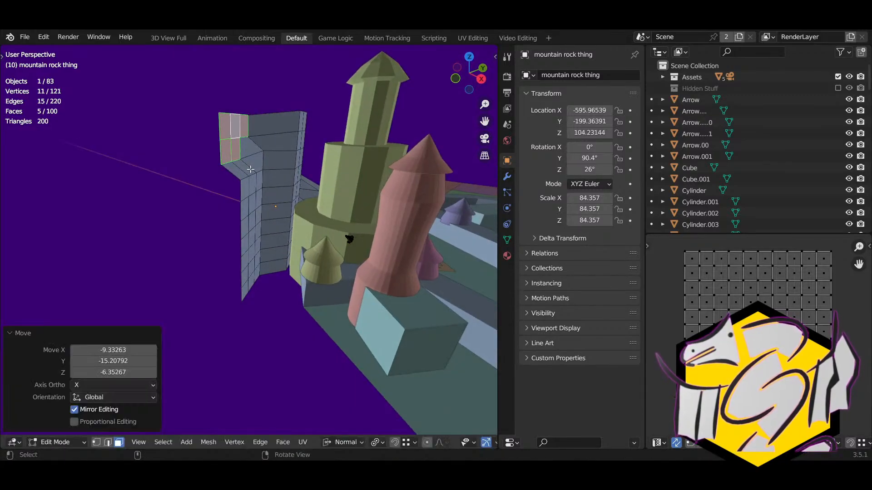
Step: Select the wall's side faces and pull them outward
left_click(255, 222)
right_click_drag(255, 221, 224, 213)
key("c")
left_click_drag(227, 235, 209, 270)
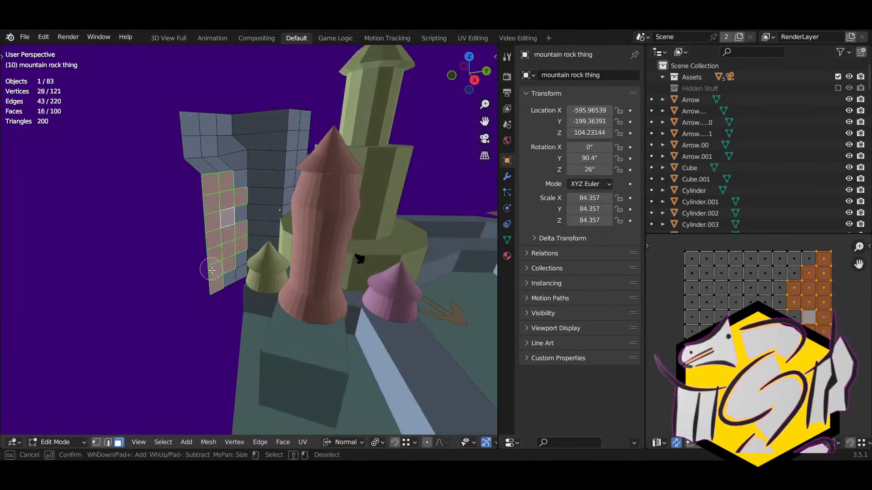
right_click(214, 271)
middle_click_drag(260, 268, 281, 267)
key("g")
left_click(219, 262)
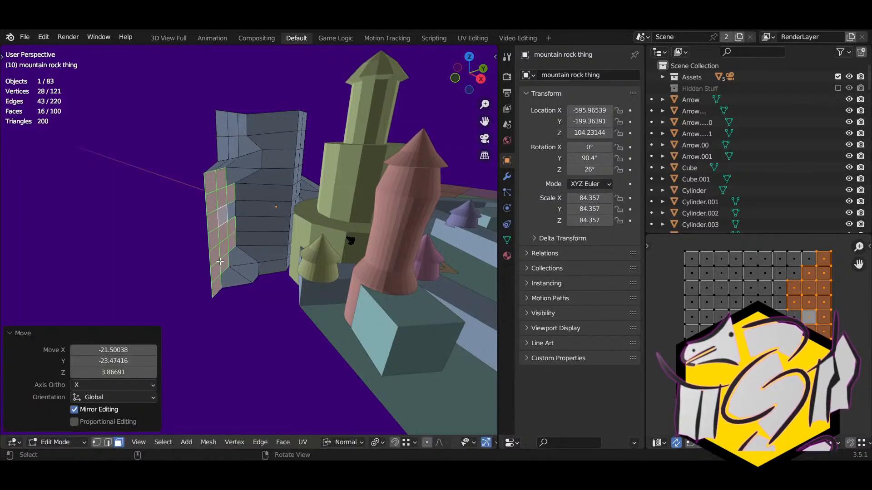
Step: Reselect the wall's lower faces and move them around the tower
right_click_drag(253, 288, 244, 293)
key("c")
key("Escape")
key("alt+a")
key("c")
left_click_drag(255, 274, 234, 265)
right_click(233, 265)
middle_click_drag(234, 265, 254, 307)
key("g")
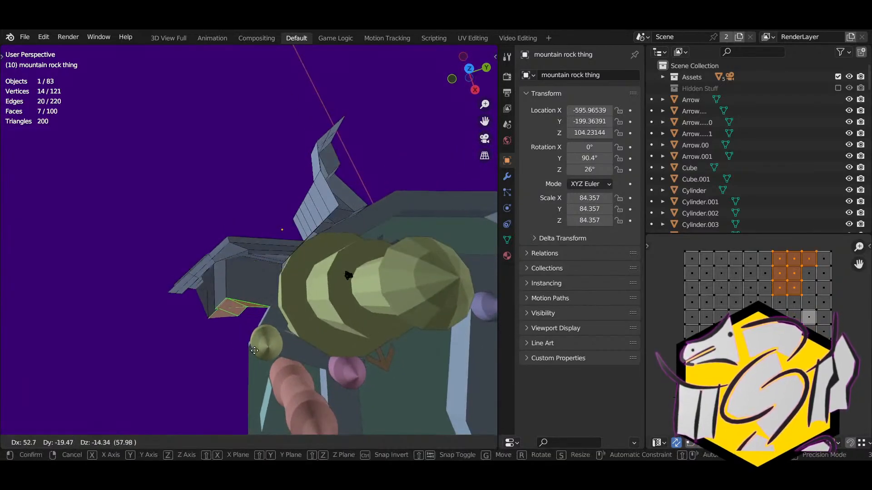
left_click(258, 354)
middle_click_drag(258, 354, 270, 272)
Step: Extrude the top face of the grey column, then extrude its edges upward
left_click(300, 139)
key("e")
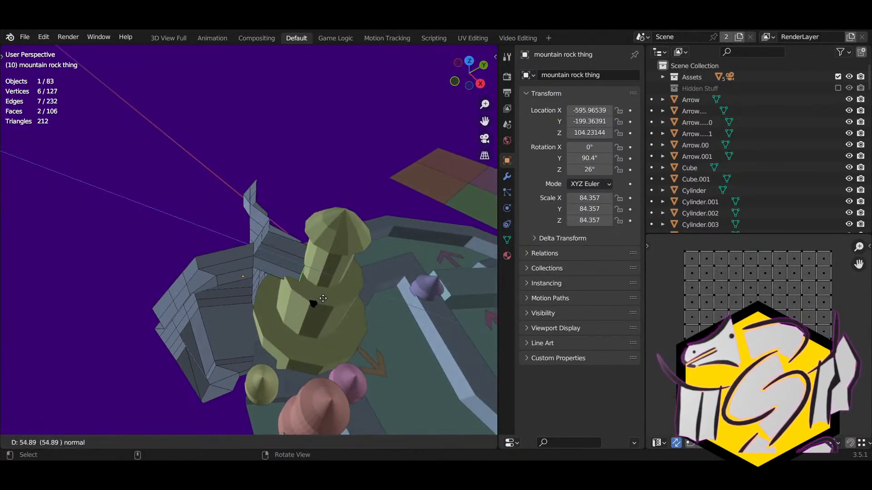
left_click(329, 300)
middle_click_drag(330, 300, 269, 255)
key("2")
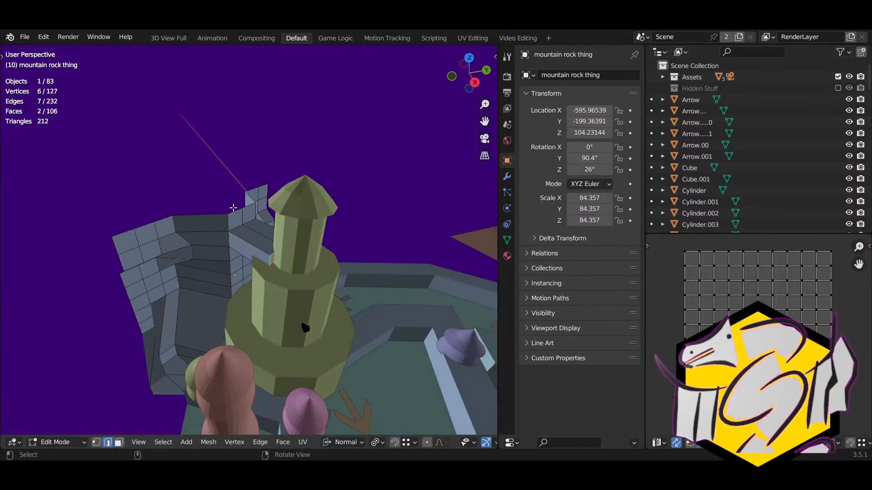
key("e")
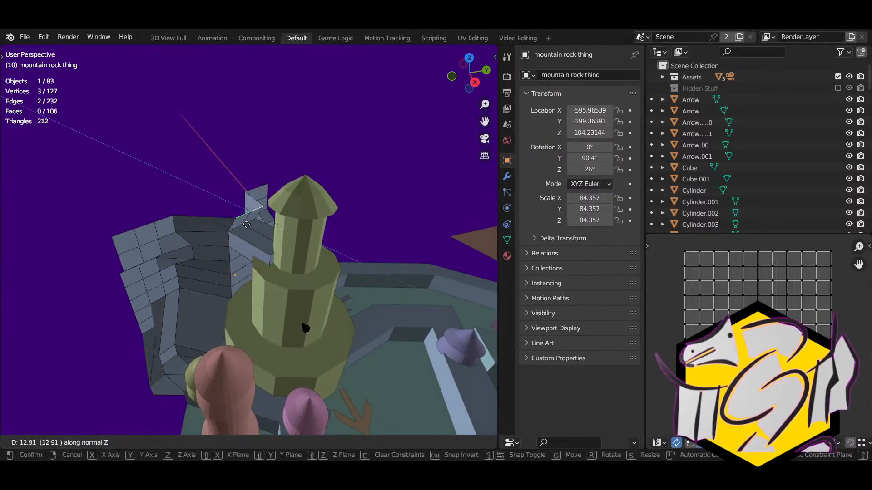
left_click(247, 224)
Step: Lower the two ledge top faces along Z
scroll(241, 213, "up", 5)
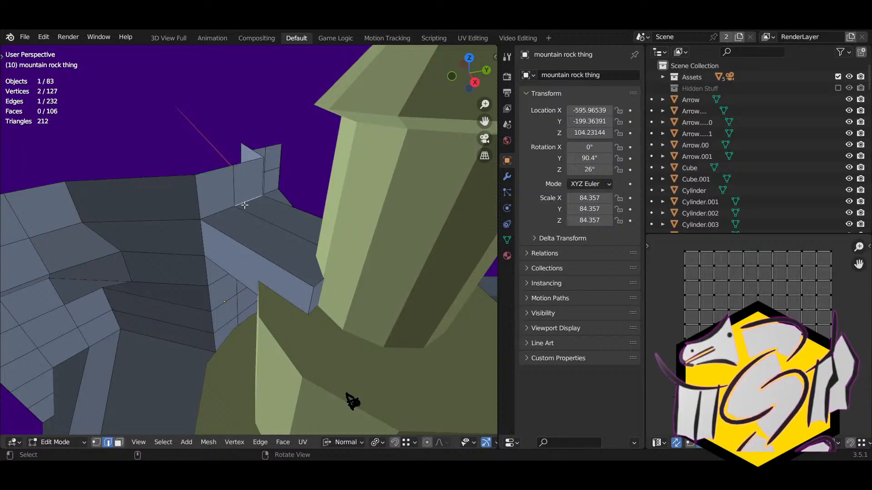
left_click(266, 215)
left_click(268, 234, "shift")
middle_click_drag(268, 234, 299, 246)
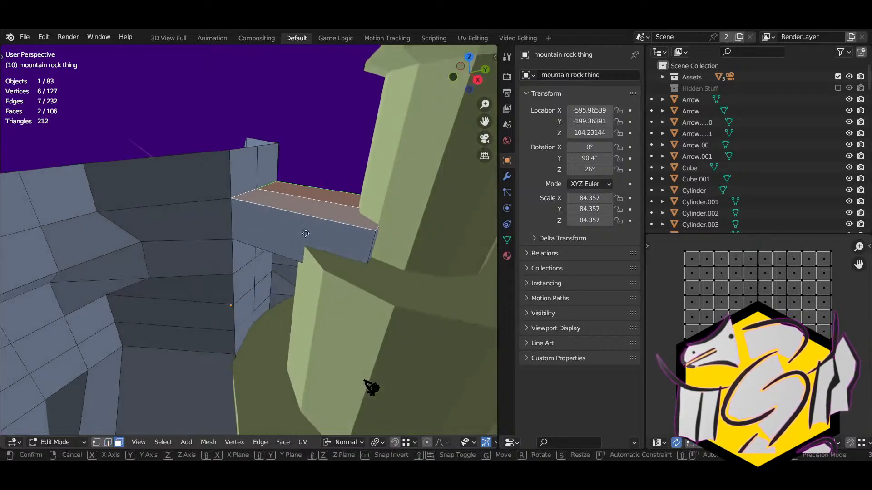
key("g")
key("z")
left_click(307, 253)
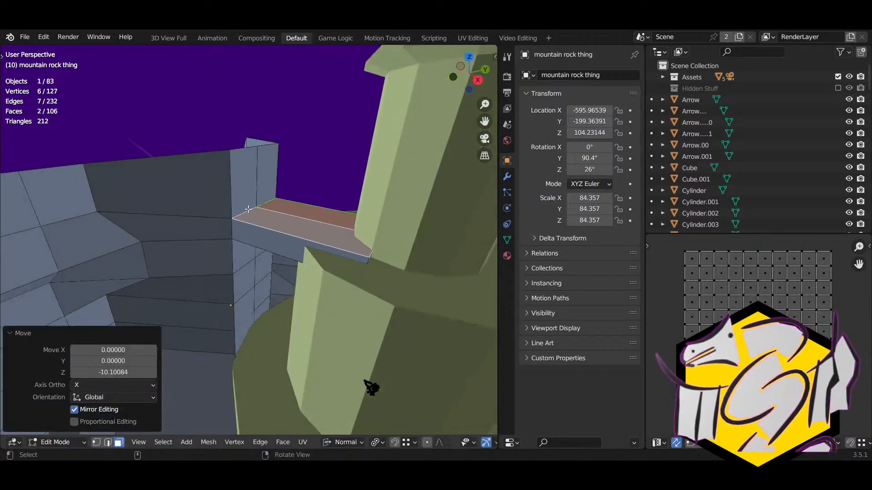
Step: Inset the two wall faces above the ledge
left_click(243, 201)
left_click(267, 195, "shift")
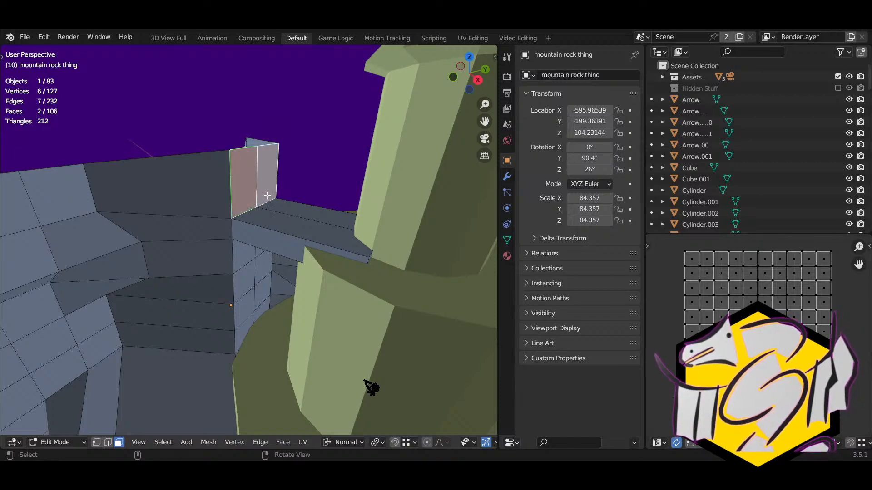
key("s")
right_click(283, 221)
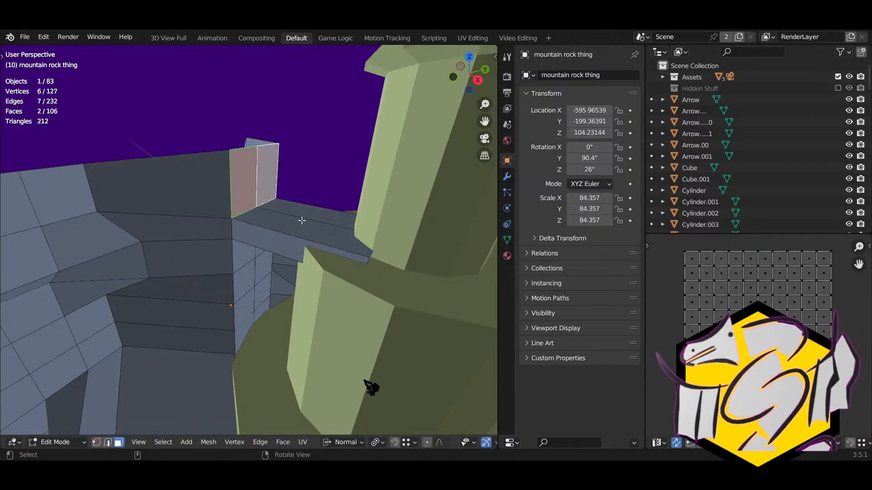
key("i")
left_click(284, 218)
Step: Shift the inset faces slightly along global Z
key("g")
key("z")
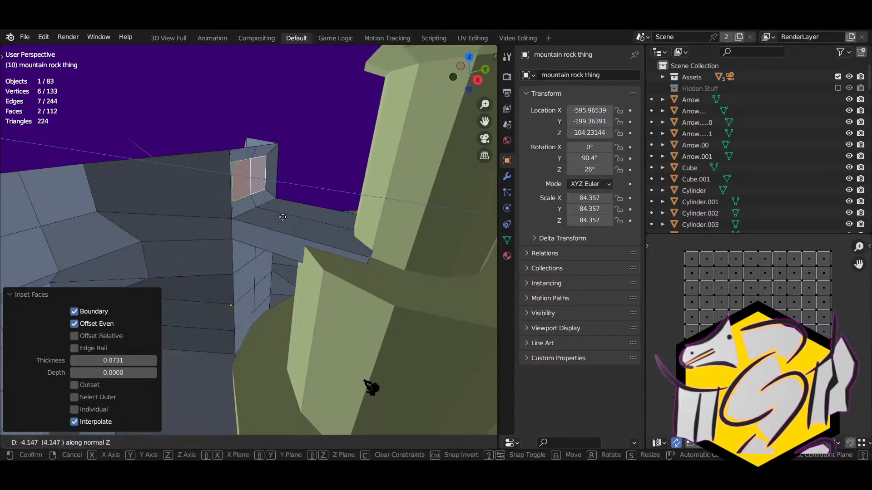
right_click(282, 217)
key("g")
key("z")
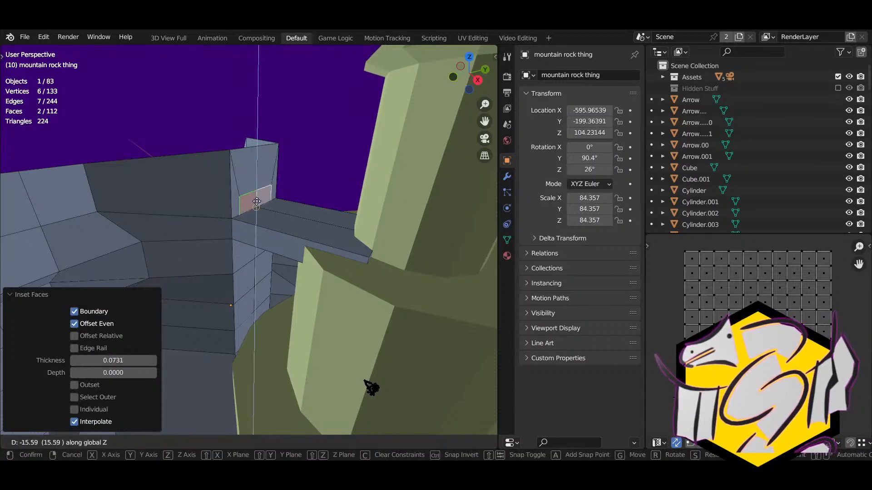
left_click(256, 200)
key("g")
key("z")
key("z")
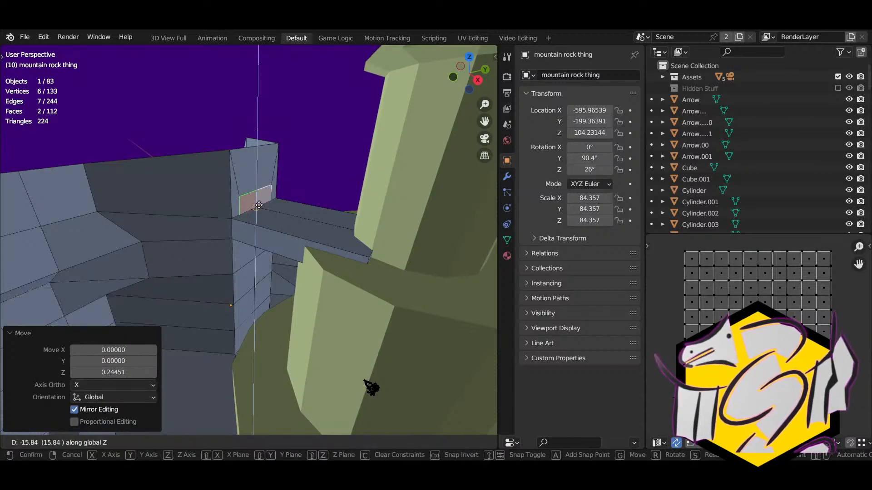
right_click(258, 181)
Step: Merge a corner vertex of the inset onto its neighbouring vertex
right_click_drag(249, 190, 226, 209)
key("1")
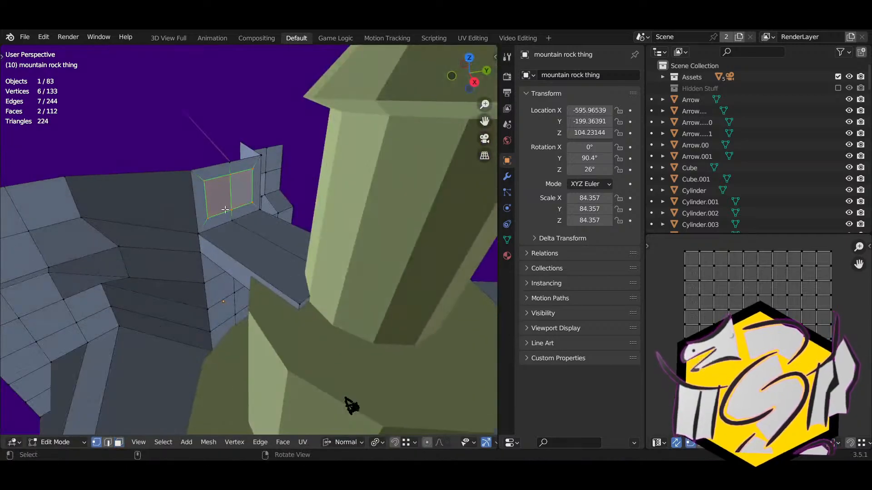
left_click(225, 209)
key("g")
left_click(213, 223)
Step: Reposition a stray vertex and knife-cut a new edge across the wall
key("g")
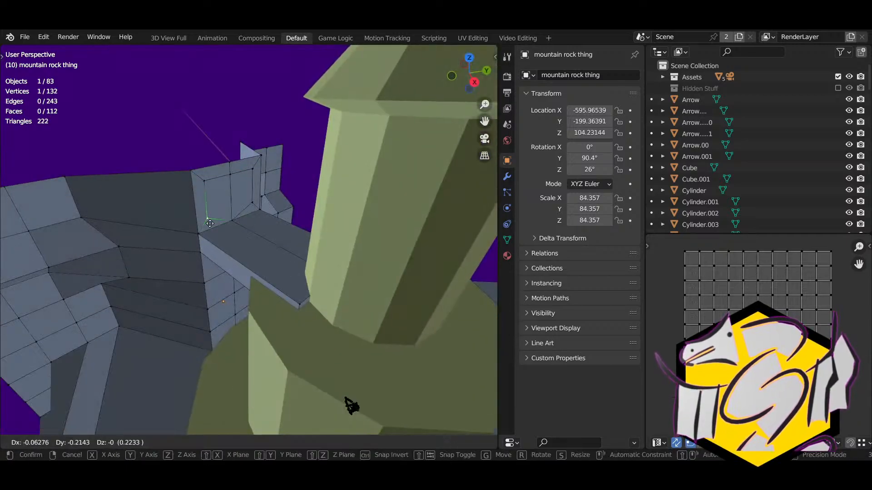
left_click(215, 230)
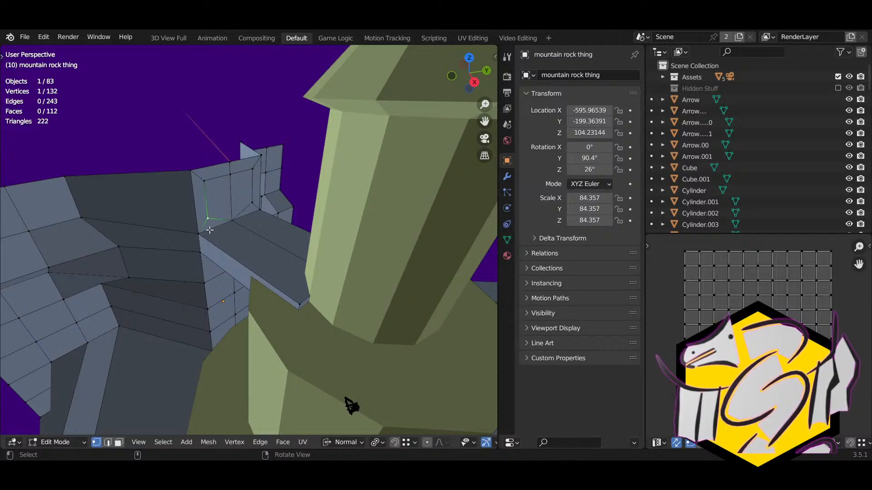
key("k")
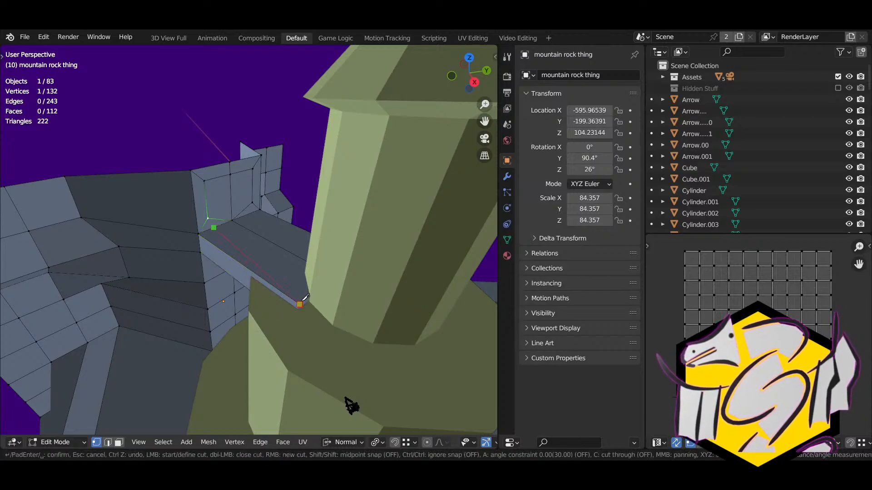
left_click(300, 304)
key("Return")
key("alt+z")
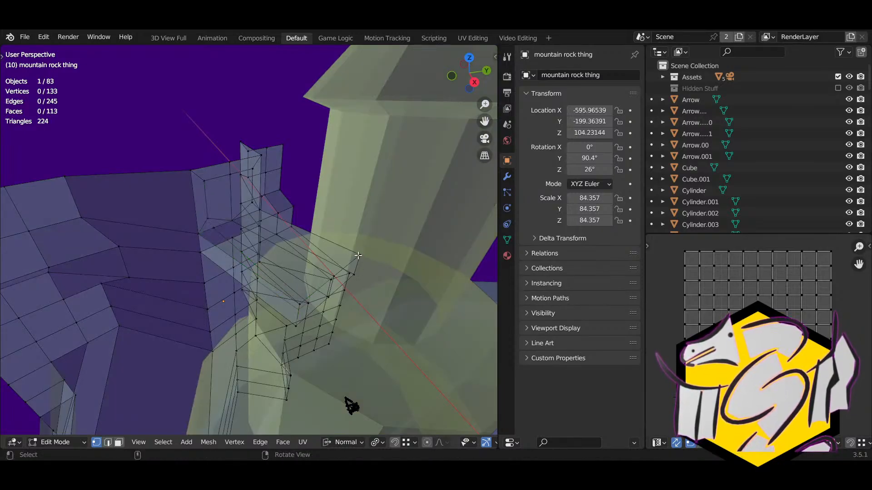
key("alt+z")
Step: Knife a second cut to the ledge vertex and merge the leftover vertices
key("k")
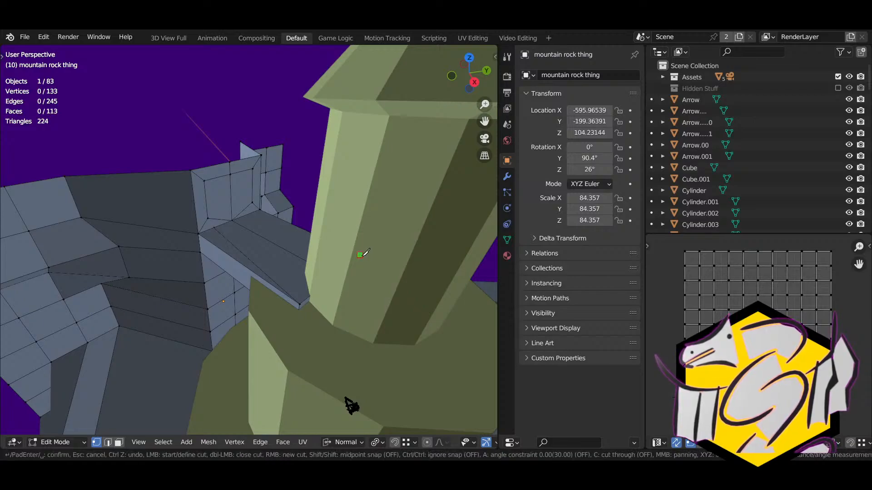
left_click(246, 215)
key("Return")
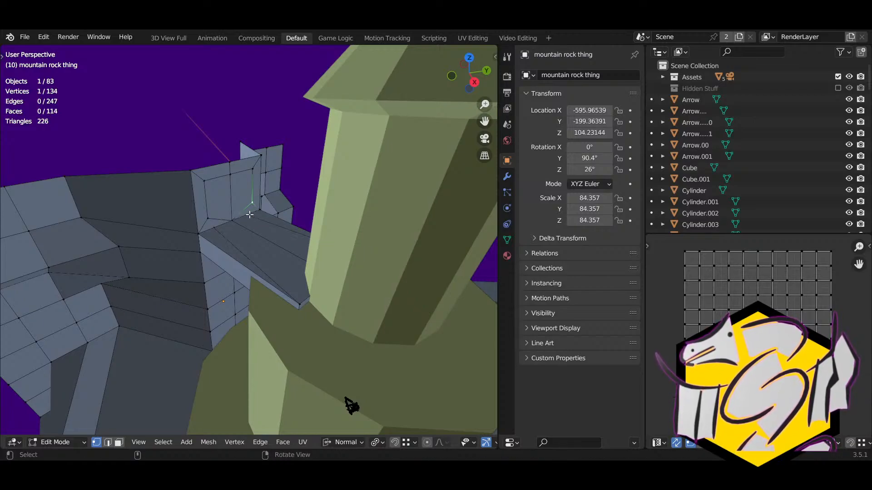
key("g")
left_click(246, 215)
left_click(213, 217)
key("g")
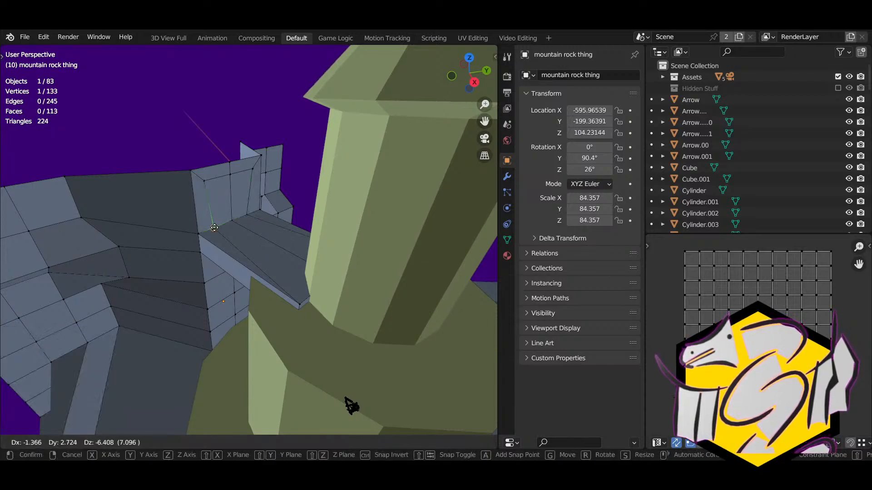
left_click(220, 226)
Step: Extrude the two wall faces 26.68 along their normals and return to Object Mode
key("3")
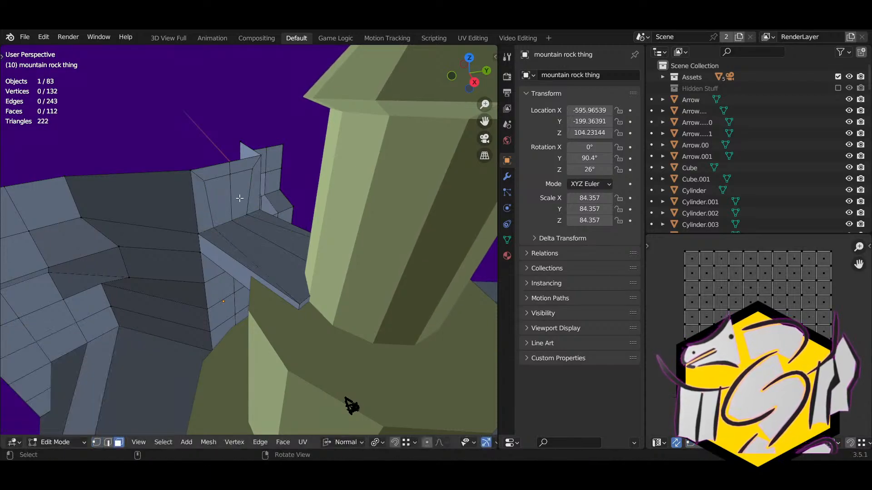
left_click(241, 198)
left_click(226, 199, "shift")
middle_click_drag(226, 199, 282, 257)
key("e")
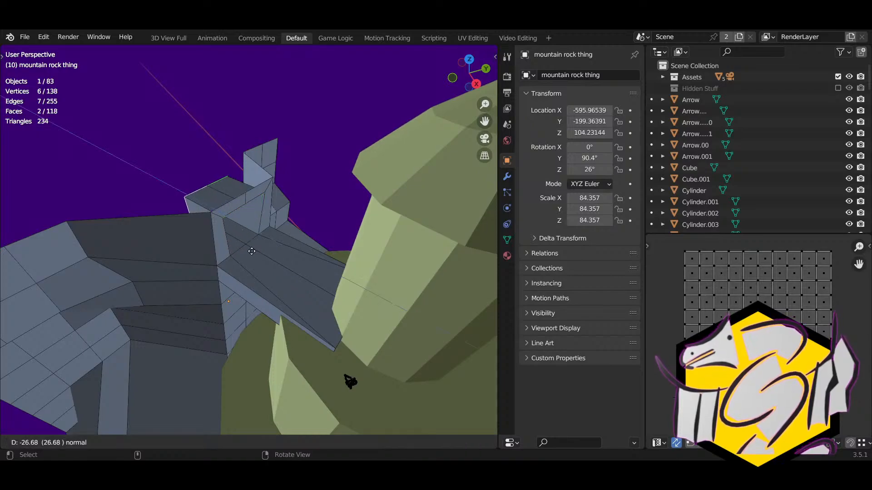
left_click(227, 237)
scroll(228, 238, "down", 4)
middle_click_drag(227, 237, 254, 262)
key("Tab")
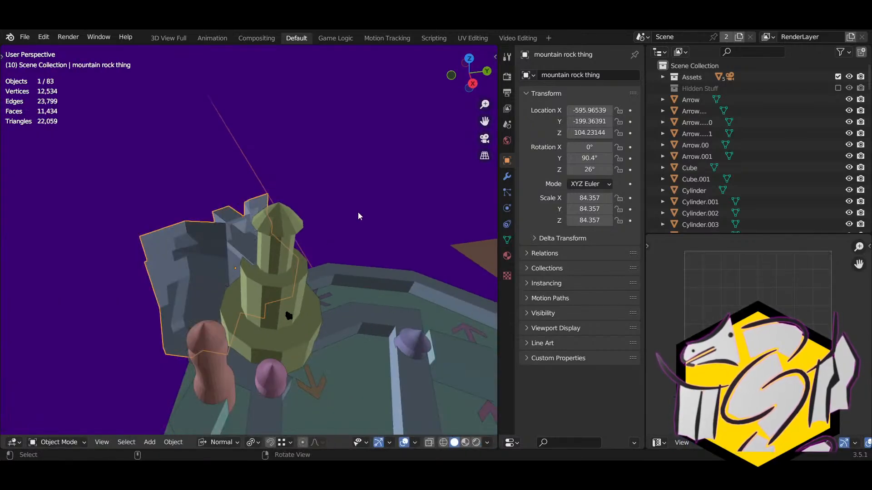
middle_click_drag(359, 217, 266, 293)
scroll(272, 224, "down", 3)
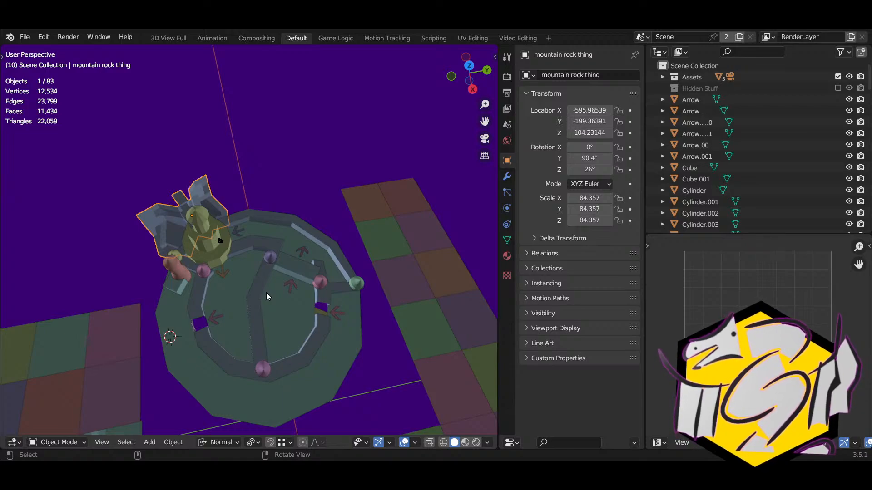
scroll(277, 301, "up", 2)
middle_click_drag(226, 333, 269, 259, "shift")
scroll(260, 293, "up", 2)
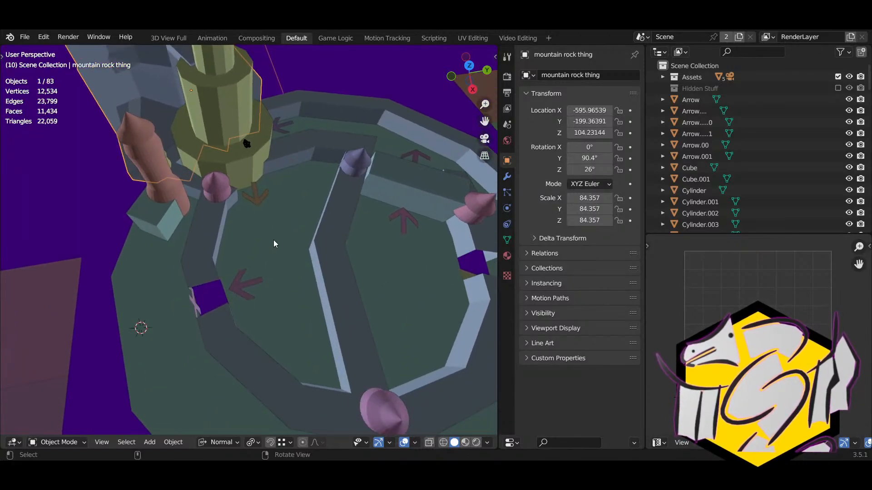
middle_click_drag(286, 239, 255, 221, "shift")
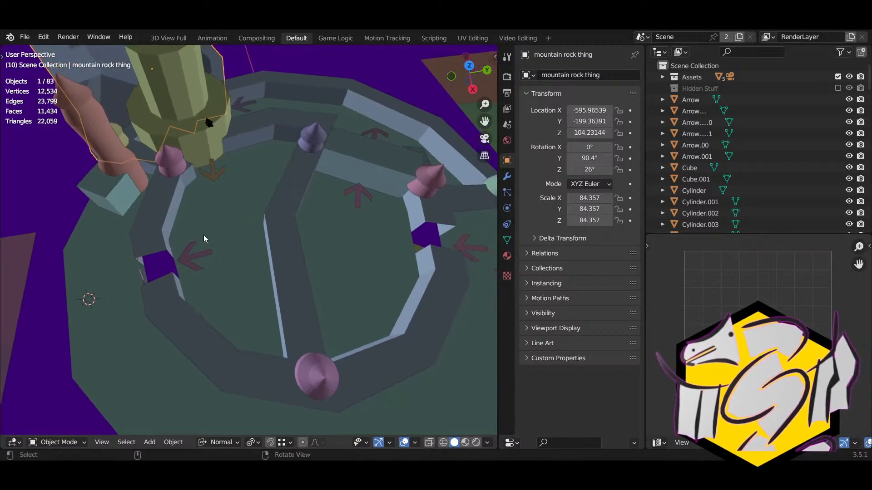
middle_click_drag(204, 235, 217, 277)
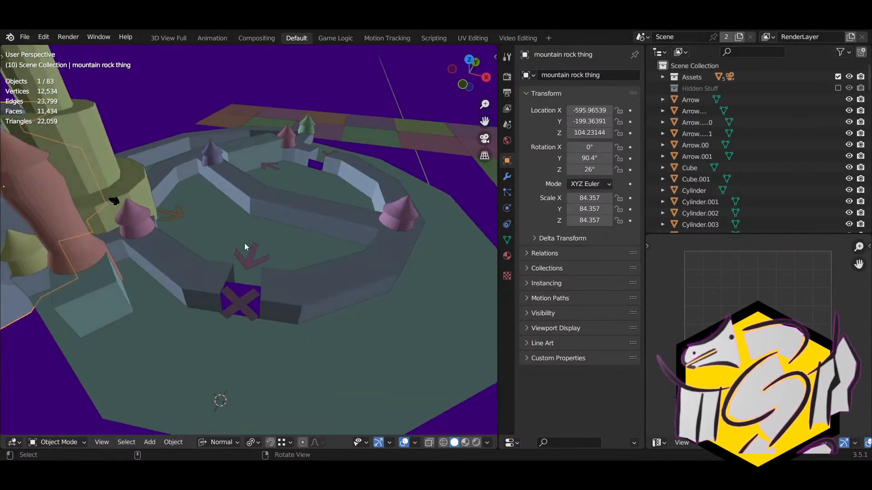
scroll(193, 285, "down", 3)
middle_click_drag(241, 328, 253, 293, "shift")
scroll(252, 293, "up", 7)
middle_click_drag(273, 241, 404, 247)
scroll(289, 317, "up", 5)
scroll(289, 318, "down", 2)
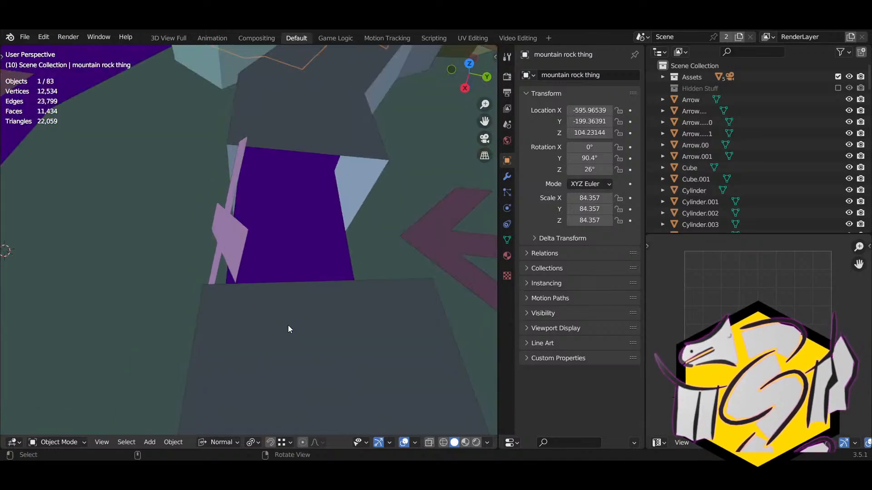
scroll(294, 326, "down", 4)
middle_click_drag(294, 327, 251, 283)
scroll(164, 253, "up", 3)
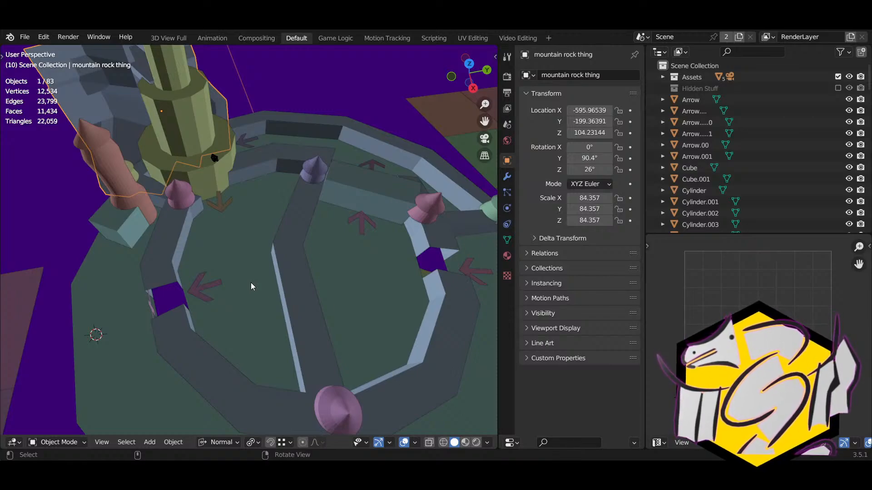
middle_click_drag(250, 282, 361, 268)
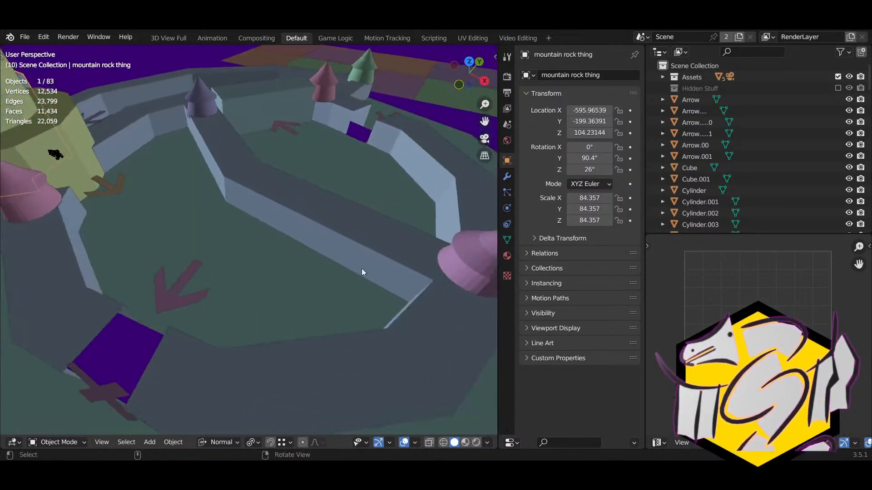
middle_click_drag(231, 198, 321, 257)
middle_click_drag(321, 257, 194, 217, "shift")
Step: Duplicate the arrow on the maze path and place the copy beside the original
left_click(311, 250)
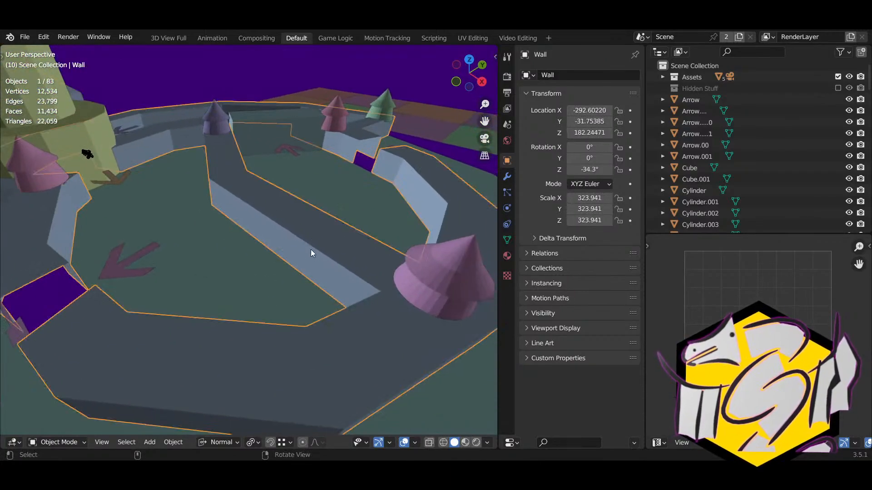
left_click(126, 246)
middle_click_drag(129, 257, 231, 297)
scroll(197, 305, "down", 10)
key("shift+d")
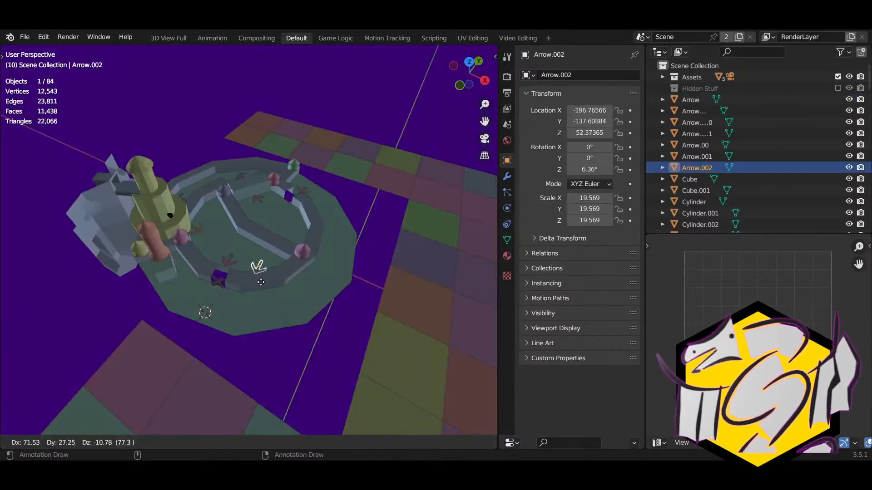
left_click(263, 270)
scroll(262, 270, "up", 5)
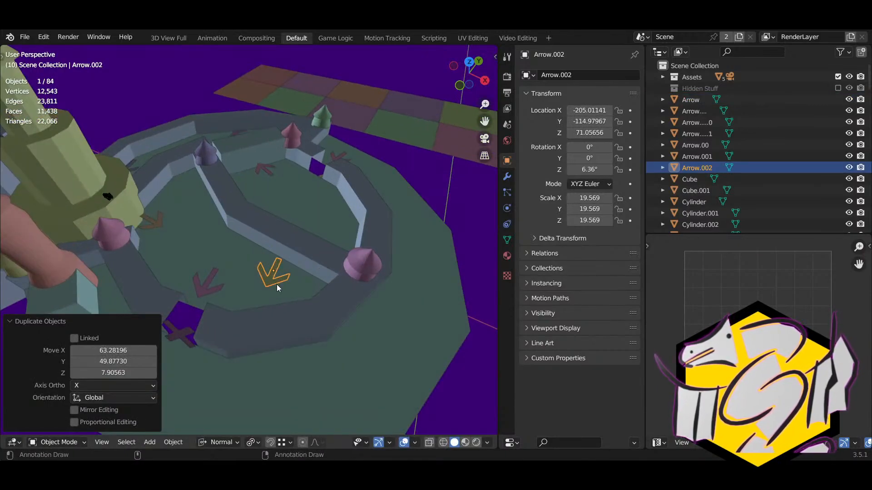
Step: Turn the arrow copy 143° around Z, tilt it, and move it beside the pink cone
key("r")
key("z")
left_click(296, 236)
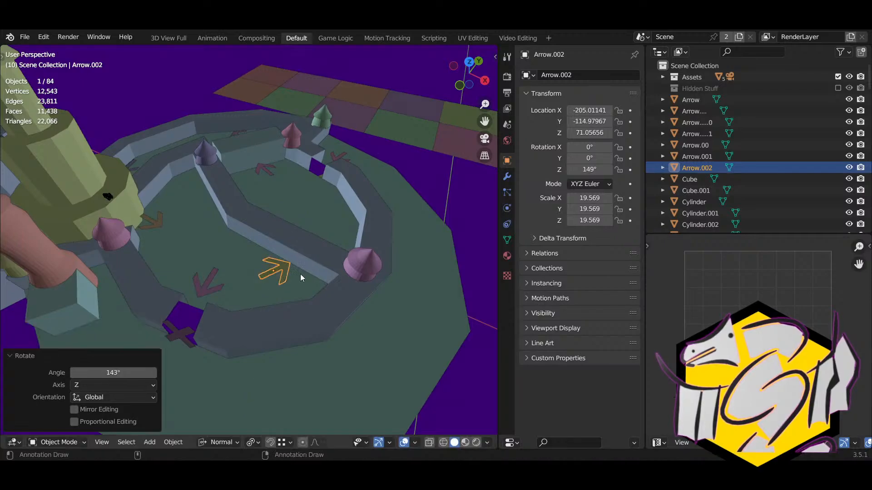
middle_click_drag(301, 274, 260, 220)
key("r")
left_click(313, 217)
key("g")
left_click(340, 317)
left_click(309, 219)
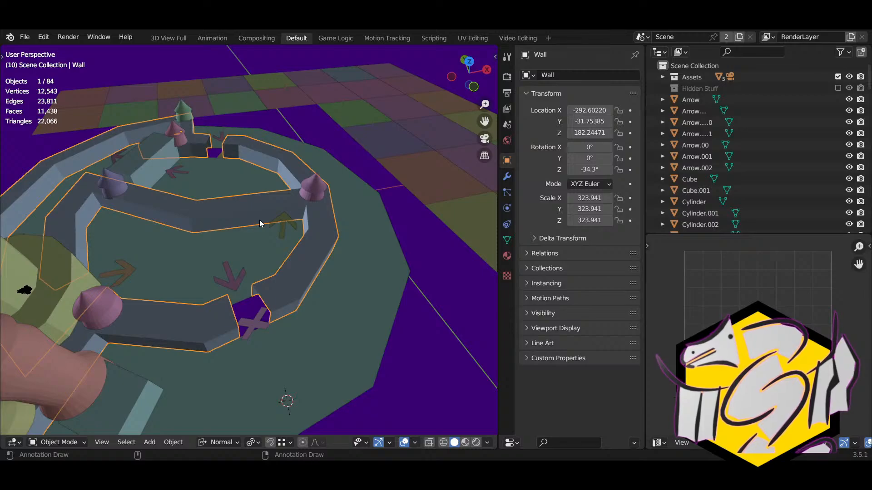
scroll(247, 243, "down", 3)
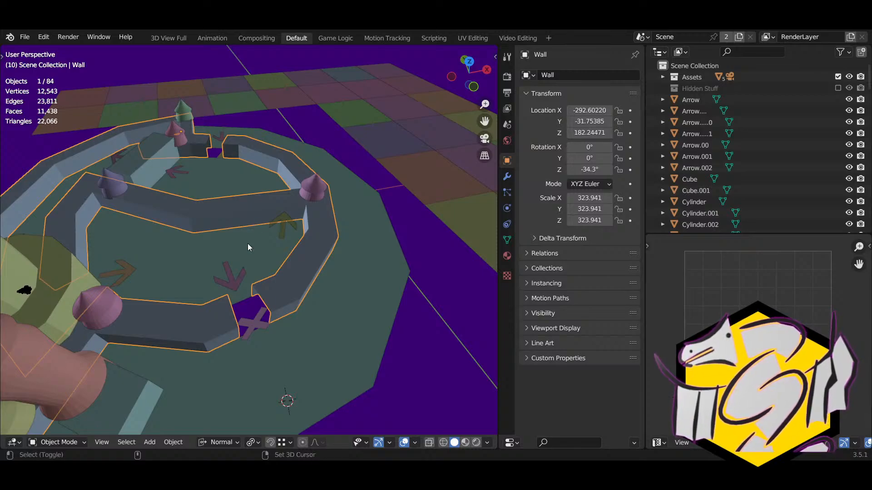
scroll(255, 238, "down", 6)
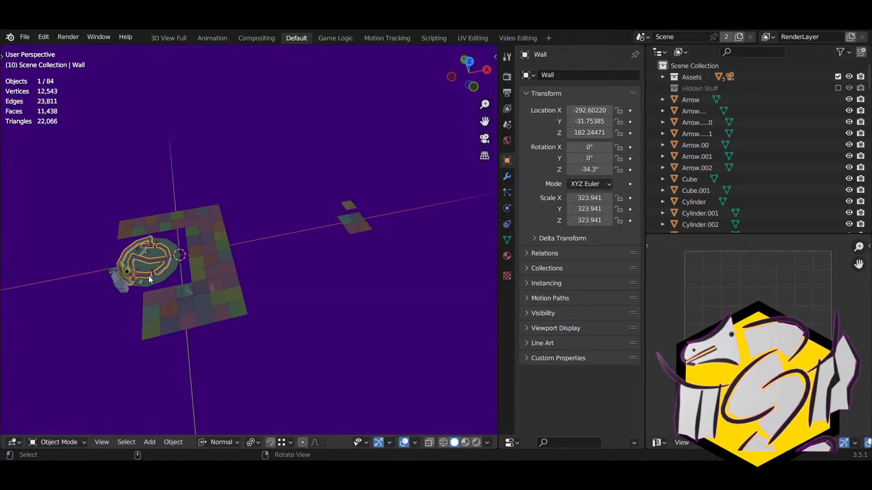
key("KP_Decimal")
right_click_drag(148, 276, 266, 276)
scroll(265, 276, "up", 4)
right_click(309, 277, "shift")
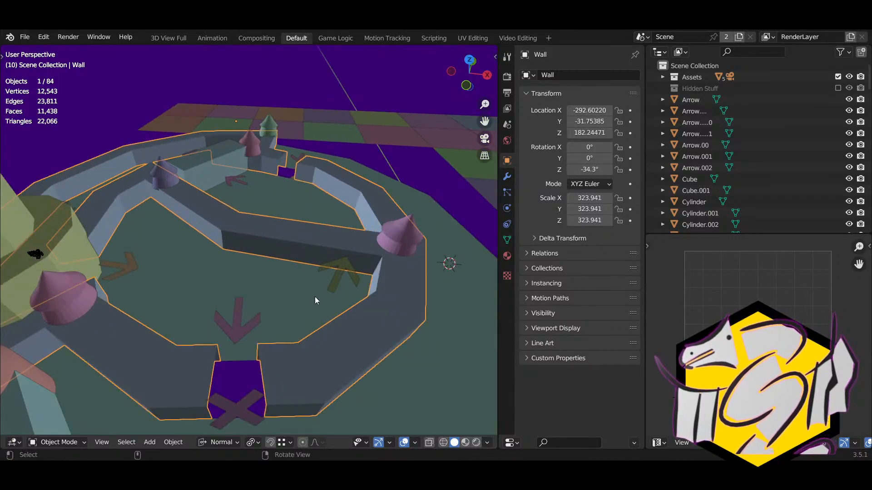
key("alt+Home")
left_click(152, 442)
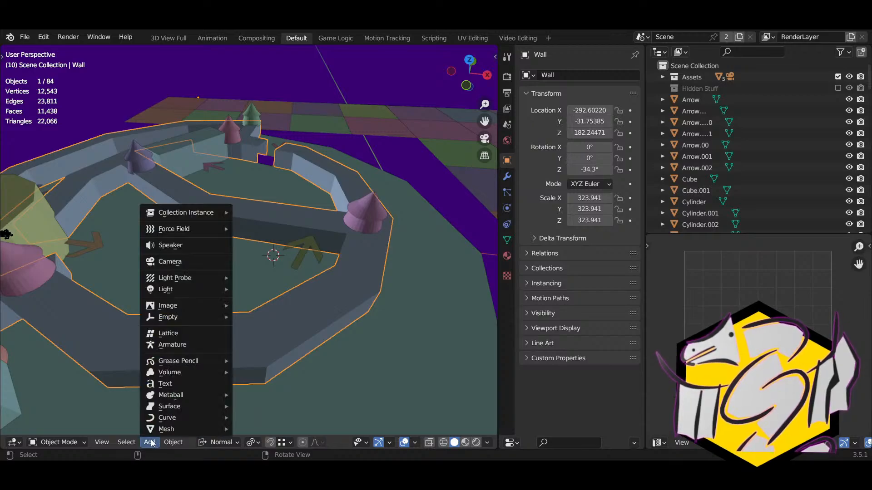
mouse_move(175, 429)
left_click(256, 334)
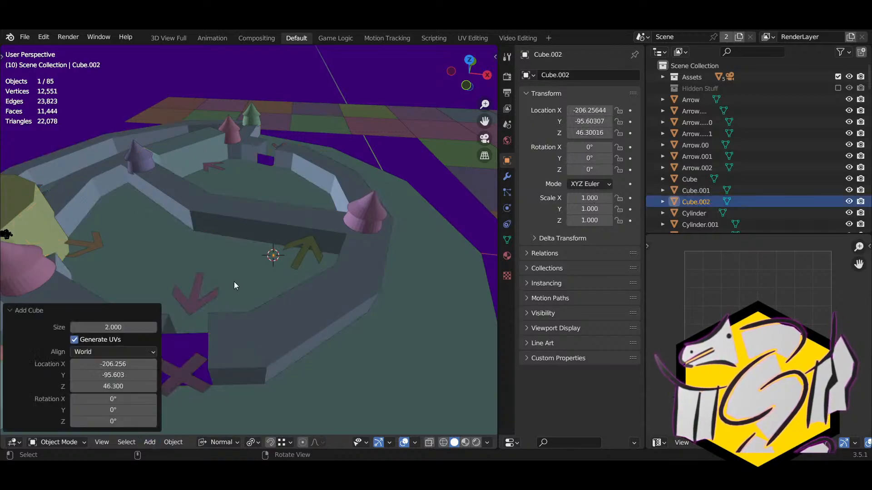
key("KP_Decimal")
scroll(262, 287, "down", 20)
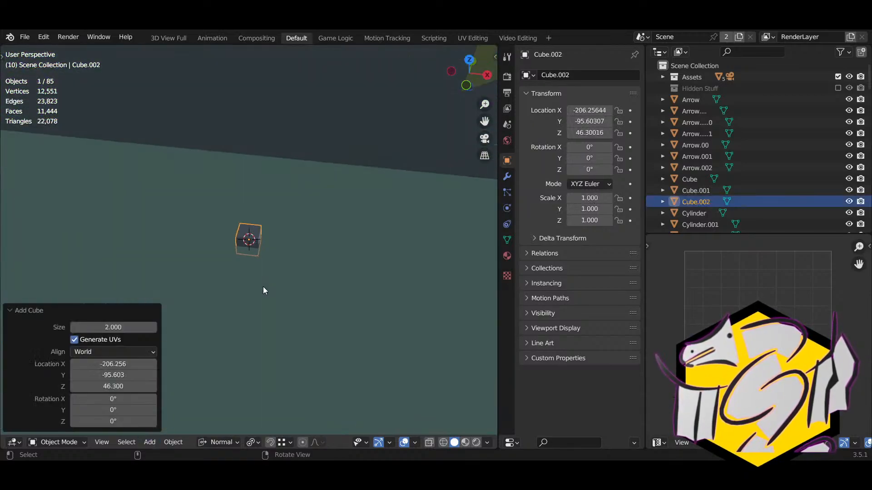
scroll(284, 290, "up", 10)
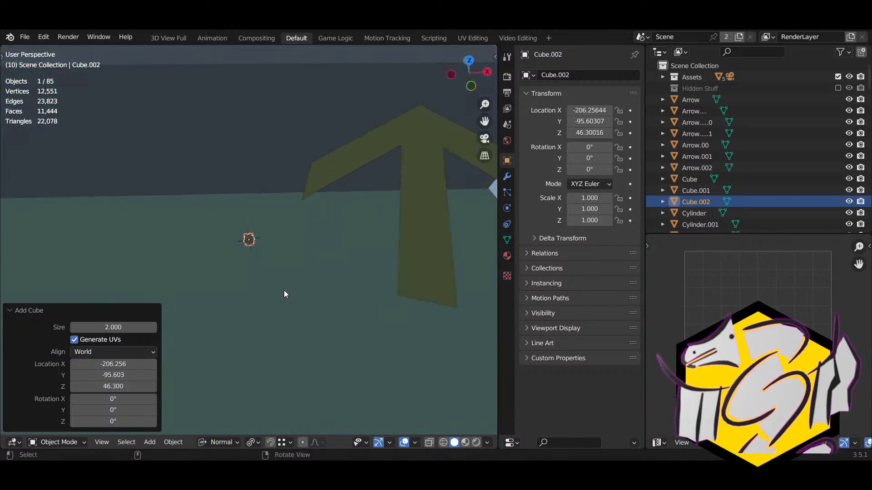
middle_click_drag(284, 290, 293, 255)
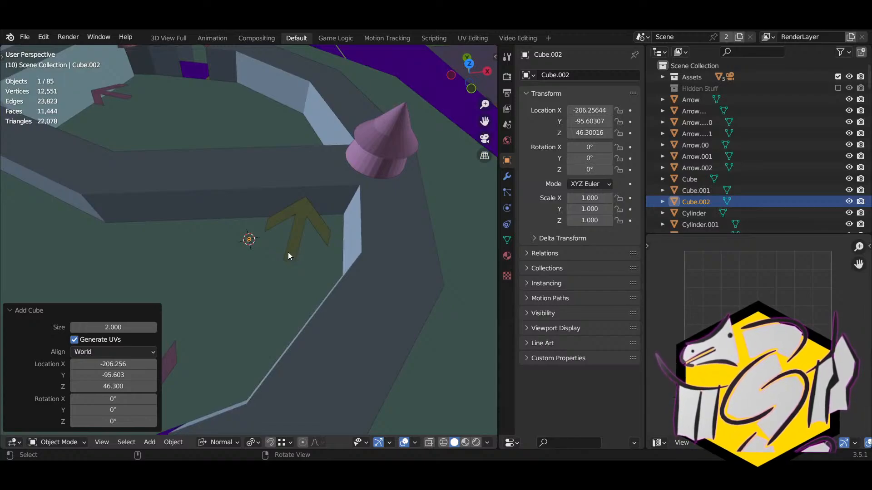
key("Delete")
left_click(277, 184)
Step: In Edit Mode, add two vertical loop cuts to the wall beside the arrow, one near the right corner
key("Tab")
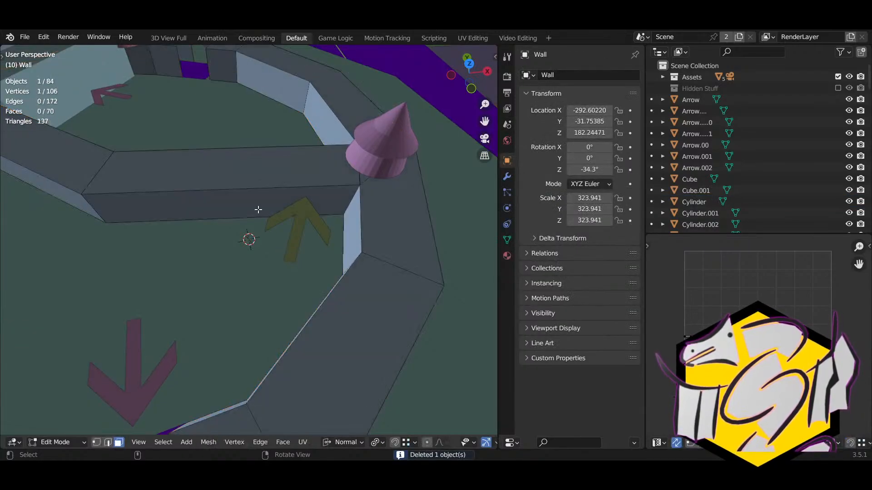
middle_click_drag(257, 208, 240, 226)
key("ctrl+r")
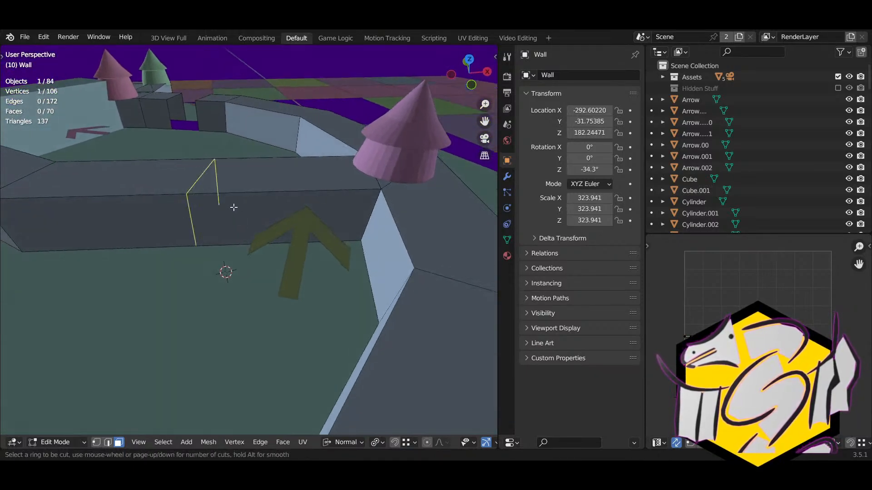
left_click(234, 207)
left_click(234, 208)
key("ctrl+r")
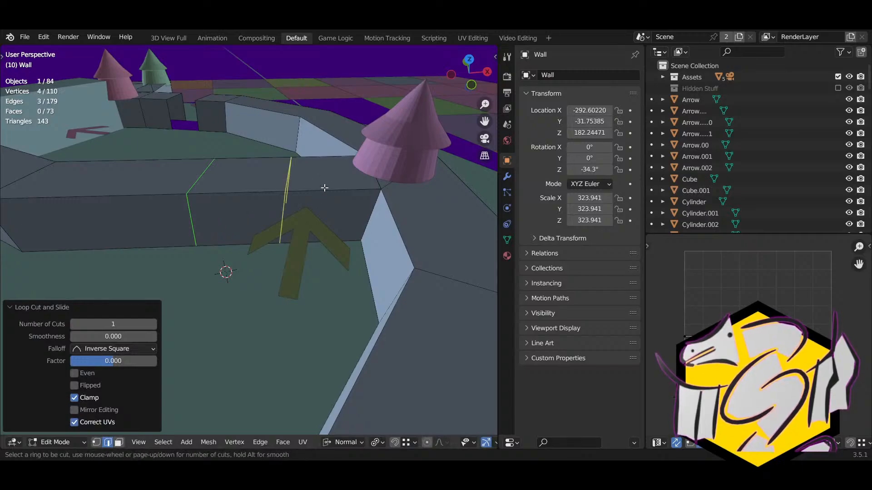
left_click(325, 189)
left_click(403, 186)
Step: Split the face strip between the loop cuts off from the rest of the wall
left_click(293, 217)
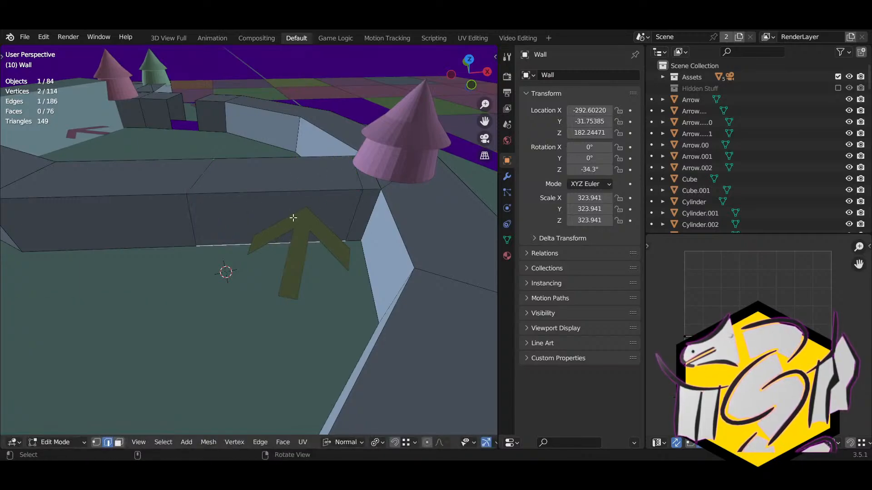
right_click_drag(264, 224, 246, 226)
middle_click_drag(245, 226, 173, 245)
key("k")
left_click(164, 249)
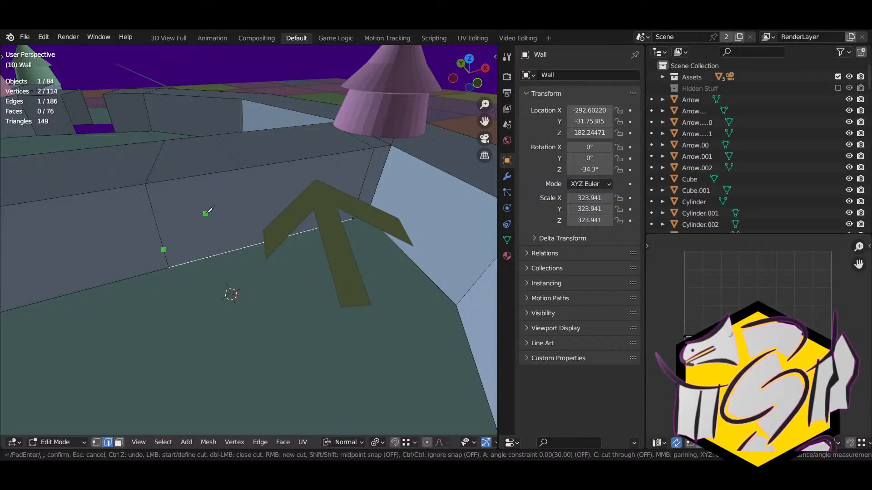
key("Escape")
key("3")
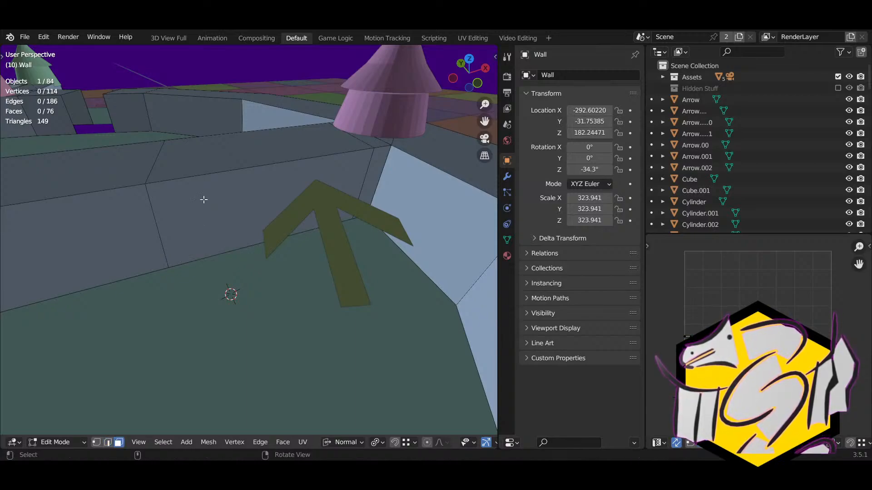
left_click(201, 176, "alt")
key("y")
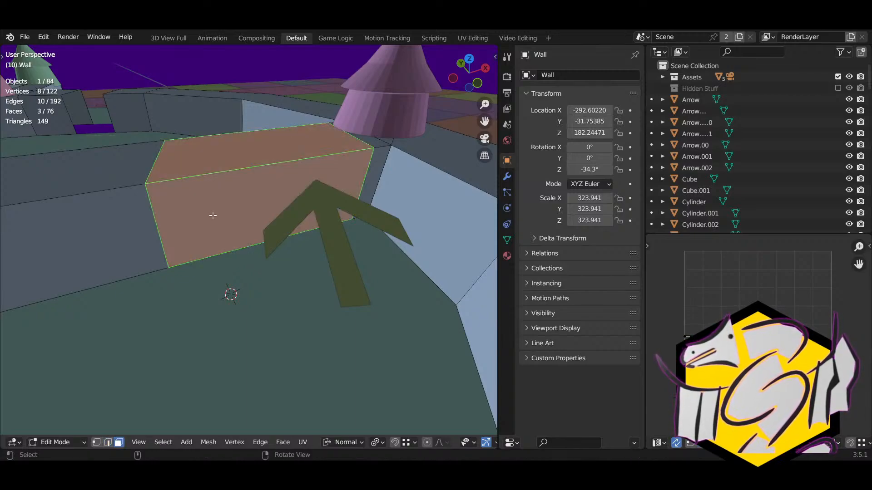
Step: Divide the strip's front face with four centred horizontal loop cuts
left_click(182, 225)
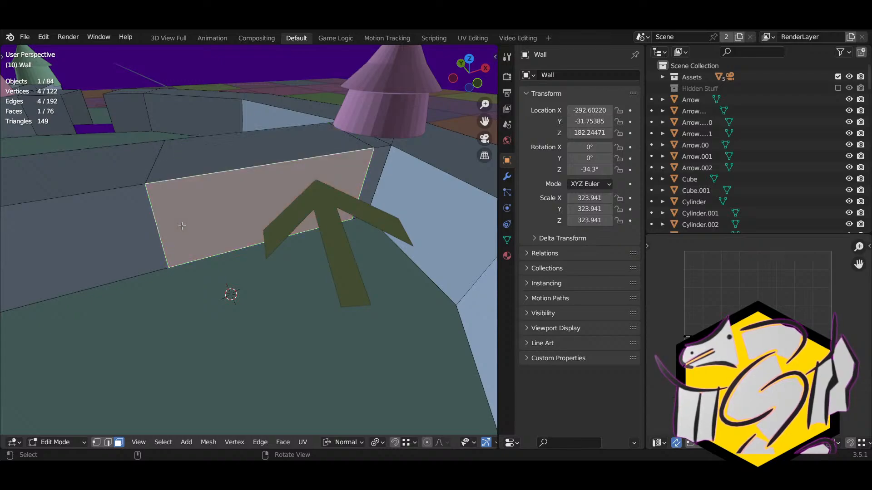
key("r")
right_click(161, 235)
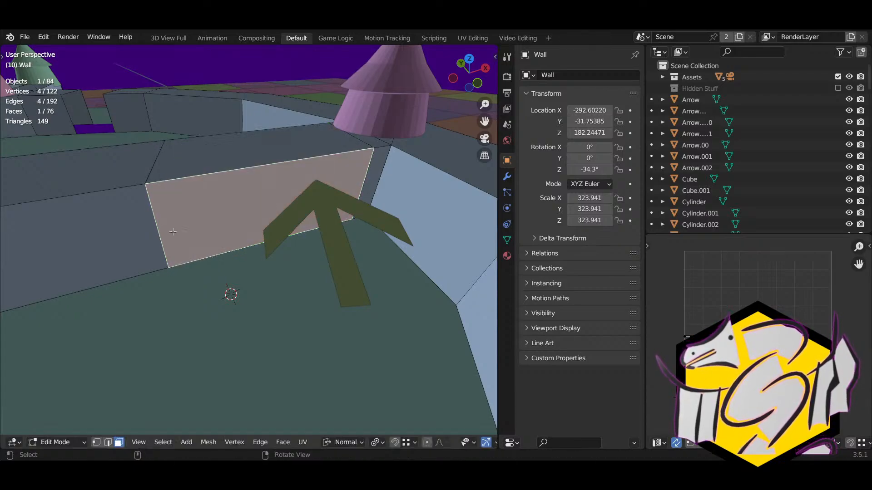
key("ctrl+r")
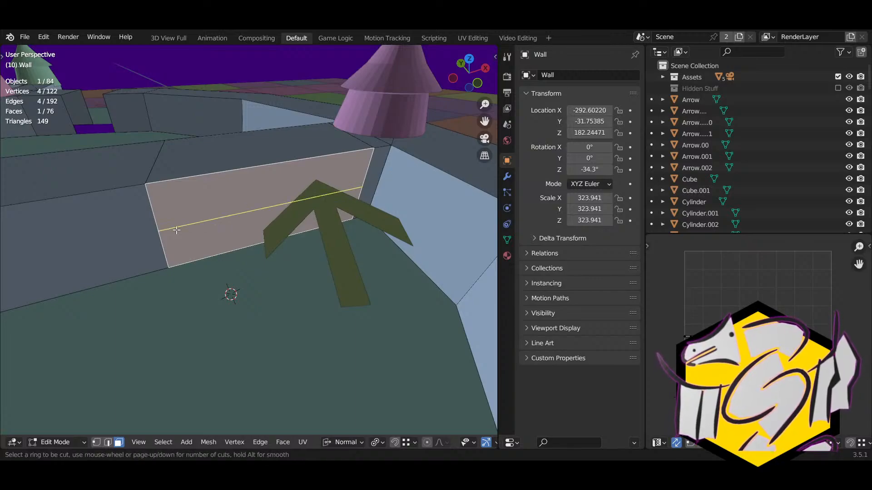
left_click(176, 231)
right_click(183, 232)
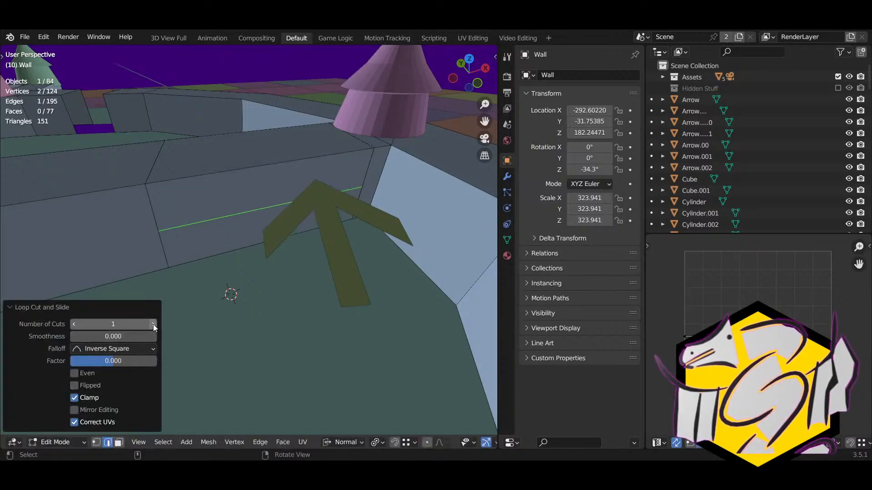
left_click(154, 325)
left_click(154, 324)
left_click(154, 324)
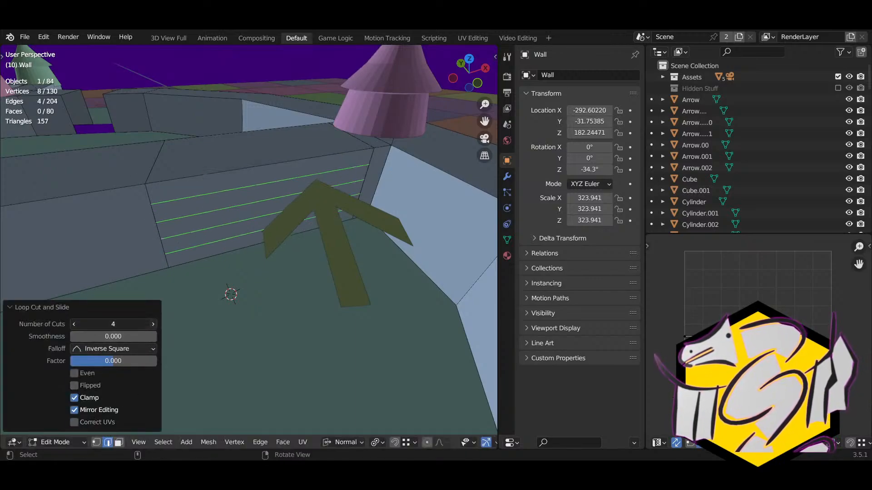
left_click(154, 324)
left_click(154, 324)
Step: Select the wall's bottom strip face in face mode
key("3")
left_click(216, 256)
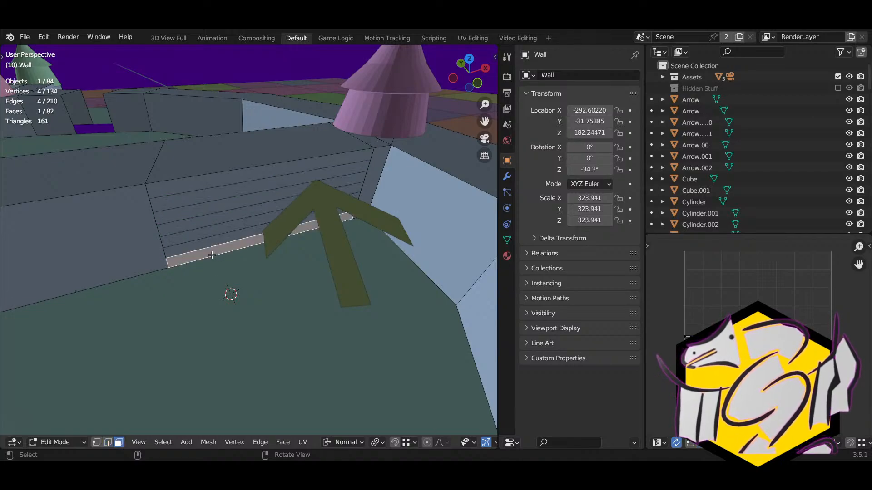
middle_click_drag(216, 256, 249, 273)
Step: Move the bottom strip along Y and lower its outer edge about 4.29 units
key("g")
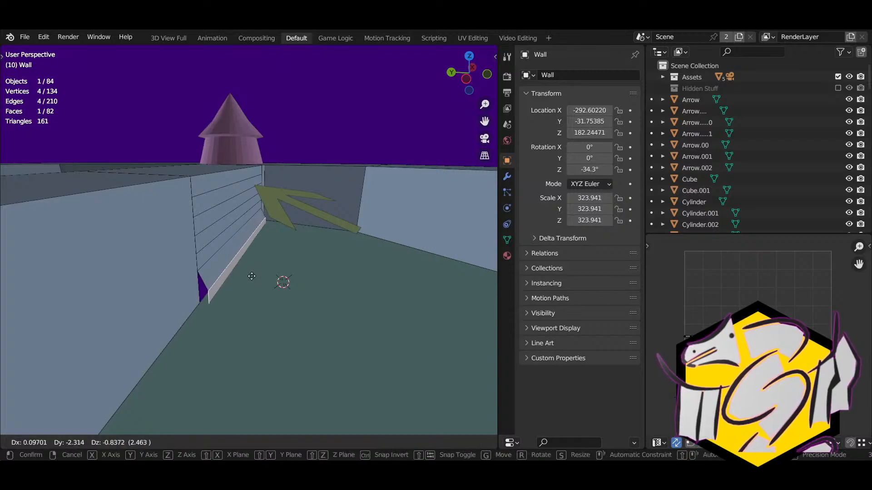
key("Escape")
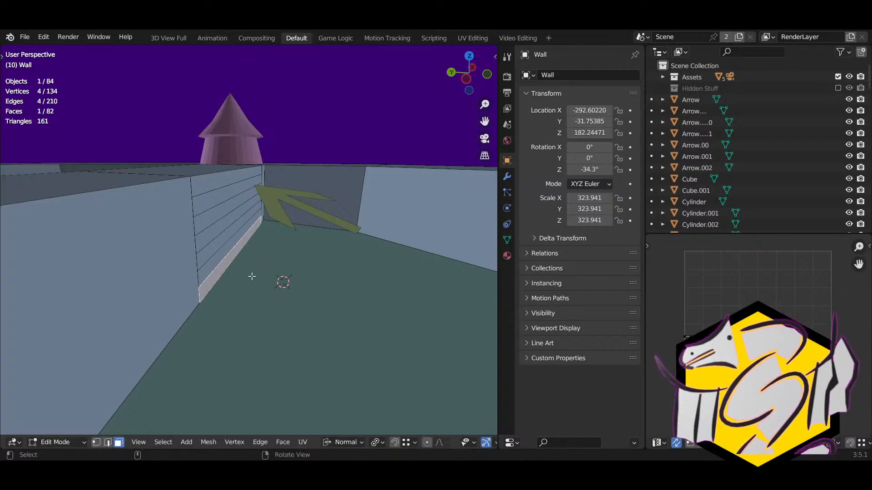
key("g")
key("y")
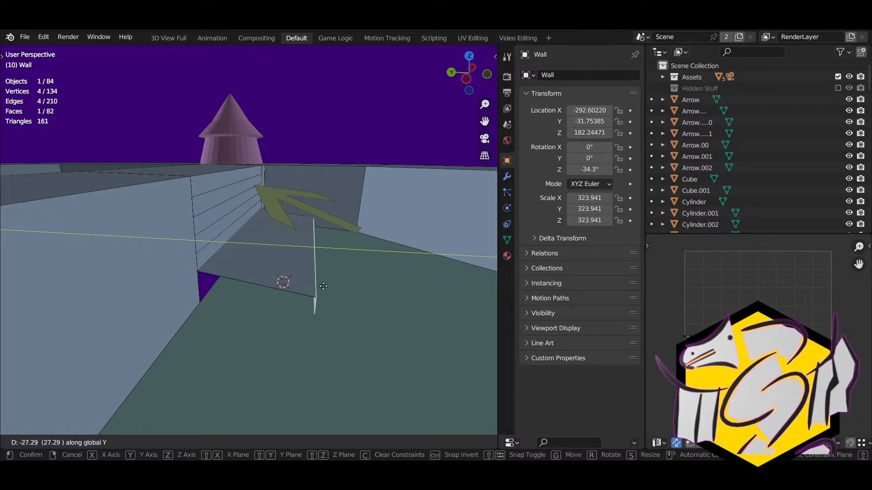
left_click(324, 286)
left_click(213, 255)
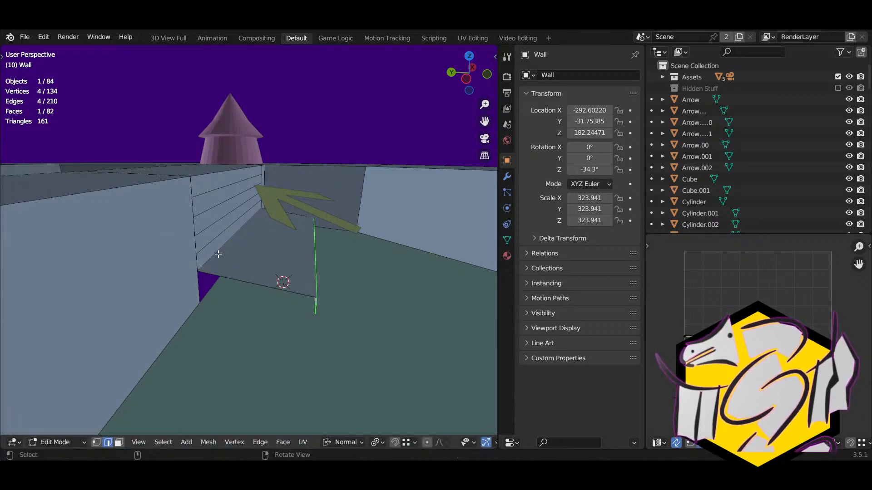
key("g")
key("z")
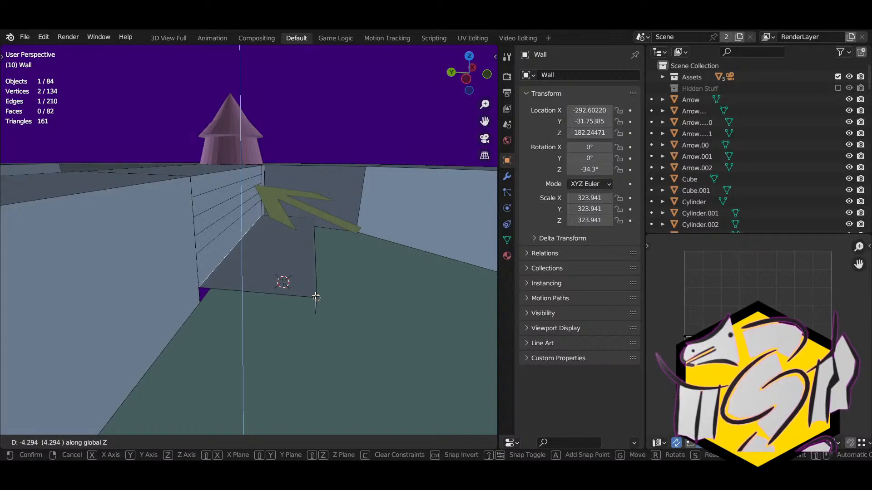
left_click(244, 283)
Step: Push the wall strip face 21.36 along the Y axis
key("3")
left_click(213, 240)
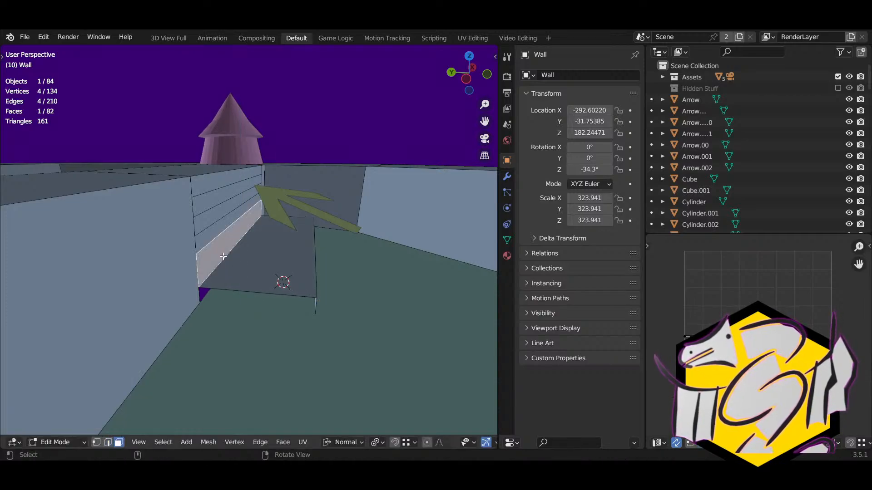
middle_click_drag(214, 239, 173, 254)
key("g")
key("y")
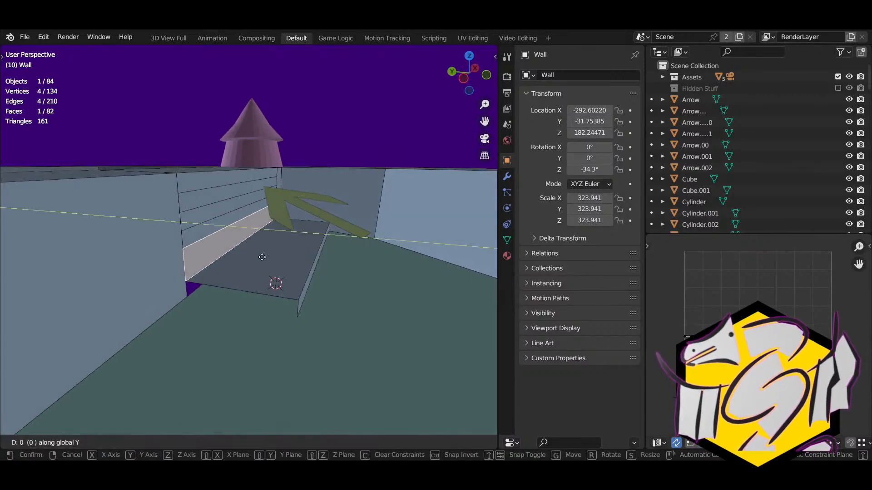
left_click(318, 272)
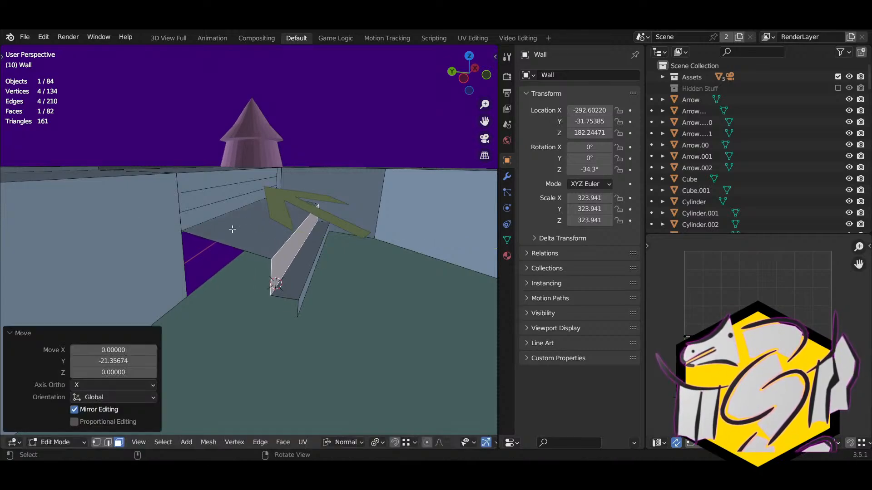
Step: Lower the wall-top edge and extrude it along Y into a ledge over the stairs
key("2")
left_click(197, 223)
key("g")
key("z")
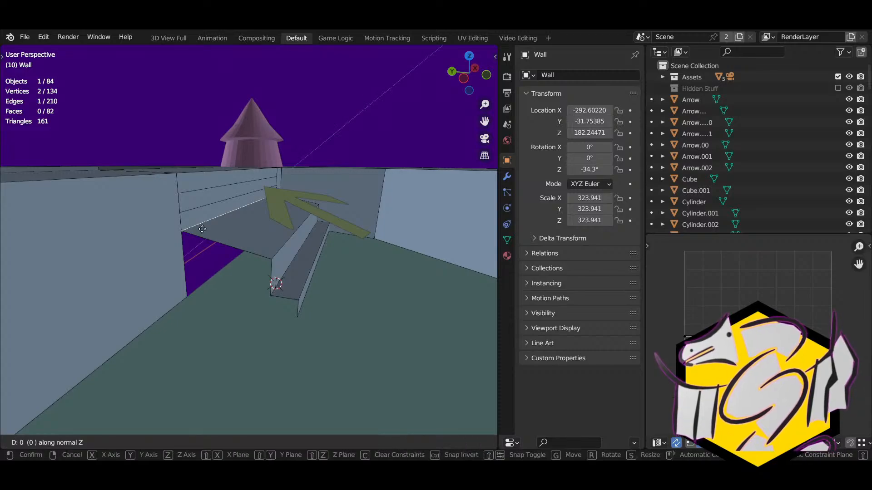
left_click(219, 226)
key("e")
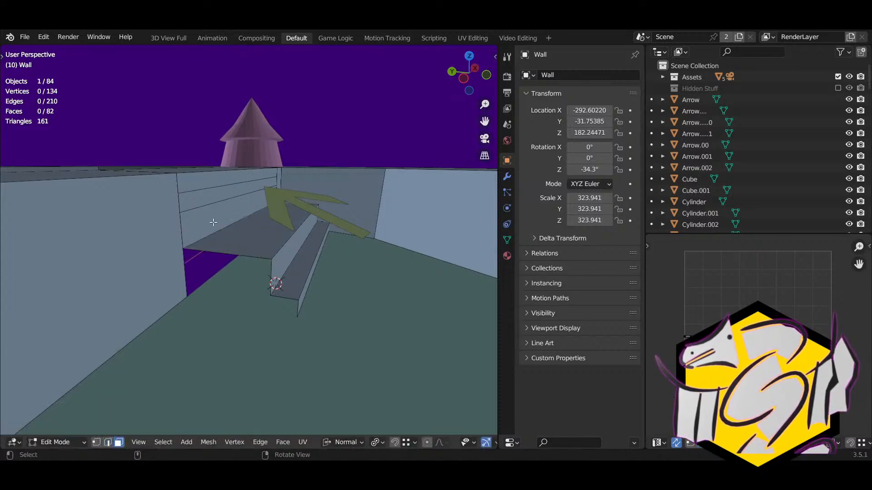
key("y")
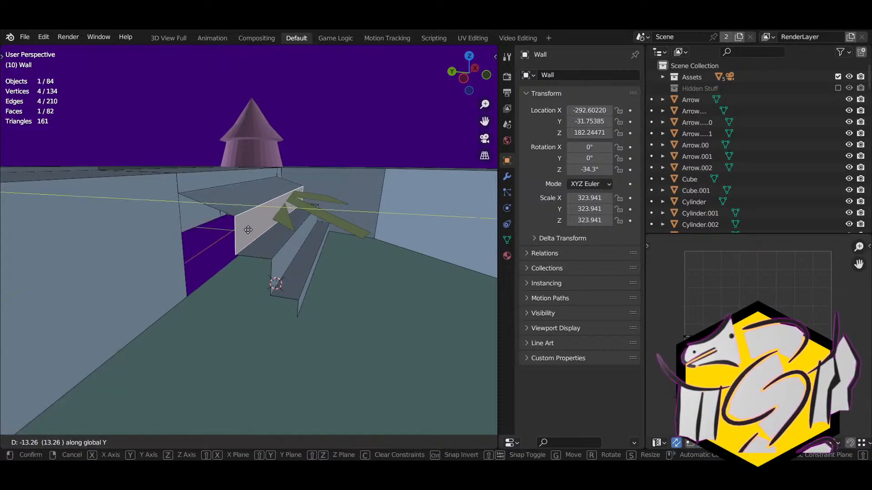
left_click(246, 231)
Step: Lower the ledge's back edge along Z and push the top face back along Y
key("2")
left_click(212, 188)
key("g")
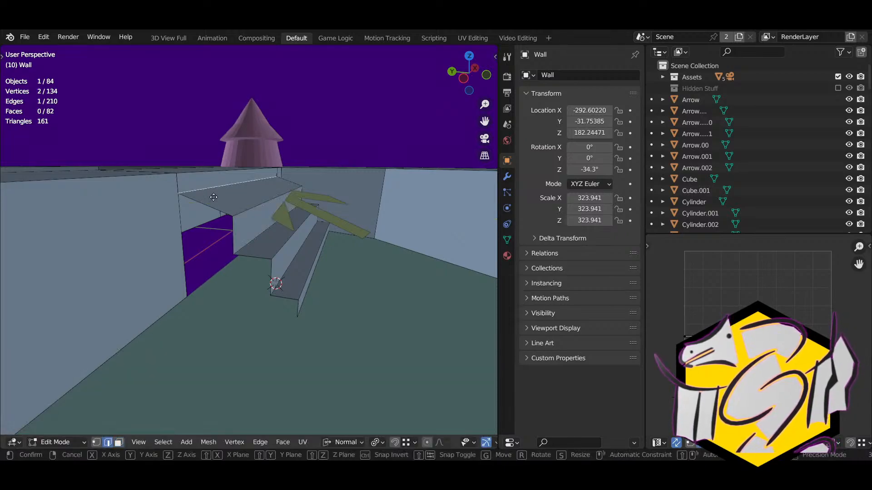
key("z")
key("z")
left_click(224, 215)
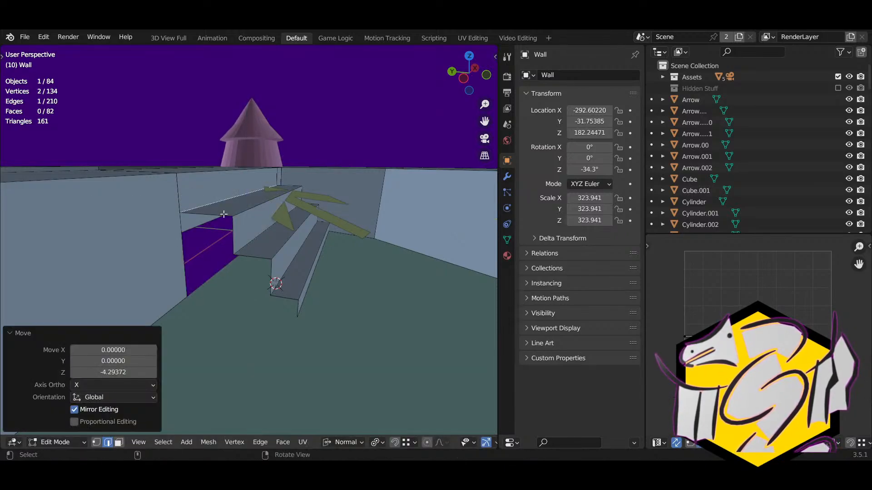
key("3")
left_click(205, 193)
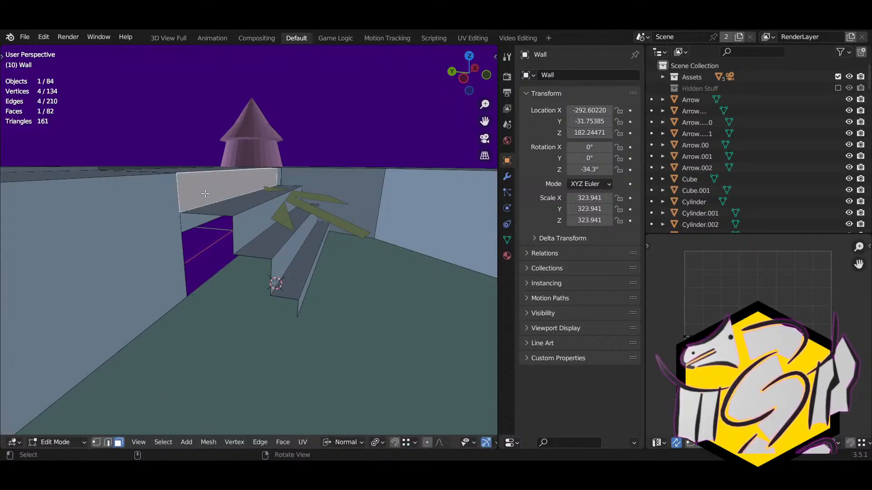
key("g")
key("y")
left_click(206, 204)
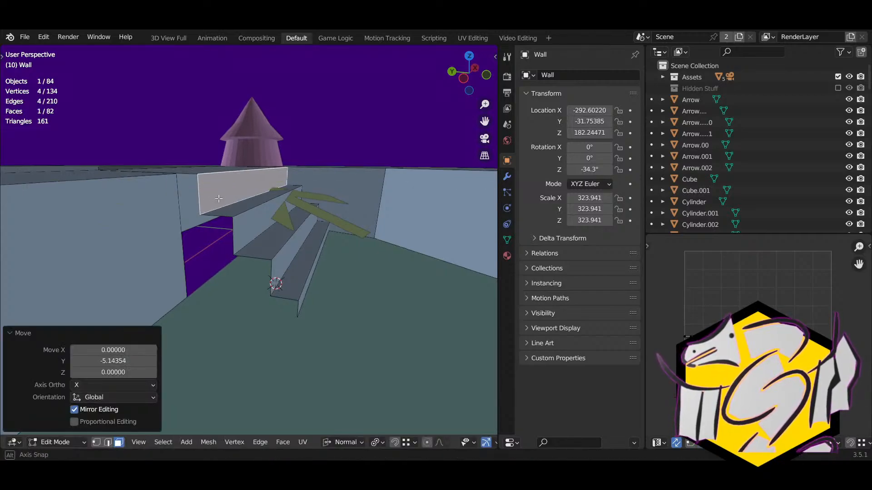
middle_click_drag(206, 204, 231, 255)
scroll(77, 236, "down", 2)
Step: Move the vertical edge loop beside the stairs along the X axis
key("2")
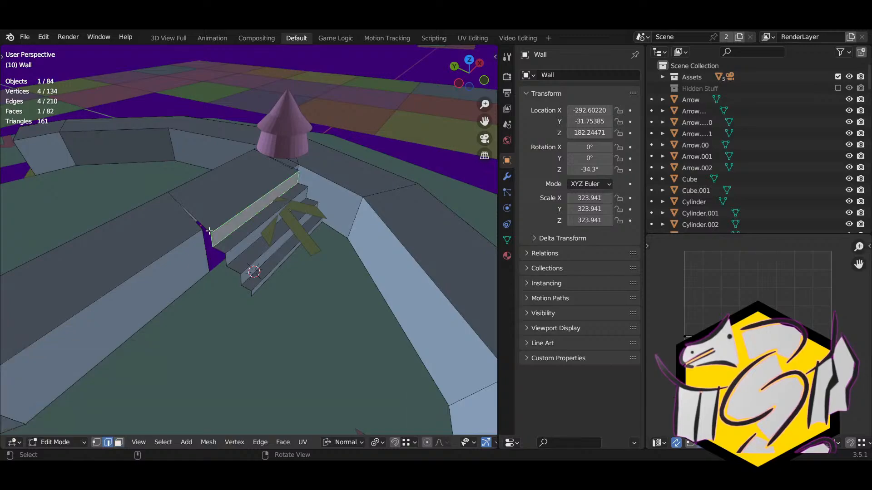
left_click(208, 231)
left_click(252, 292, "ctrl")
right_click_drag(281, 254, 215, 297)
middle_click_drag(216, 297, 304, 277)
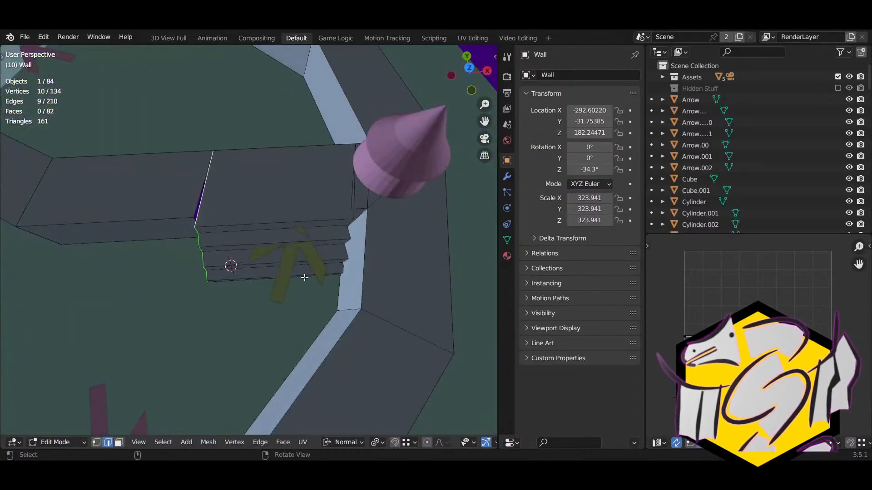
key("g")
key("g")
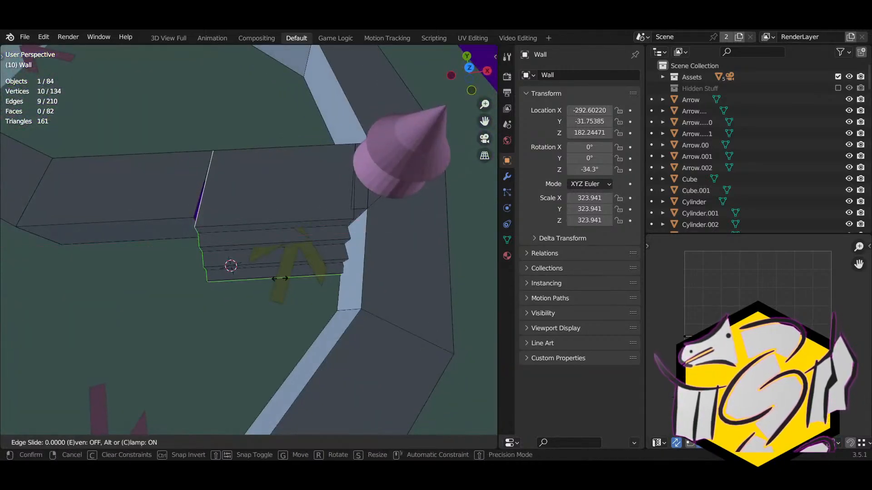
right_click(280, 278)
key("ctrl+z")
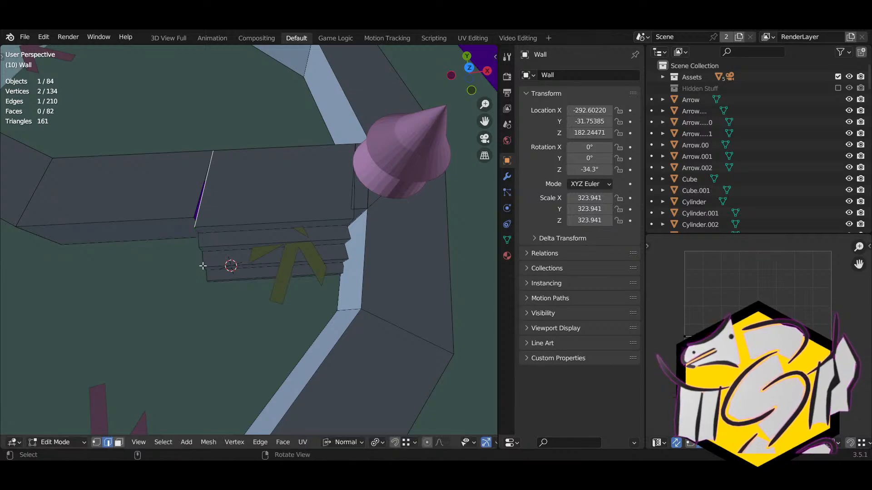
left_click(197, 246, "alt")
key("g")
key("x")
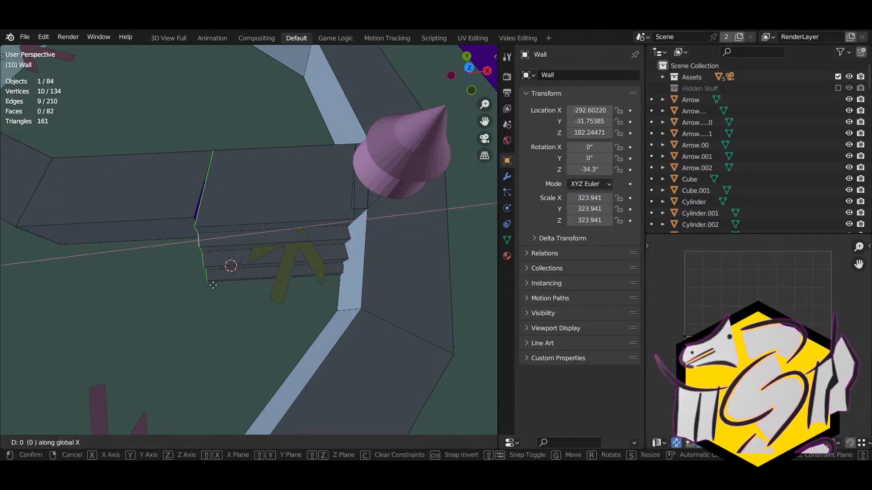
left_click(274, 296)
Step: Extend the end-wall edge loop along X toward the neighbouring wall
left_click(178, 233)
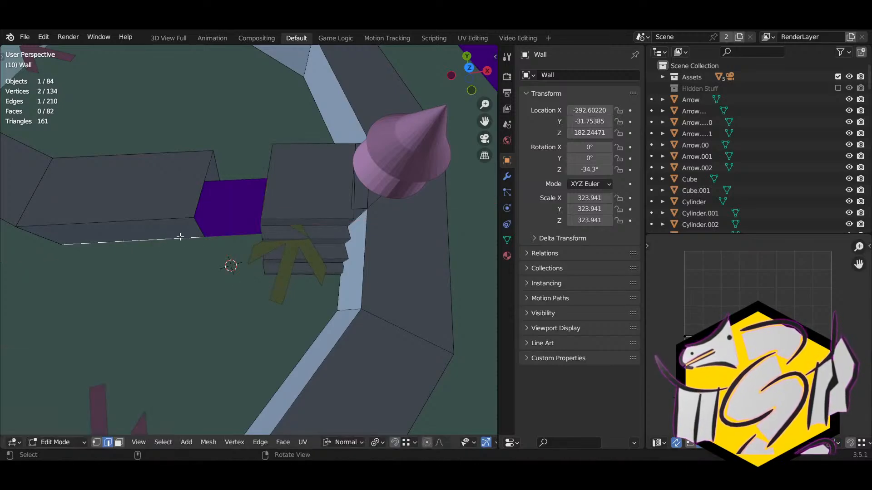
middle_click_drag(177, 233, 196, 268)
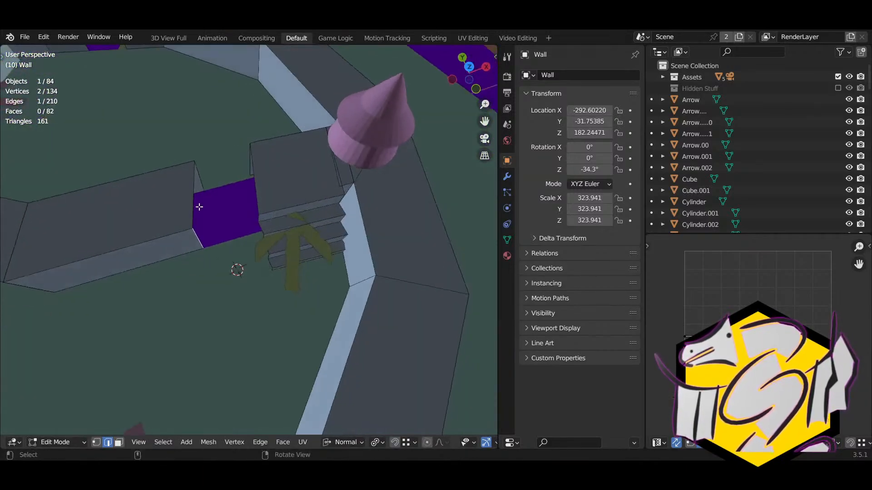
left_click(199, 206, "alt")
middle_click_drag(228, 216, 214, 257)
key("g")
key("y")
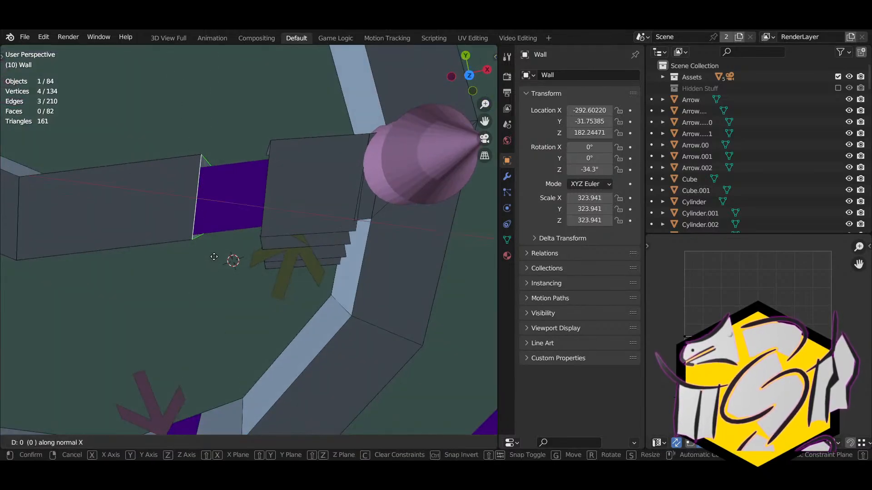
key("x")
left_click(282, 252)
middle_click_drag(281, 253, 245, 260)
Step: Hide the selected wall geometry and merge the first corner vertex into the neighbouring wall
key("1")
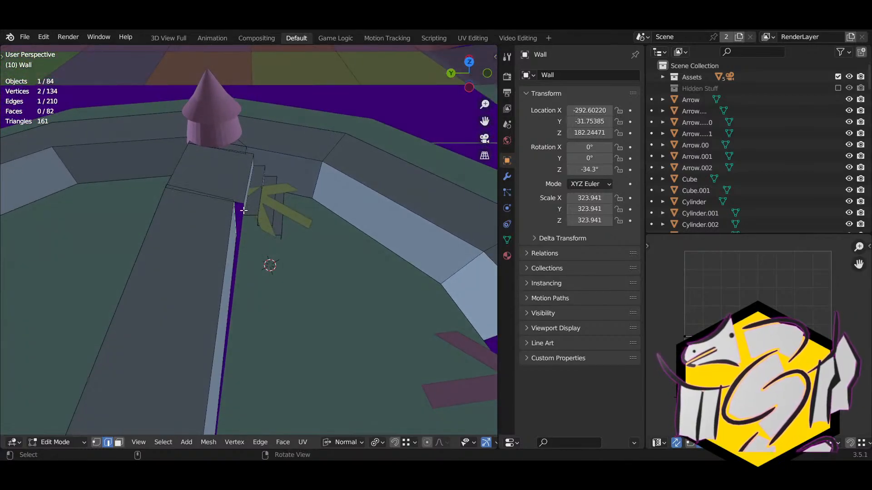
key("h")
left_click(241, 205)
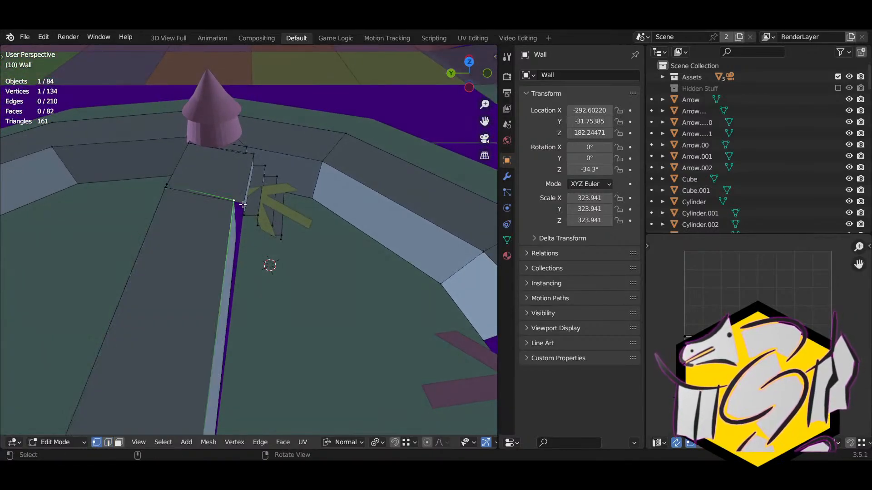
key("g")
left_click(243, 203)
middle_click_drag(242, 203, 222, 258)
left_click(233, 247)
key("g")
key("x")
key("x")
key("y")
key("y")
right_click(248, 280)
Step: Merge the top and bottom corner vertices into the neighbouring wall, closing the gap
key("g")
left_click(261, 275)
key("g")
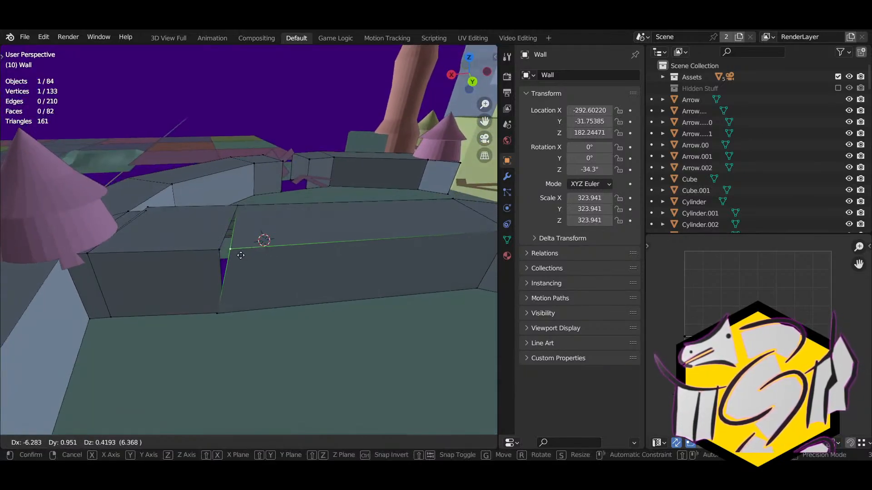
left_click(223, 250, "ctrl")
left_click(216, 311)
key("g")
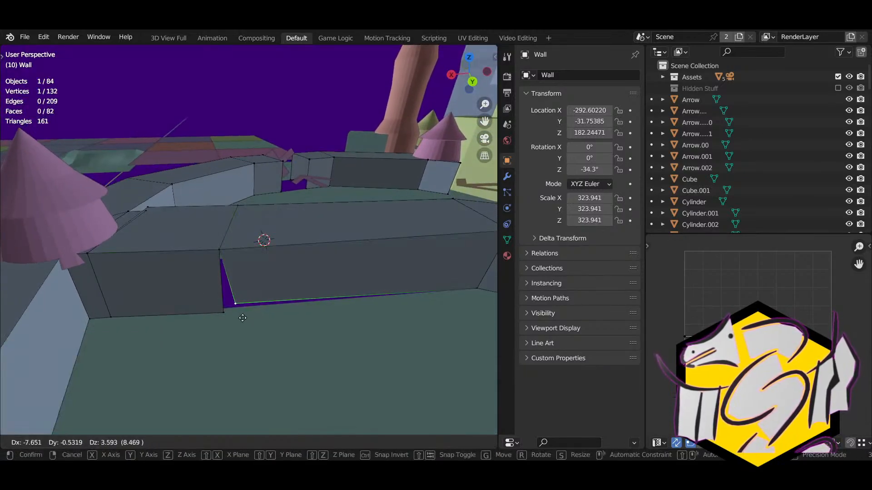
key("x")
left_click(231, 318)
middle_click_drag(232, 318, 452, 328)
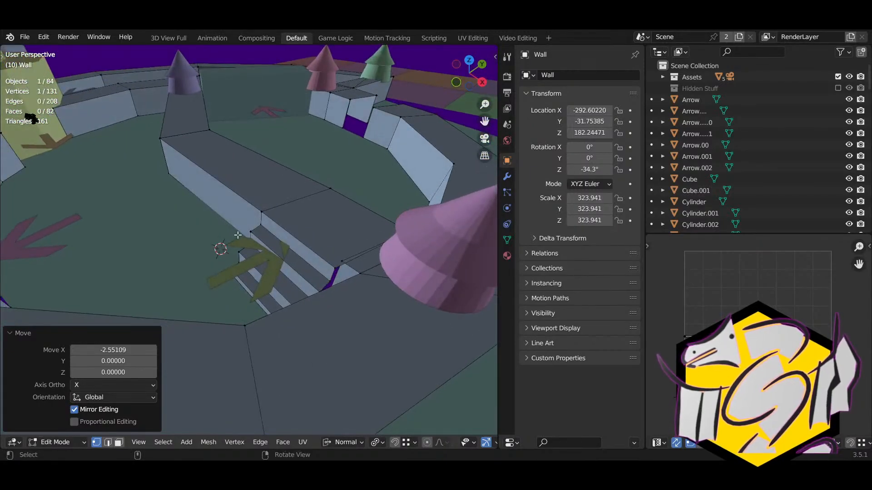
Step: Return to Object Mode and select the arrow Arrow.002
key("Tab")
left_click(242, 274)
middle_click_drag(258, 273, 399, 245)
Step: Move Arrow.002 to a new spot beside the stairs
key("g")
left_click(355, 229)
middle_click_drag(355, 229, 211, 279)
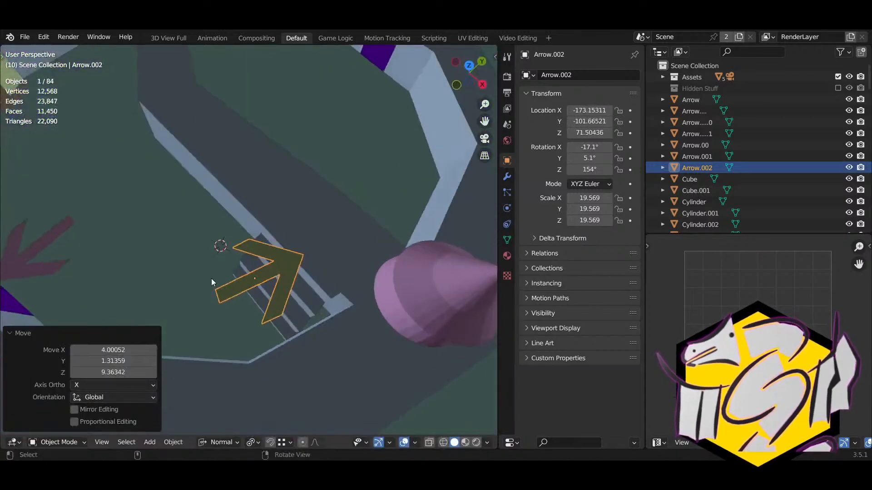
key("g")
left_click(171, 302)
Step: Rename the stair arrow to Arrow.03
left_click(584, 74)
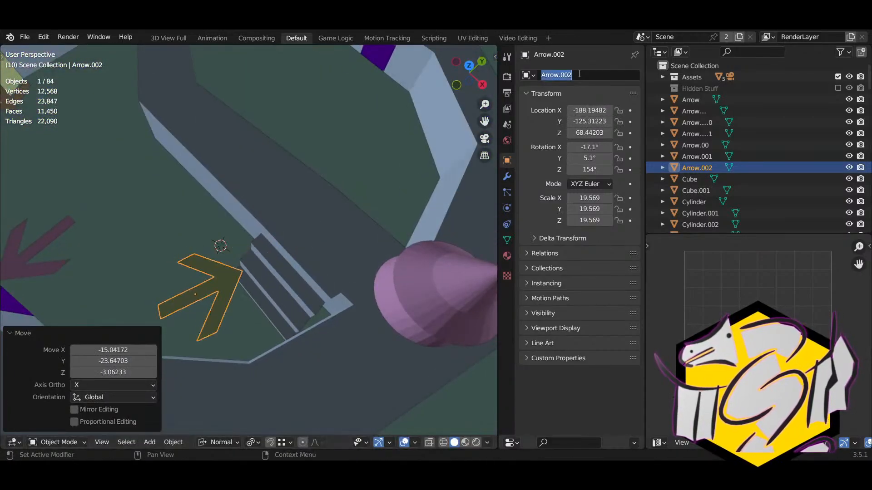
left_click(584, 73)
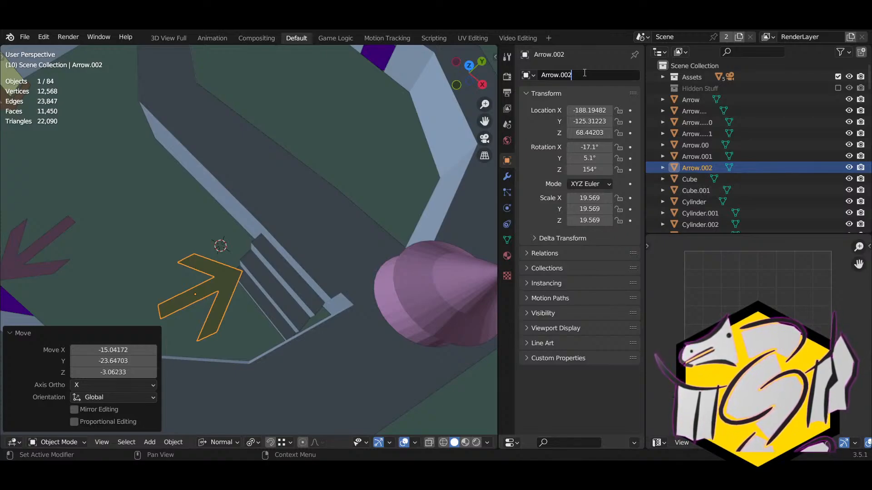
key("Return")
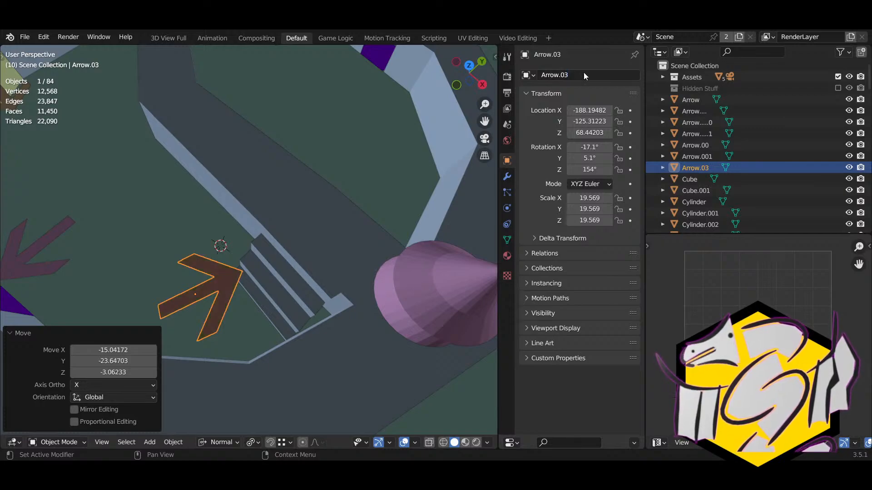
scroll(287, 159, "down", 5)
middle_click_drag(287, 159, 178, 250)
Step: Duplicate Arrow.03 and place the copy on the path, rotated about 22°
key("shift+d")
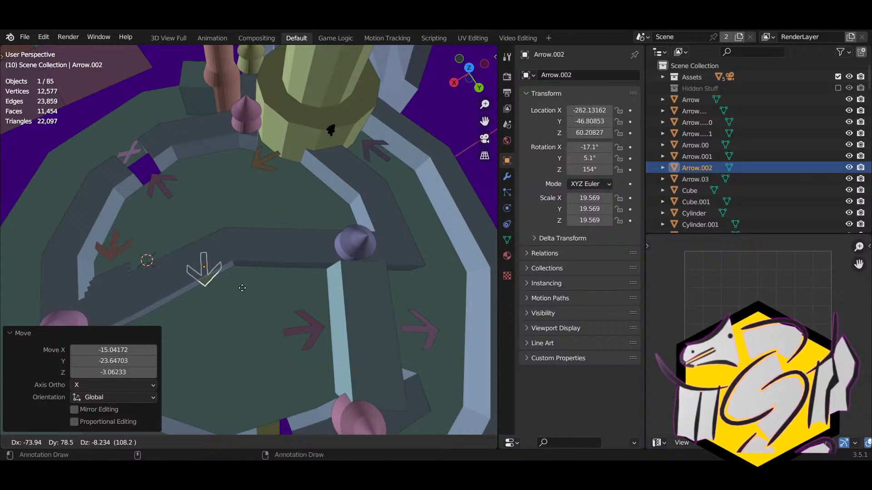
left_click(295, 260)
key("t")
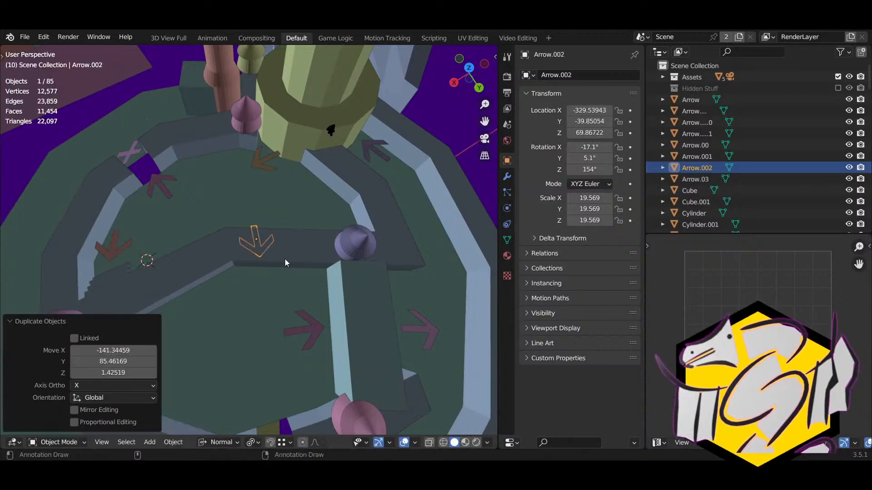
key("r")
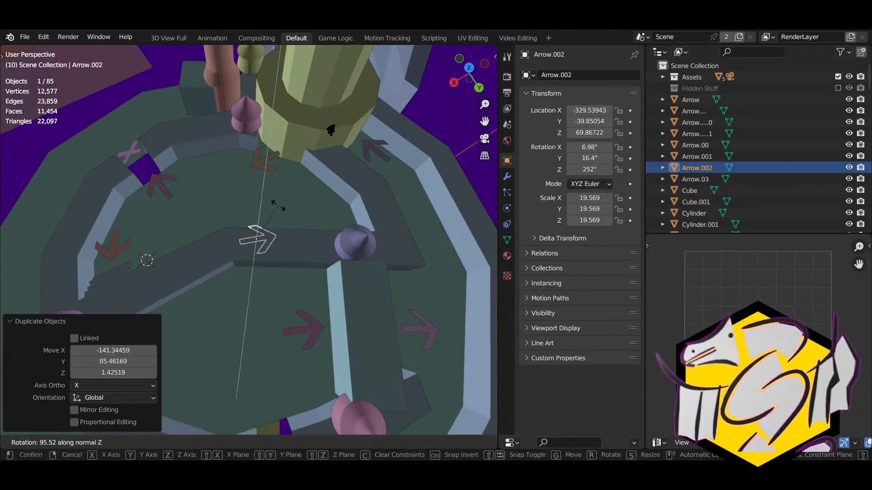
left_click(278, 202)
middle_click_drag(200, 268, 274, 325, "shift")
key("g")
left_click(387, 273)
key("g")
key("r")
left_click(354, 272)
key("g")
left_click(267, 317)
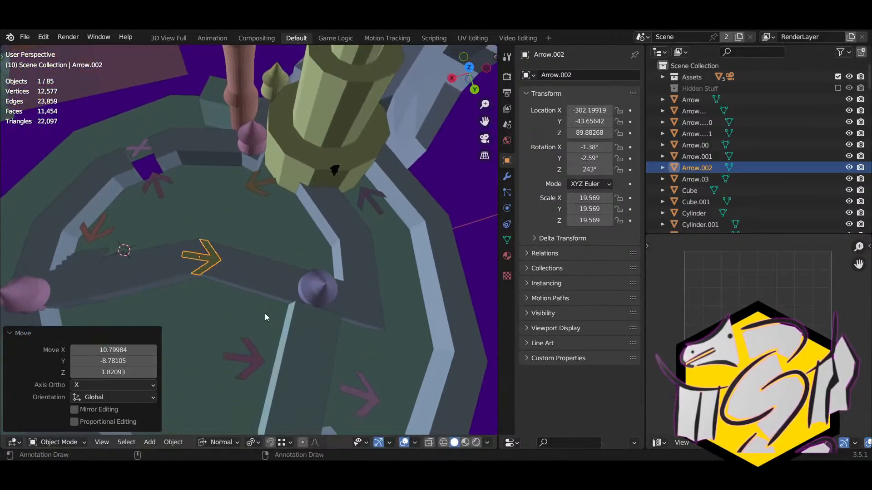
Step: Rename the duplicate arrow by trimming the number suffix off its name
double_click(580, 77)
key("BackSpace")
key("BackSpace")
key("BackSpace")
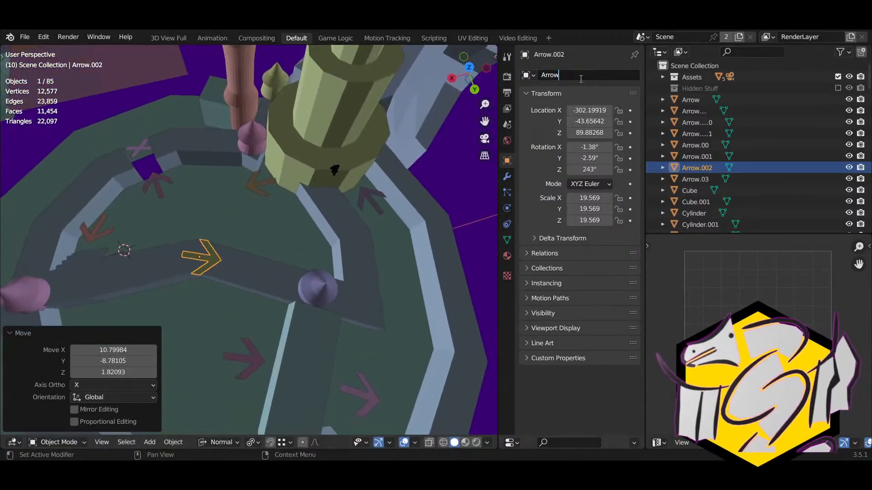
key("Return")
left_click(581, 77)
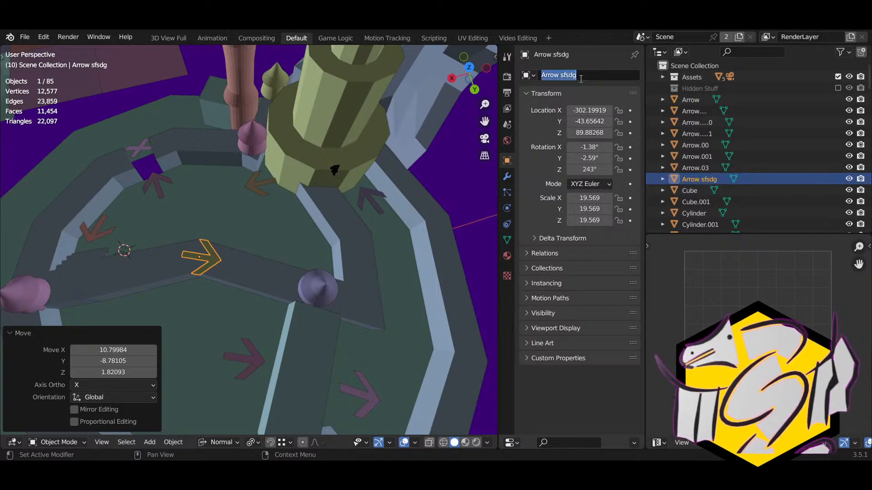
left_click(581, 79)
key("BackSpace")
key("Return")
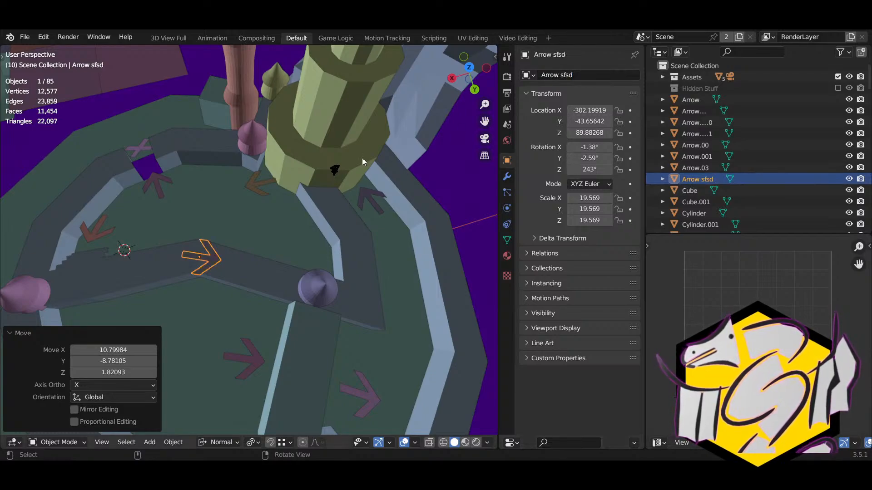
Step: Make another arrow copy, turned about Z and placed on the path in front of the tower
middle_click_drag(270, 209, 230, 217, "shift")
key("shift+d")
key("r")
key("z")
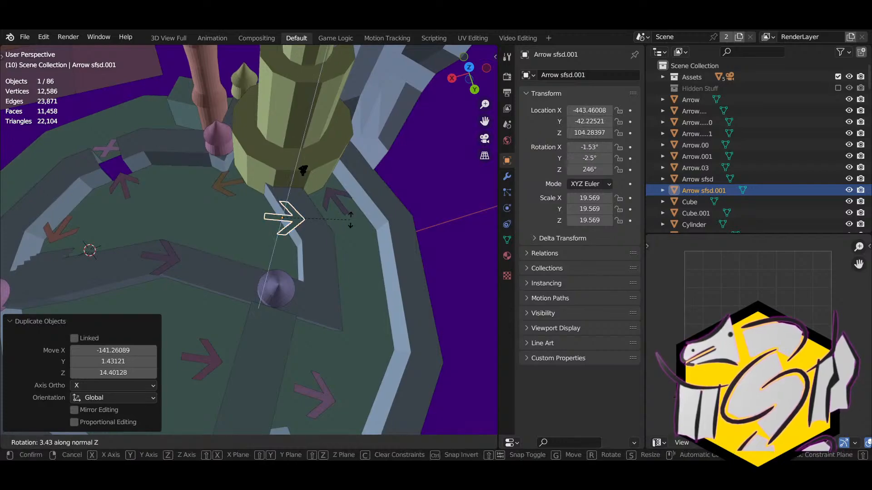
left_click(260, 187)
key("g")
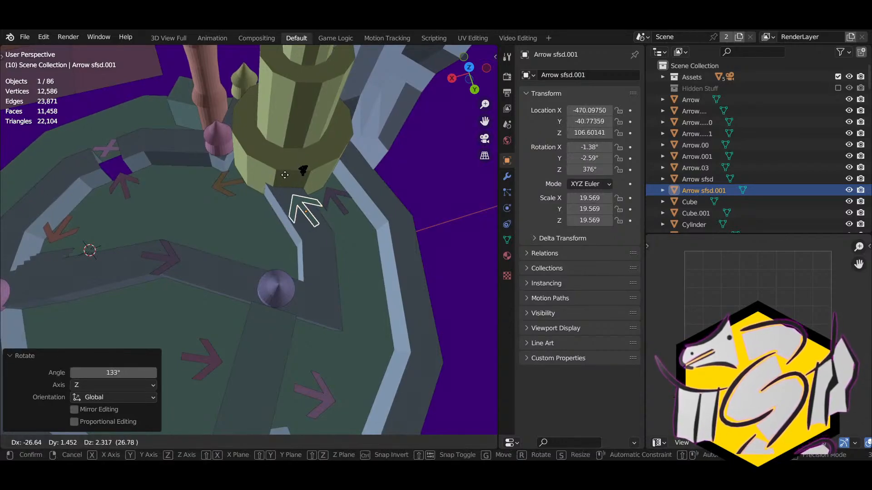
left_click(285, 175)
middle_click_drag(305, 221, 369, 252)
key("g")
left_click(241, 285)
key("r")
left_click(390, 283)
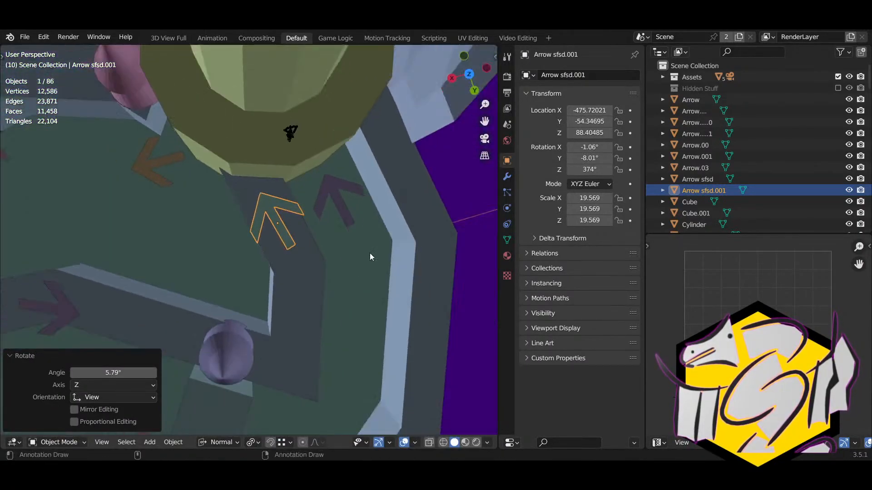
Step: Rename this arrow copy 'Arrow sfsd.00'
double_click(589, 76)
key("BackSpace")
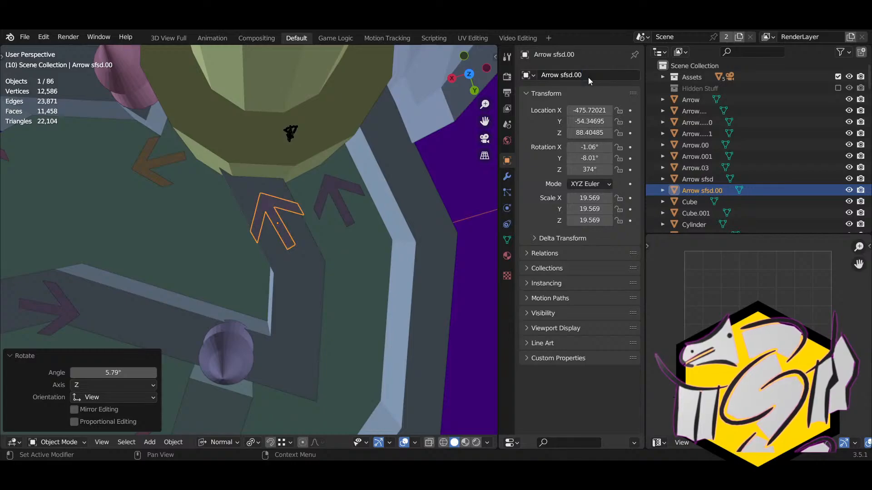
key("Return")
scroll(400, 151, "down", 5)
middle_click_drag(401, 151, 281, 239)
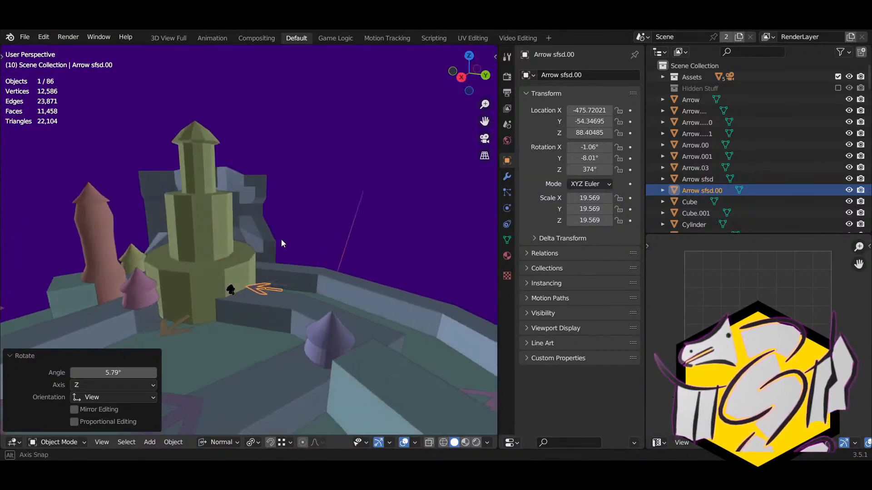
key("shift+d")
Step: Drop the new arrow copy and stand it upright with an X-axis rotation
left_click(244, 194)
middle_click_drag(243, 194, 197, 224)
key("r")
right_click(201, 170)
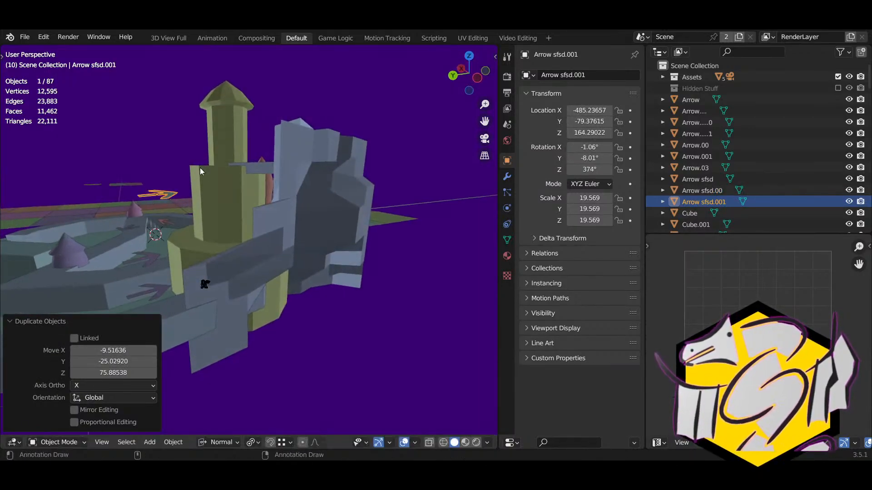
middle_click_drag(200, 171, 247, 200)
key("r")
key("x")
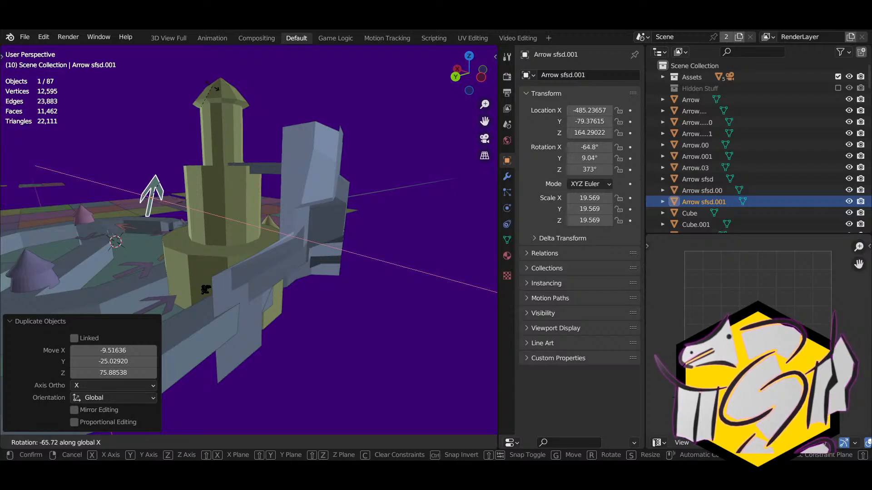
left_click(190, 119)
Step: Turn the upright arrow and move it flat against the side of the tower
middle_click_drag(190, 119, 260, 114)
key("r")
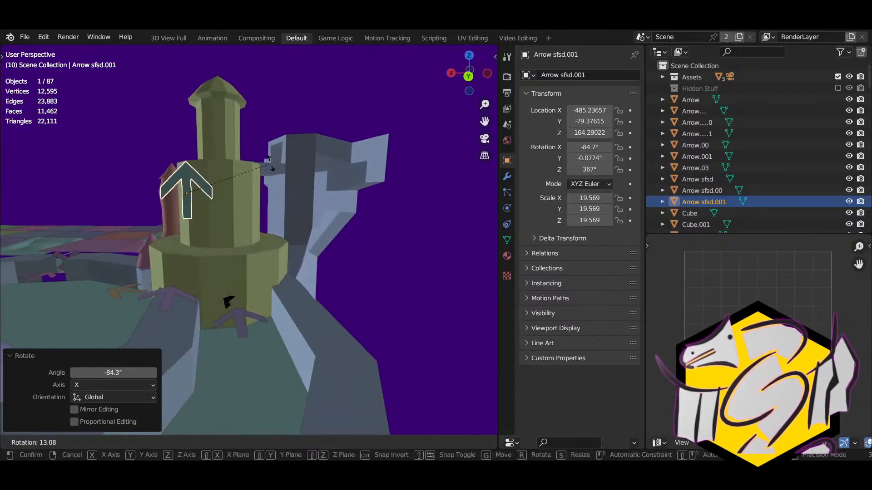
left_click(254, 155)
middle_click_drag(255, 155, 421, 274)
key("g")
left_click(229, 201)
key("g")
left_click(332, 205)
key("r")
left_click(314, 237)
Step: Frame the new arrow and rename it 'Arrow Castle'
scroll(424, 287, "down", 10)
middle_click_drag(380, 340, 368, 290, "shift")
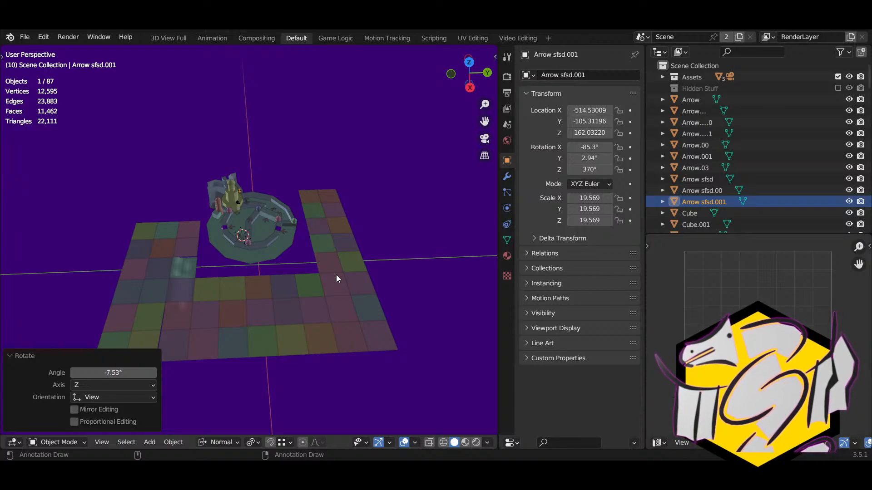
scroll(336, 274, "up", 12)
middle_click_drag(283, 145, 256, 226, "shift")
key("KP_Decimal")
middle_click_drag(323, 236, 186, 238)
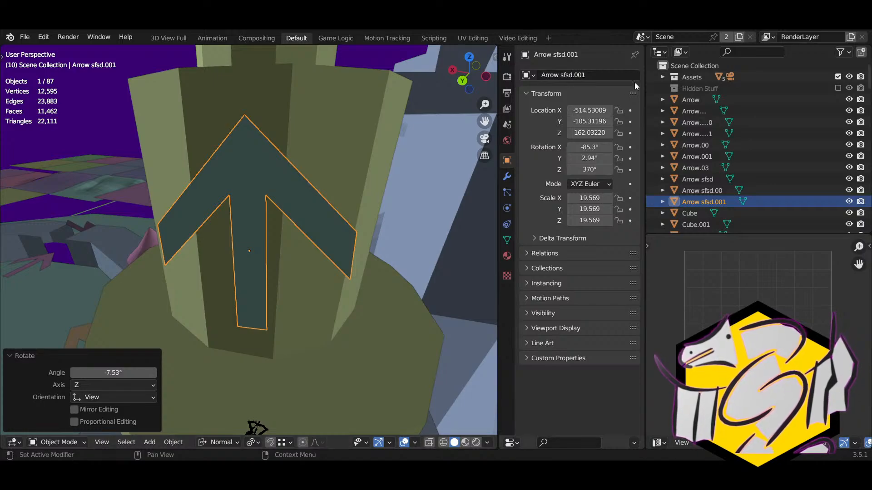
left_click(607, 75)
left_click(607, 75)
key("BackSpace")
key("BackSpace")
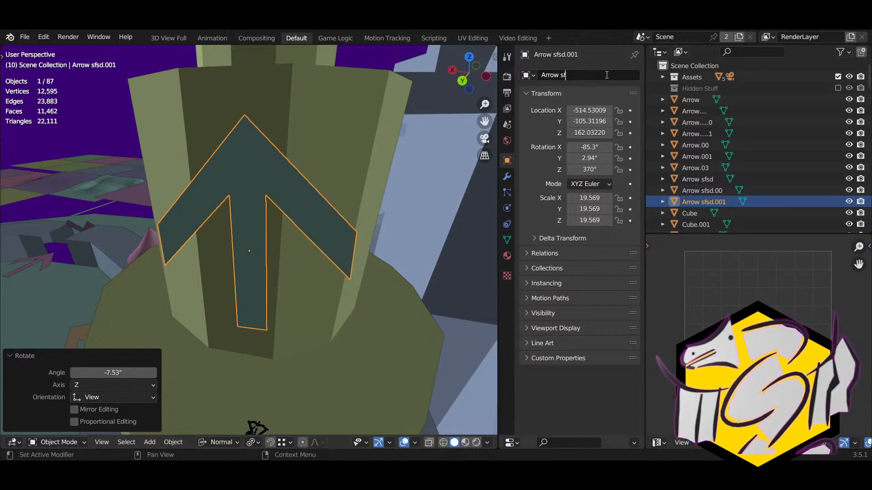
type("Castle")
key("Return")
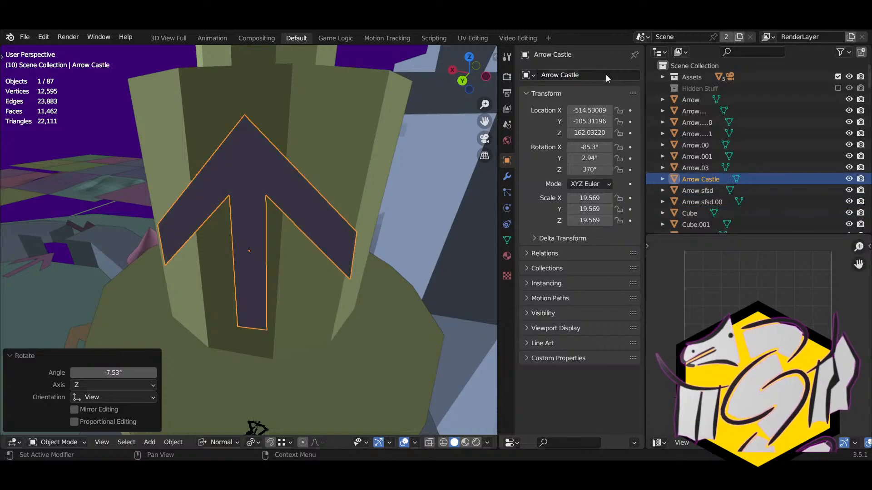
middle_click_drag(345, 191, 215, 293)
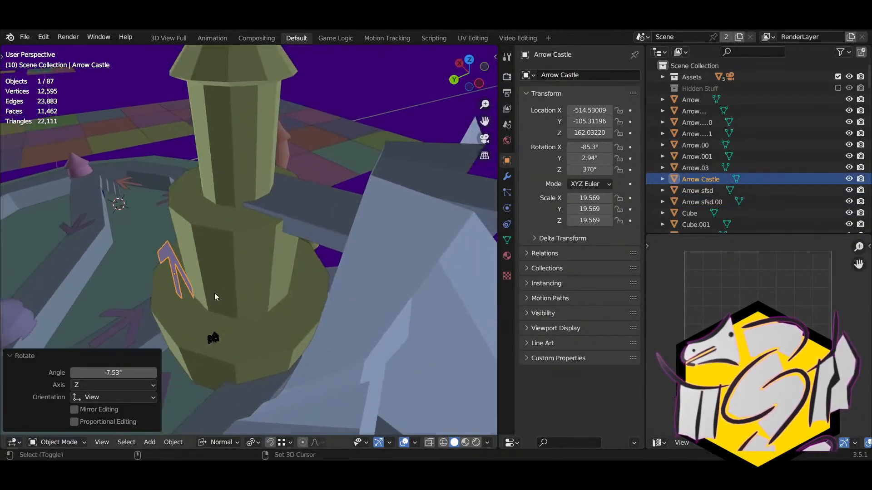
key("shift+d")
Step: Drop the Arrow Castle copy and rotate it about the X and Z axes
left_click(358, 201)
key("r")
key("x")
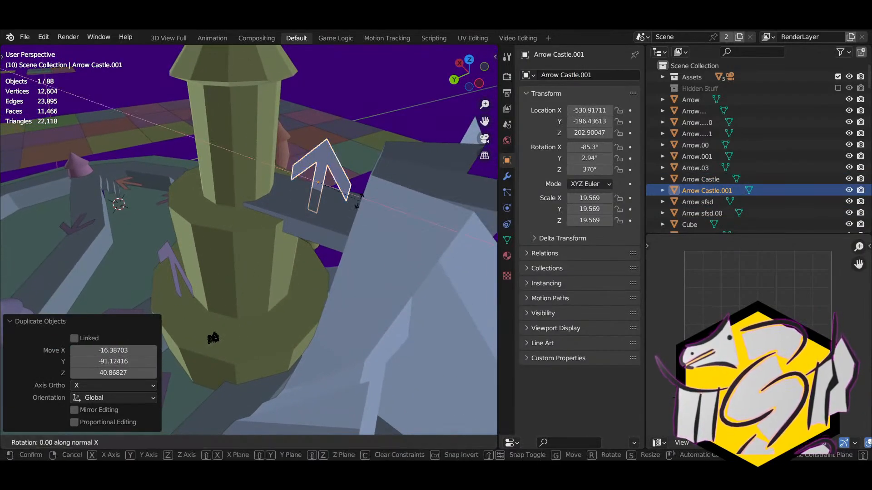
left_click(302, 227)
middle_click_drag(304, 228, 290, 247)
key("r")
key("z")
left_click(364, 234)
key("Delete")
key("ctrl+z")
Step: Move the copy onto the bridge beside the green dome and adjust its Z angle
key("g")
left_click(265, 289)
key("r")
key("z")
left_click(239, 268)
key("r")
left_click(290, 230)
key("r")
key("z")
left_click(251, 302)
Step: Raise the arrow along Z and nudge it along its own X axis
key("g")
key("z")
left_click(273, 202)
key("g")
key("x")
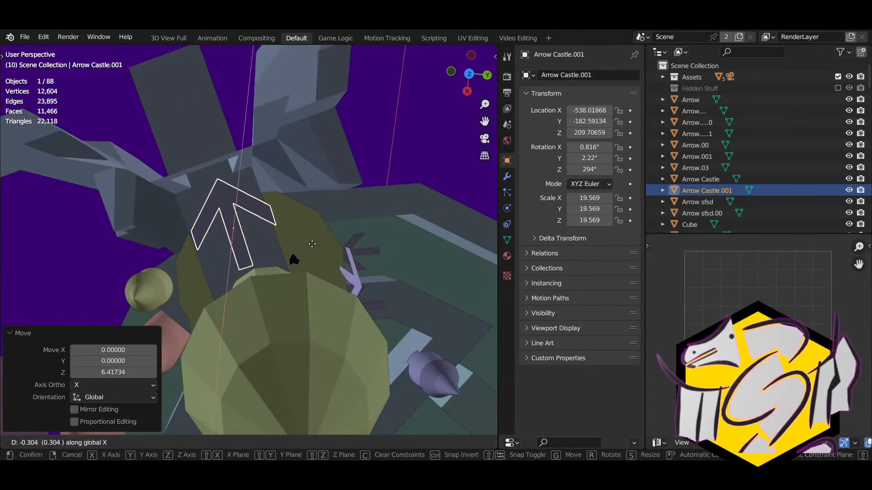
key("x")
left_click(314, 243)
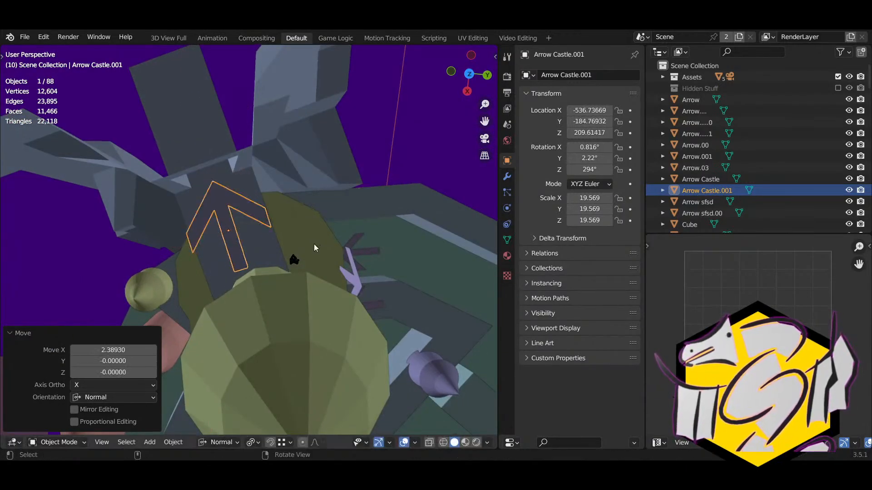
middle_click_drag(315, 243, 349, 195)
Step: Rename the copy 'Arrow Prison'
left_click(600, 76)
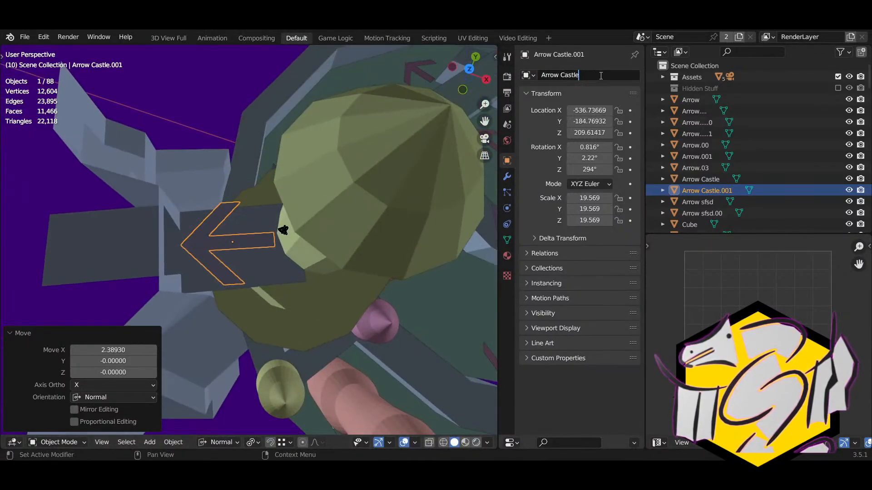
type("Pr")
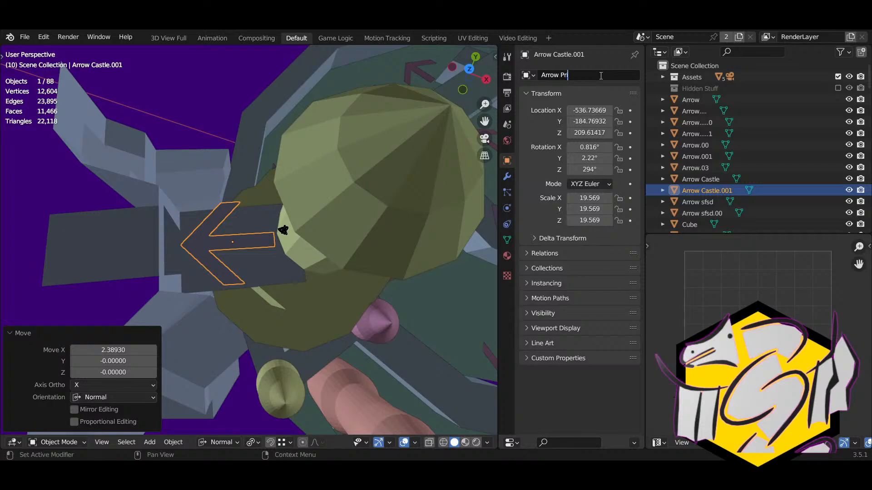
type("ison")
key("Return")
Step: Select the purple X blockage and begin editing its name
middle_click_drag(300, 276, 248, 181)
left_click(309, 362)
middle_click_drag(308, 361, 474, 162)
left_click(565, 74)
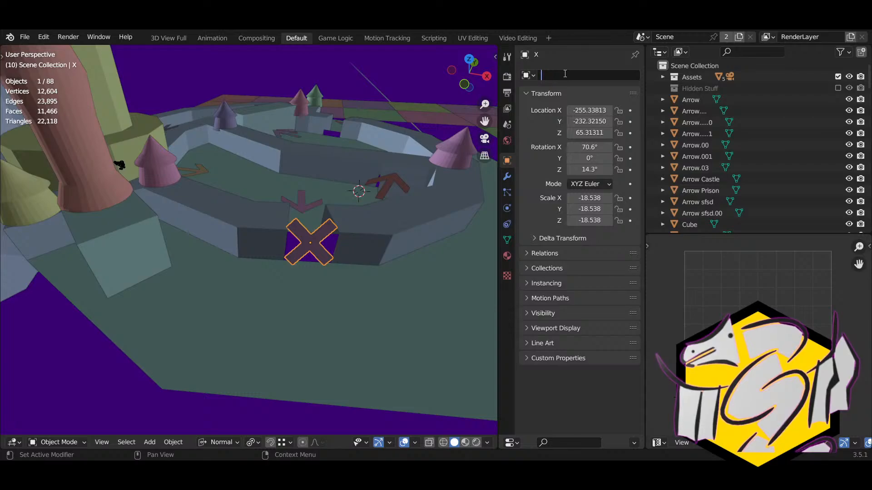
Step: Name the X blockage 'Blocked' and rename the arrow beside the gap 'Arrow - Shortcut'
type("Blocked")
key("Return")
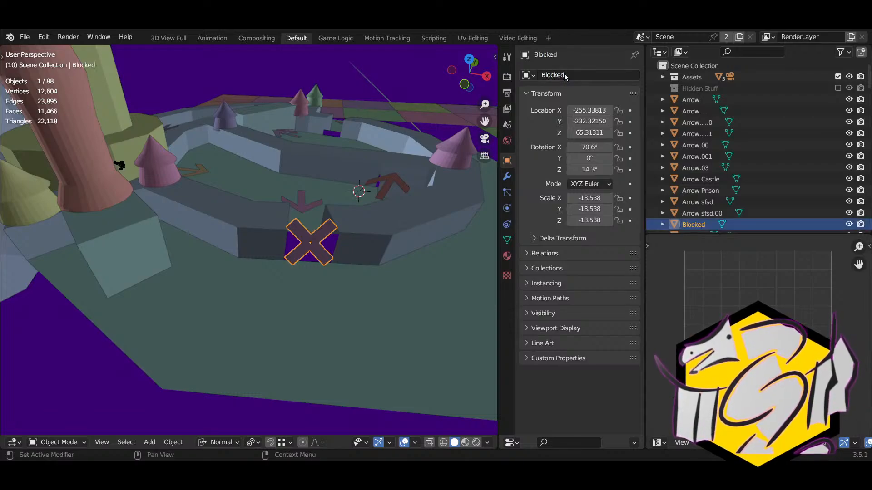
middle_click_drag(384, 197, 464, 136)
left_click(271, 253)
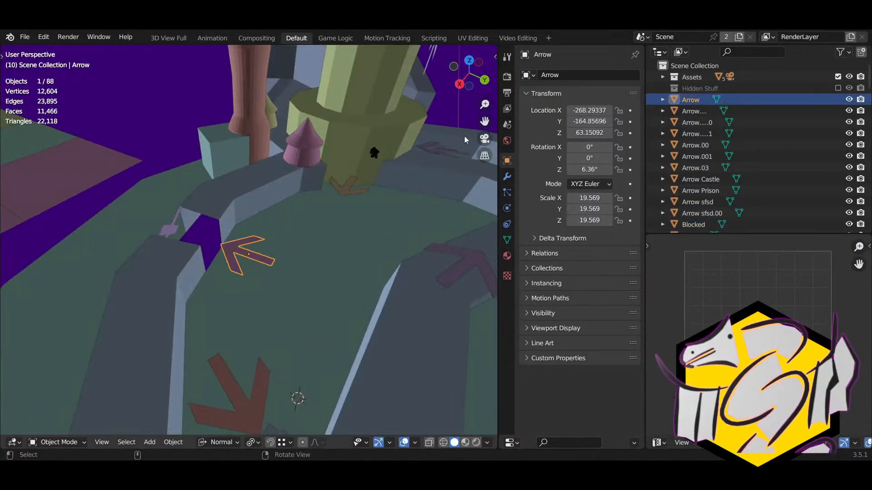
left_click(570, 74)
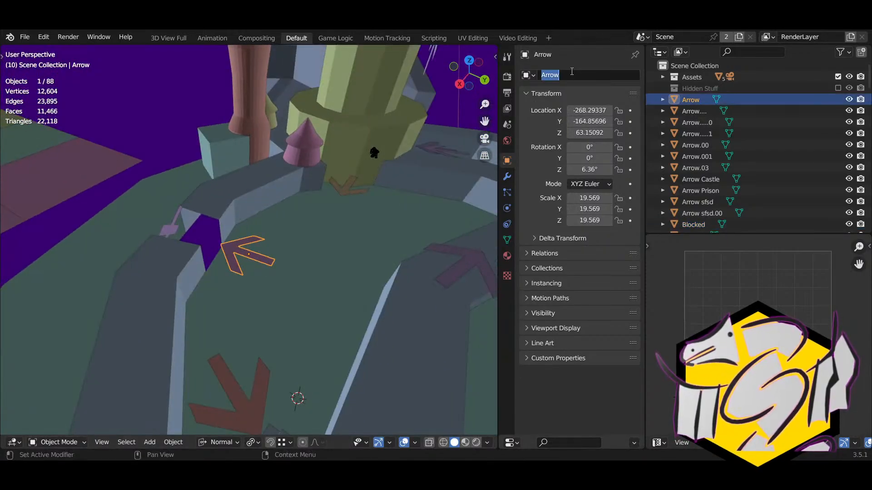
left_click(572, 71)
type("- Shortcut")
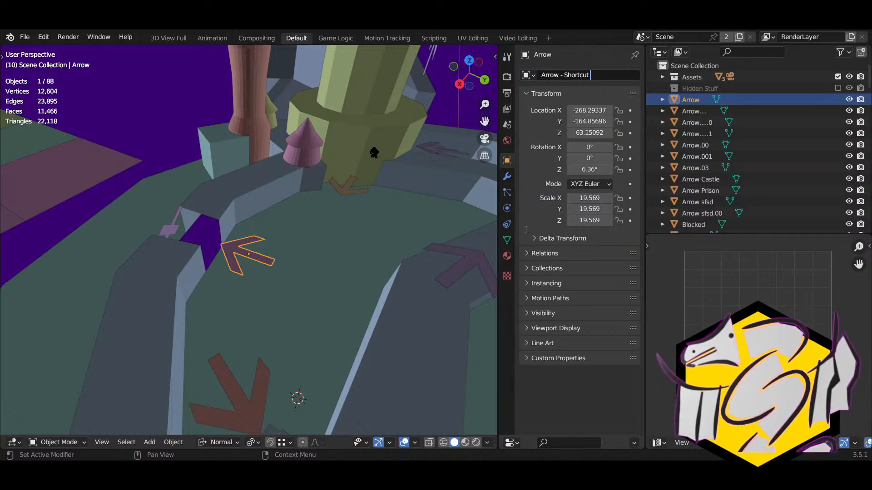
key("Return")
middle_click_drag(395, 241, 284, 317)
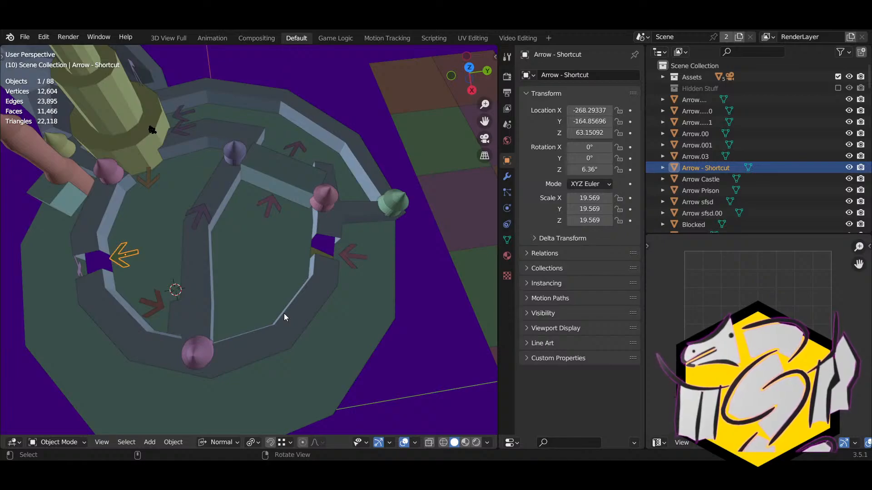
Step: Rename that arrow 'Arrow - Shortcut B'
middle_click_drag(340, 217, 310, 205)
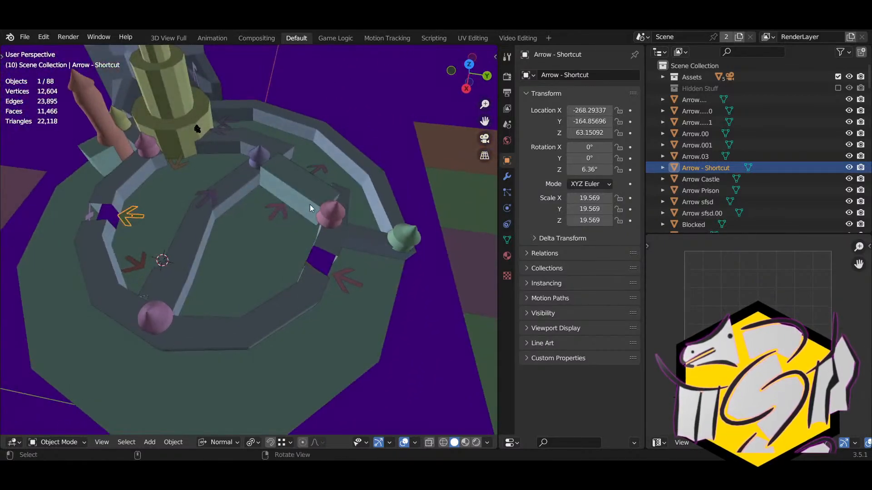
middle_click_drag(274, 241, 220, 238, "shift")
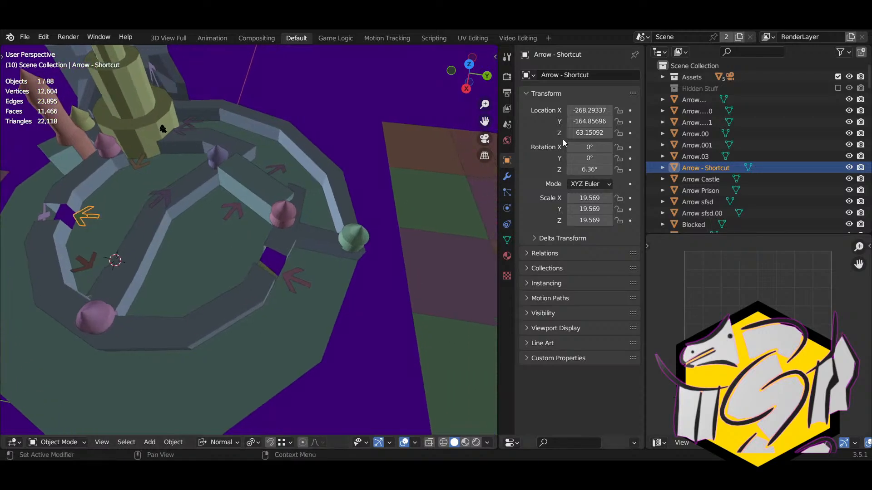
double_click(612, 76)
type("B")
key("Return")
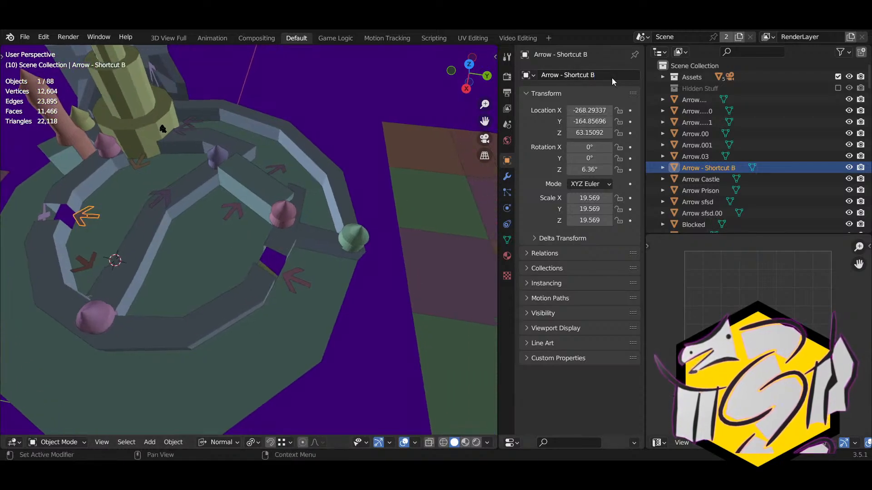
Step: Duplicate the shortcut arrow and place it by the other gap, turned about 97.3°
key("shift+d")
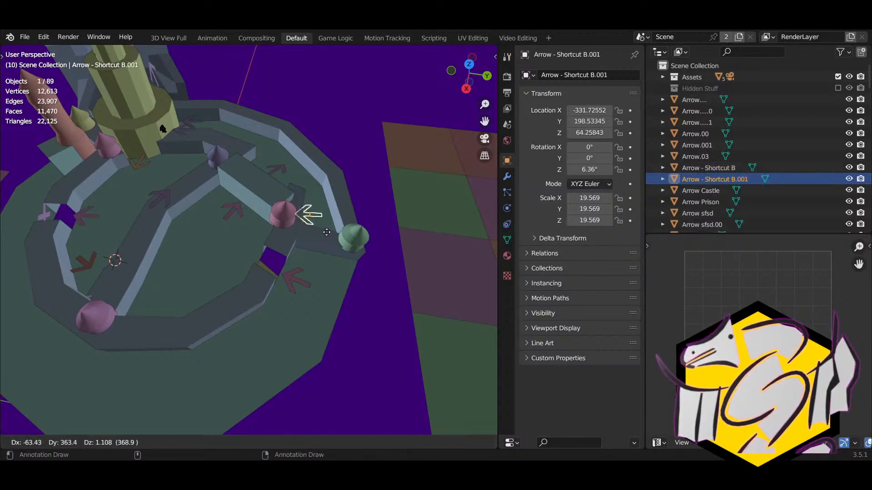
left_click(372, 232)
key("r")
left_click(332, 200)
middle_click_drag(318, 216, 211, 214, "shift")
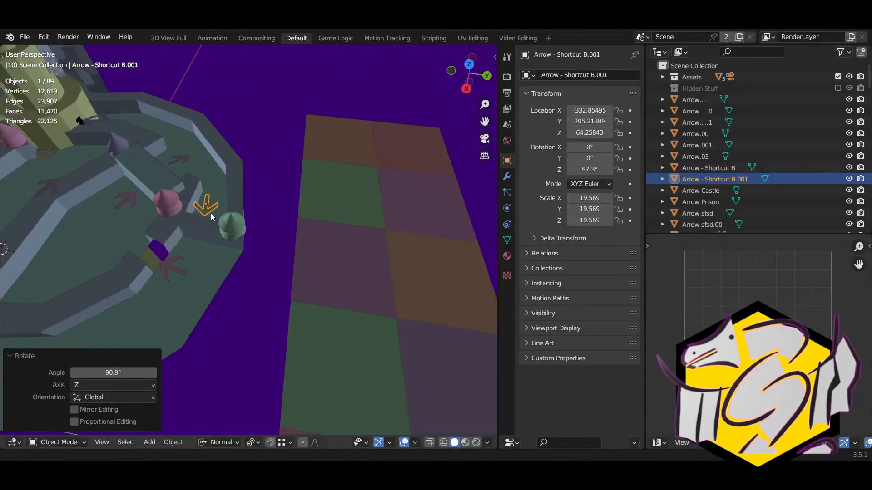
scroll(205, 211, "up", 4)
middle_click_drag(163, 199, 98, 227)
middle_click_drag(123, 236, 257, 260, "shift")
key("g")
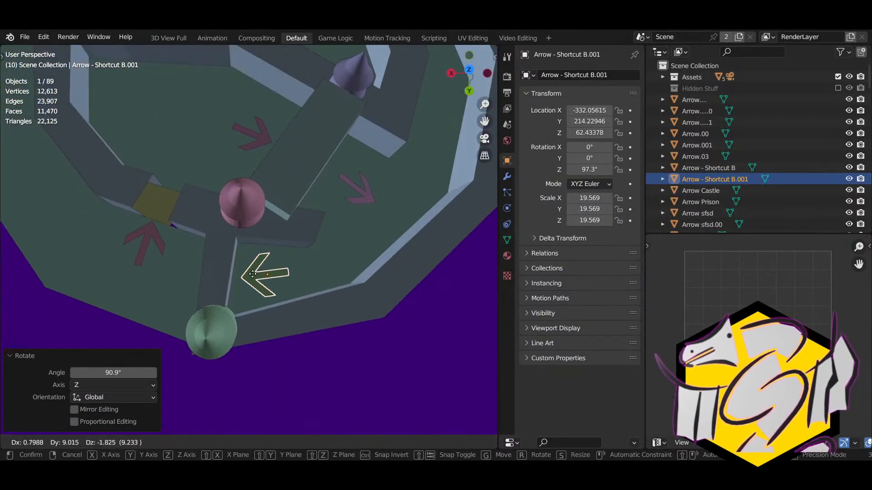
left_click(266, 272)
Step: Rename the copy 'Arrow - Shortcut A'
left_click(611, 76)
left_click(611, 76)
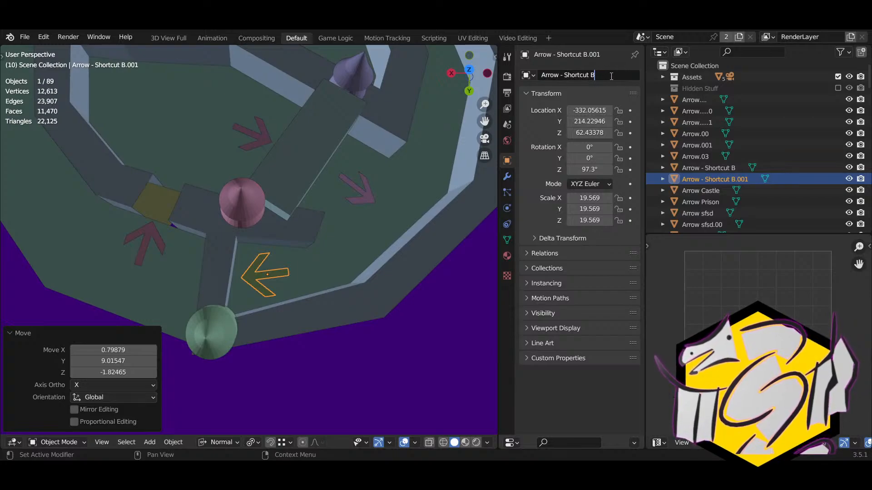
key("BackSpace")
type("A")
key("Return")
Step: Select the Wall object and enter Edit Mode on its mesh
middle_click_drag(307, 204, 307, 266)
left_click(307, 266)
key("Tab")
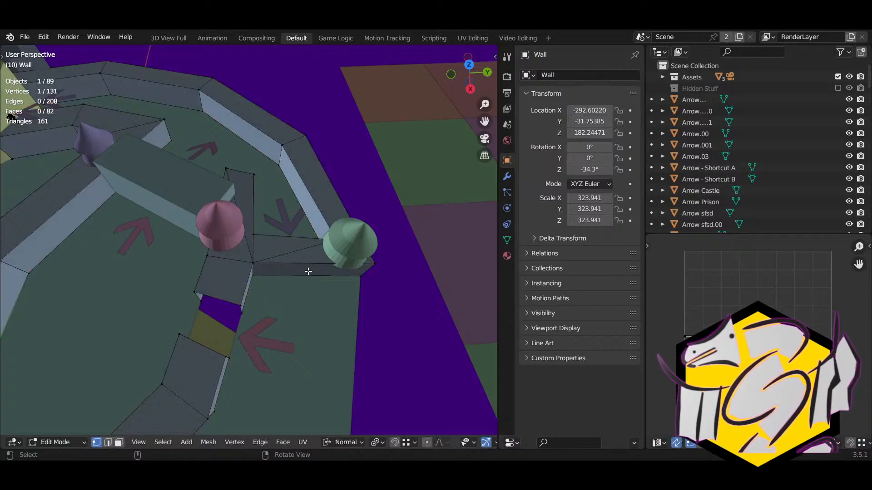
Step: Turn on X-ray and join the wall's two triangles into a single quad face
right_click_drag(308, 271, 305, 251)
scroll(290, 245, "up", 4)
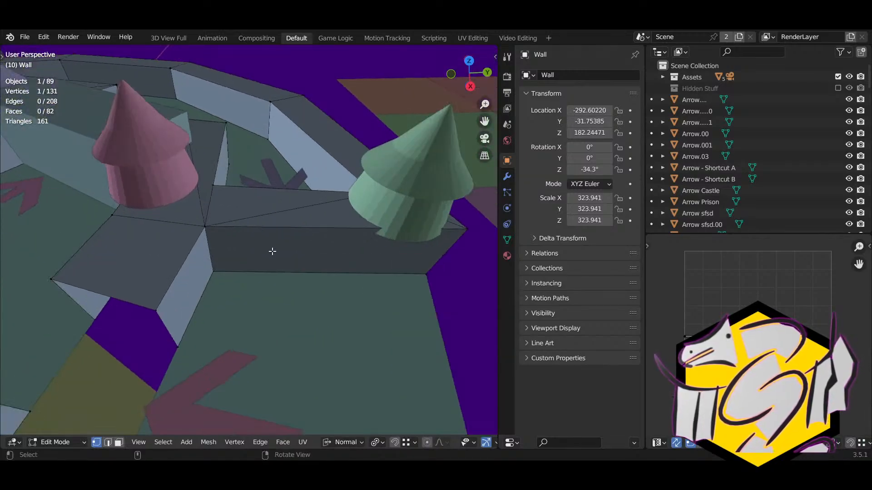
middle_click_drag(273, 251, 278, 270)
key("alt+z")
key("alt+z")
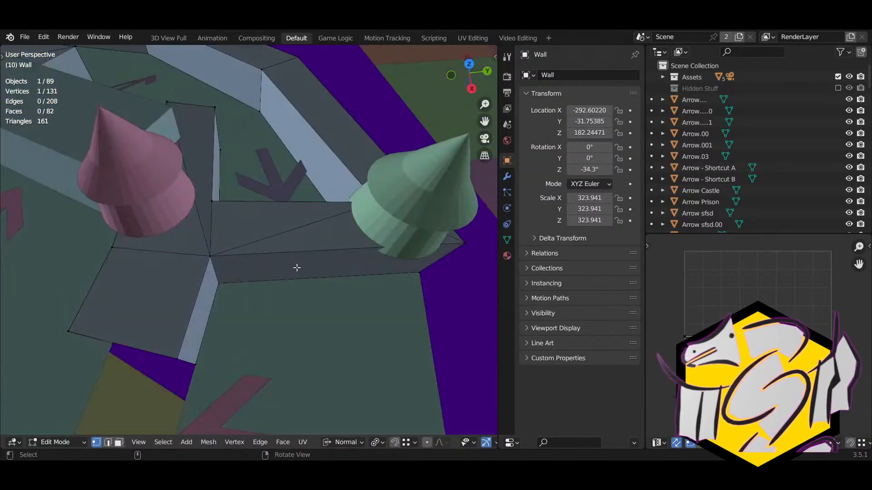
key("3")
left_click(324, 243)
left_click(282, 219, "shift")
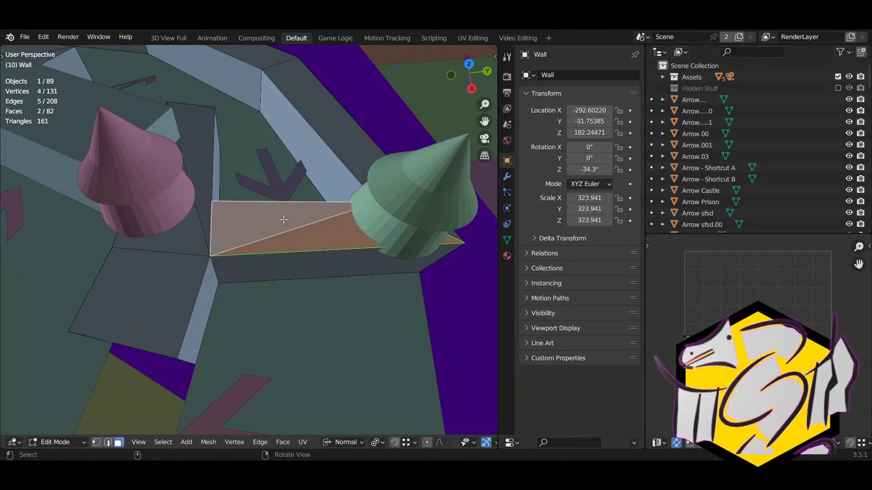
key("alt+j")
Step: Add a 2-cut loop cut across the wall and delete the faces between the cuts
key("ctrl+r")
left_click(282, 255)
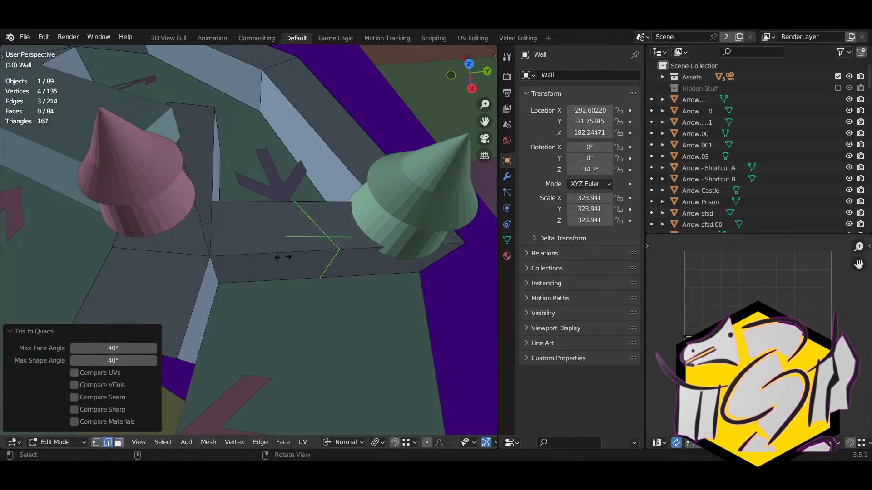
right_click(256, 260)
left_click(155, 322)
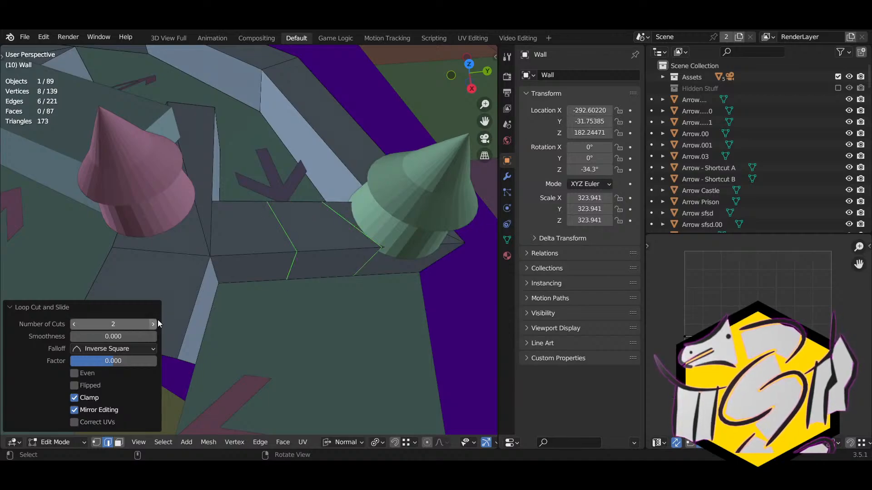
key("3")
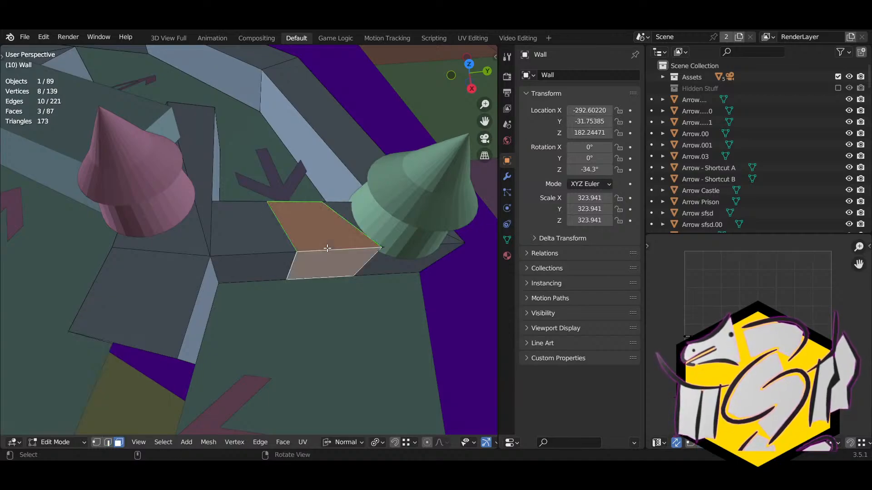
key("x")
left_click(326, 247)
middle_click_drag(327, 248, 271, 271)
Step: Straighten one side of the opening by scaling its edge chain along Y
key("2")
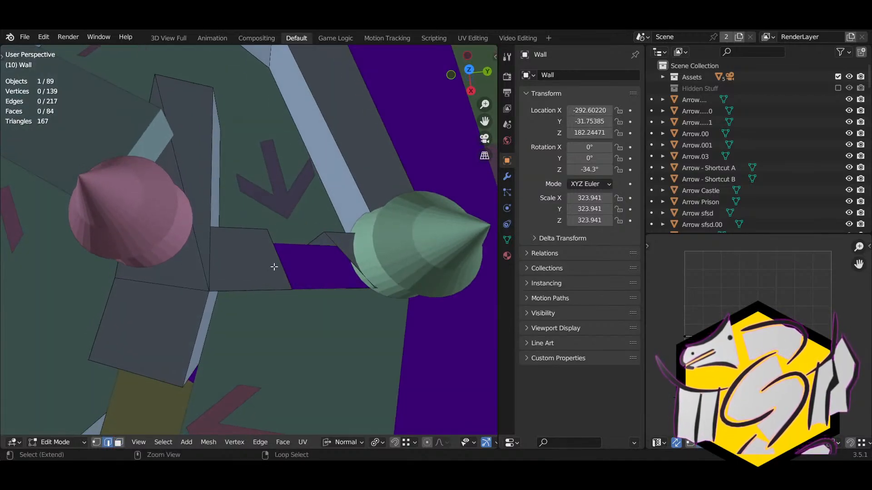
left_click(279, 263, "alt")
key("s")
key("x")
key("y")
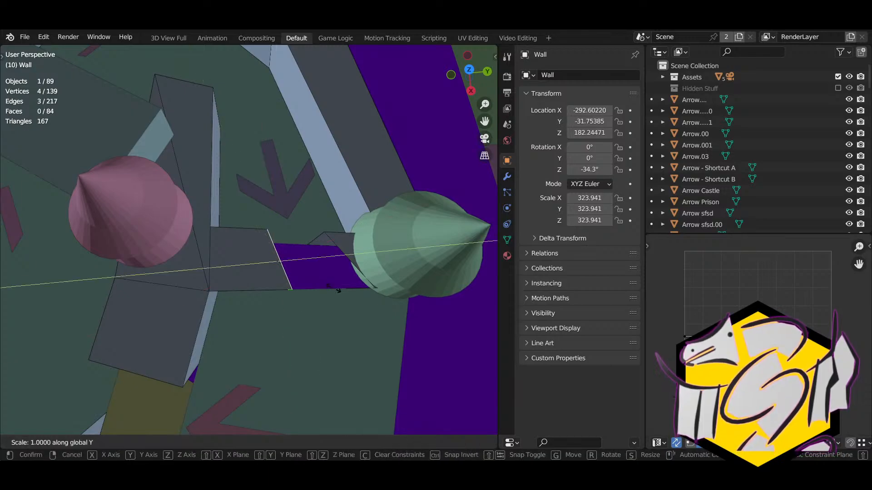
left_click(237, 280)
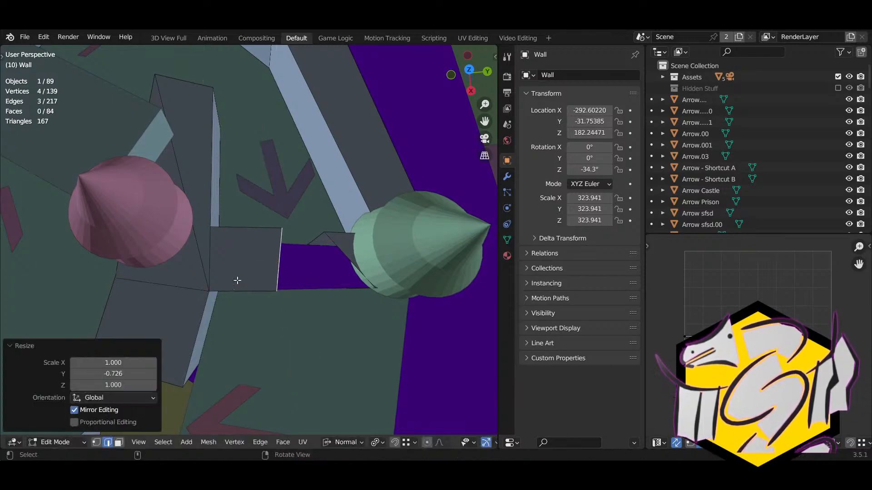
Step: Scale the opposite side's edge chain along Y, then select a single wall edge
left_click(351, 254, "alt")
key("s")
key("y")
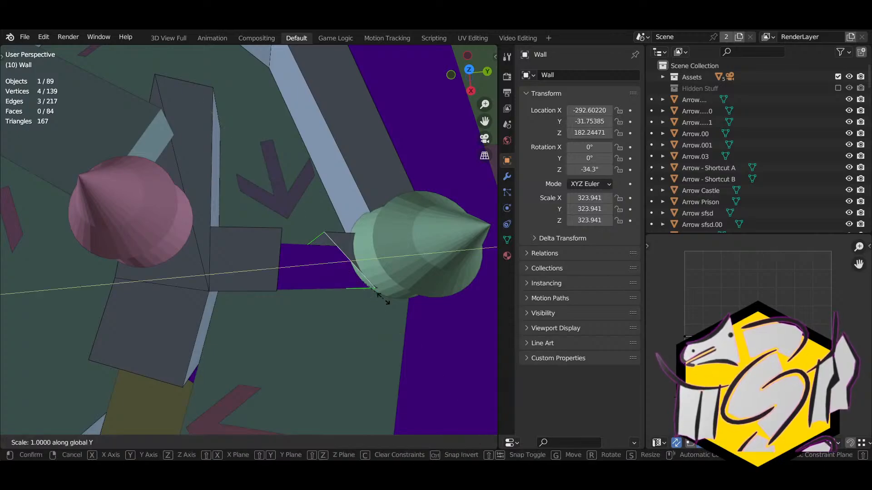
left_click(333, 257)
middle_click_drag(332, 257, 334, 225)
scroll(309, 256, "down", 5)
right_click_drag(238, 247, 87, 261)
left_click(90, 270)
Step: Leave Edit Mode and duplicate the purple X blockage Blocked
key("Tab")
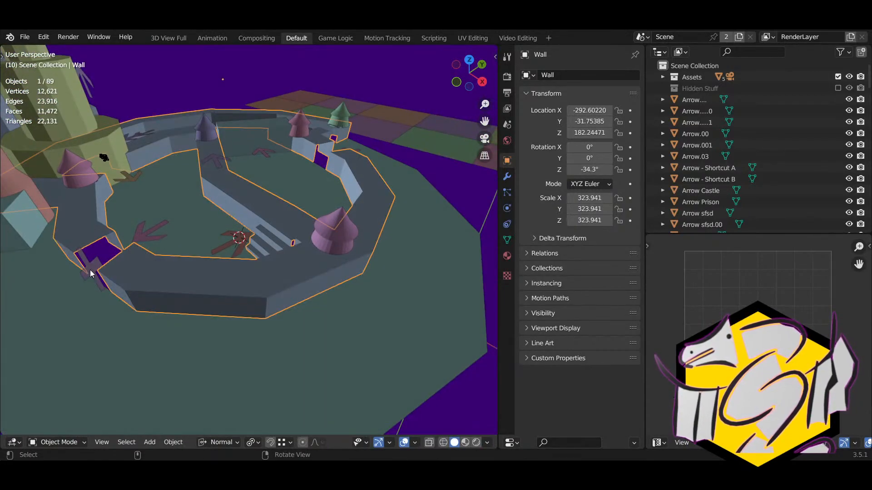
left_click(91, 271)
right_click_drag(172, 259, 130, 287)
scroll(136, 286, "down", 2)
right_click_drag(248, 288, 200, 261)
right_click_drag(199, 261, 95, 249, "shift")
key("shift+d")
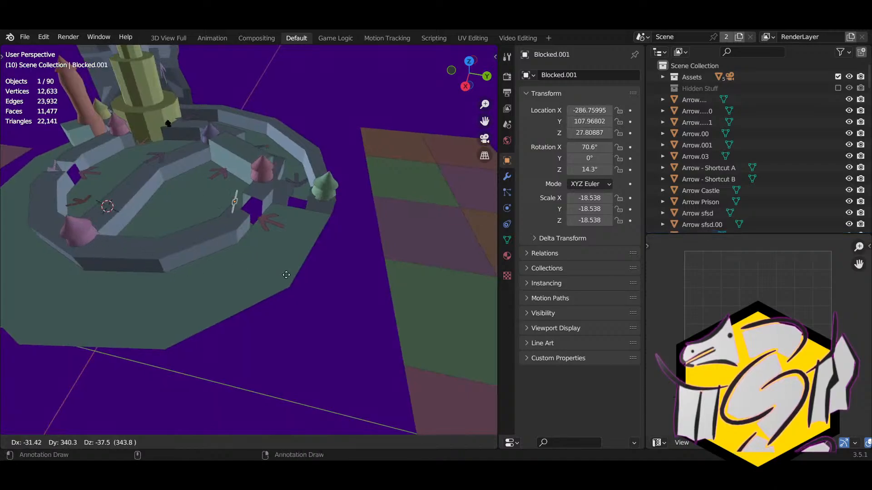
left_click(339, 274)
middle_click_drag(338, 274, 150, 297)
key("KP_Decimal")
scroll(257, 287, "down", 14)
Step: Move the copy into the wall opening, rotating it about Z by about 85.7°
key("g")
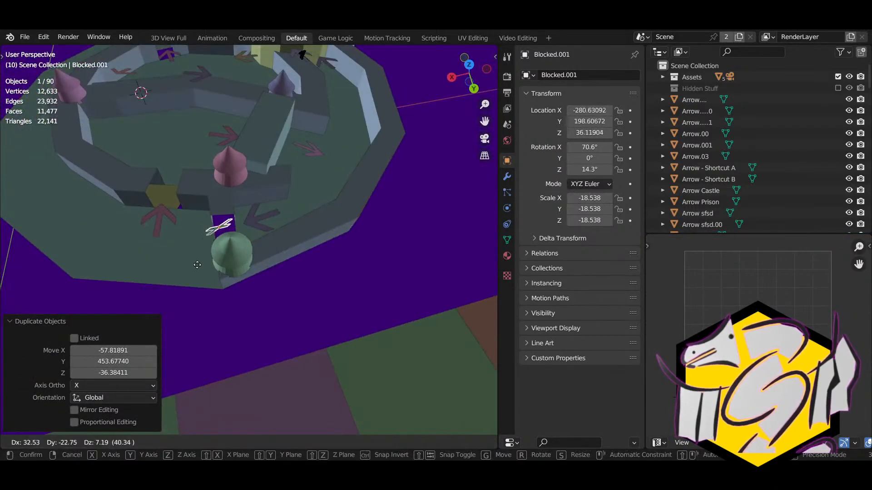
left_click(199, 275)
middle_click_drag(199, 274, 288, 227)
key("g")
left_click(314, 217)
key("r")
key("z")
left_click(263, 229)
key("g")
left_click(241, 187)
key("g")
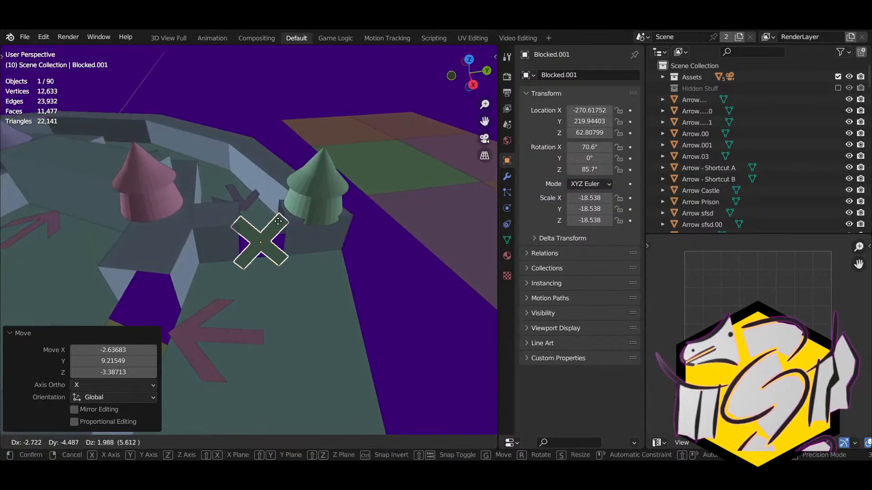
left_click(280, 217)
Step: Rename the copied blockage to 'Blockage A', then try and revert a test name
left_click(601, 77)
left_click(601, 77)
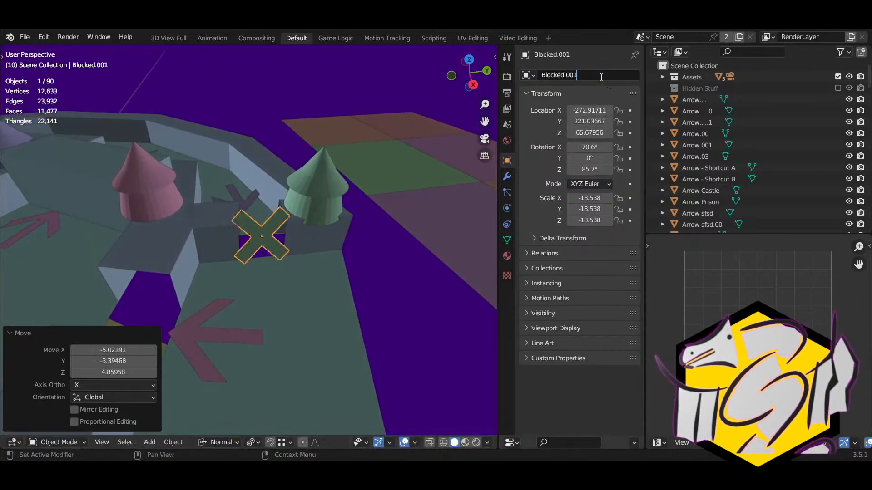
type("age ")
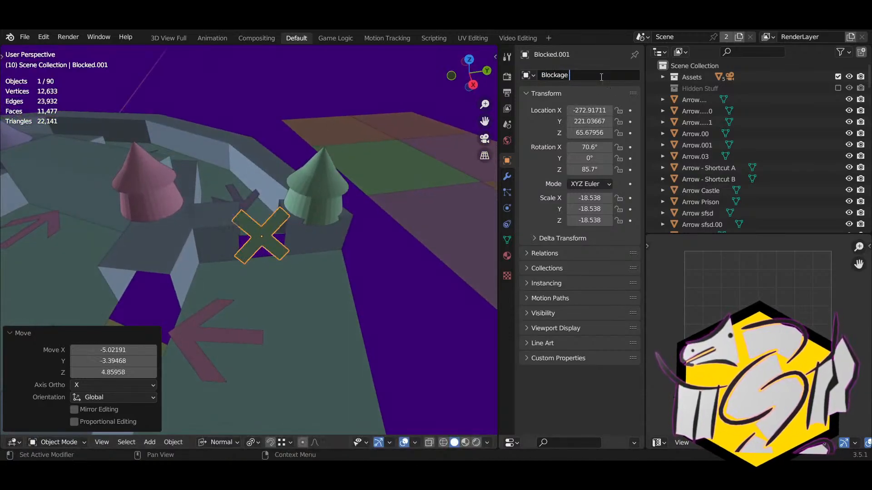
type("A")
key("Return")
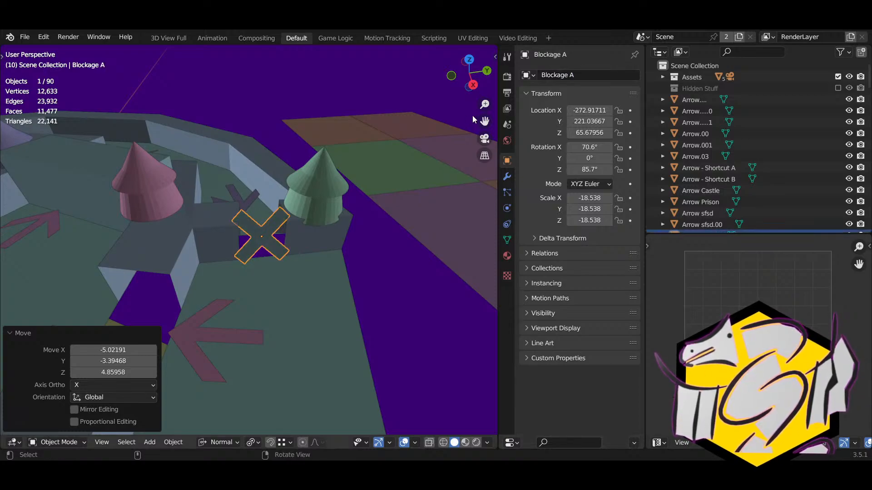
left_click(593, 77)
left_click(593, 77)
key("Return")
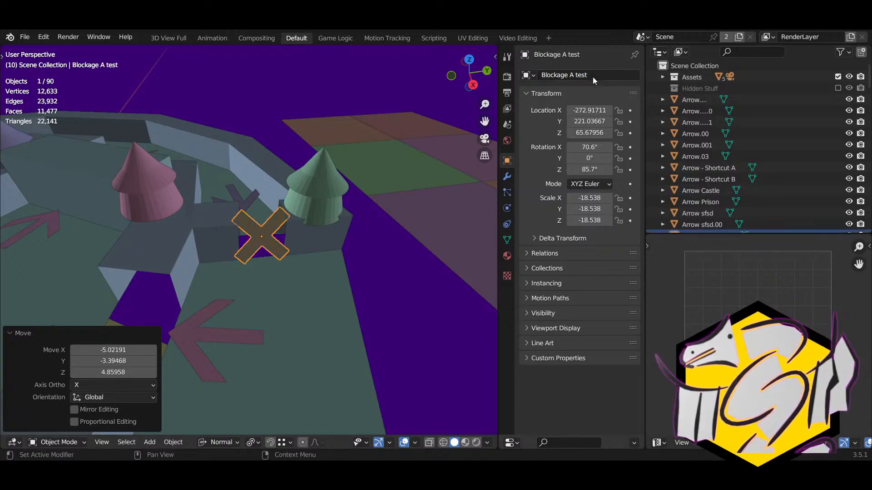
key("BackSpace")
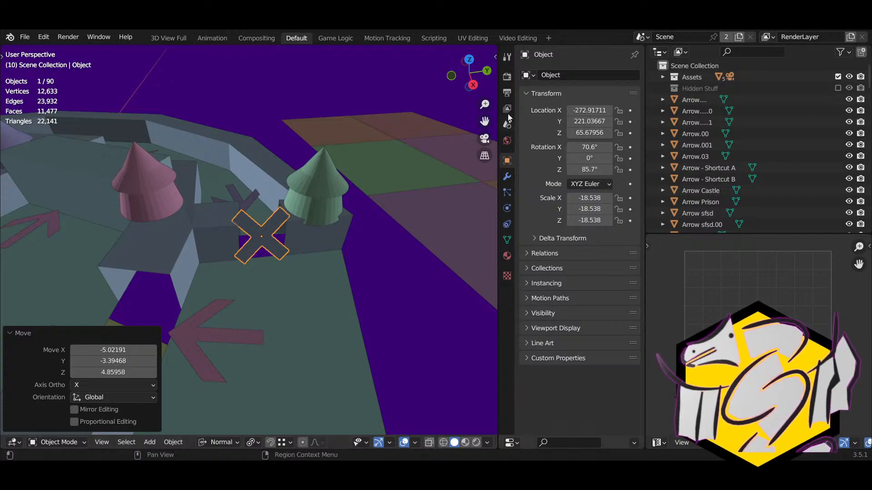
Step: Name the copied blockage 'Blockage A', experimenting with a 'TEst' suffix
left_click(556, 79)
type("Blo")
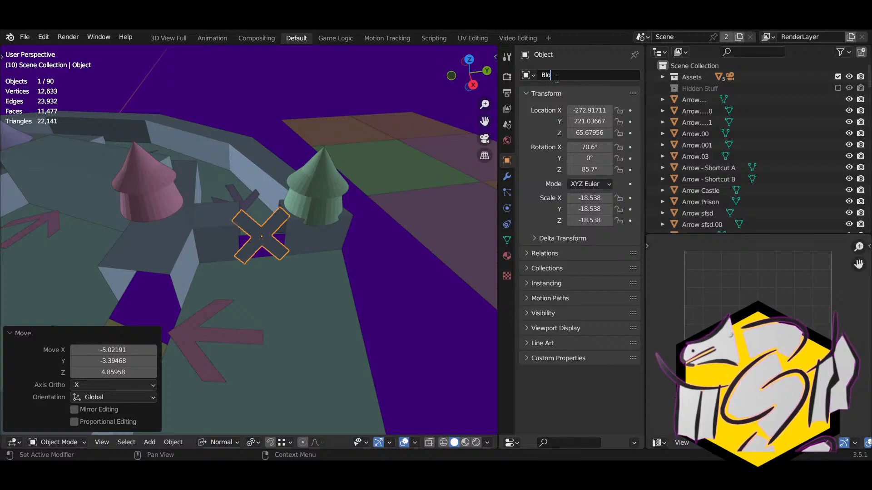
type("ackage A")
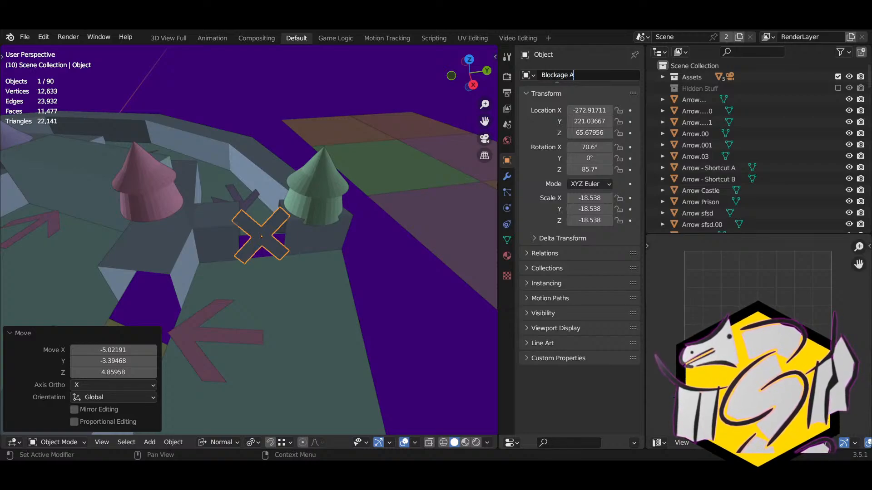
key("Return")
left_click(578, 75)
left_click(585, 76)
type("TEst")
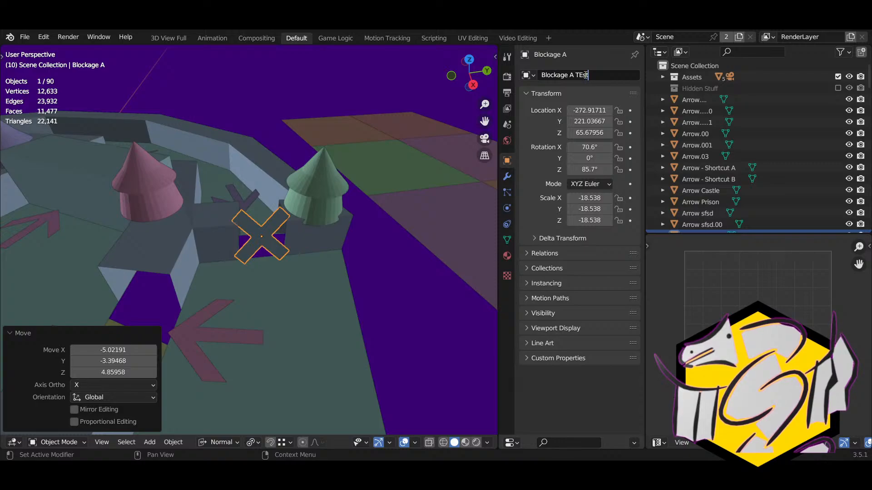
key("Return")
left_click(586, 77)
left_click(601, 76)
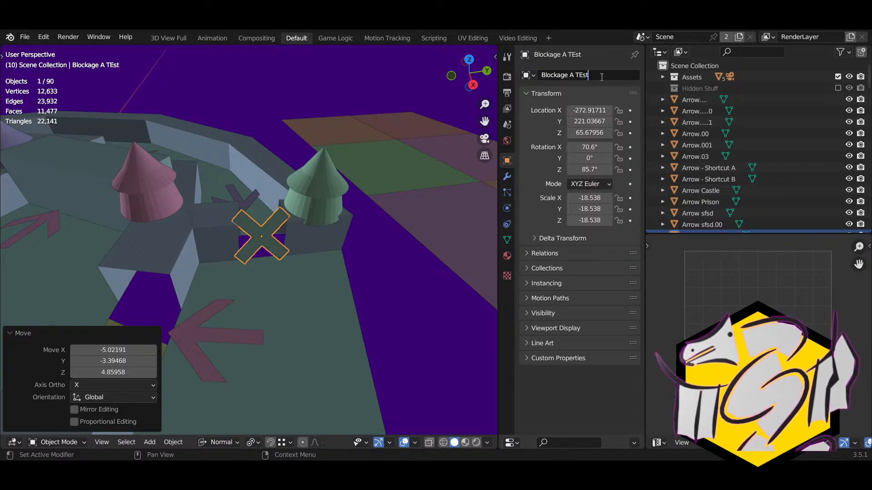
key("Return")
left_click(601, 77)
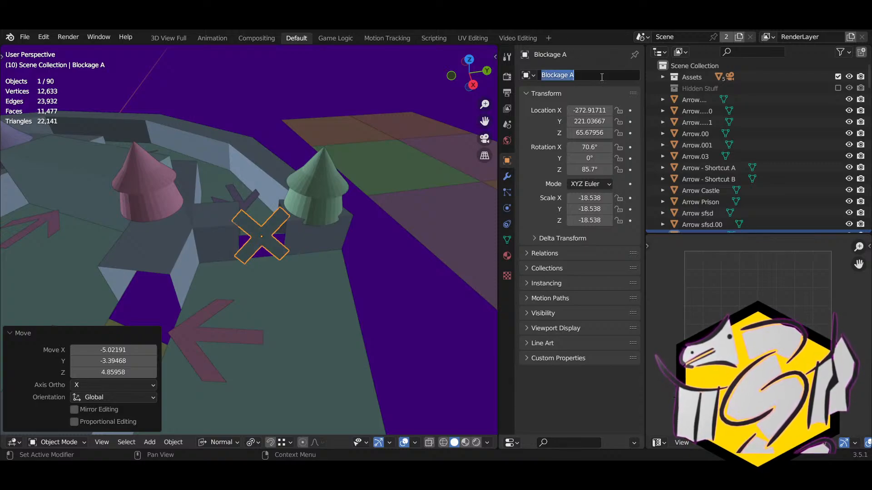
left_click(601, 77)
key("Return")
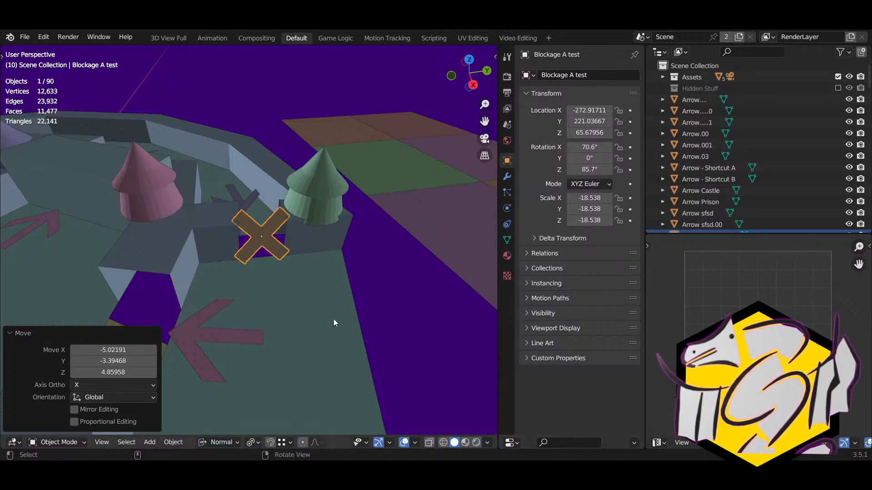
Step: Rename the original X blockage Blocked to 'Blockage B'
left_click(360, 327)
scroll(360, 326, "down", 2)
scroll(360, 326, "down", 5)
right_click_drag(240, 320, 422, 256, "shift")
scroll(288, 249, "up", 2)
left_click(236, 230)
right_click_drag(236, 230, 562, 122)
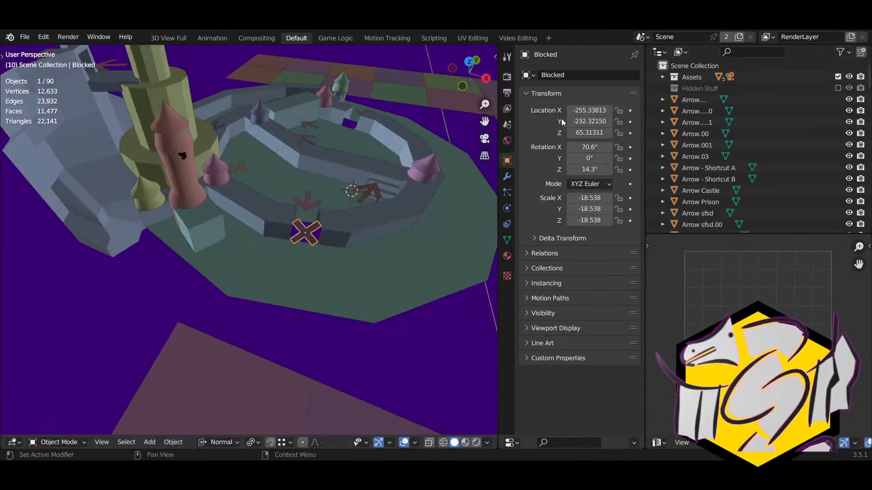
left_click(598, 75)
type("Blocka")
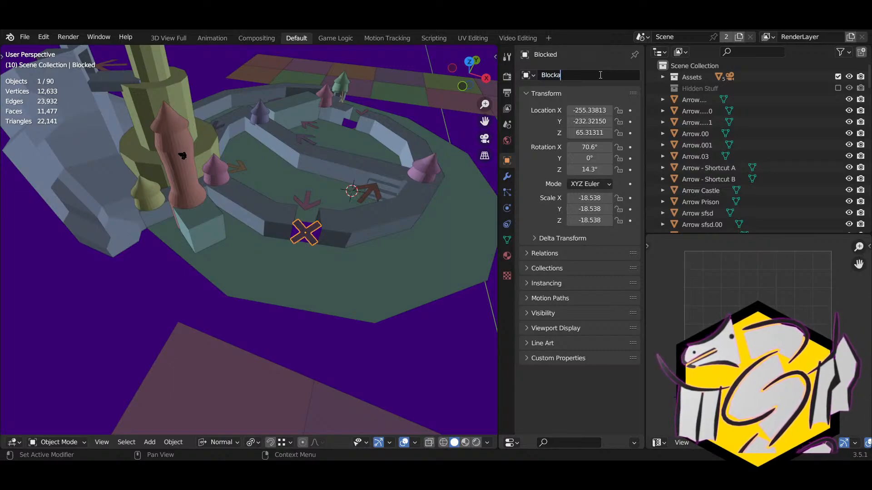
type("ge")
type(" B")
key("Return")
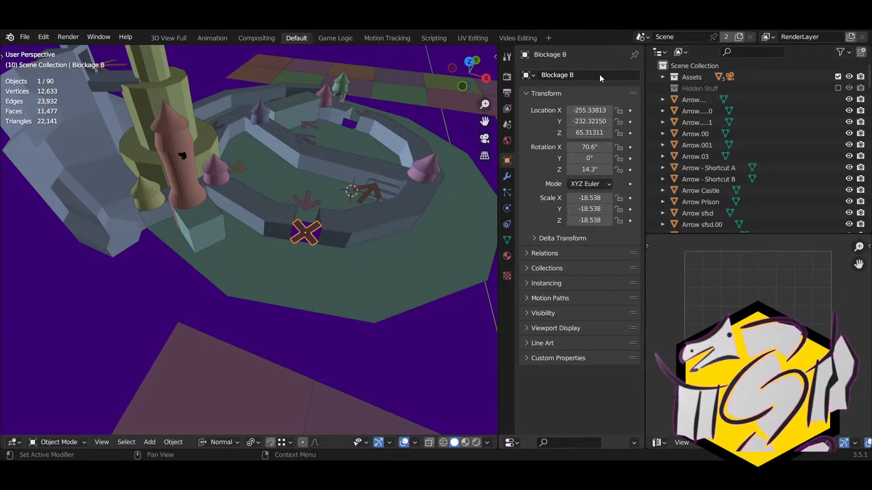
Step: Remove the test suffix so the duplicate in the opening is named 'Blockage A'
right_click_drag(278, 247, 223, 218)
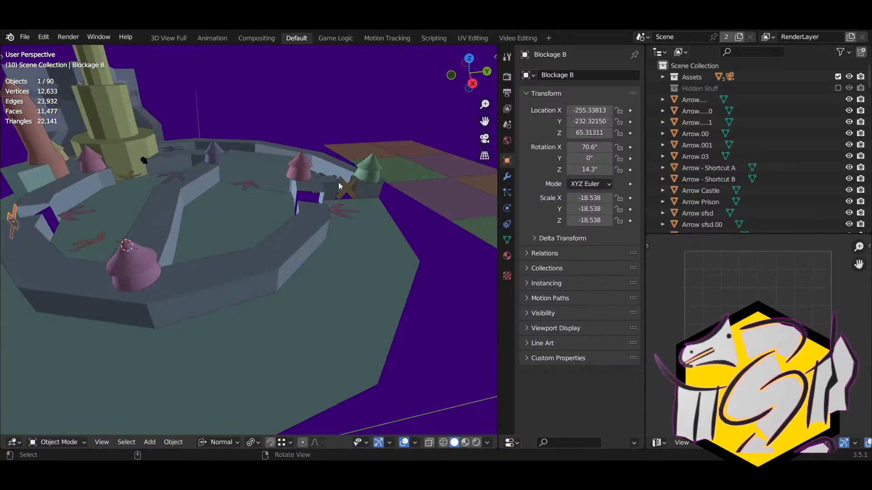
left_click(344, 189)
right_click_drag(343, 189, 313, 200)
left_click(603, 74)
left_click(604, 74)
key("BackSpace")
key("BackSpace")
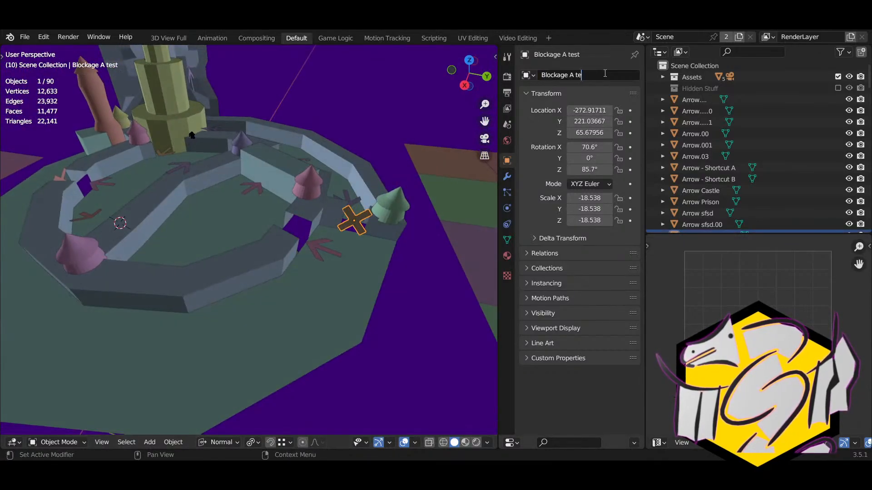
key("Return")
right_click_drag(269, 198, 162, 232)
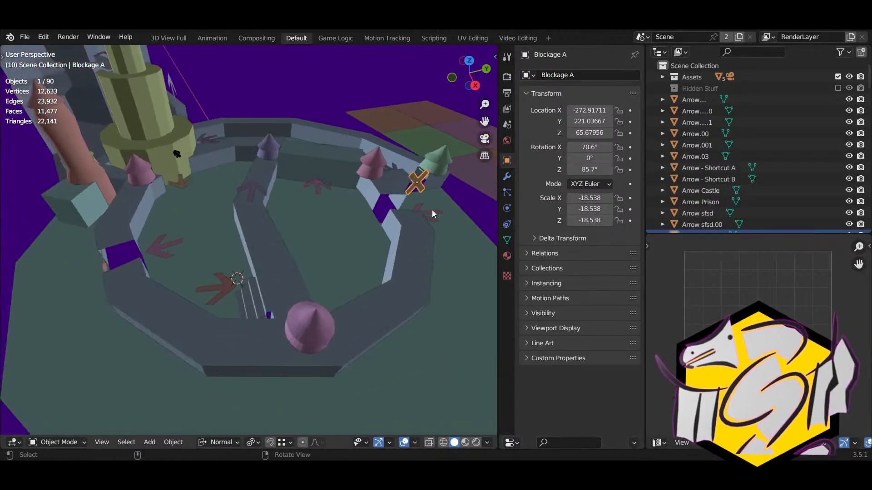
left_click(432, 210)
middle_click_drag(432, 210, 280, 191)
Step: Rename the orange arrow Arrow.00 to 'Arrow.002'
left_click(254, 181)
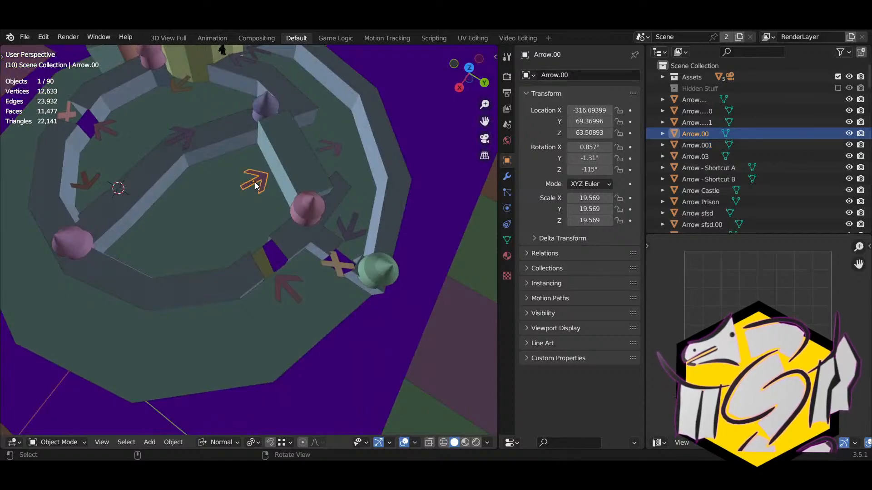
left_click(571, 75)
left_click(572, 76)
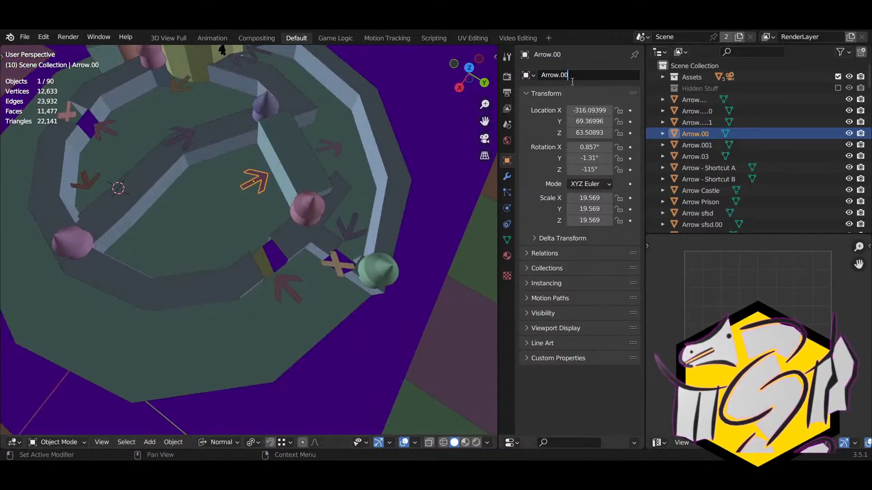
type("2")
key("Return")
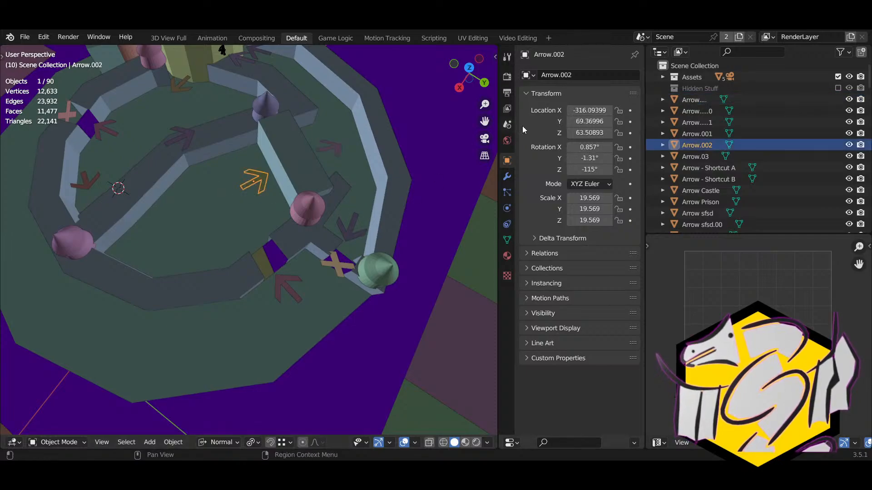
left_click(608, 74)
left_click(608, 73)
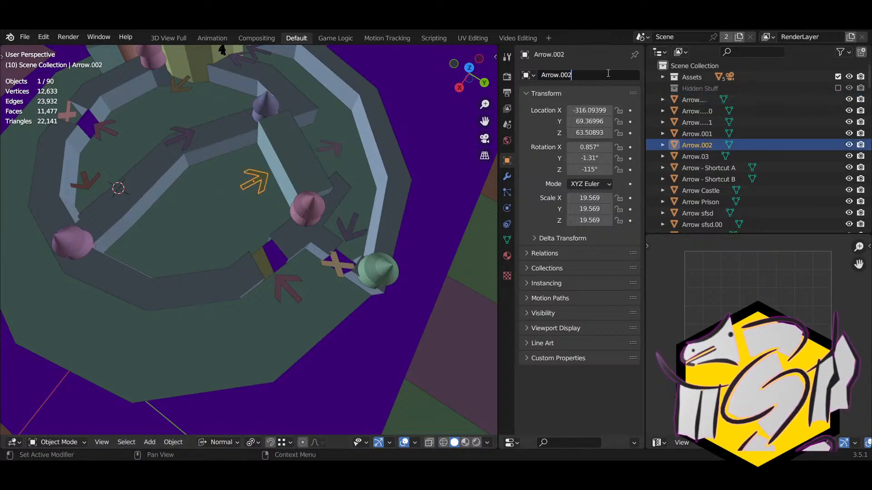
key("Return")
left_click(608, 74)
left_click(607, 73)
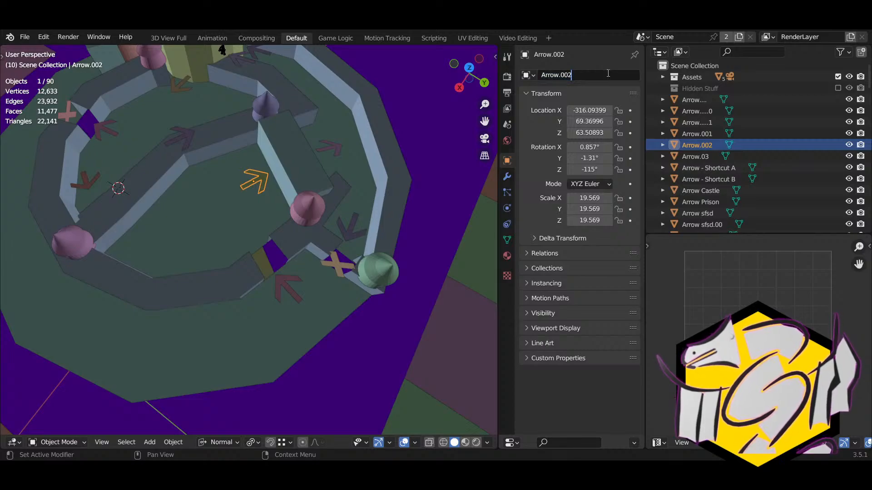
key("Return")
Step: Add an 'r' suffix to the arrow's name, then delete it back to Arrow.002
middle_click_drag(454, 159, 206, 219)
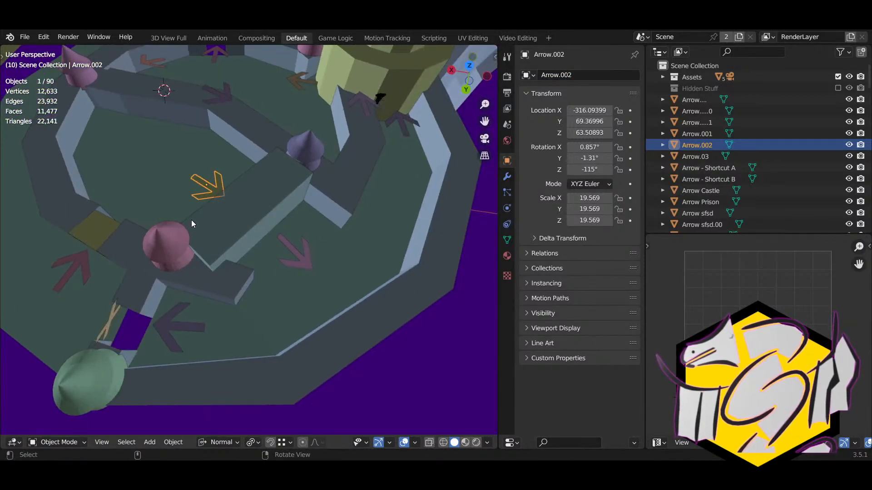
left_click(578, 76)
left_click(578, 77)
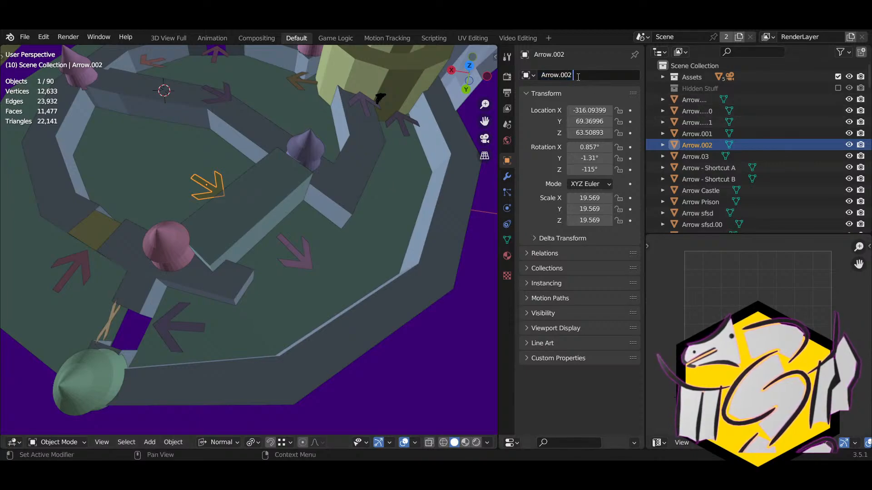
key("Return")
left_click(578, 78)
left_click(577, 77)
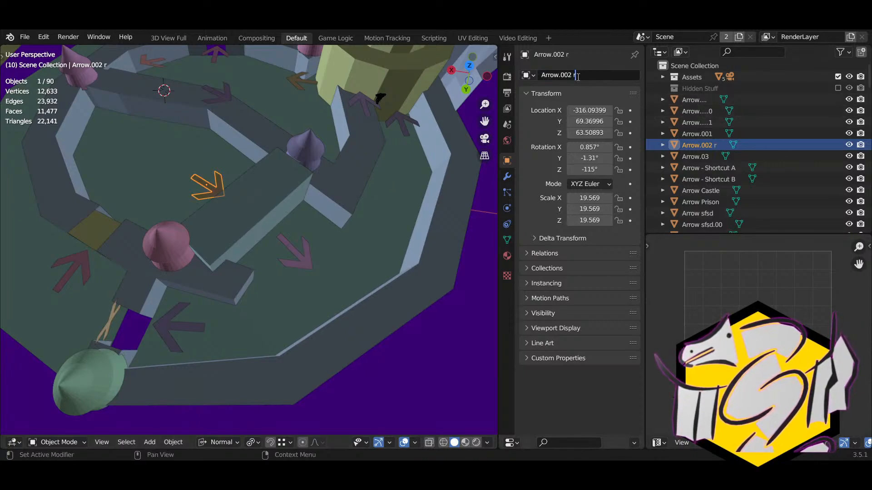
key("BackSpace")
key("BackSpace")
key("Return")
Step: Try an 'f' suffix on the name, then remove it to leave Arrow.002
left_click(578, 77)
left_click(577, 77)
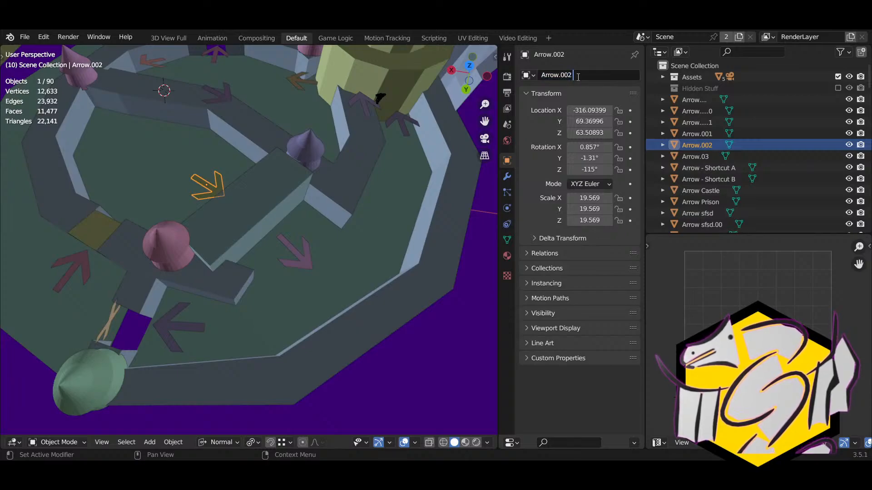
type("f")
key("Return")
left_click(577, 77)
left_click(578, 77)
key("BackSpace")
key("BackSpace")
key("Return")
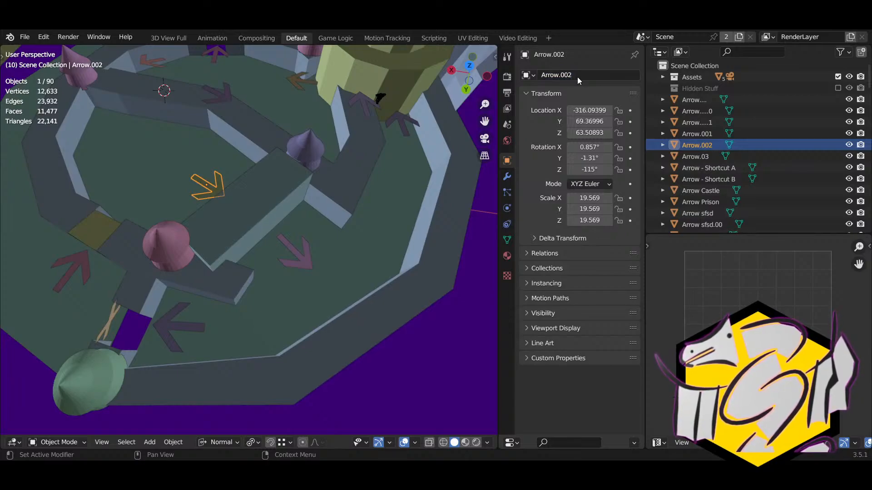
Step: Rename the pink arrow in the maze to 'Arrow.003'
middle_click_drag(432, 136, 276, 264)
left_click(318, 237)
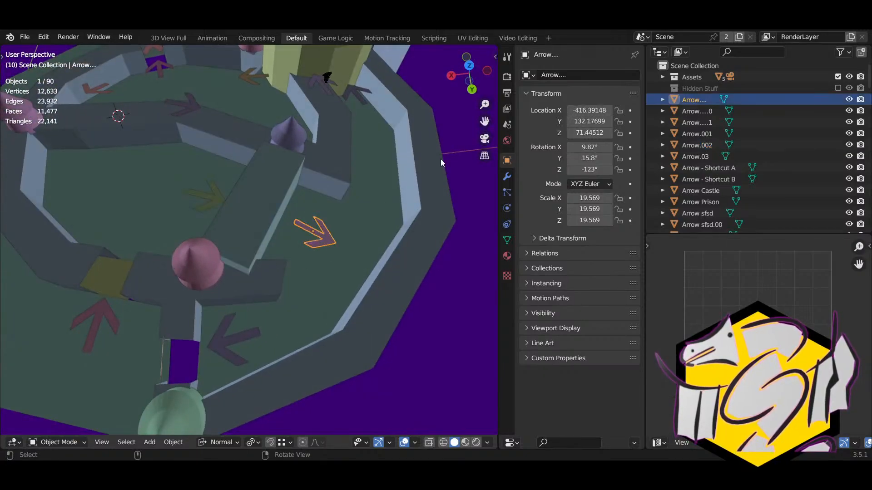
left_click(581, 76)
left_click(582, 78)
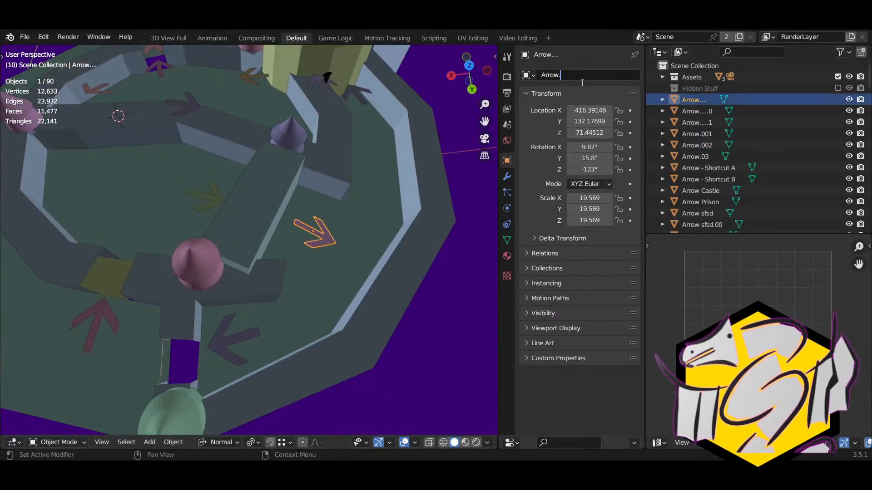
type("00")
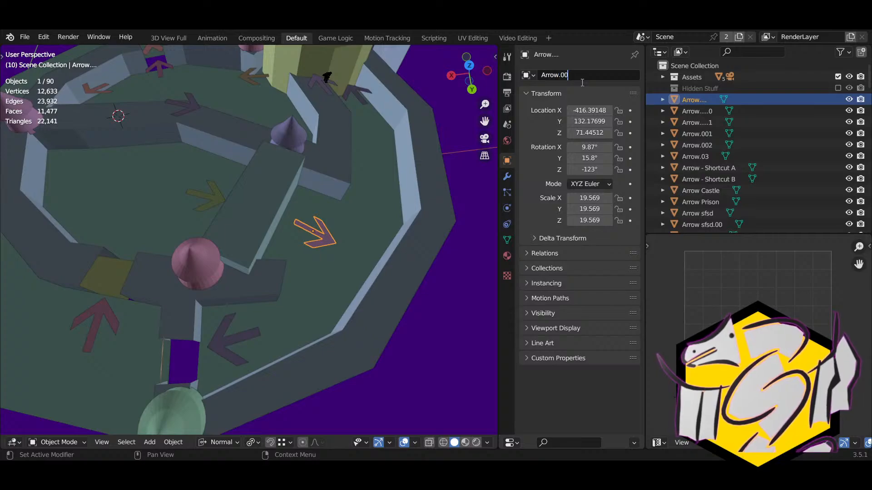
type("3")
key("Return")
Step: Undo the Arrow.003 rename and revert the orange arrow to 'Arrow.002 f'
middle_click_drag(422, 158, 267, 242)
key("ctrl+z")
left_click(255, 245)
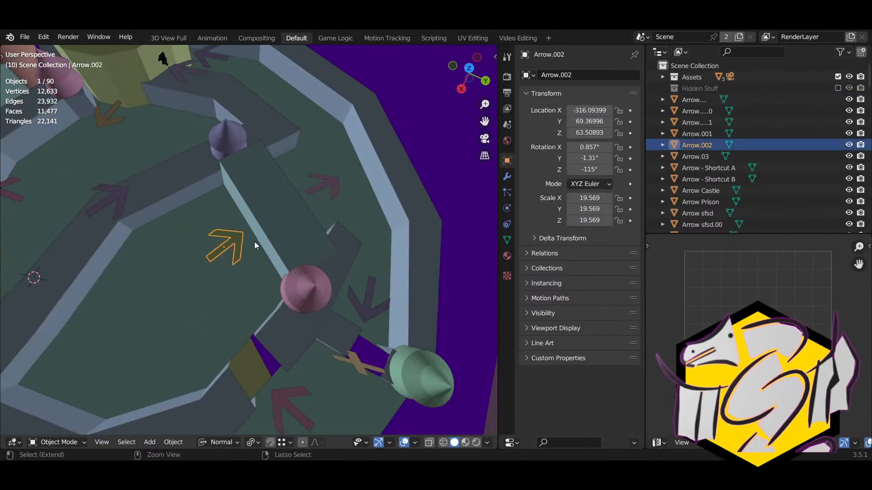
key("ctrl+z")
scroll(253, 244, "down", 5)
right_click_drag(253, 243, 342, 275)
left_click(220, 220)
Step: Step back through the history until the orange arrow is named Arrow.002 r
right_click_drag(238, 198, 252, 257)
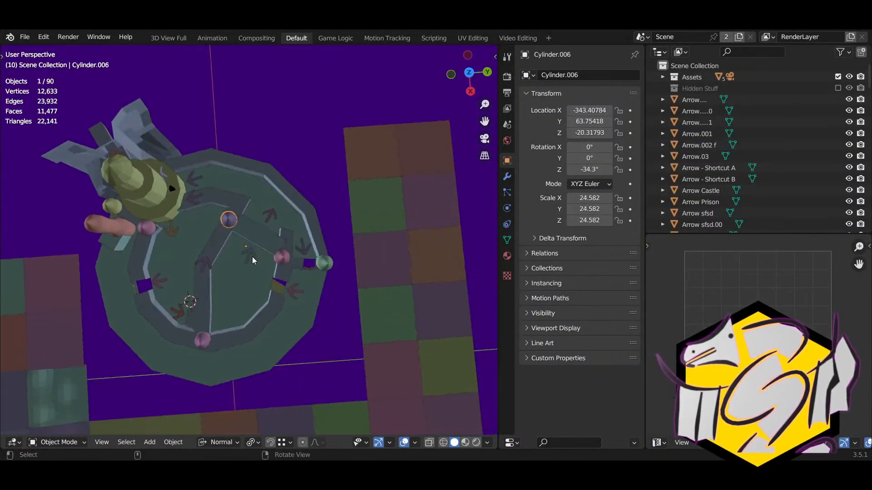
key("ctrl+z")
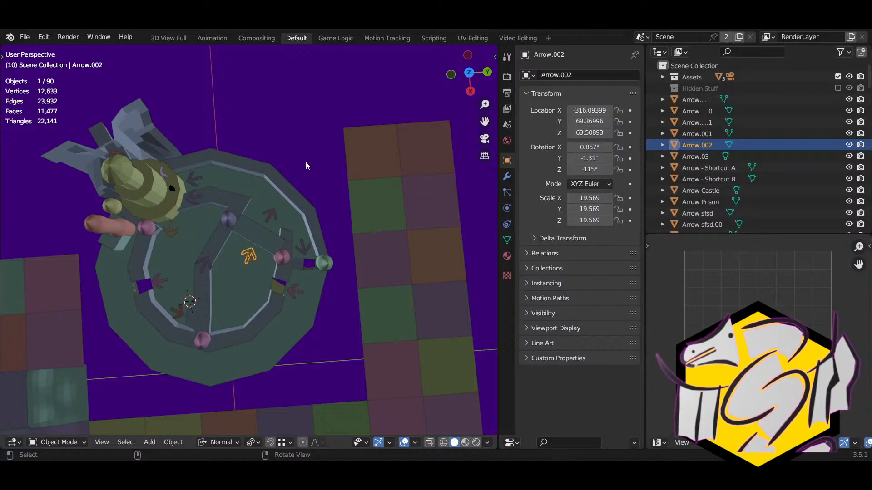
key("ctrl+z")
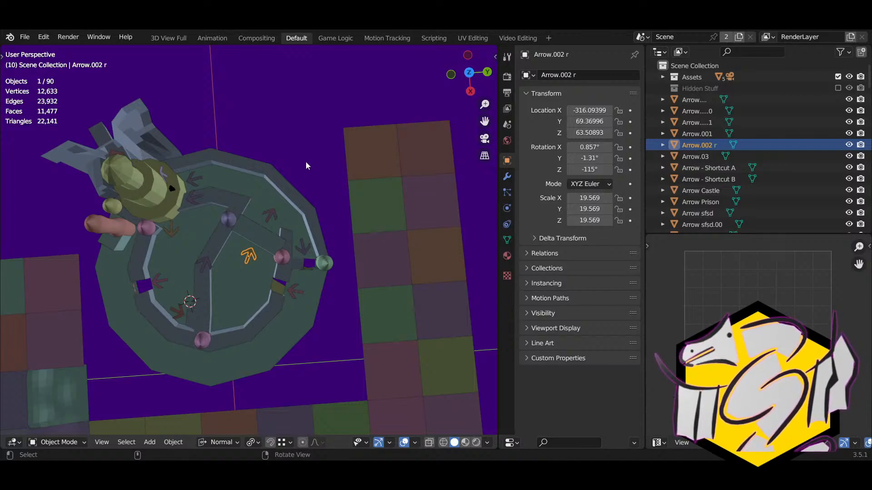
Step: Select the mountain rock thing object beside the maze
left_click(281, 295)
right_click_drag(280, 295, 316, 215)
left_click(309, 228)
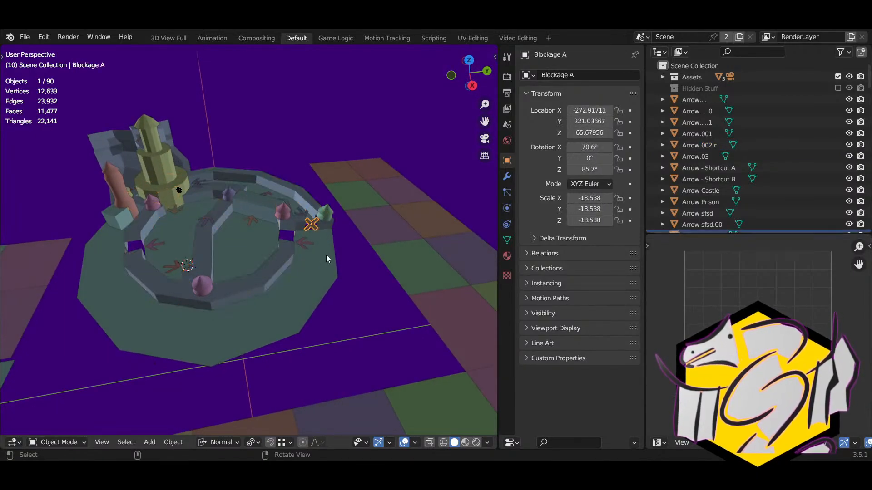
middle_click_drag(326, 254, 307, 271)
middle_click_drag(144, 260, 244, 266)
left_click(163, 211)
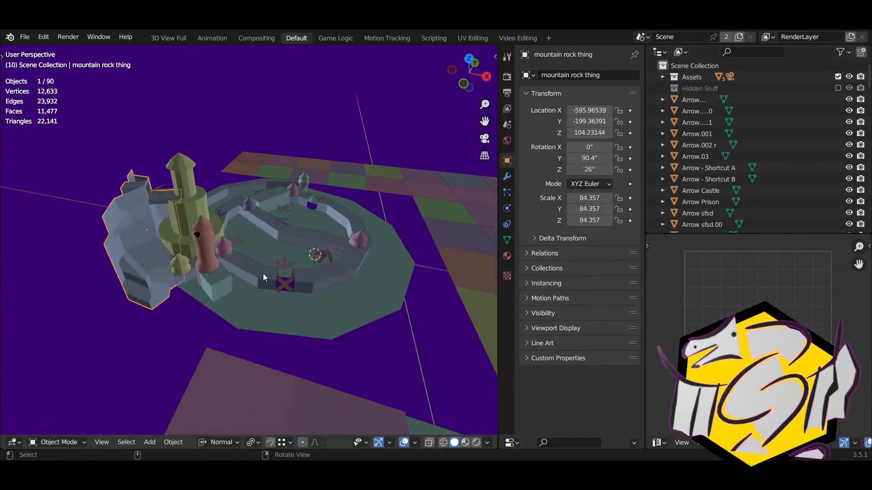
Step: Bring the mountain behind the tower into view, enter Edit Mode and select an edge loop
scroll(283, 281, "up", 3)
middle_click_drag(302, 291, 199, 255)
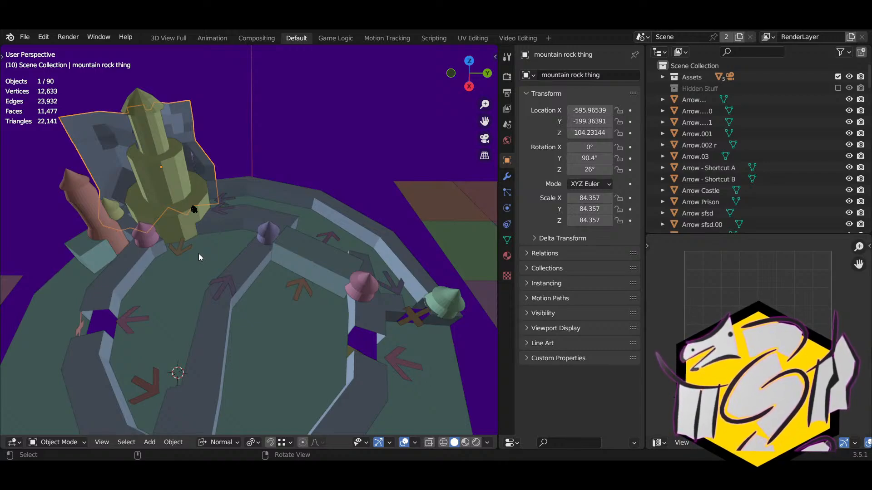
scroll(199, 254, "down", 6)
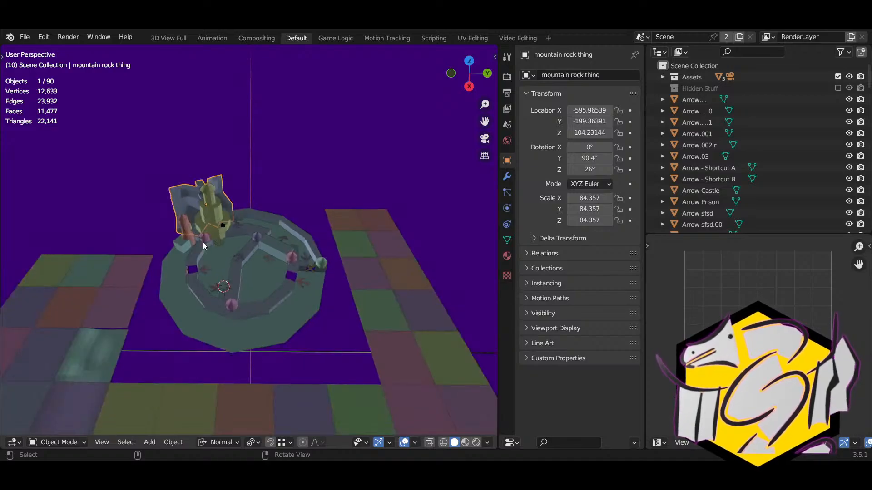
middle_click_drag(202, 241, 235, 288, "shift")
middle_click_drag(128, 174, 330, 252)
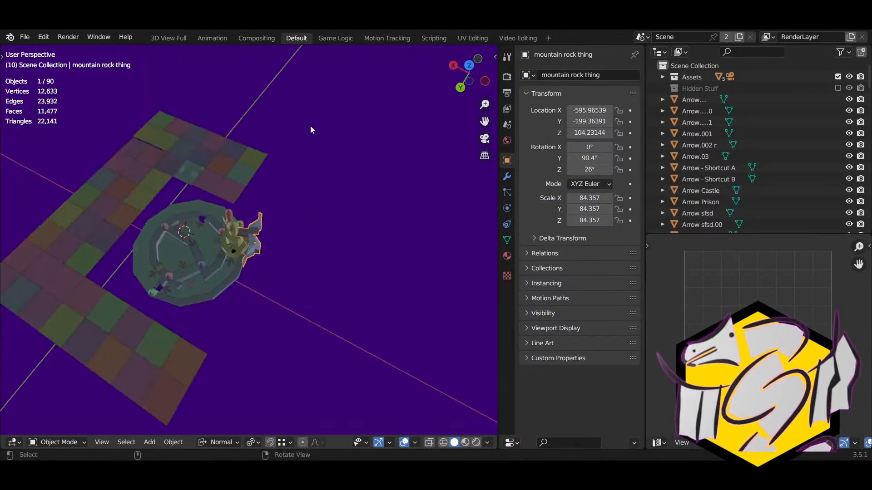
middle_click_drag(352, 429, 260, 316)
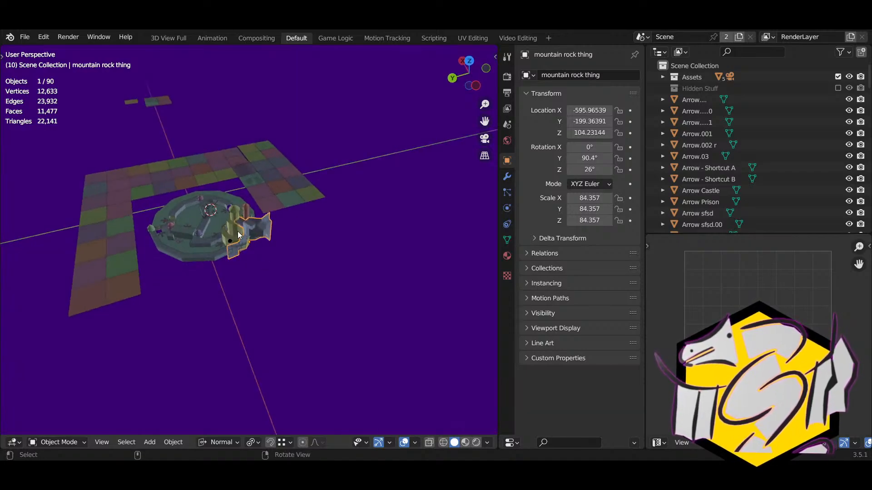
middle_click_drag(392, 291, 324, 309)
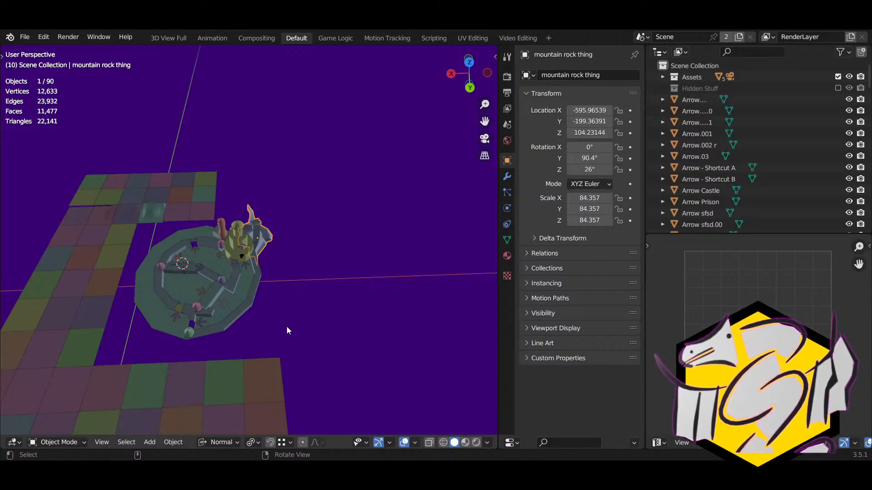
middle_click_drag(308, 306, 233, 246)
key("Tab")
scroll(231, 212, "up", 3)
right_click_drag(231, 213, 293, 225)
left_click(226, 200, "alt+shift")
Step: Try extruding the edge loop, undo it, and re-enter the mountain's Edit Mode
key("e")
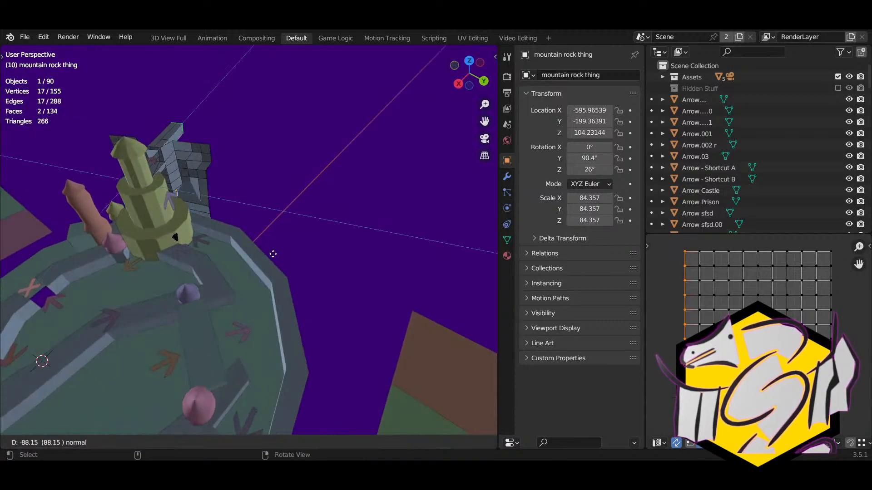
left_click(272, 252)
key("ctrl+z")
key("Tab")
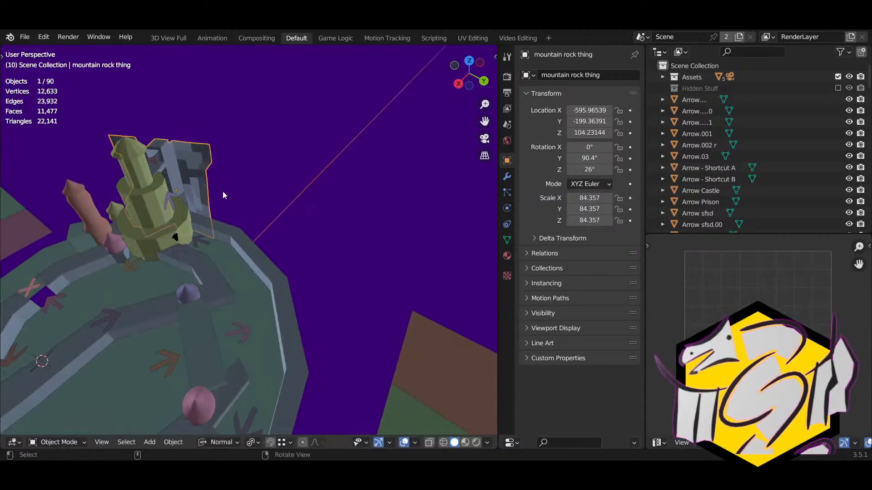
key("Tab")
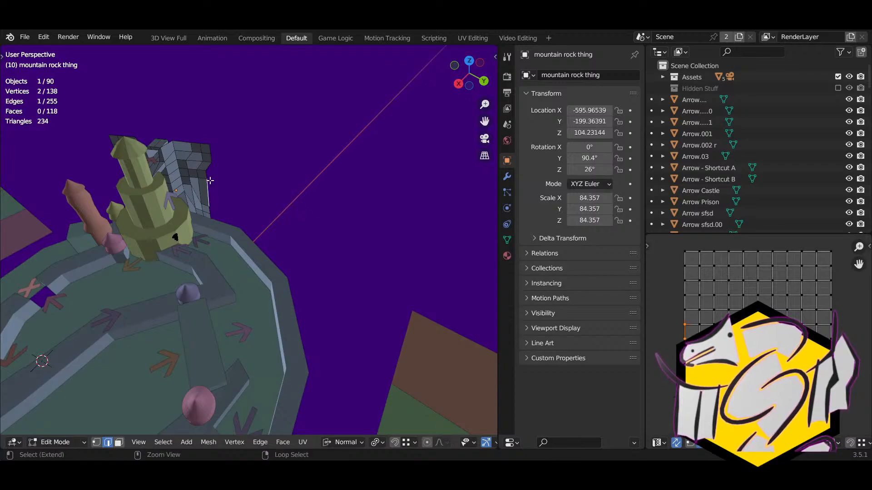
middle_click_drag(222, 193, 297, 237)
Step: Extrude the wall's end edges three times to add new wall sections
key("e")
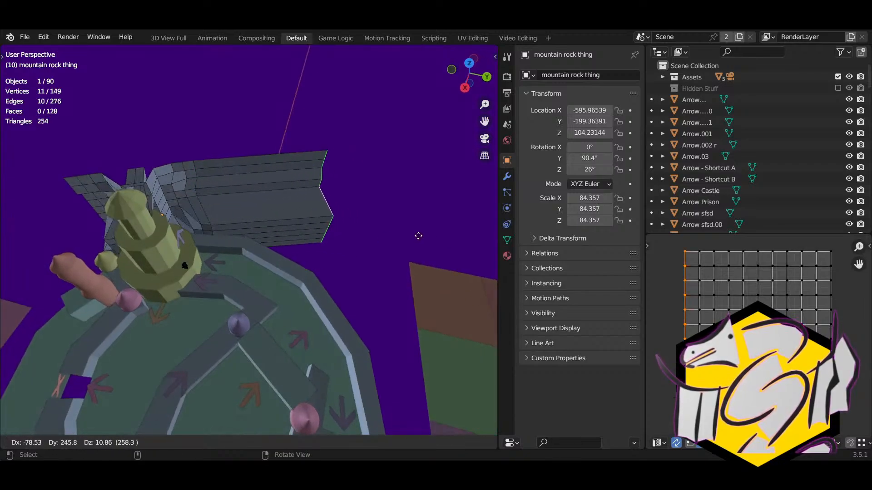
left_click(367, 229)
middle_click_drag(367, 230, 318, 221)
key("e")
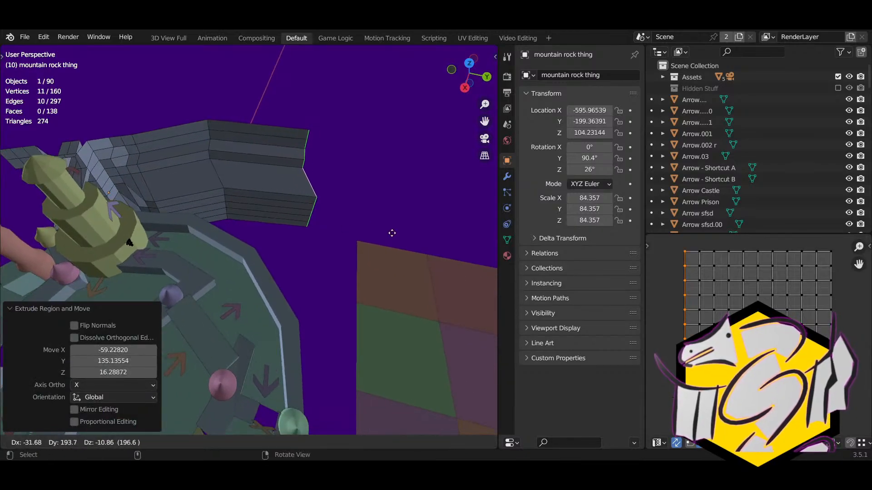
left_click(391, 232)
middle_click_drag(391, 232, 368, 222)
key("e")
left_click(449, 254)
middle_click_drag(450, 255, 1, 233)
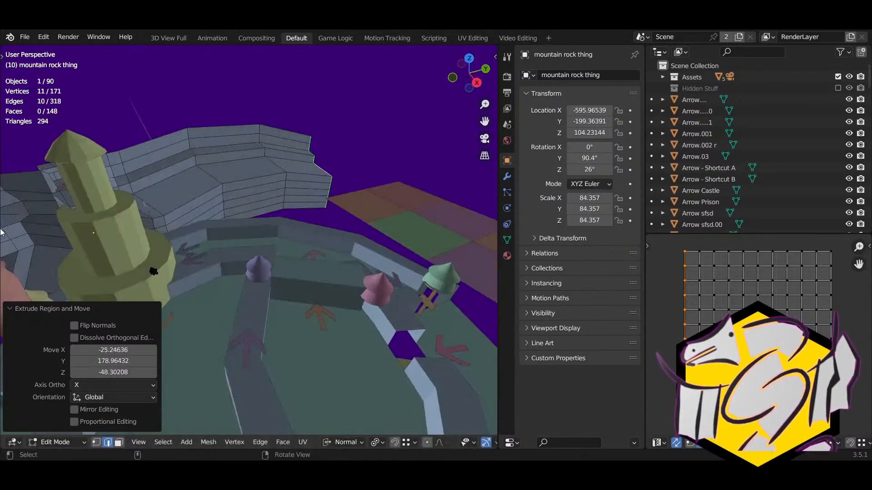
middle_click_drag(252, 187, 210, 163)
middle_click_drag(287, 181, 356, 225)
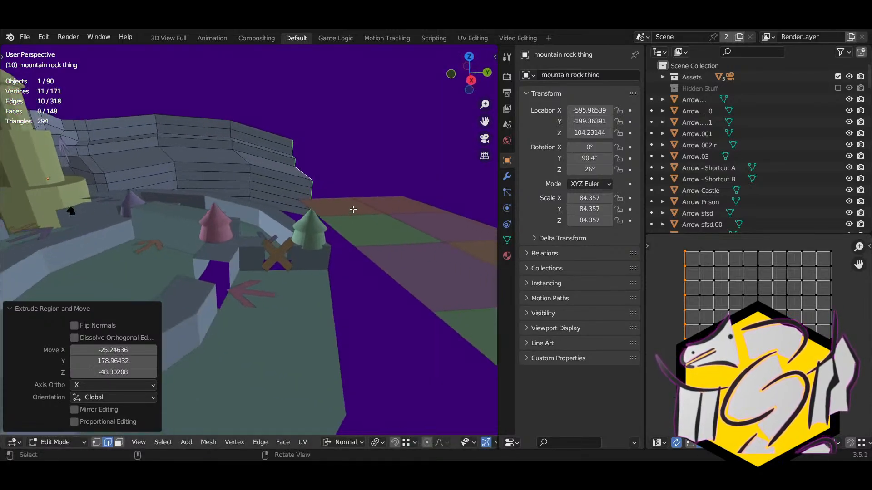
Step: Shrink the wall's end edges and move them into a new position
key("s")
left_click(332, 185)
middle_click_drag(332, 185, 265, 209)
key("g")
left_click(324, 173)
scroll(265, 209, "up", 3)
Step: Scale an edge ring of the wall to 0.670 and lower it 16.77 along Z
left_click(254, 202)
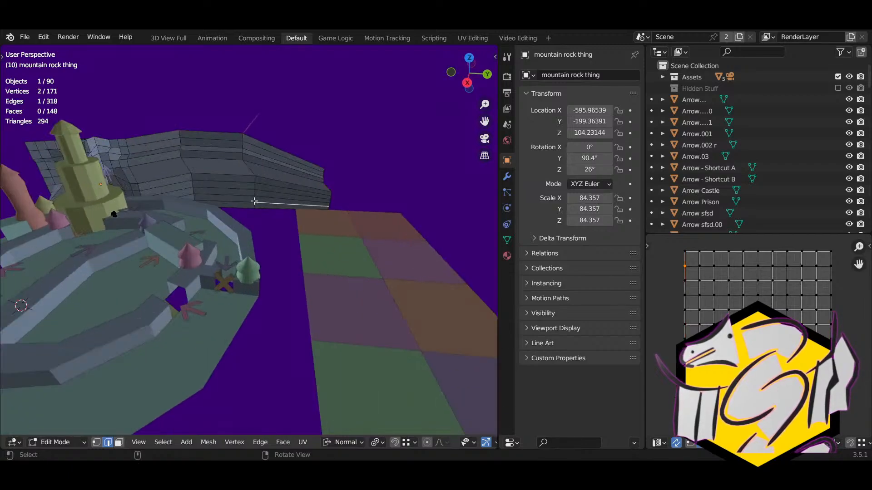
left_click(248, 169, "alt")
key("s")
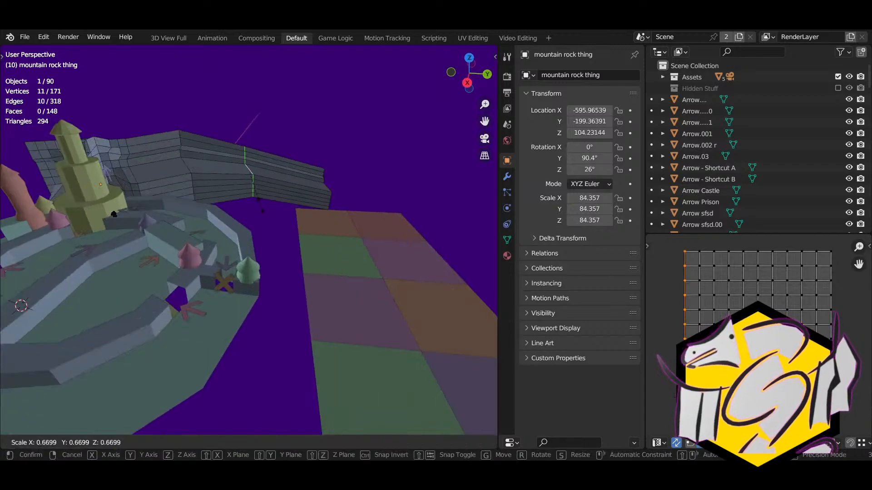
left_click(270, 208)
key("g")
key("z")
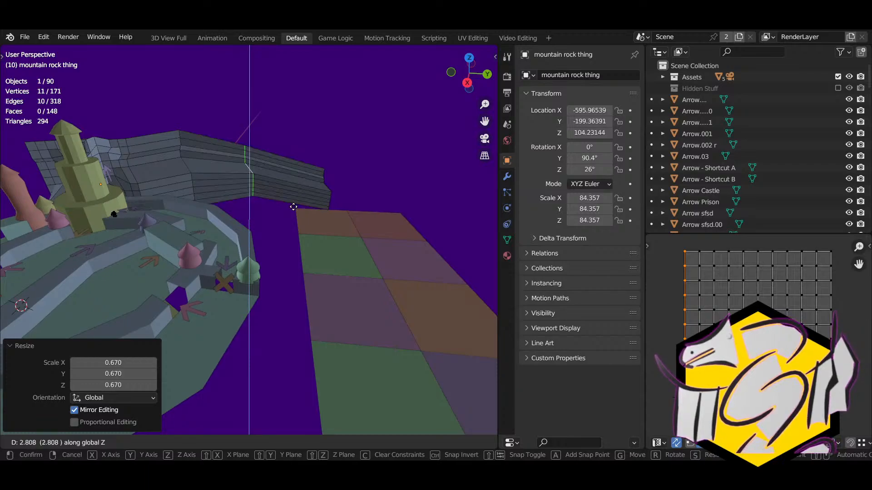
left_click(295, 213)
middle_click_drag(294, 213, 240, 285)
Step: Select a single wall edge and start moving it, then cancel the move
left_click(198, 199)
key("g")
right_click_drag(241, 285, 290, 286)
right_click(205, 316)
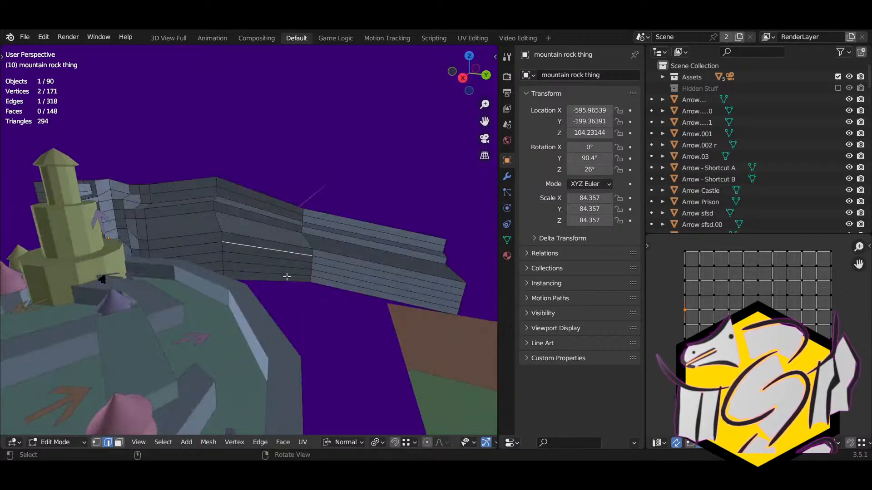
Step: Add a centred loop cut across the lower part of the wall
left_click(290, 291)
key("ctrl+r")
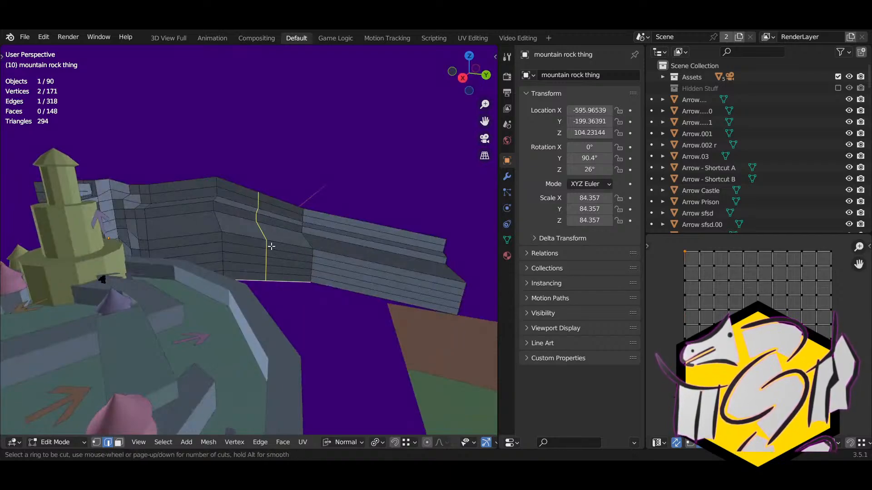
left_click(277, 259)
right_click(273, 262)
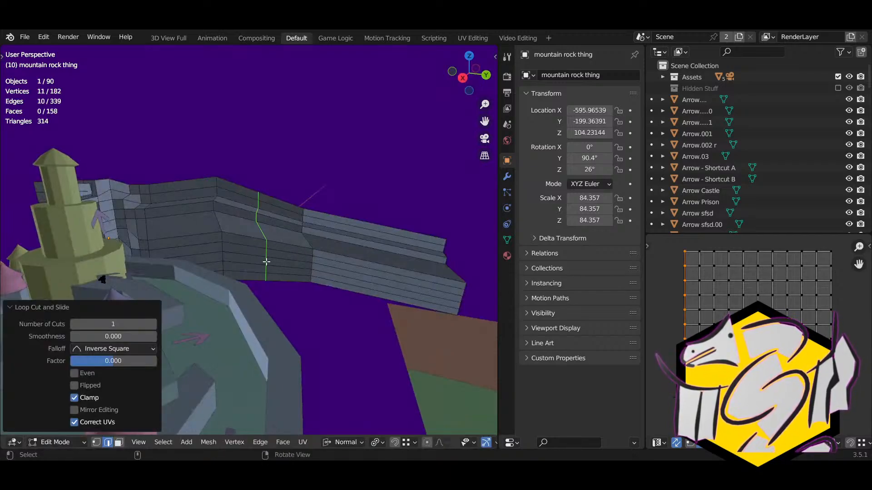
Step: In vertex mode, pick five vertices on the wall bend and move them twice
key("1")
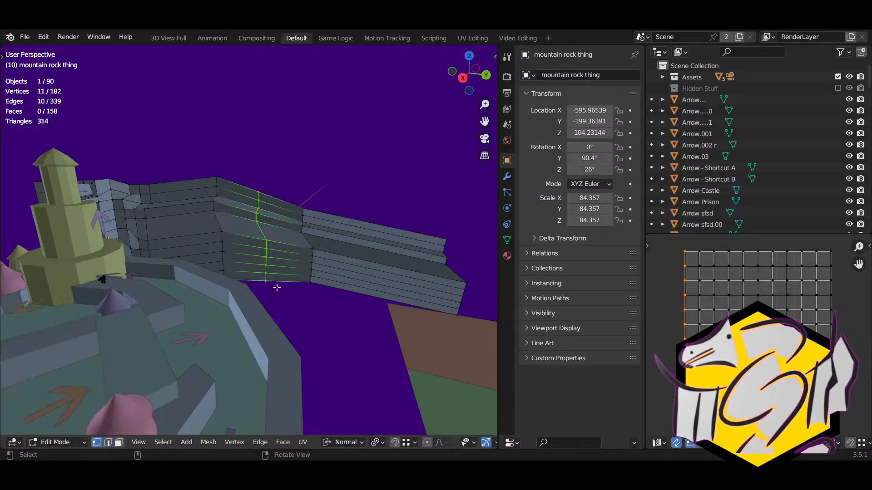
key("alt+a")
key("c")
left_click_drag(267, 262, 267, 246)
right_click(275, 260)
right_click_drag(300, 279, 273, 296)
key("g")
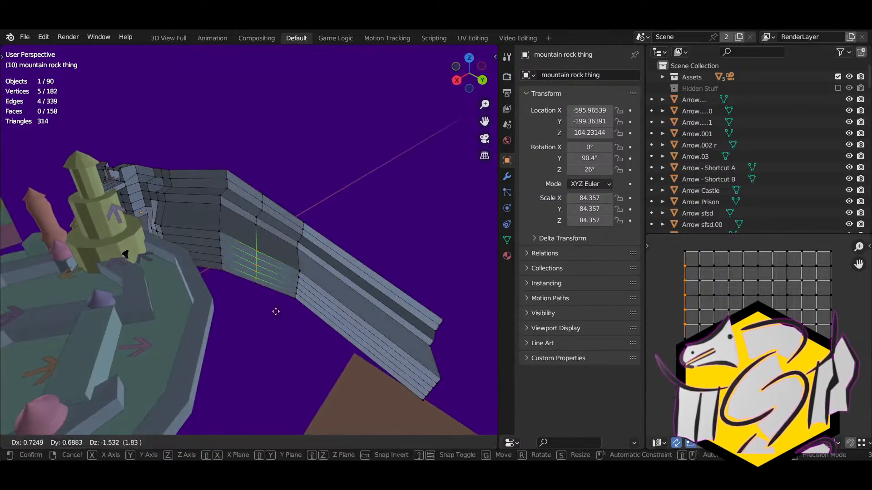
left_click(276, 300)
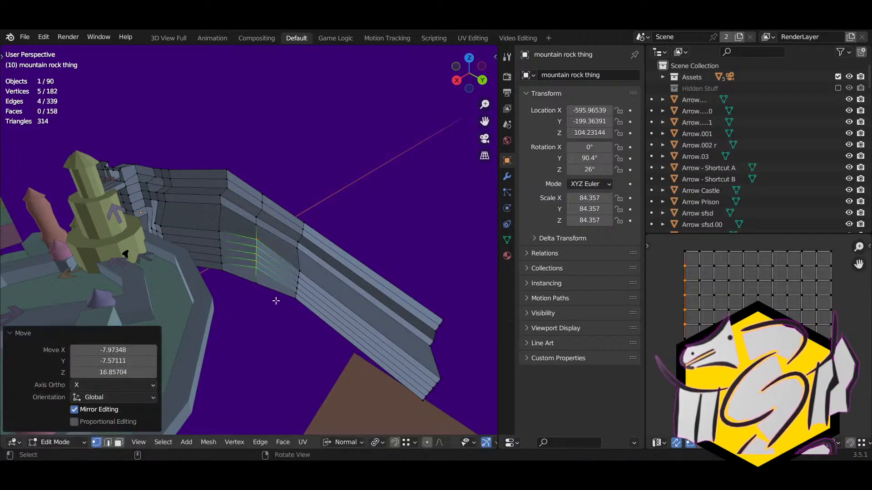
middle_click_drag(276, 301, 210, 298)
key("g")
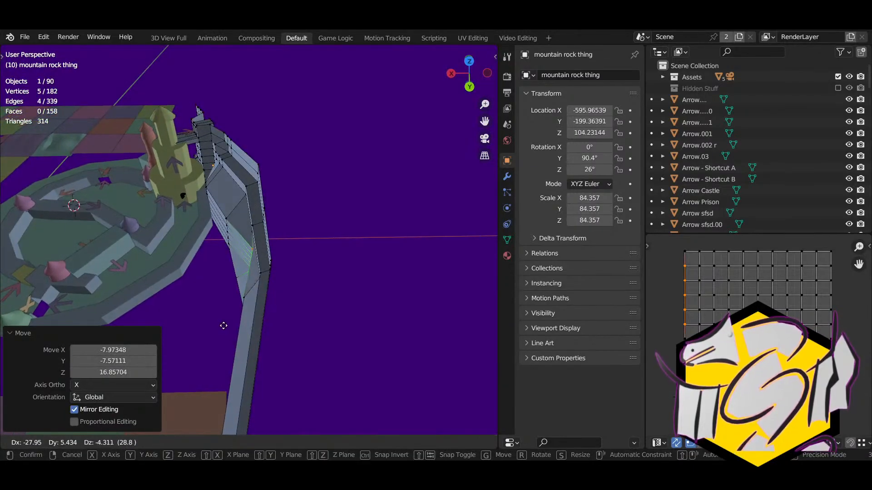
left_click(223, 325)
right_click_drag(223, 325, 323, 300)
Step: Select two neighbouring wall vertices and move them together
left_click(269, 247)
right_click_drag(268, 247, 244, 213)
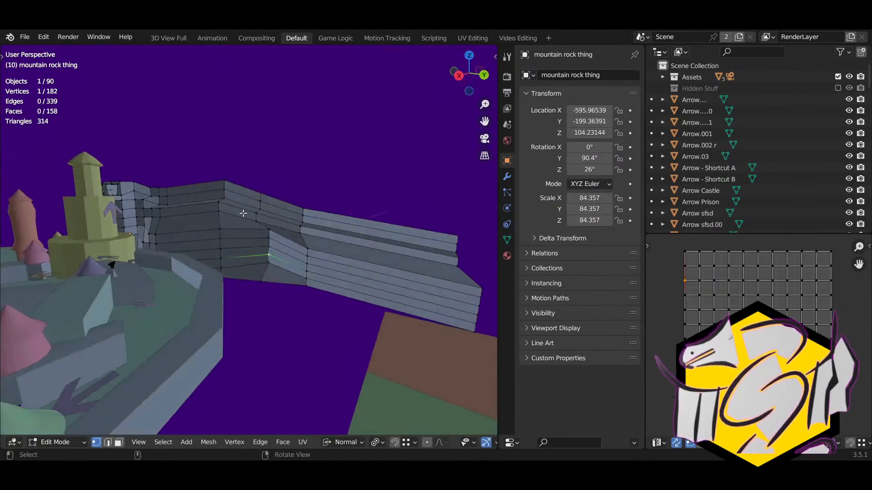
scroll(246, 222, "up", 3)
right_click_drag(262, 271, 251, 281)
left_click(285, 287, "shift")
key("g")
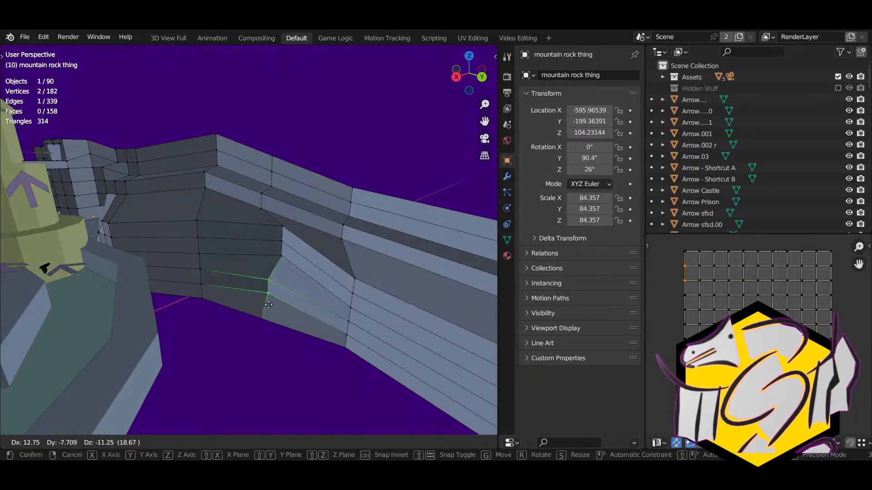
left_click(269, 305)
Step: Slide another wall vertex along its edge, then select a further vertex
left_click(278, 222)
middle_click_drag(278, 222, 297, 296)
key("g")
key("g")
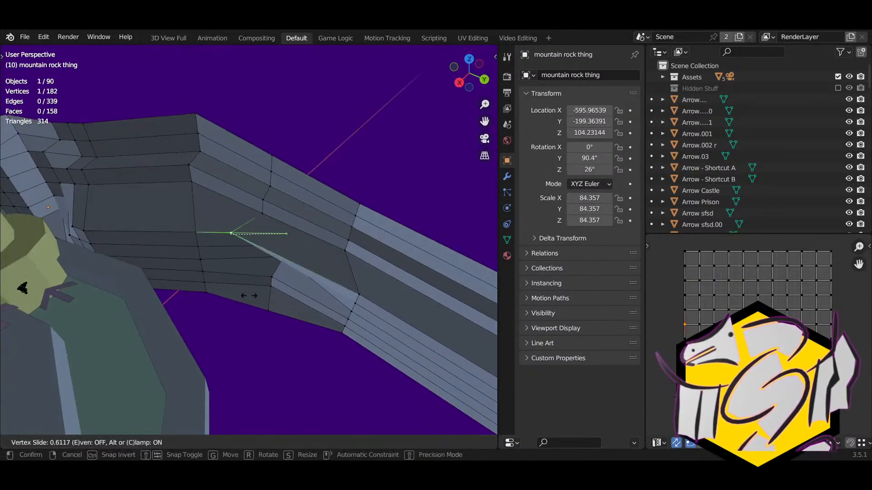
left_click(284, 293)
right_click_drag(285, 293, 336, 277)
left_click(336, 276)
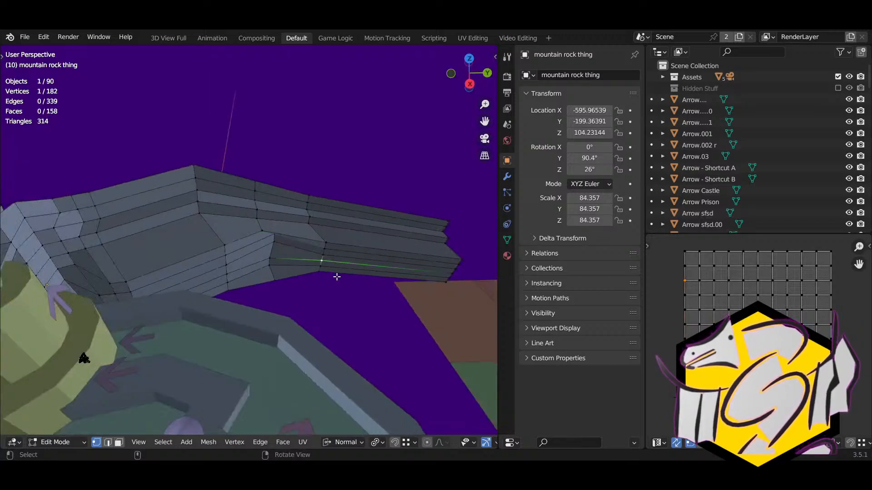
scroll(336, 277, "down", 2)
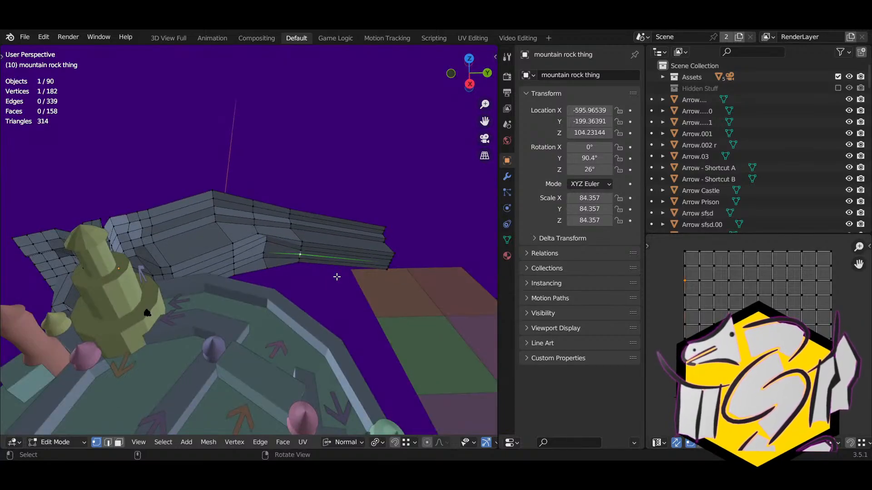
middle_click_drag(336, 276, 188, 251)
middle_click_drag(228, 265, 383, 275)
Step: In edge mode, select the wall's end edge chain and extrude a new section
key("2")
left_click(211, 238)
left_click(312, 214, "ctrl")
middle_click_drag(313, 214, 329, 274)
key("e")
left_click(399, 265)
middle_click_drag(399, 265, 248, 304)
Step: Reposition the new wall end with several moves around the map
key("g")
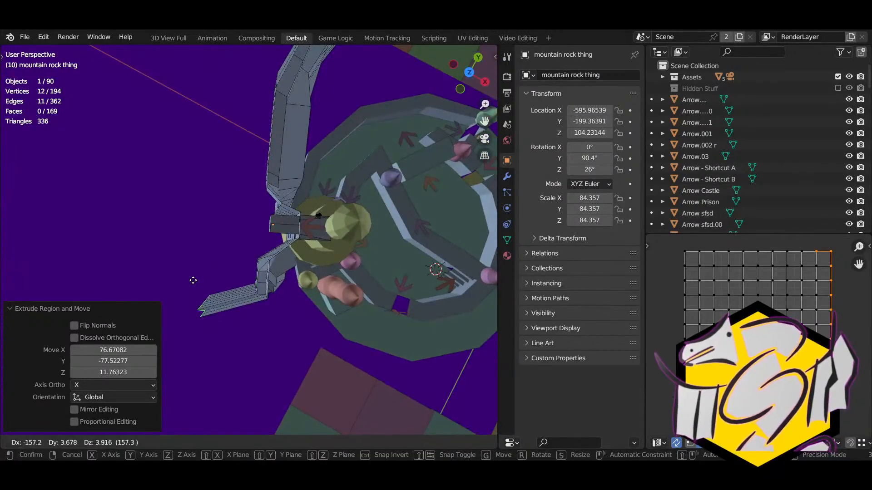
left_click(192, 280)
middle_click_drag(192, 280, 264, 297)
key("g")
left_click(290, 310)
key("r")
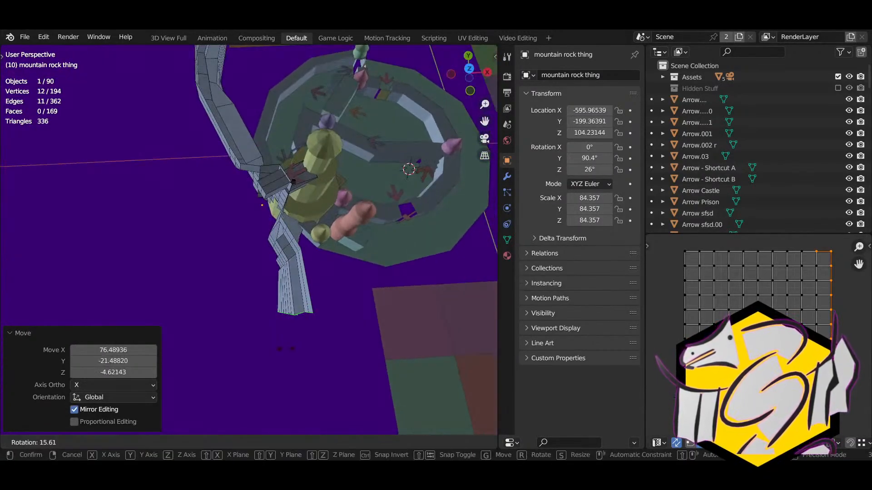
right_click(250, 359)
scroll(249, 360, "down", 4)
middle_click_drag(249, 357, 205, 346)
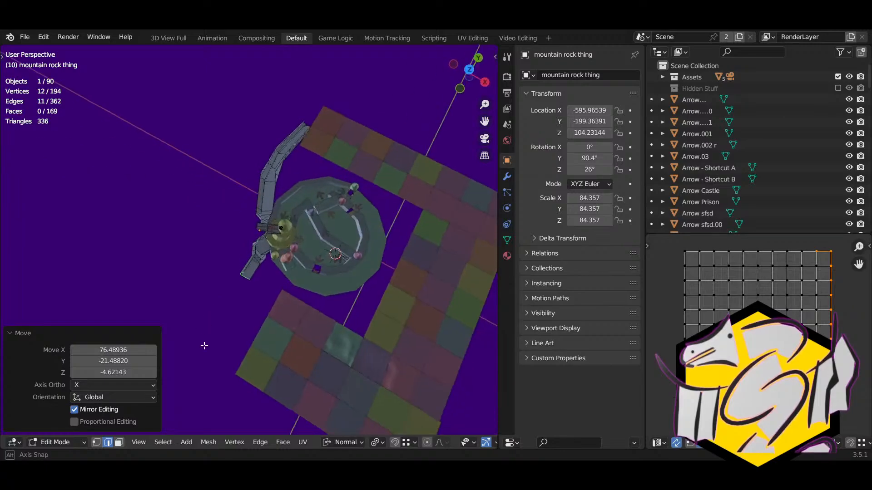
right_click_drag(215, 293, 218, 309)
key("g")
left_click(217, 302)
Step: Extrude two more wall segments further around the map
key("e")
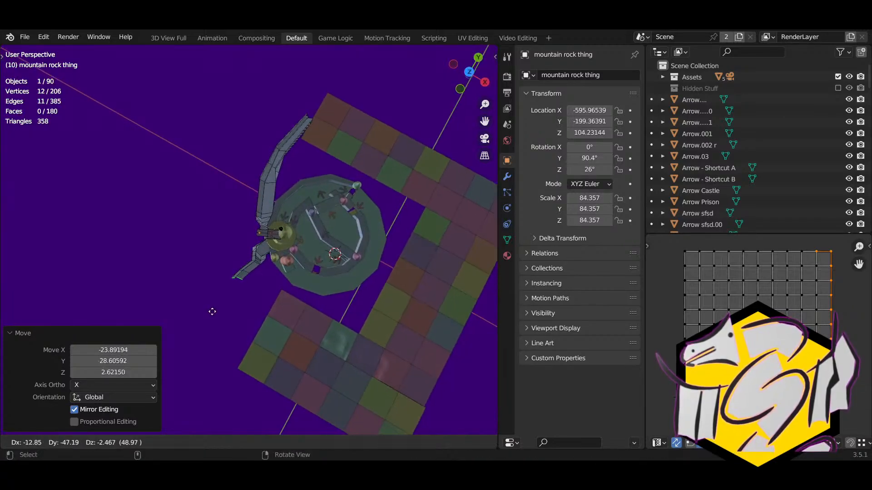
left_click(201, 309)
key("e")
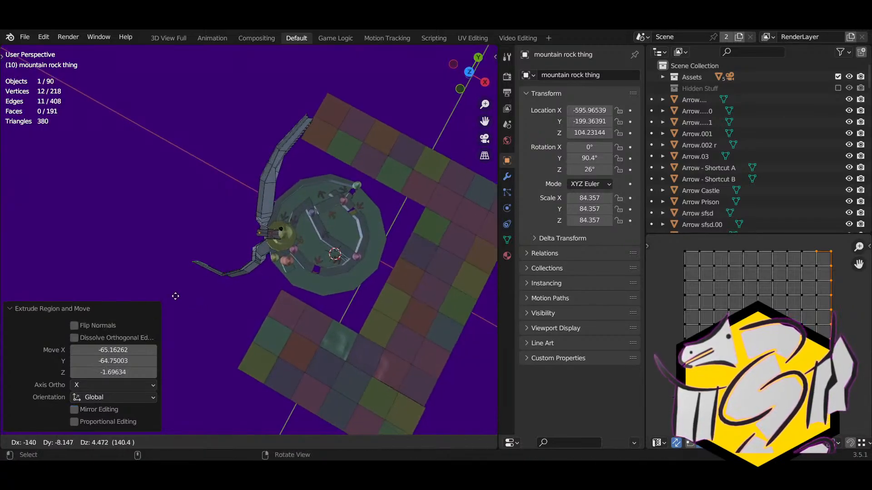
left_click(172, 295)
middle_click_drag(173, 294, 233, 275)
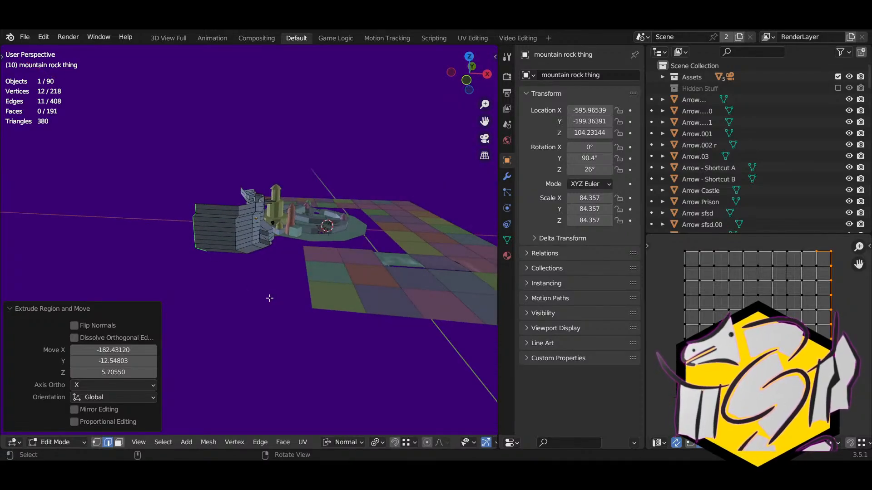
Step: Shrink the wall's end ring to about 0.73 and lower it
key("s")
left_click(246, 283)
key("g")
left_click(247, 296)
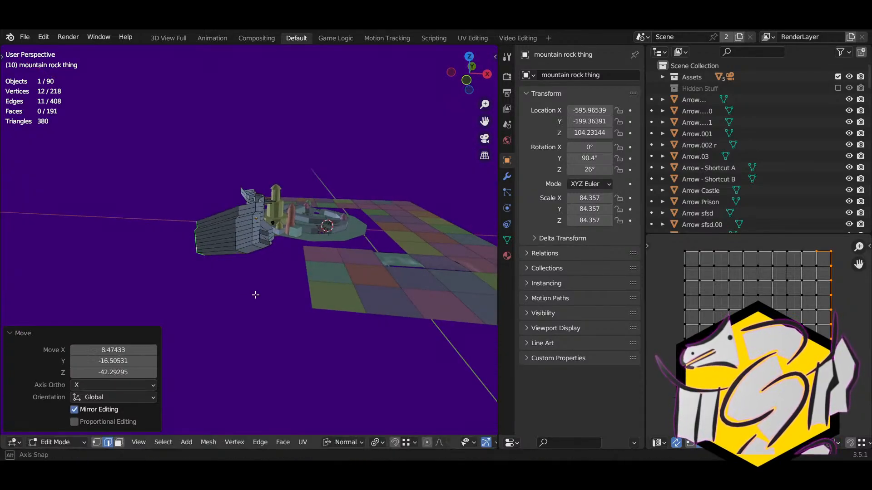
middle_click_drag(256, 295, 227, 286)
Step: Leave Edit Mode and deselect the mountain rock object
key("Tab")
left_click(184, 245)
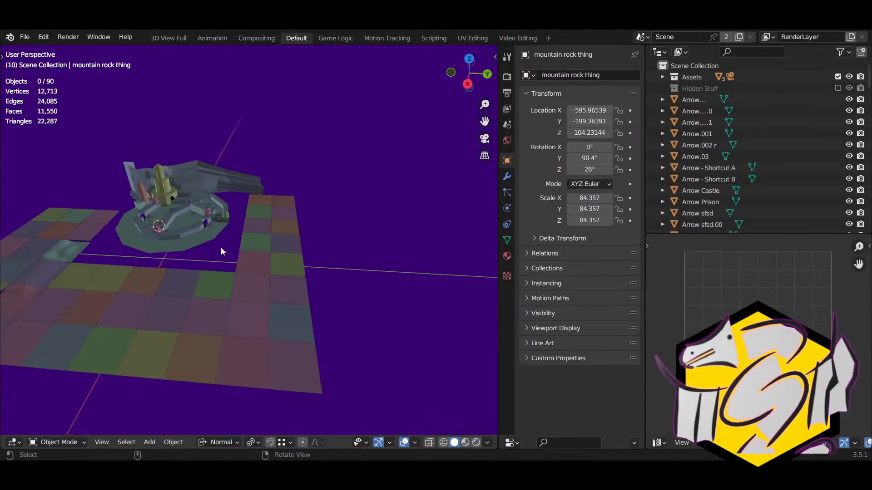
middle_click_drag(221, 247, 282, 284)
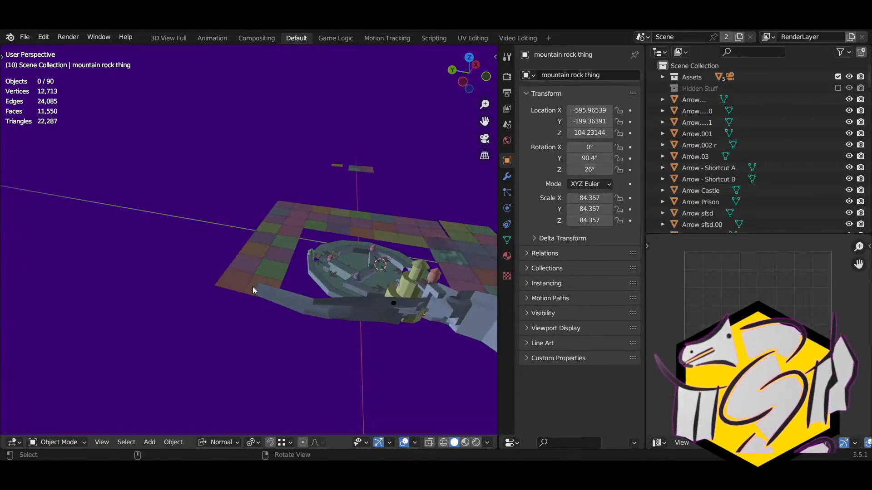
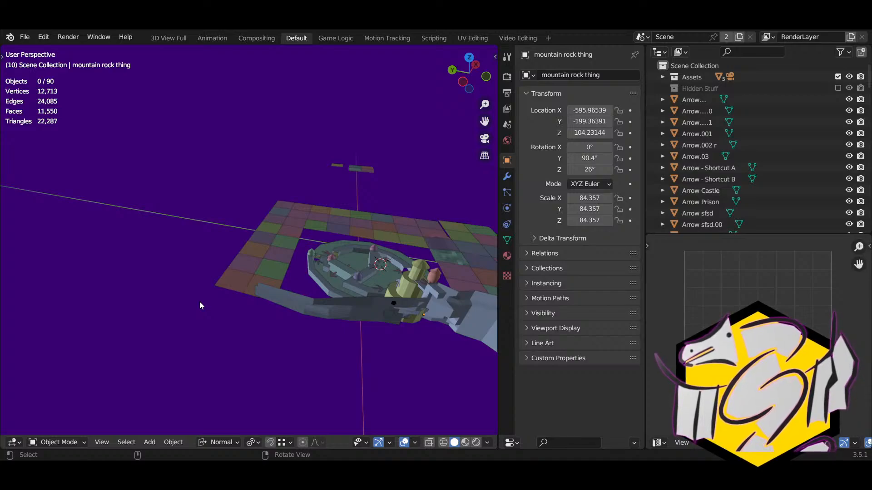
Step: Select the mountain rock and unhide all hidden objects, bringing back the green dome
middle_click_drag(300, 342, 192, 292)
middle_click_drag(284, 316, 380, 247)
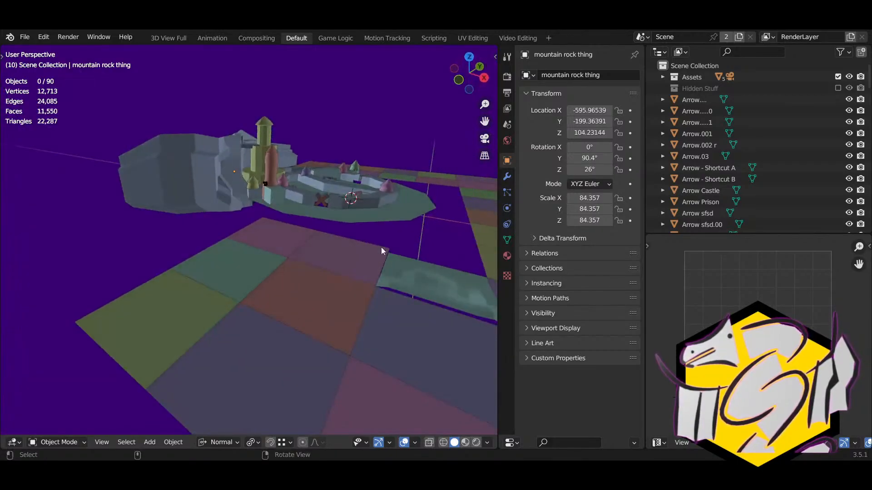
left_click(238, 168)
middle_click_drag(315, 282, 245, 291)
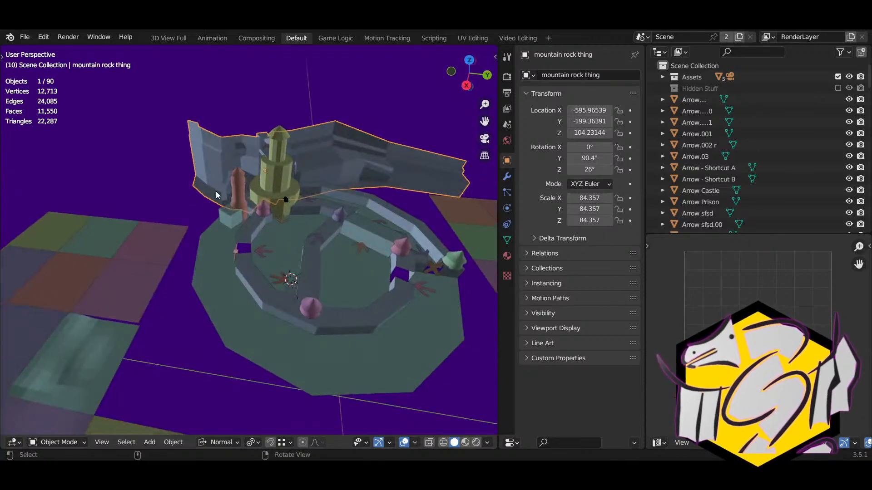
middle_click_drag(216, 192, 252, 218)
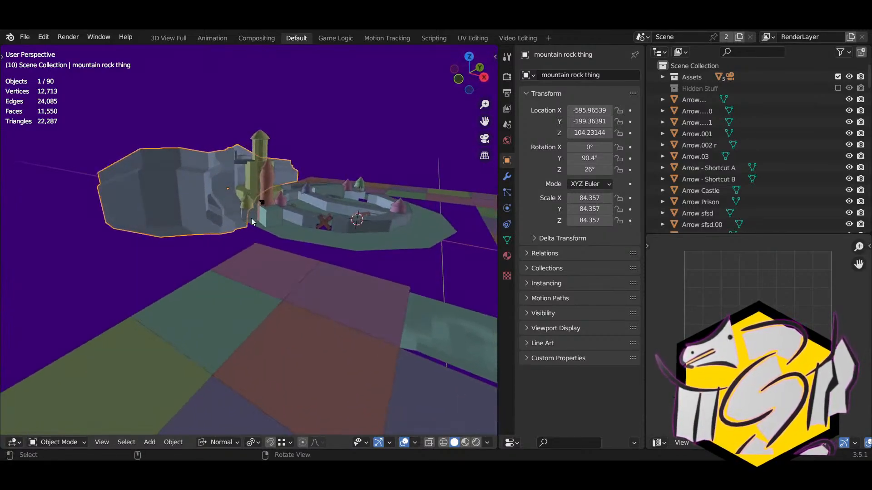
scroll(251, 218, "down", 4)
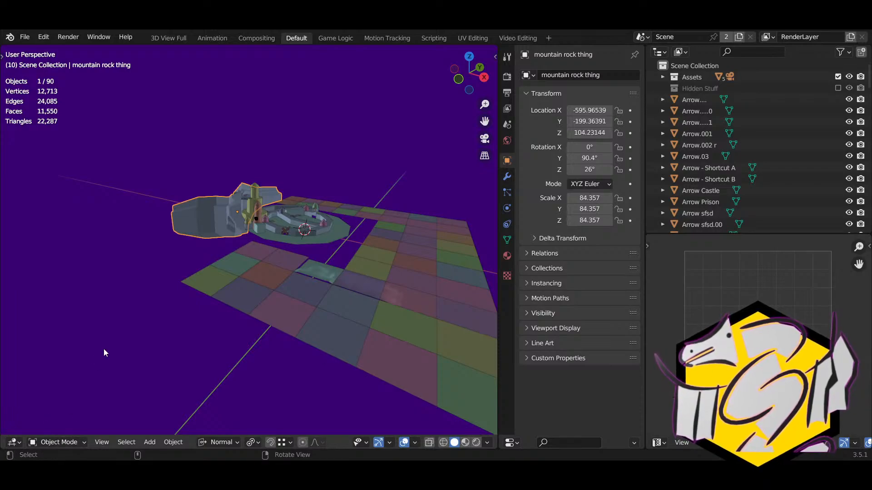
key("alt+h")
right_click_drag(133, 329, 188, 349)
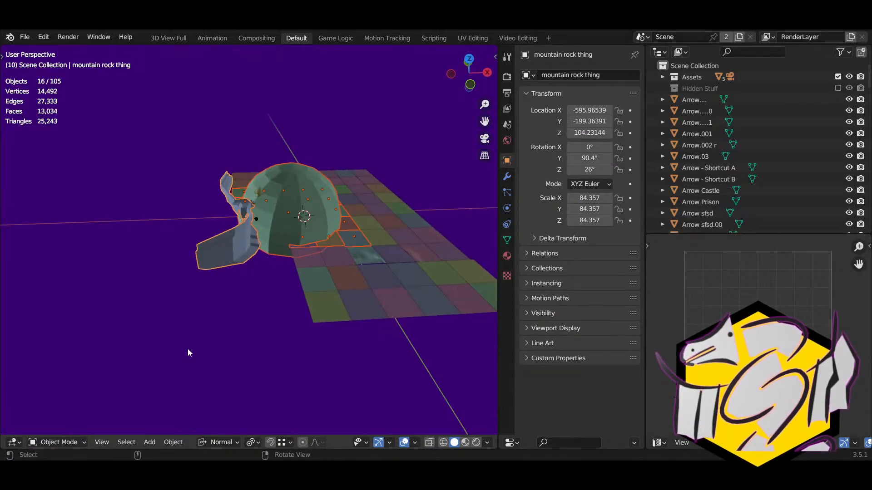
scroll(188, 350, "up", 2)
scroll(260, 273, "up", 2)
left_click(273, 114)
right_click_drag(249, 192, 231, 198)
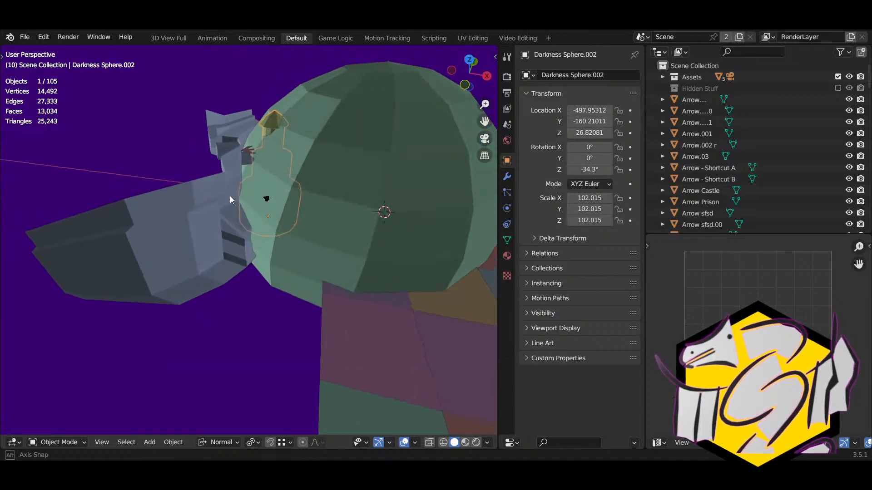
middle_click_drag(230, 196, 211, 176)
left_click(182, 181)
scroll(211, 176, "down", 4)
scroll(215, 255, "up", 1)
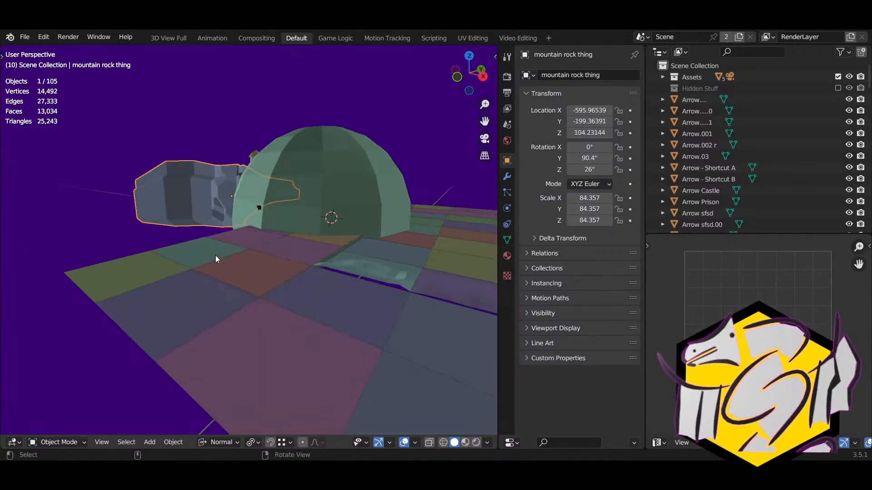
scroll(215, 255, "up", 2)
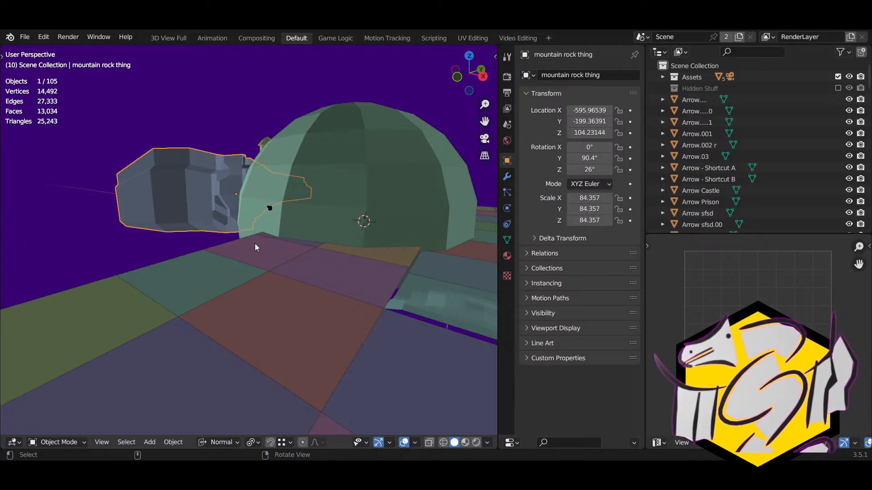
middle_click_drag(262, 240, 279, 280)
left_click(322, 197)
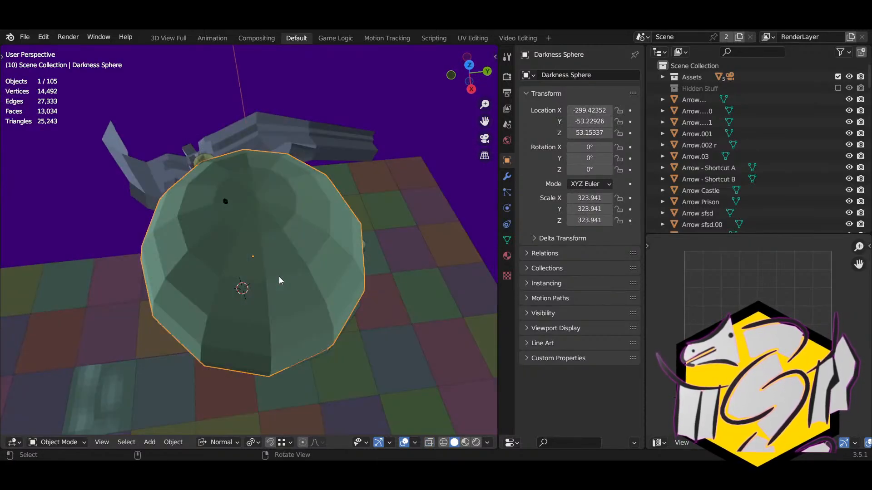
middle_click_drag(279, 276, 257, 241)
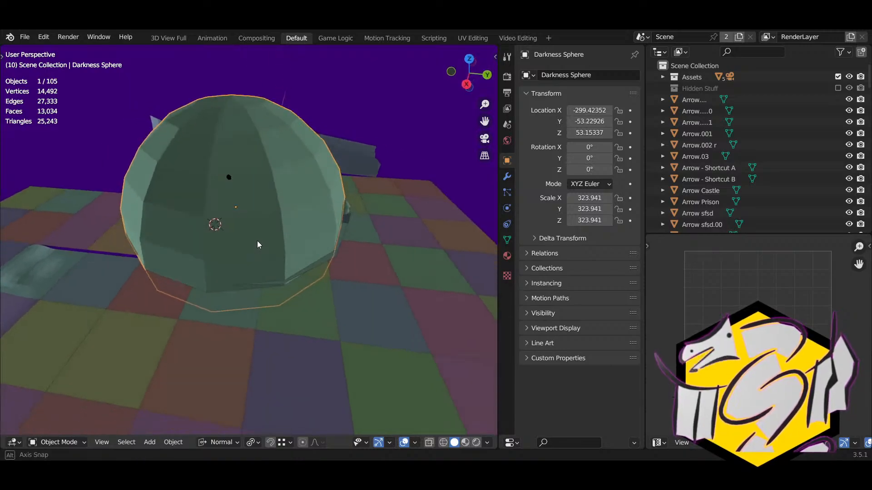
Step: Reposition the Darkness Sphere and enter Edit Mode on its mesh
key("g")
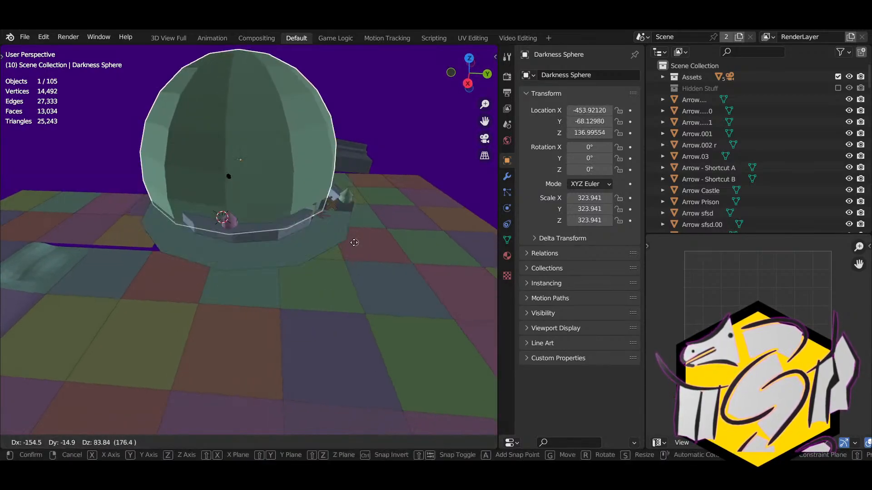
left_click(346, 246)
key("Tab")
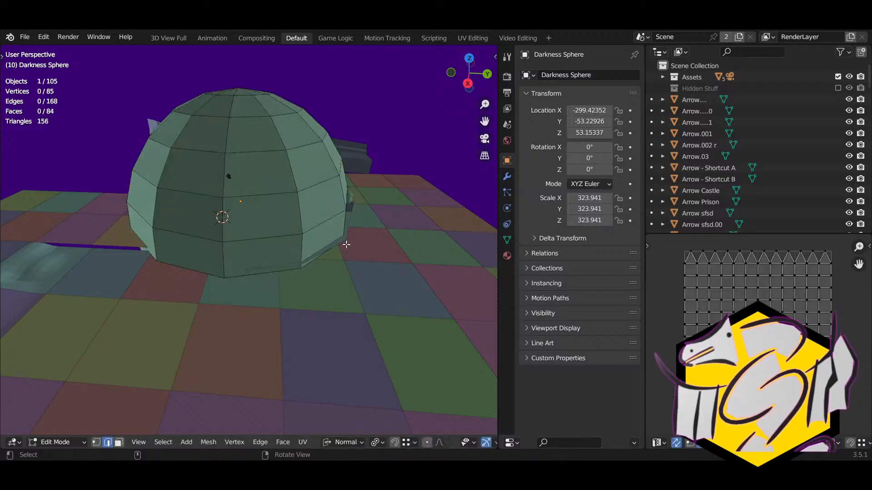
key("g")
right_click(347, 244)
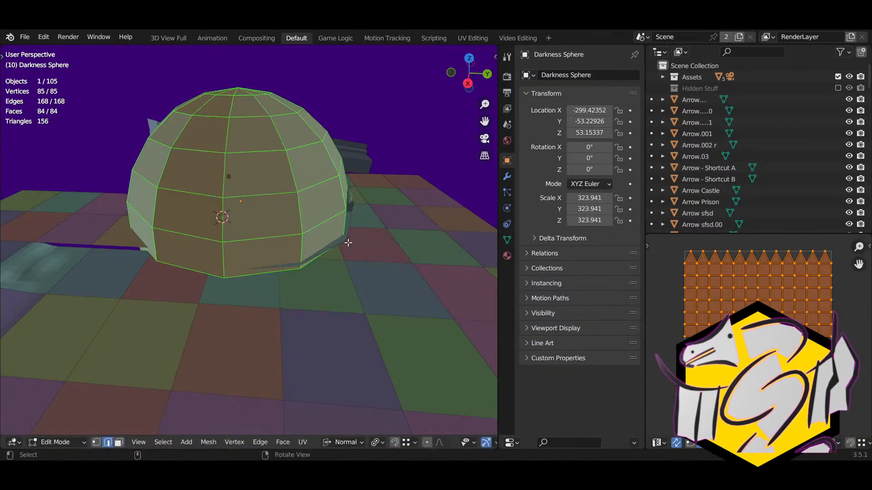
right_click_drag(348, 245, 350, 284)
middle_click_drag(365, 303, 316, 300)
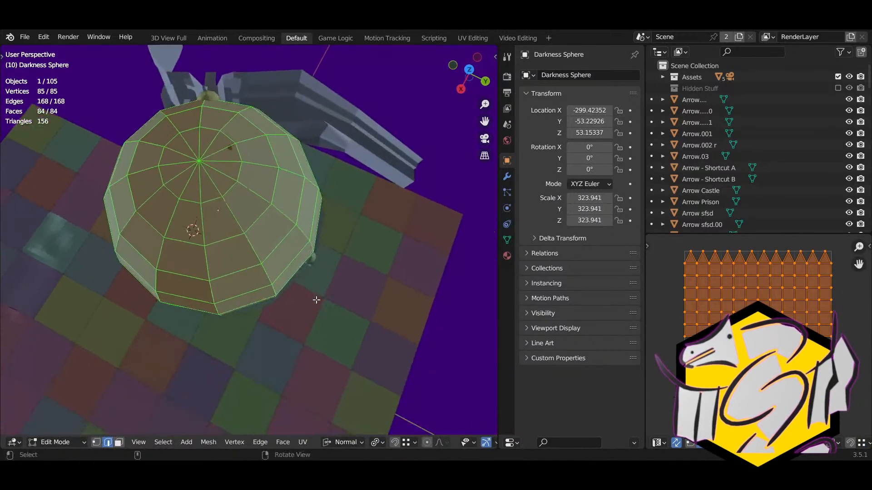
Step: Rotate the dome mesh about -5° around the Z axis
key("r")
key("z")
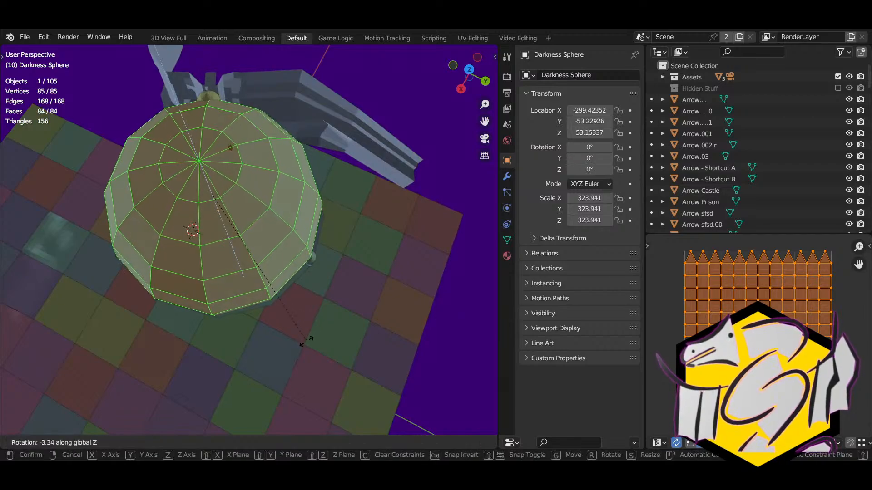
left_click(302, 346)
key("g")
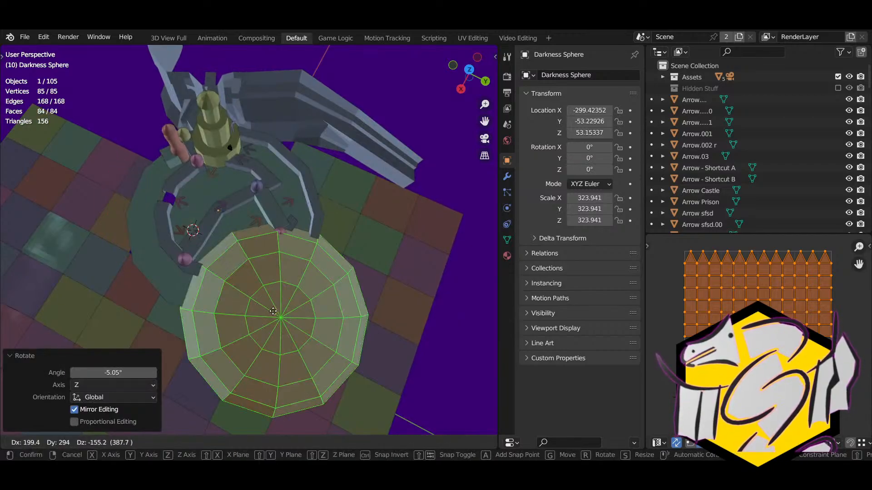
right_click(371, 378)
Step: Set the pivot to Median Point, shift the dome mesh, and return to Object Mode
left_click(375, 443)
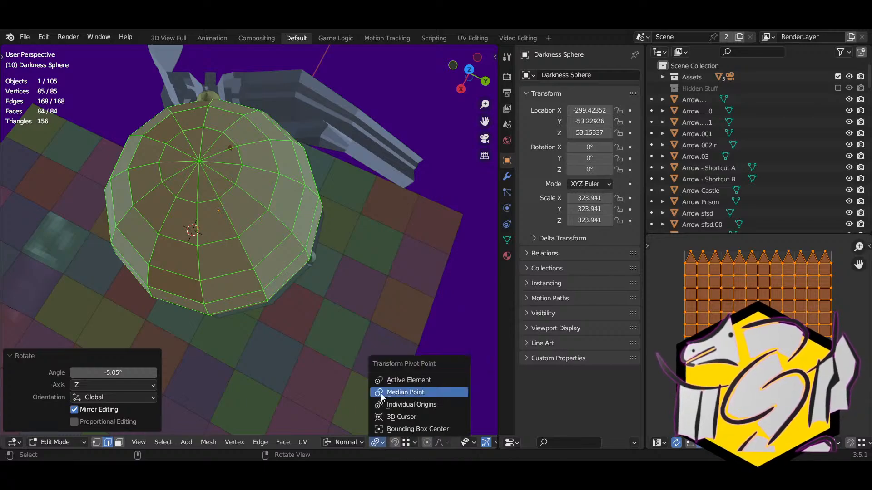
left_click(380, 392)
key("g")
left_click(268, 304)
right_click_drag(268, 304, 396, 244)
key("Tab")
Step: Scale the Darkness Sphere up to 332.613
middle_click_drag(396, 244, 287, 257)
key("s")
left_click(363, 225)
scroll(287, 258, "up", 6)
Step: Turn off X-ray, then select and frame the small black rig by the tower
key("alt+z")
middle_click_drag(341, 261, 399, 255)
left_click(275, 211)
key("KP_Decimal")
Step: Move the rig slightly, toggle it into Edit Mode, then switch back to Object Mode
key("g")
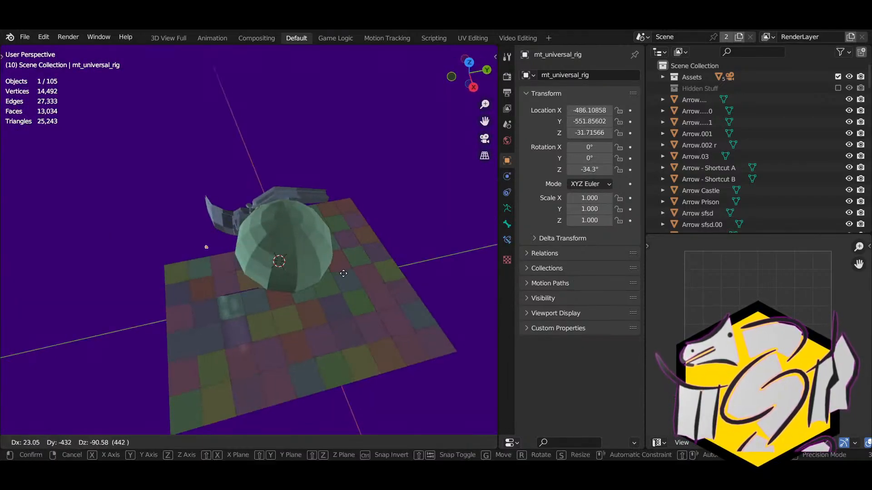
left_click(347, 271)
key("KP_Decimal")
scroll(317, 284, "down", 6)
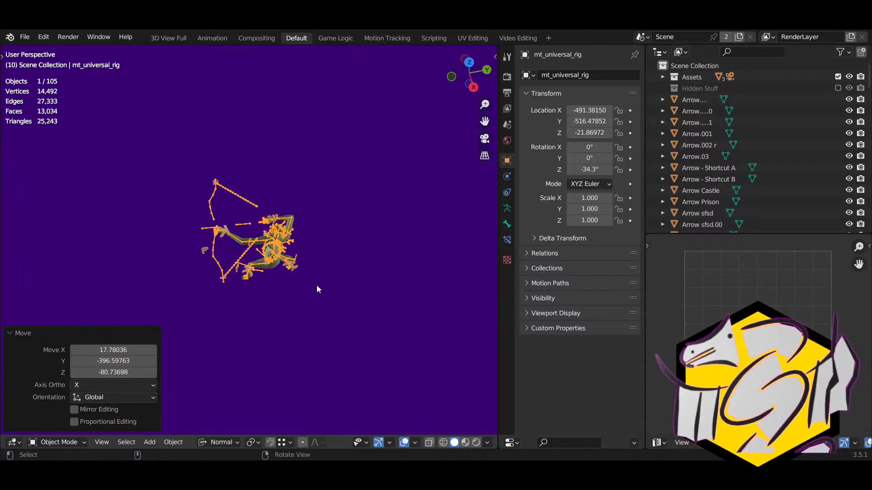
middle_click_drag(230, 273, 351, 227)
key("Tab")
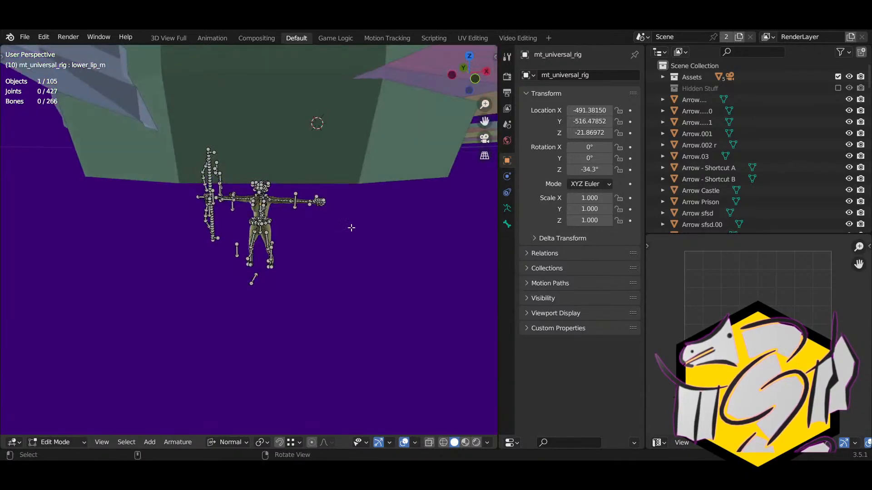
left_click(61, 438)
left_click(61, 428)
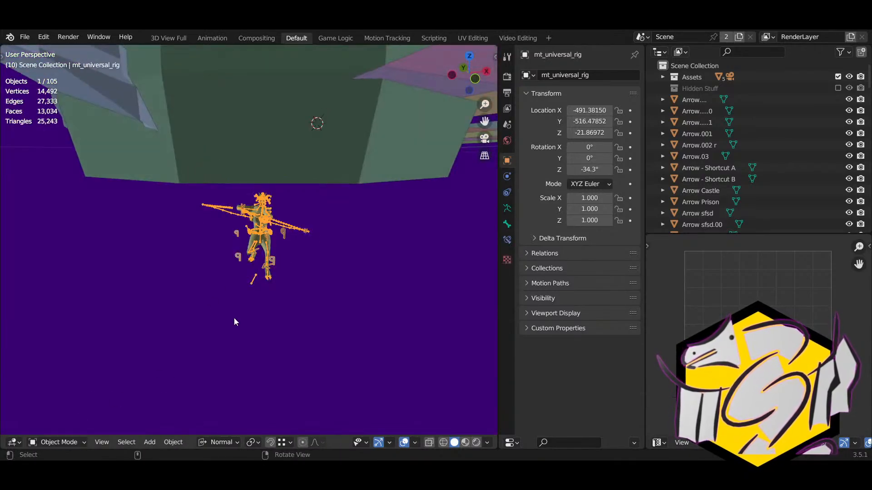
middle_click_drag(252, 285, 238, 343)
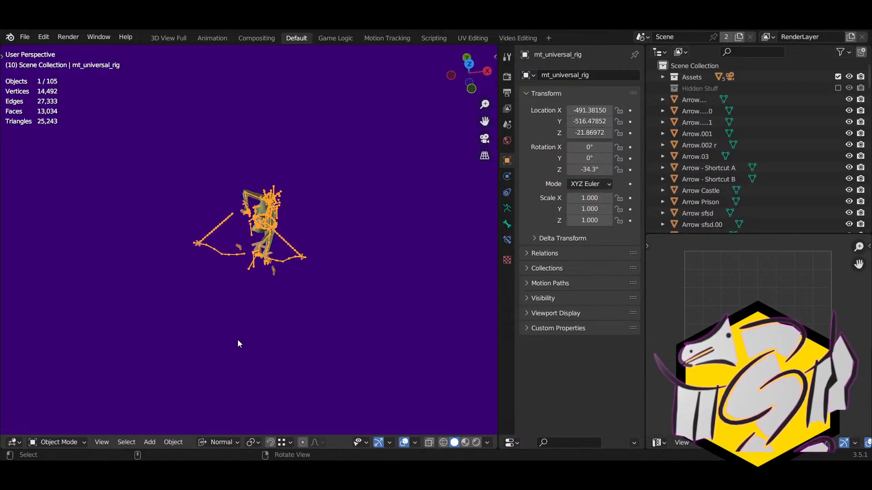
Step: Delete the mt_universal_rig armature, leaving the dome over the tiled floor
key("Delete")
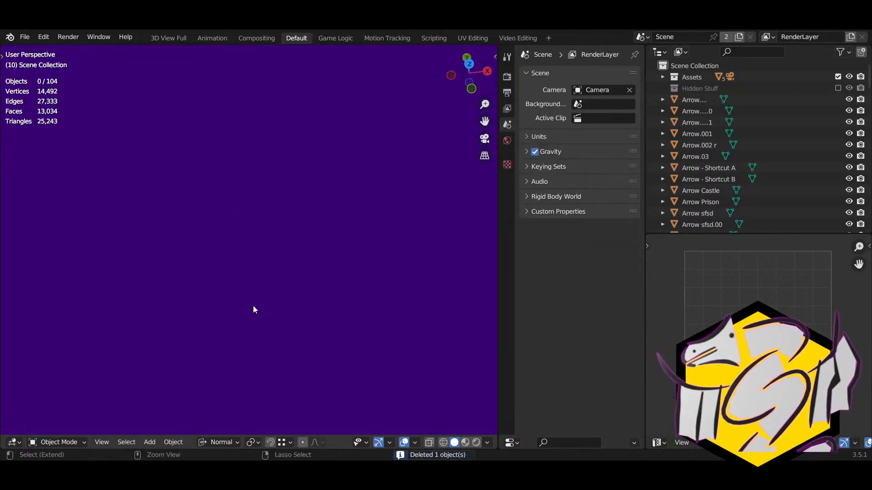
key("ctrl+z")
left_click(252, 263, "shift")
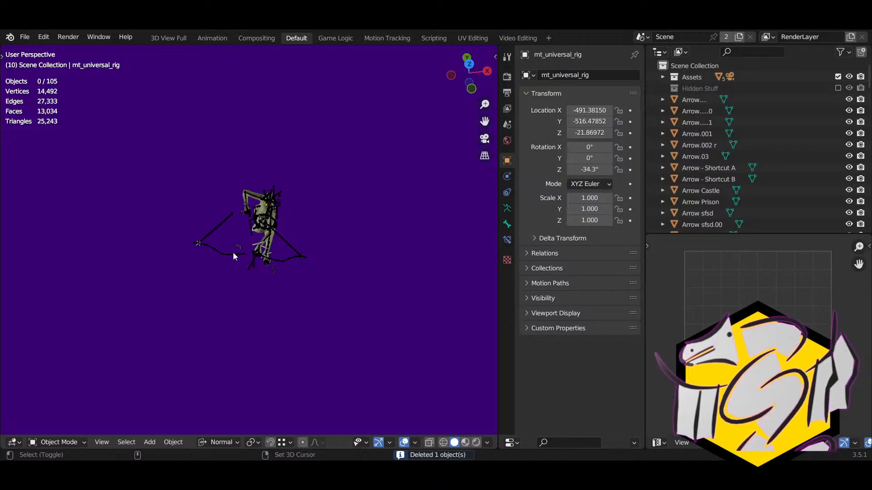
left_click(233, 252, "shift")
key("Delete")
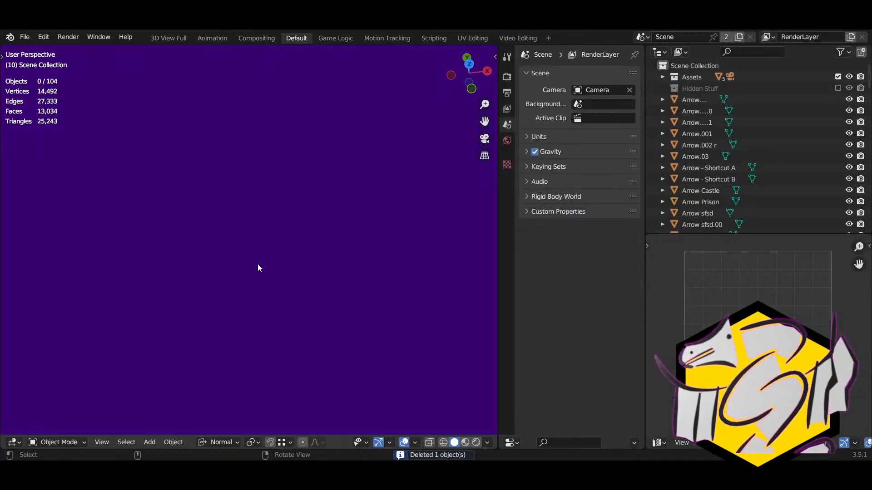
middle_click_drag(257, 264, 387, 197)
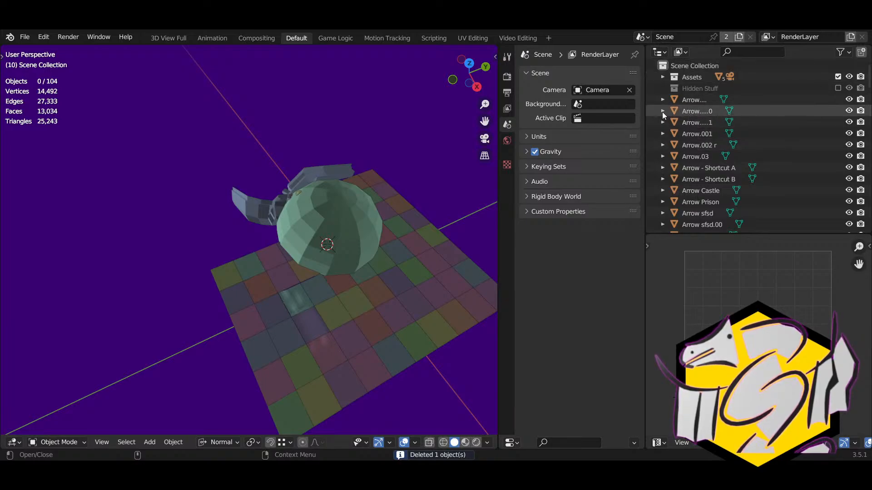
middle_click_drag(345, 236, 327, 215)
Step: Add a new collection under Scene Collection named 'Model Tools'
middle_click_drag(399, 203, 436, 182)
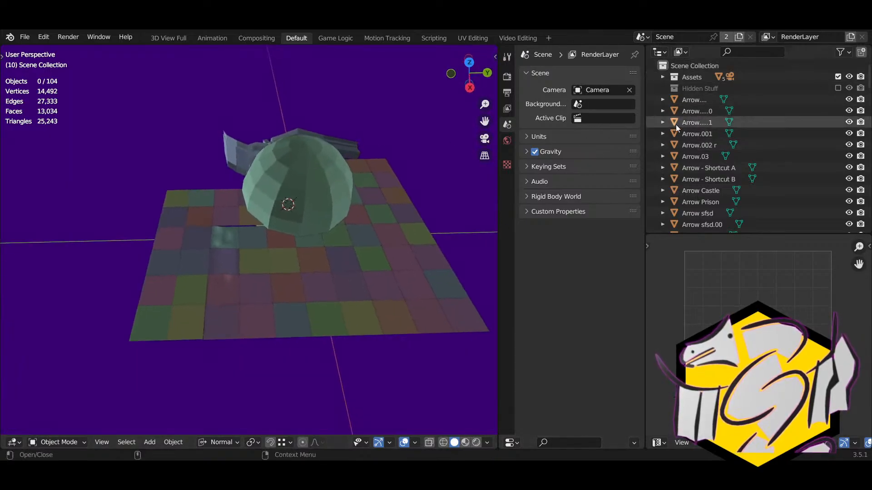
left_click(663, 77)
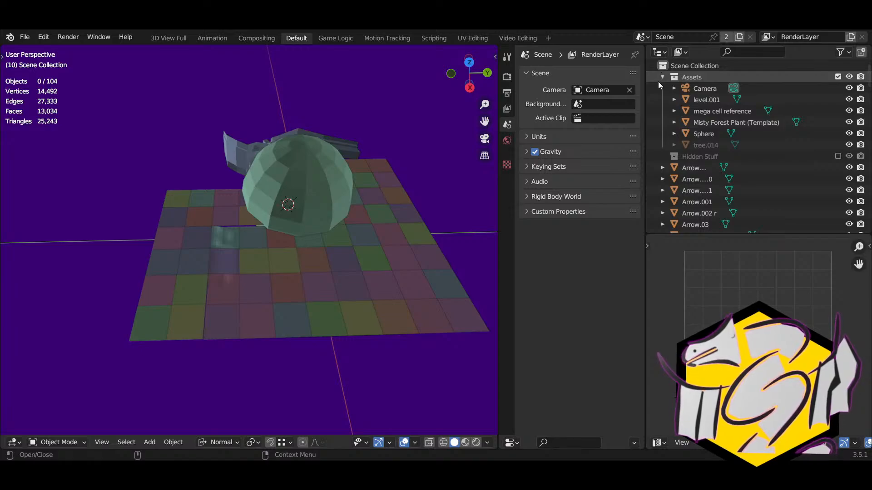
left_click(663, 77)
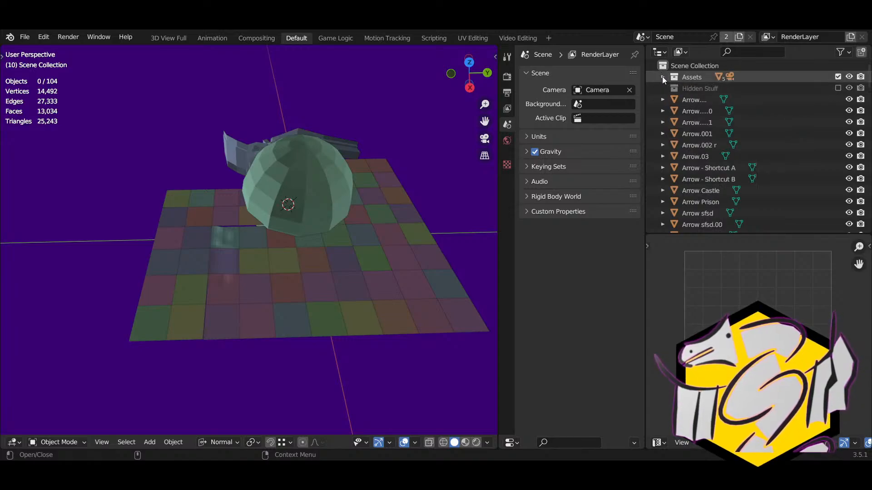
right_click(685, 65)
left_click(683, 68)
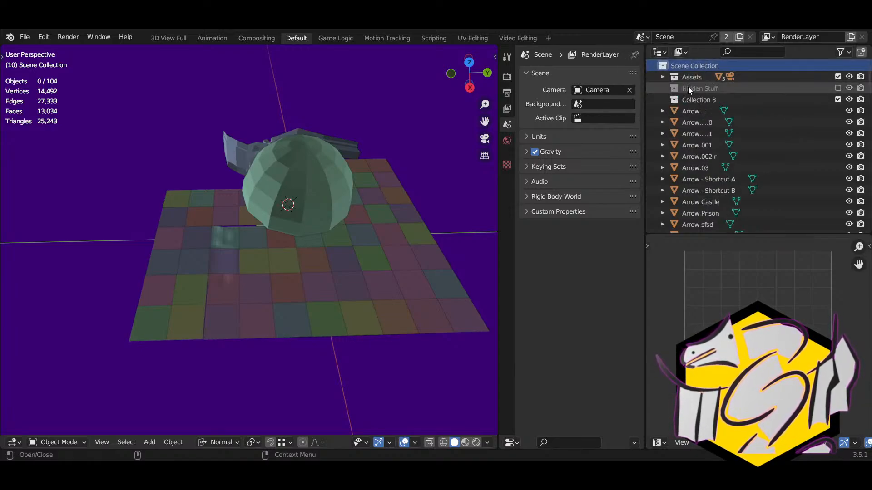
double_click(687, 98)
type("Model")
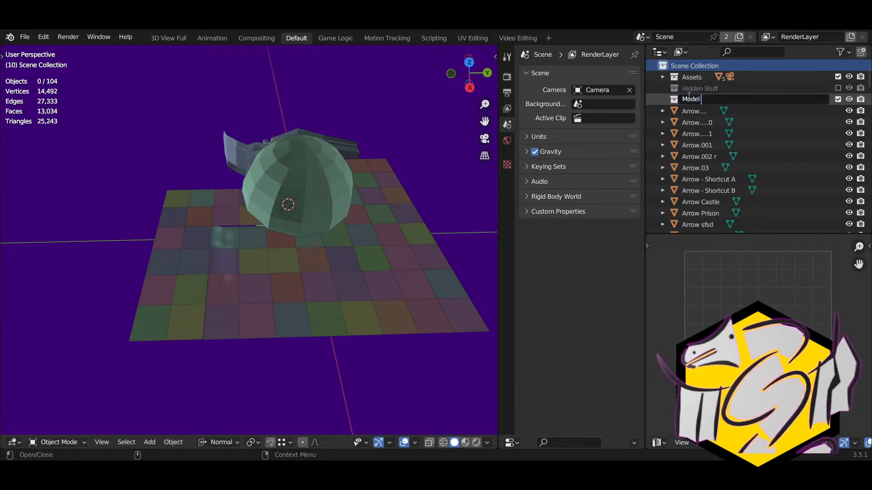
type(" Tools")
key("Return")
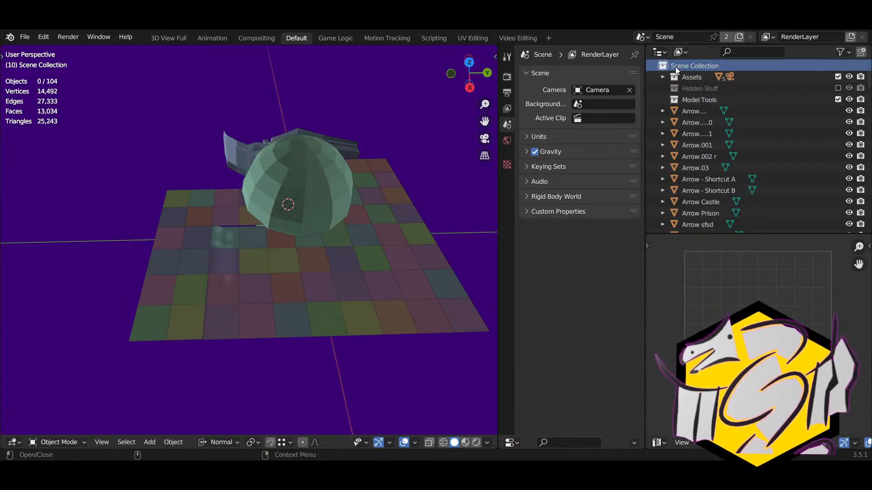
Step: Add a second collection named 'Rig Tools'
right_click(675, 67)
left_click(679, 68)
double_click(699, 112)
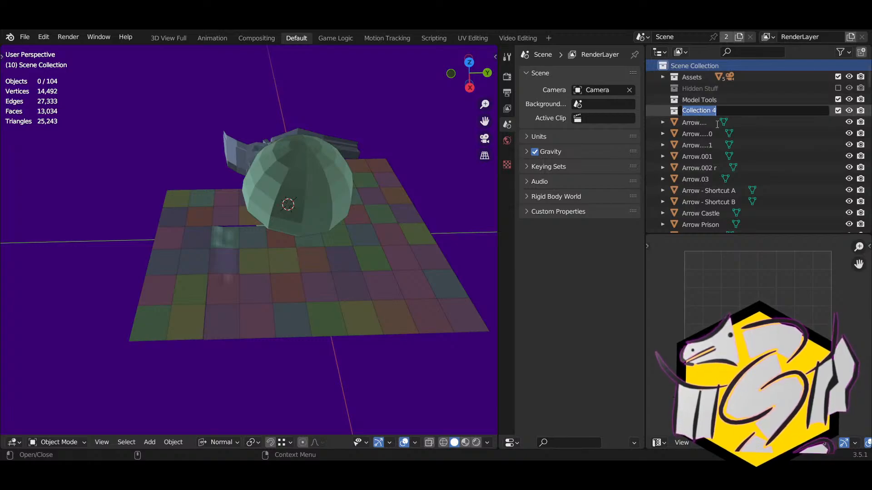
type("Rig Tools")
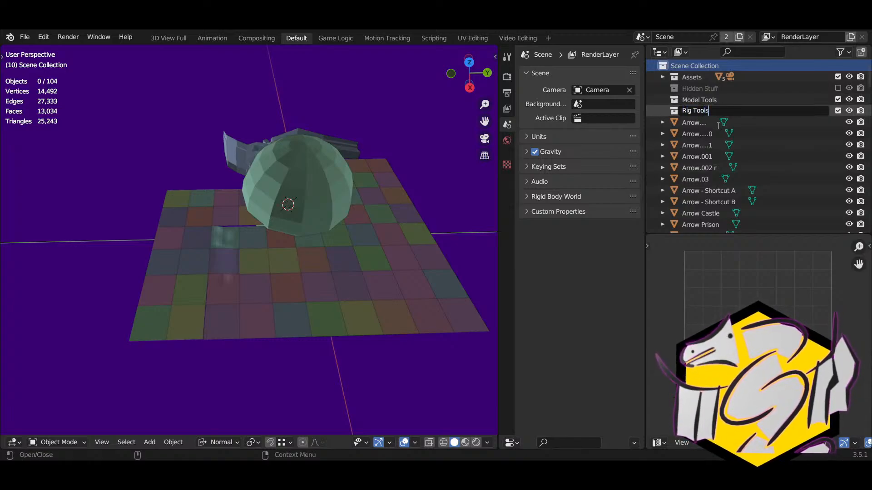
key("Return")
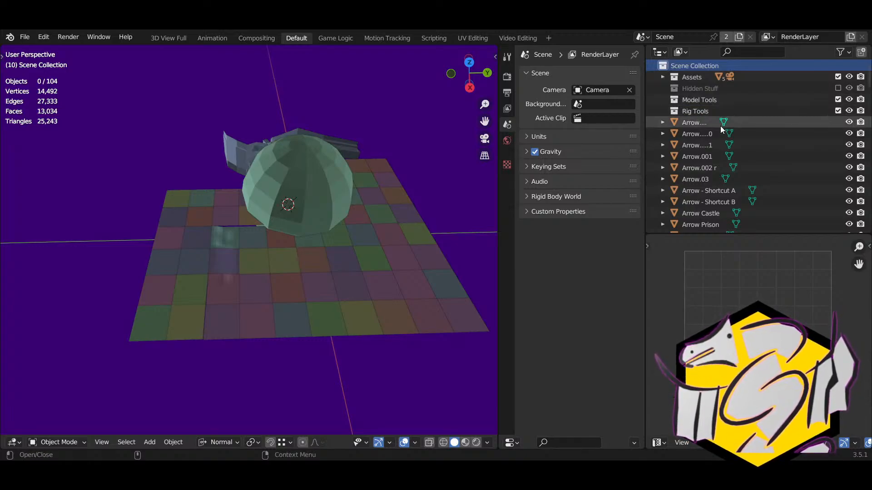
Step: Add a third collection named 'Scene Tools'
right_click(688, 71)
left_click(690, 70)
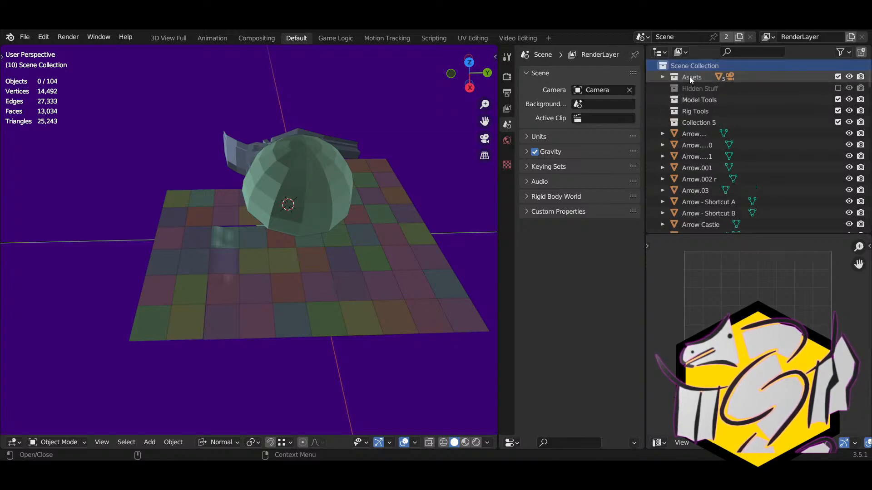
double_click(698, 122)
type("S")
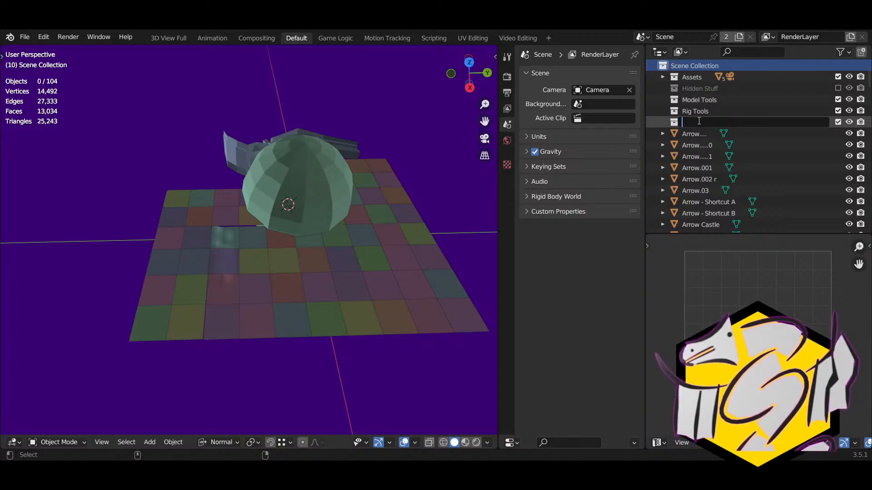
type("cene Tool")
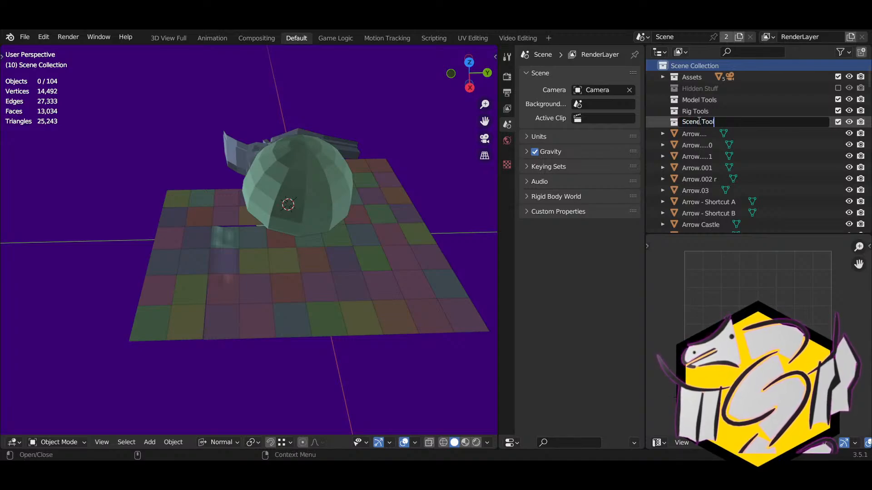
type("s")
key("Return")
scroll(698, 136, "down", 1)
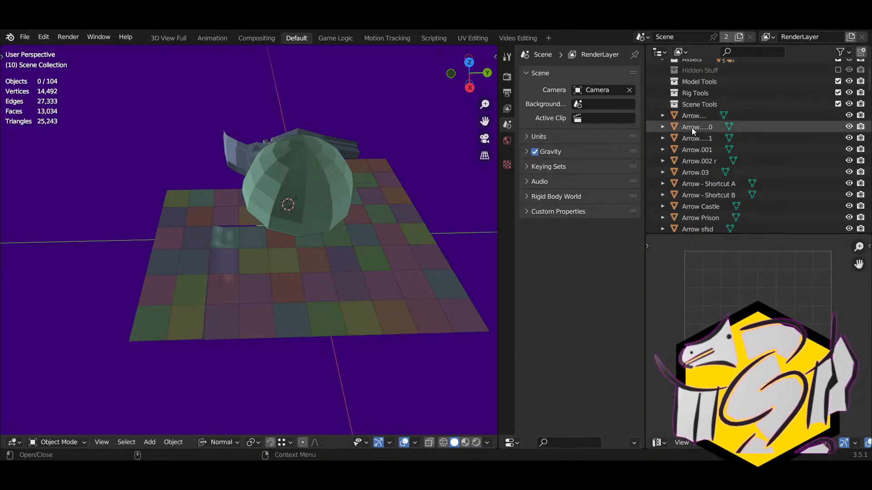
Step: Move the arrows, cylinders and both Darkness Spheres into the Scene Tools collection
left_click_drag(693, 115, 699, 222)
scroll(699, 187, "down", 1)
scroll(701, 222, "down", 3)
scroll(699, 186, "down", 1)
scroll(698, 218, "down", 8)
left_click(697, 130, "ctrl")
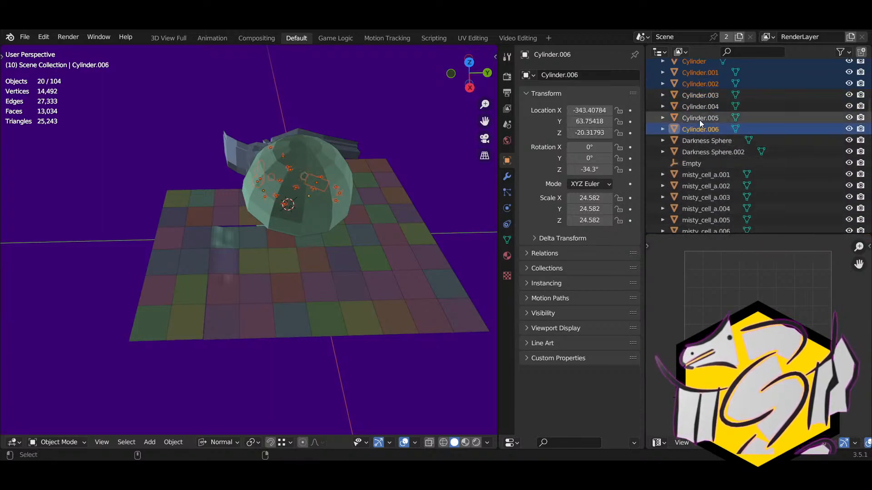
left_click_drag(699, 120, 698, 94)
left_click(696, 152, "ctrl")
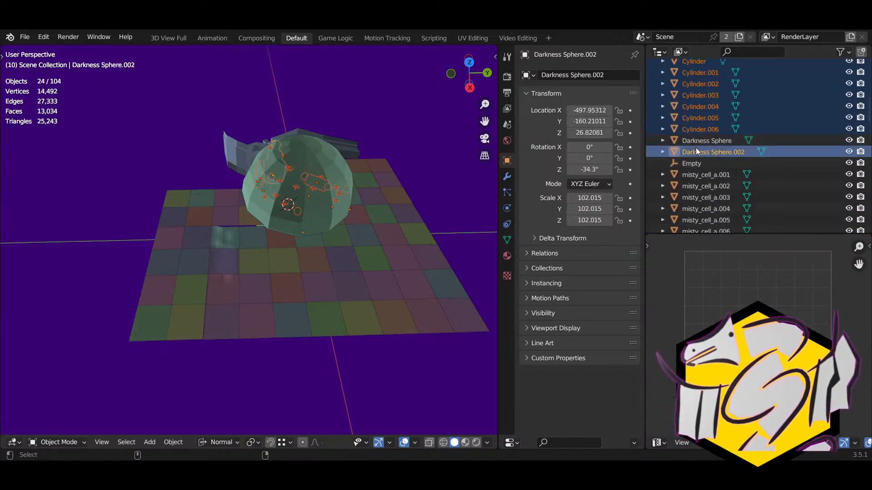
left_click(696, 139, "ctrl")
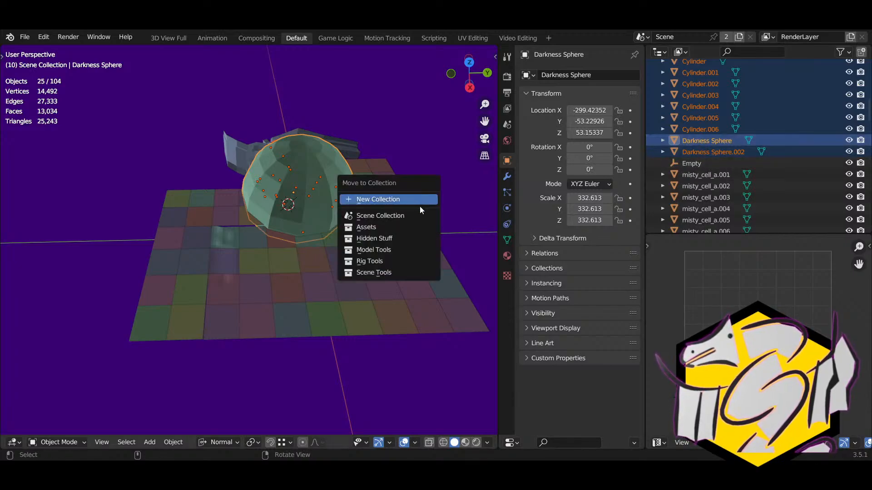
left_click(388, 268)
Step: Delete the Empty object and collapse the Scene Tools collection
left_click(713, 174)
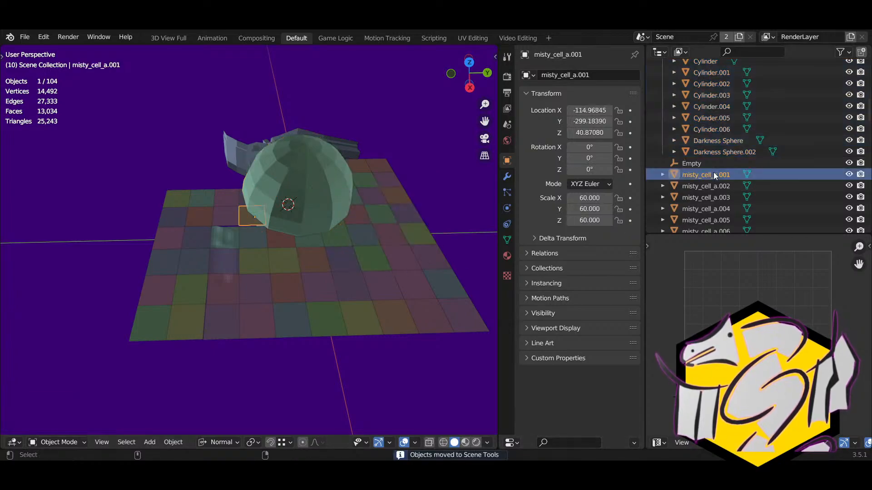
left_click(711, 186)
left_click(710, 198)
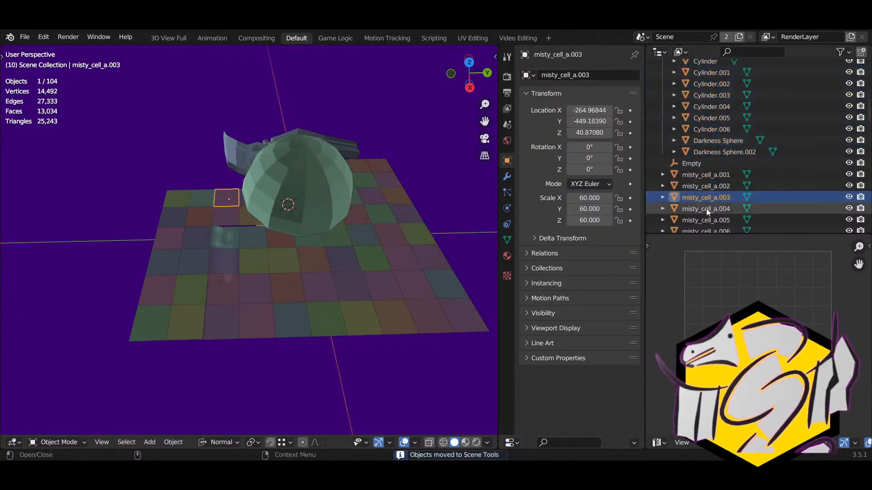
left_click(692, 164)
key("KP_Decimal")
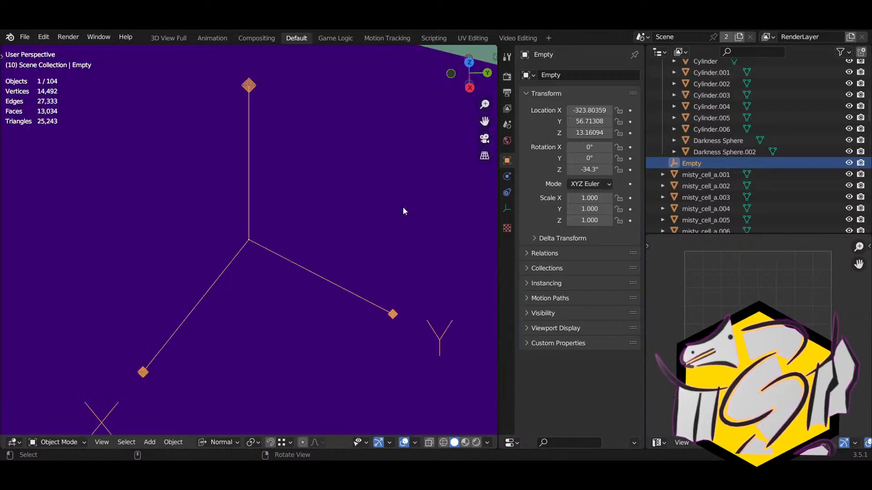
scroll(308, 262, "down", 10)
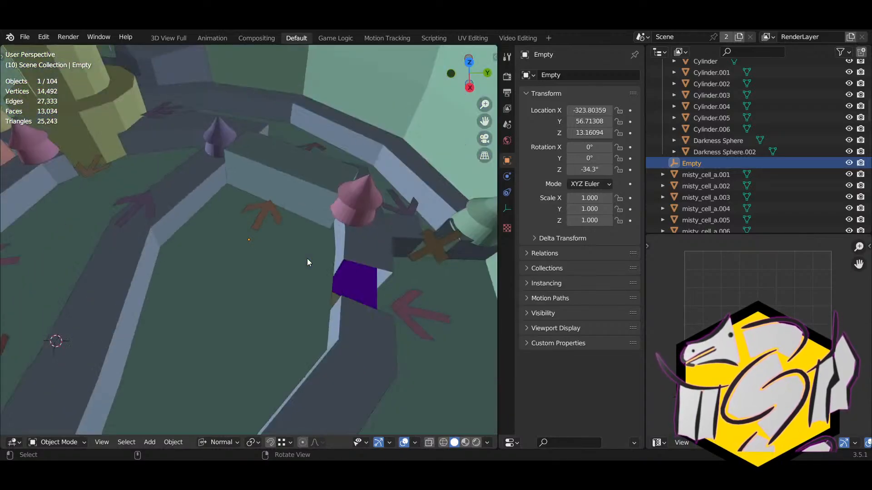
key("Delete")
scroll(307, 262, "down", 3)
scroll(731, 121, "up", 15)
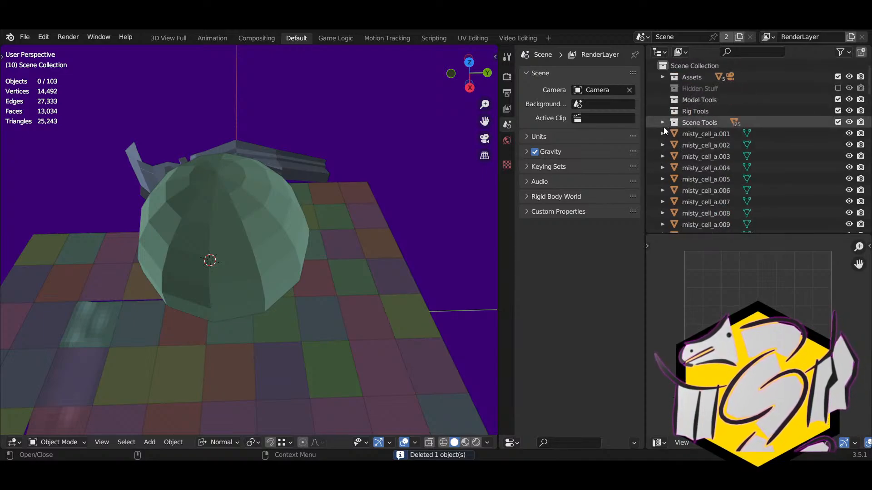
left_click(664, 122)
Step: Add a new top-level collection named 'Assets'
right_click(667, 63)
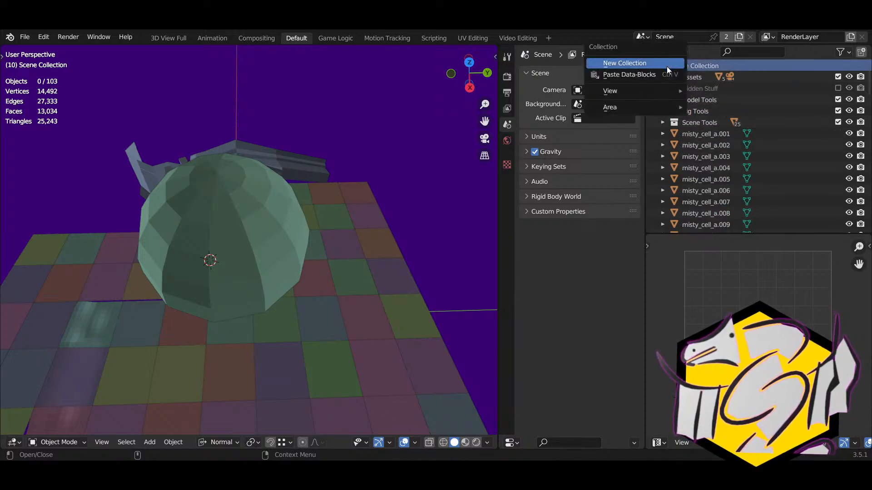
left_click(666, 64)
double_click(701, 133)
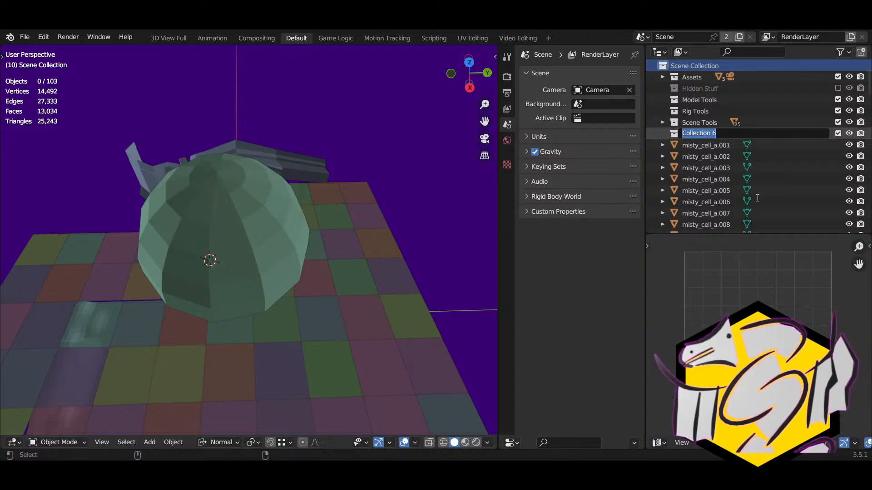
type("Asset")
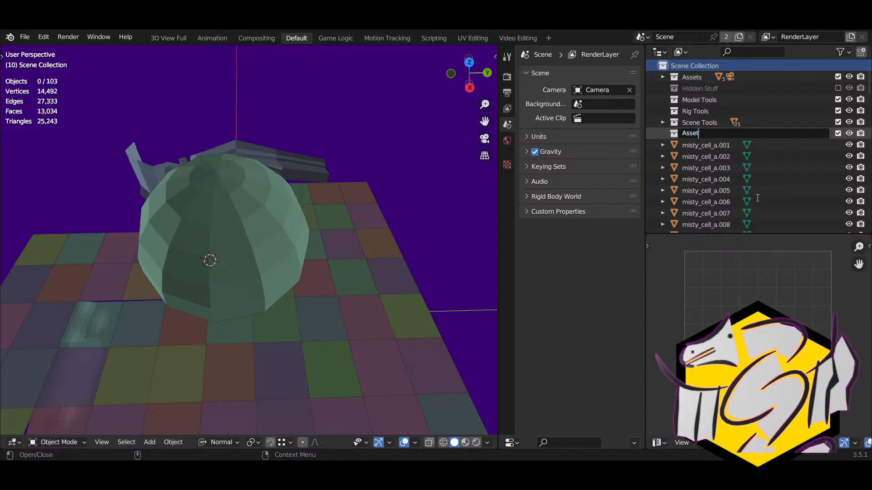
type("s")
key("Return")
Step: Add child collections Plains, Hills and Valleys inside Assets
right_click(695, 132)
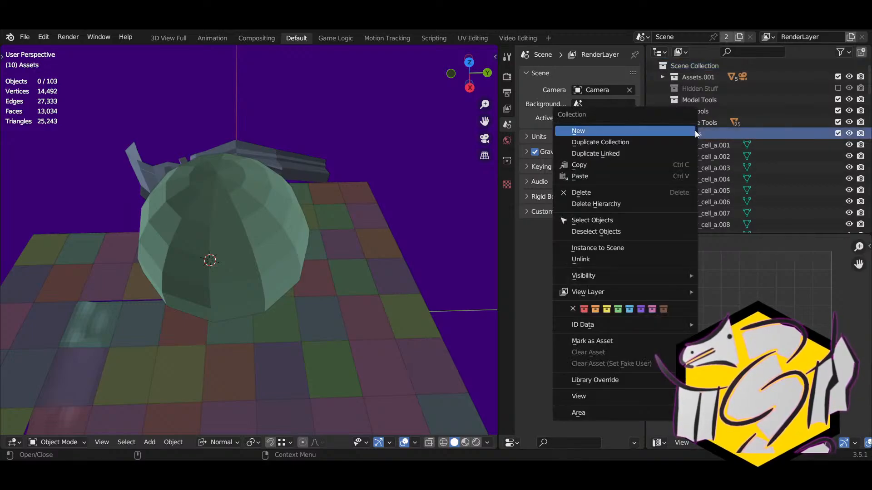
left_click(692, 133)
double_click(700, 146)
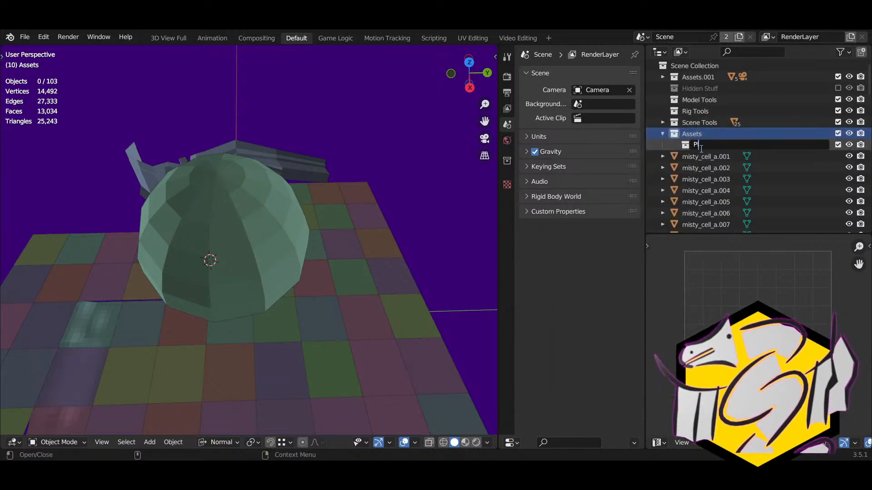
key("Return")
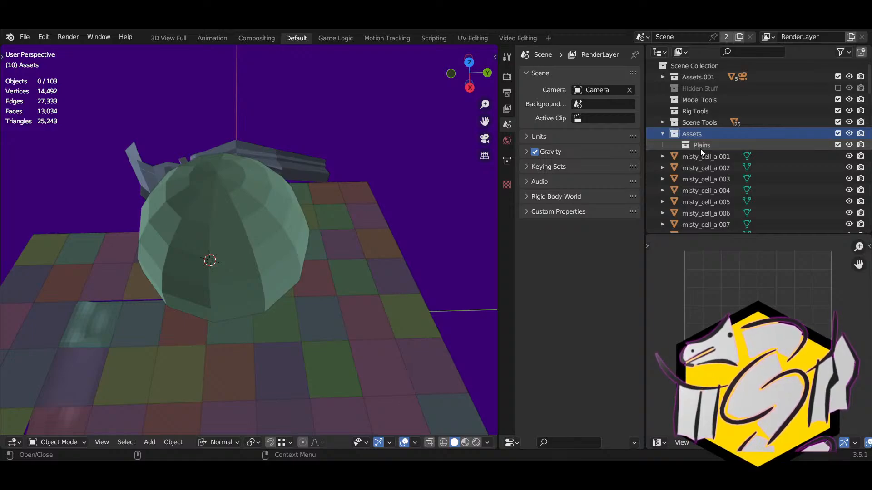
right_click(689, 134)
left_click(693, 134)
double_click(699, 157)
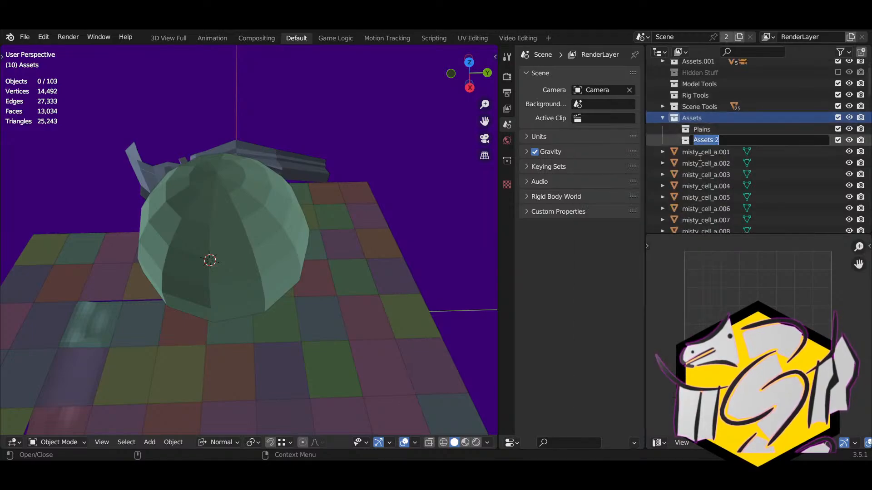
type("Hills")
key("Return")
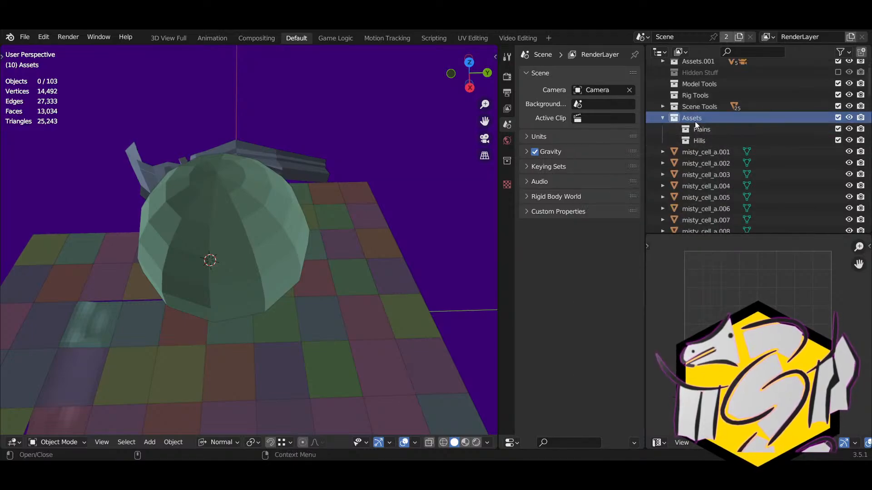
right_click(695, 121)
left_click(693, 121)
double_click(707, 151)
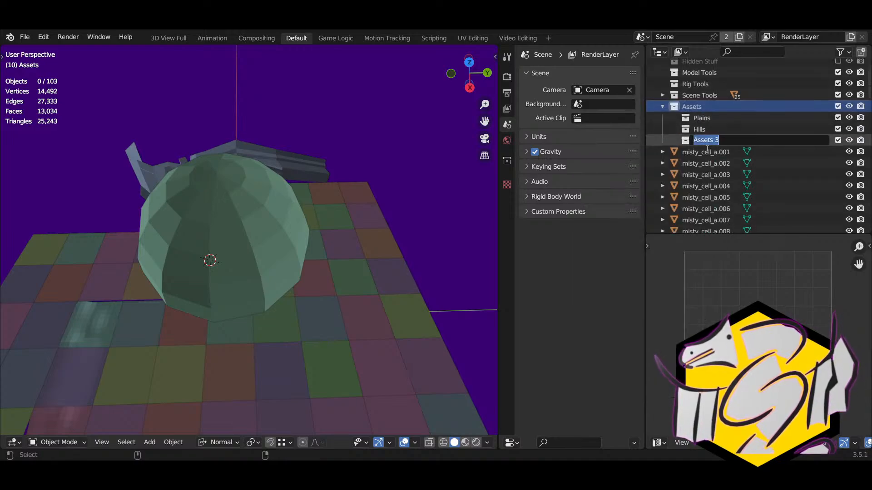
type("Valleys")
key("Return")
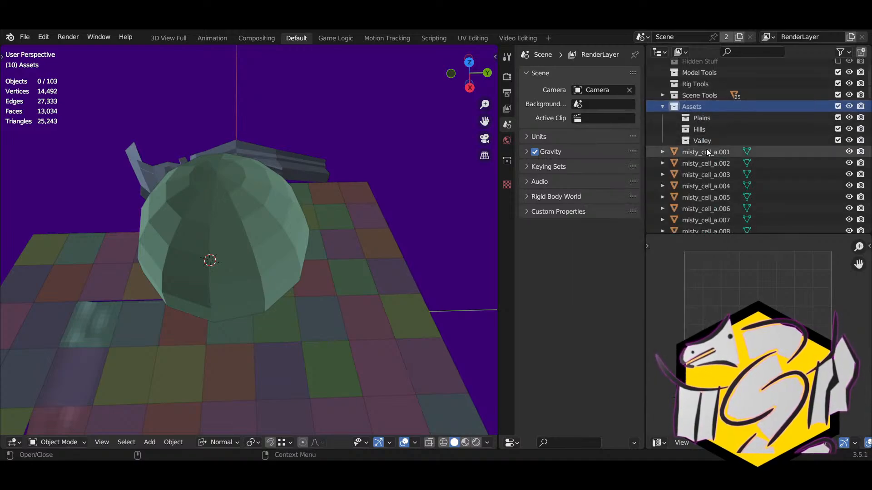
Step: Add two more child collections under Assets named Mountain and Forest
right_click(680, 115)
left_click(680, 115)
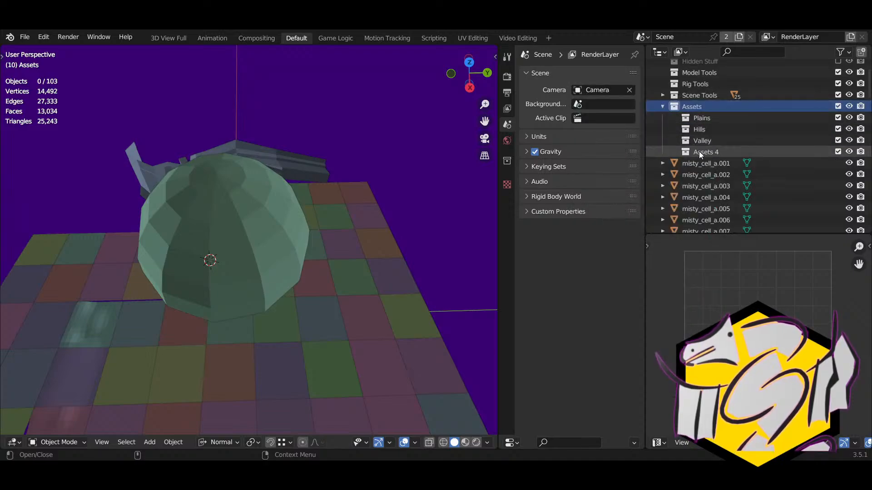
double_click(699, 151)
type("Mountain")
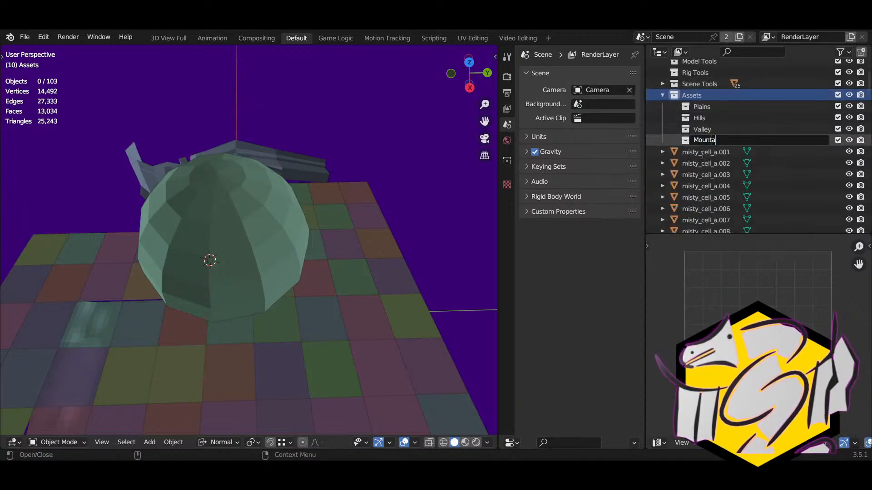
key("Return")
right_click(696, 94)
left_click(695, 93)
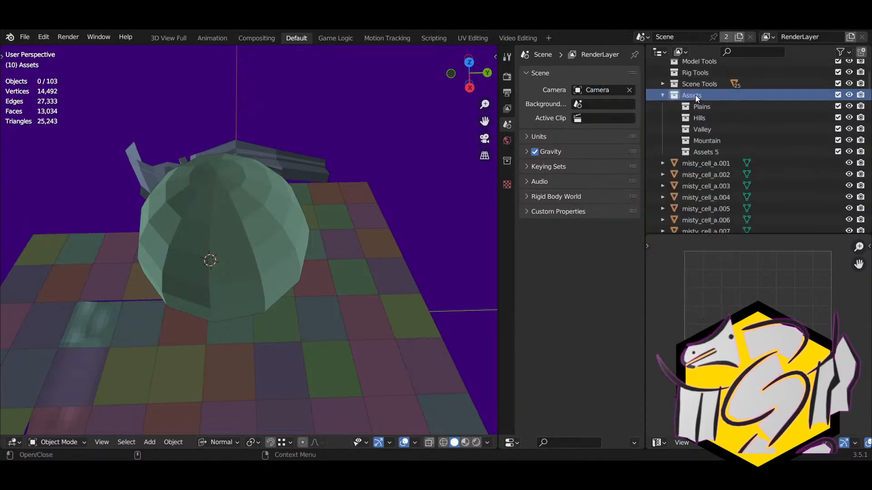
double_click(704, 155)
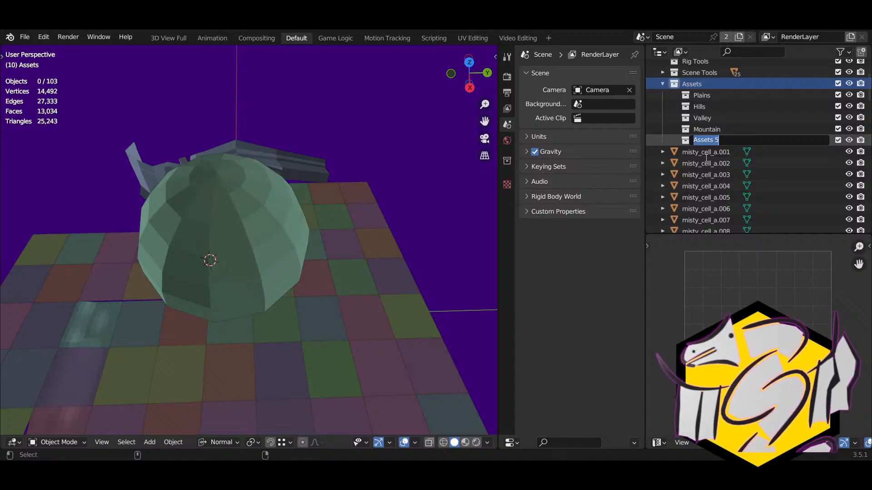
type("Forest")
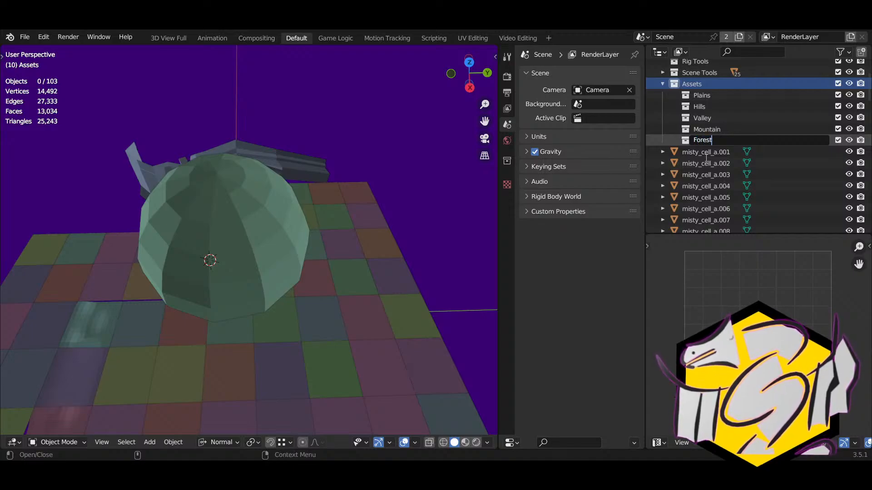
key("Return")
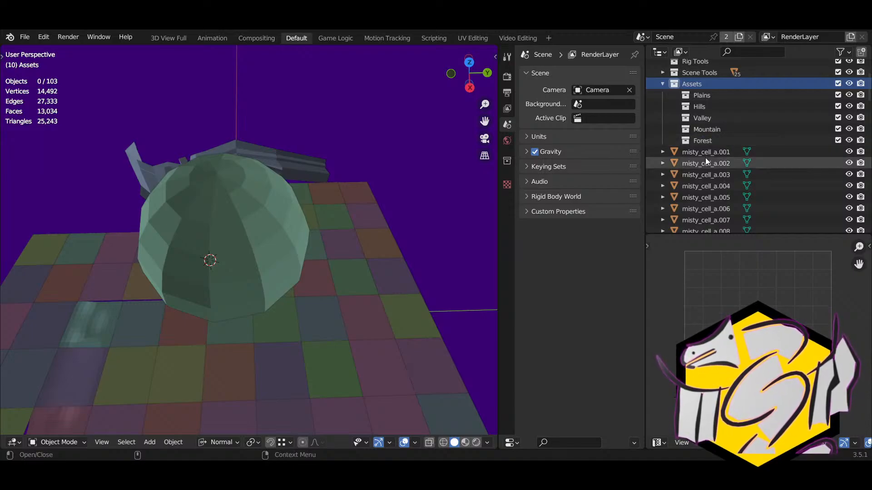
Step: Give Forest, Mountain, Valley, Hills and Plains a violet colour tag
right_click(689, 142)
left_click(676, 315)
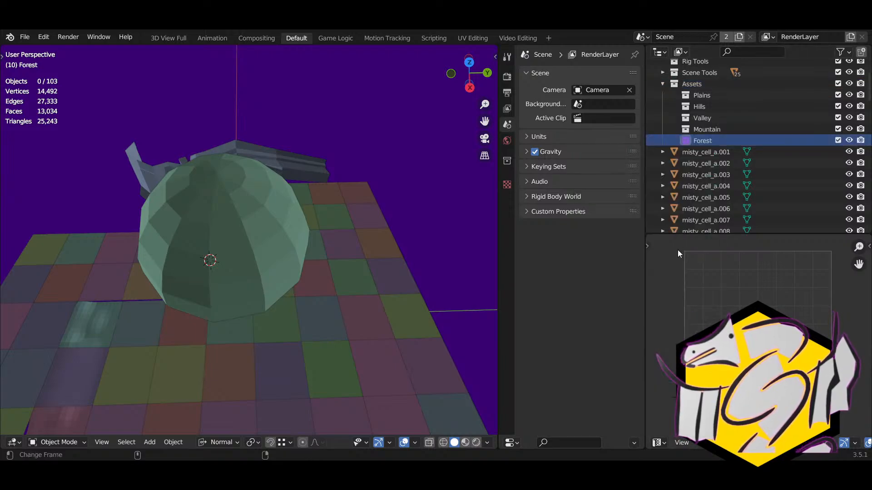
right_click(688, 130)
left_click(745, 238)
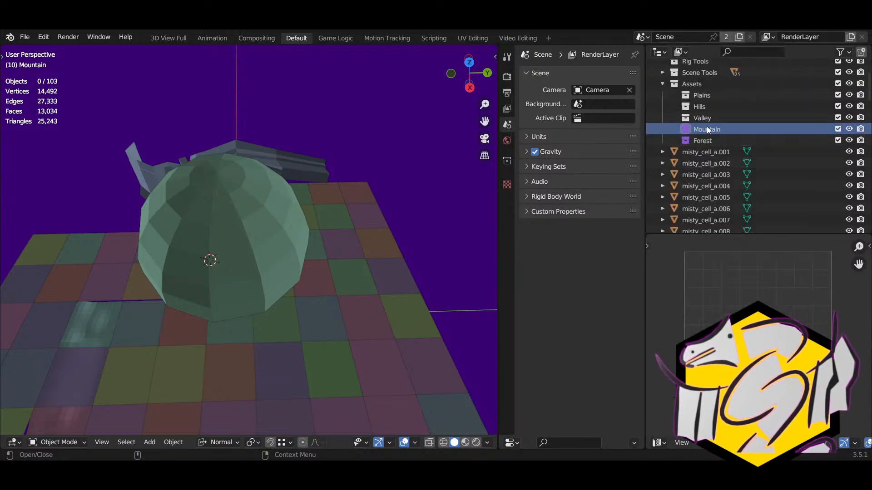
right_click(689, 119)
left_click(683, 106)
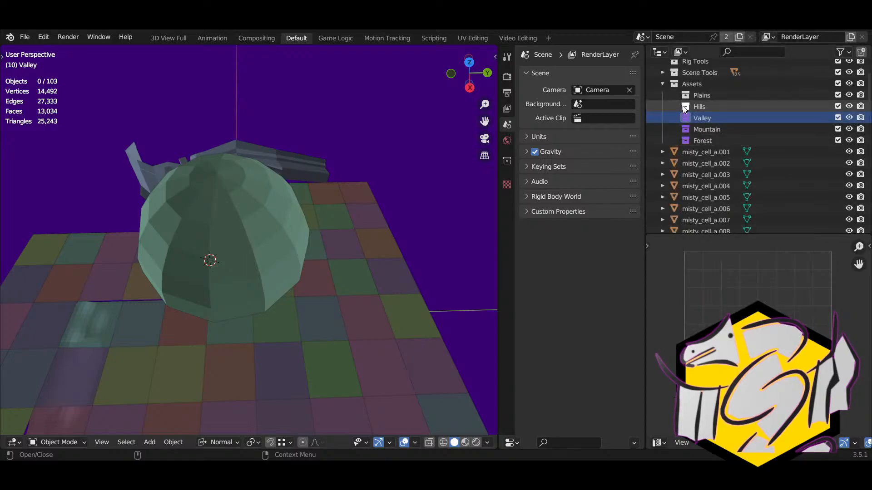
right_click(682, 106)
key("Escape")
left_click(690, 95)
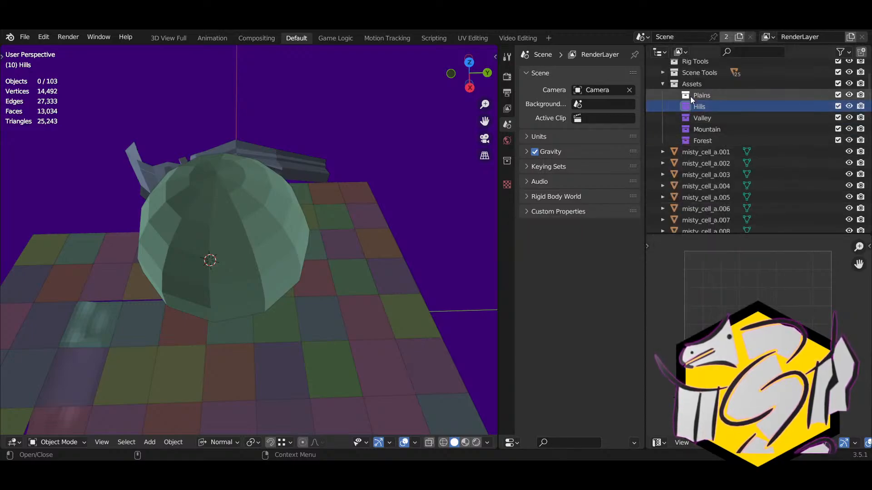
right_click(690, 96)
left_click(747, 238)
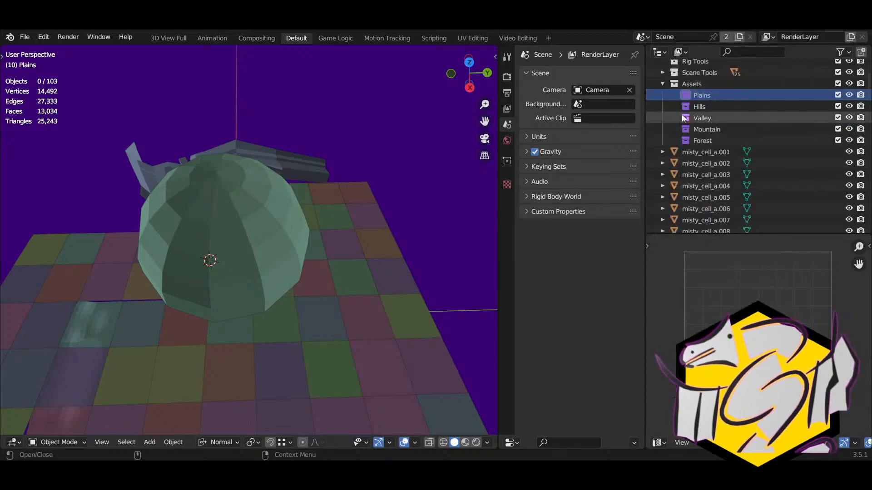
Step: Collapse the Assets collection in the Outliner
left_click(663, 83)
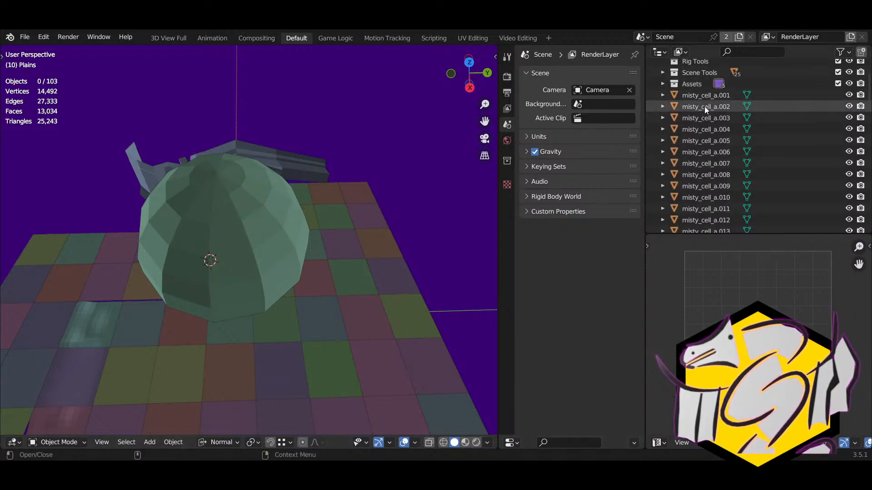
scroll(721, 134, "down", 15)
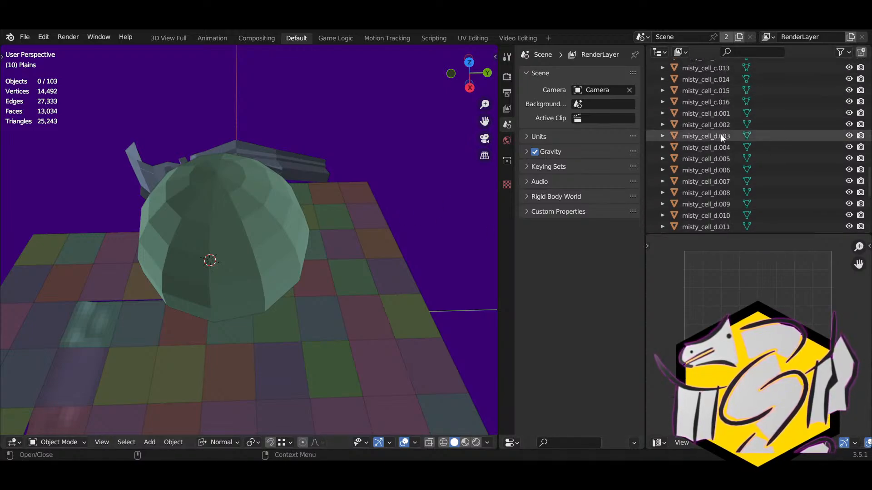
scroll(821, 130, "up", 15)
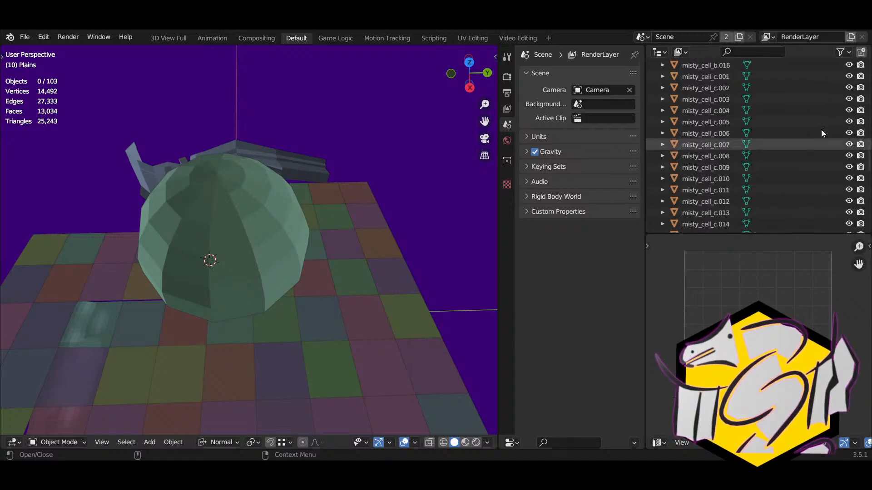
scroll(821, 130, "up", 8)
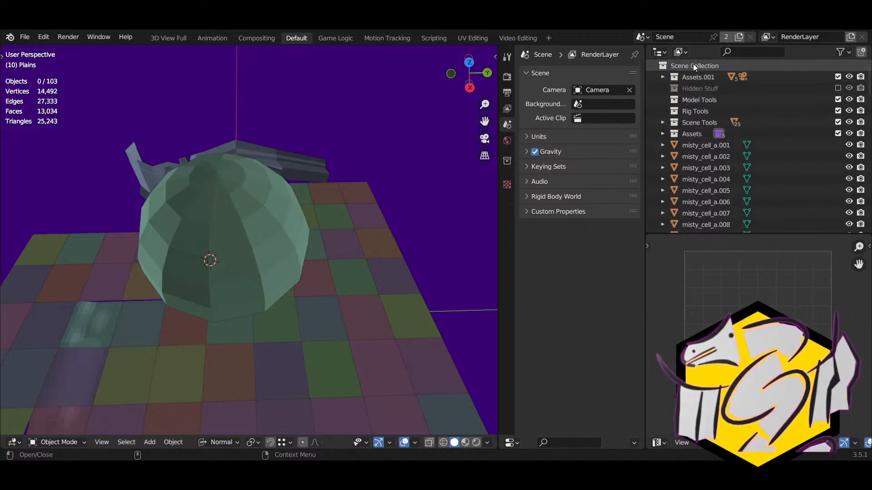
right_click(692, 63)
Step: Create a new top-level collection named WIP
left_click(683, 68)
double_click(686, 144)
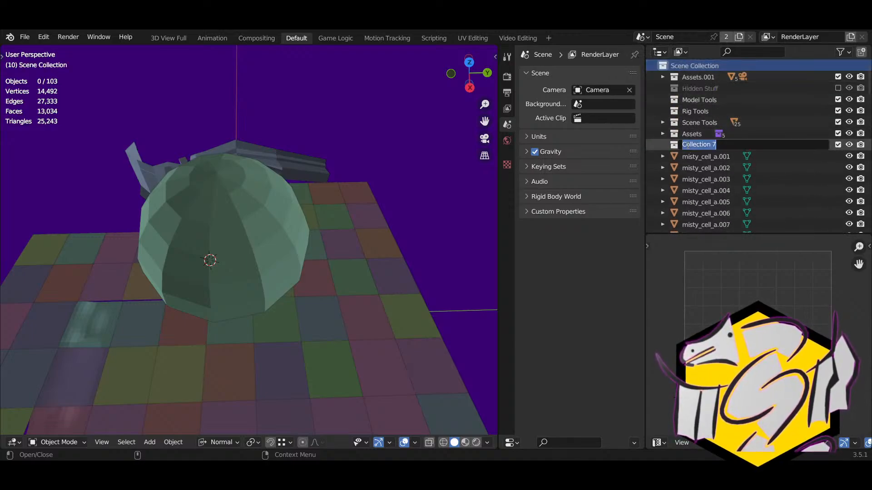
type("WIP")
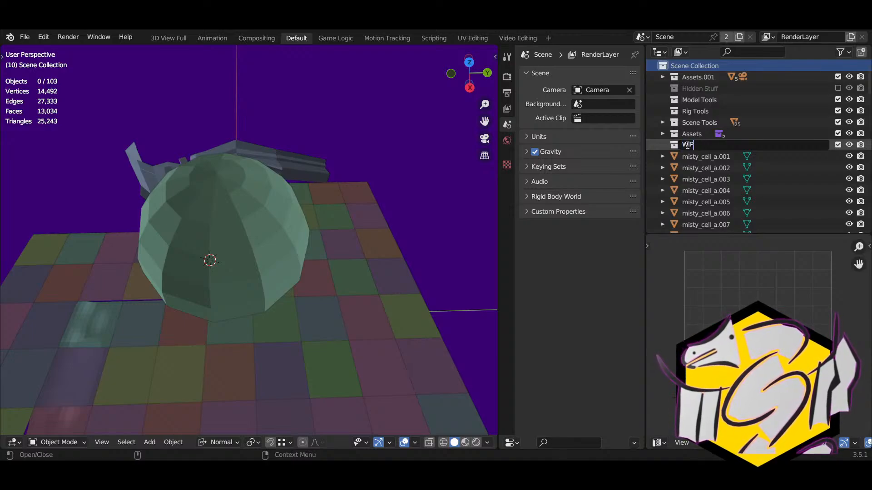
key("Return")
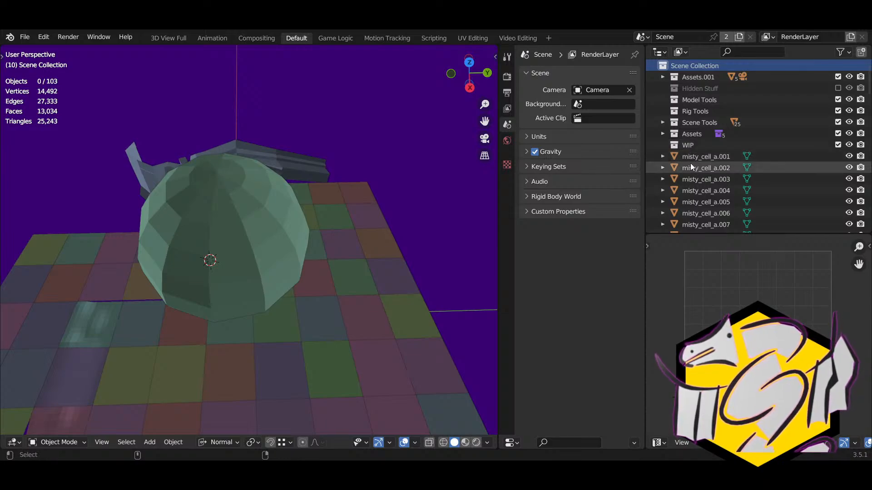
Step: Select misty_cell_a.001, a.002 and many floor cells, and move them into WIP
left_click(690, 164)
left_click(687, 159, "ctrl")
scroll(692, 163, "down", 2)
scroll(280, 286, "down", 3)
middle_click_drag(275, 309, 302, 283, "shift")
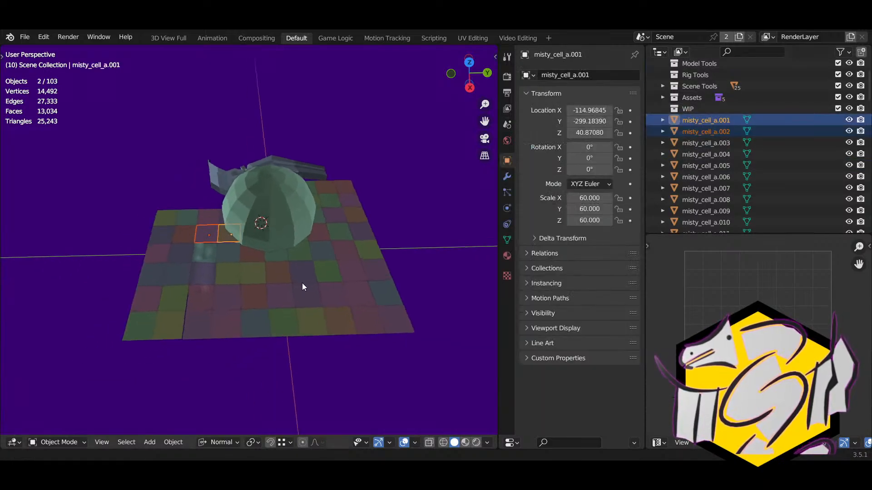
key("c")
mouse_move(416, 308)
left_mouse_down()
mouse_move(288, 308)
mouse_move(185, 282)
mouse_move(208, 254)
mouse_move(230, 279)
mouse_move(375, 295)
mouse_move(378, 200)
left_mouse_up()
right_click(378, 199)
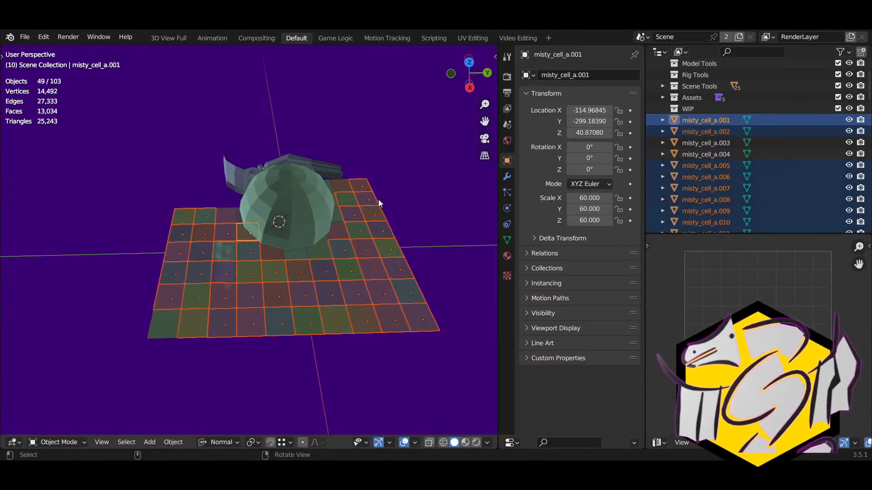
key("m")
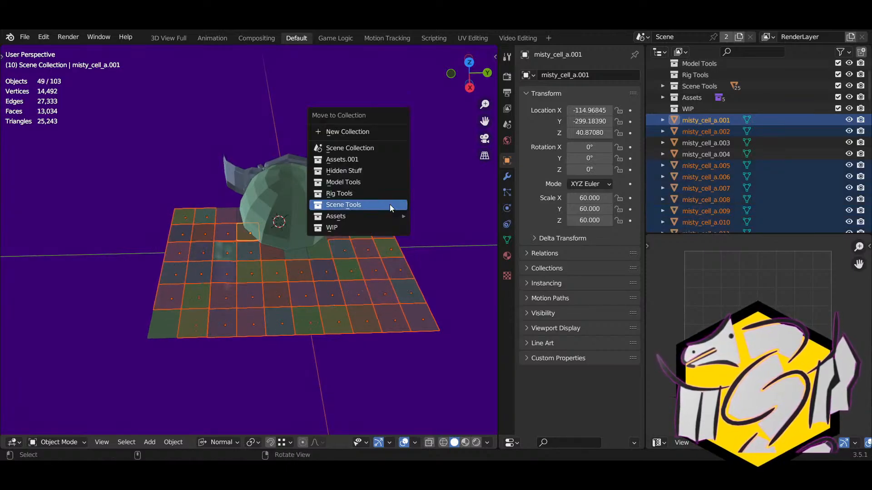
left_click(372, 230)
Step: Move misty_cell_a.003 and a.004 plus further cells through misty_cell_d.004 into WIP
left_click(662, 109)
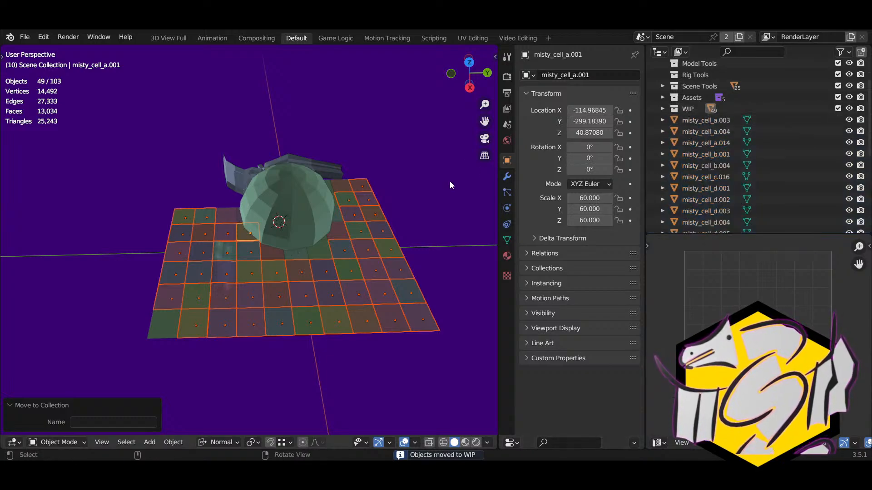
left_click(423, 192)
left_click(715, 121)
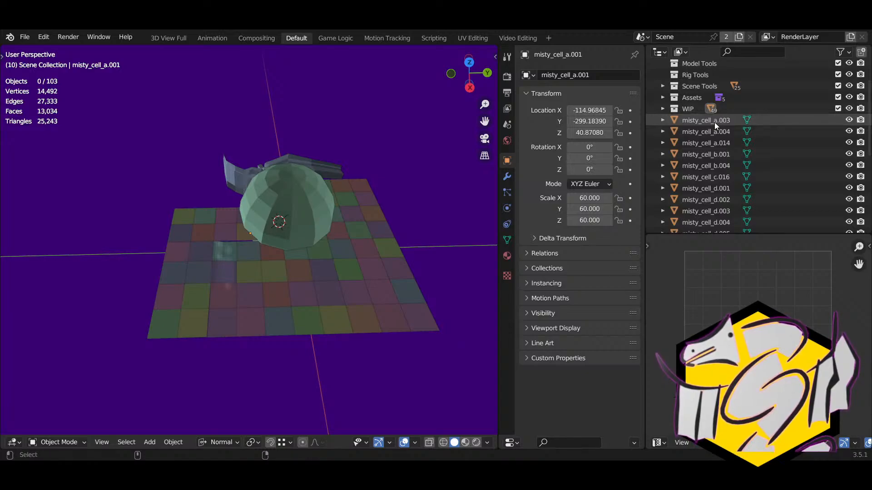
left_click(712, 132, "ctrl")
left_click(709, 143, "ctrl")
left_click(708, 154, "ctrl")
left_click(708, 166, "ctrl")
left_click(708, 177, "ctrl")
left_click(707, 200, "ctrl")
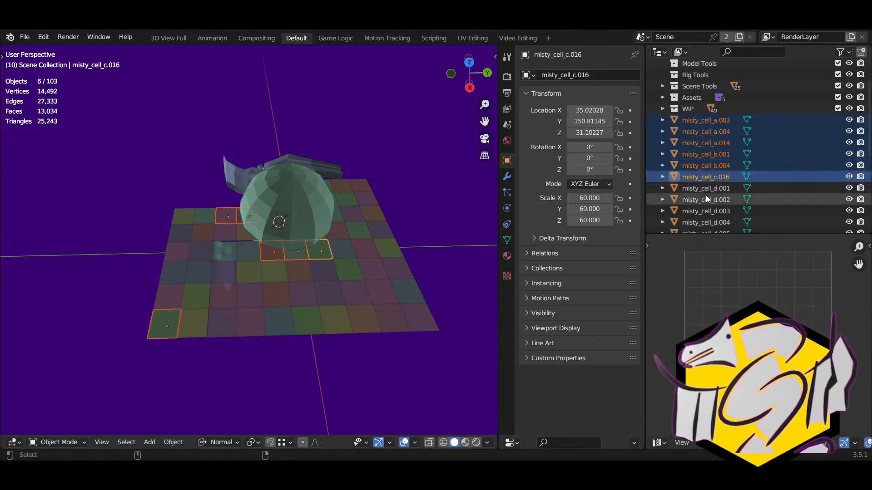
left_click(707, 211, "ctrl")
left_click(706, 222, "ctrl")
left_click(710, 187, "ctrl")
key("m")
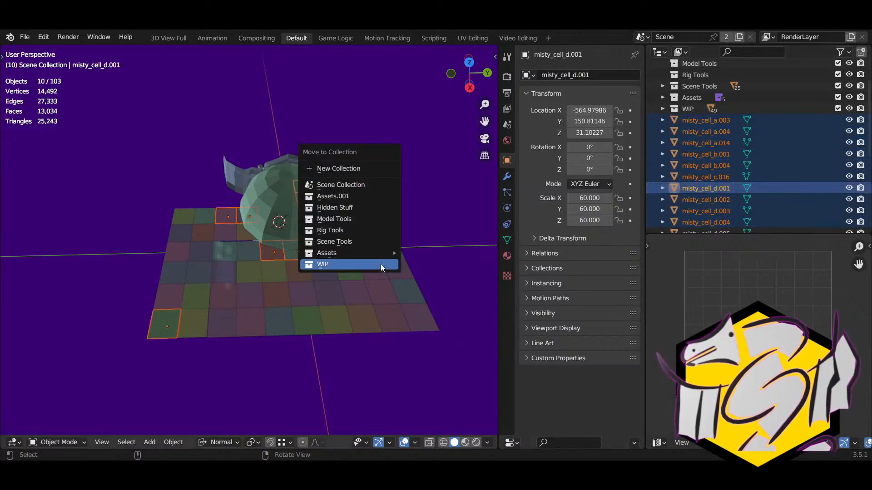
left_click(381, 263)
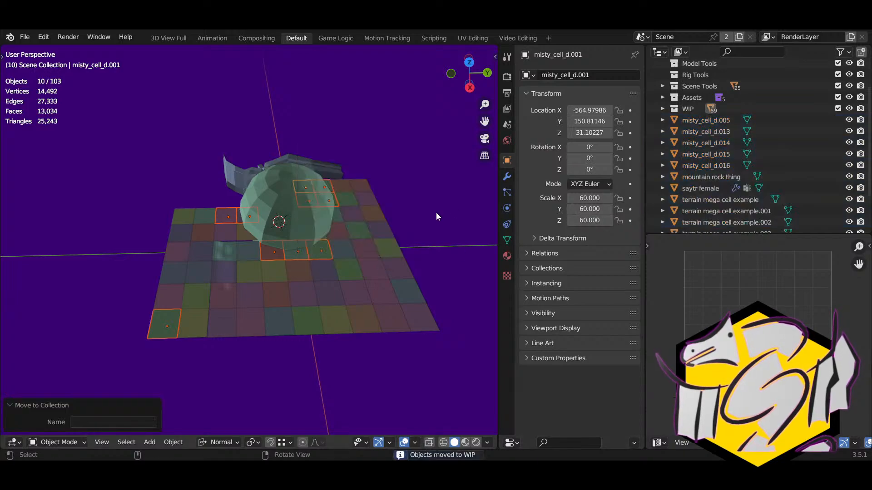
Step: Move the d cells from misty_cell_d.005 to misty_cell_d.016 into WIP
left_click(728, 119)
left_click(707, 131, "ctrl")
left_click(708, 142, "ctrl")
left_click(709, 154, "ctrl")
left_click(710, 164, "ctrl")
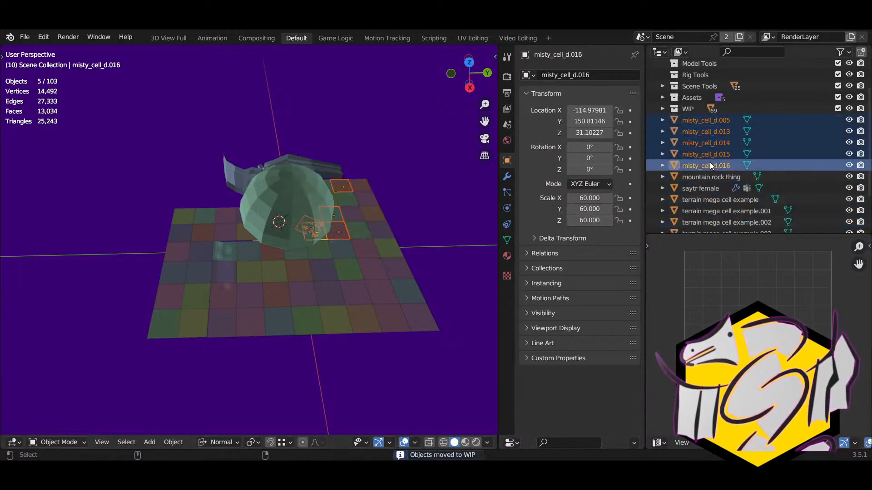
key("m")
left_click(448, 219)
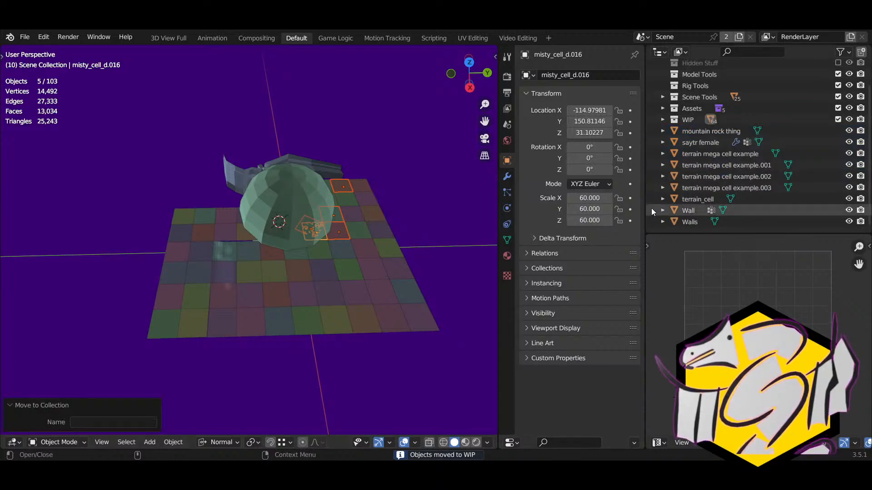
Step: Delete misty_cell_d.013 from the camera view, then select the mountain rock thing
key("KP_0")
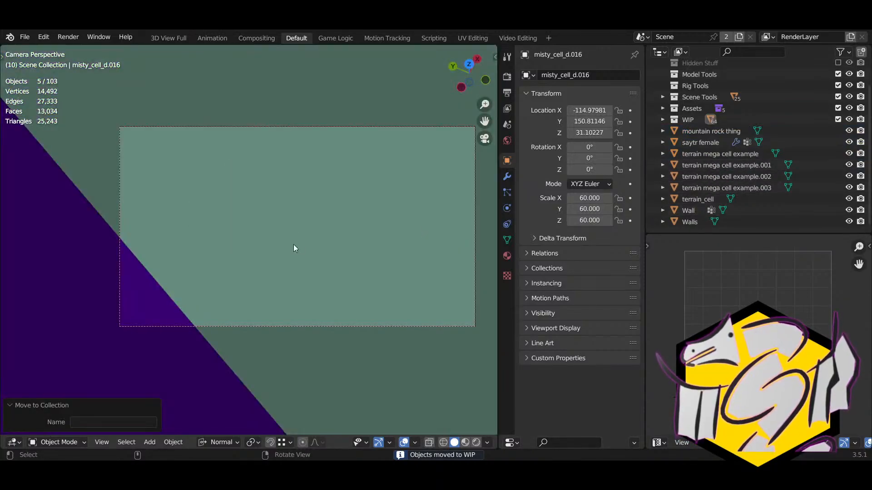
middle_click_drag(294, 244, 247, 317)
left_click(300, 279)
left_click(301, 279)
key("Delete")
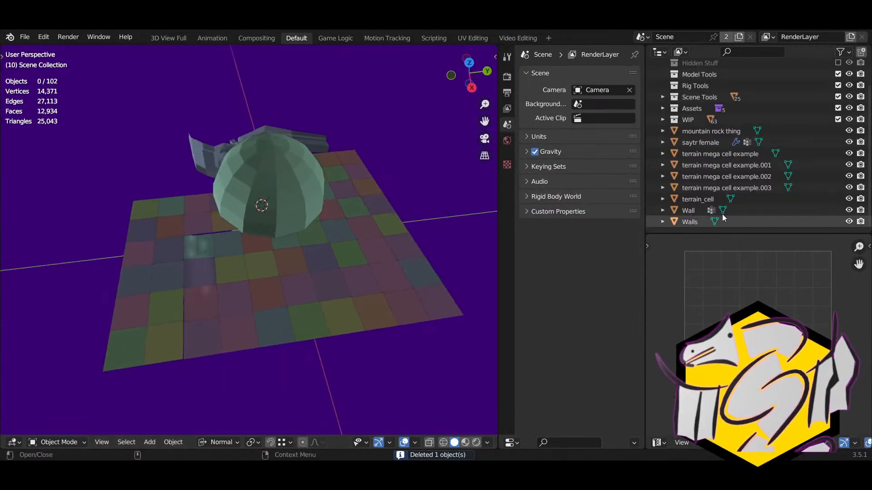
left_click(681, 130)
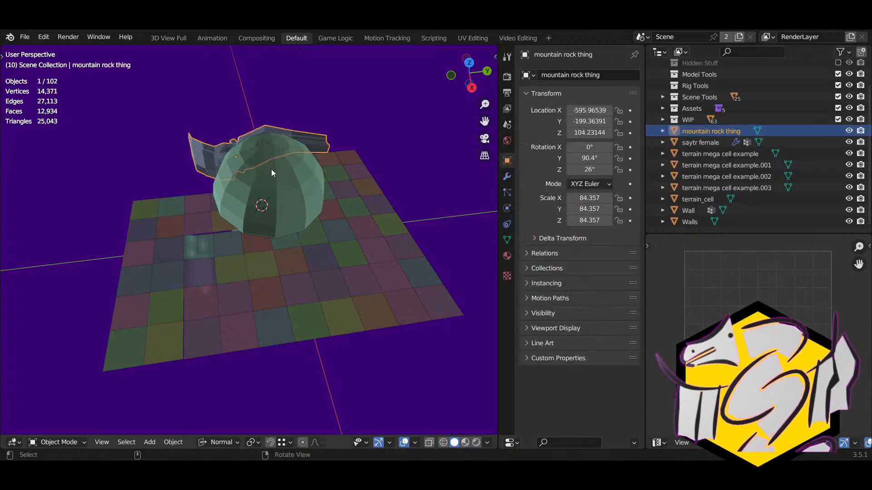
Step: Put the mountain rock thing into Scene Tools and move saytr female away from the terrain
key("m")
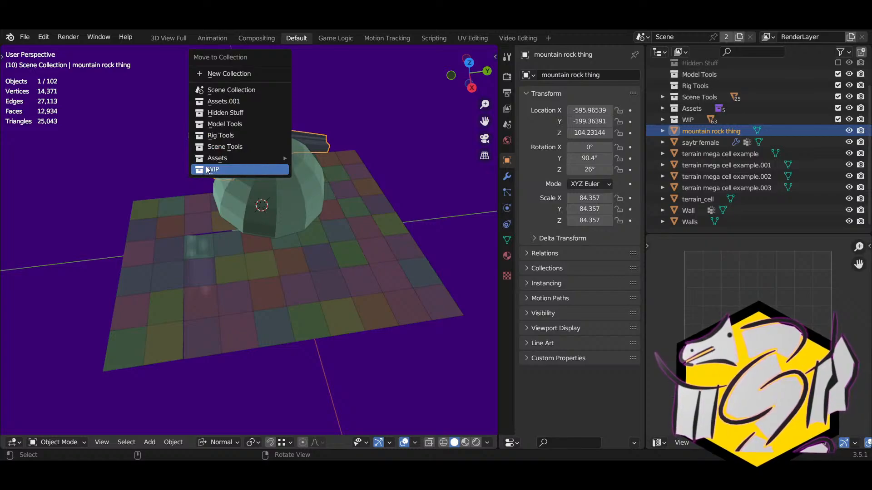
left_click(211, 147)
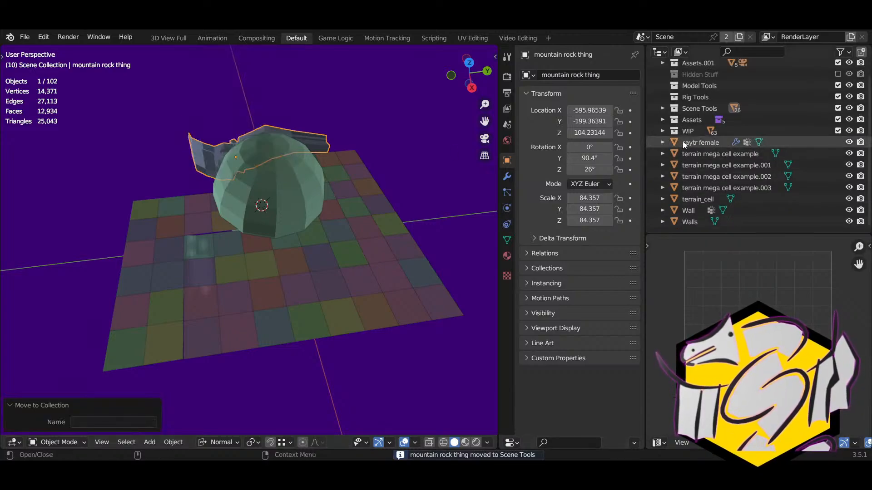
left_click(684, 142)
key("KP_Decimal")
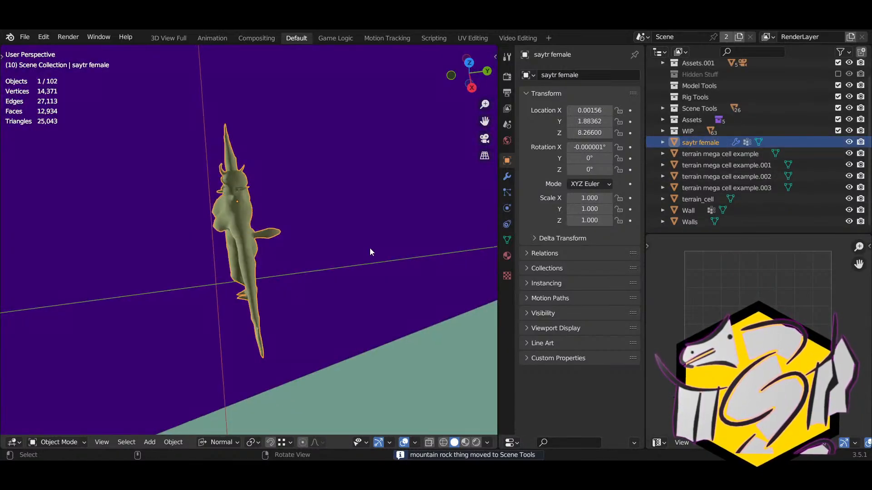
scroll(370, 247, "down", 20)
key("g")
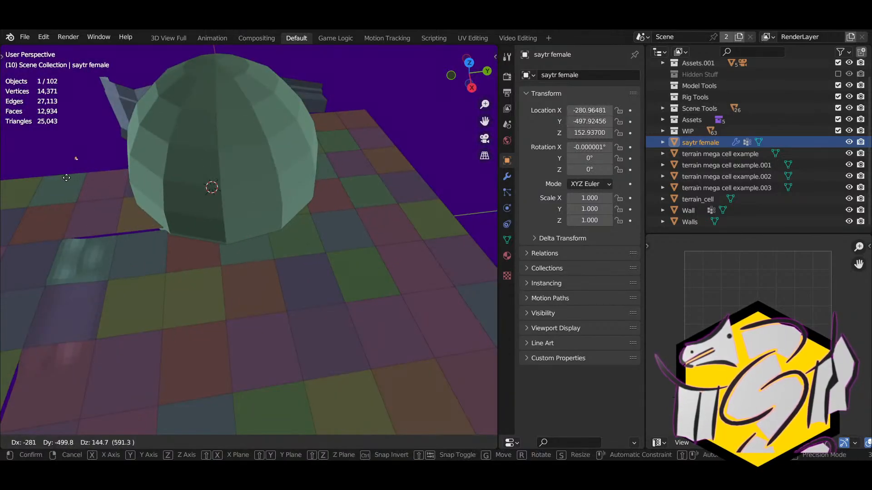
left_click(65, 176)
middle_click_drag(68, 176, 370, 218)
key("g")
left_click(218, 241)
scroll(278, 232, "down", 3)
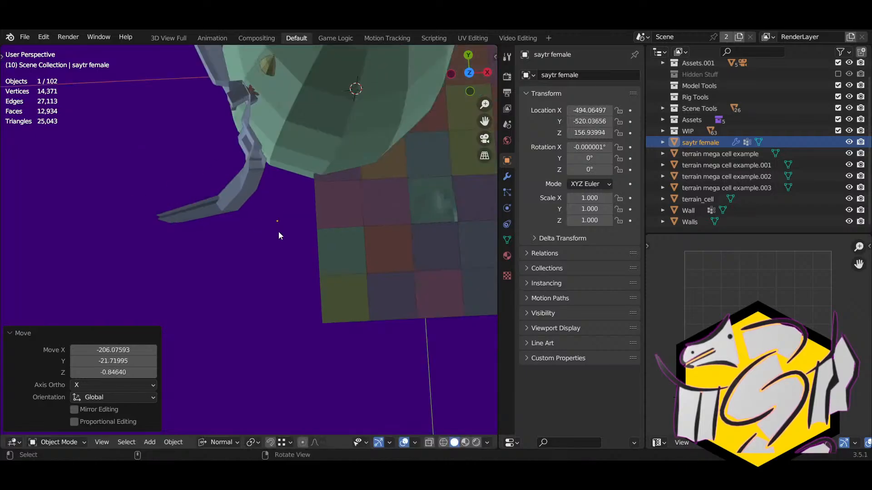
right_click_drag(279, 231, 317, 200)
left_click(147, 164)
scroll(173, 201, "down", 2)
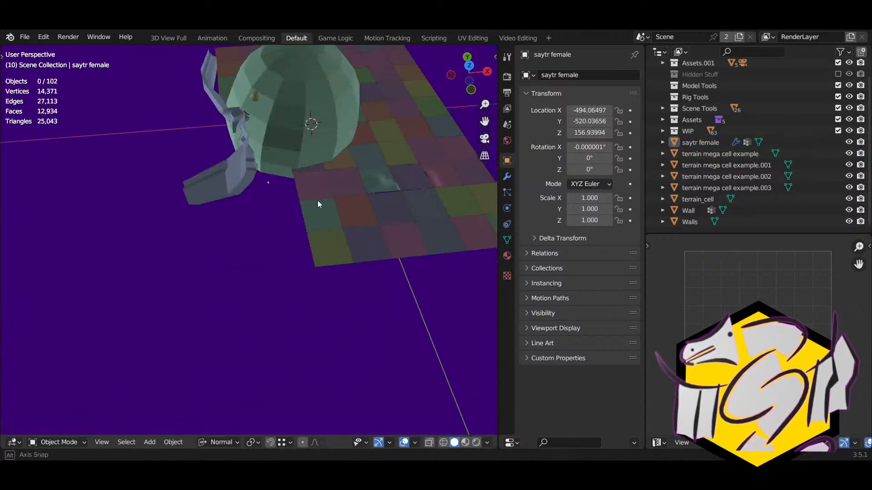
middle_click_drag(317, 200, 401, 214)
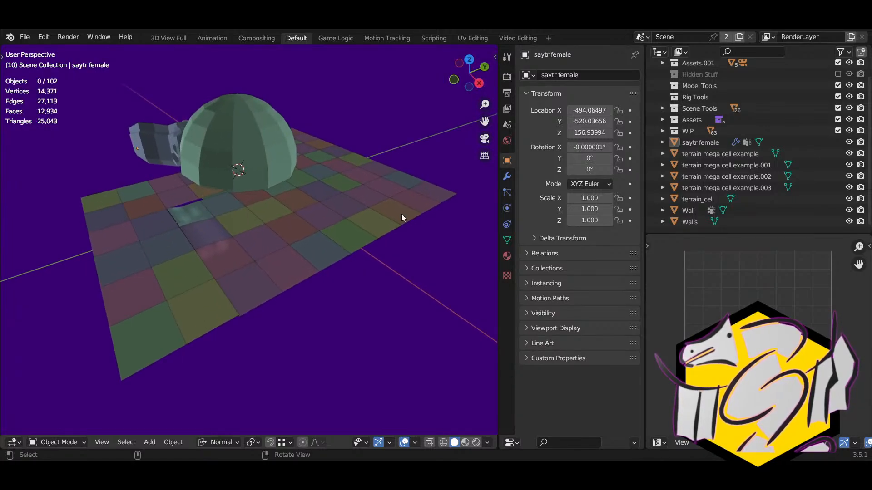
Step: Move the four terrain mega cell examples and terrain_cell into Model Tools
left_click(699, 154)
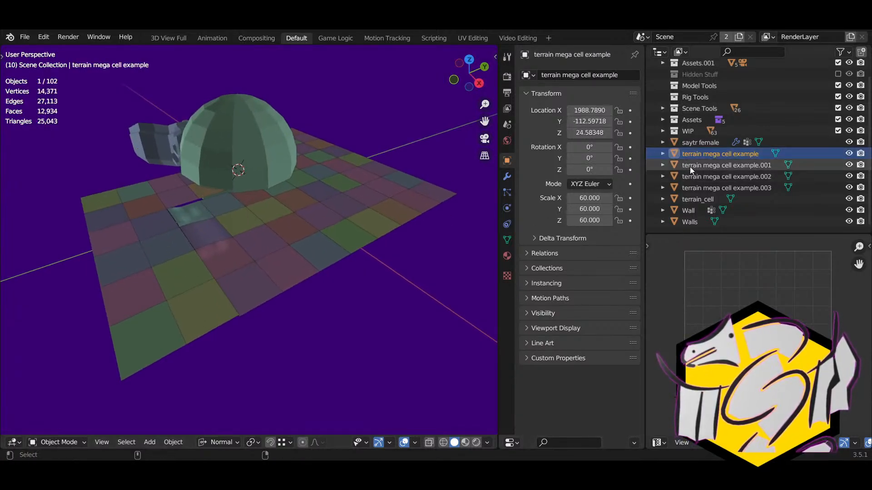
left_click(690, 167, "ctrl")
left_click(697, 177, "ctrl")
left_click(702, 186, "ctrl")
left_click(701, 200, "ctrl")
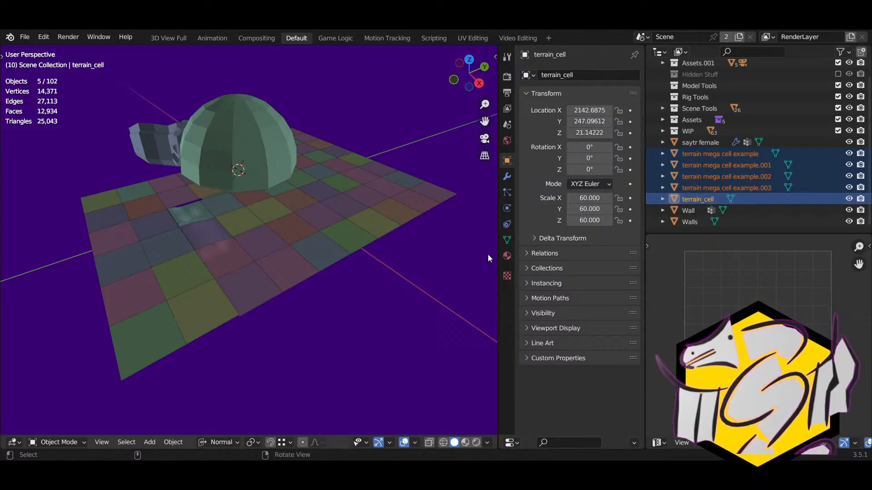
key("m")
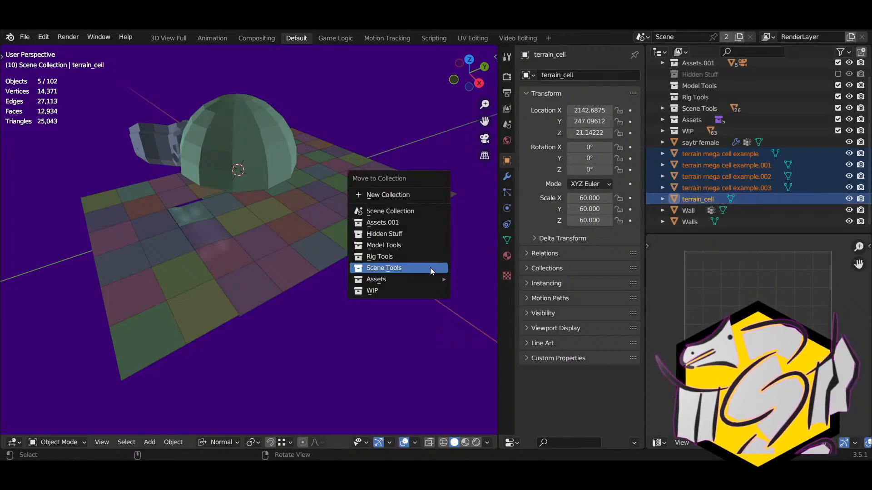
left_click(382, 245)
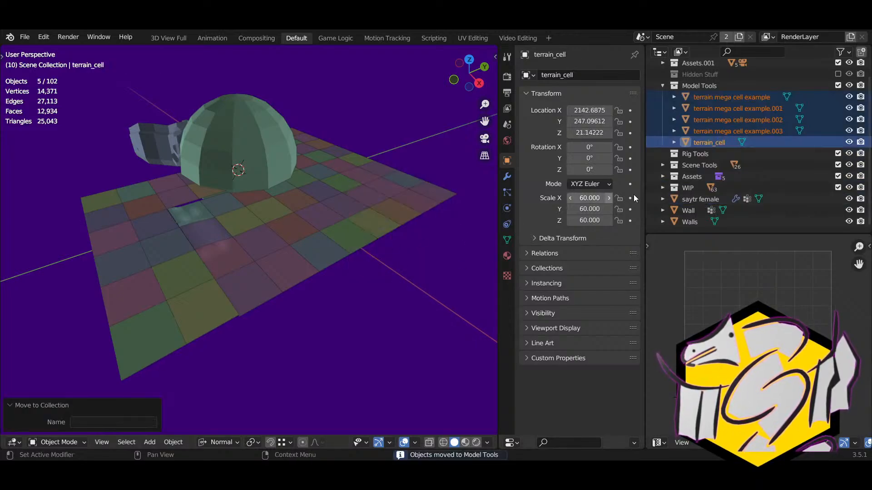
left_click(662, 85)
Step: Move Wall and Walls into Scene Tools, then expand Assets.001
left_click(681, 168)
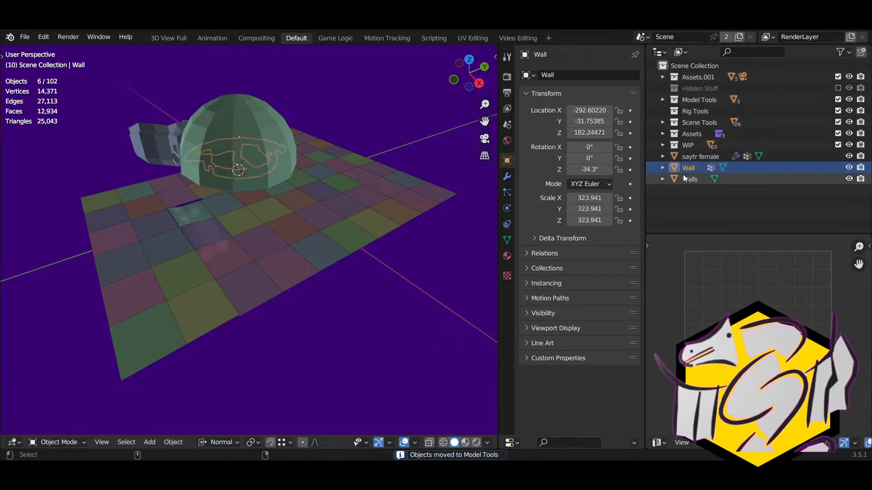
left_click(689, 179, "ctrl")
key("m")
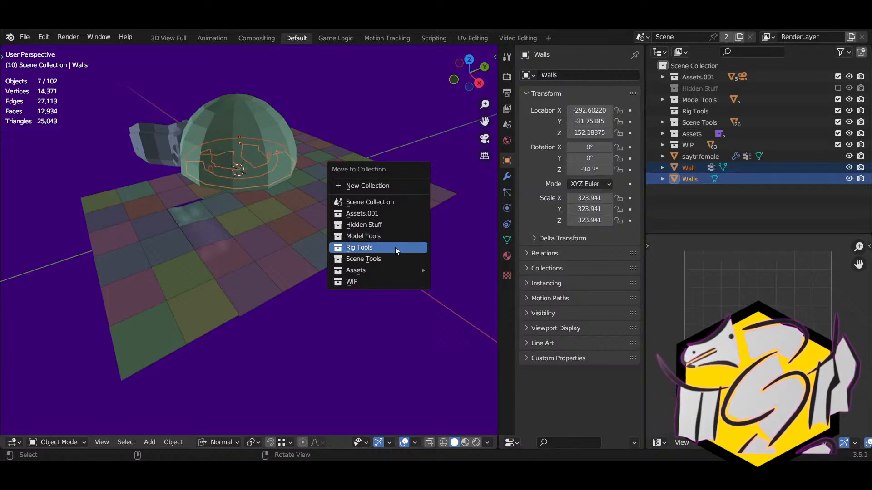
mouse_move(372, 262)
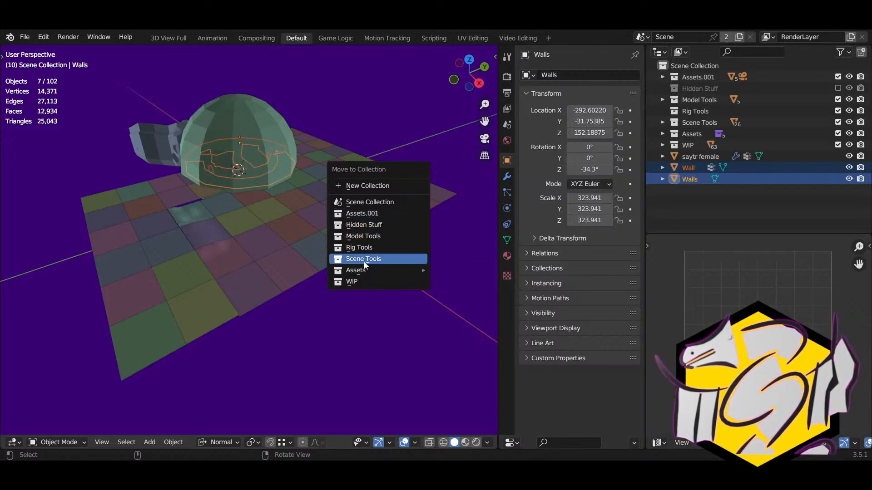
left_click(362, 258)
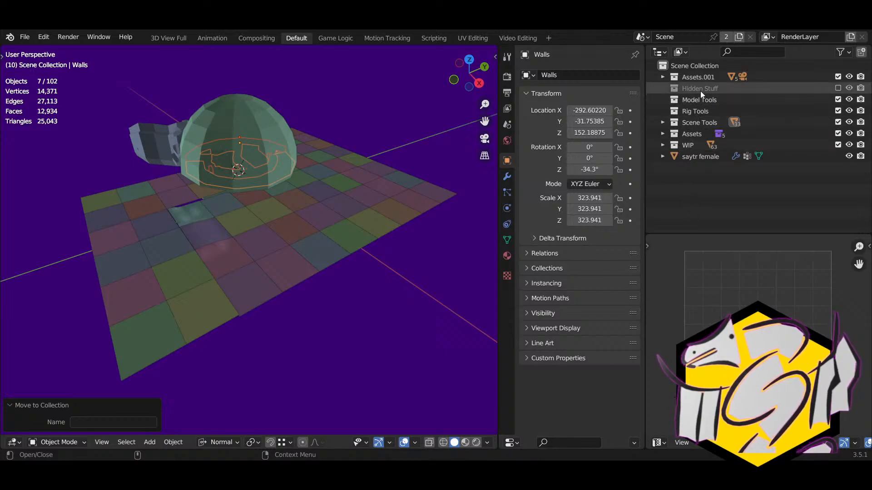
left_click(663, 77)
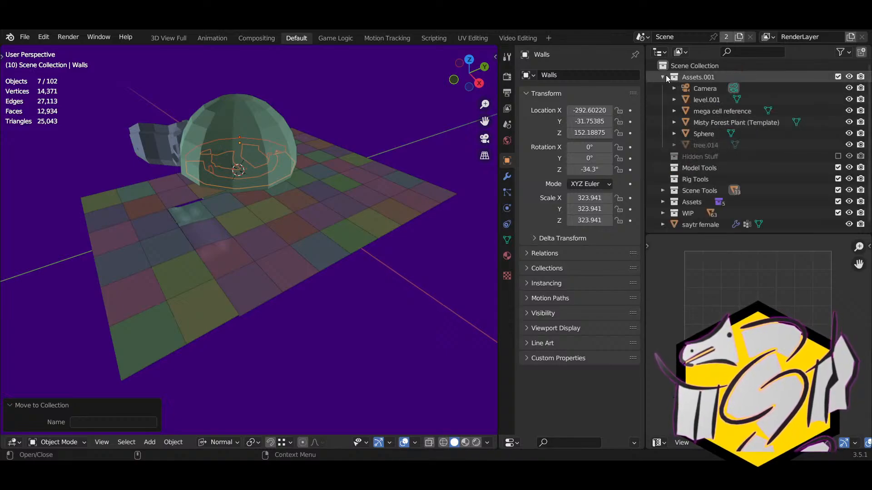
Step: Rename the Assets.001 collection to 'Camera Tools'
left_click(665, 77)
double_click(695, 76)
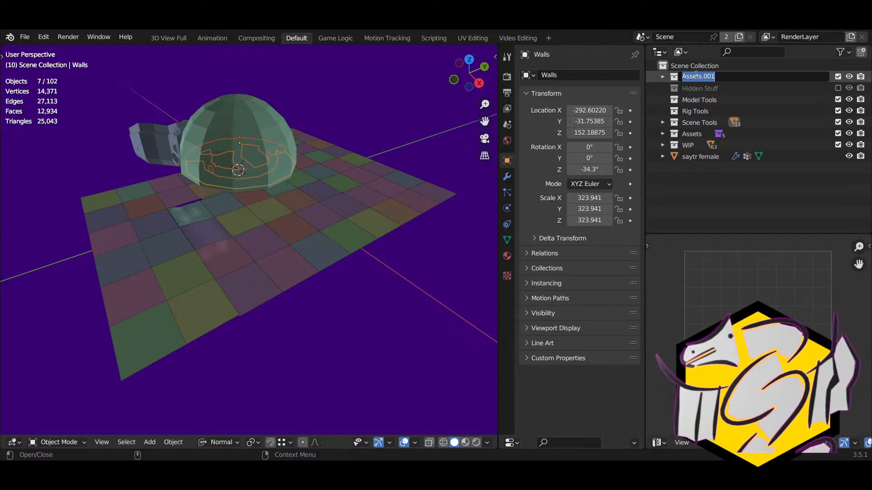
type("Ca")
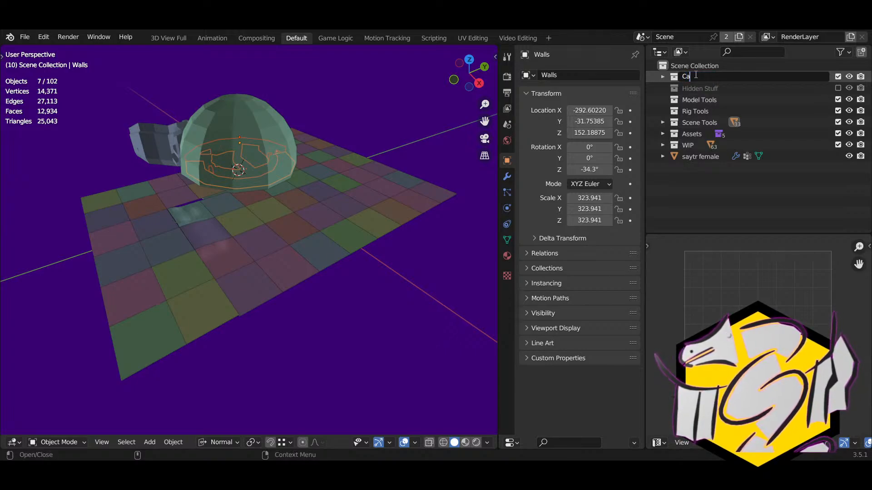
type("mera To")
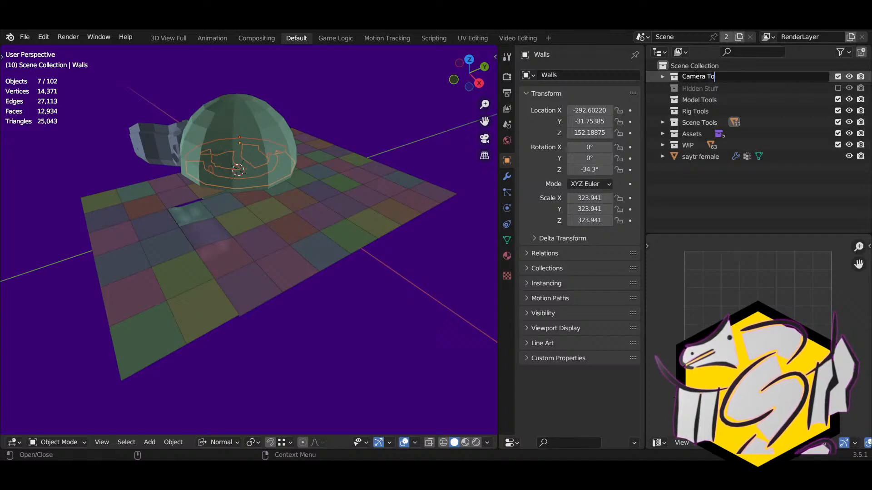
type("ols")
key("Return")
Step: Delete the Sphere object from Camera Tools
left_click(662, 76)
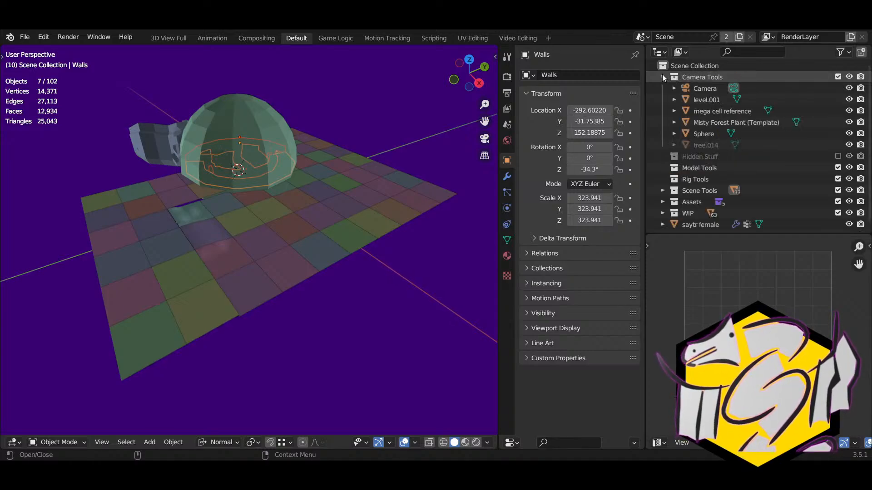
left_click(706, 135)
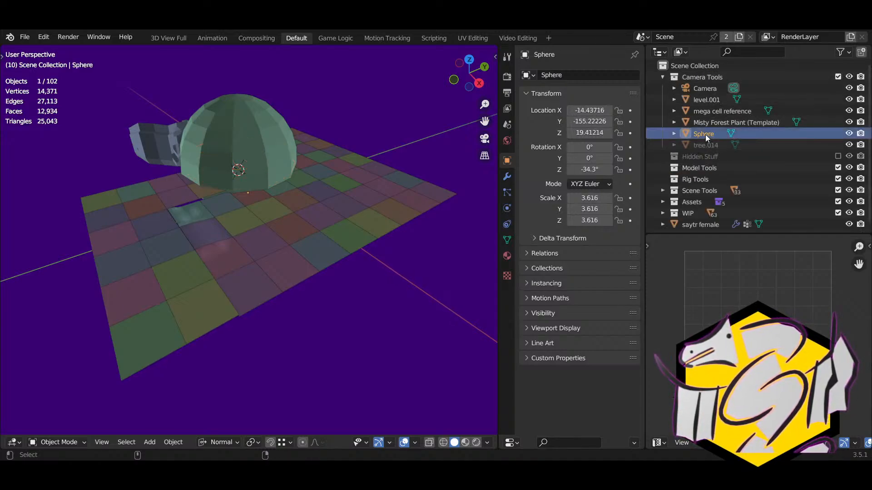
key("KP_Decimal")
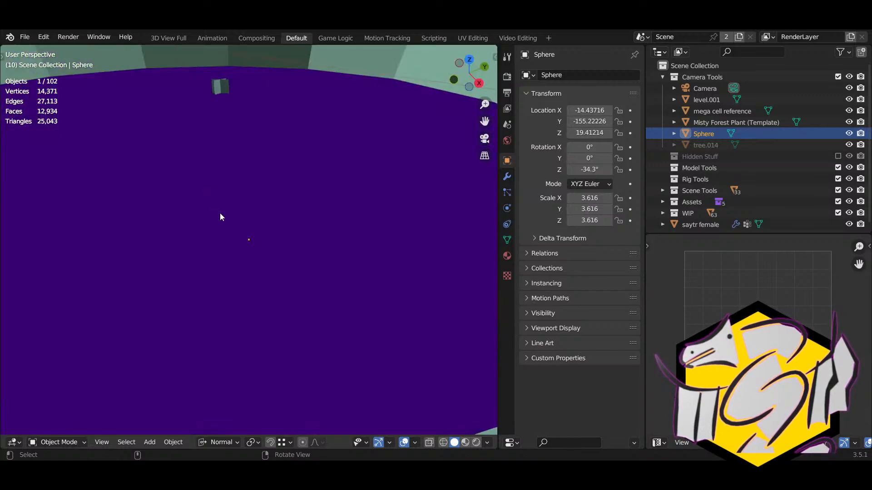
middle_click_drag(220, 214, 222, 280)
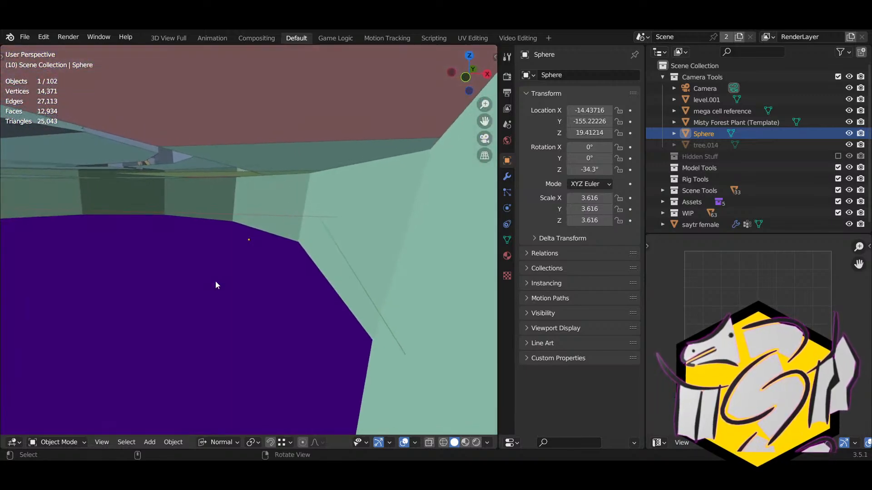
key("Delete")
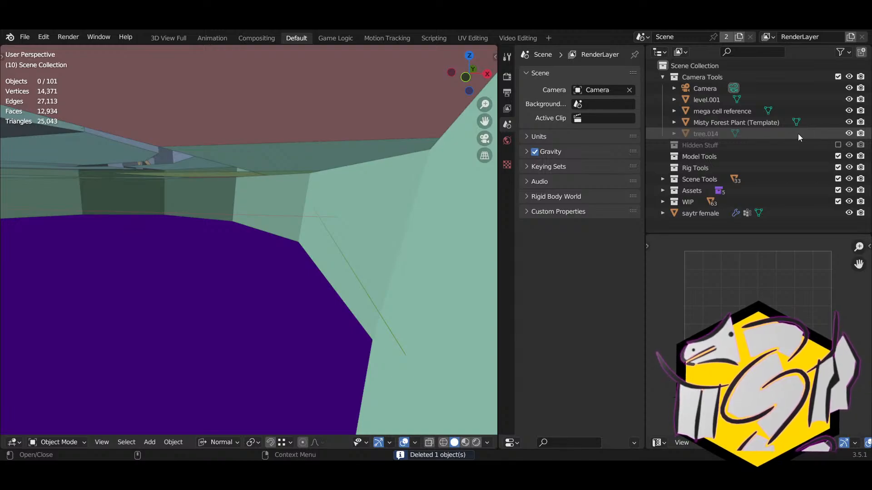
Step: Delete tree.014 and the Misty Forest Plant (Template) object
left_click(706, 134)
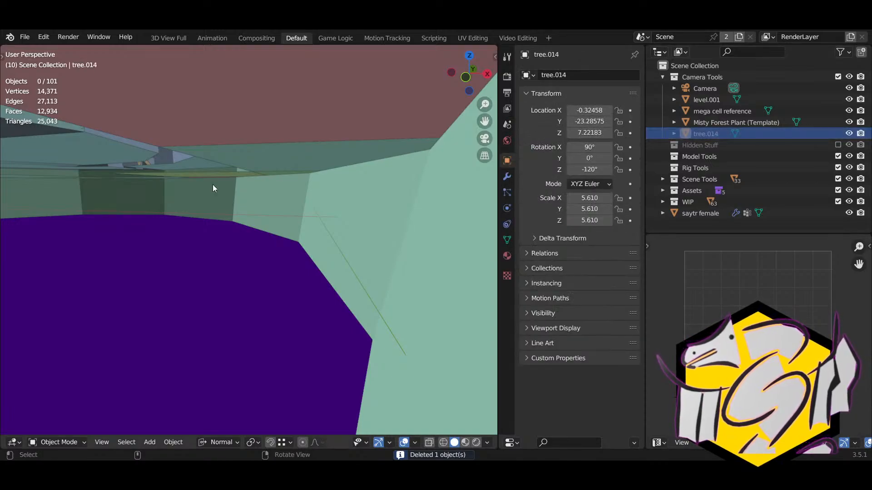
middle_click_drag(213, 185, 122, 265)
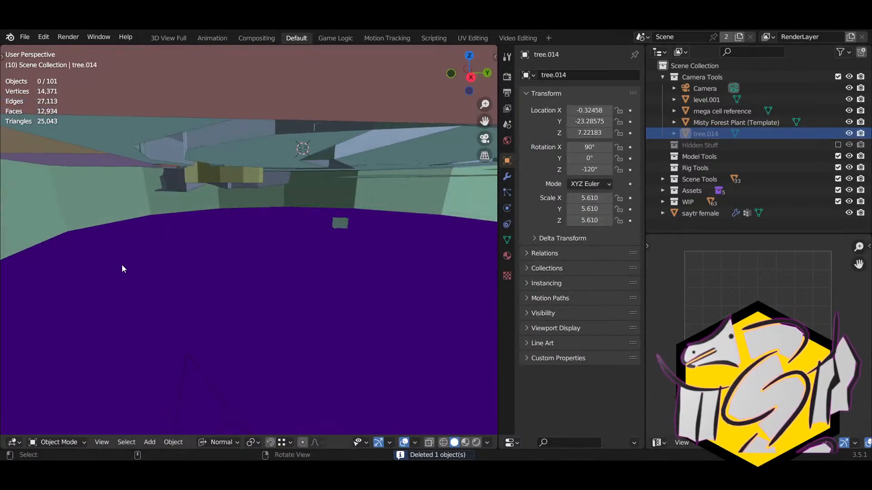
right_click(715, 123)
key("Escape")
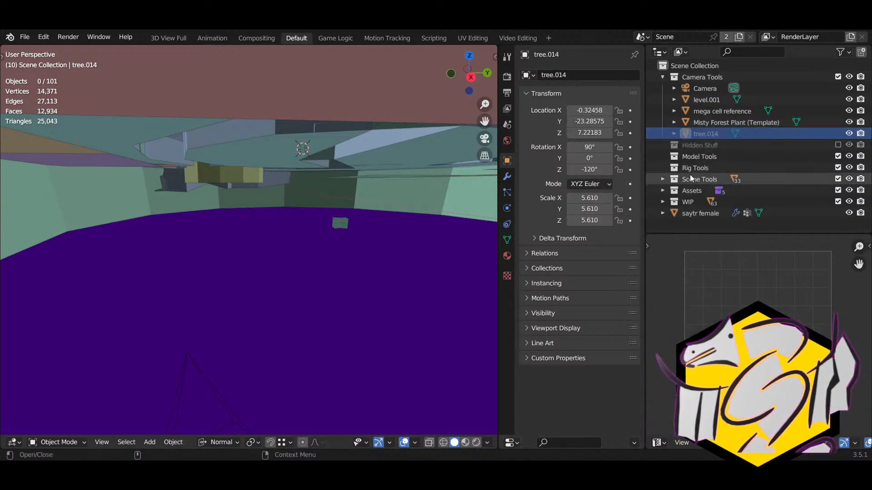
key("Delete")
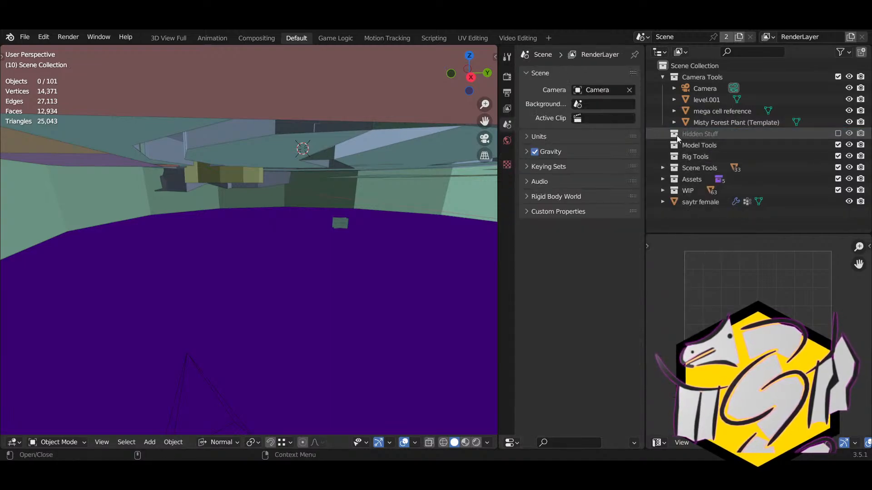
left_click(707, 124)
key("Delete")
Step: Move the mega cell reference object into Model Tools
left_click(704, 113)
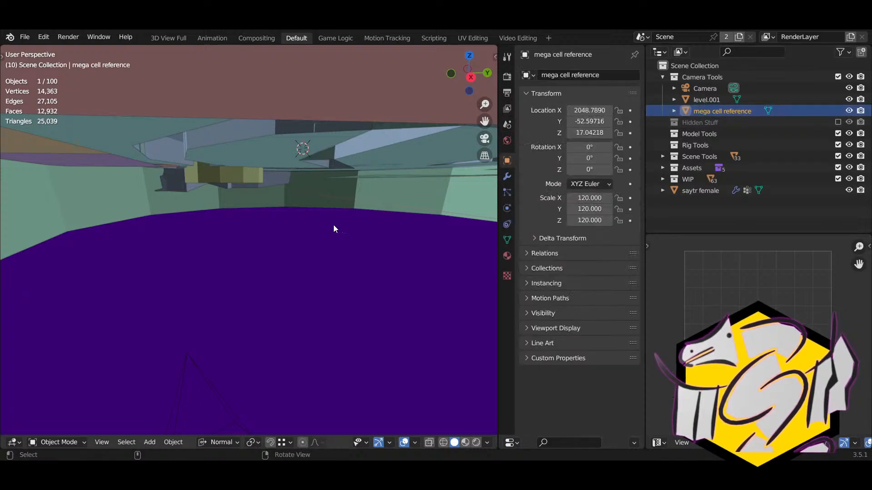
key("KP_Decimal")
middle_click_drag(237, 249, 358, 266)
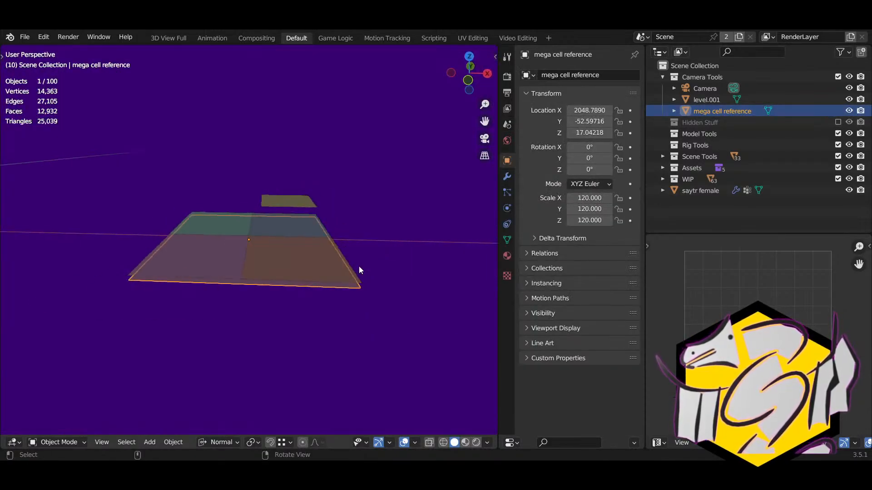
key("m")
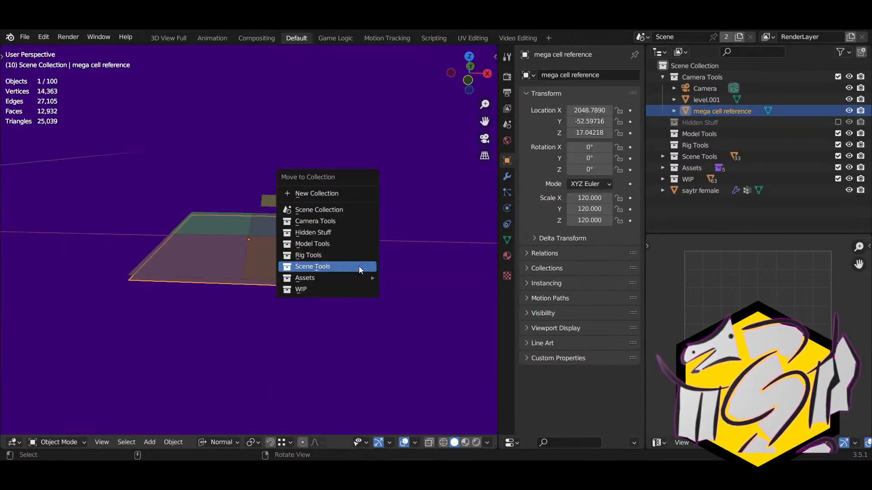
left_click(325, 245)
Step: Delete level.001 and view the whole tiled floor and dome
left_click(707, 100)
key("KP_Decimal")
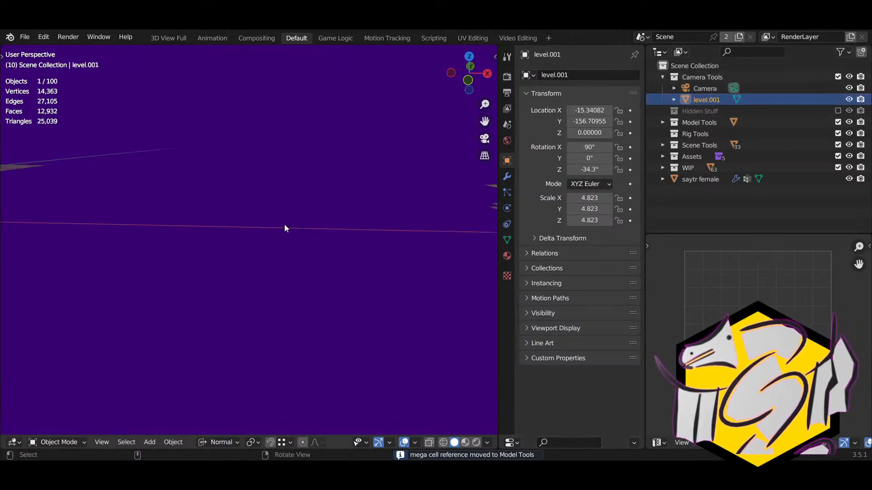
middle_click_drag(284, 224, 314, 234)
key("Delete")
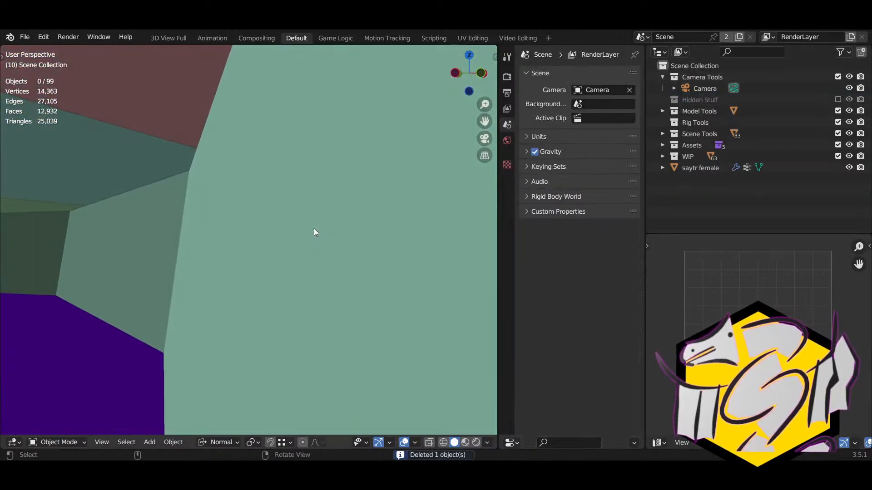
left_click(662, 77)
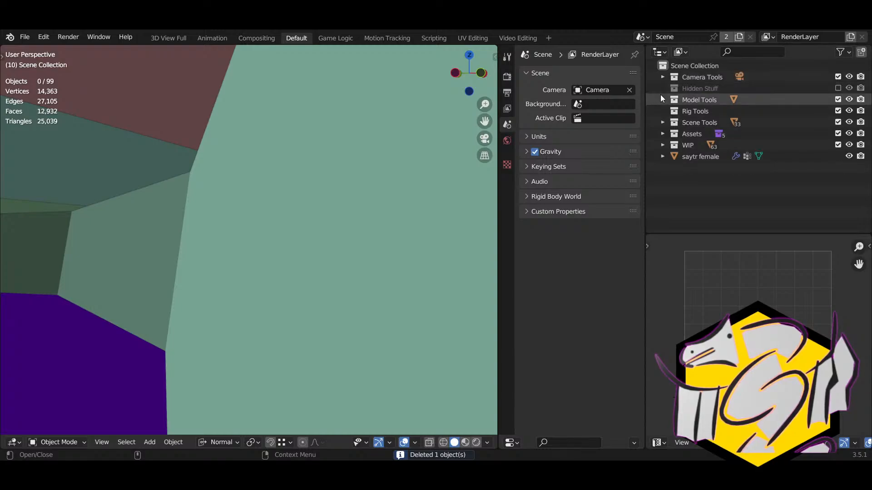
scroll(206, 210, "down", 3)
scroll(206, 214, "down", 5)
middle_click_drag(207, 214, 381, 225)
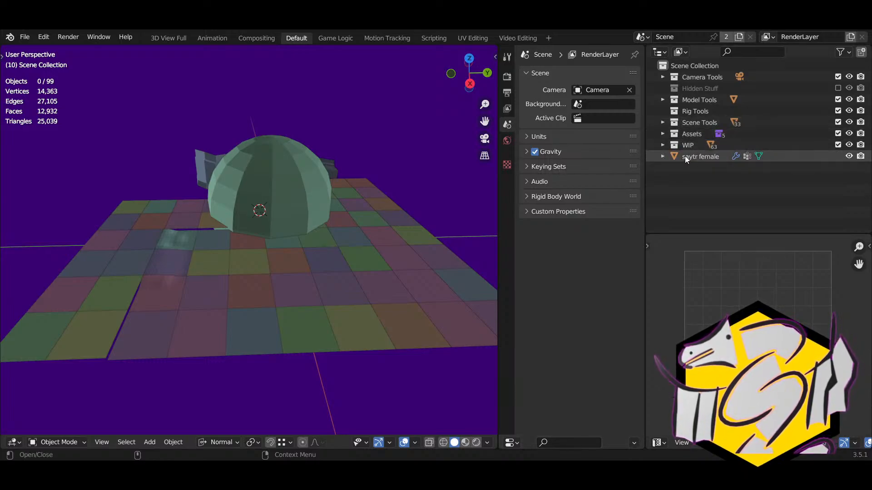
Step: Move the Camera into Scene Collection and delete the Camera Tools collection
left_click(663, 76)
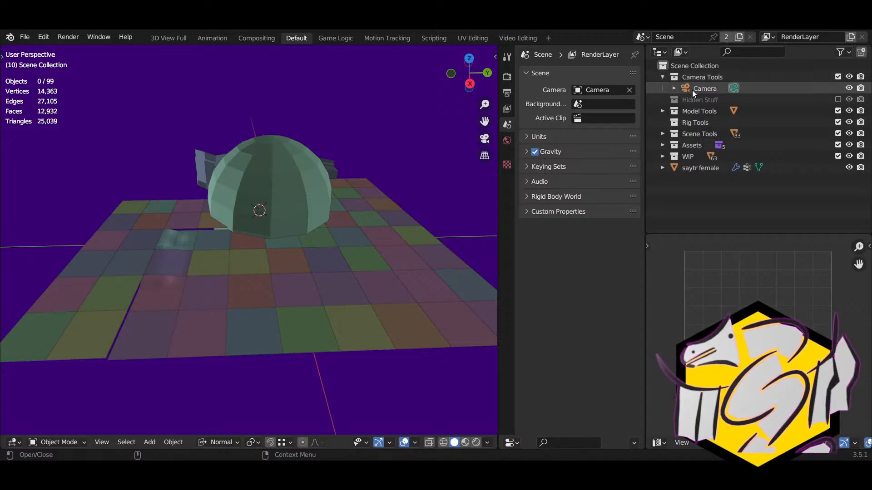
left_click_drag(692, 90, 686, 69)
right_click(688, 74)
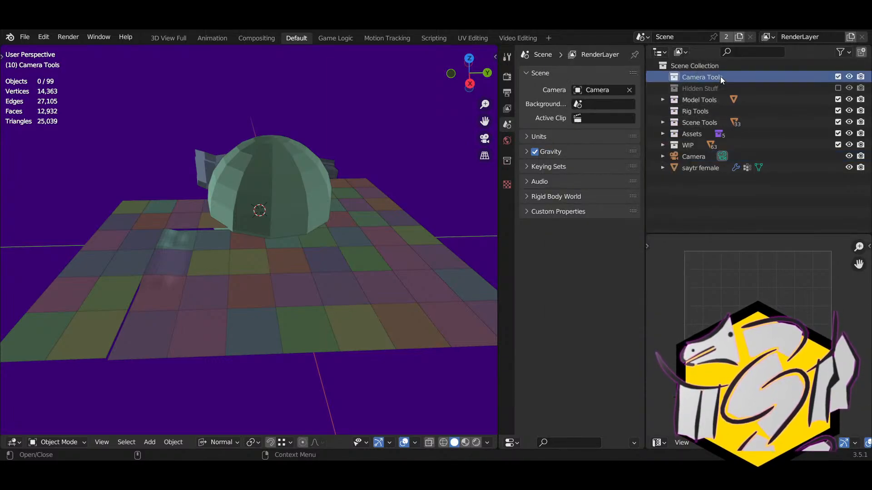
key("Delete")
Step: Delete the Rig Tools collection and save misty forest assets.blend
right_click(677, 101)
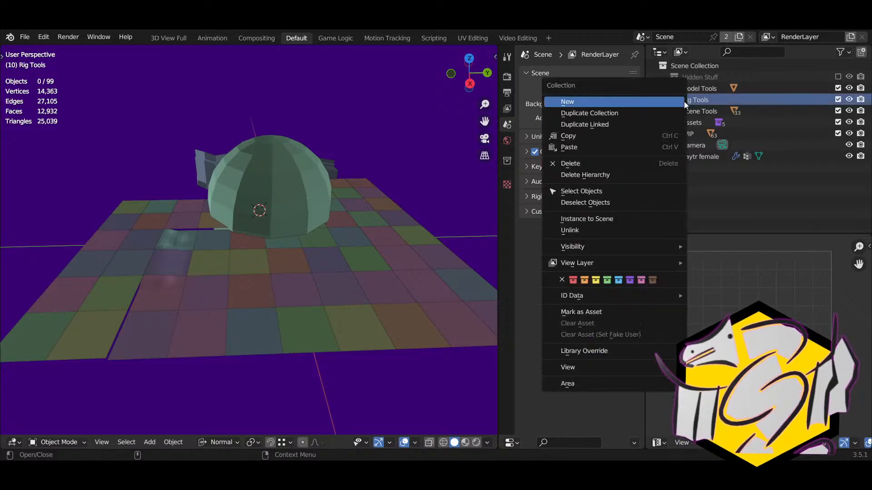
key("Delete")
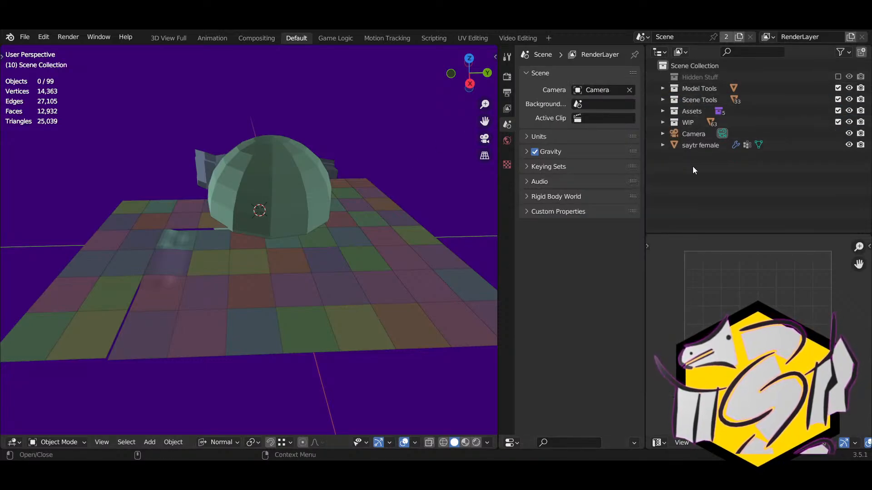
left_click(25, 37)
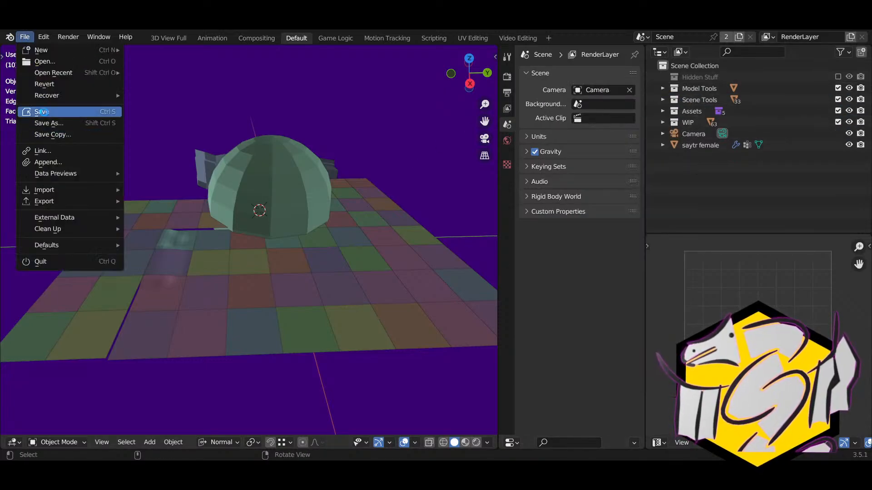
left_click(42, 112)
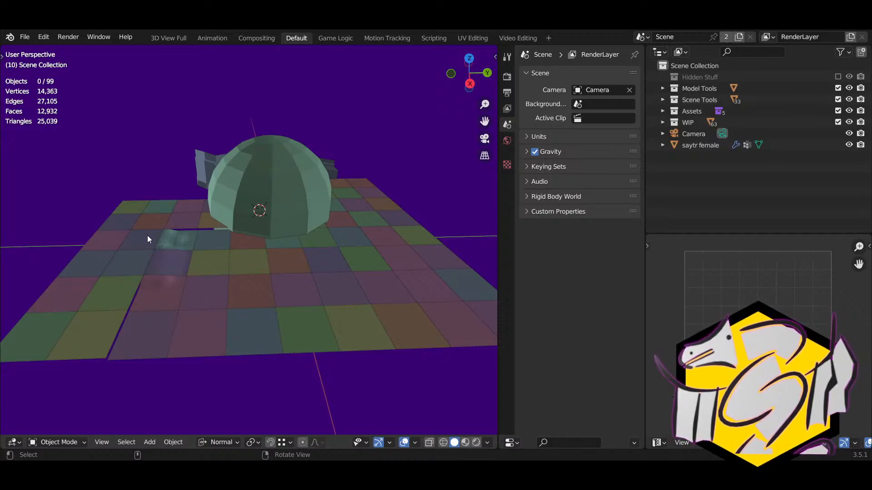
Step: Select misty_cell_a.002 and misty_cell_b.006 together and enter vertex editing on both
left_click(188, 219)
left_click(187, 238, "ctrl")
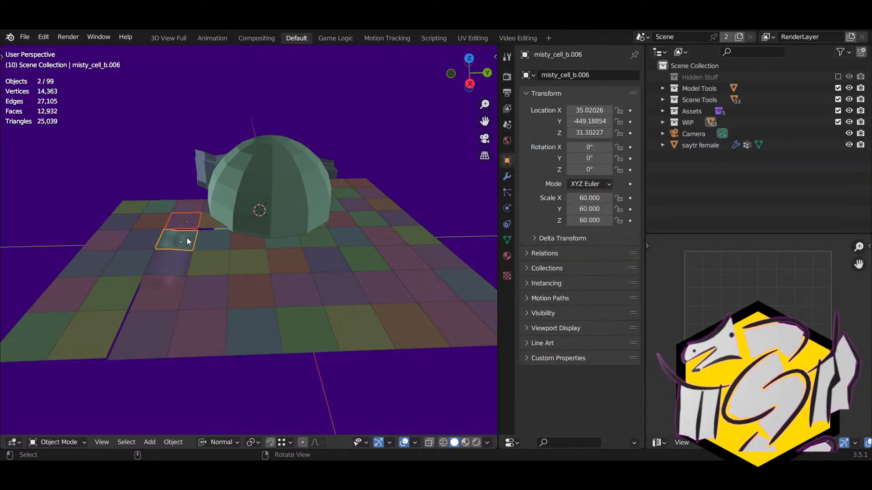
key("KP_Decimal")
right_click_drag(186, 238, 360, 282)
key("Tab")
scroll(336, 272, "up", 3)
right_click_drag(309, 260, 254, 270)
key("1")
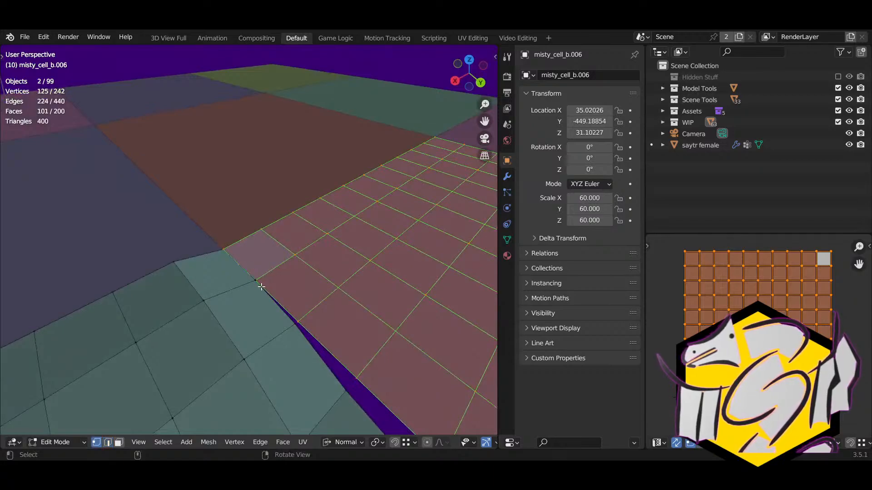
Step: Snap the first corner and edge vertex of misty_cell_a.002 onto misty_cell_b.006, cancelling a stray move
left_click(261, 287)
key("g")
left_click(260, 286, "ctrl")
left_click(293, 318)
key("g")
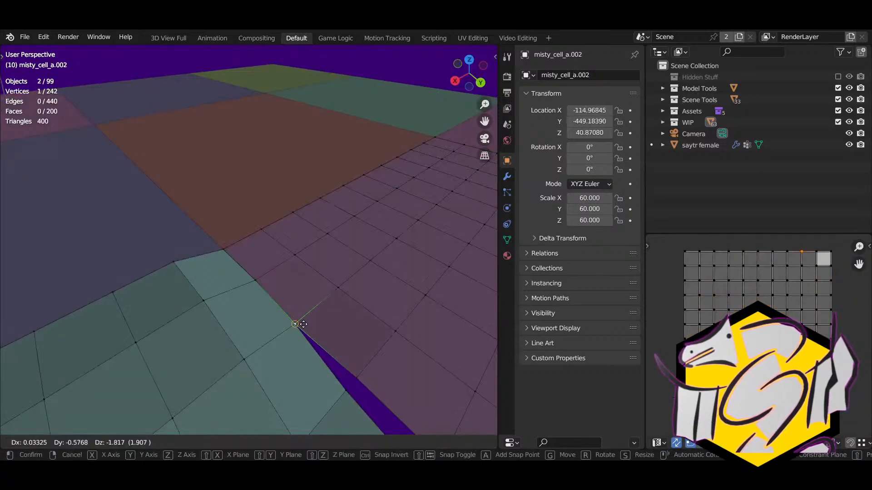
left_click(303, 324, "ctrl")
right_click_drag(303, 324, 261, 206)
left_click(267, 202)
key("g")
right_click(275, 200)
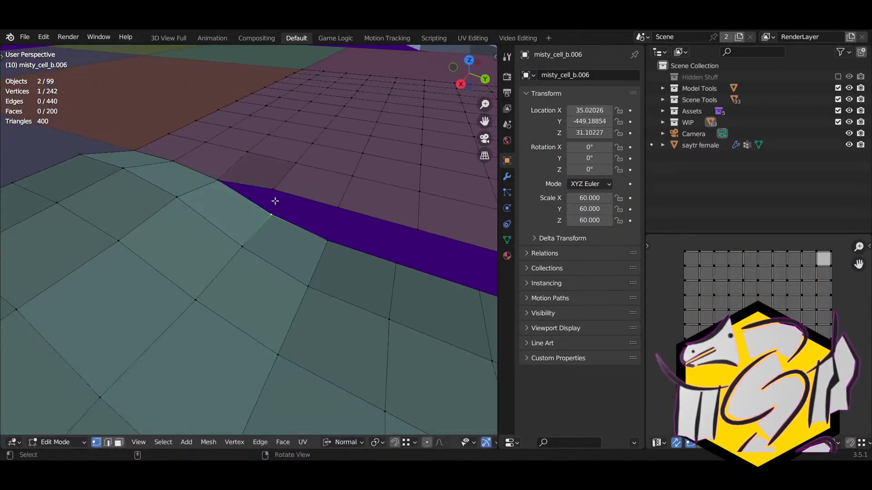
Step: Snap the next seam vertices of misty_cell_a.002 down onto misty_cell_b.006's vertices
left_click(285, 184)
key("g")
left_click(291, 212, "ctrl")
left_click(333, 216)
key("g")
left_click(331, 230, "ctrl")
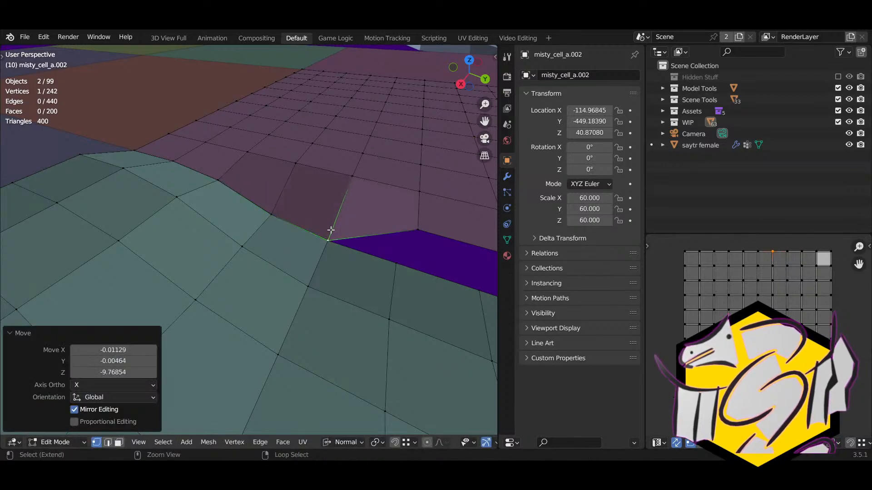
right_click_drag(331, 230, 250, 205)
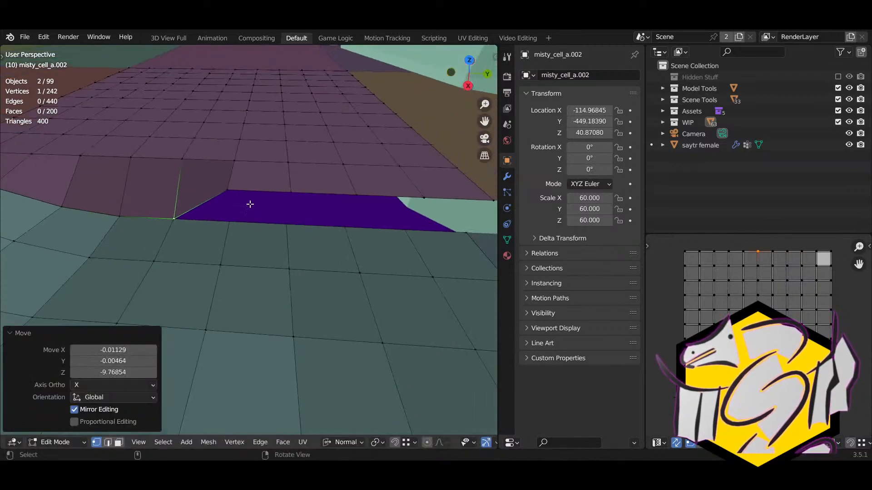
left_click(236, 195)
key("g")
left_click(231, 216, "ctrl")
Step: Continue snapping further edge vertices down along the seam onto the lower cell
left_click(286, 195)
key("g")
left_click(286, 219, "ctrl")
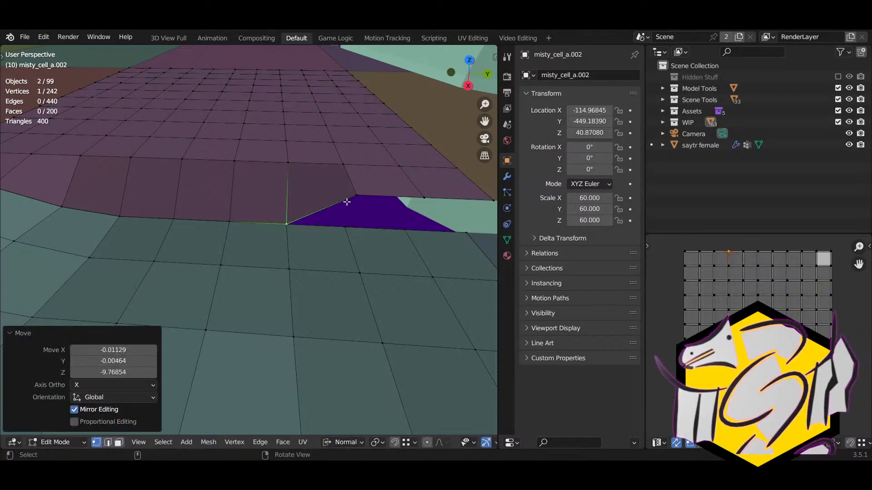
left_click(349, 200)
right_click_drag(350, 200, 321, 203, "shift")
key("g")
left_click(311, 238, "ctrl")
left_click(382, 205)
right_click_drag(382, 205, 331, 212, "shift")
key("g")
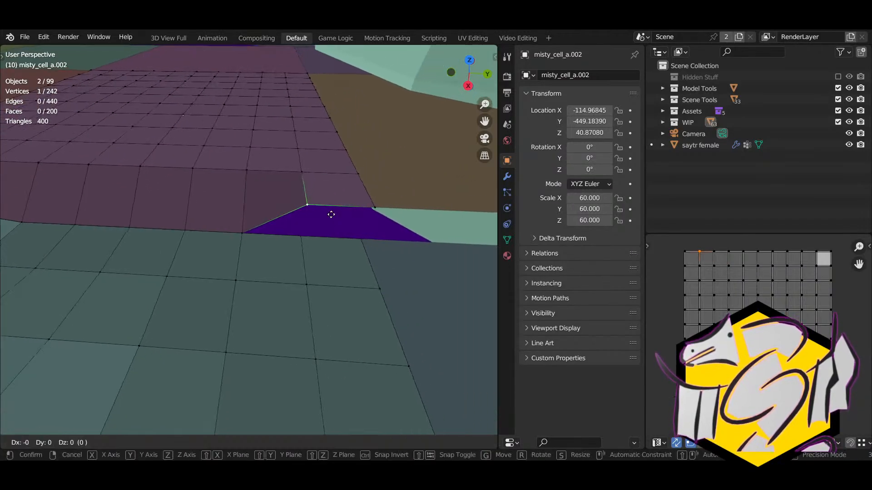
left_click(312, 220, "ctrl")
key("g")
left_click(300, 235, "ctrl")
Step: Snap the last corner vertex onto the lower cell's corner and return to Object Mode
left_click(371, 206)
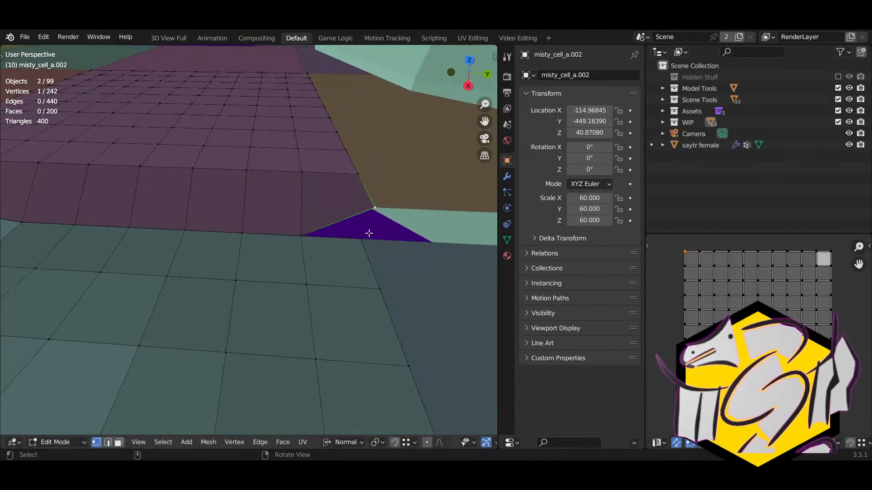
right_click_drag(369, 233, 301, 222, "shift")
key("g")
left_click(229, 219, "ctrl")
right_click_drag(229, 219, 290, 211)
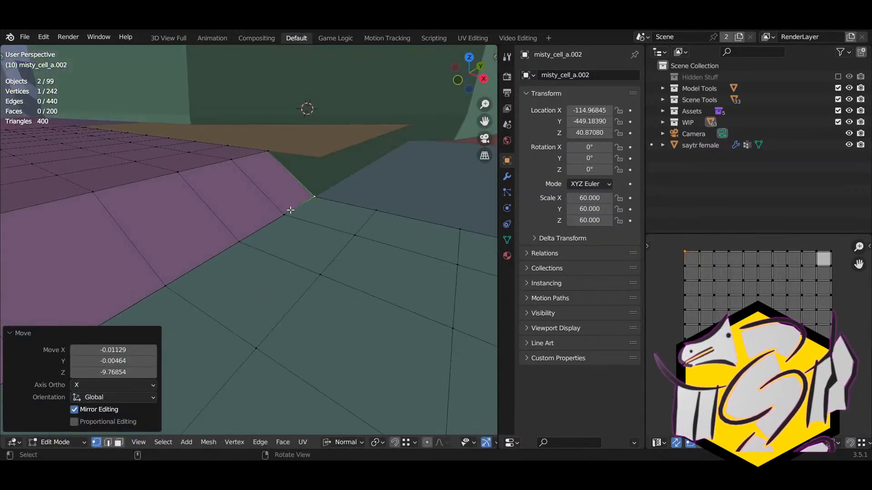
key("Tab")
key("Tab")
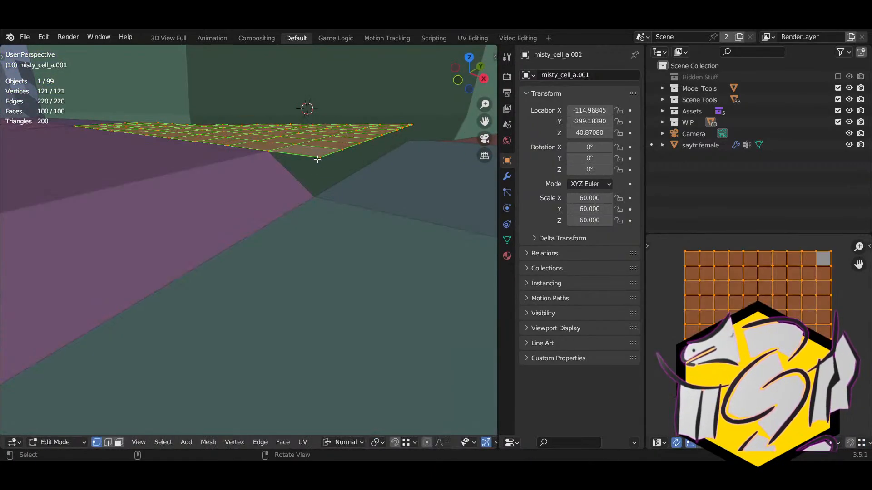
Step: Snap three edge vertices of misty_cell_a.001, starting at the corner, down onto the lower cell
left_click(320, 160)
right_click_drag(320, 160, 300, 195)
key("g")
left_click(285, 206, "ctrl")
left_click(327, 165)
right_click_drag(327, 164, 299, 209)
key("g")
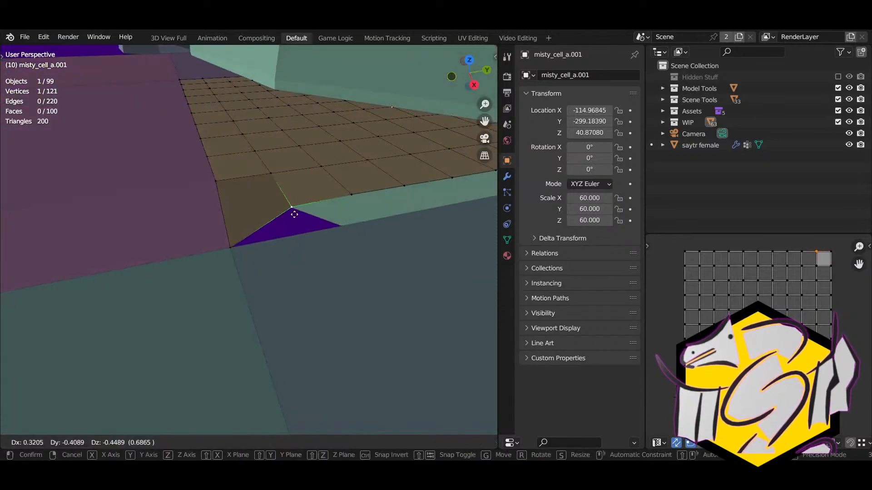
left_click(287, 235, "ctrl")
left_click(372, 198)
key("g")
right_click_drag(375, 212, 274, 246)
left_click(302, 222, "ctrl")
Step: Add misty_cell_b.005 to the selection and snap three seam vertices down onto its edge
key("Tab")
left_click(314, 254, "shift")
key("Tab")
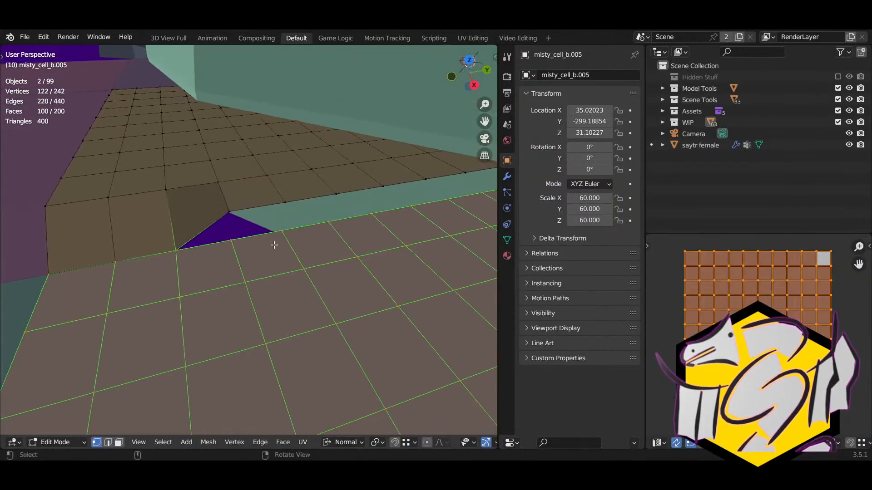
left_click(241, 217)
key("g")
left_click(232, 240, "ctrl")
left_click(284, 204)
key("g")
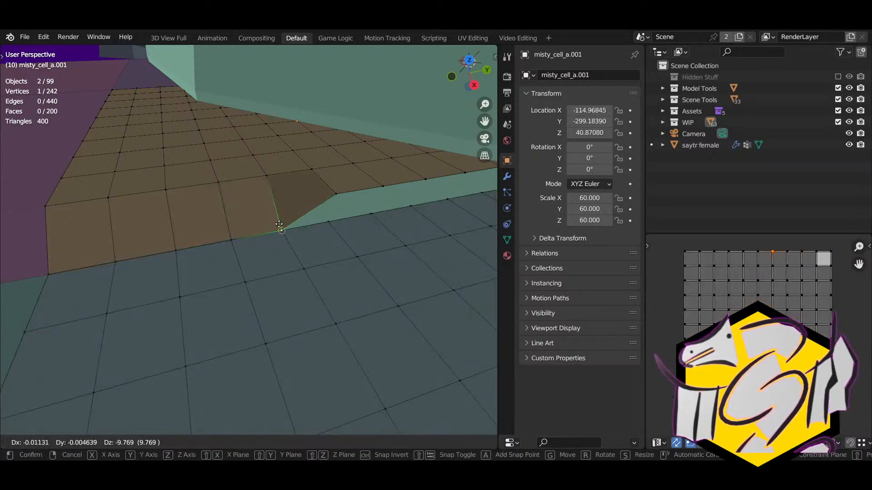
left_click(282, 230, "ctrl")
left_click(337, 193)
key("g")
left_click(329, 222, "ctrl")
Step: Snap the next two seam vertices of misty_cell_a.001 down onto the lower edge
left_click(384, 194)
right_click_drag(384, 194, 276, 206, "shift")
key("g")
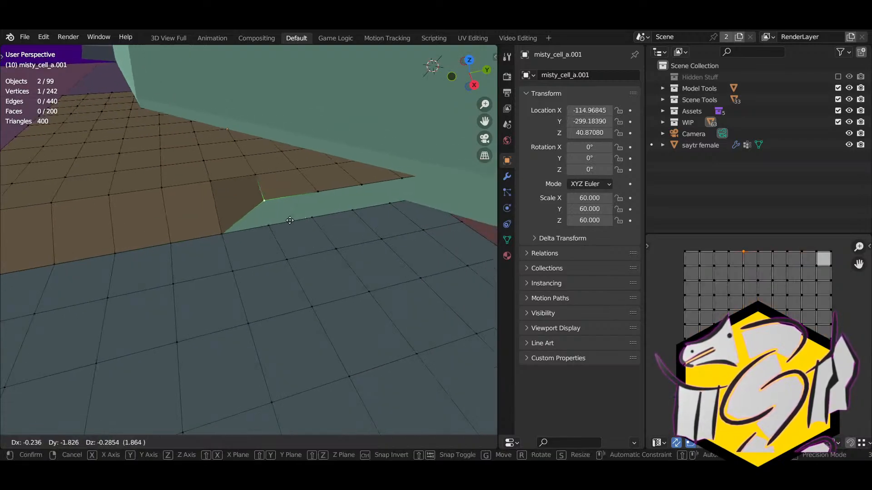
left_click(268, 226, "ctrl")
left_click(321, 189)
key("g")
left_click(312, 218, "ctrl")
Step: Snap the remaining seam vertices further along down onto the lower edge
left_click(361, 185)
key("g")
left_click(353, 210, "ctrl")
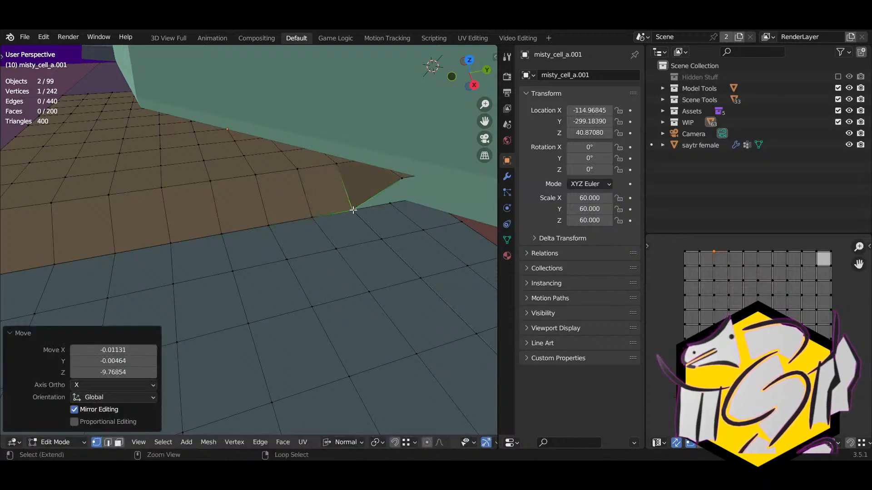
left_click(401, 179)
key("g")
left_click(391, 204, "ctrl")
right_click_drag(412, 216, 310, 209, "shift")
Step: With X-ray on, snap the hidden corner vertex onto the lower edge, then turn X-ray off
key("alt+z")
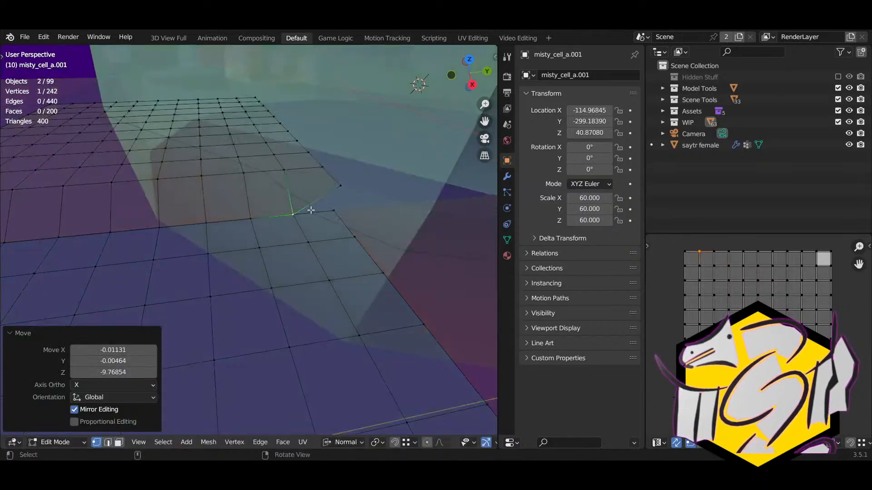
left_click(339, 198)
key("g")
left_click(335, 220, "ctrl")
key("alt+z")
Step: Leave Edit Mode, select misty_cell_b.008 and enter Edit Mode on it
scroll(336, 220, "down", 8)
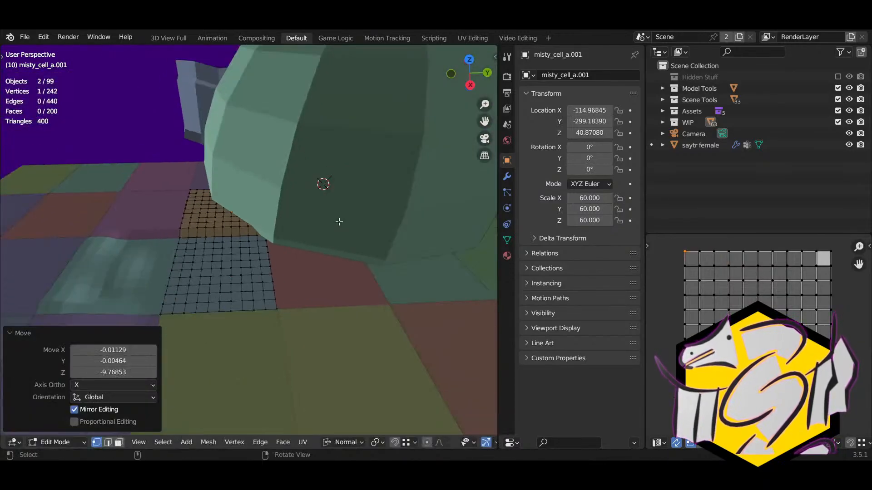
right_click_drag(235, 281, 193, 270, "shift")
right_click_drag(195, 267, 293, 268, "shift")
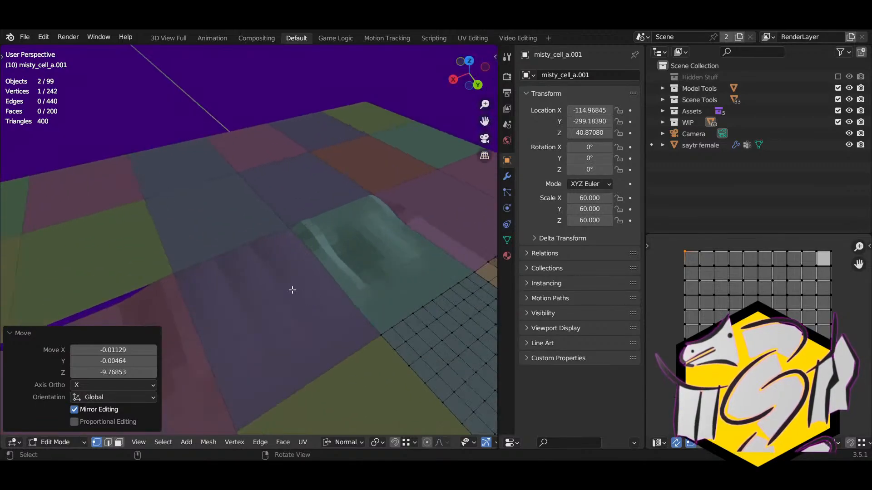
key("Tab")
left_click(292, 268)
scroll(292, 268, "up", 5)
key("Tab")
middle_click_drag(292, 269, 249, 306)
Step: Move the saytr female character several times to a new spot on the floor cells
key("Tab")
left_click(256, 222)
key("g")
left_click(496, 309)
key("g")
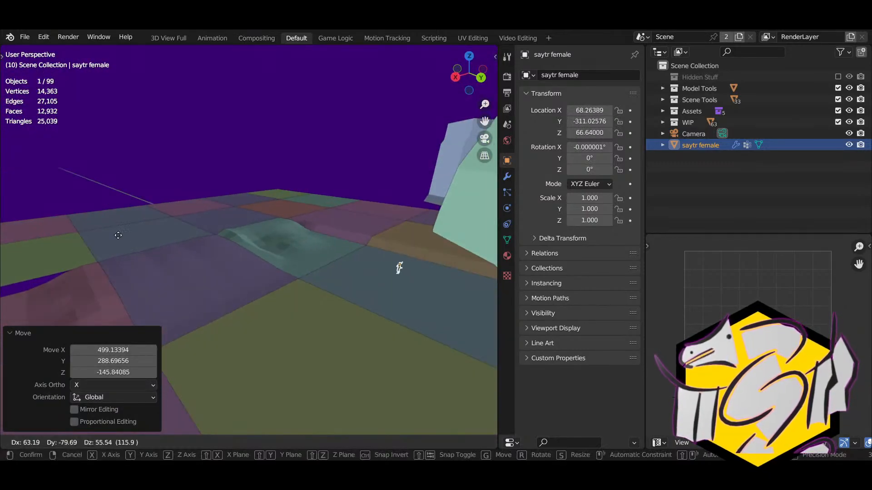
left_click(2, 245)
middle_click_drag(2, 246, 169, 302)
key("g")
left_click(313, 318)
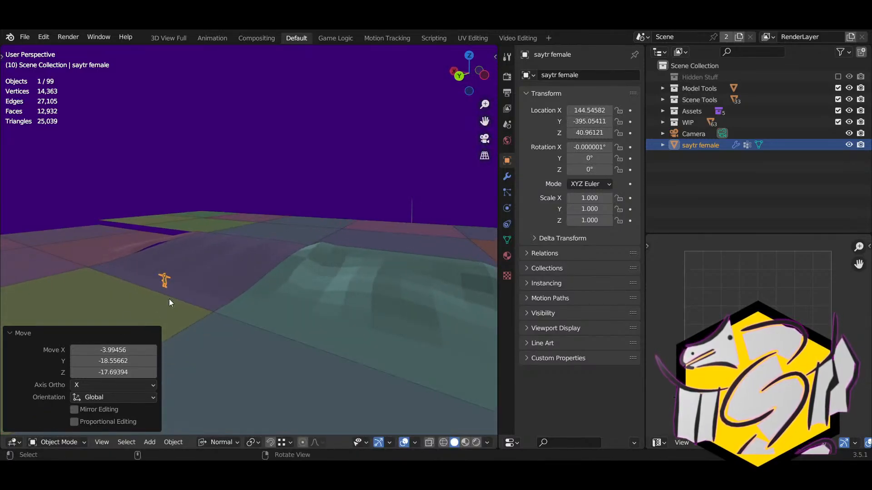
key("g")
left_click(243, 301)
Step: Select floor cell misty_cell_a.012 and enter Edit Mode on its mesh
middle_click_drag(243, 300, 186, 230)
left_click(132, 229)
middle_click_drag(133, 230, 299, 249)
key("Tab")
Step: Snap the first border vertices of misty_cell_a.012 up onto the neighbouring cell's edge
left_click(238, 263)
middle_click_drag(237, 263, 279, 274)
left_click_drag(285, 275, 196, 260, "ctrl")
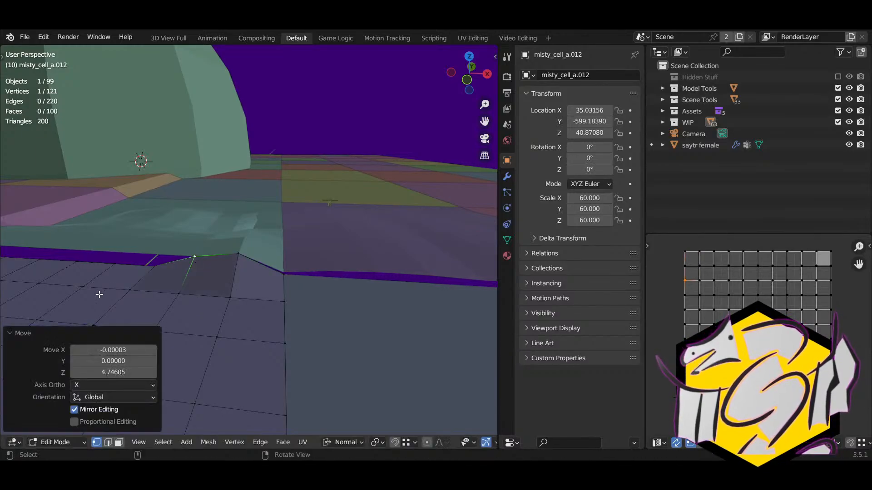
right_click_drag(113, 278, 288, 280, "shift")
left_click_drag(290, 279, 216, 253)
Step: Snap the remaining seam vertices up onto the neighbour, then switch to edge select mode
left_click(183, 271)
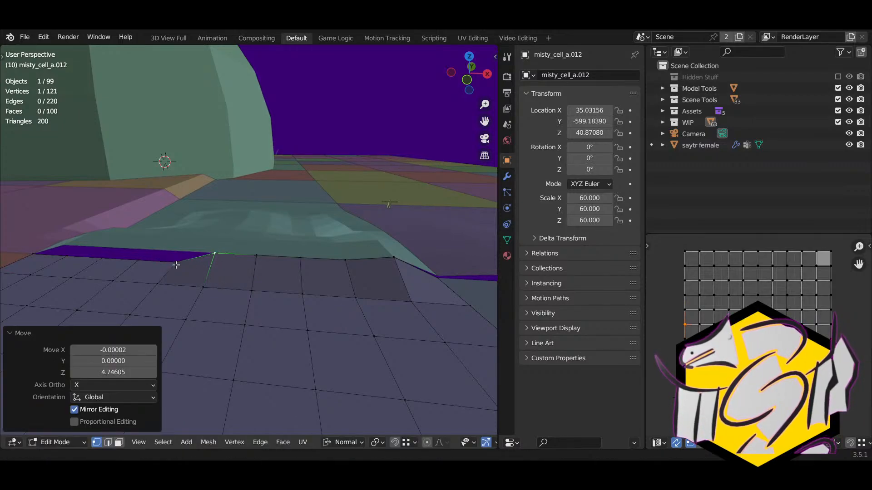
middle_click_drag(176, 264, 179, 264, "shift")
left_click_drag(179, 264, 137, 253)
middle_click_drag(119, 257, 242, 265, "shift")
left_click_drag(190, 262, 156, 244)
middle_click_drag(155, 244, 204, 236)
key("2")
middle_click_drag(142, 226, 253, 266)
Step: Raise the first two edge loops of misty_cell_a.012 vertically into the ridge
key("g")
key("z")
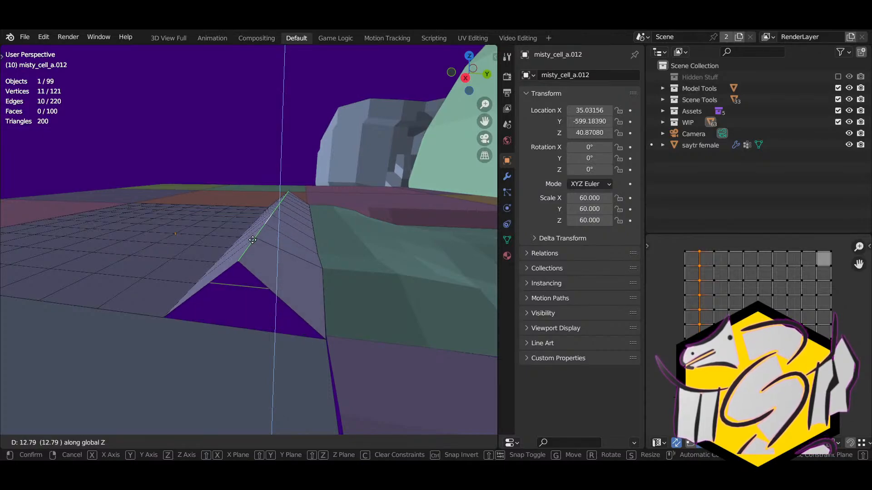
left_click(253, 245)
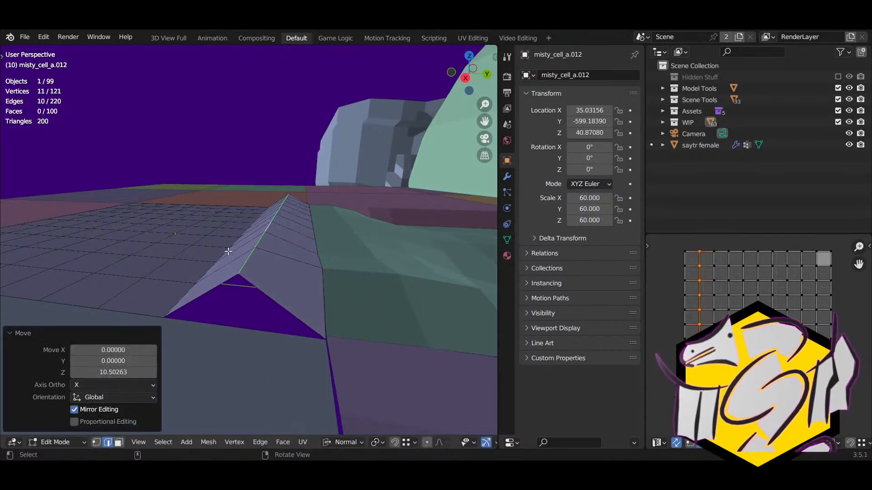
left_click(229, 251)
right_click_drag(228, 251, 244, 260)
key("g")
key("z")
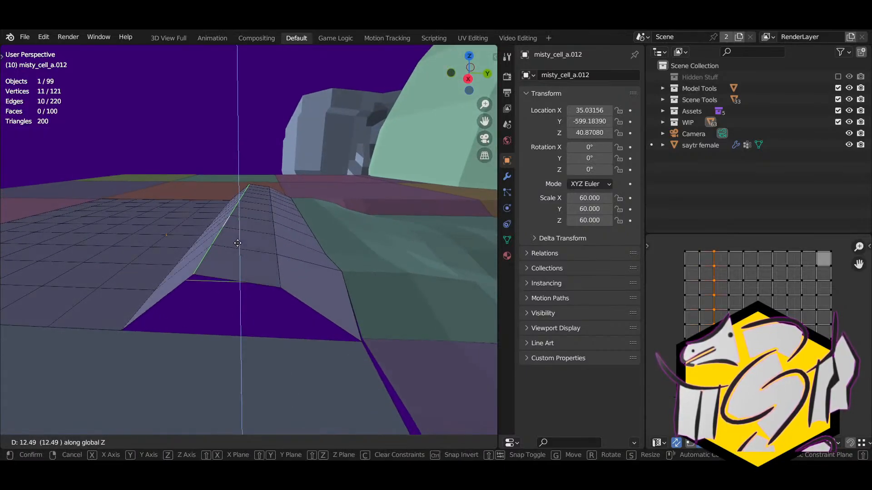
left_click(236, 235)
Step: Select the next edge loop and raise it, first along its normal, then along global Z
right_click_drag(168, 243, 222, 269)
left_click(191, 257)
right_click(198, 265, "ctrl")
scroll(200, 265, "down", 3)
middle_click_drag(206, 272, 240, 274, "shift")
key("g")
key("z")
key("z")
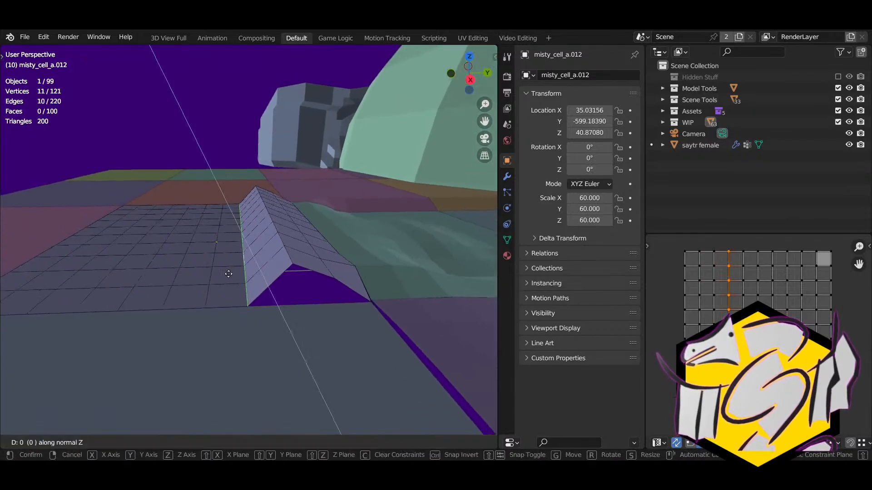
left_click(237, 224)
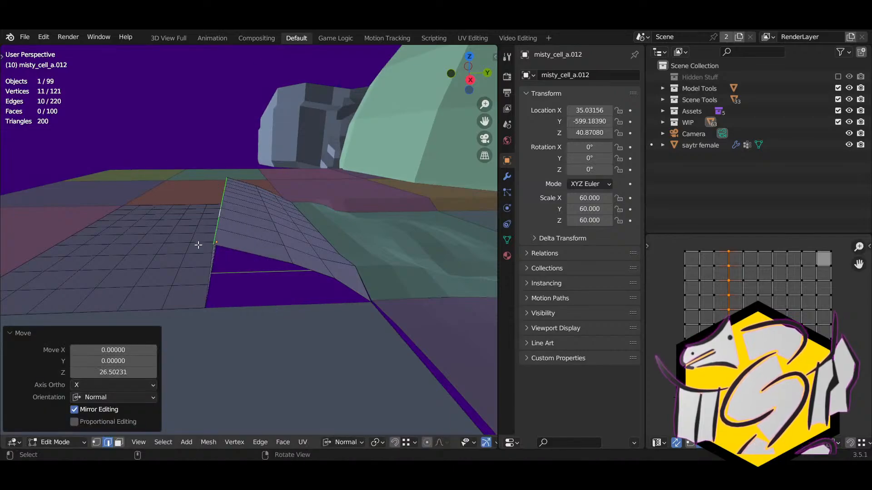
middle_click_drag(237, 223, 245, 264)
key("g")
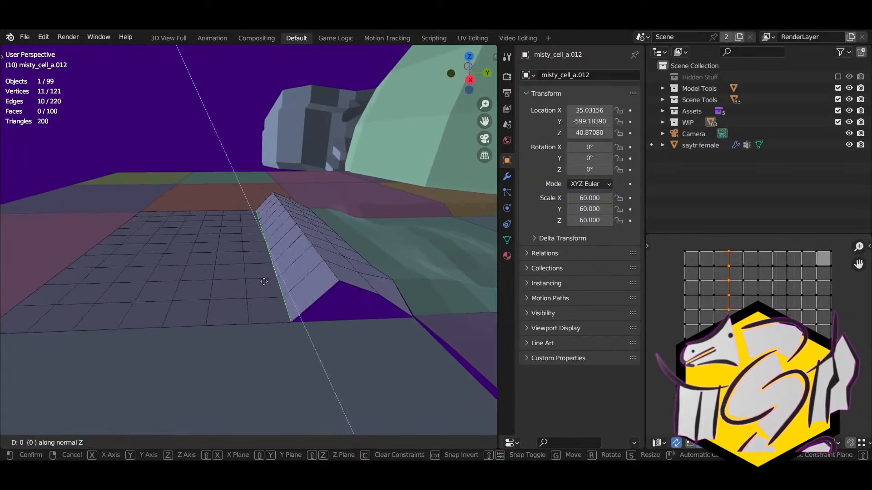
key("z")
left_click(262, 247)
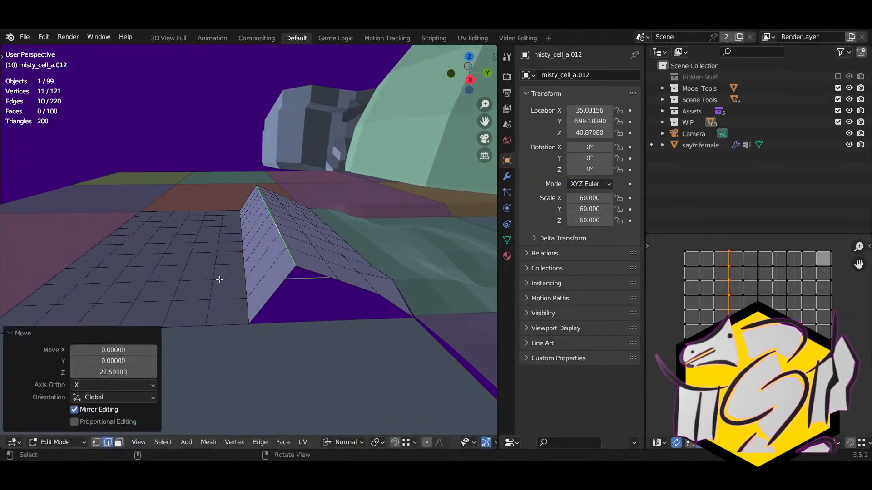
Step: Lift two more edge loops vertically to build the ridge's sloped side
left_click(240, 267)
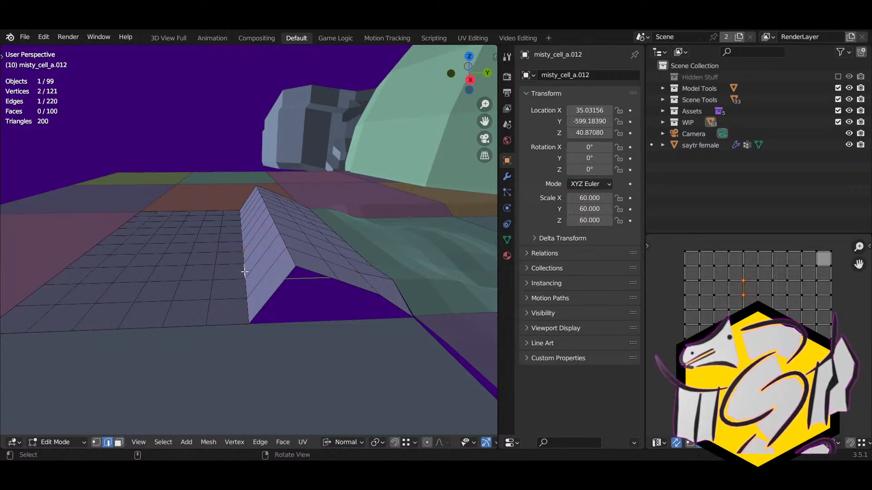
left_click(245, 272, "alt")
key("g")
key("z")
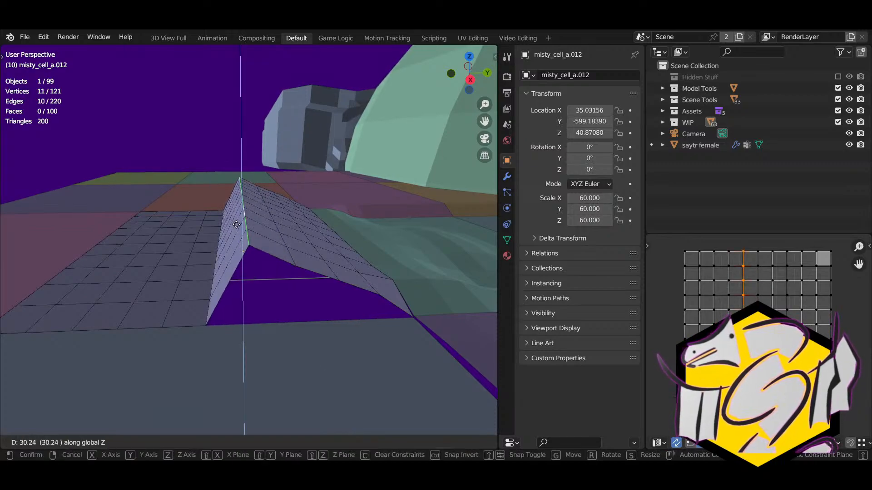
left_click(234, 230)
middle_click_drag(203, 253, 224, 282)
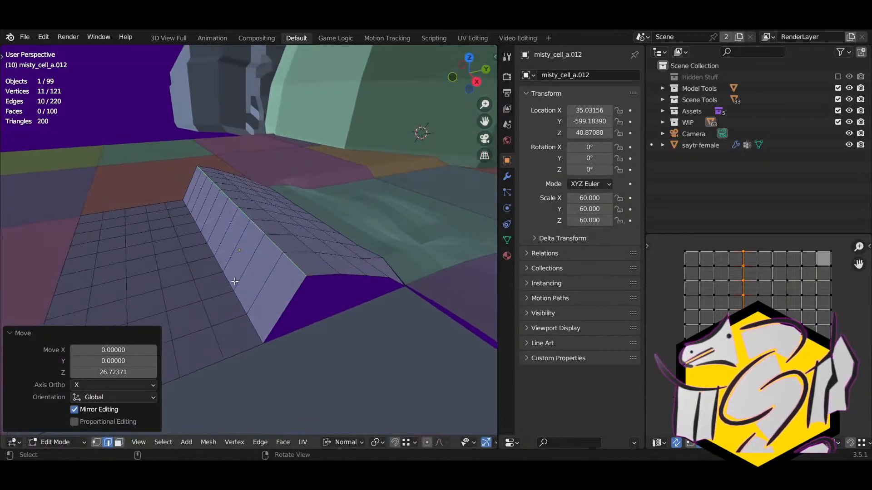
left_click(224, 283)
key("alt+z")
key("alt+z")
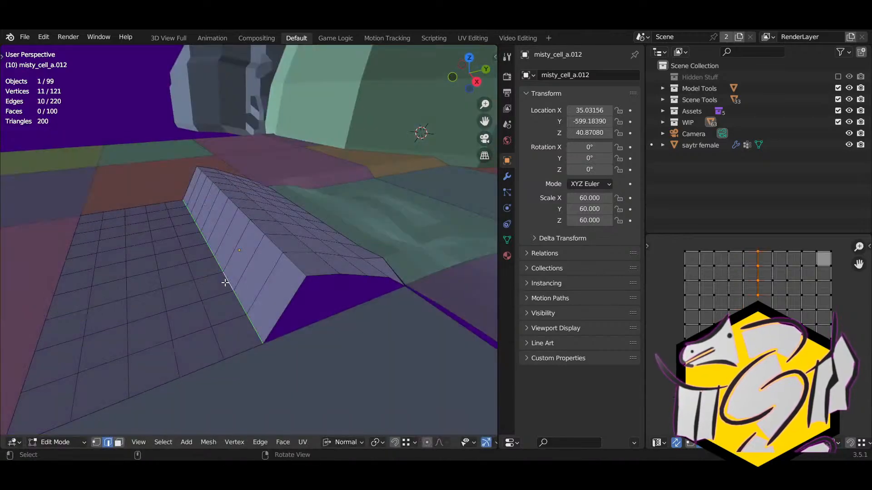
key("z")
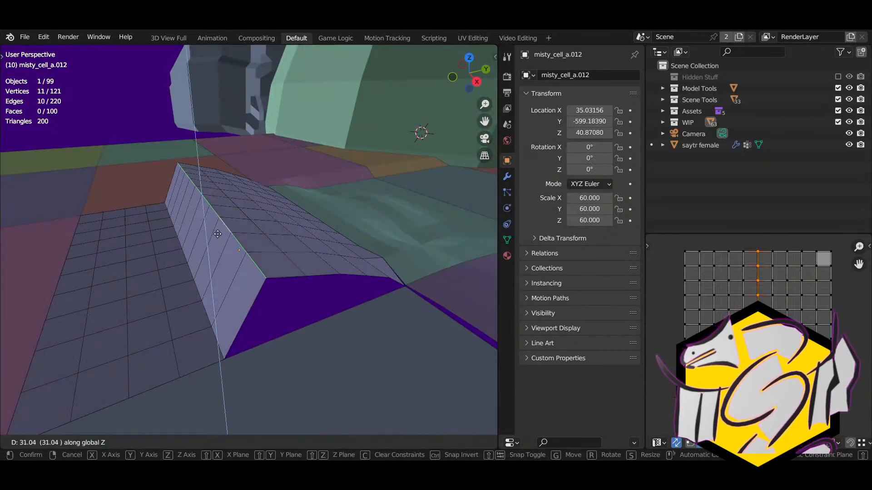
left_click(217, 234)
Step: Raise the next two loops along Z, to about 35 and 38.45 units
left_click(197, 283)
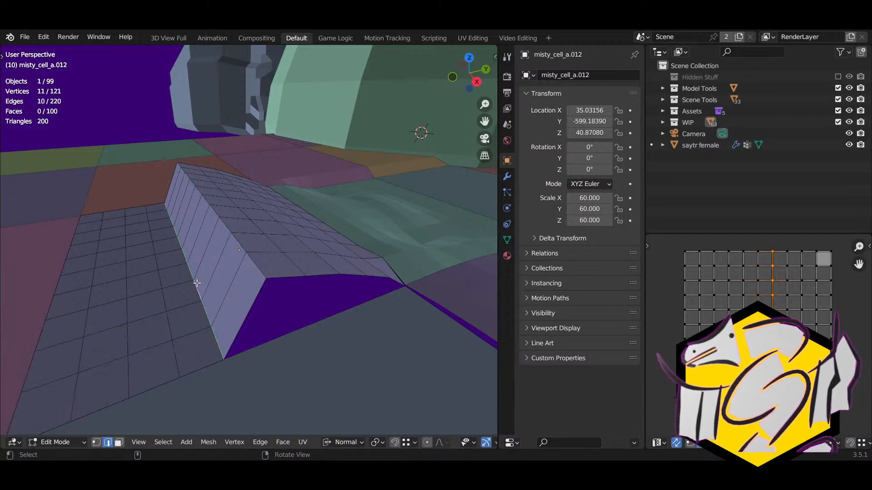
key("g")
key("z")
left_click(196, 284)
right_click_drag(196, 287, 240, 290, "shift")
left_click(231, 287)
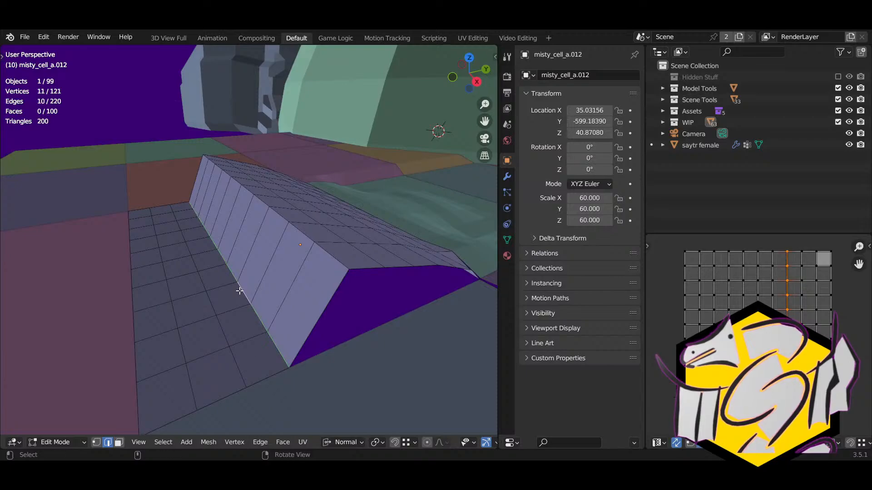
key("g")
key("z")
left_click(211, 268)
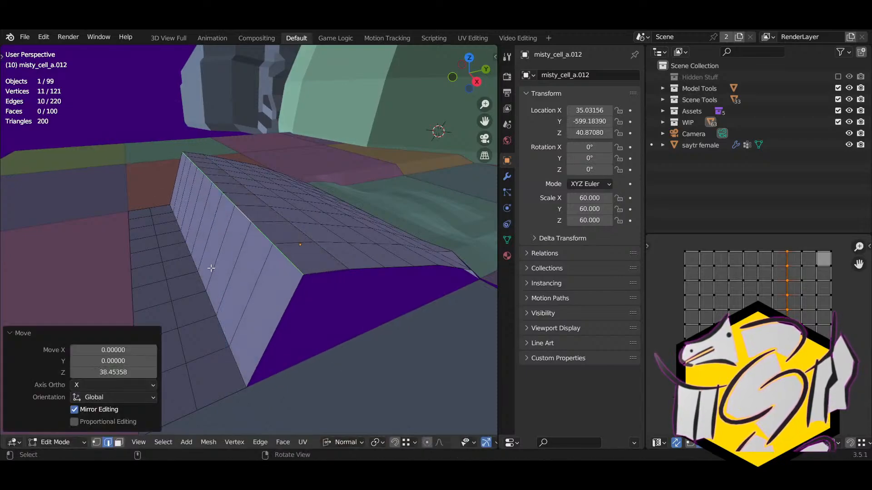
Step: Raise the next loop to 46.93 in Z, then lower it slightly
left_click(202, 276)
key("g")
key("z")
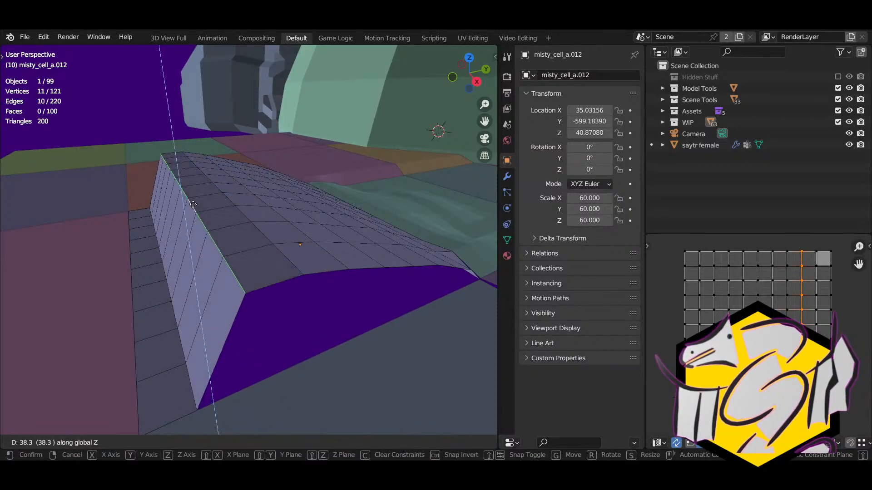
left_click(192, 188)
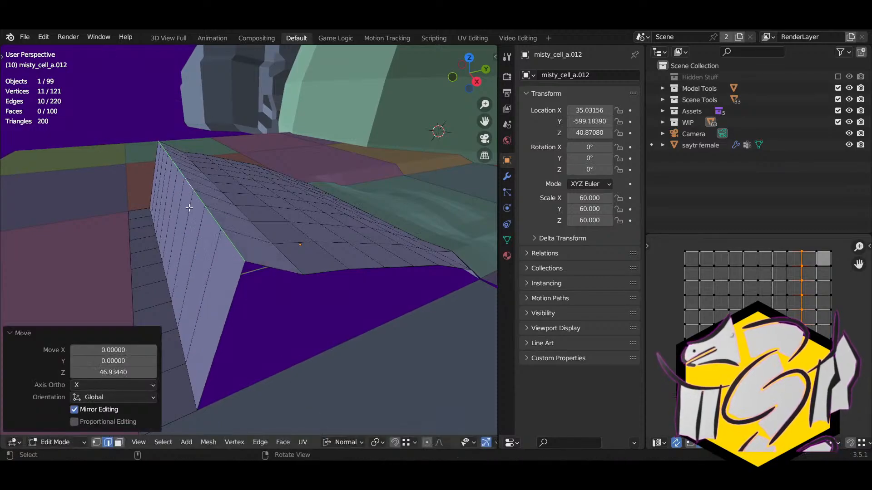
middle_click_drag(191, 191, 231, 227)
key("g")
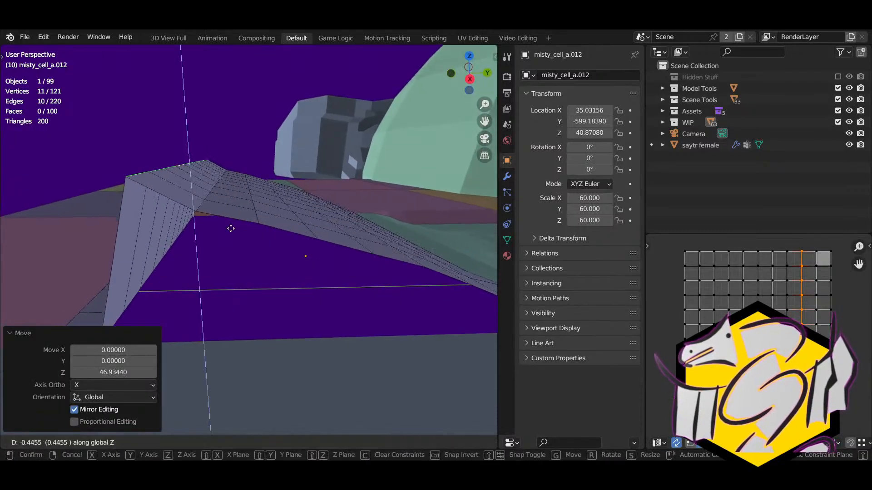
left_click(267, 253)
middle_click_drag(267, 252, 211, 250)
Step: Lift the strip of faces along the wall's base upward in Z
left_click(208, 242)
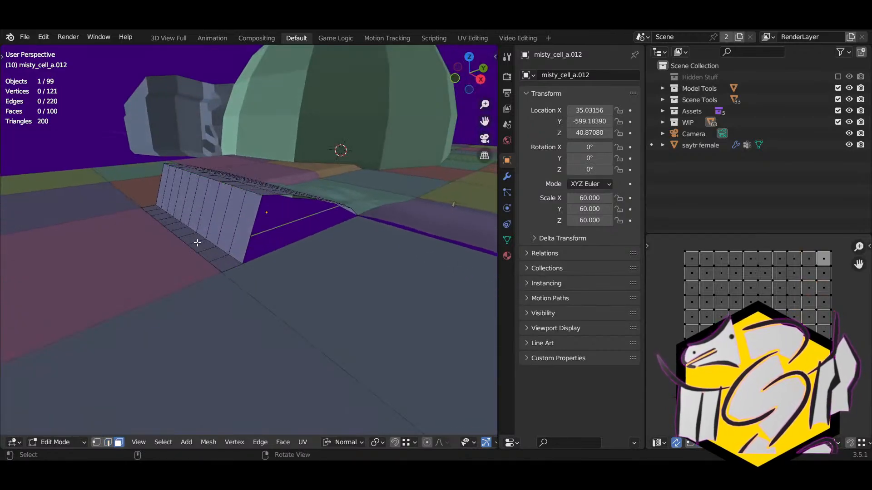
left_click(197, 243, "alt")
key("e")
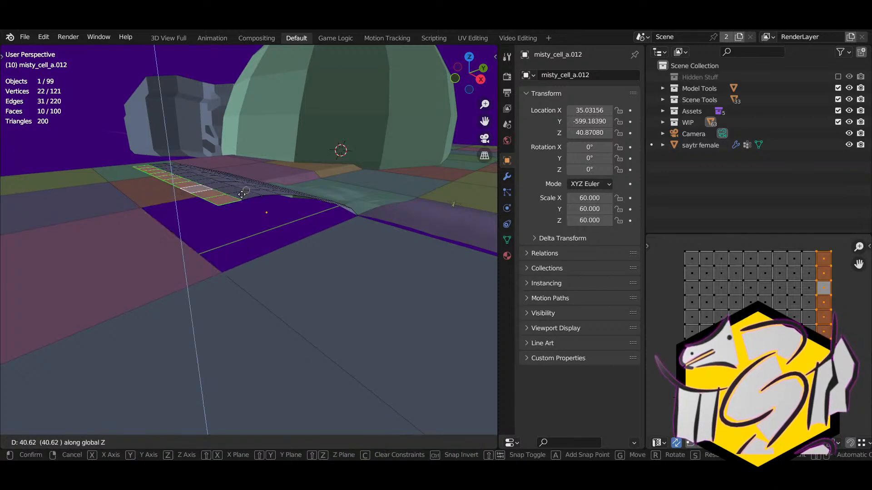
left_click(265, 208, "ctrl")
Step: Select a single vertex on the ridge top and enable proportional editing
right_click_drag(265, 208, 148, 223)
middle_click_drag(149, 223, 209, 215)
left_click(246, 192)
scroll(287, 248, "up", 3)
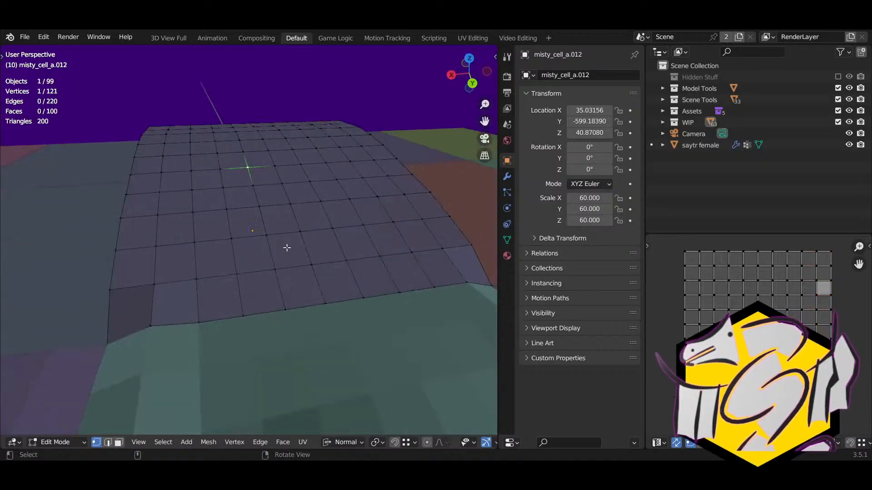
left_click(426, 441)
Step: Lift three vertices on misty_cell_a.012 with proportional falloff into a smooth bump
key("g")
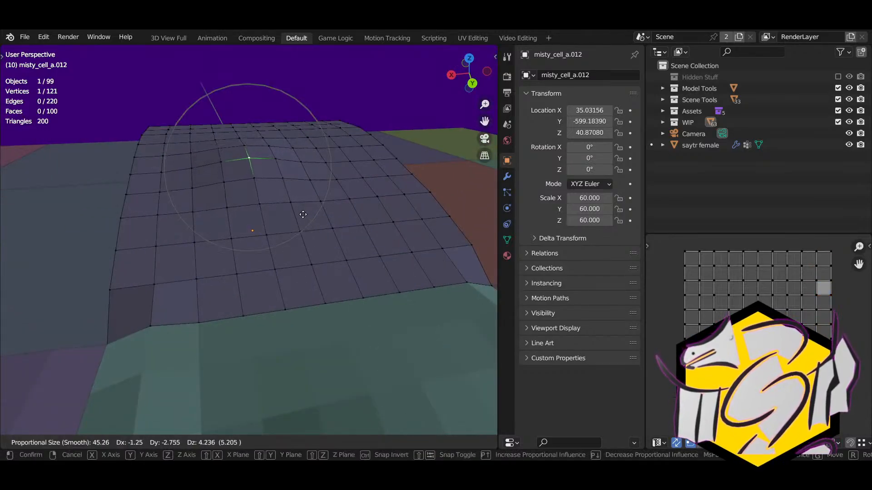
left_click(303, 215)
left_click(360, 220)
right_click_drag(354, 212, 350, 195)
left_click(347, 190)
key("g")
left_click(349, 200)
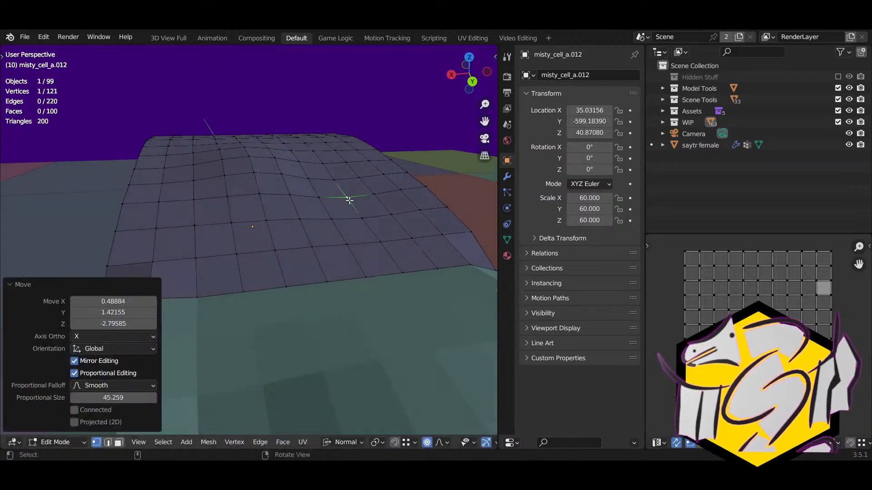
Step: Move two more surface vertices with proportional falloff to round out the hump
left_click(240, 223)
key("g")
left_click(242, 230)
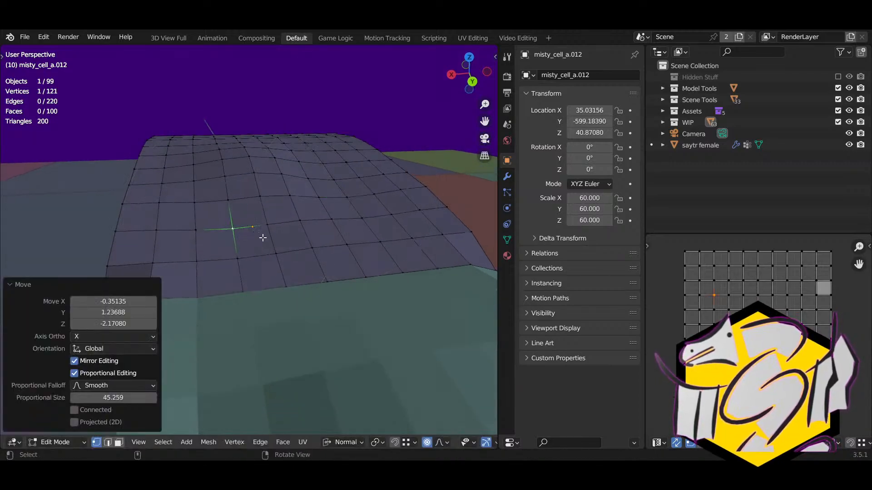
middle_click_drag(241, 229, 338, 254)
key("g")
left_click(356, 236)
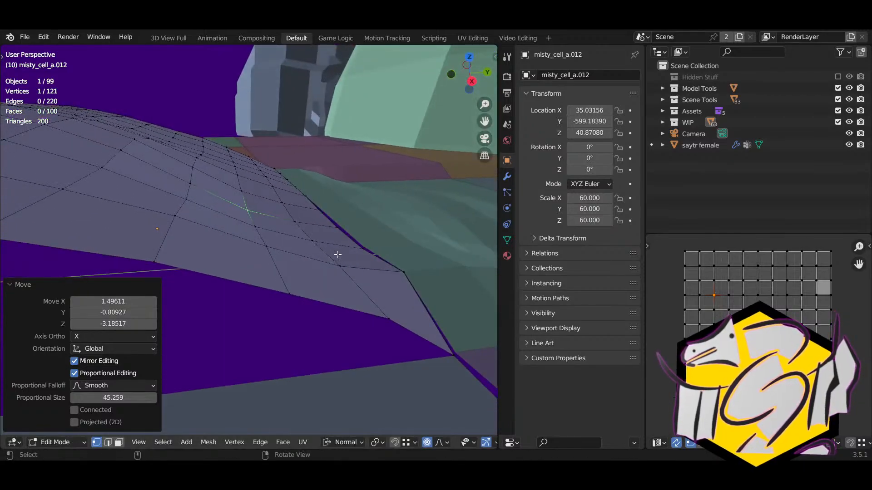
Step: Turn off proportional editing and snap the edge vertices onto the neighbouring cell's seam
left_click(429, 446)
key("g")
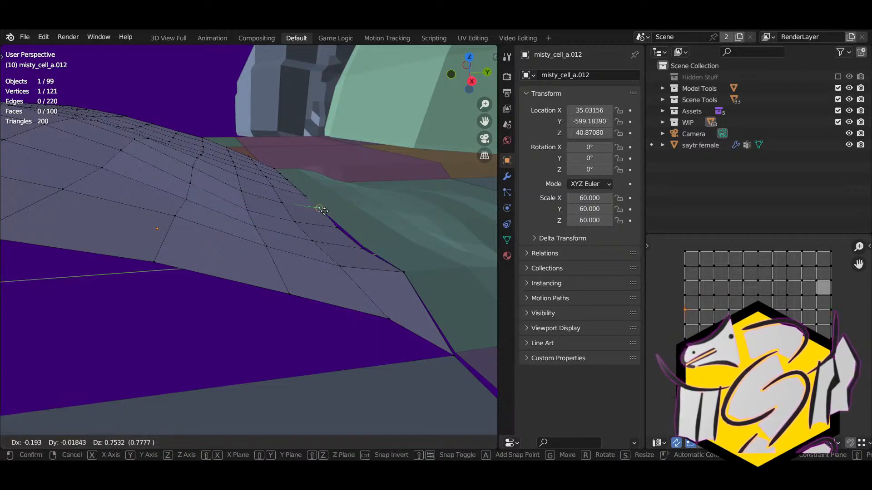
left_click(329, 221)
key("g")
left_click(336, 230)
key("g")
left_click(353, 246)
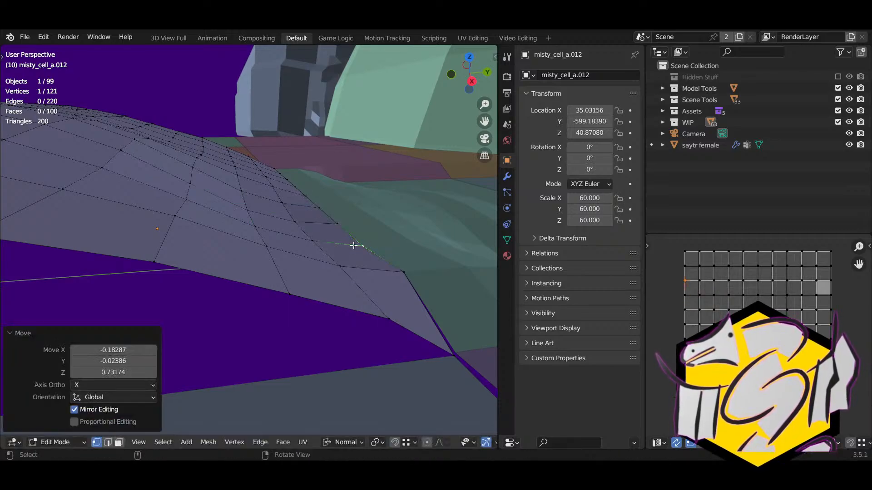
left_click(404, 274)
left_click(455, 351)
key("g")
left_click(456, 348)
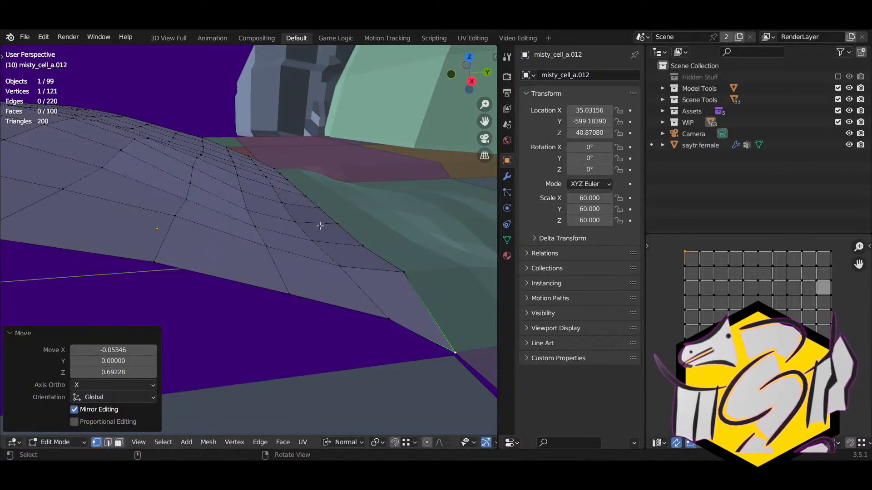
Step: Align the remaining corner vertex with the seam, then exit Edit Mode and select misty_cell_a.009
left_click(321, 226)
left_click(328, 202)
right_click_drag(328, 202, 324, 249)
middle_click_drag(323, 249, 271, 243)
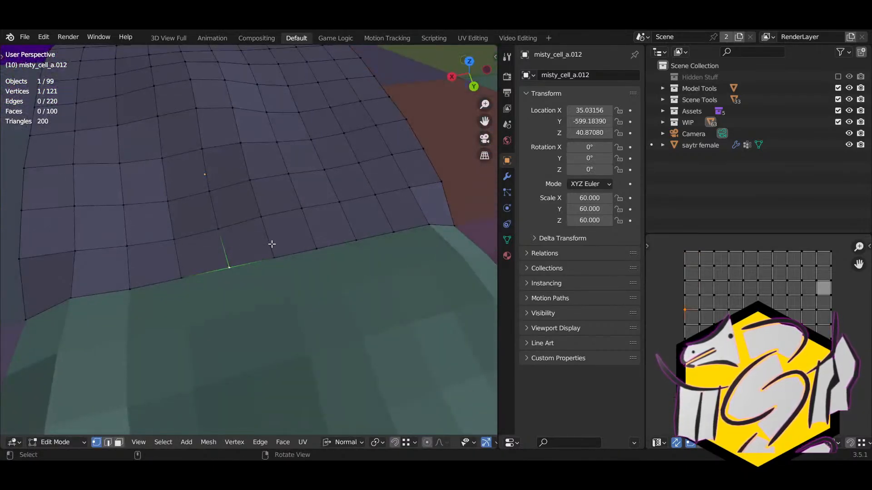
key("g")
left_click(273, 245)
middle_click_drag(294, 192, 217, 196)
middle_click_drag(247, 319, 316, 220)
key("Tab")
left_click(347, 248)
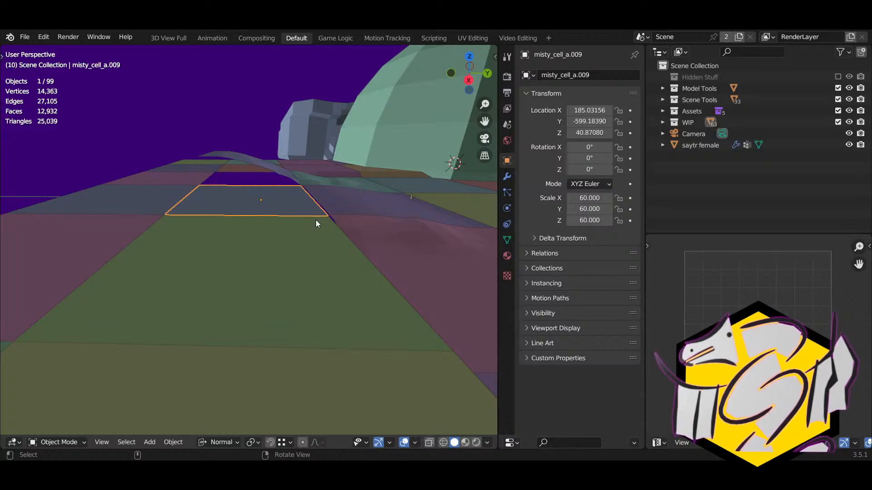
Step: In Edit Mode on misty_cell_a.009, place the 3D cursor on its boundary edge at the seam
key("Tab")
scroll(260, 243, "up", 3)
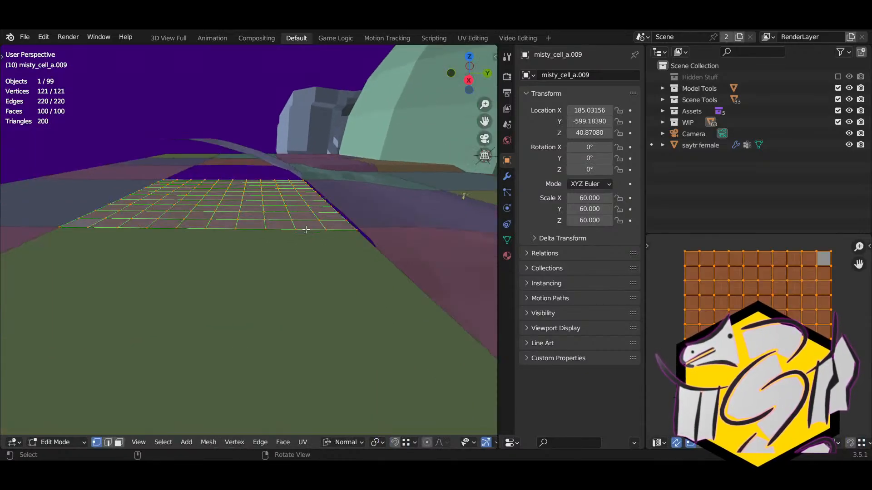
key("2")
scroll(274, 239, "up", 2)
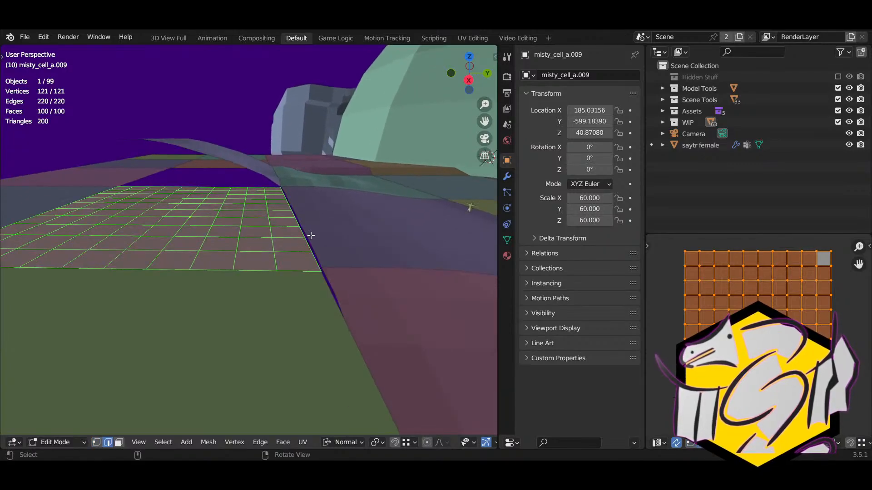
left_click(304, 237)
key("shift+s")
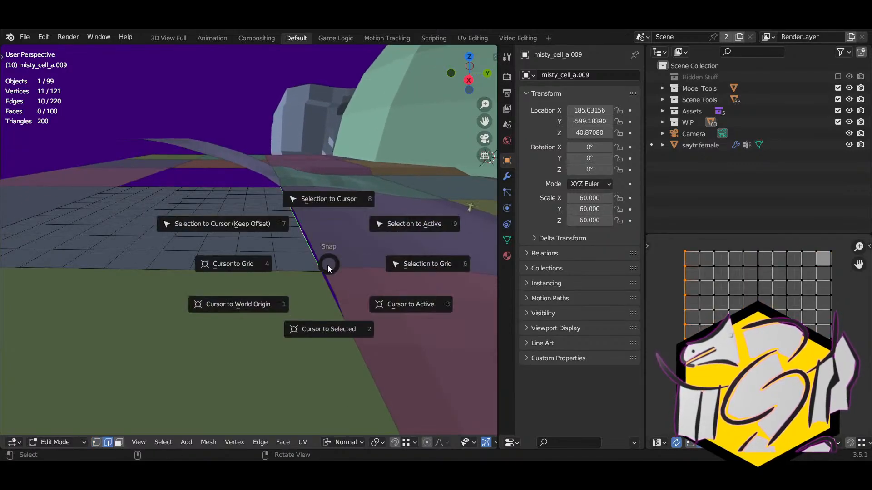
left_click(320, 324)
Step: Set the transform pivot point to the 3D cursor and try an X-axis rotation
left_click(356, 444)
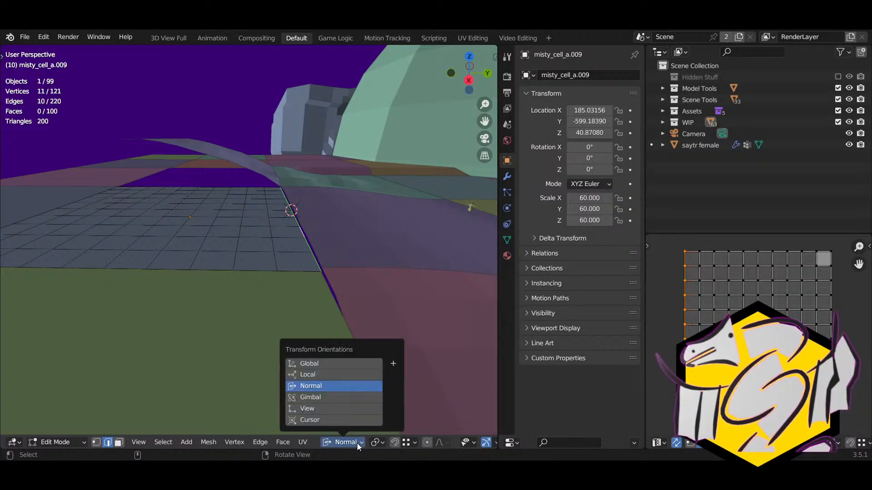
left_click(379, 443)
left_click(385, 417)
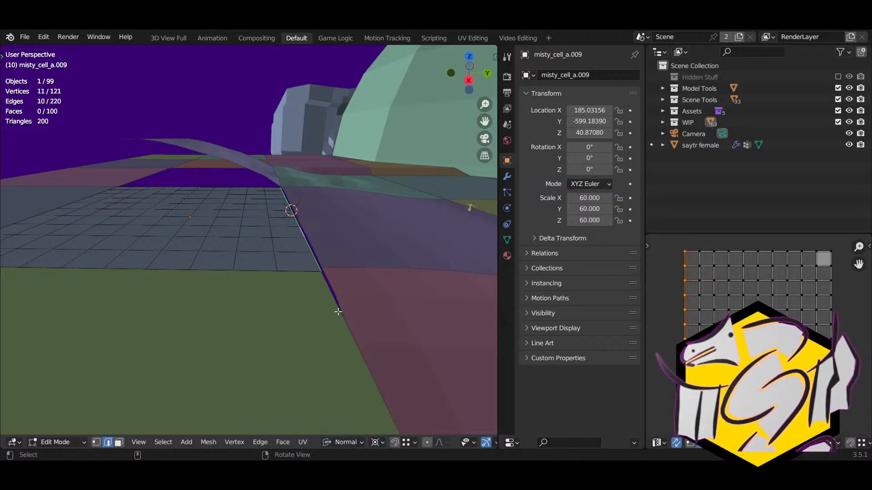
key("r")
key("x")
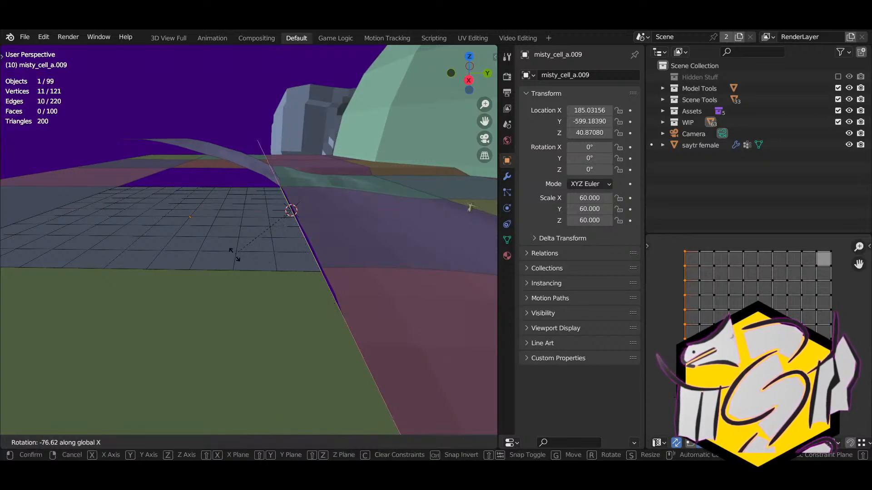
left_click(233, 252)
Step: Tilt the whole cell -21.2° about X, hinged on the cursor edge
key("a")
key("r")
key("x")
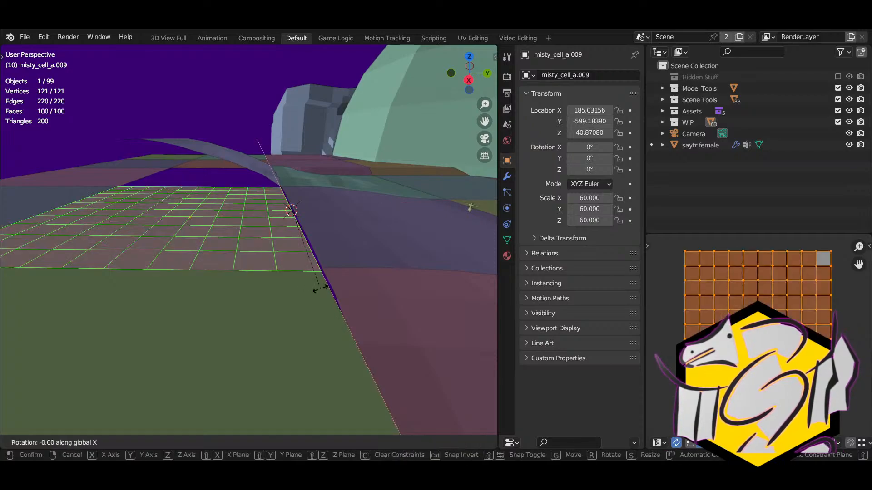
left_click(289, 307)
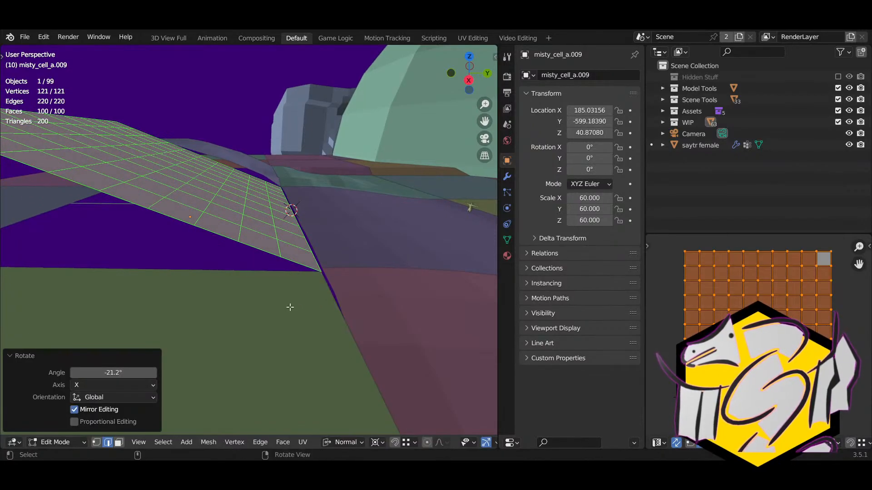
middle_click_drag(290, 307, 334, 295)
Step: Lift the tilted cell slightly toward its neighbour and select the seam corner vertex
key("g")
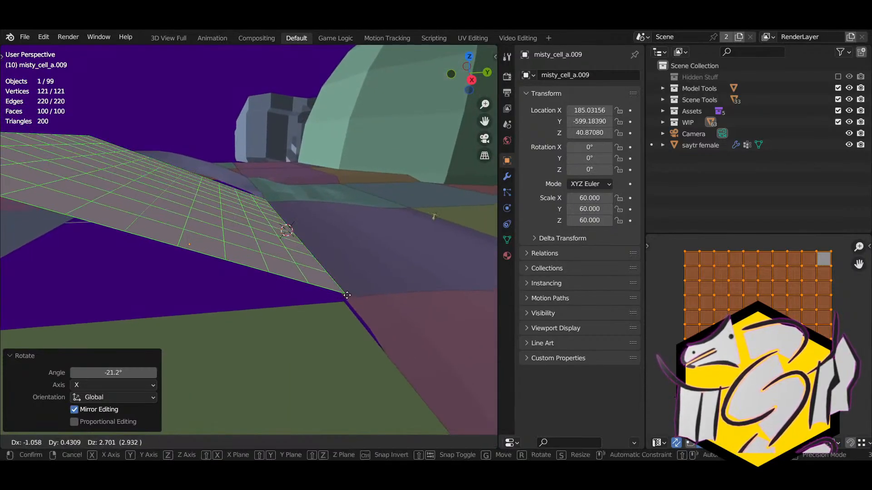
left_click(347, 295)
left_click(343, 299)
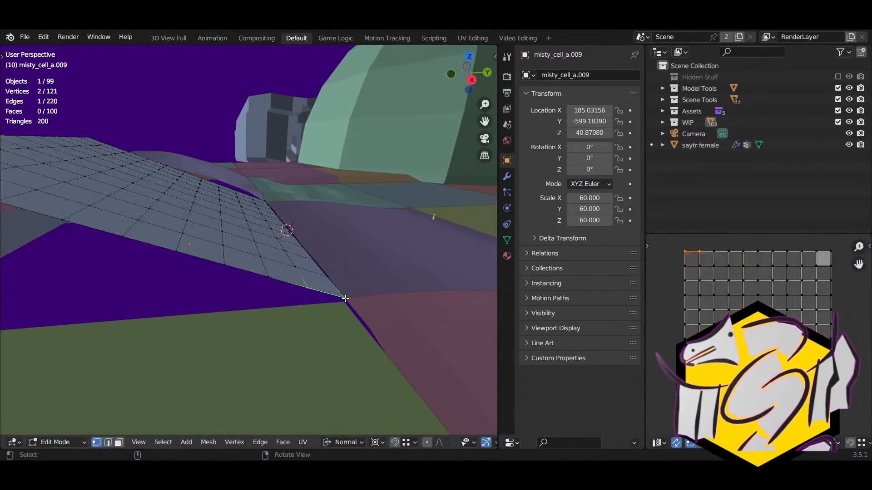
left_click(346, 299)
Step: Move the corner vertex and three following edge vertices of misty_cell_a.009 onto the seam
key("g")
left_click(344, 298)
left_click(328, 274)
key("g")
left_click(328, 273)
left_click(317, 255)
key("g")
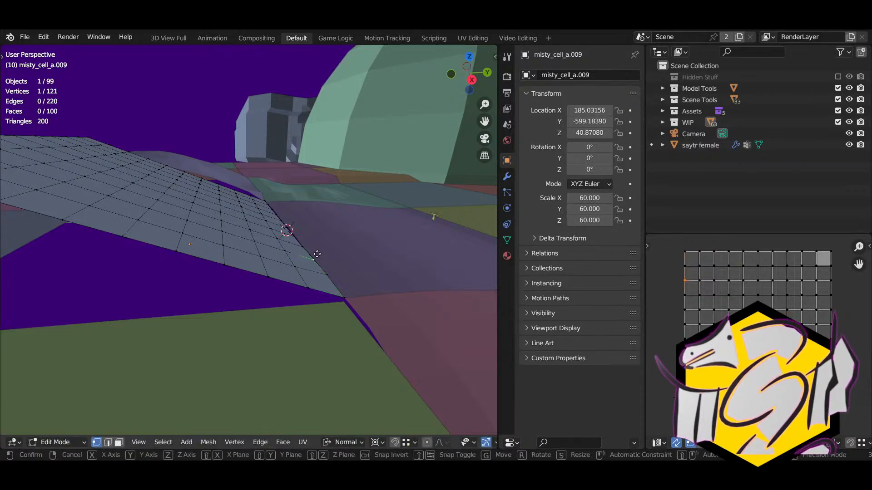
left_click(317, 253)
left_click(305, 246)
key("g")
left_click(304, 245)
Step: Try proportional lifts on cell vertices from new view angles, cancelling each attempt
right_click_drag(303, 244, 237, 282)
left_click(235, 285)
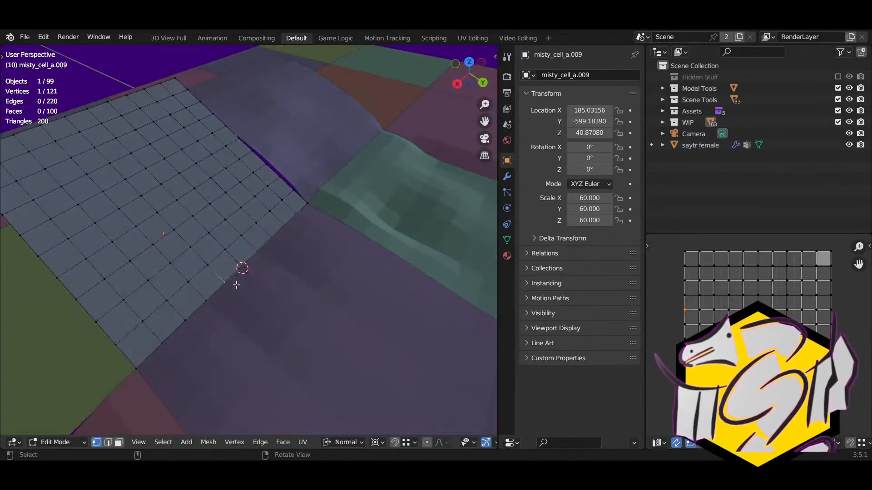
middle_click_drag(236, 285, 362, 345)
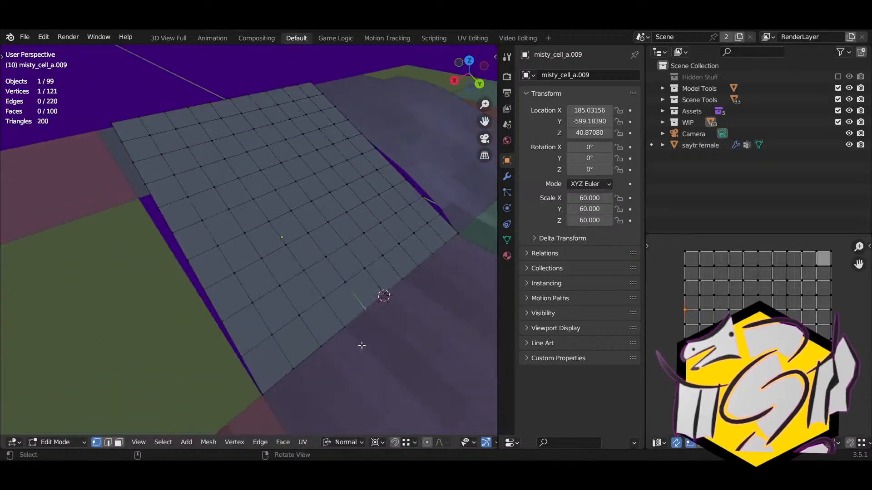
middle_click_drag(257, 195, 313, 219)
middle_click_drag(347, 323, 282, 291)
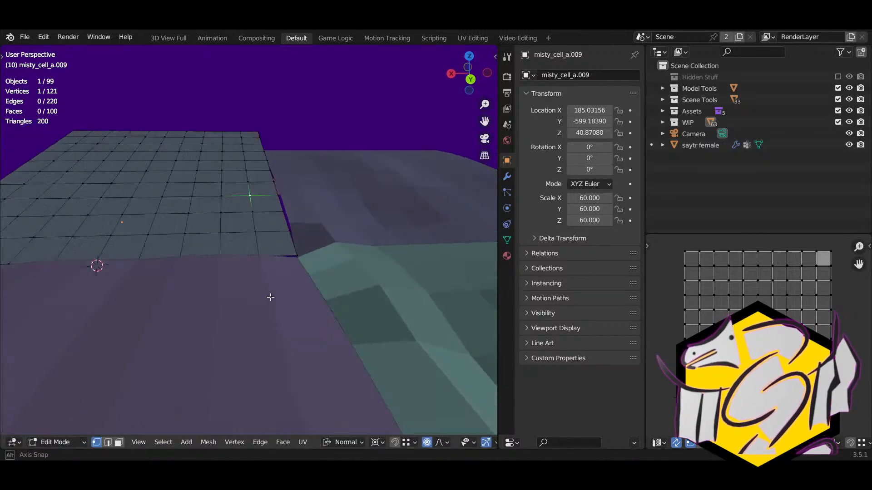
key("g")
right_click(253, 280)
right_click_drag(207, 244, 260, 266, "shift")
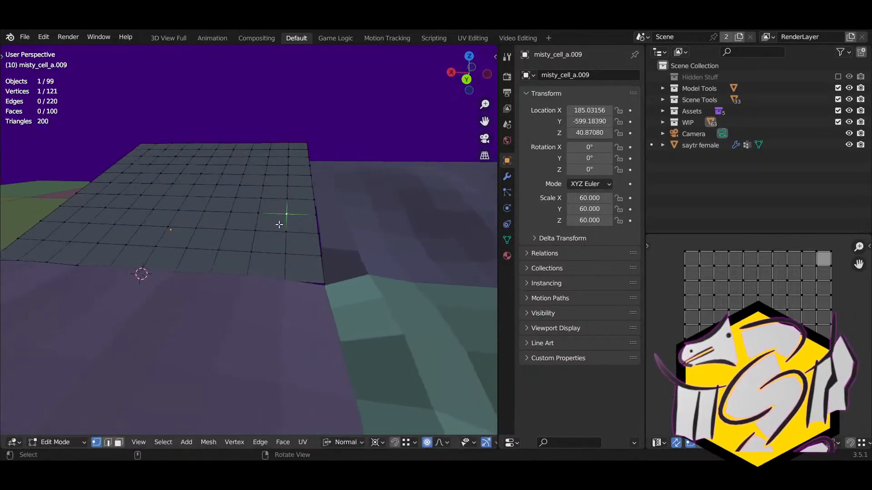
left_click(282, 214)
key("g")
right_click(293, 230)
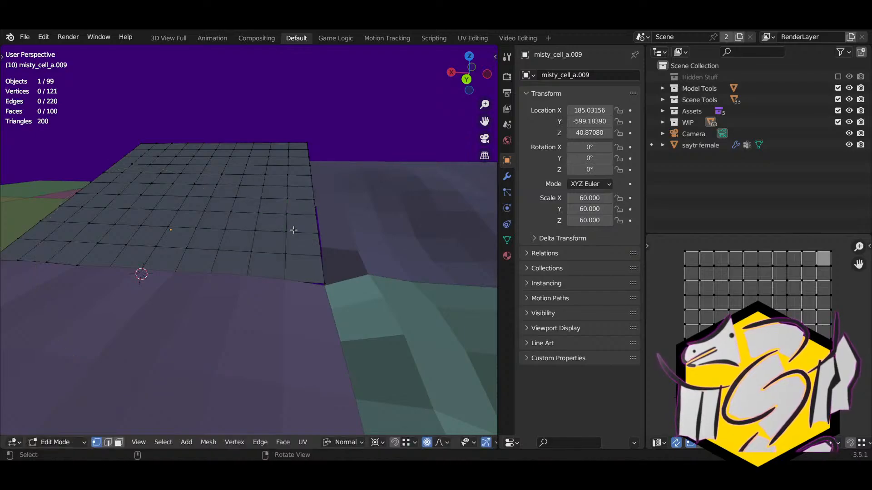
Step: Set the transform pivot point to Median Point after more cancelled trial lifts
left_click(290, 219)
right_click_drag(294, 220, 290, 257)
key("g")
right_click(298, 235)
key("g")
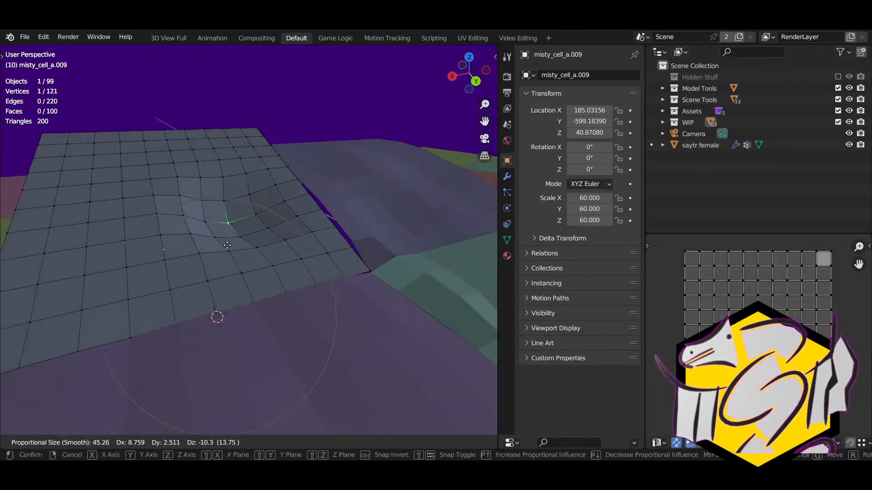
right_click(260, 220)
middle_click_drag(254, 227, 233, 248)
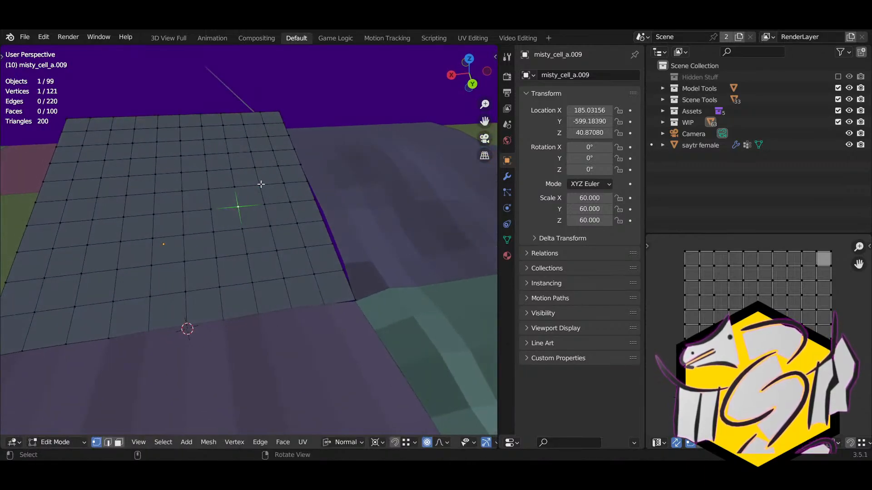
left_click(376, 441)
left_click(382, 395)
key("g")
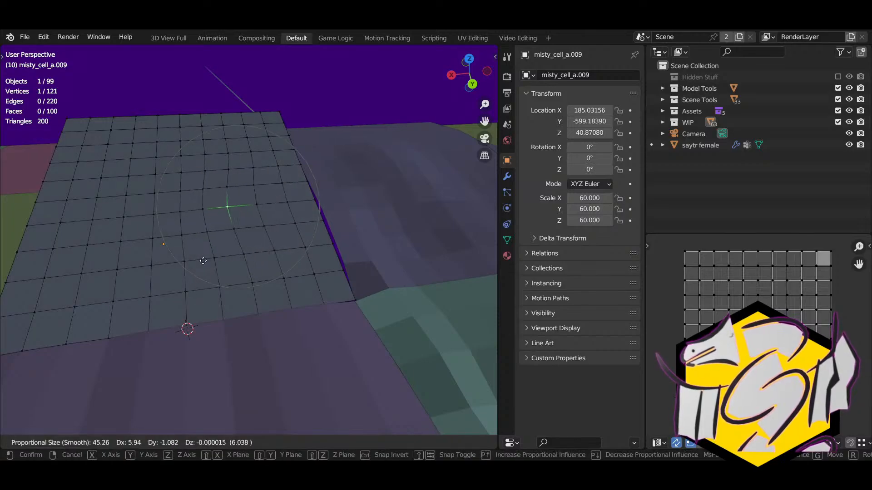
right_click(203, 260)
Step: Raise the first smooth bumps on the cell with proportional falloff
right_click_drag(245, 239, 265, 241)
key("g")
left_click(292, 200)
left_click(198, 223)
right_click_drag(190, 247, 247, 226)
key("g")
left_click(206, 230)
left_click(248, 231)
key("g")
left_click(252, 223)
Step: Lift more vertices near the cell's right side into bumps with smooth falloff
left_click(343, 229)
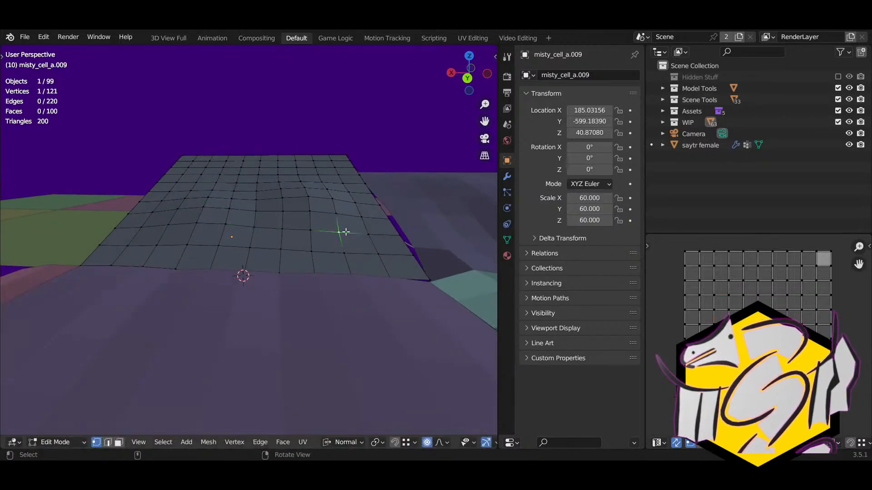
key("g")
left_click(345, 227)
left_click(203, 173)
key("g")
left_click(202, 166)
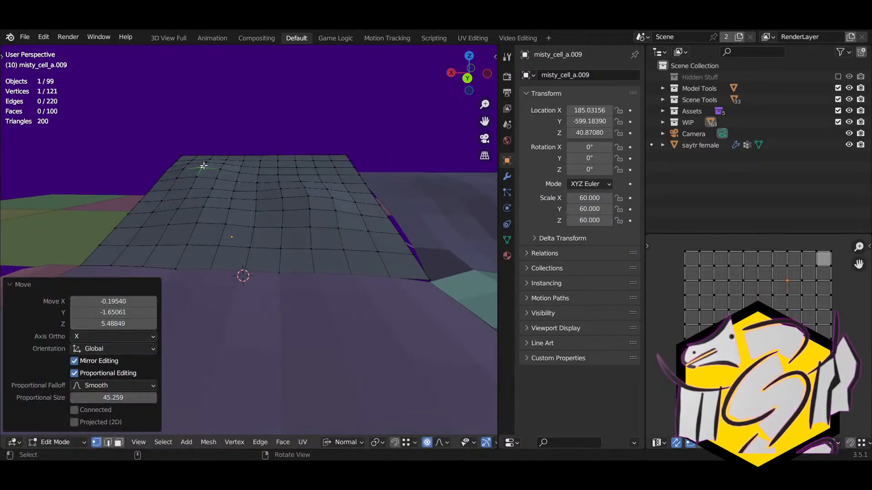
left_click(278, 166)
key("g")
left_click(314, 175)
Step: Shape a bump from a vertex near the far edge with proportional falloff
middle_click_drag(314, 176, 300, 173)
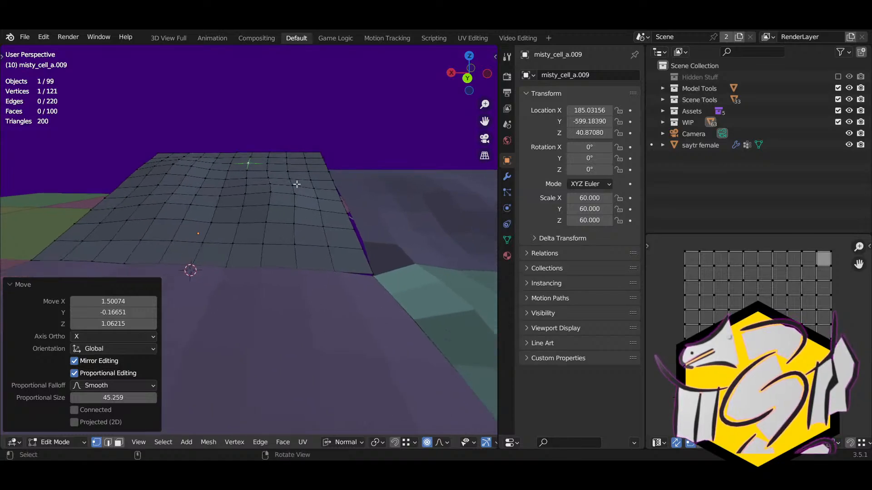
left_click(302, 169)
key("g")
left_click(302, 168)
key("g")
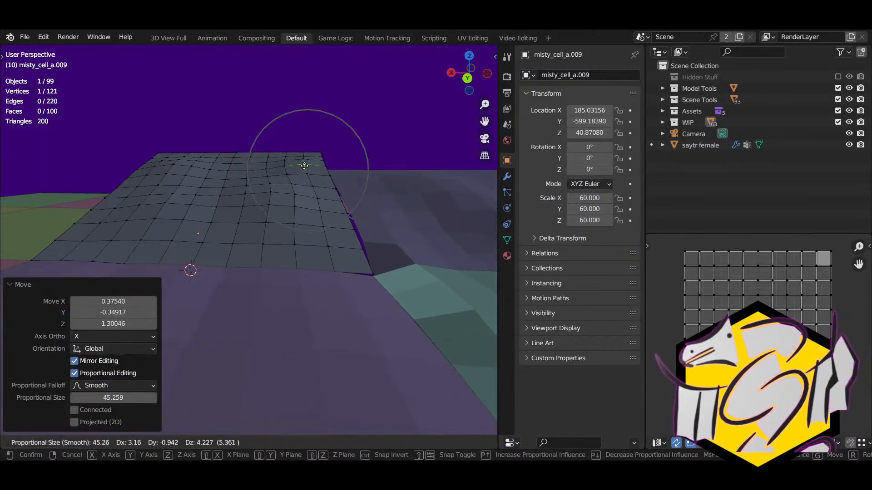
left_click(306, 166)
Step: Snap a corner vertex onto the neighbouring cell's vertex
middle_click_drag(307, 166, 240, 233)
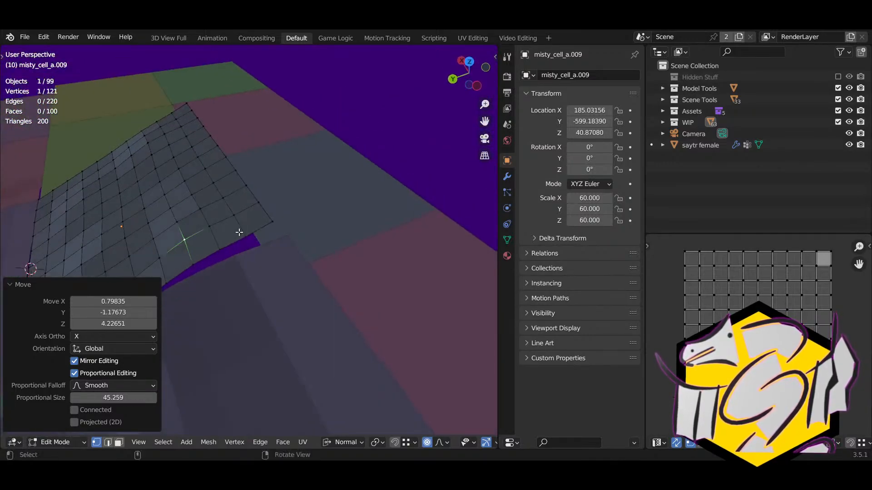
left_click(219, 165)
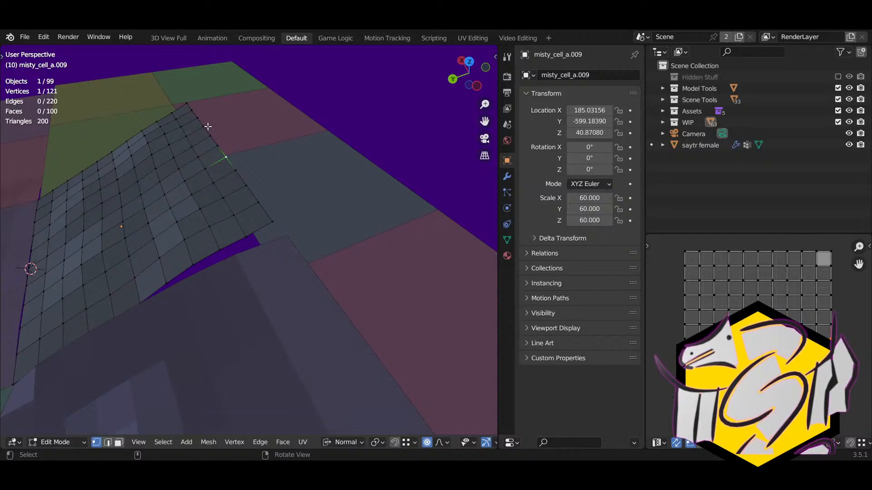
right_click(223, 145, "alt")
right_click_drag(231, 168, 238, 155)
Step: Move misty_cell_a.009's border loop with smooth proportional falloff
key("g")
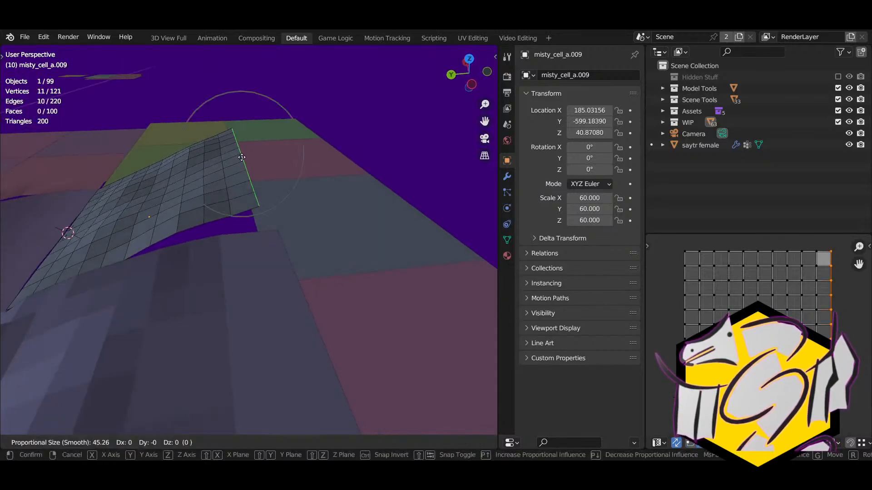
left_click(258, 183)
right_click_drag(258, 185, 265, 173)
key("g")
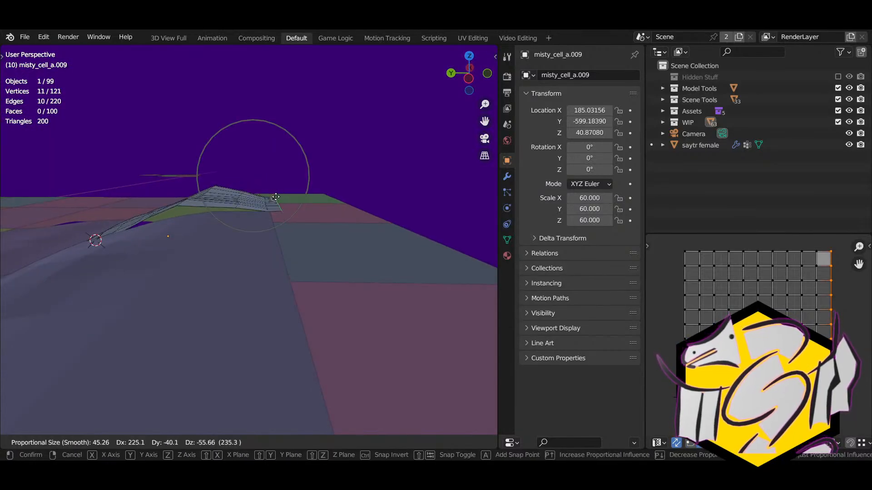
left_click(269, 211)
key("g")
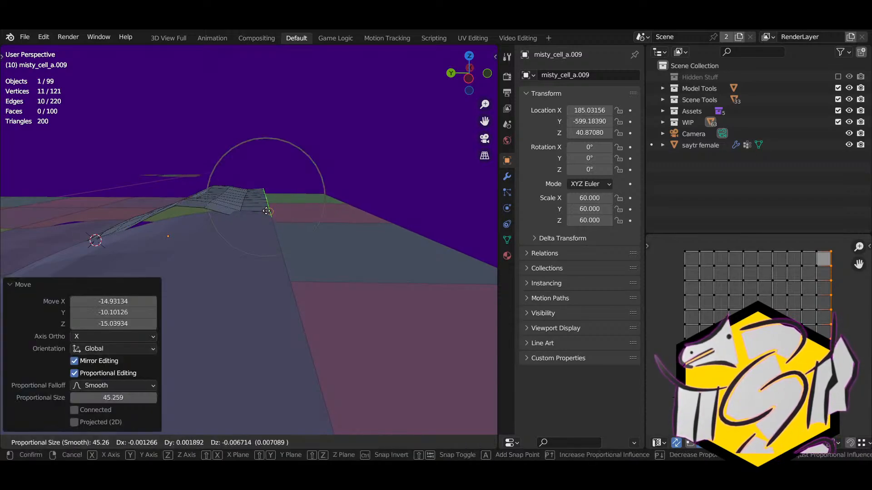
right_click(268, 211)
Step: Undo the earlier loop move and reposition the border edge with smooth falloff
middle_click_drag(269, 210, 161, 247)
key("g")
right_click(214, 232)
key("ctrl+z")
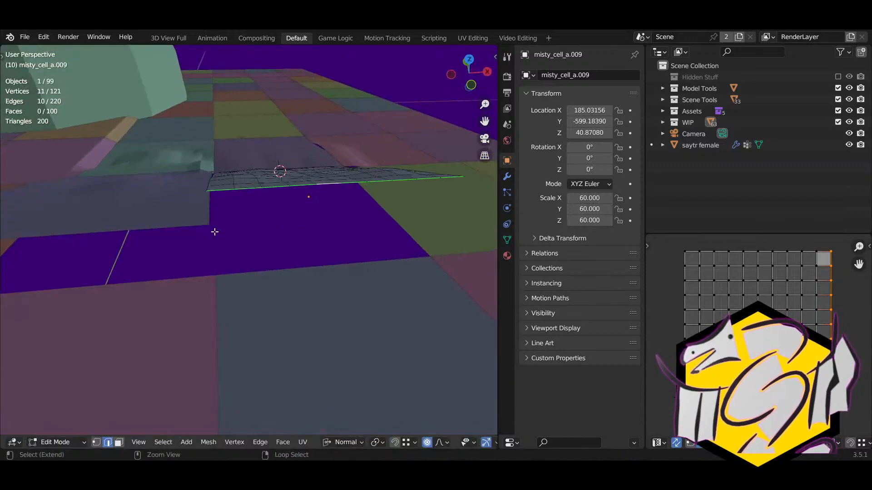
key("g")
left_click(217, 222)
mouse_move(217, 223)
middle_mouse_down()
mouse_move(363, 196)
mouse_move(218, 219)
middle_mouse_up()
scroll(272, 247, "up", 3)
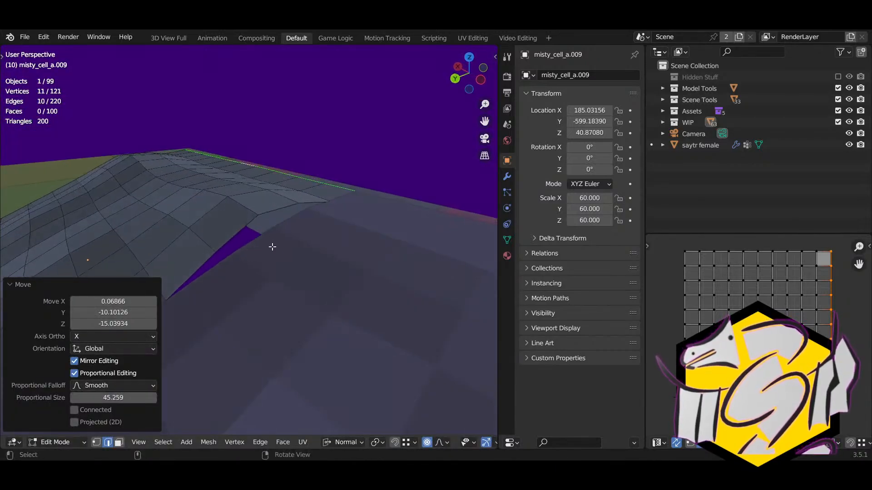
Step: Switch to editing misty_cell_a.012 in vertex select mode
key("Tab")
left_click(283, 248)
key("Tab")
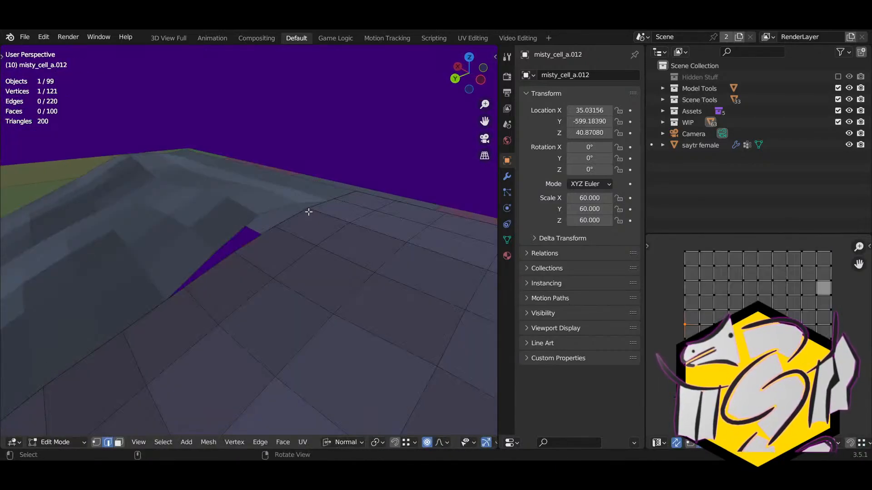
left_click(308, 213)
right_click_drag(308, 213, 297, 258)
key("1")
key("g")
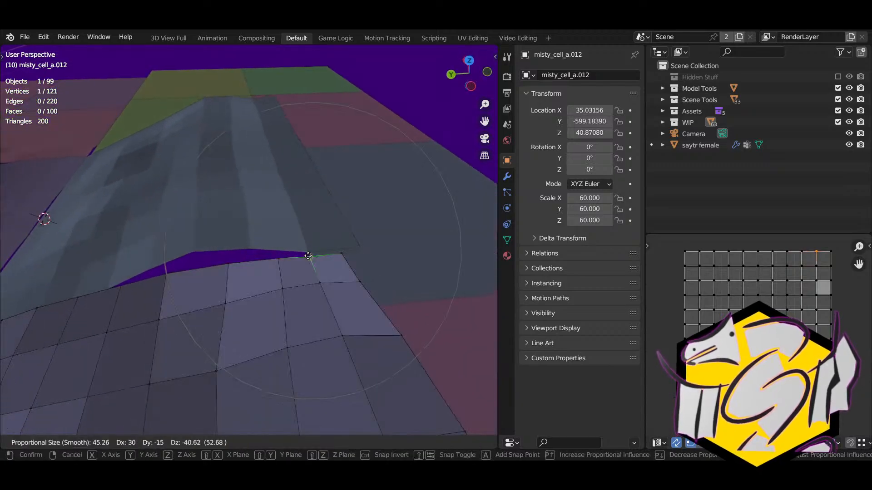
right_click(321, 275)
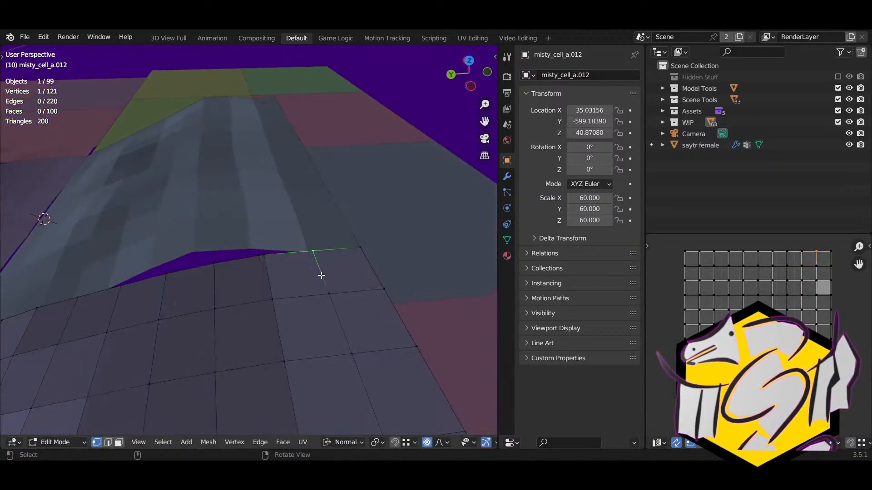
Step: Reposition a border vertex a few times, undoing the last move
key("g")
left_click(305, 253)
key("g")
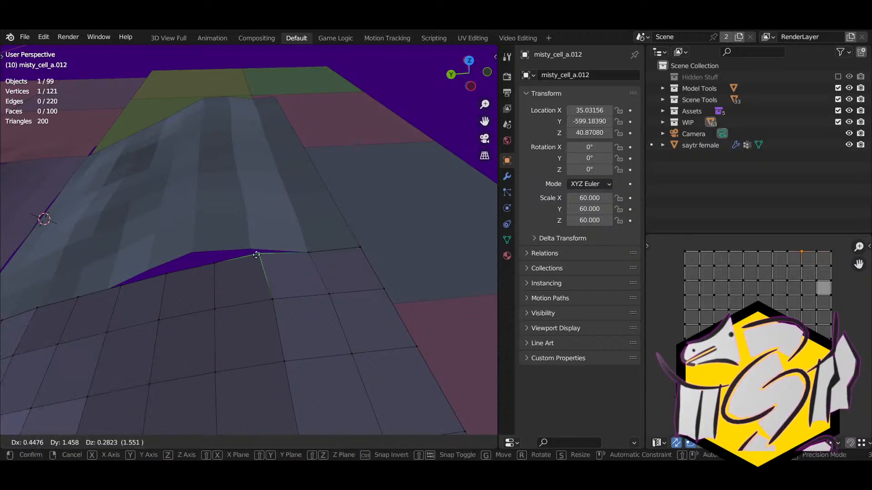
left_click(257, 254)
key("g")
middle_click_drag(264, 272, 281, 226)
left_click(184, 201)
key("ctrl+z")
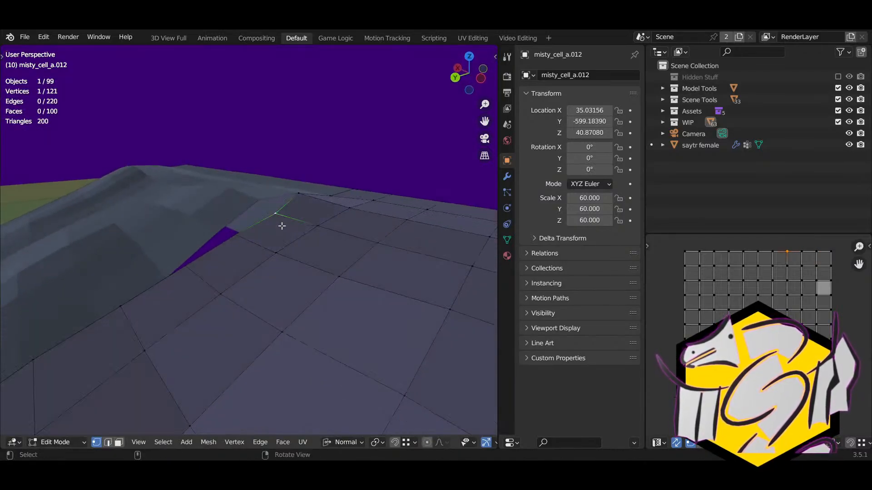
middle_click_drag(261, 189, 269, 179)
Step: Snap the first border vertices of misty_cell_a.012 onto the ridge cell's edge
key("g")
left_click(269, 221)
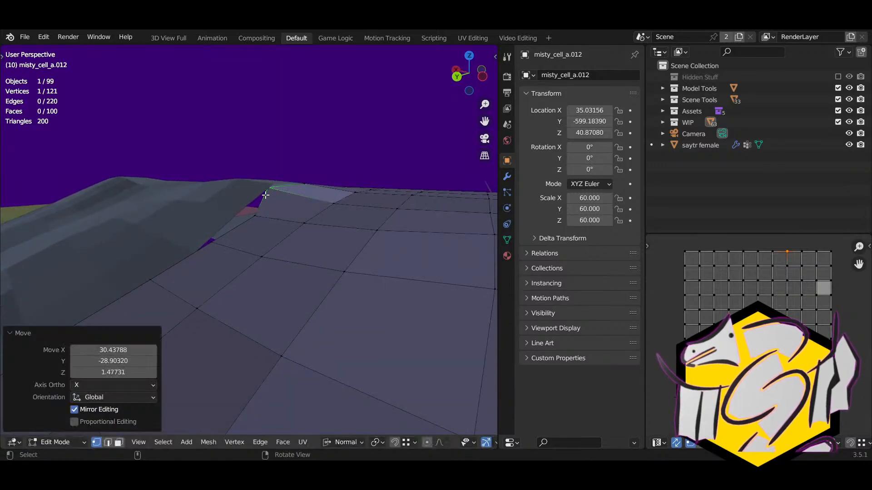
key("g")
left_click(273, 186, "ctrl")
left_click(256, 216)
key("g")
left_click(244, 211, "ctrl")
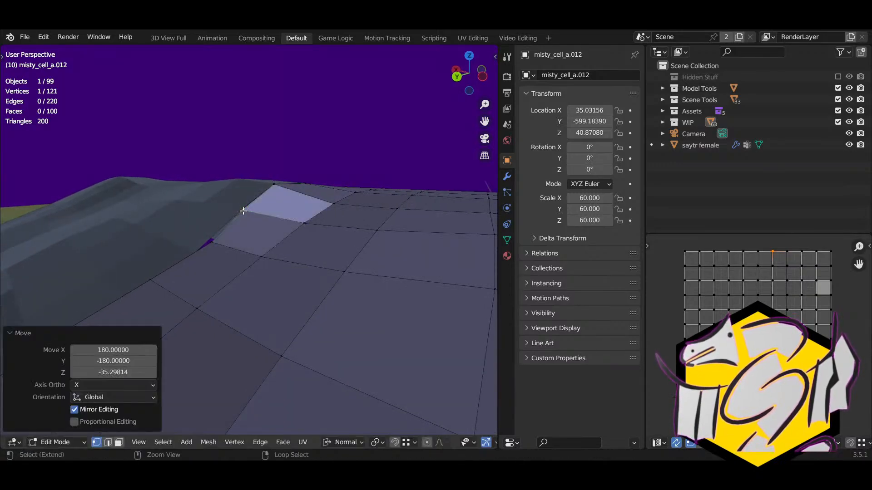
left_click(212, 241)
key("g")
left_click(193, 254, "ctrl")
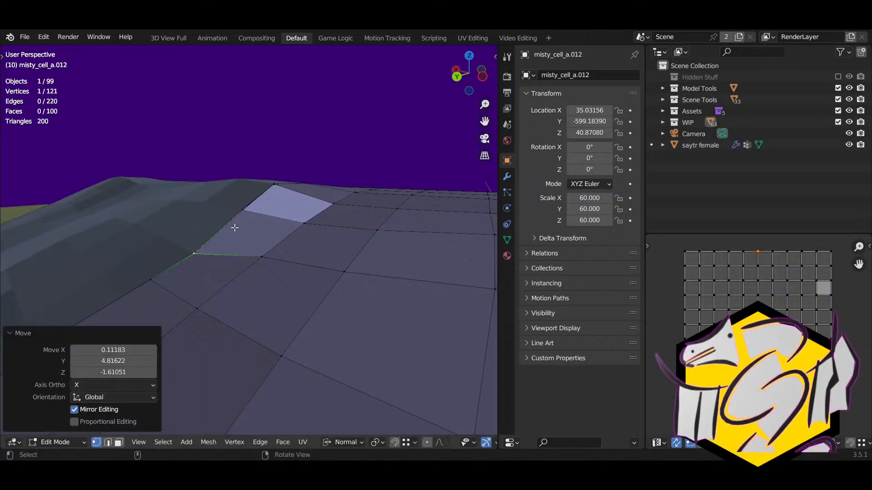
Step: Snap three more border vertices onto the adjacent cell along the seam
middle_click_drag(234, 228, 225, 295)
key("g")
left_click(215, 299, "ctrl")
left_click(185, 313)
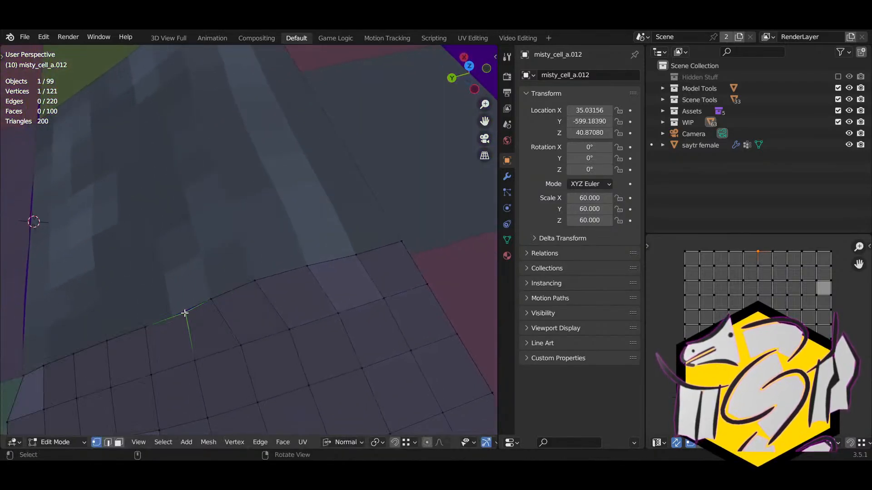
key("g")
left_click(176, 315, "ctrl")
middle_click_drag(177, 314, 238, 245)
left_click(194, 273)
key("g")
left_click(183, 286, "ctrl")
Step: Snap the remaining border vertices onto the seam, the last dropping about -3.21 in Z
key("g")
left_click(326, 253, "ctrl")
left_click(231, 278)
key("g")
left_click(243, 249, "ctrl")
left_click(270, 273)
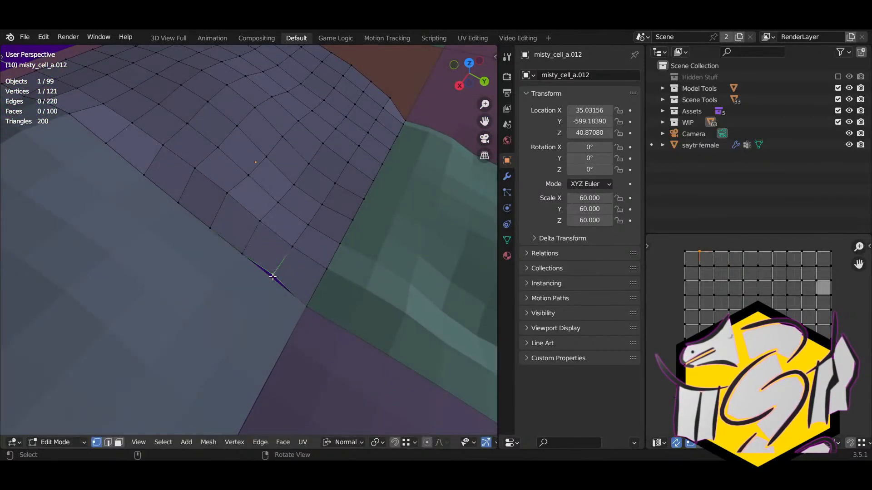
key("g")
left_click(273, 278)
middle_click_drag(273, 278, 493, 258)
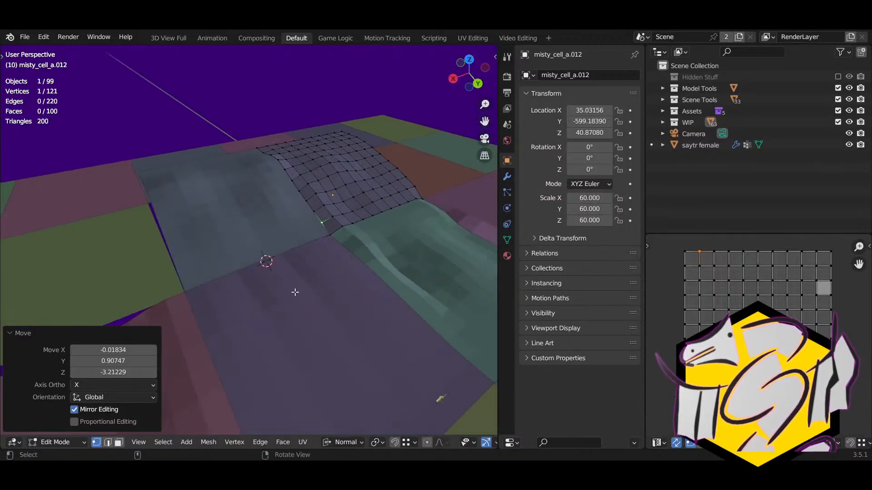
Step: Pan over to the flat cell misty_cell_a.016, enter its Edit Mode and select a vertex
middle_click_drag(295, 292, 244, 311)
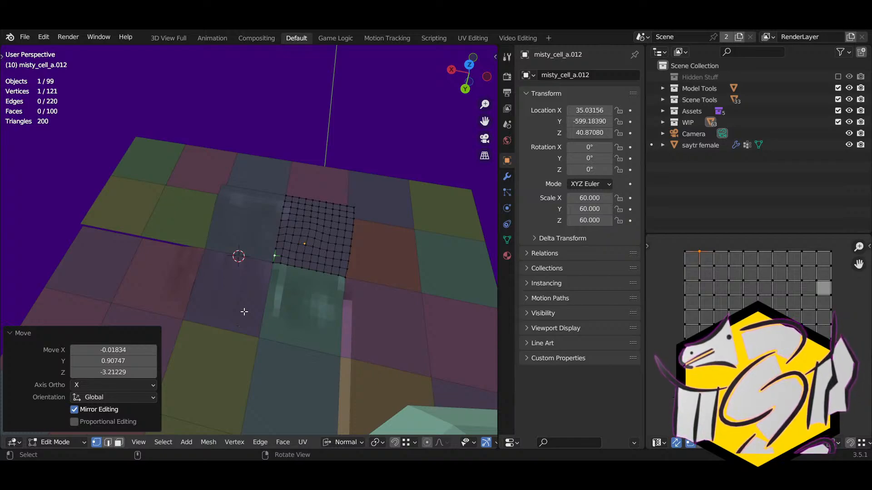
middle_click_drag(233, 294, 346, 459)
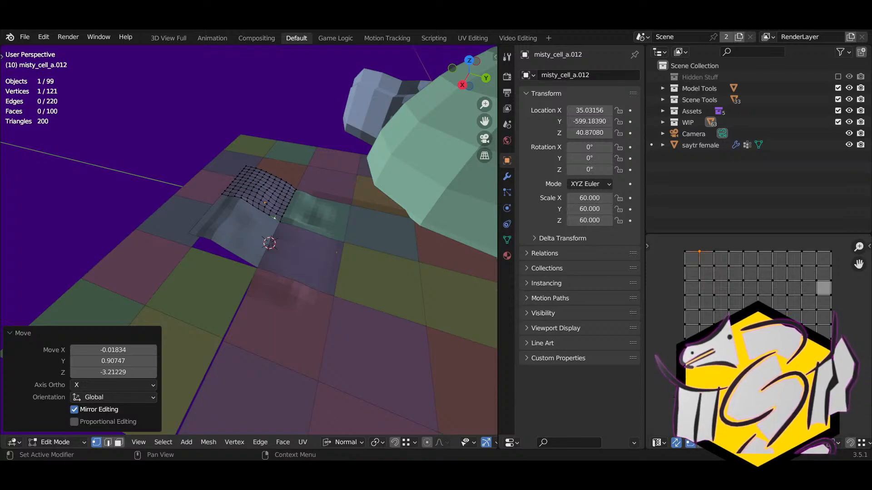
middle_click_drag(181, 209, 242, 222, "shift")
mouse_move(273, 265)
middle_mouse_down("shift")
mouse_move(281, 234)
mouse_move(249, 221)
middle_mouse_up("shift")
key("Tab")
left_click(271, 259)
key("Tab")
left_click(296, 226)
Step: Circle-select a block of faces on misty_cell_a.016 and try lifting them, then cancel
key("3")
key("c")
mouse_move(261, 235)
left_mouse_down()
mouse_move(261, 272)
mouse_move(272, 241)
left_mouse_up()
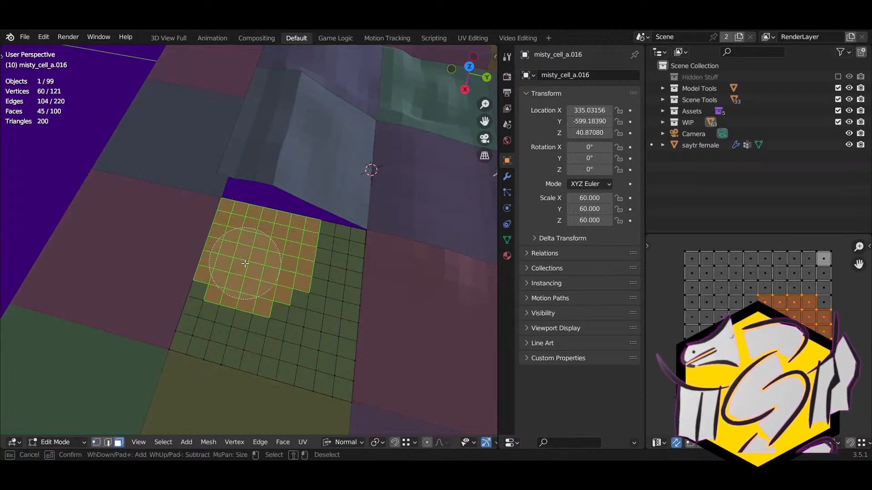
middle_click_drag(257, 266, 290, 246)
key("e")
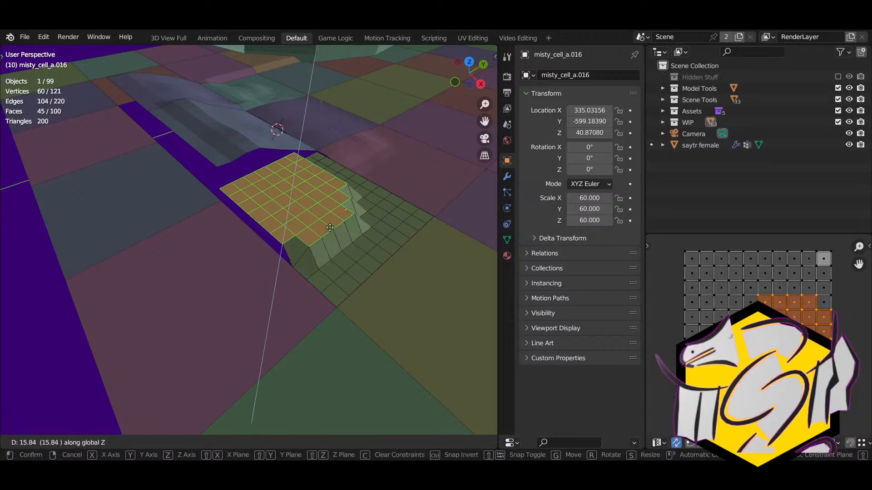
key("Escape")
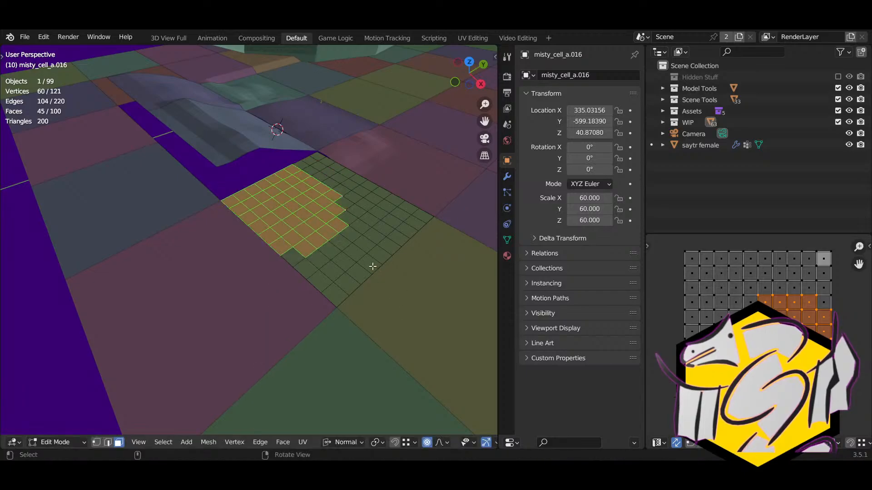
key("e")
scroll(372, 259, "down", 3)
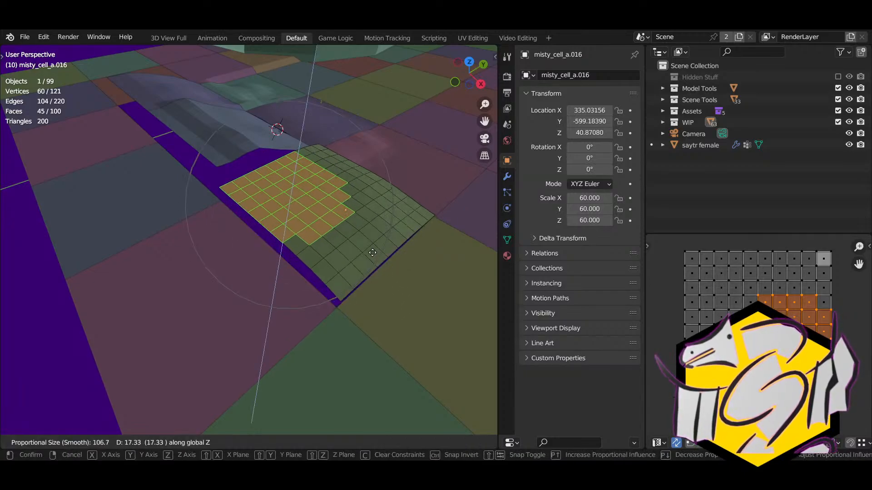
scroll(372, 250, "up", 5)
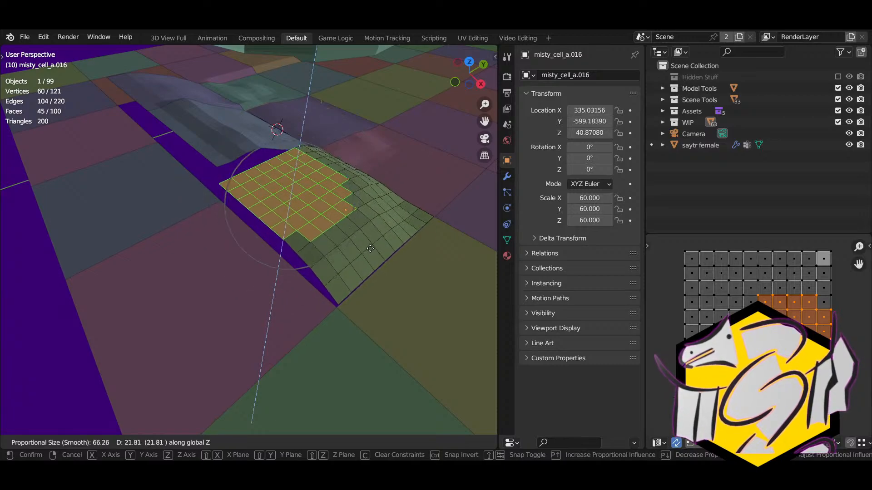
scroll(366, 240, "down", 2)
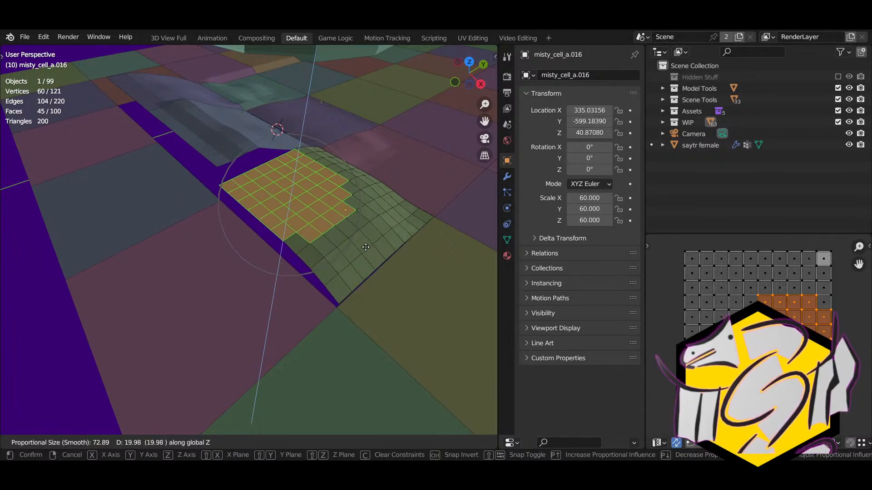
right_click(364, 239)
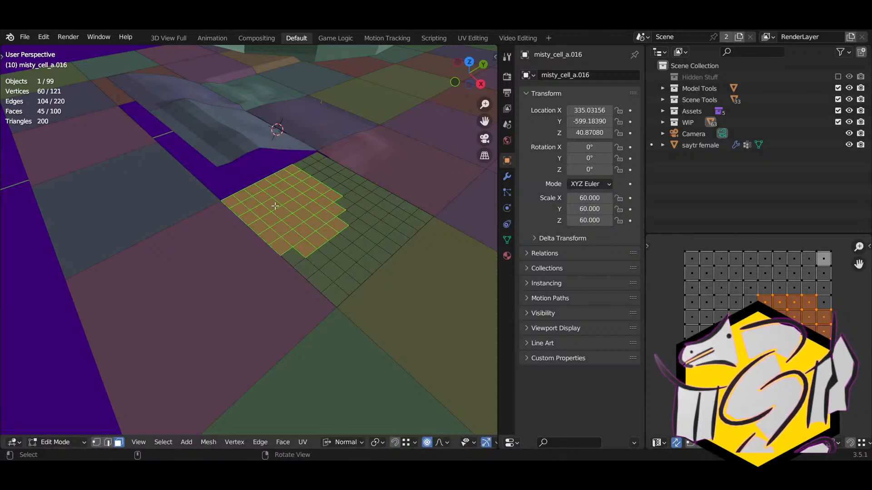
Step: Raise 24 corner faces 29.93 in Z with proportional falloff size 97.017, then exit edit mode
key("alt+a")
key("c")
left_click(256, 196)
right_click(256, 196)
key("g")
key("z")
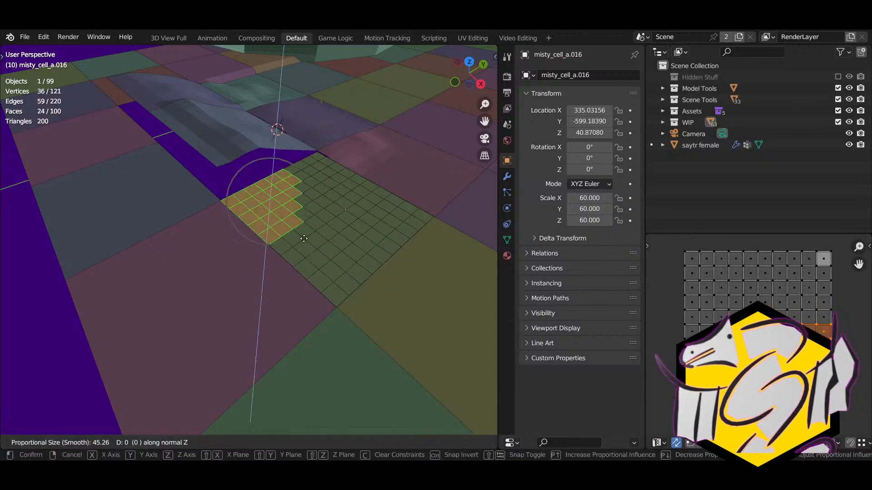
scroll(302, 234, "down", 6)
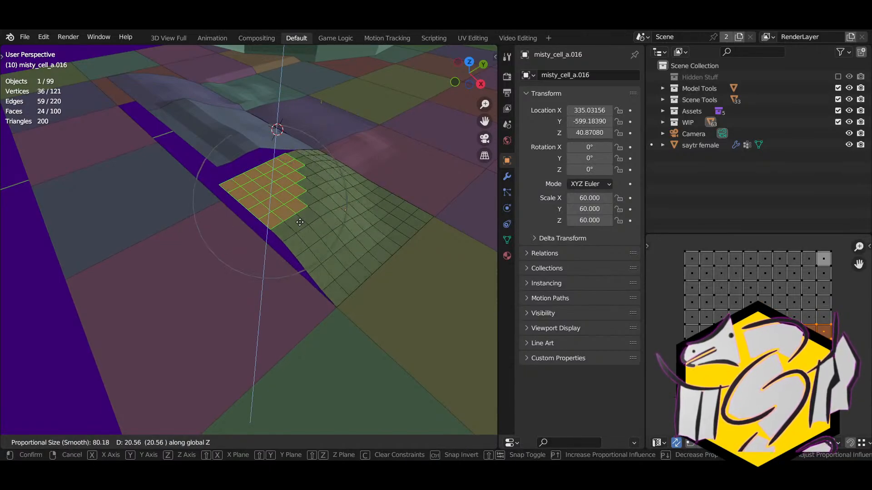
scroll(300, 222, "down", 2)
left_click(298, 214)
middle_click_drag(298, 214, 121, 175)
middle_click_drag(218, 169, 268, 240)
key("1")
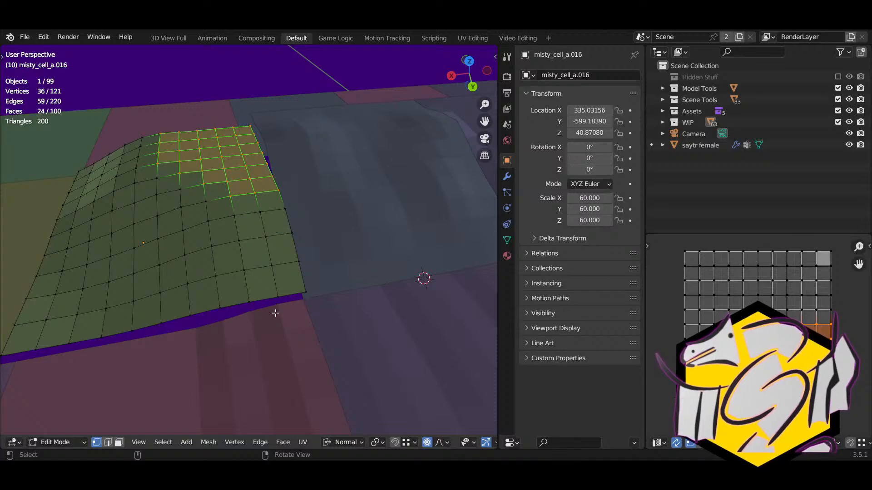
key("Tab")
Step: Edit the green cell with three neighbouring cells and turn off proportional editing
left_click(324, 250, "shift")
left_click(342, 326, "shift")
left_click(282, 337, "shift")
key("Tab")
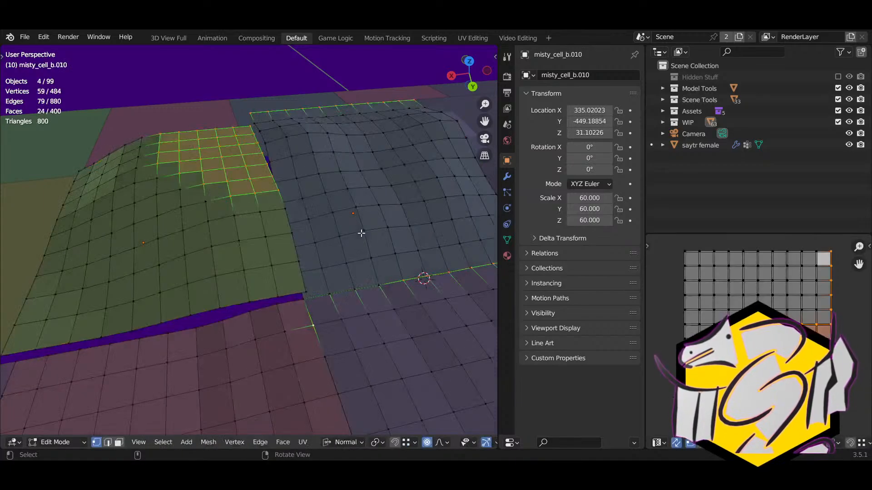
middle_click_drag(362, 233, 257, 265)
left_click(206, 239)
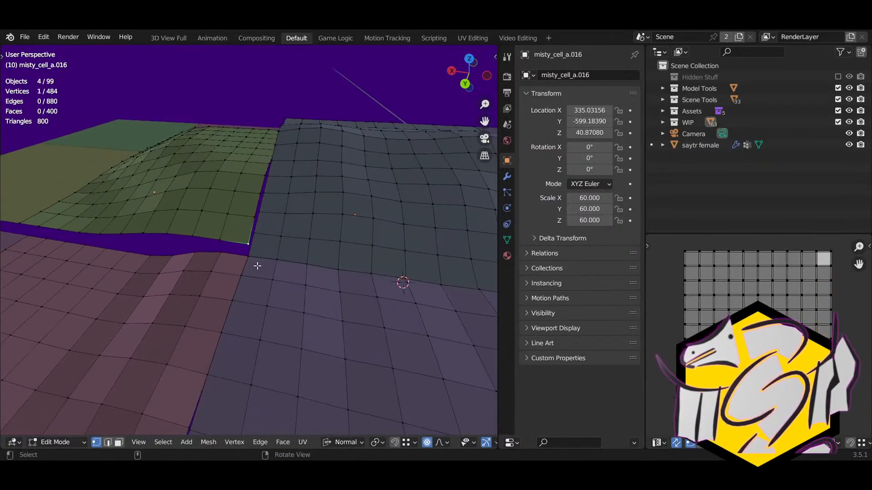
scroll(257, 265, "up", 5)
key("o")
Step: Snap the green cell's corner and next two seam vertices onto neighbouring cell vertices
right_click_drag(243, 272, 206, 257)
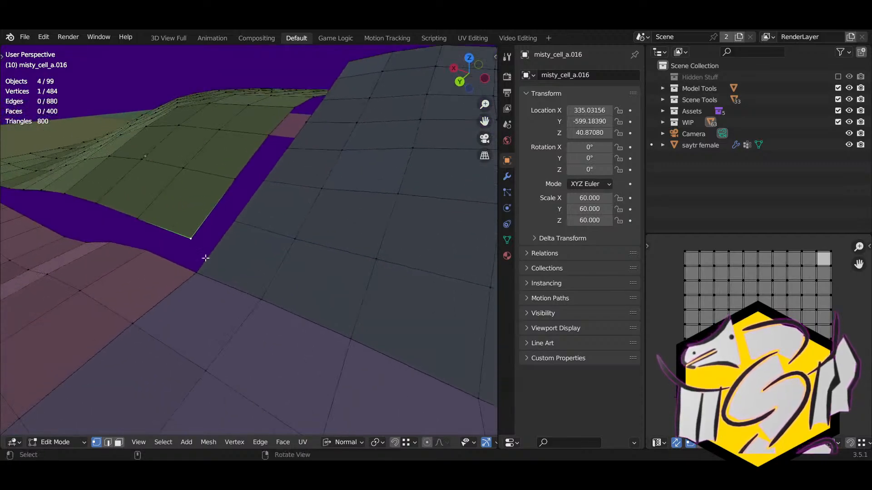
key("g")
left_click(196, 272, "ctrl")
left_click(232, 185)
key("g")
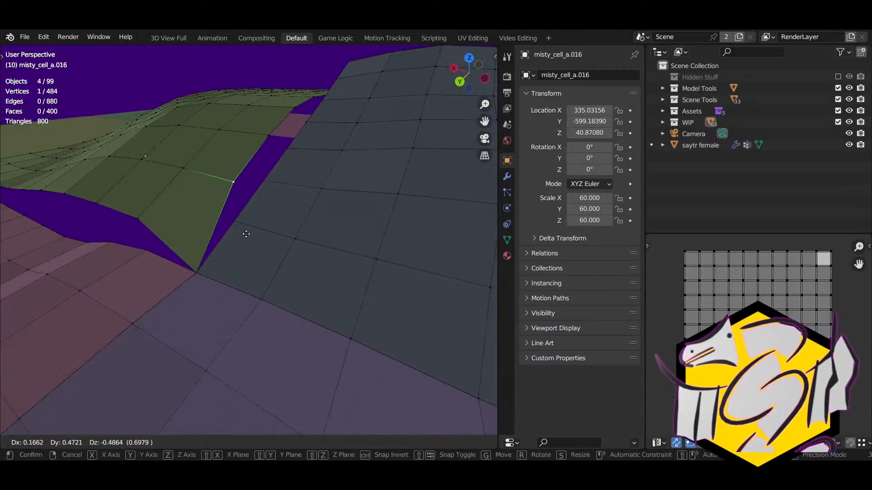
left_click(244, 236, "ctrl")
key("g")
left_click(235, 226, "ctrl")
left_click(266, 136)
key("g")
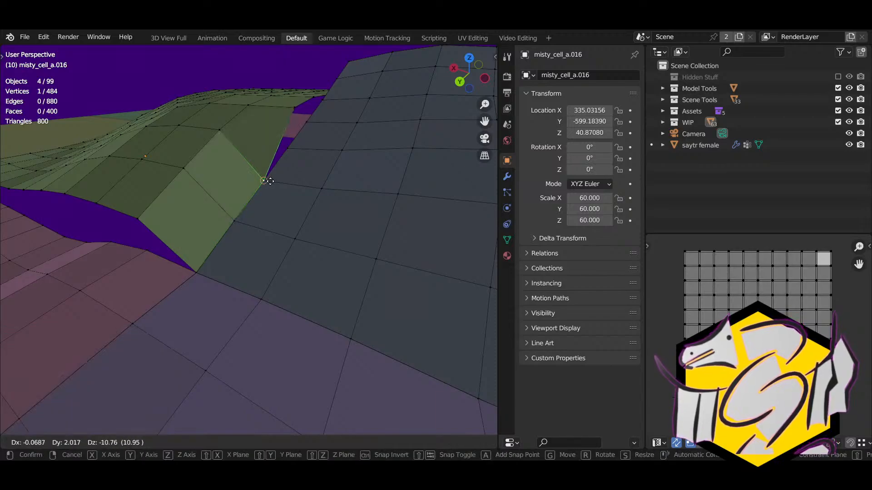
left_click(269, 181, "ctrl")
Step: Snap further green edge vertices onto the grey cell's edge vertices
left_click(293, 109)
right_click_drag(289, 113, 271, 171)
key("g")
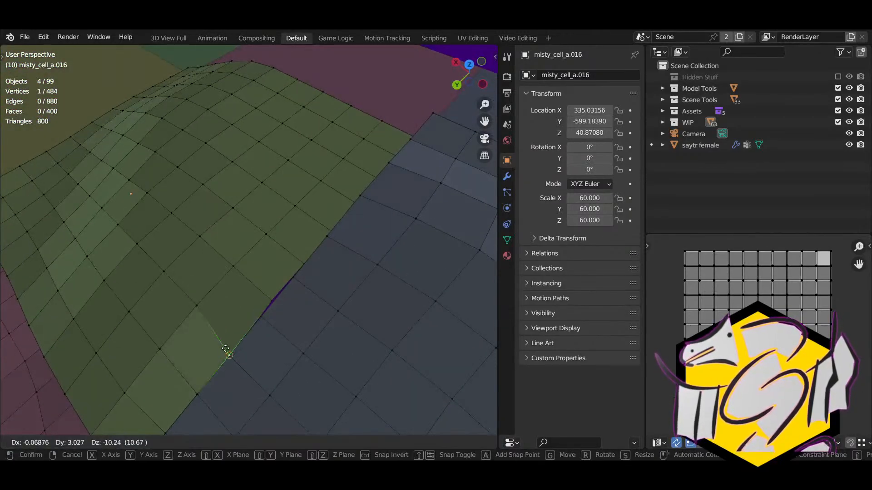
left_click(227, 354, "ctrl")
left_click(287, 298)
key("g")
left_click(301, 268)
key("g")
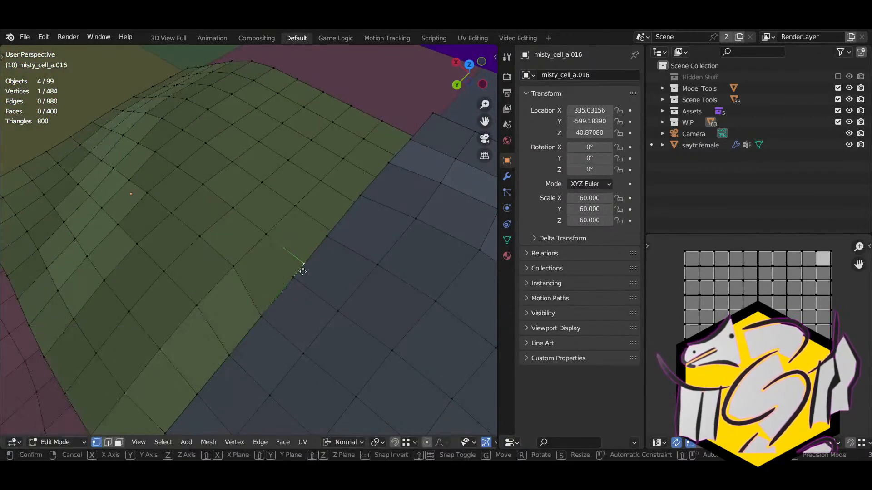
left_click(293, 279)
Step: On the other side of the seam, snap green boundary vertices onto the grey edge
left_click(335, 230)
right_click_drag(337, 231, 384, 243)
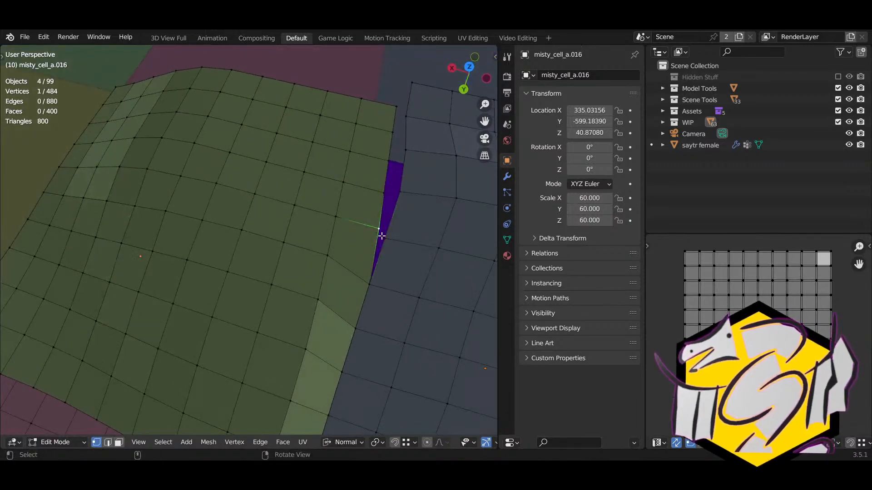
key("g")
left_click(386, 242)
left_click(391, 198)
key("g")
left_click(399, 194)
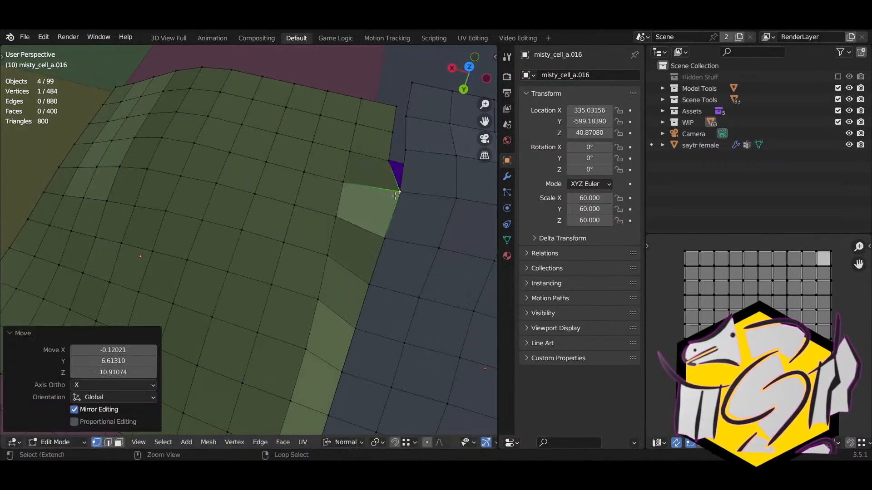
left_click(389, 161)
key("g")
left_click(406, 151)
Step: Snap another boundary vertex onto the grey edge and raise the top corner toward the grey corner
left_click(395, 124)
key("g")
left_click(407, 107)
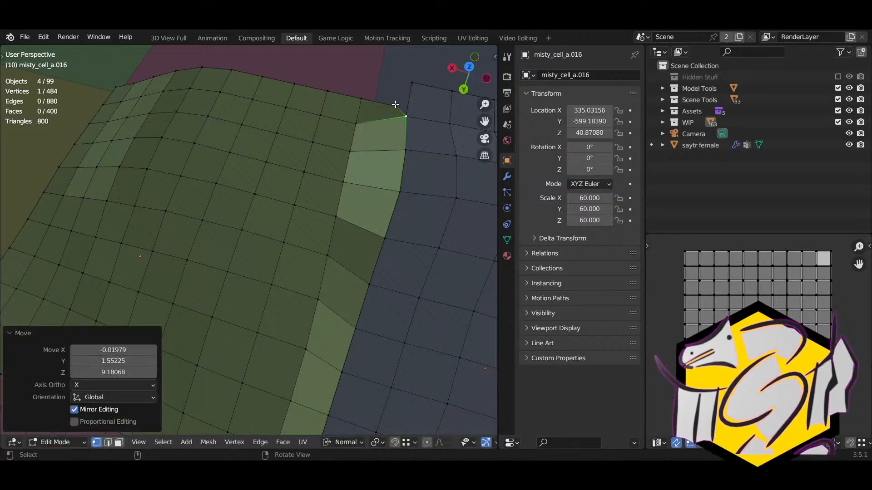
left_click(395, 103)
key("g")
left_click(403, 86)
key("g")
left_click(412, 87)
Step: Fix the green cell's downward spike by moving its vertex onto the grey corner
right_click_drag(413, 218, 397, 189)
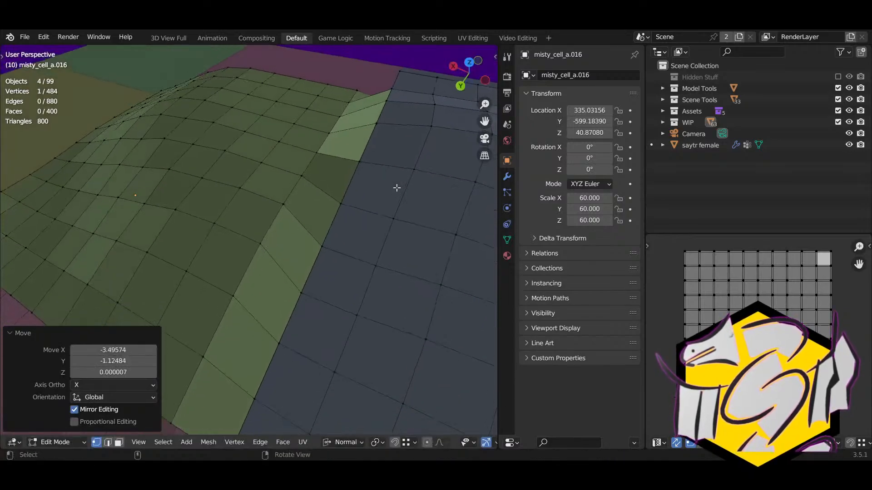
right_click_drag(406, 117, 249, 107)
right_click_drag(230, 152, 182, 161)
middle_click_drag(182, 161, 150, 264)
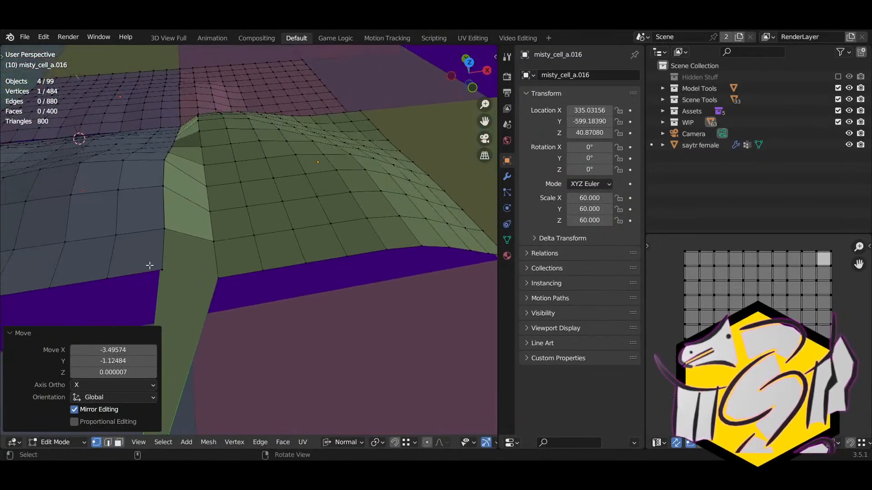
key("g")
left_click(171, 273)
middle_click_drag(217, 255, 202, 205)
Step: Raise the cell's edge 4.87 units vertically and reposition a seam edge
left_click(202, 205)
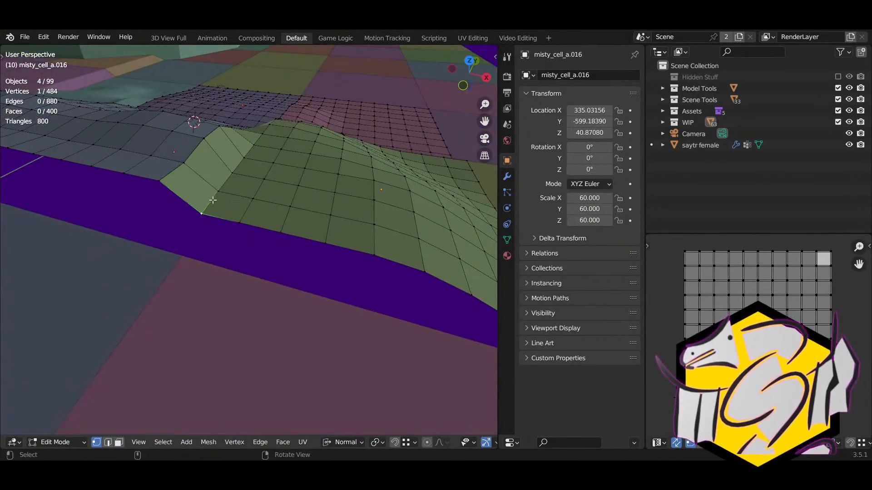
key("g")
key("z")
right_click_drag(287, 214, 263, 187)
key("z")
left_click(305, 188)
middle_click_drag(264, 186, 226, 226)
left_click(253, 231)
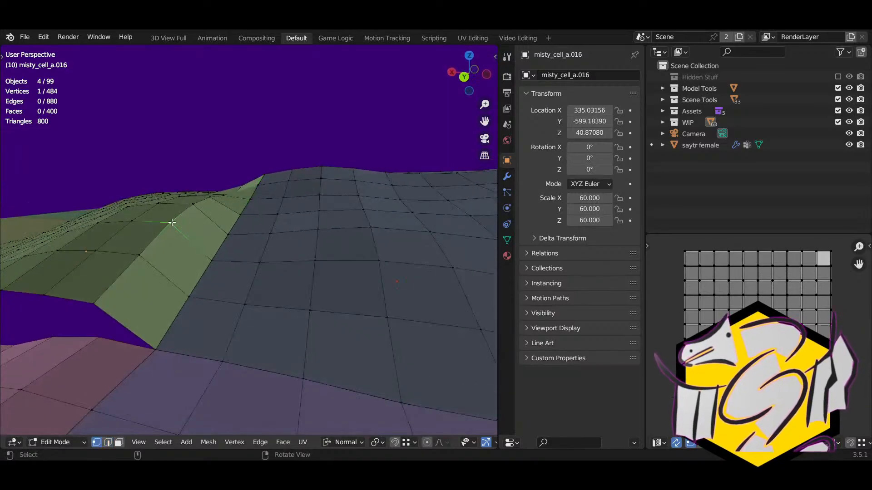
middle_click_drag(172, 222, 223, 277)
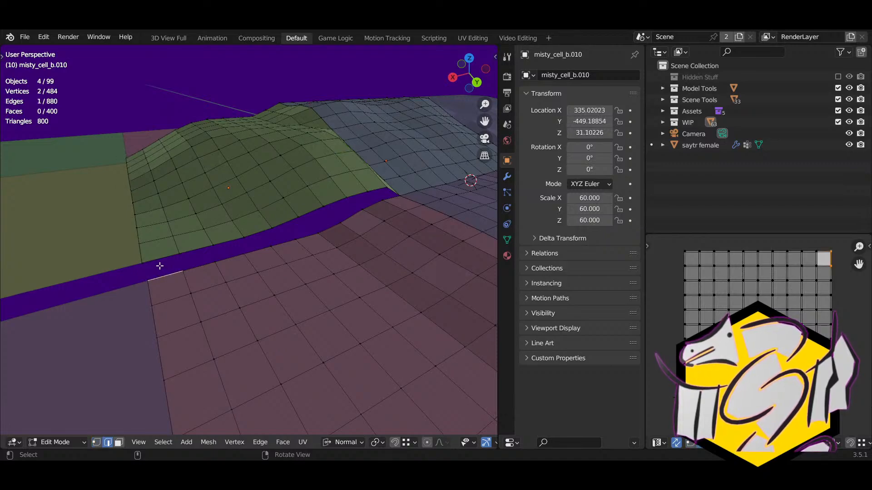
key("g")
left_click(224, 263)
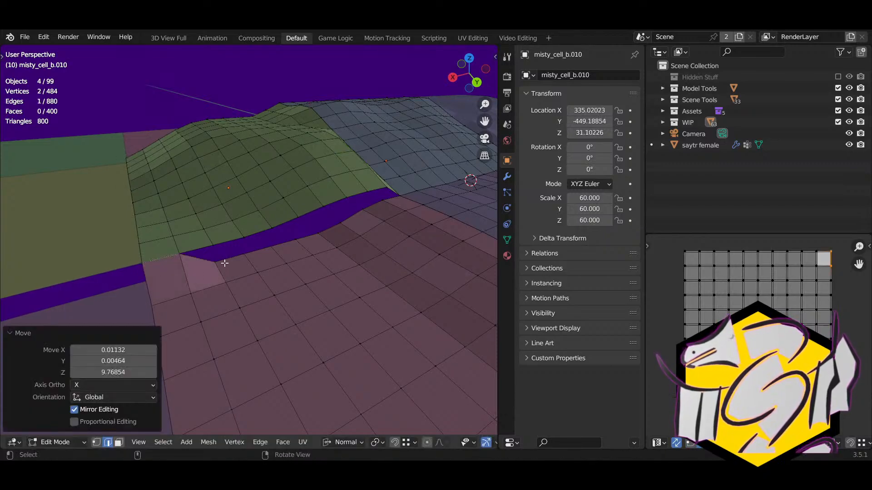
Step: Snap the pink cell's first gap vertices onto the green cell's edge
key("1")
left_click(217, 261)
key("g")
left_click(212, 249, "ctrl")
left_click(232, 252)
key("g")
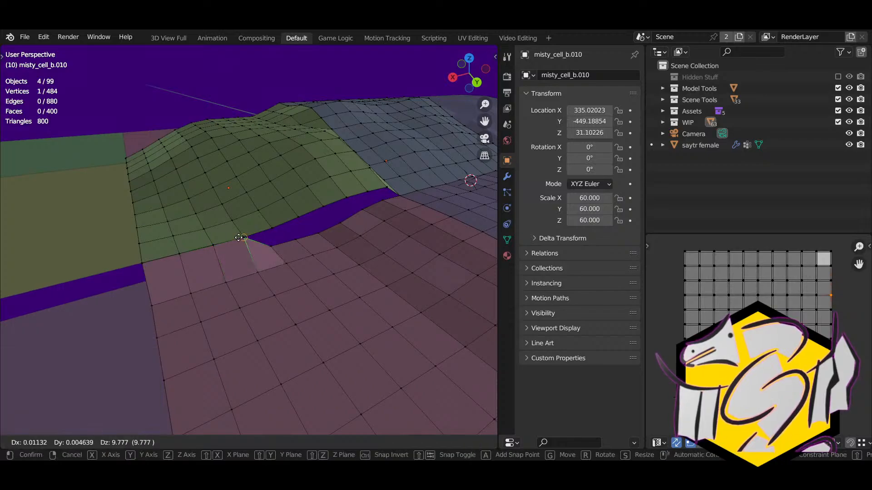
left_click(239, 237, "ctrl")
left_click(272, 245)
key("g")
left_click(270, 230, "ctrl")
right_click_drag(297, 249, 269, 257)
left_click(268, 257)
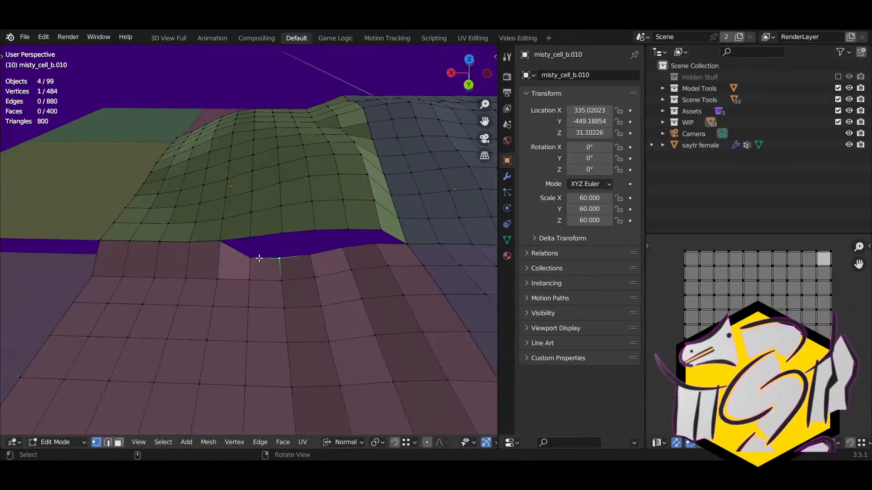
left_click(253, 258)
key("g")
left_click(251, 238, "ctrl")
Step: Snap the remaining pink gap vertices onto the green mesh to close the seam
left_click(275, 257)
key("g")
left_click(280, 235, "ctrl")
left_click(309, 261)
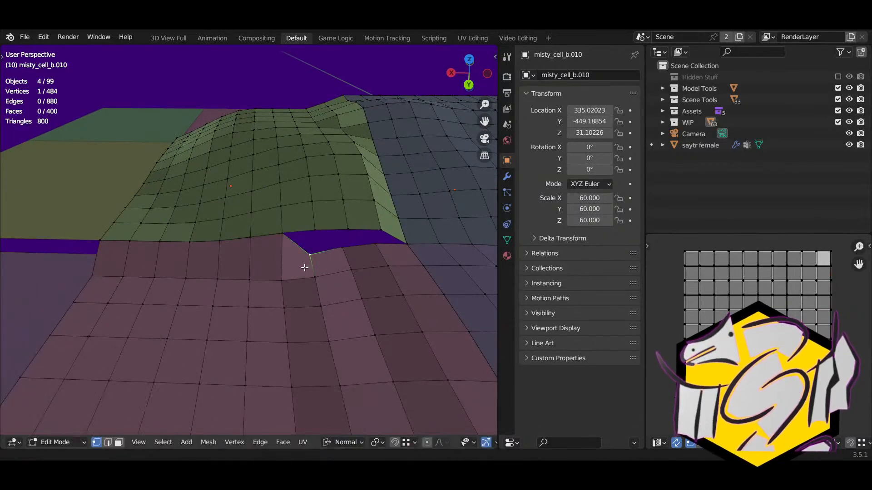
right_click_drag(304, 268, 269, 269)
key("g")
left_click(254, 249, "ctrl")
left_click(295, 263)
key("g")
left_click(301, 245, "ctrl")
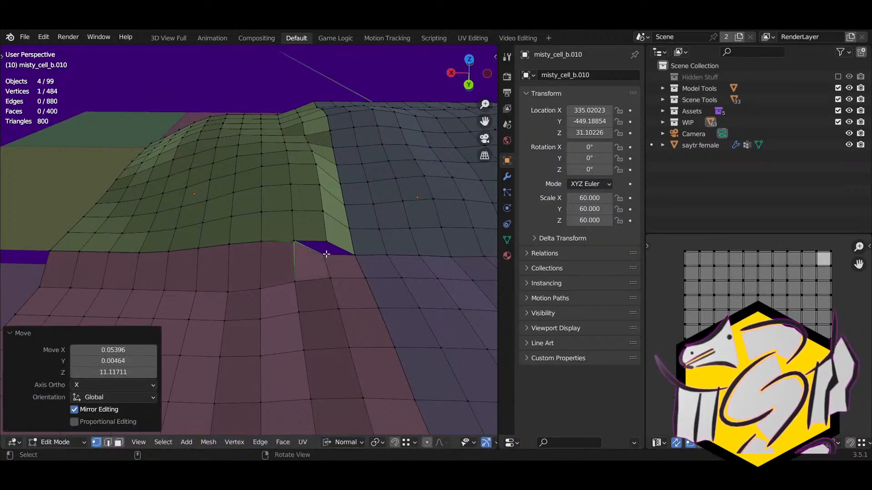
left_click(326, 255)
key("g")
left_click(326, 244, "ctrl")
right_click_drag(325, 249, 270, 296)
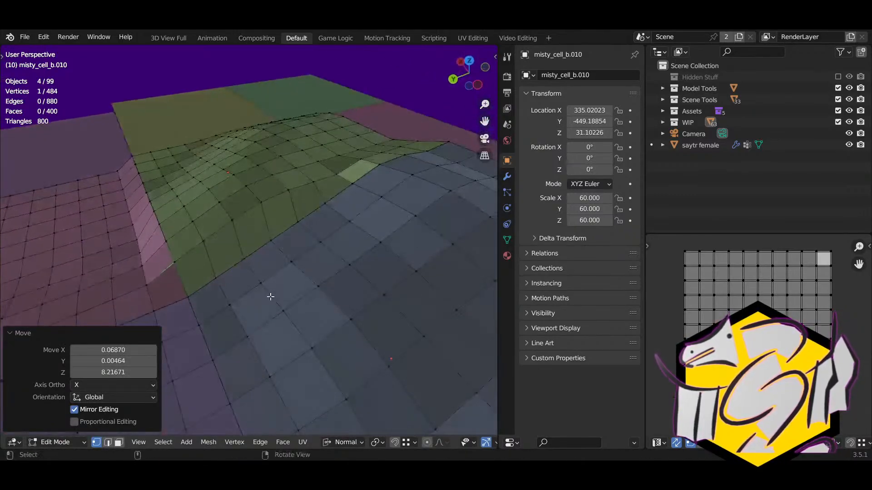
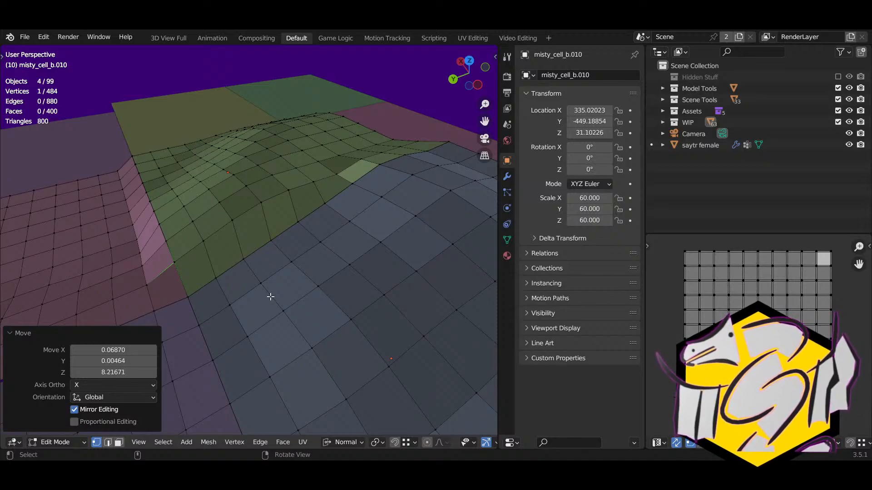
Step: In edge select mode, raise the selected pink-strip edges about 4.24 units along Z
middle_click_drag(155, 264, 331, 267)
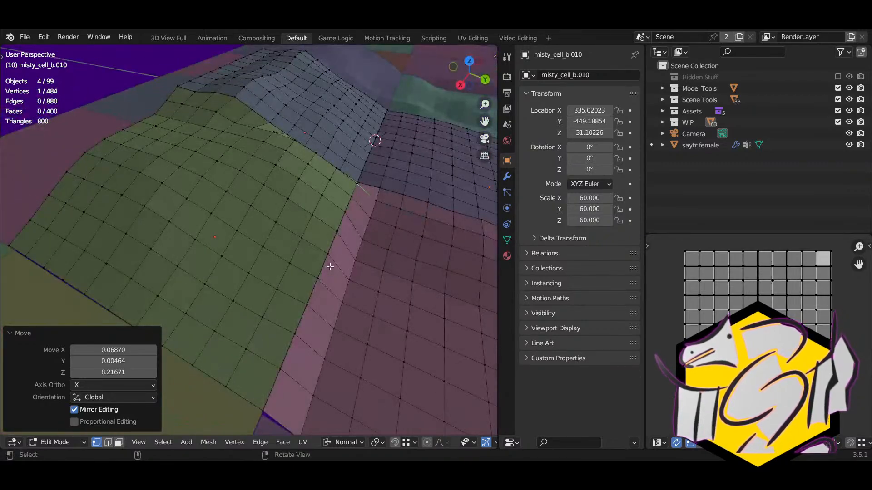
middle_click_drag(272, 271, 291, 237)
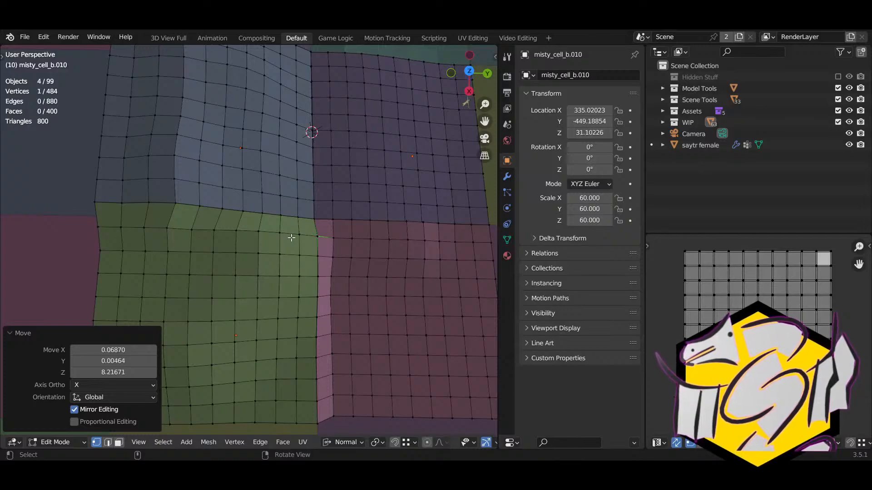
scroll(322, 264, "down", 4)
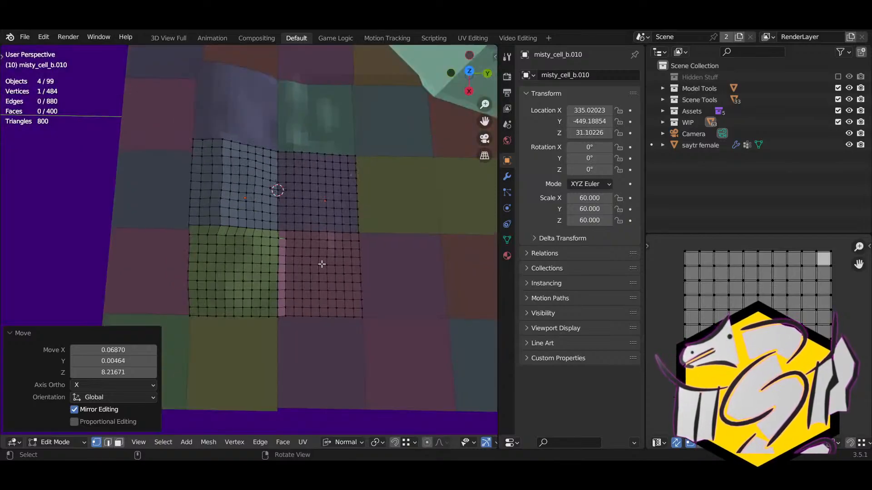
middle_click_drag(323, 300, 313, 227)
scroll(334, 254, "up", 3)
right_click_drag(313, 228, 267, 237)
scroll(265, 245, "up", 2)
right_click_drag(260, 268, 255, 286)
key("2")
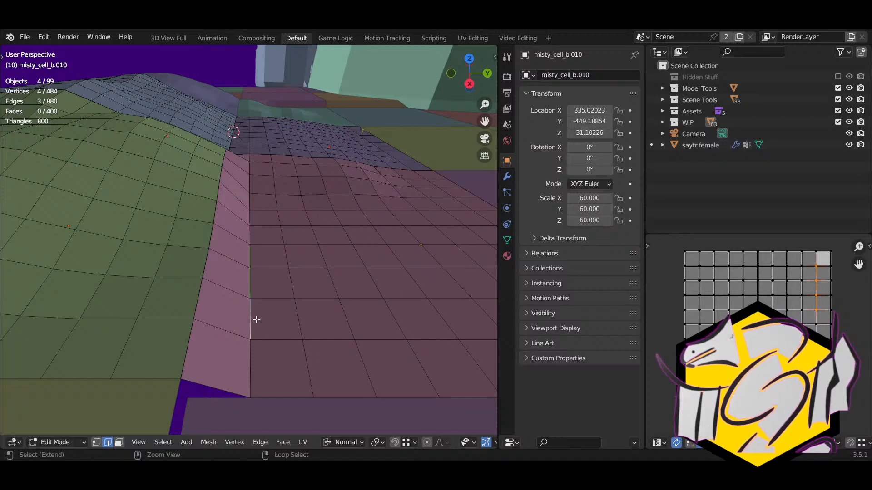
left_click(253, 227, "shift")
mouse_move(253, 227)
middle_mouse_down()
mouse_move(261, 197)
mouse_move(180, 210)
mouse_move(195, 230)
mouse_move(247, 232)
middle_mouse_up()
key("g")
key("z")
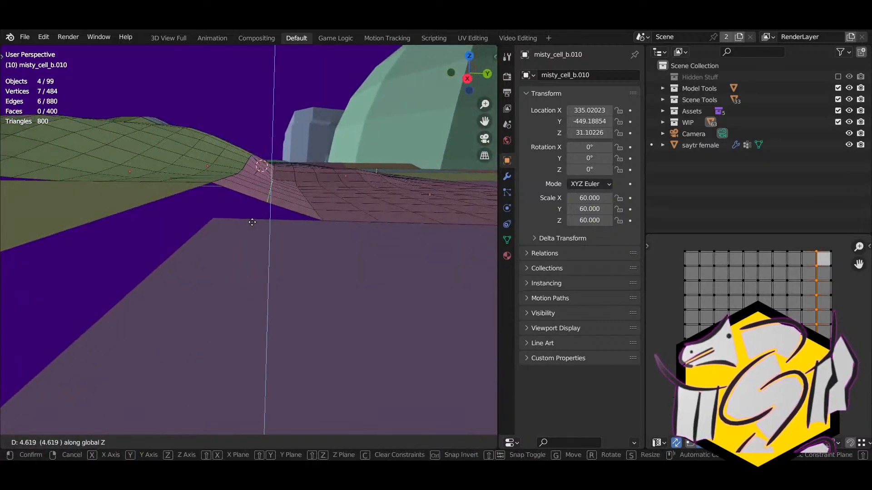
left_click(255, 223)
middle_click_drag(288, 227, 152, 226)
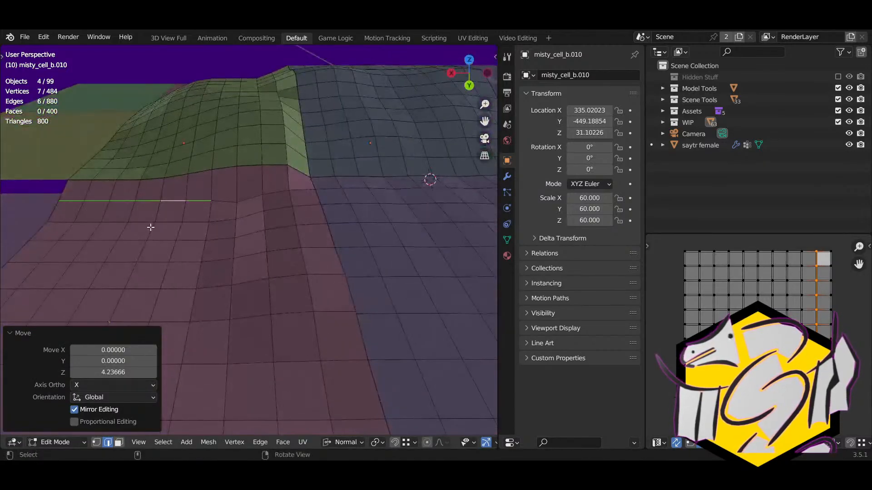
Step: Open misty_cell_a.015 in Edit Mode with all its geometry deselected
left_click(150, 227)
right_click_drag(151, 227, 302, 241)
right_click_drag(200, 247, 247, 237, "shift")
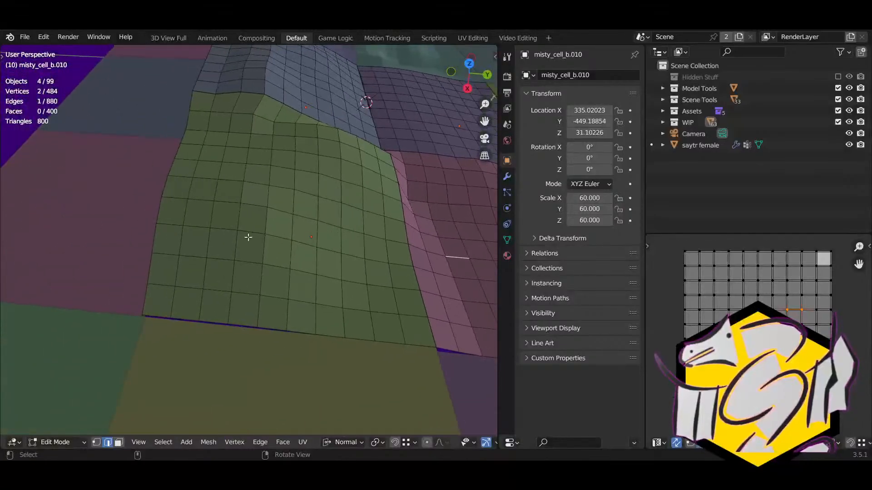
right_click_drag(175, 238, 199, 237)
key("Tab")
scroll(198, 240, "down", 3)
left_click(159, 276)
key("Tab")
right_click_drag(159, 277, 216, 249, "shift")
middle_click_drag(217, 248, 187, 252)
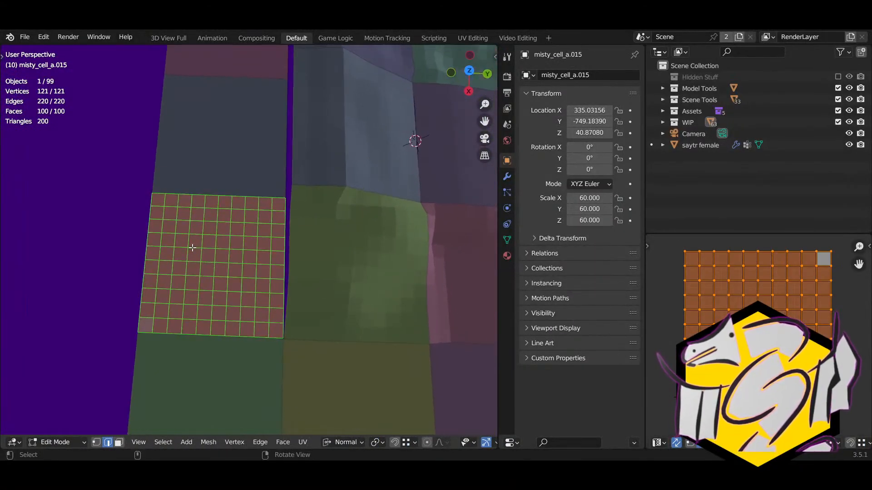
key("alt+a")
Step: Circle-select the upper half of misty_cell_a.015's faces and raise them about 30 units along Z
key("c")
mouse_move(172, 234)
left_mouse_down()
mouse_move(185, 220)
mouse_move(230, 233)
mouse_move(254, 219)
left_mouse_up()
right_click(254, 219)
key("3")
middle_click_drag(233, 276, 313, 243)
key("g")
key("z")
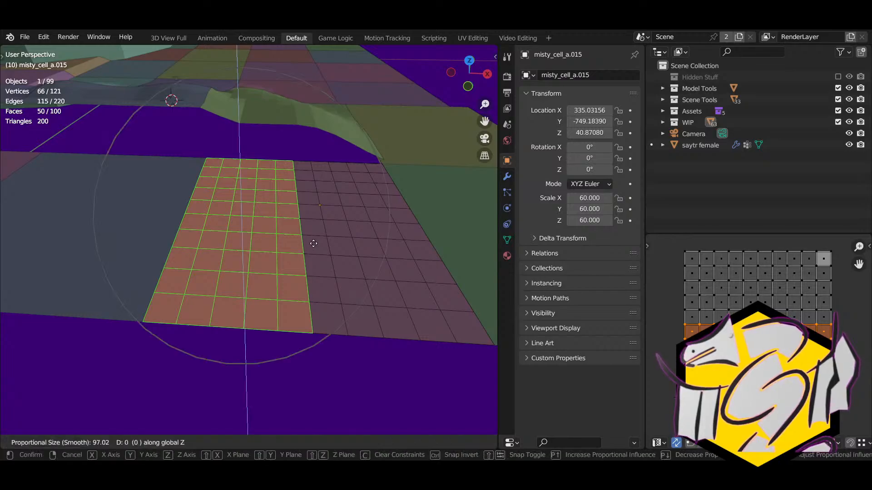
left_click(313, 203)
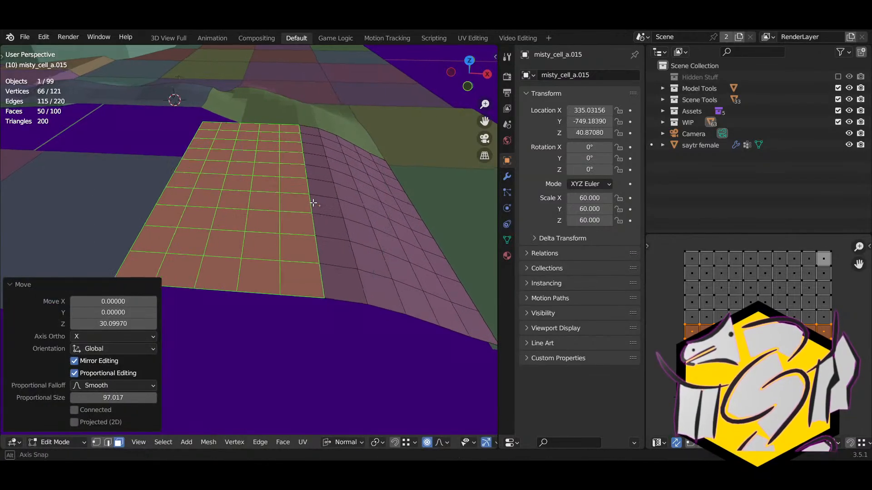
middle_click_drag(313, 203, 162, 186)
middle_click_drag(262, 180, 235, 183)
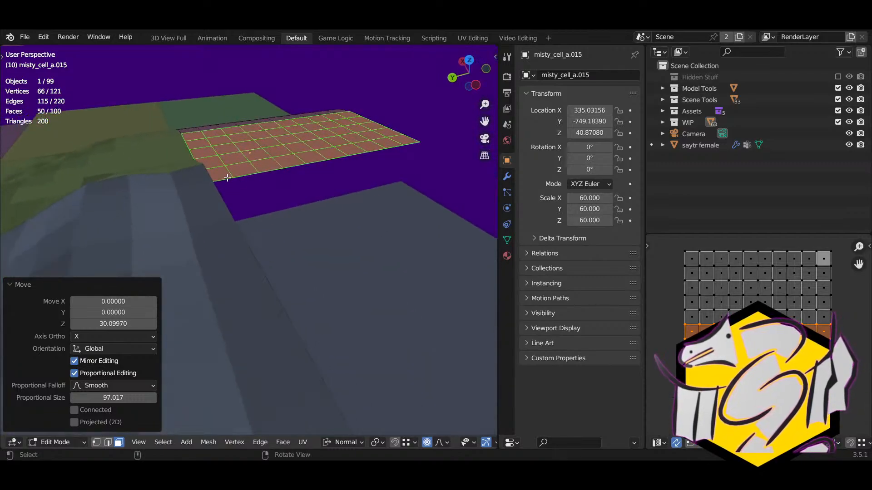
Step: Circle-select the faces along the strip's near edge and lift them about 10.5 units along Z
left_click(227, 178)
right_click_drag(227, 178, 182, 162)
key("c")
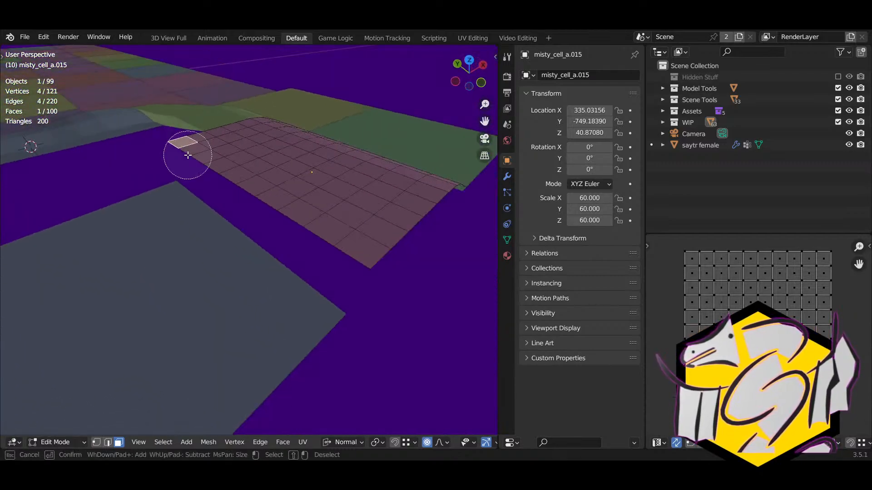
mouse_move(185, 156)
left_mouse_down()
mouse_move(211, 153)
mouse_move(381, 275)
left_mouse_up()
key("Escape")
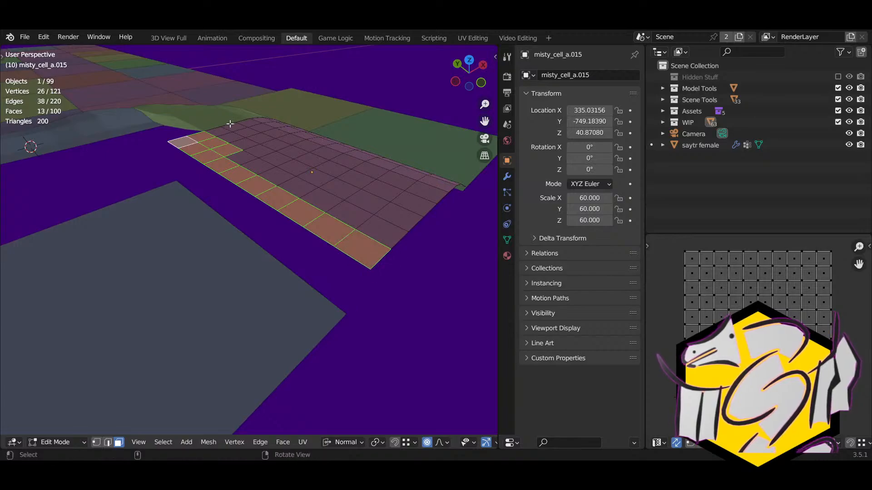
left_click(204, 135, "alt")
right_click_drag(204, 135, 184, 133)
key("g")
key("z")
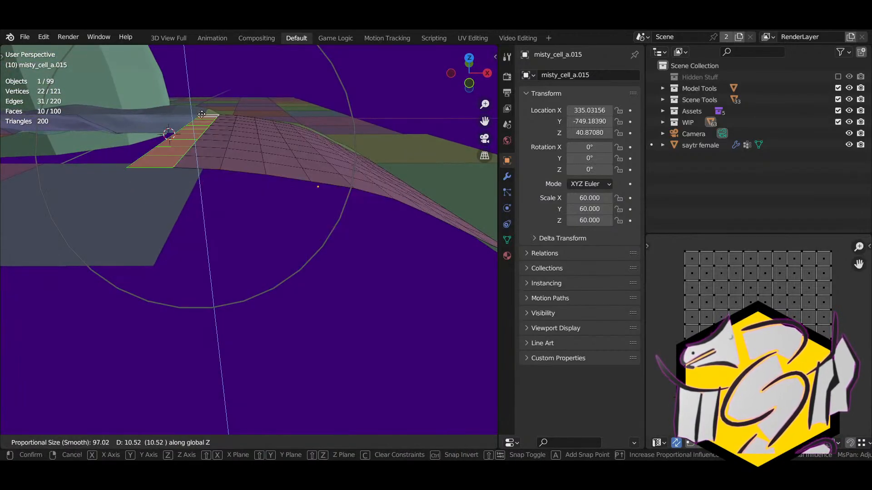
left_click(201, 114)
middle_click_drag(202, 115, 10, 133)
Step: Redo the edge-row lift of 10.52 units with the proportional falloff shrunk to size 34.004
key("ctrl+z")
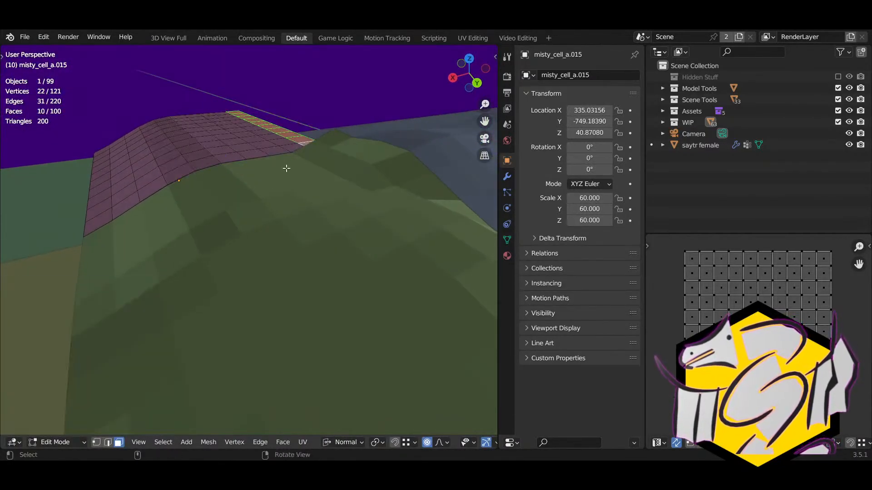
key("g")
key("z")
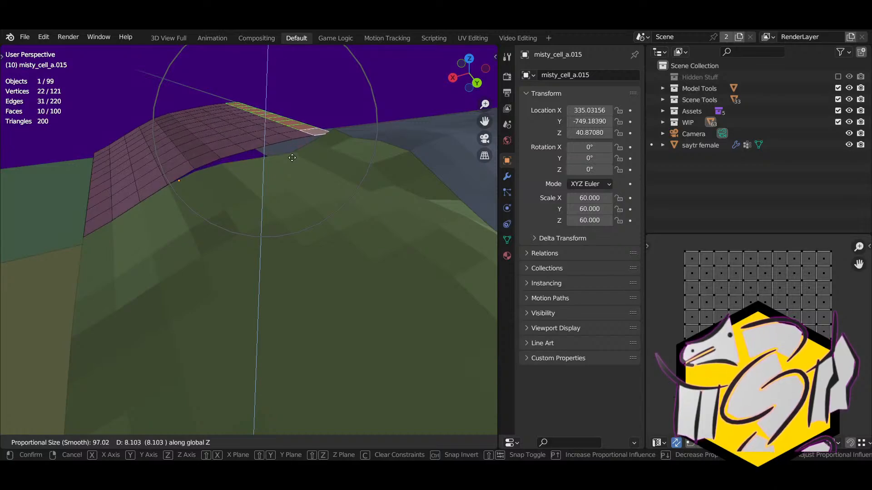
scroll(292, 156, "up", 9)
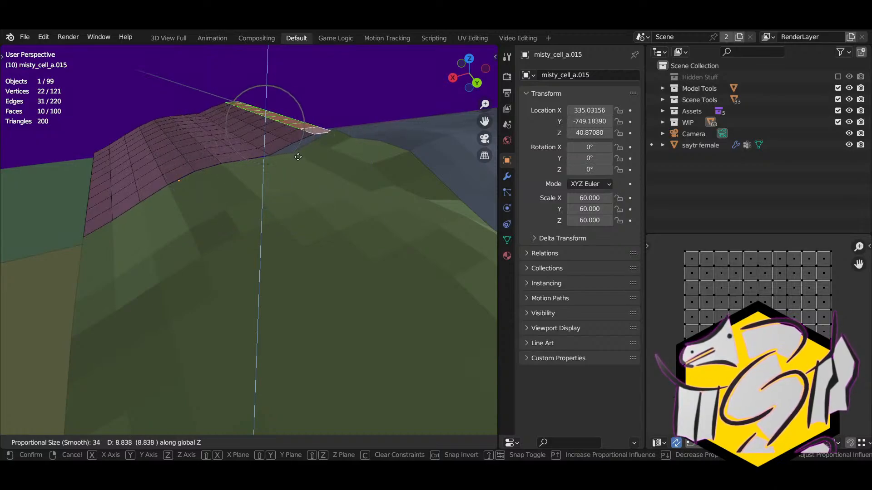
left_click(298, 154)
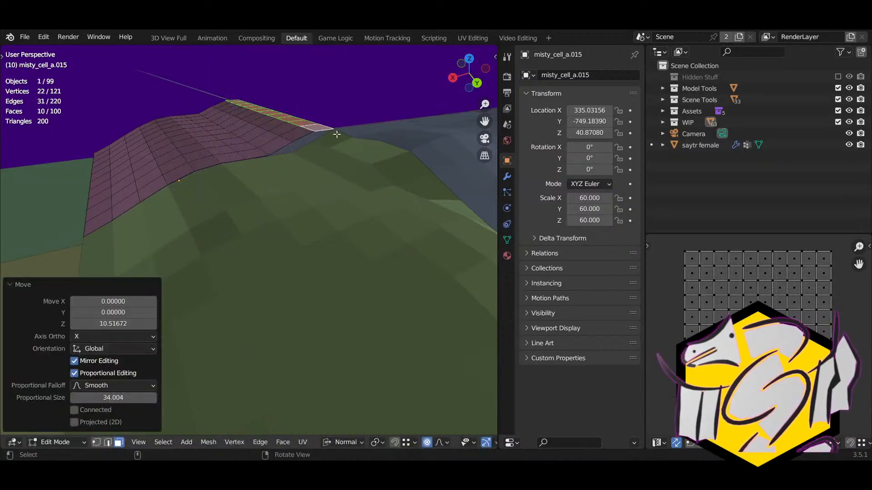
middle_click_drag(297, 154, 292, 238)
Step: In Object Mode, raise two neighbouring terrain cells about 39 units along Z
key("Tab")
left_click(294, 239)
left_click(370, 228, "shift")
middle_click_drag(370, 228, 288, 222)
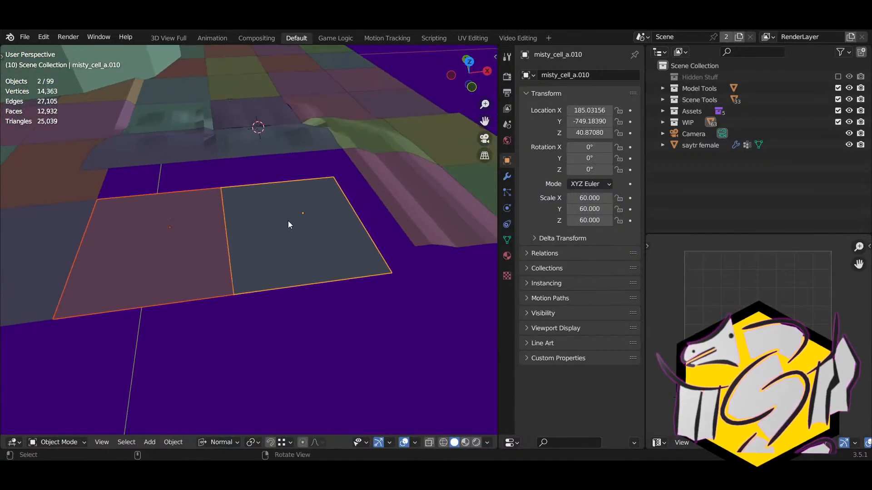
key("g")
key("z")
left_click(336, 146)
middle_click_drag(351, 202, 168, 206)
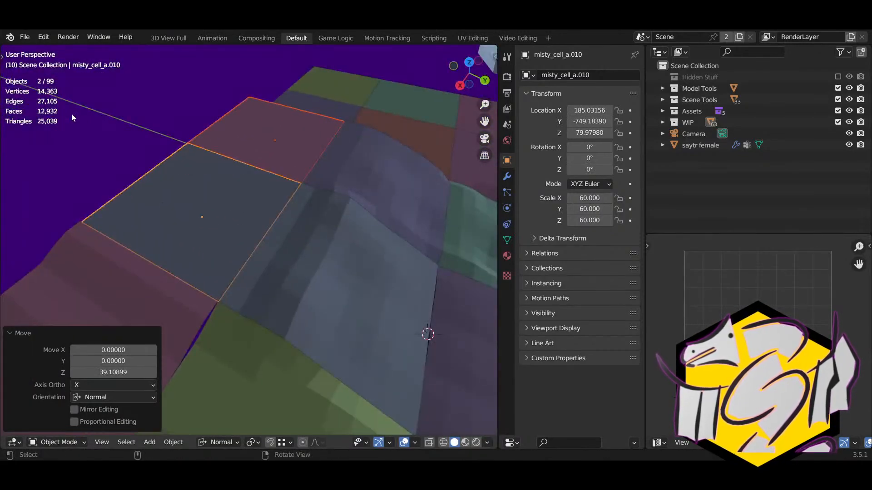
left_click(147, 164)
Step: Frame the selected cell and add a new 2-unit mesh plane at the world origin
middle_click_drag(146, 135, 231, 296)
scroll(229, 297, "down", 5)
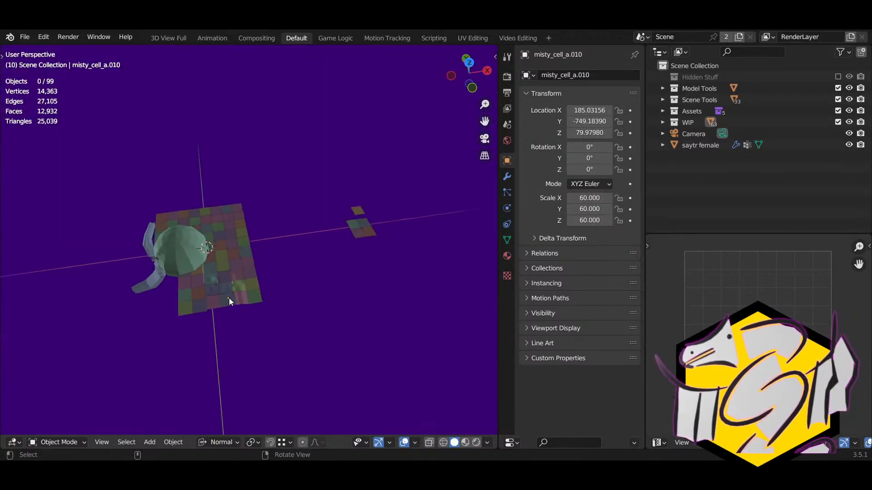
key("KP_Decimal")
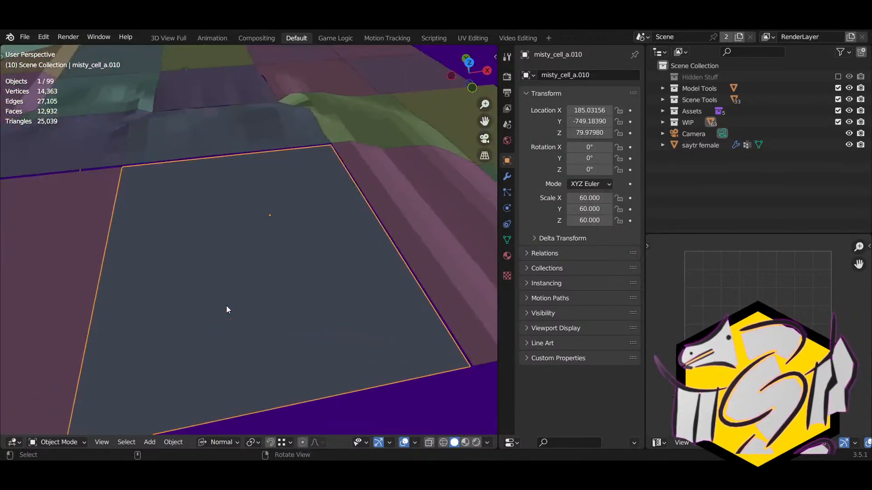
middle_click_drag(226, 306, 374, 290)
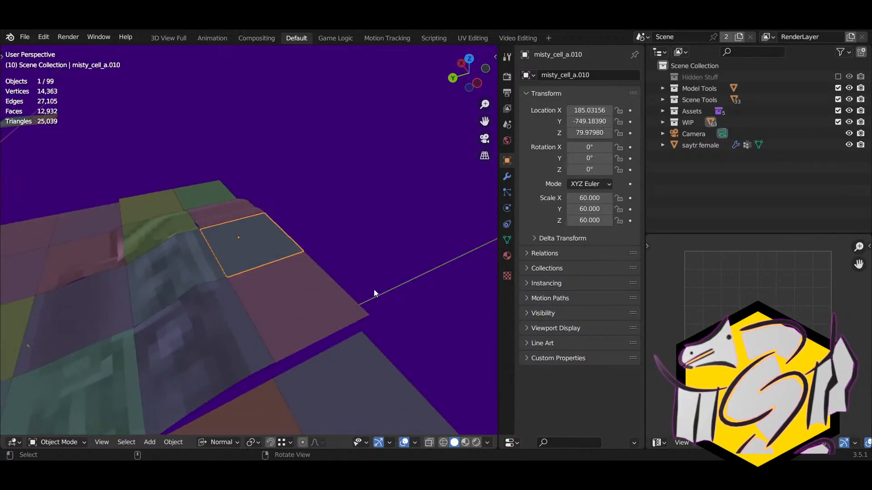
left_click(145, 444)
mouse_move(157, 407)
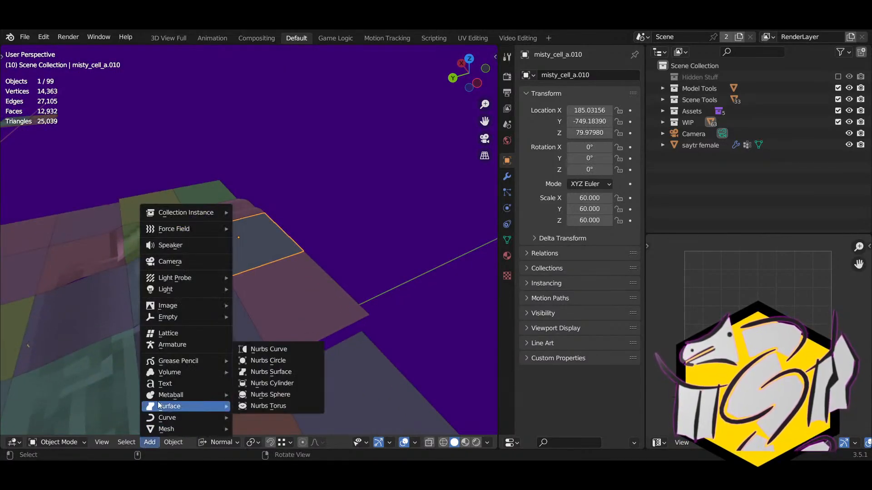
mouse_move(165, 429)
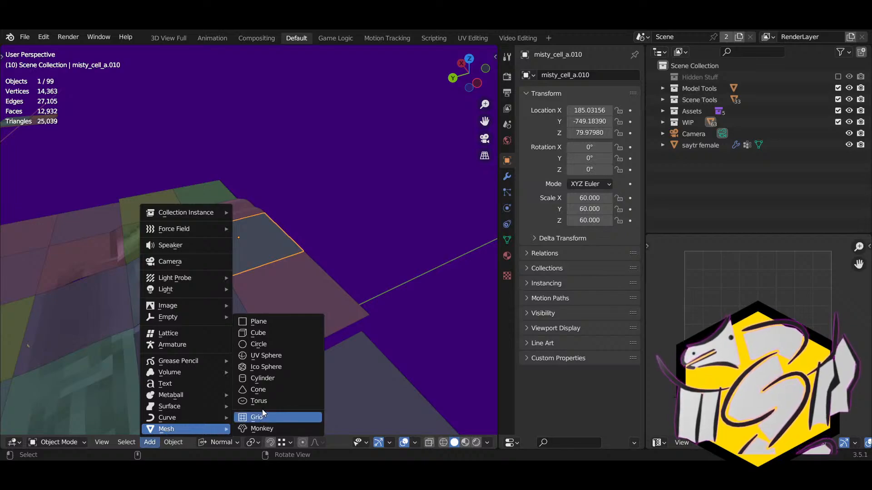
left_click(274, 325)
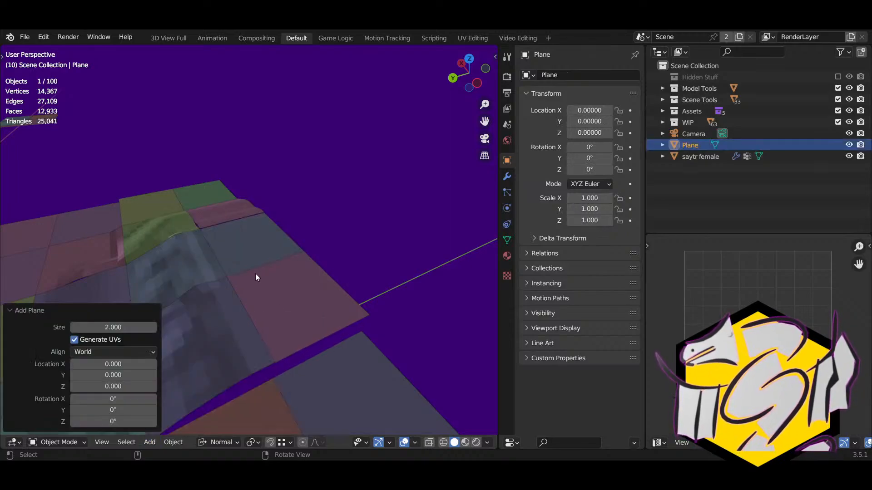
Step: Undo the stray plane, keep the cells' raise, and snap the 3D cursor to the selected cells
key("s")
key("Escape")
middle_click_drag(292, 269, 320, 257)
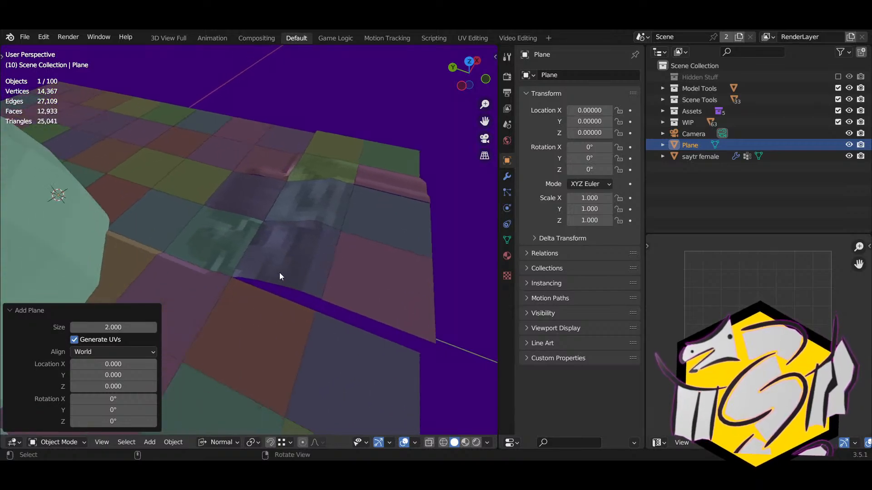
key("ctrl+z")
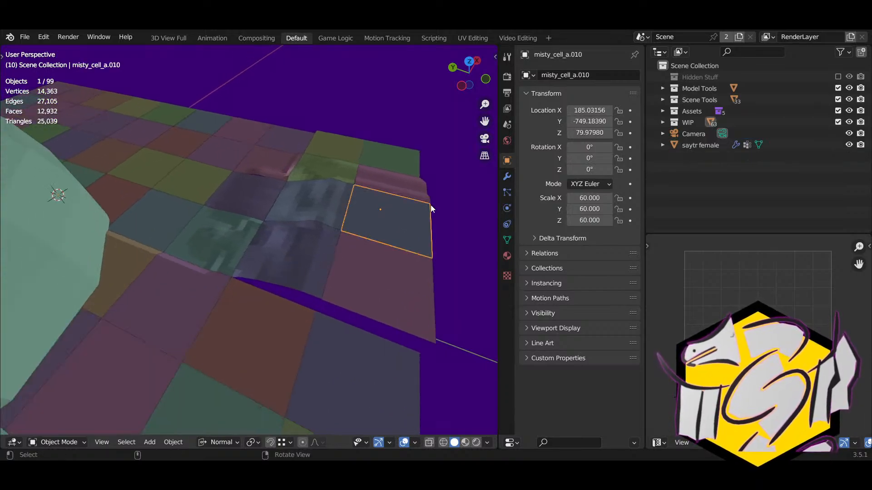
key("ctrl+z")
key("ctrl+z")
key("ctrl+z")
key("ctrl+shift+z")
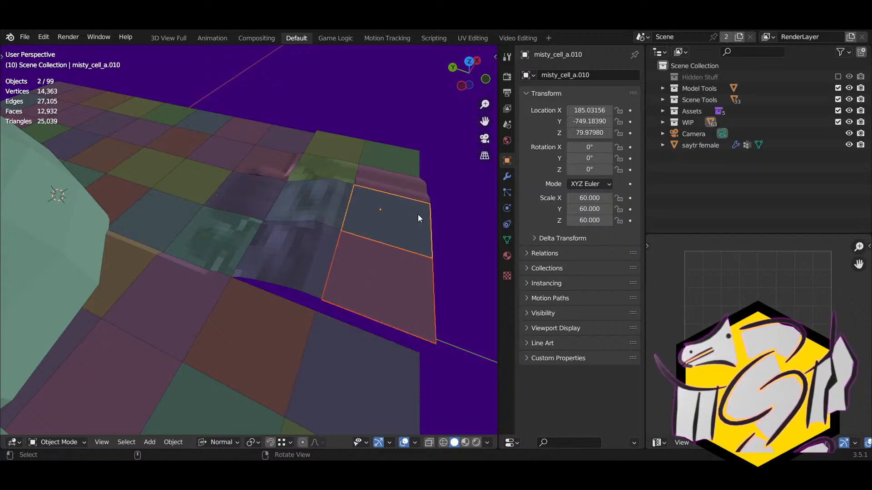
key("shift+s")
left_click(413, 261)
Step: Add a plane at the 3D cursor, scale it up, and shift it left
middle_click_drag(385, 266, 345, 269)
left_click(150, 442)
mouse_move(158, 429)
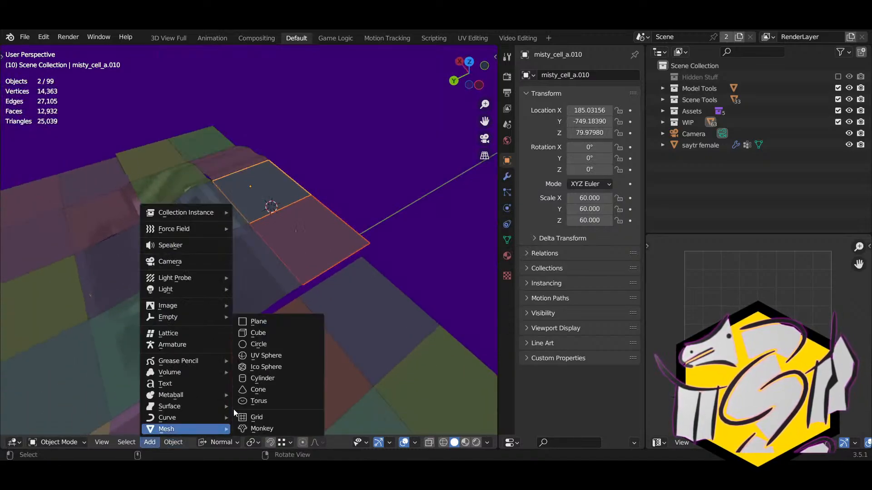
left_click(258, 322)
middle_click_drag(258, 285, 272, 281)
key("s")
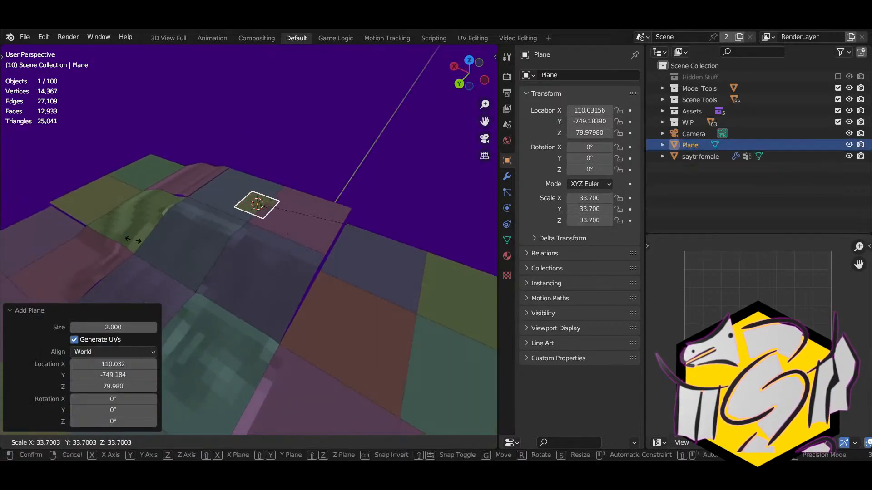
left_click(307, 355)
middle_click_drag(307, 355, 315, 268)
key("g")
left_click(223, 266)
Step: Stand the plane upright at -90° around X and move it along Y
key("r")
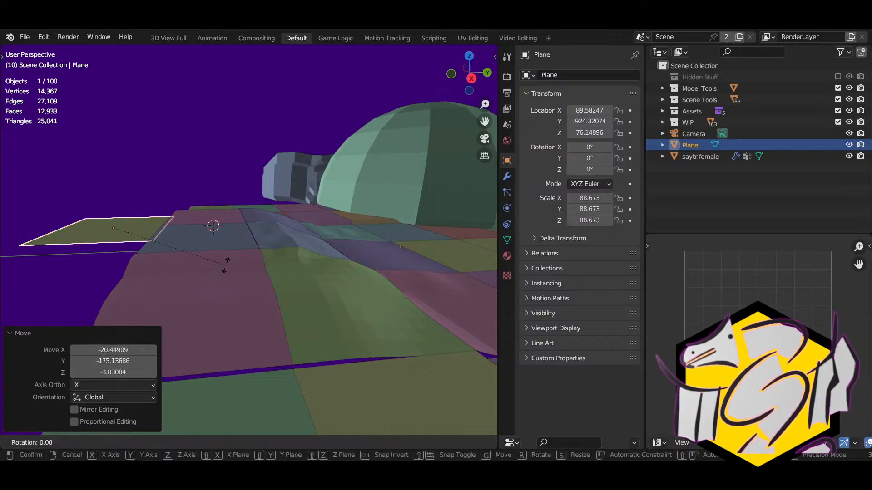
key("x")
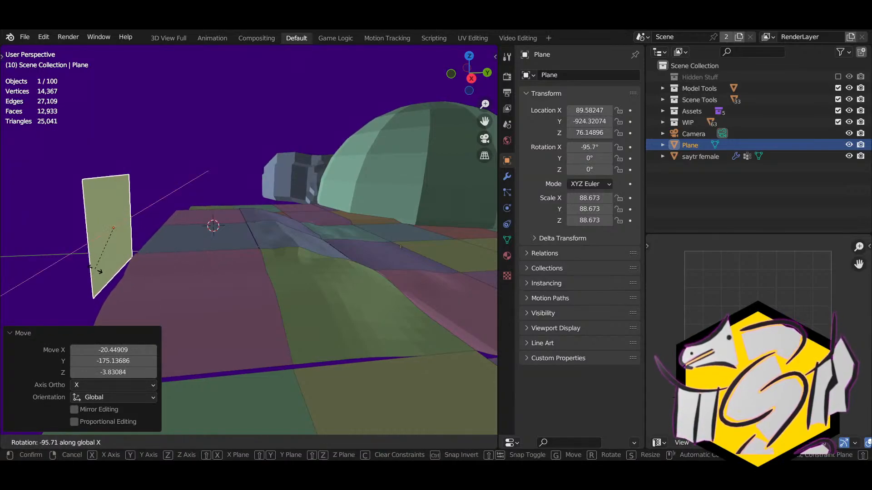
type("-90")
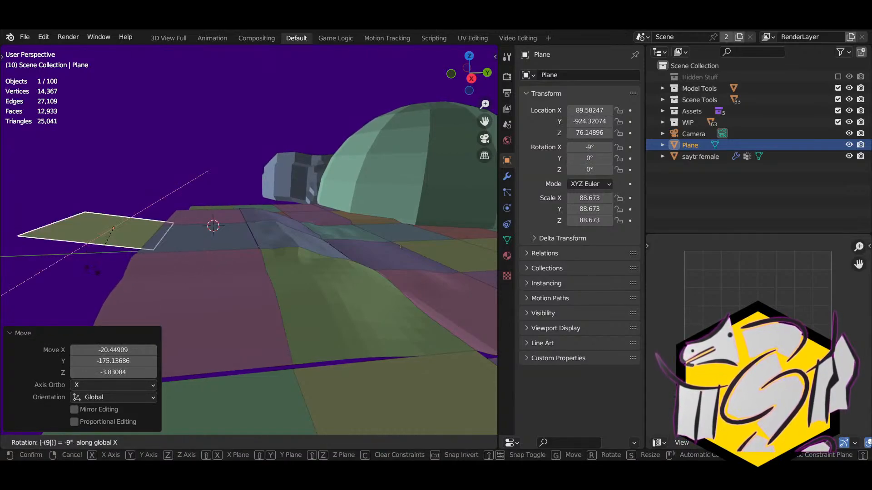
key("Return")
key("g")
key("x")
key("y")
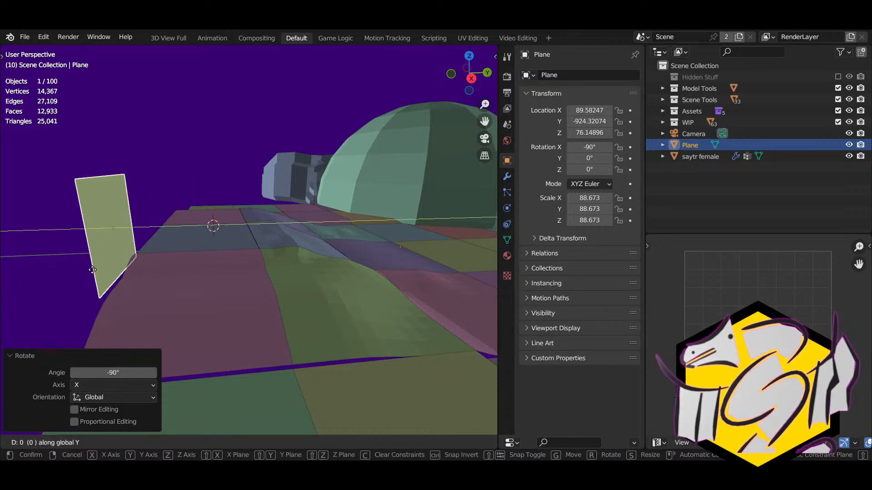
left_click(217, 290)
Step: Raise the two floor tiles, including misty_cell_a.006, vertically
middle_click_drag(217, 291, 336, 318)
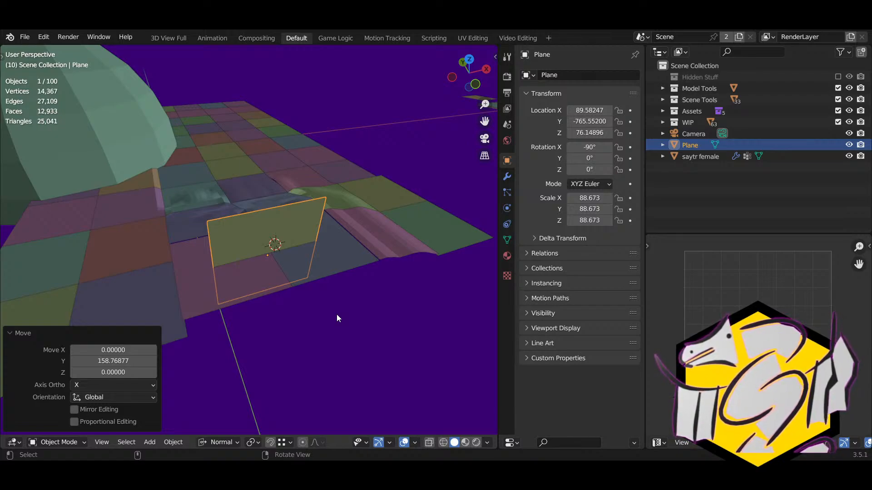
middle_click_drag(331, 312, 198, 279)
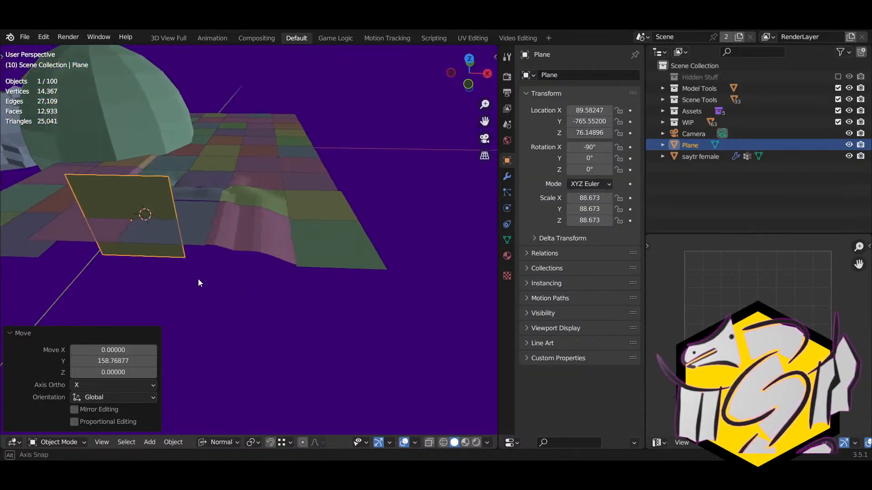
middle_click_drag(285, 241, 335, 237)
left_click(406, 251)
middle_click_drag(406, 251, 295, 234, "shift")
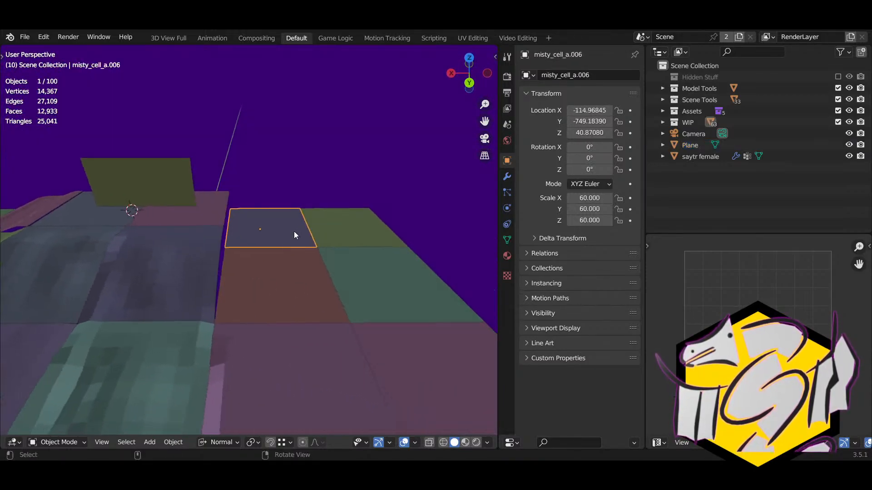
key("g")
key("z")
left_click(181, 223)
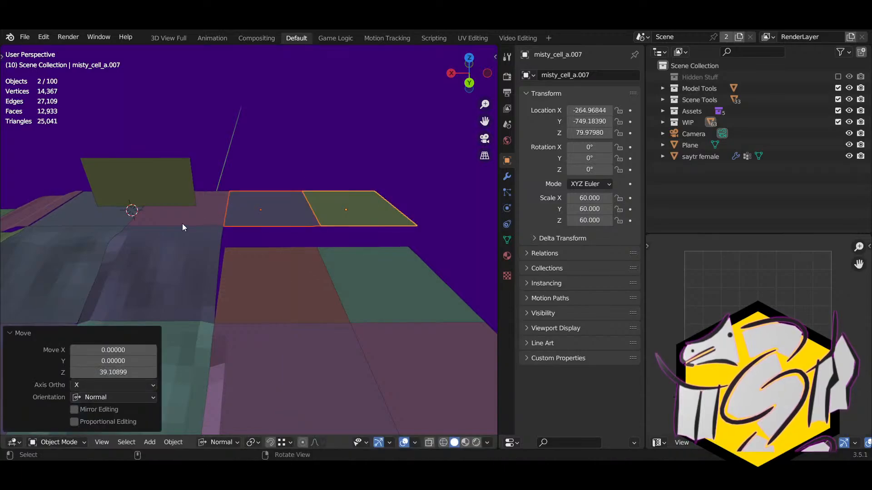
Step: Move the backdrop plane against the terrain tile's edge
left_click(154, 198)
middle_click_drag(154, 198, 140, 279)
left_click(37, 217)
key("g")
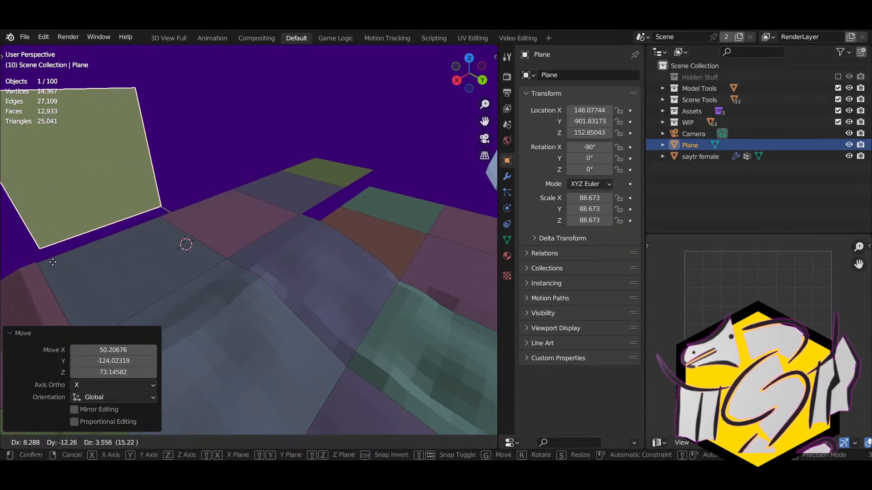
left_click(38, 261, "ctrl")
right_click_drag(165, 223, 141, 219)
scroll(173, 203, "down", 5)
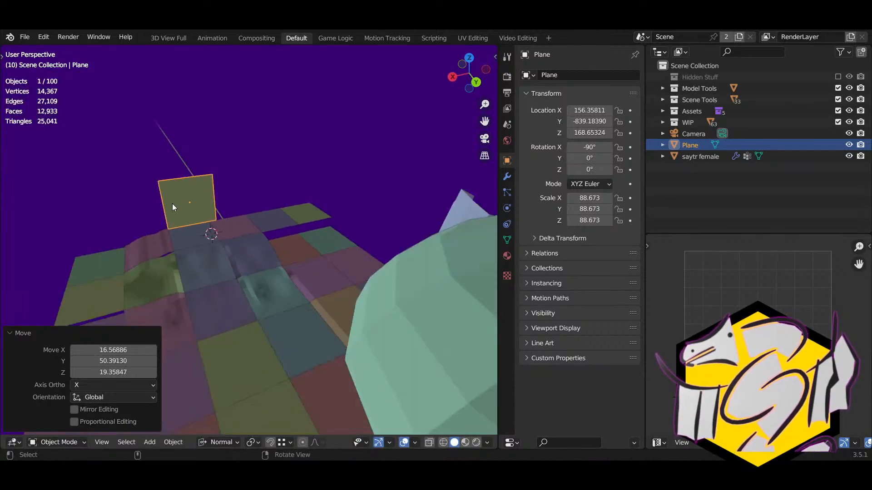
middle_click_drag(172, 204, 192, 180)
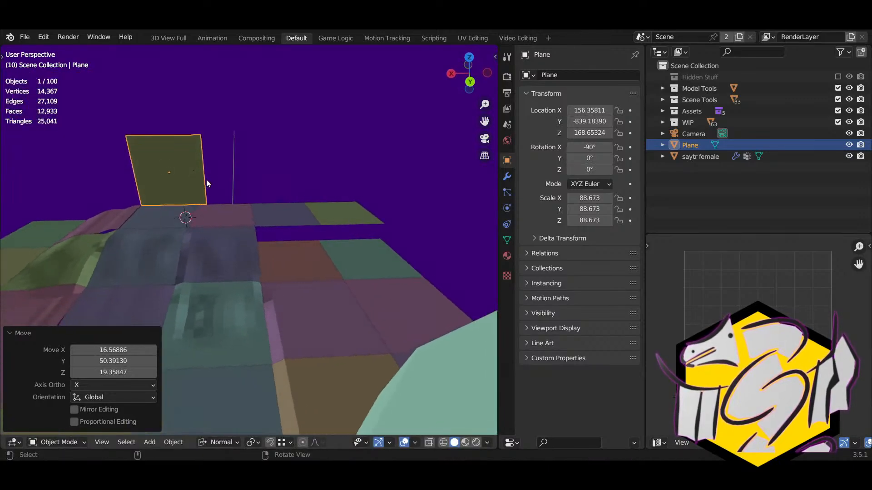
Step: Stretch the plane to X scale 354.344, centre it, and name it 'Big Ass Divine City'
key("s")
key("x")
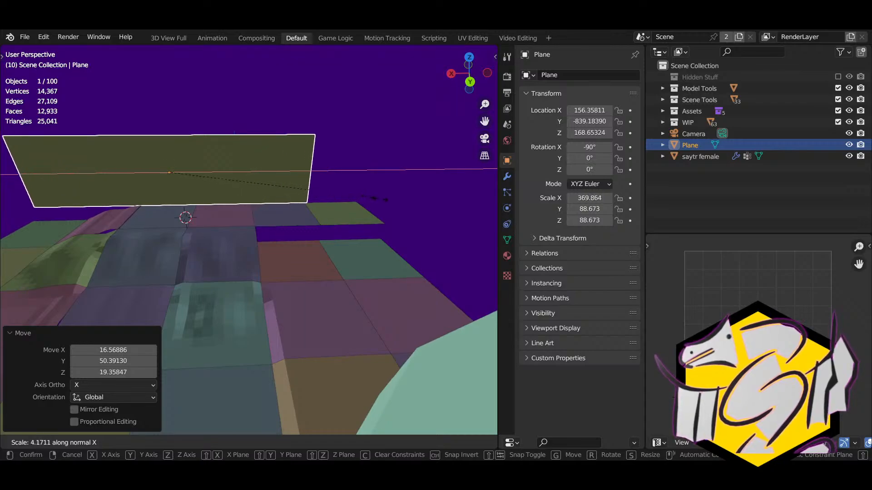
left_click(367, 207)
key("g")
key("x")
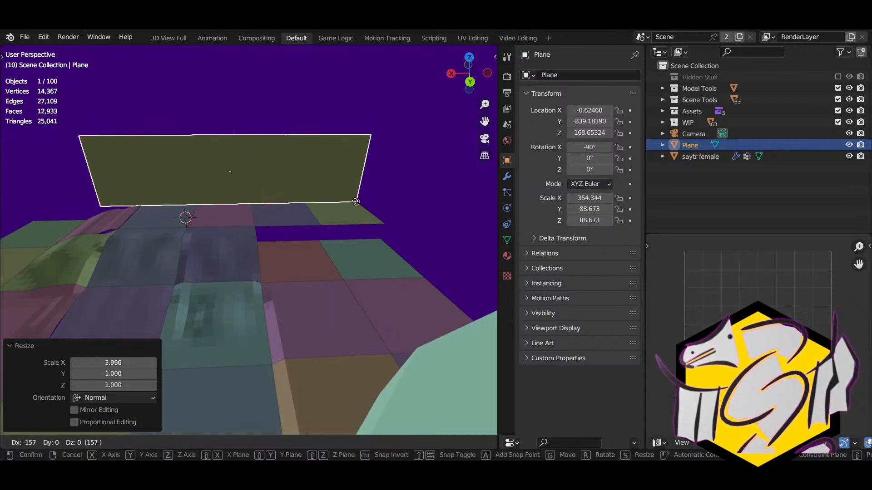
left_click(341, 192)
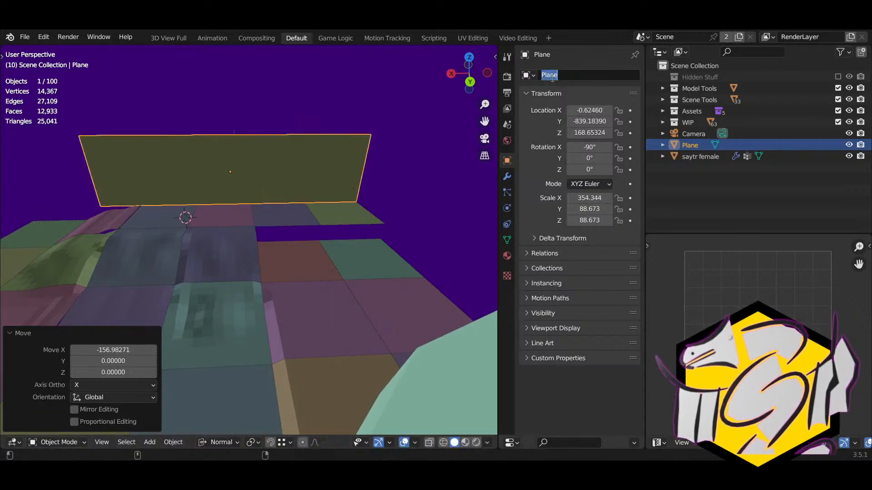
type("Big Ass D")
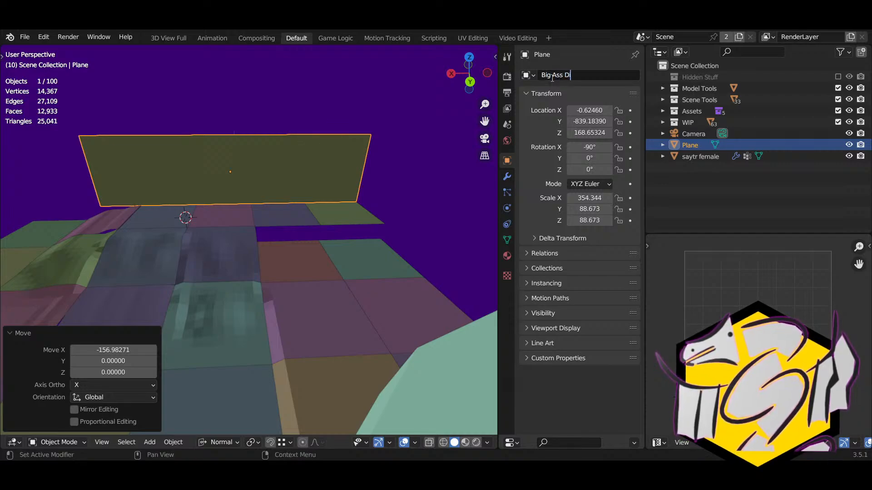
type("ivine City")
Step: Finish naming the plane Big Ass Divine City, then duplicate it and turn the copy 90° about Z
key("Return")
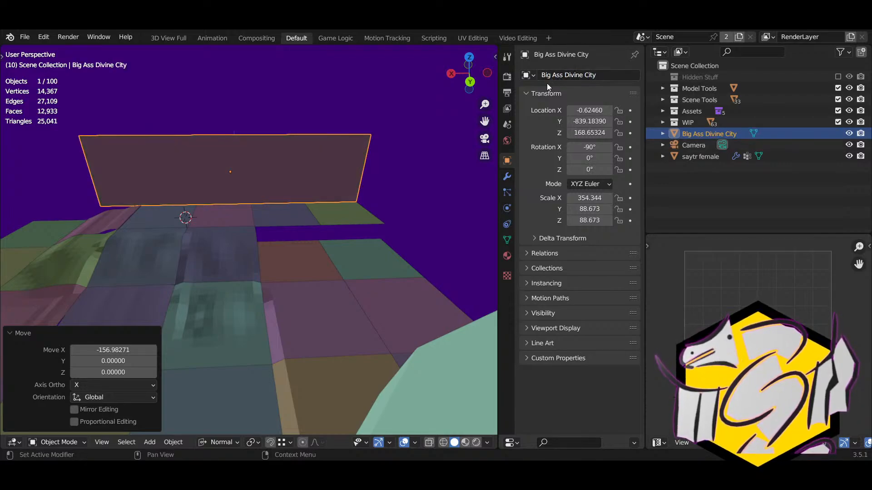
middle_click_drag(202, 182, 372, 224)
key("shift+d")
key("Return")
type("rz")
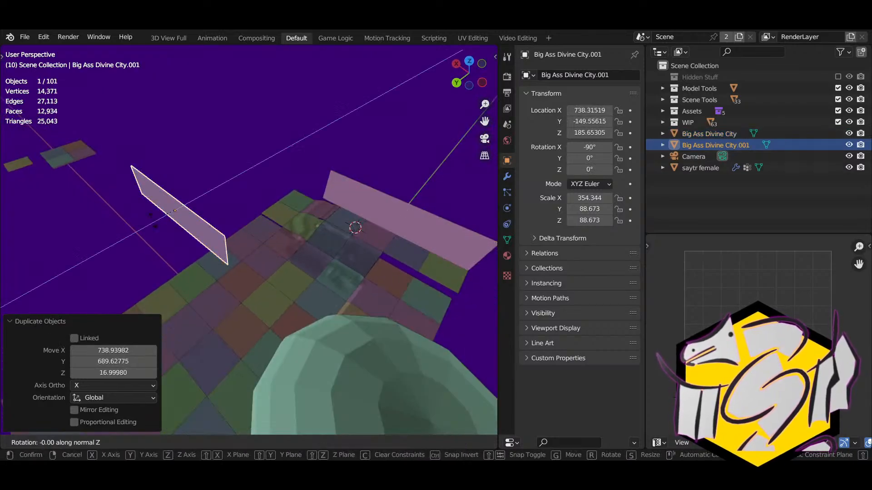
type("90")
key("Return")
Step: Reposition the rotated copy and name it Vast Open Plains
middle_click_drag(146, 225, 183, 214)
key("g")
key("Return")
left_click(604, 75)
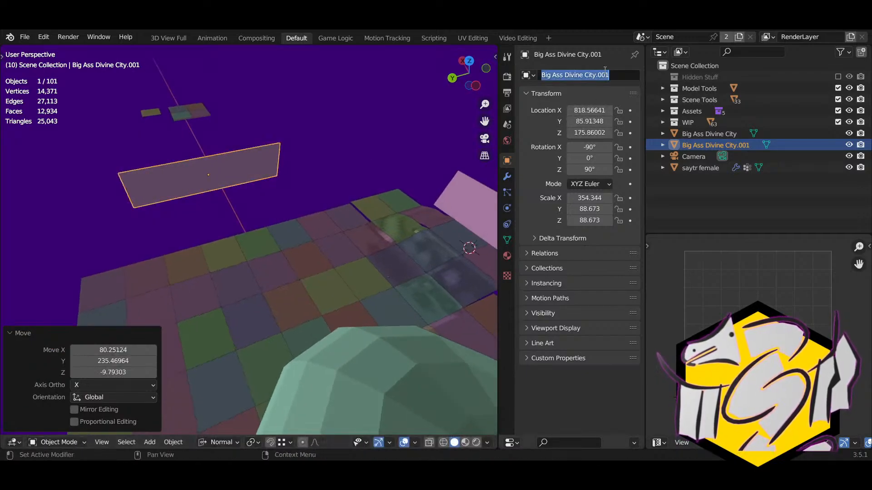
type("Vast Open")
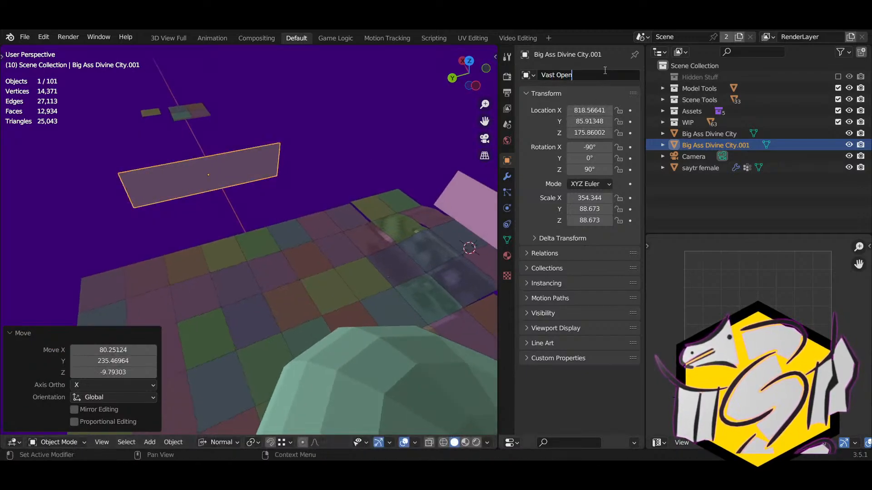
type(" Plains")
key("Return")
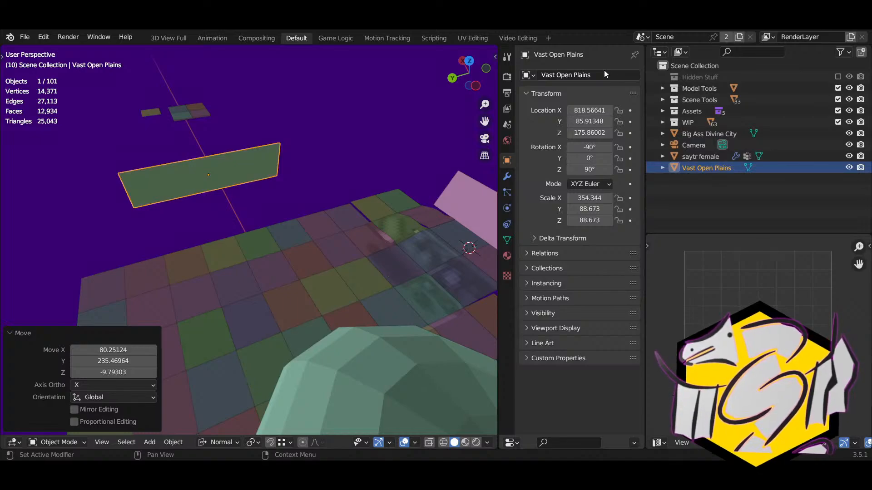
Step: Move Vast Open Plains into place and duplicate it along another terrain edge
middle_click_drag(113, 246, 336, 218)
key("g")
left_click(247, 222)
key("shift+d")
left_click(239, 230)
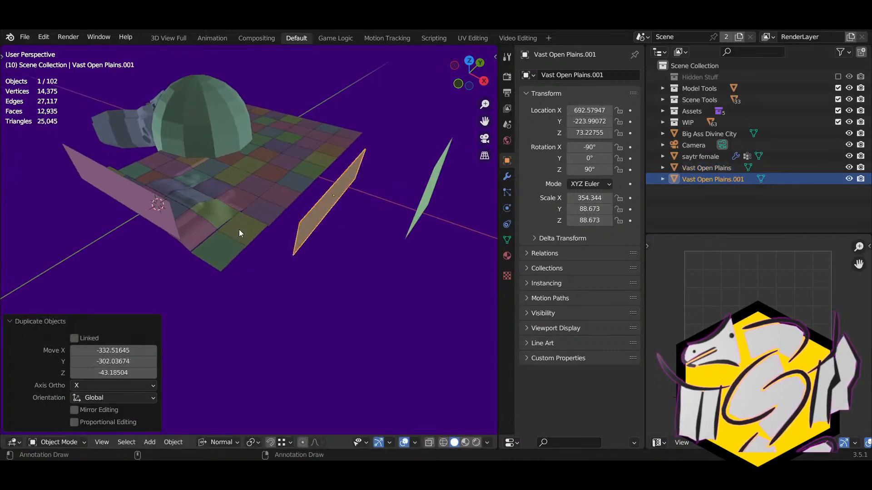
Step: Move the new copy and narrow its width along X to about a third
middle_click_drag(239, 230, 239, 348)
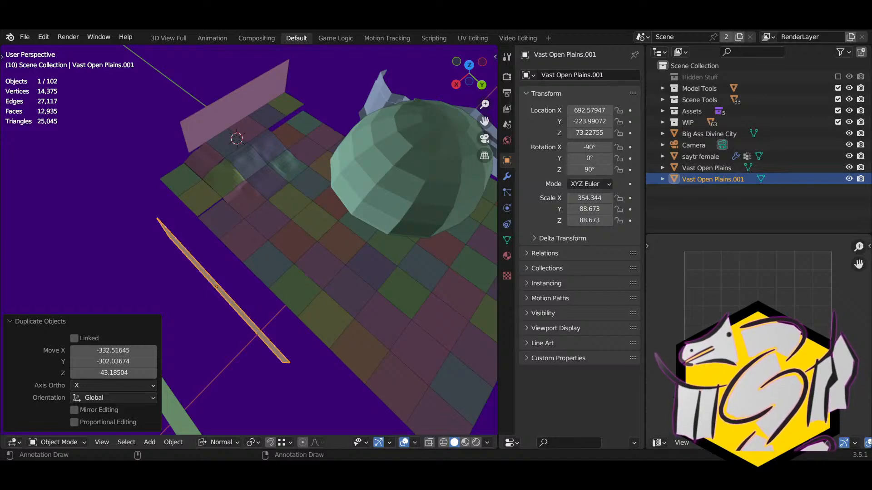
middle_click_drag(251, 338, 411, 310)
key("g")
left_click(268, 350)
key("s")
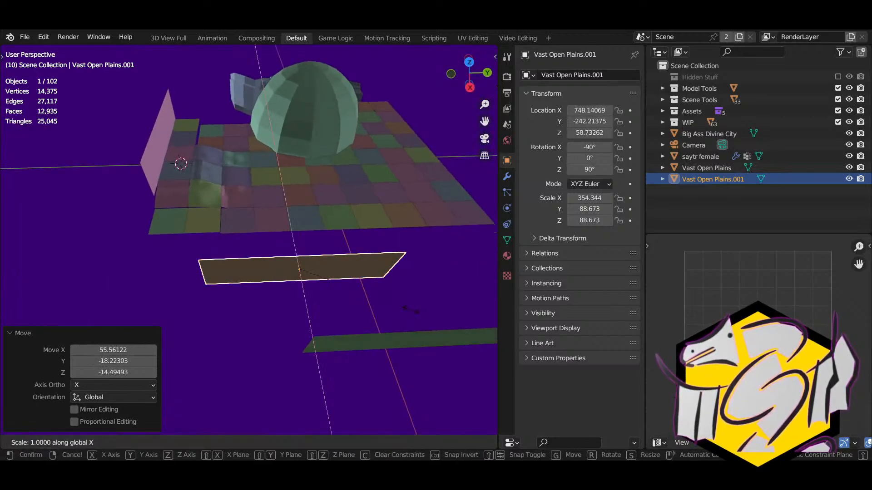
key("x")
left_click(301, 307)
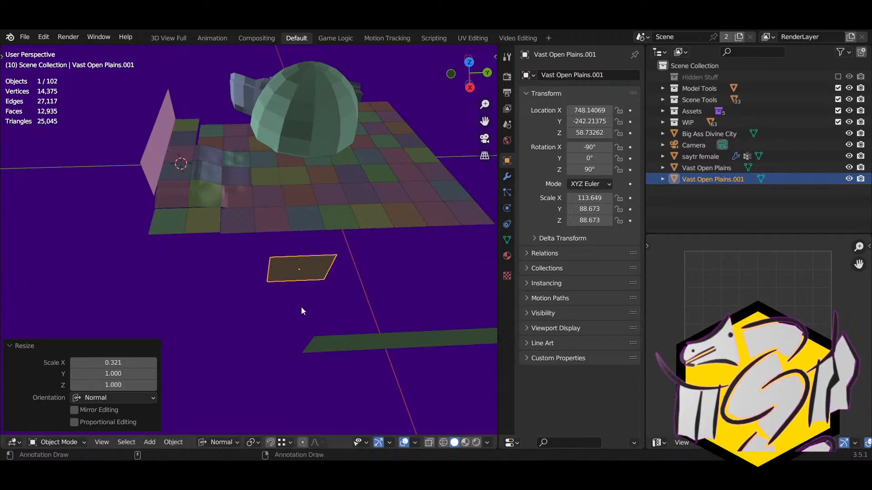
Step: Make the copy 2.7 times taller, raise it, then lower it along its own Z axis
middle_click_drag(301, 307, 317, 277)
key("s")
key("z")
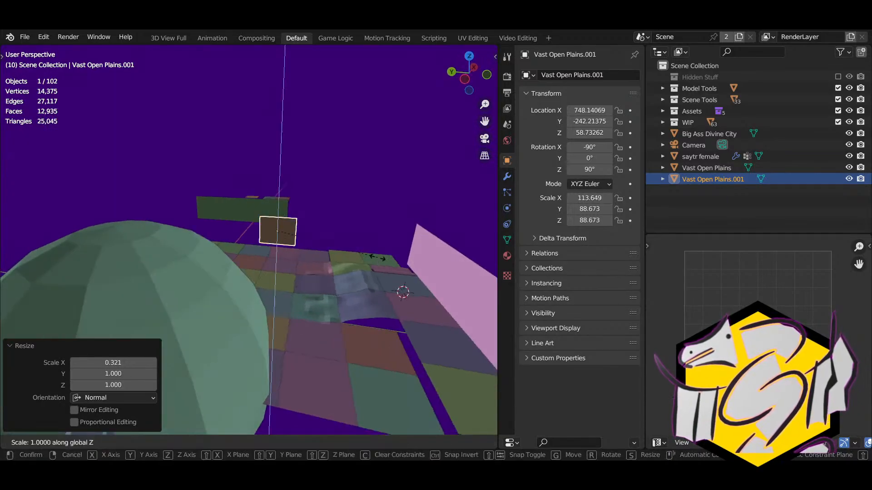
left_click(308, 120)
key("g")
key("z")
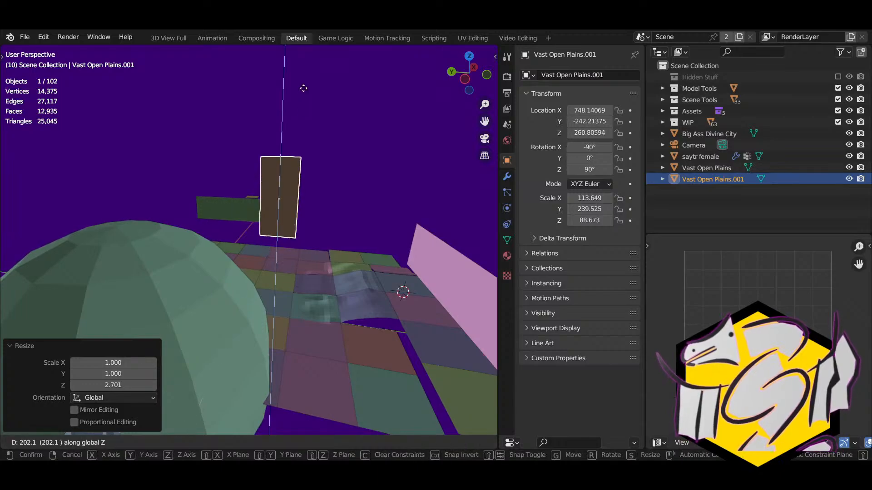
left_click(303, 85)
key("g")
key("z")
key("z")
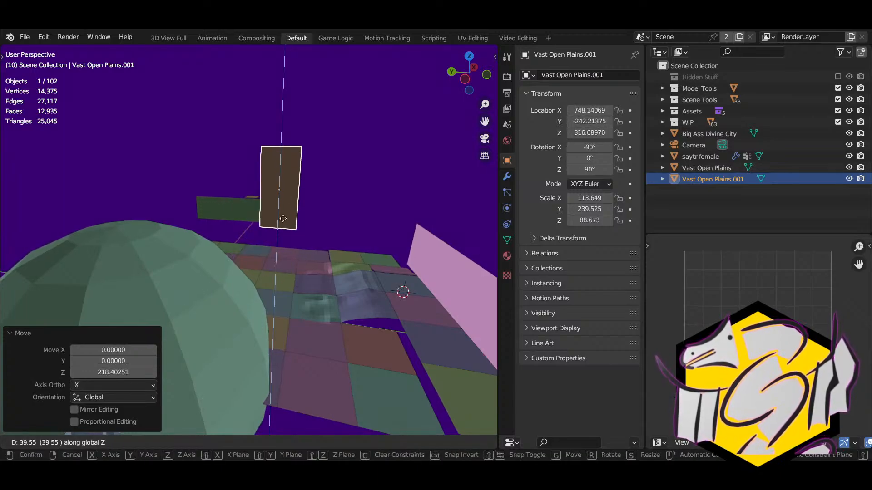
left_click(264, 244)
middle_click_drag(264, 244, 428, 179)
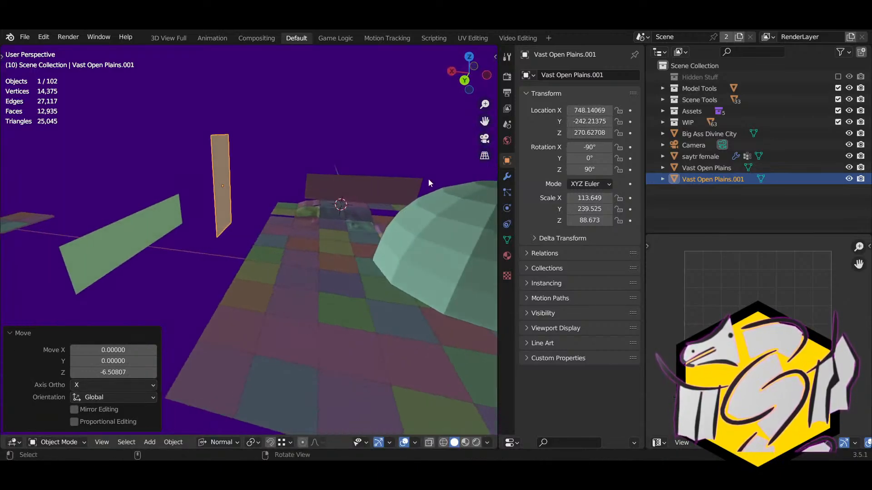
Step: Name the tall duplicated plane Big Scary Magic Tornado
left_click(558, 77)
type("Big Sa")
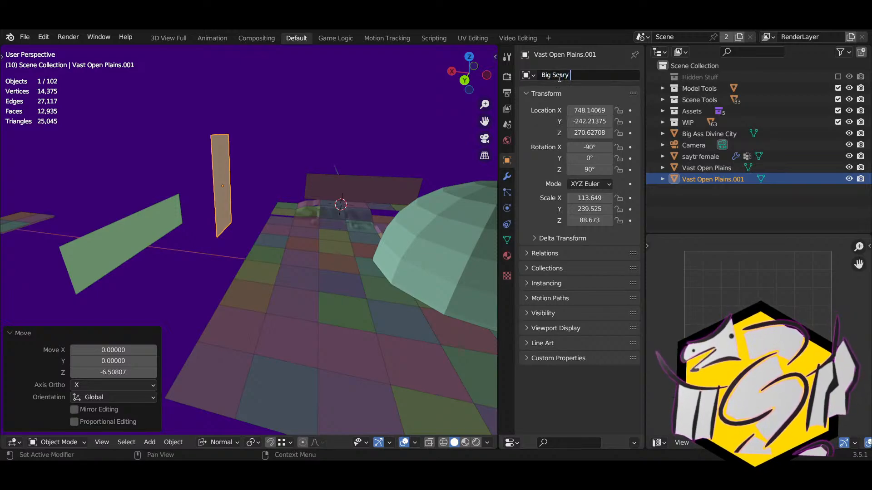
type("ary Tow")
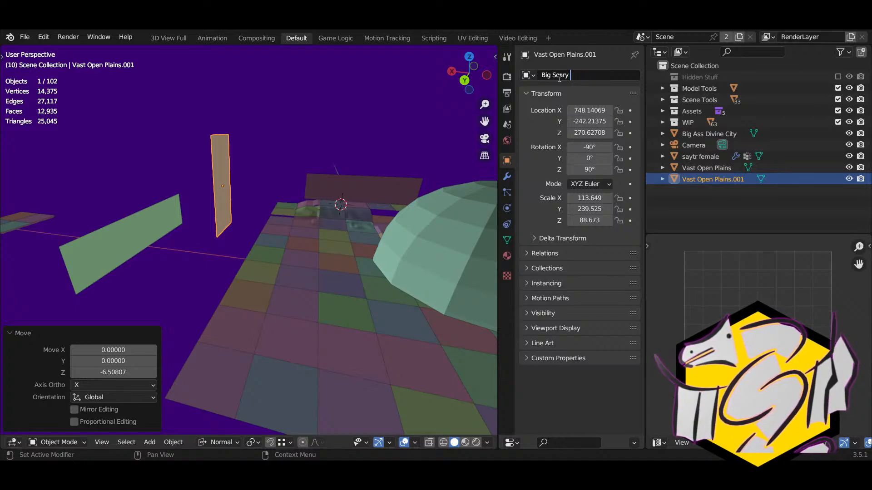
type("Magic Tornado")
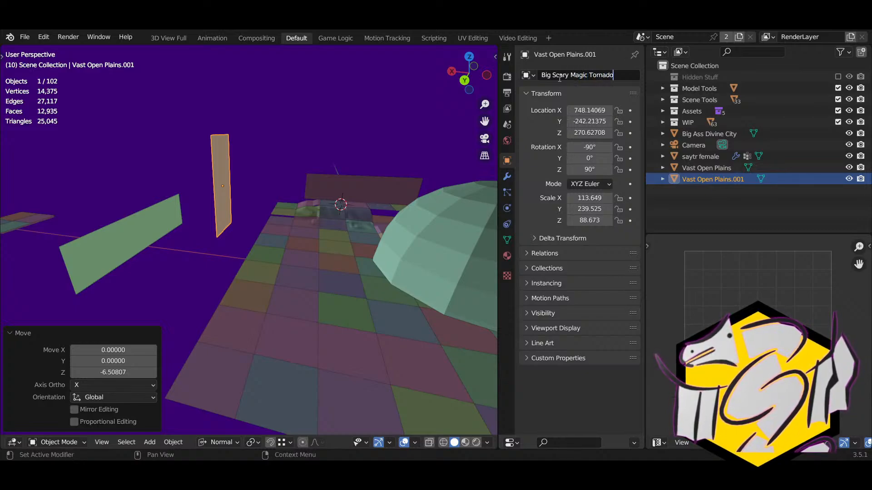
key("Return")
middle_click_drag(291, 173, 370, 217)
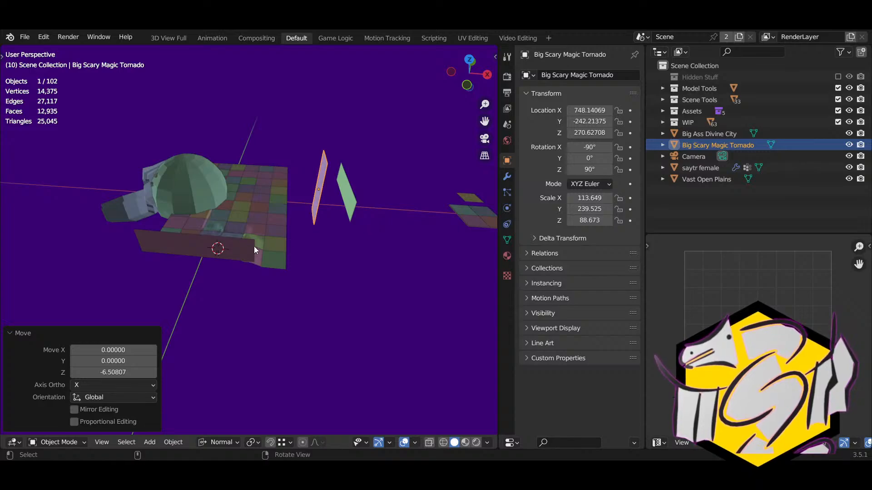
middle_click_drag(253, 283, 362, 219)
Step: Select the Vast Open Plains backdrop plane and orbit around the scene
left_click(309, 173)
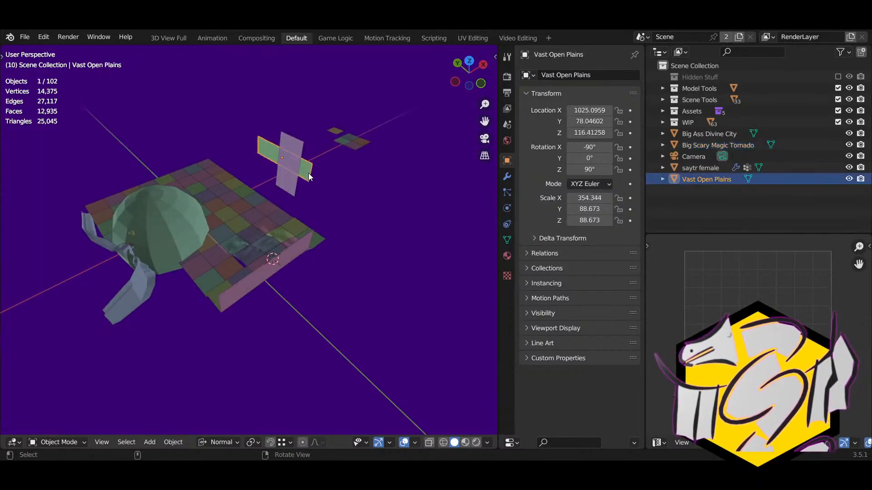
middle_click_drag(309, 173, 217, 178)
middle_click_drag(135, 280, 290, 266)
left_click(149, 442)
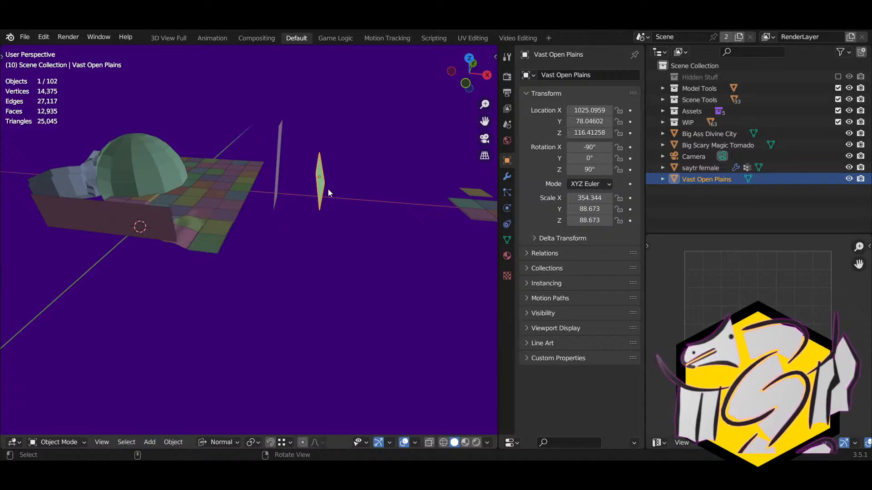
middle_click_drag(328, 189, 353, 280)
Step: Duplicate Vast Open Plains, rotate the copy 90° about Z, and name it Moutains
key("shift+d")
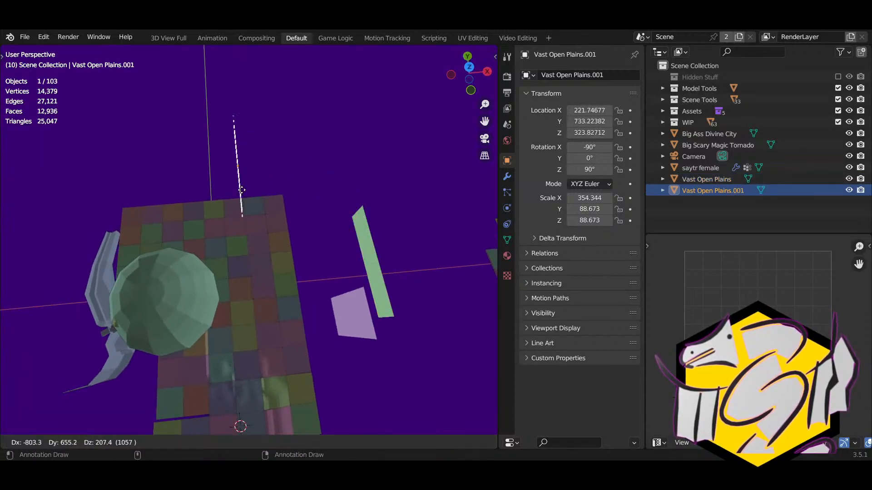
left_click(210, 182)
type("rz90")
key("Return")
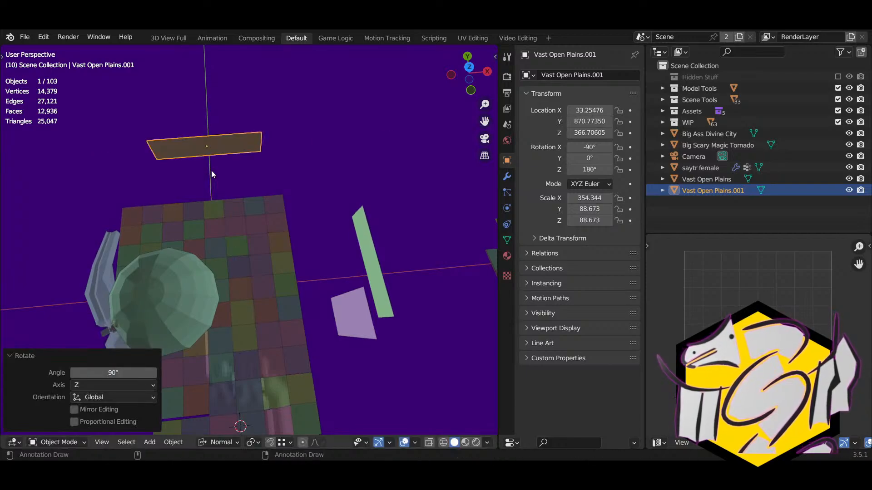
left_click(586, 74)
type("Moutains")
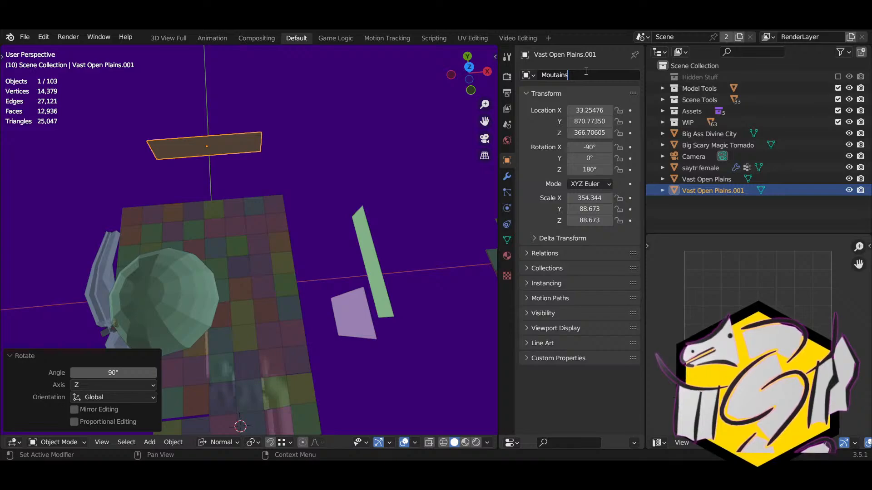
key("Return")
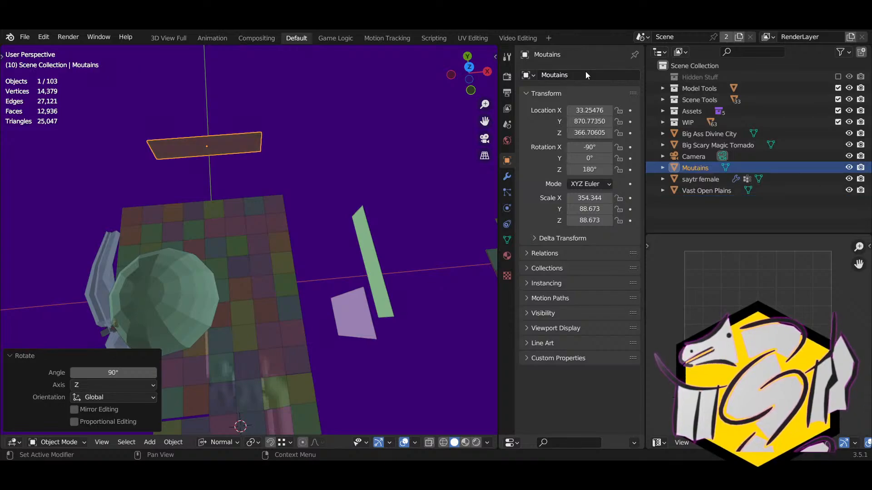
middle_click_drag(272, 245, 388, 170)
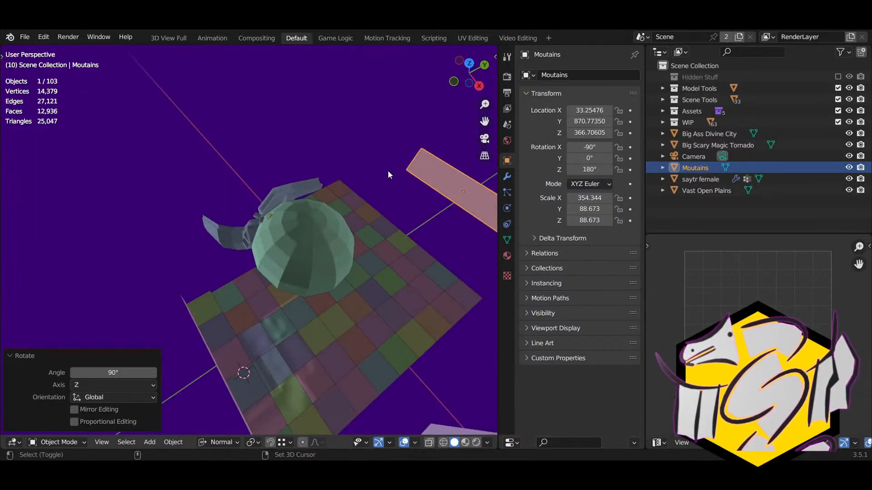
Step: Duplicate Moutains, rotate the copy 90° about Z, and name it Shore Line
key("shift+d")
left_click(197, 165)
type("rz90")
key("Return")
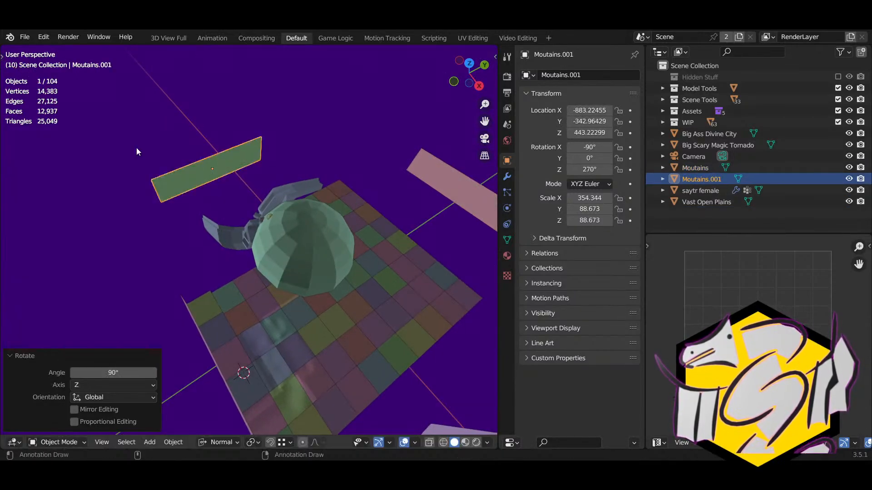
left_click(573, 75)
type("Sjo")
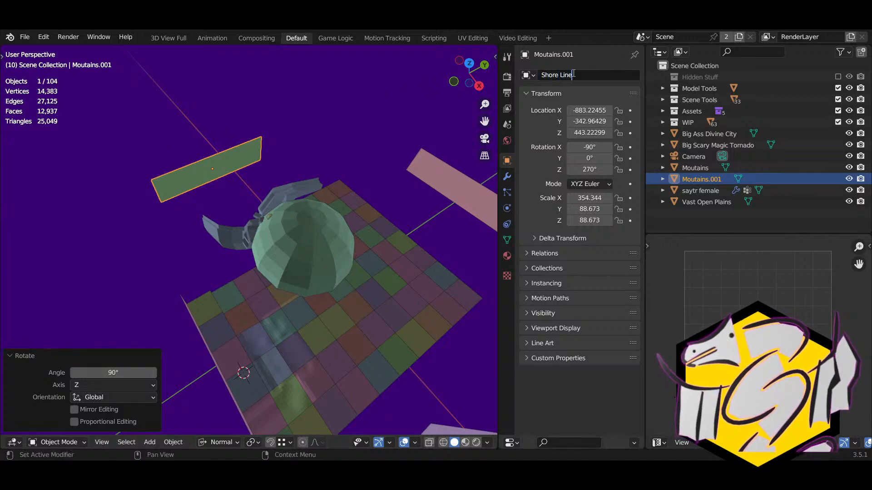
key("Return")
Step: Place the Shore Line plane and stretch it much longer along X
middle_click_drag(222, 263, 321, 249)
key("h")
key("alt+h")
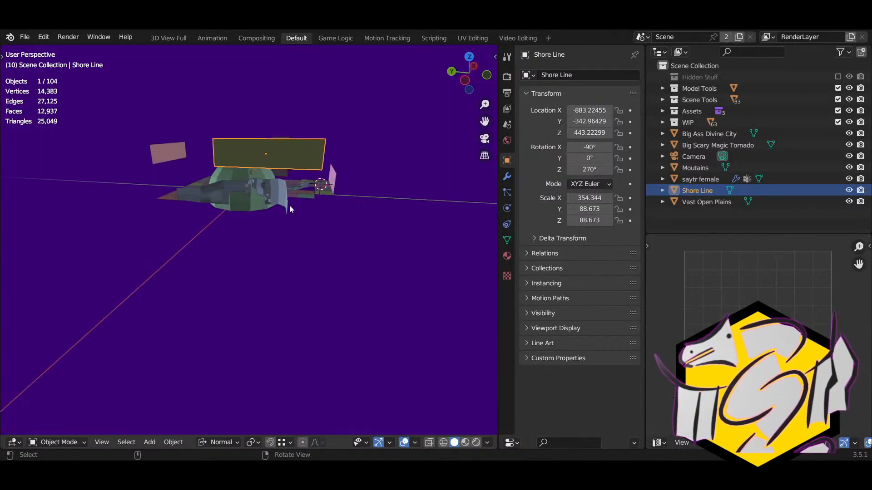
key("g")
left_click(230, 273)
middle_click_drag(230, 274, 262, 305)
key("s")
key("x")
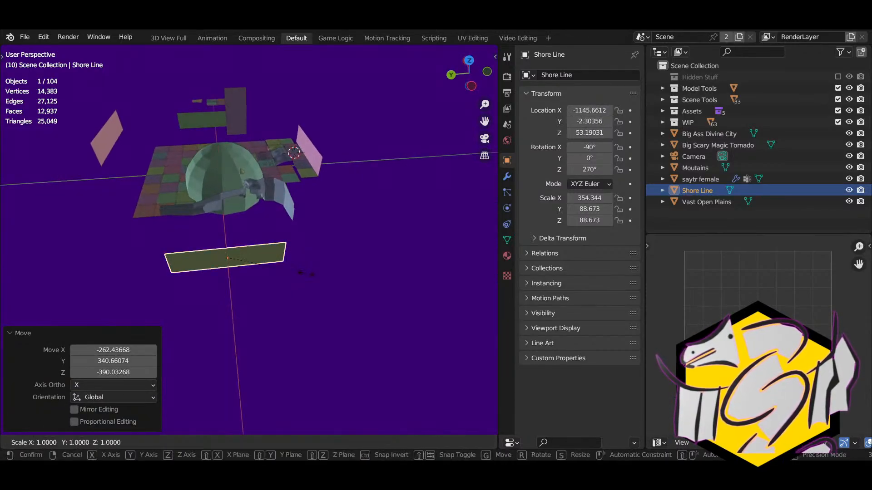
left_click(482, 277)
Step: Select the Moutains plane and move it to a new spot around the terrain
left_click(112, 144)
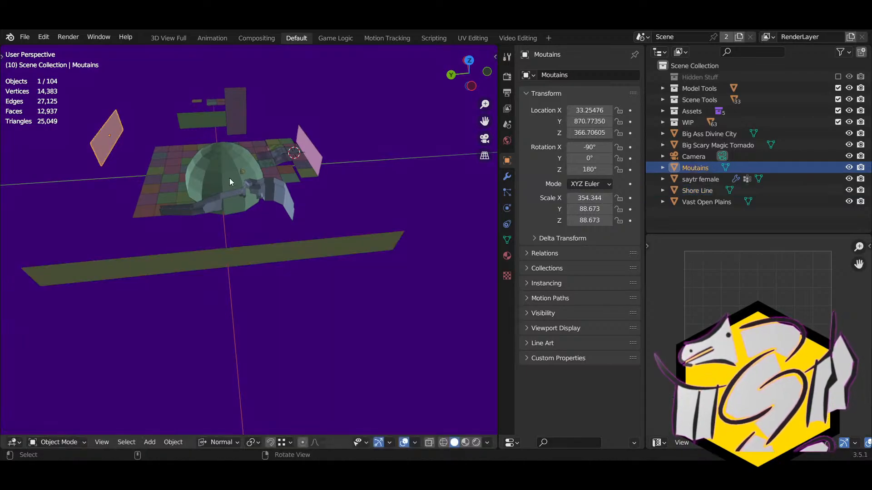
right_click_drag(159, 180, 179, 188, "shift")
key("g")
left_click(144, 215)
right_click_drag(143, 215, 267, 200)
scroll(247, 243, "down", 2)
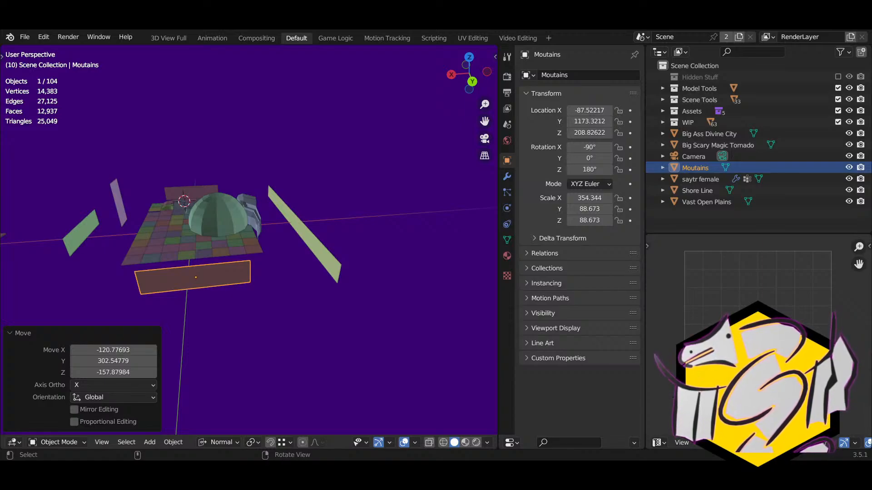
middle_click_drag(260, 334, 238, 214)
key("g")
left_click(233, 250)
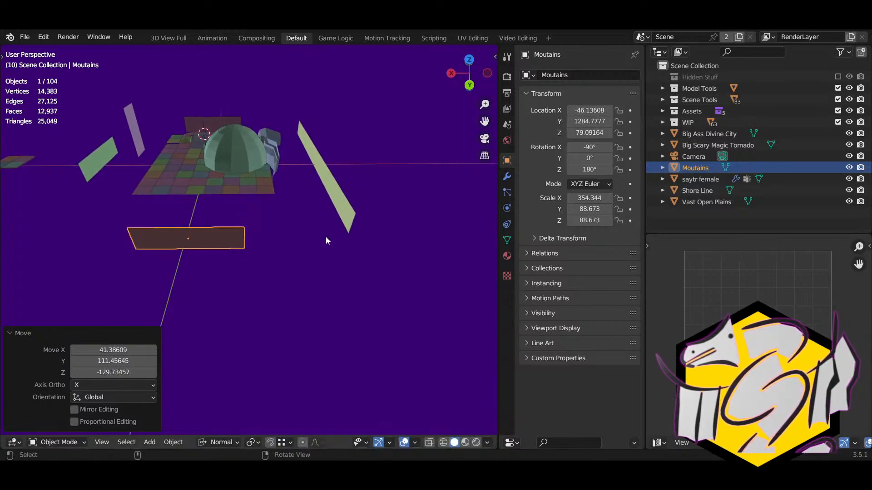
key("Tab")
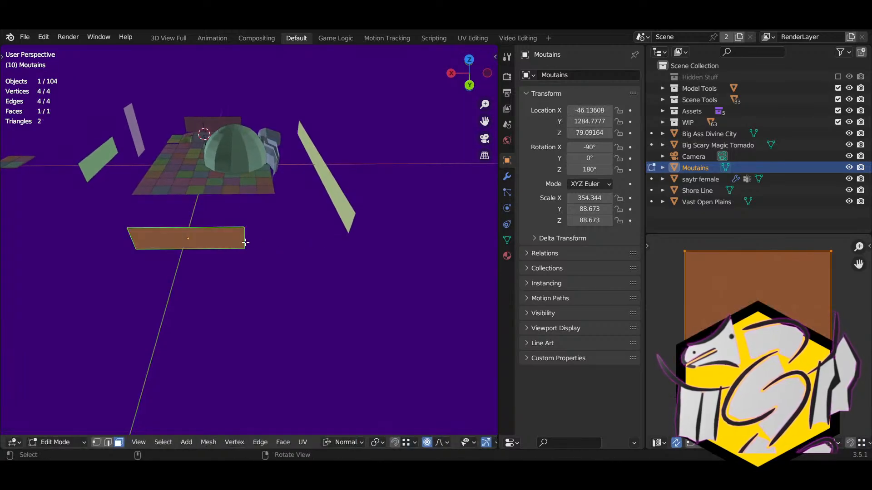
Step: Snap the plane's face against the yellow plane's corner and slide its left edge along X to the floor's corner
key("2")
left_click(244, 242)
key("3")
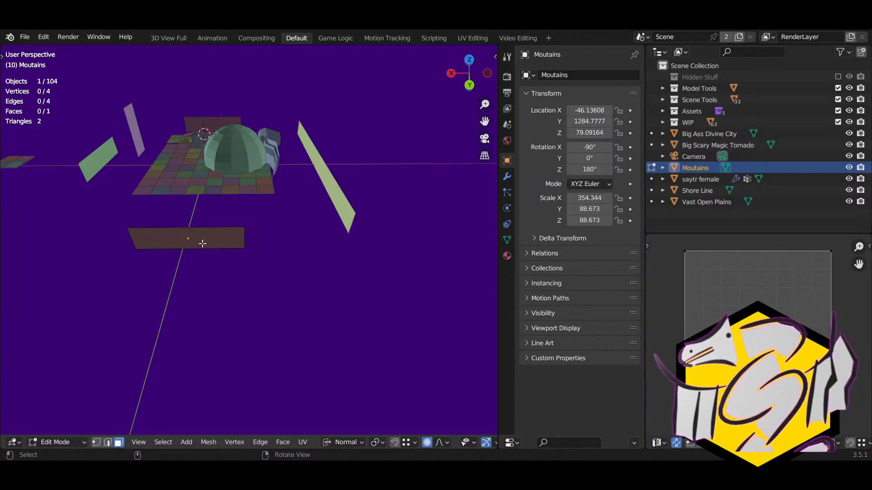
left_click(202, 244)
key("g")
left_click(352, 230, "ctrl")
key("2")
left_click(247, 229)
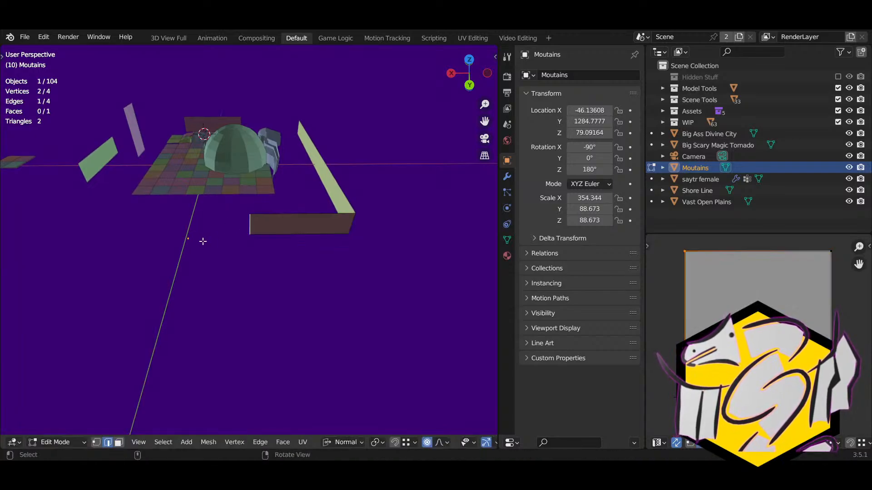
right_click_drag(203, 241, 263, 257)
key("g")
key("x")
left_click(201, 207, "ctrl")
middle_click_drag(220, 263, 253, 211)
Step: Duplicate Shore Line as Shore Line.001, turn it 90° about Z, and place it beside the other wall
key("Tab")
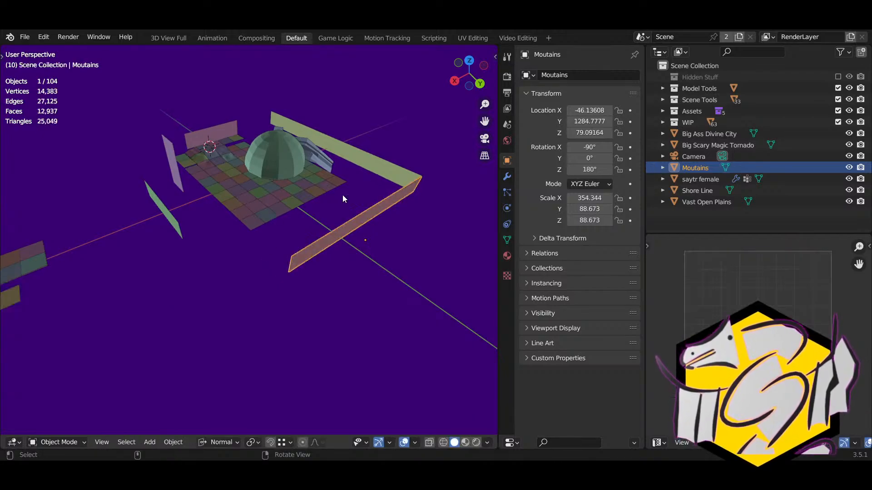
left_click(364, 174)
middle_click_drag(365, 174, 216, 218)
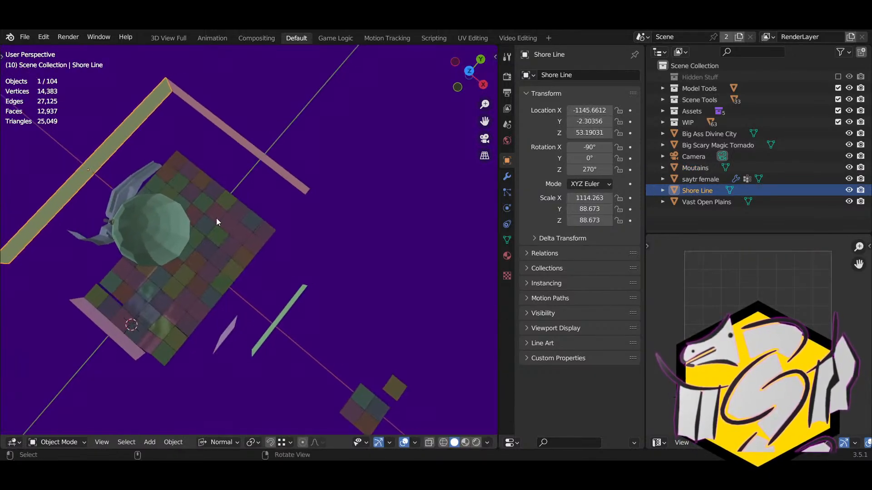
key("shift+d")
left_click(399, 220)
type("rz90")
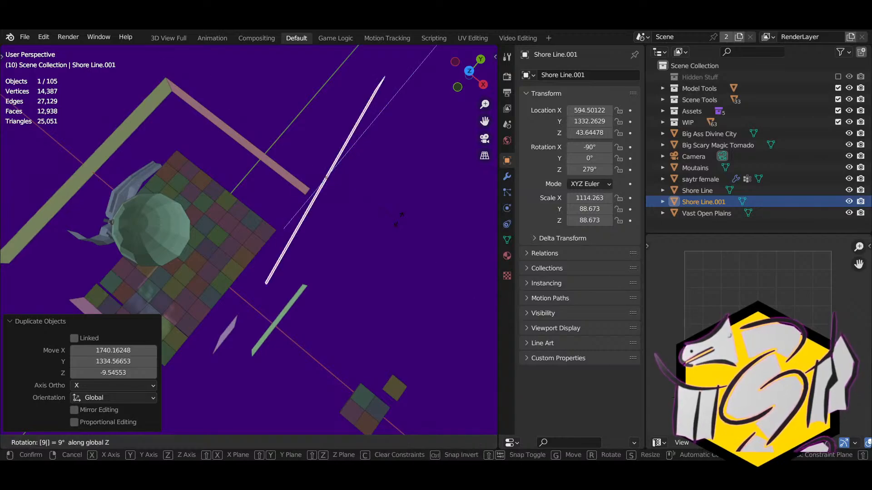
key("Return")
key("g")
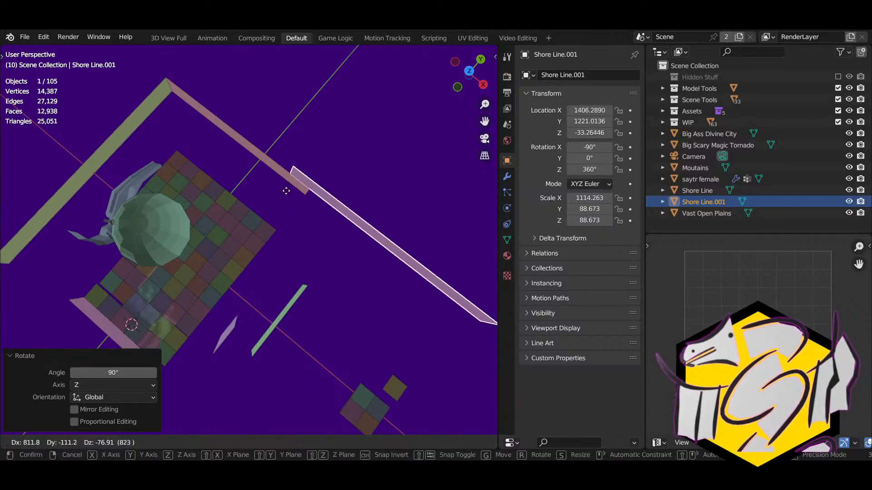
left_click(312, 227)
middle_click_drag(313, 226, 356, 244)
Step: Split Shore Line.001 down its middle with a centred loop cut
key("Tab")
left_click(398, 198)
key("ctrl+r")
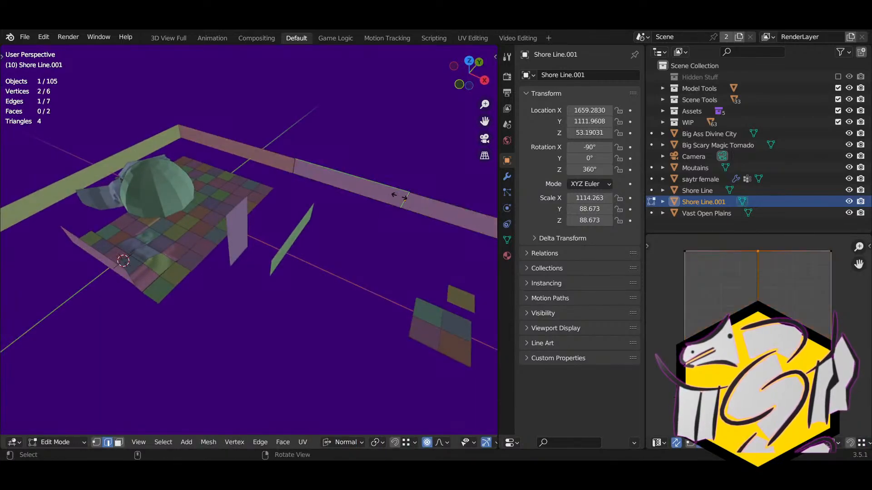
left_click(399, 198)
left_click(325, 267)
middle_click_drag(380, 235, 341, 259)
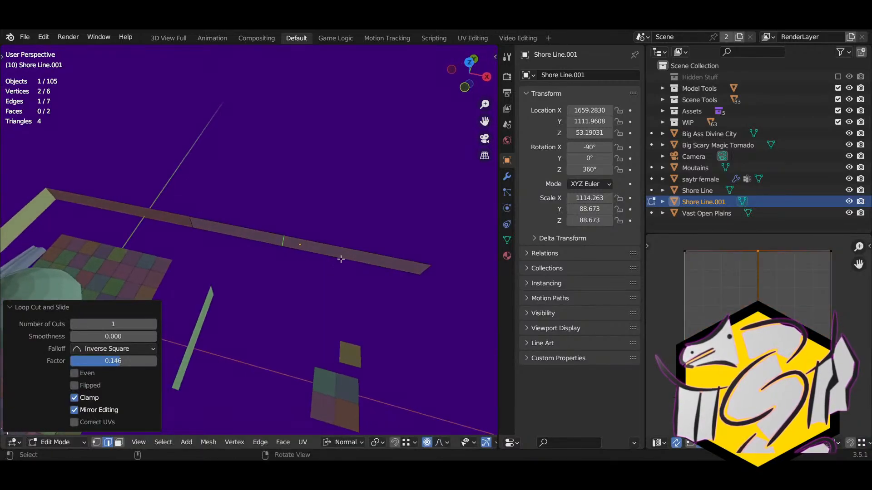
key("ctrl+z")
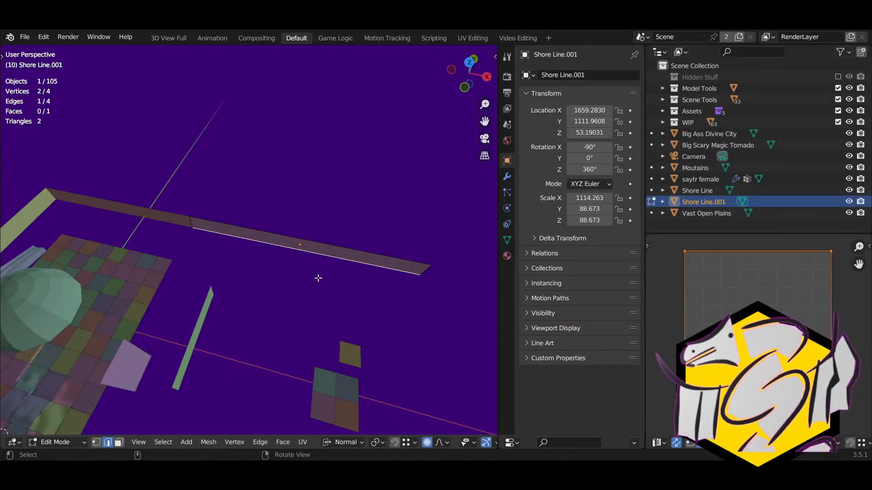
key("ctrl+r")
left_click(317, 250)
right_click(318, 250)
Step: Snap the 3D cursor to the wall's middle edge and set the pivot point to 3D Cursor
key("3")
left_click(325, 253)
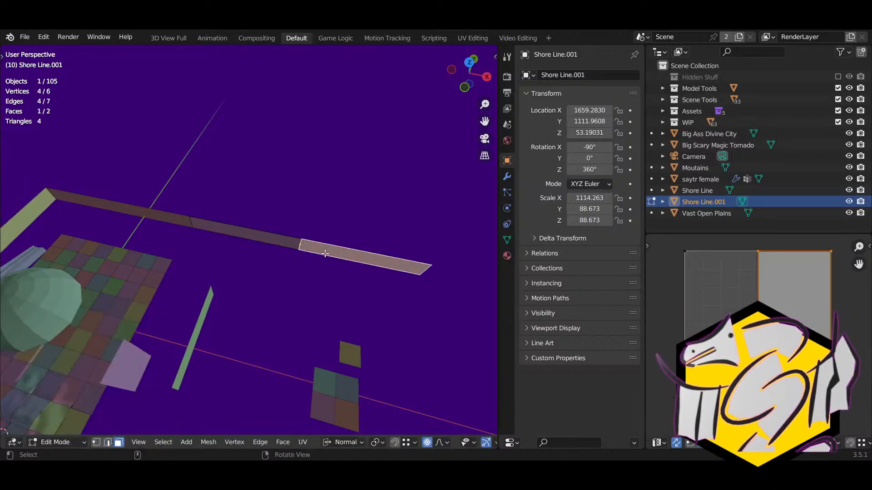
key("r")
key("z")
right_click(324, 253)
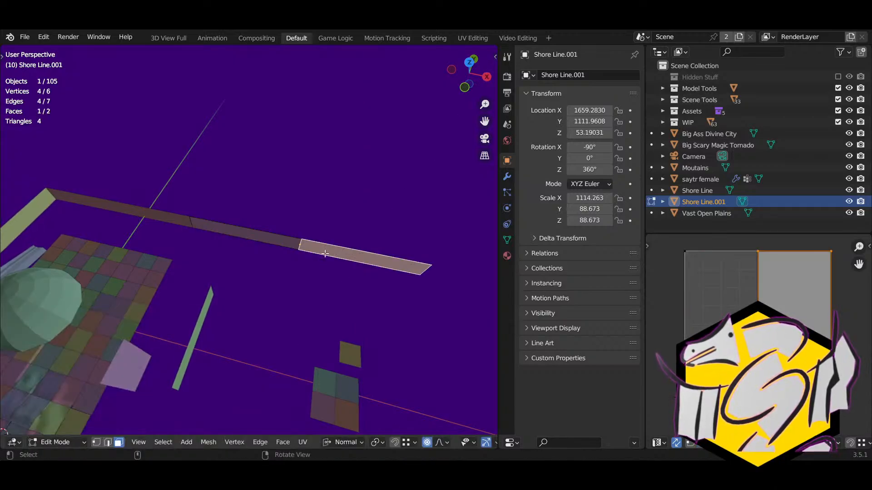
key("2")
left_click(304, 244)
key("shift+s")
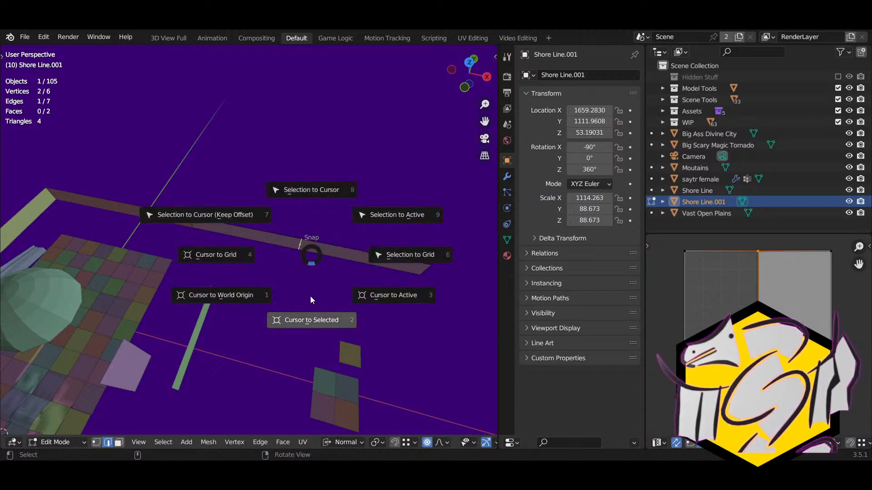
left_click(309, 313)
left_click(377, 442)
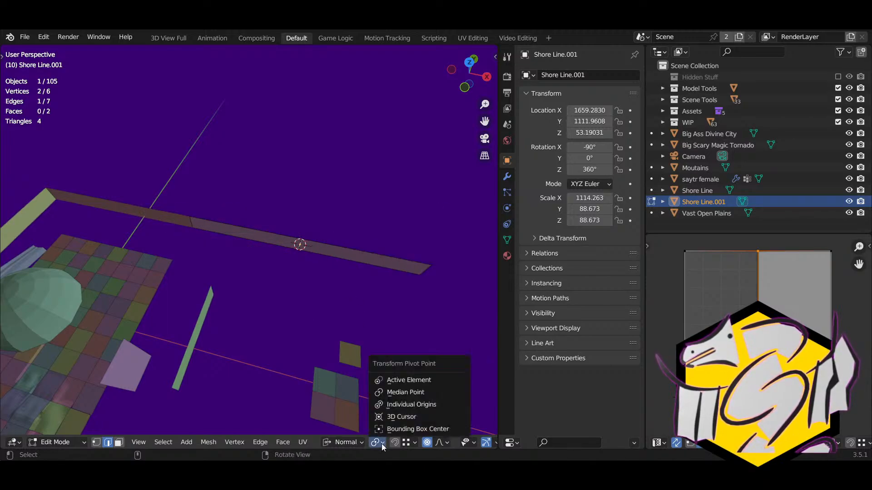
left_click(380, 415)
Step: Rotate the wall's right half 90° about Z around the cursor to bend it
left_click(343, 259)
key("3")
left_click(343, 257)
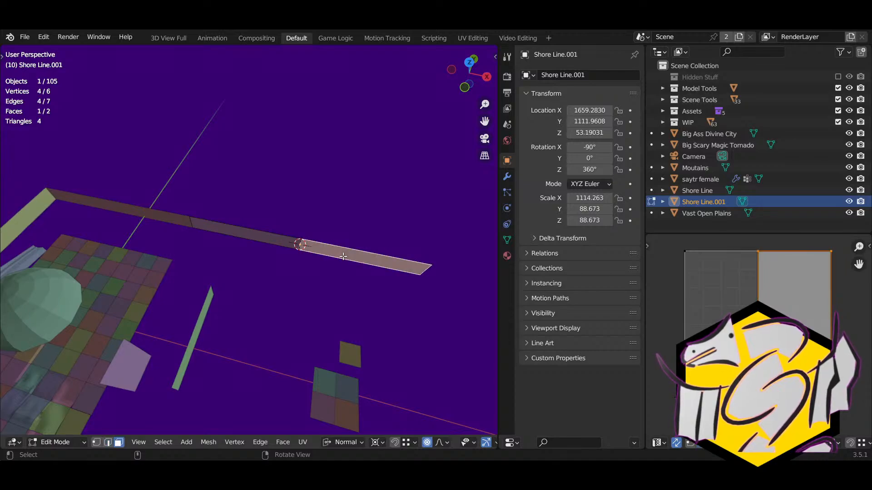
type("rz90")
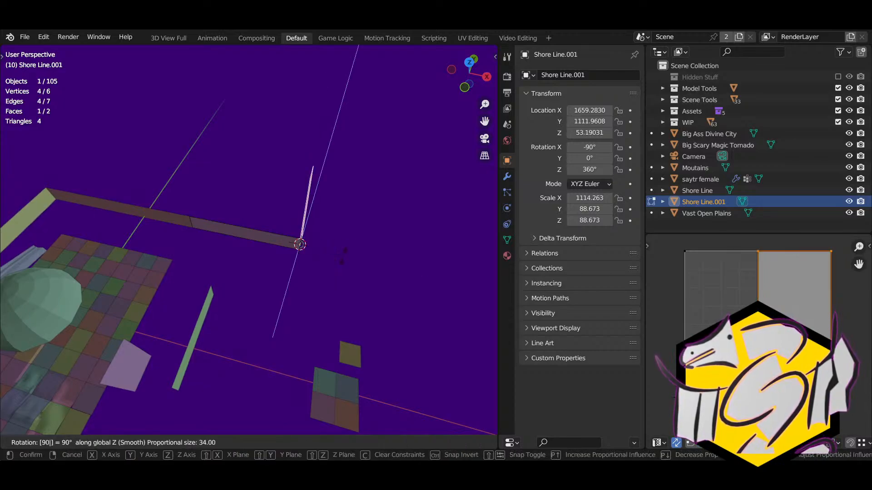
key("Return")
middle_click_drag(343, 256, 256, 336)
key("g")
key("x")
key("x")
key("y")
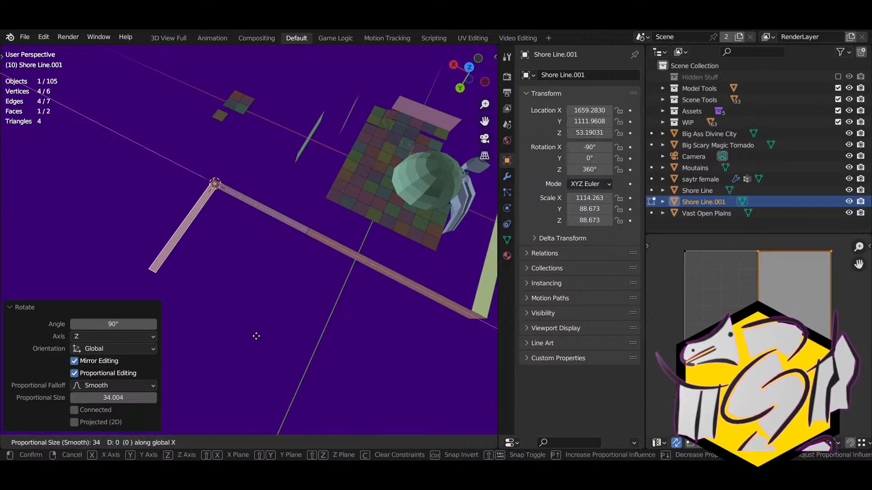
key("Escape")
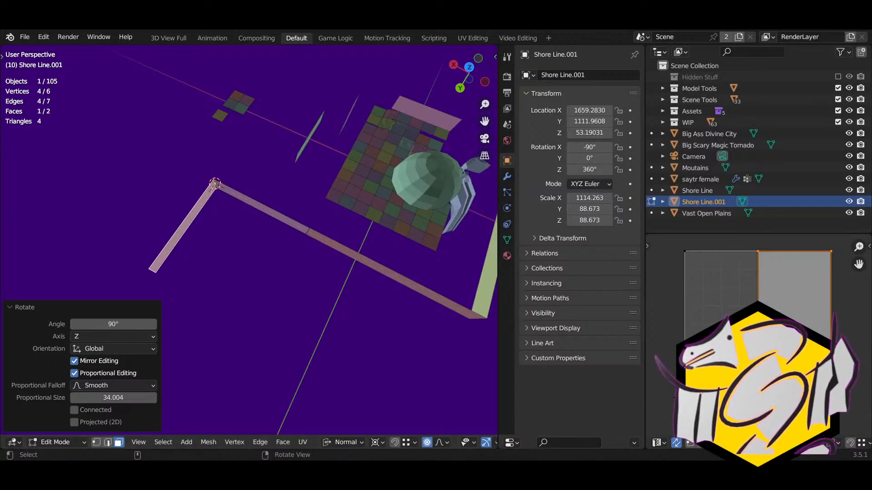
middle_click_drag(400, 377, 281, 254)
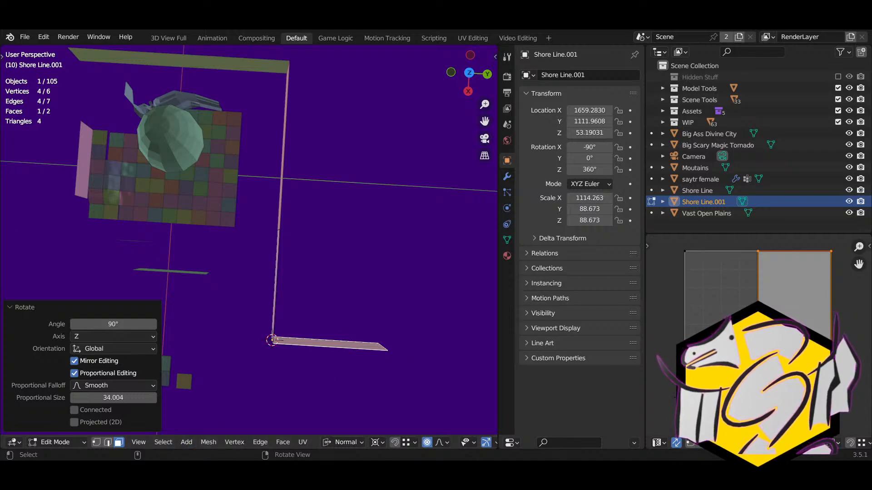
middle_click_drag(274, 340, 305, 207)
Step: Extrude the bend's corner edge 1044.99548 along X into a new face
left_click(312, 221)
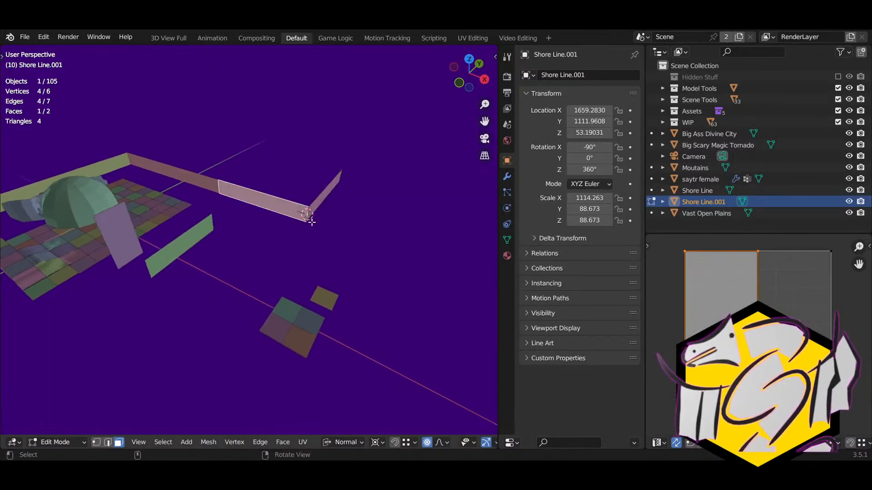
key("e")
left_click(308, 214)
key("ctrl+z")
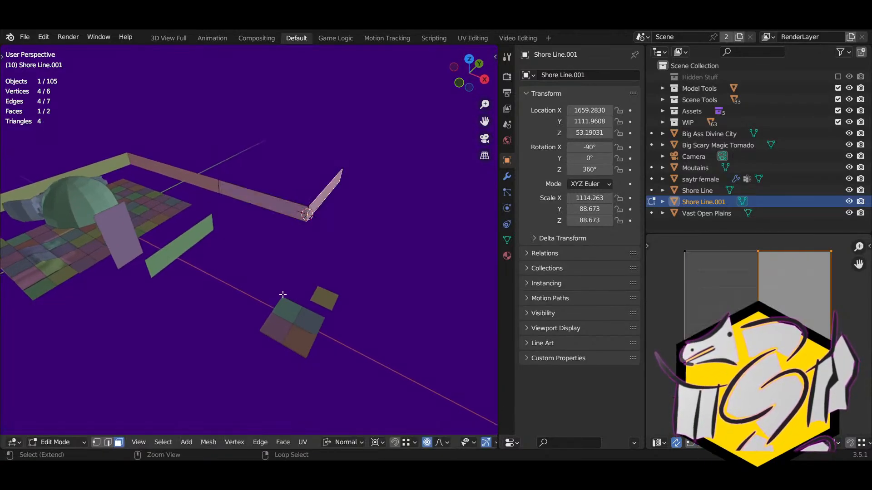
middle_click_drag(333, 214, 266, 240)
left_click(299, 252)
key("e")
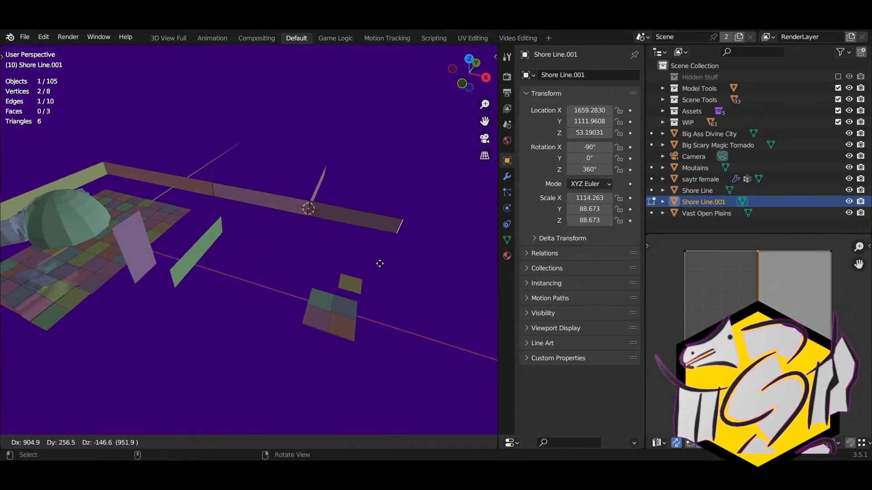
key("y")
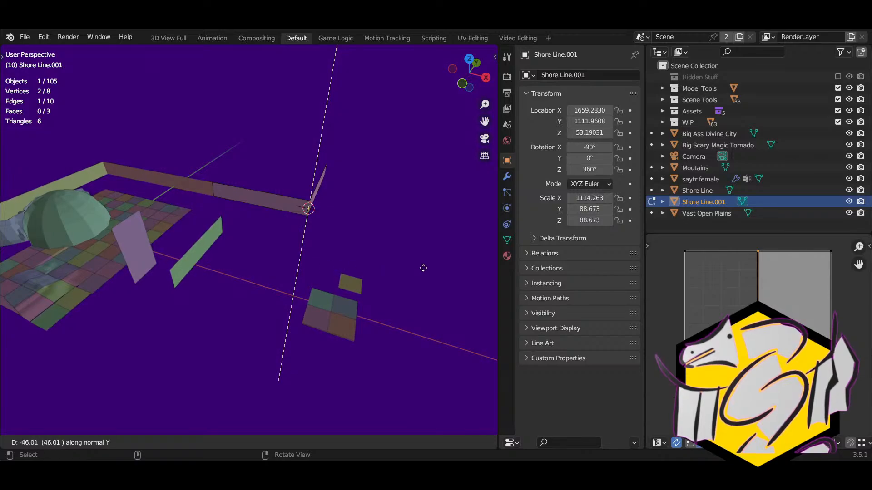
key("x")
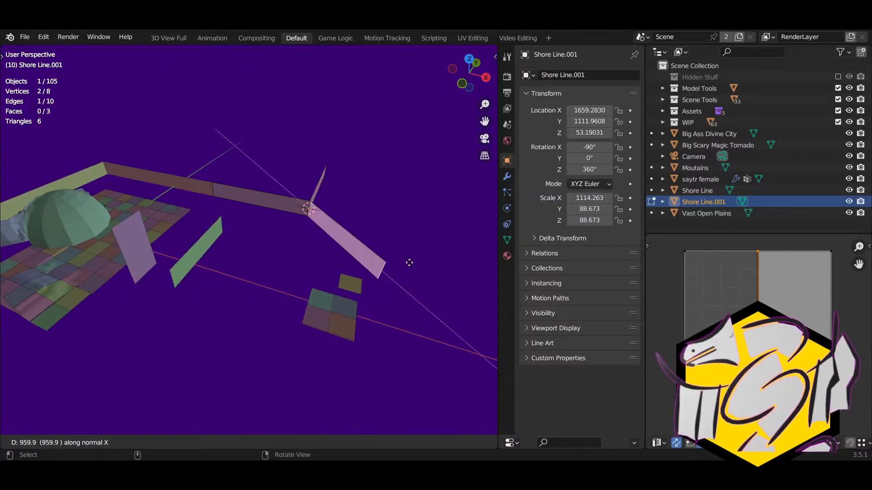
left_click(406, 264)
middle_click_drag(406, 263, 294, 266)
key("Tab")
left_click(283, 271)
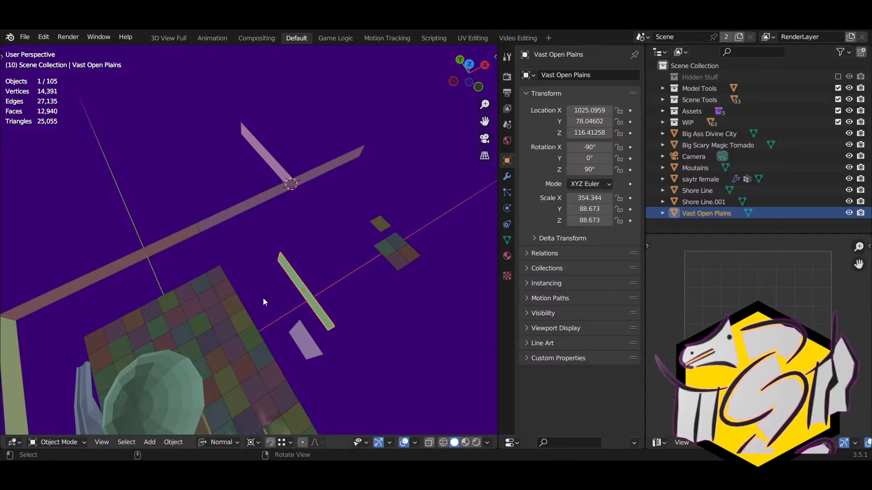
Step: Move Vast Open Plains to sit at Shore Line.001's bend corner
key("g")
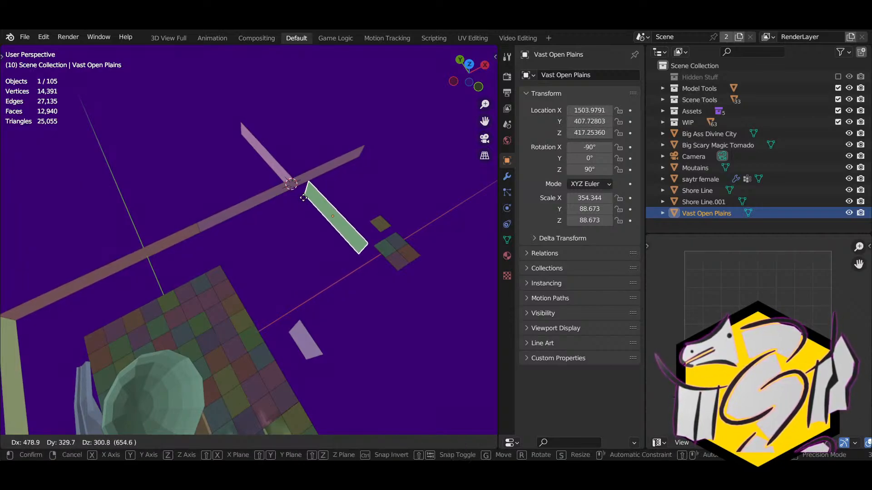
left_click(293, 182)
middle_click_drag(304, 213, 385, 213)
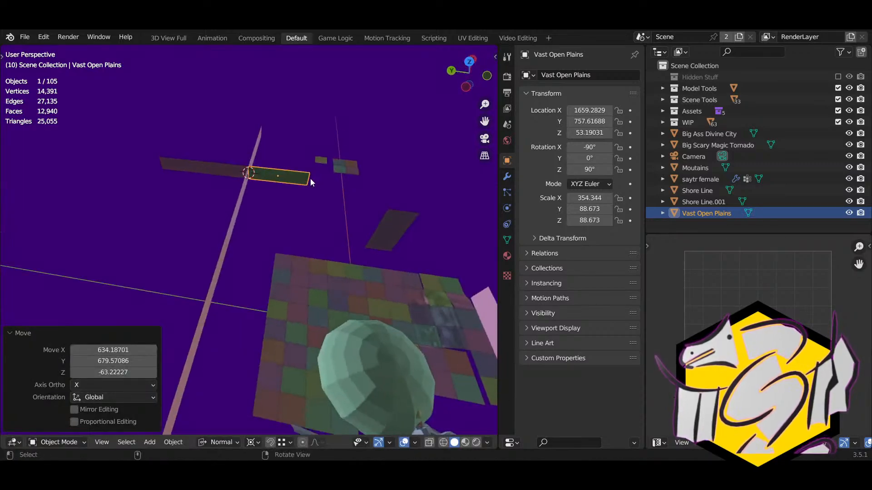
middle_click_drag(311, 182, 257, 184)
Step: Extrude the green strip's far end edge -1242.45703 along X to lengthen the backdrop
key("Tab")
left_click(246, 174)
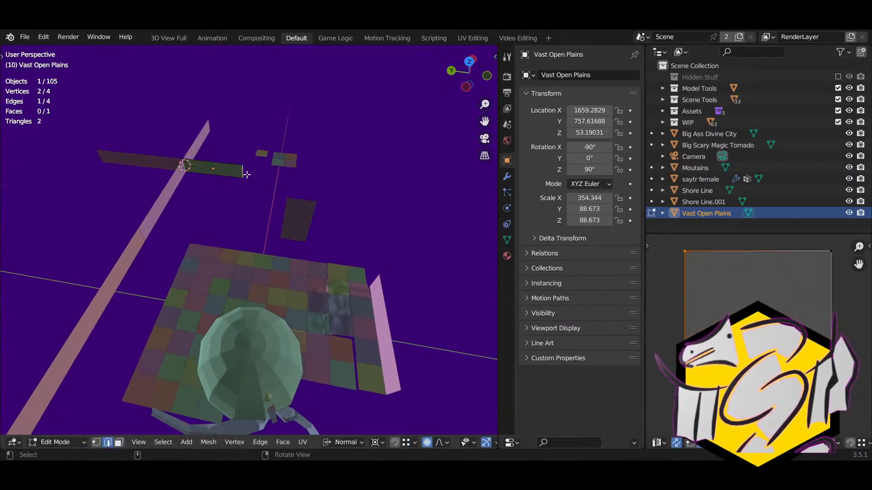
key("e")
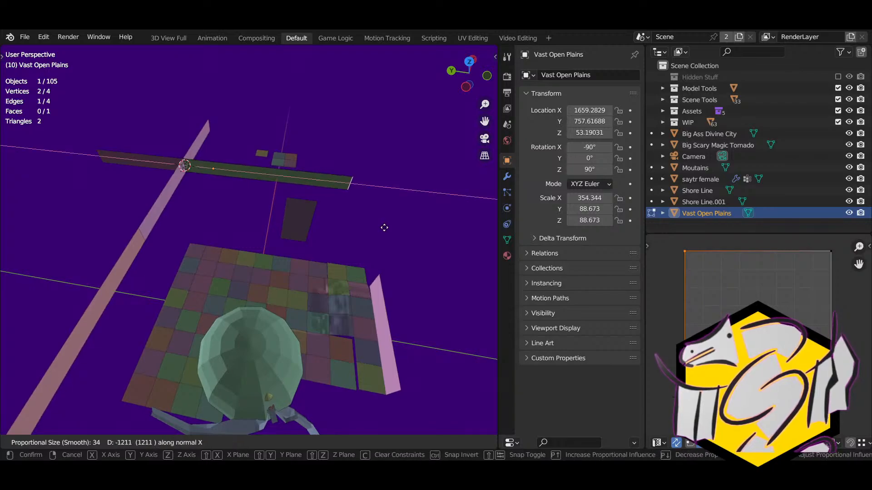
left_click(390, 269)
middle_click_drag(390, 269, 274, 262, "shift")
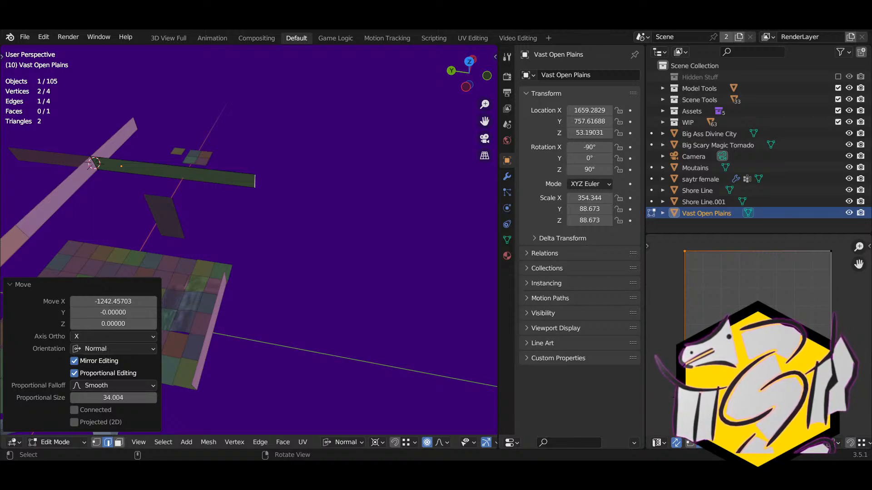
middle_click_drag(253, 204, 223, 158)
middle_click_drag(151, 158, 216, 159, "shift")
middle_click_drag(91, 218, 39, 209)
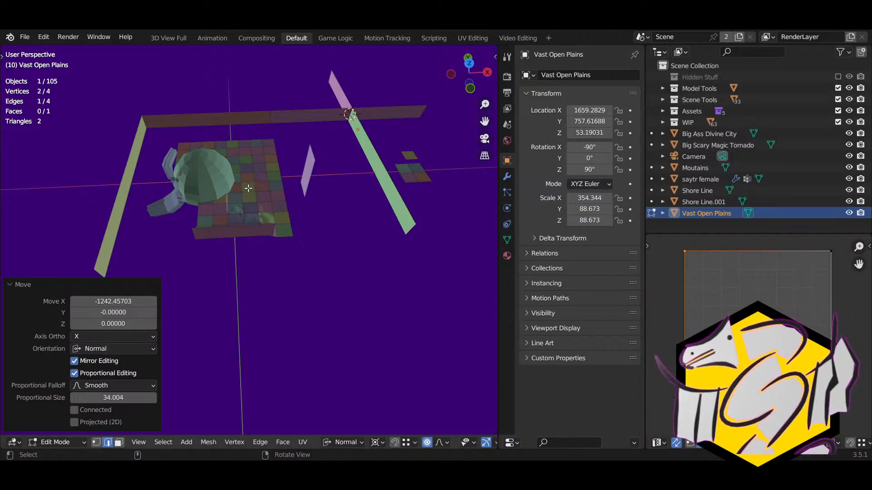
middle_click_drag(227, 229, 285, 239)
key("Tab")
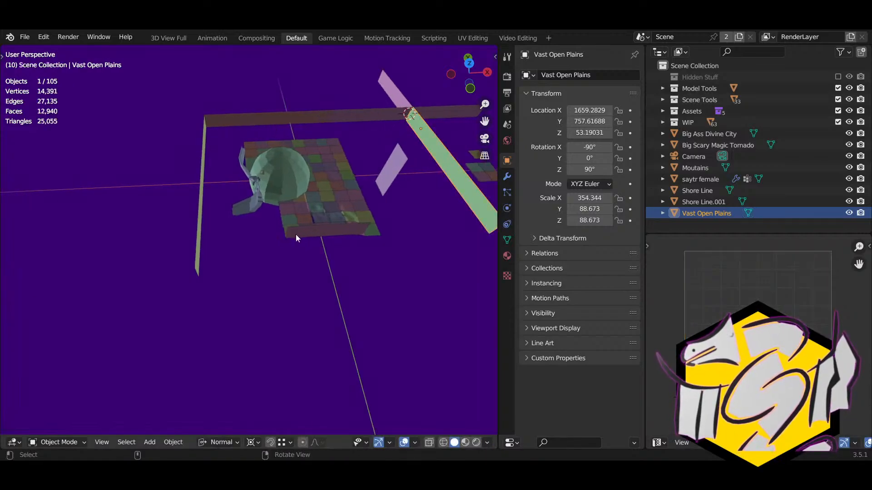
left_click(293, 236)
Step: Duplicate Shore Line as Shore Line.002 and turn it 90° about Z
left_click(202, 271)
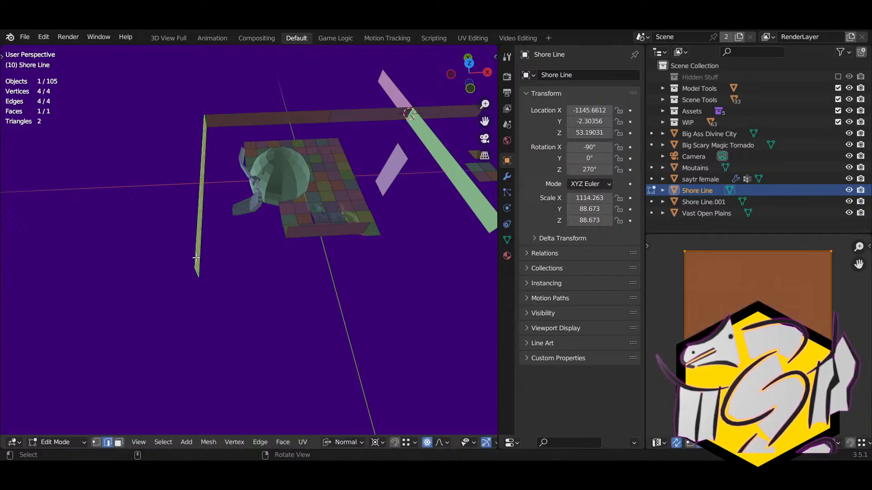
middle_click_drag(255, 270, 146, 252)
key("shift+d")
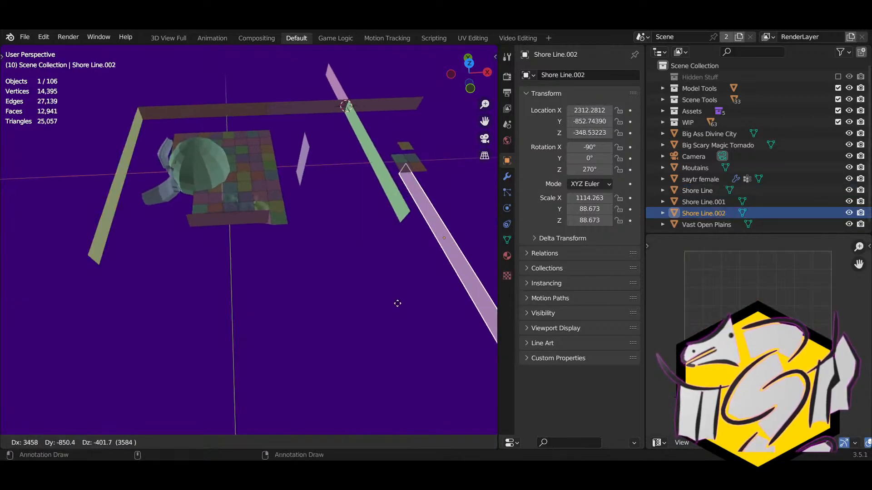
left_click(397, 303)
key("r")
key("z")
key("z")
type("9")
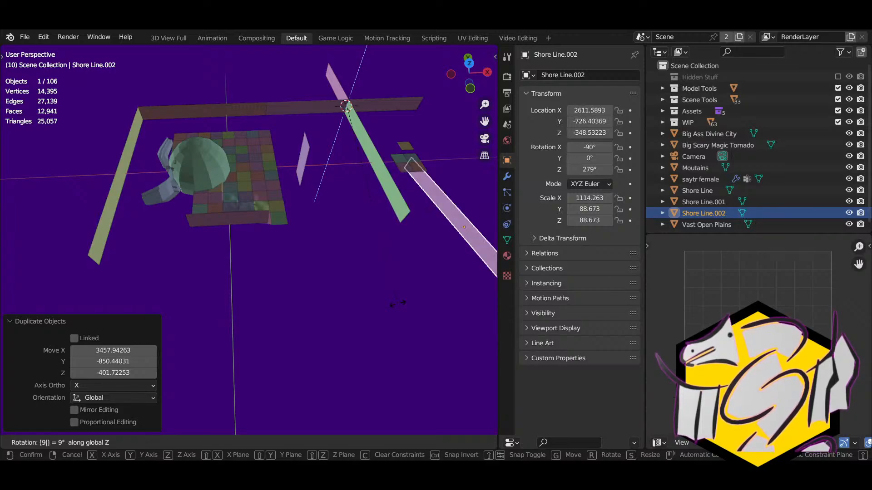
key("Escape")
left_click(257, 442)
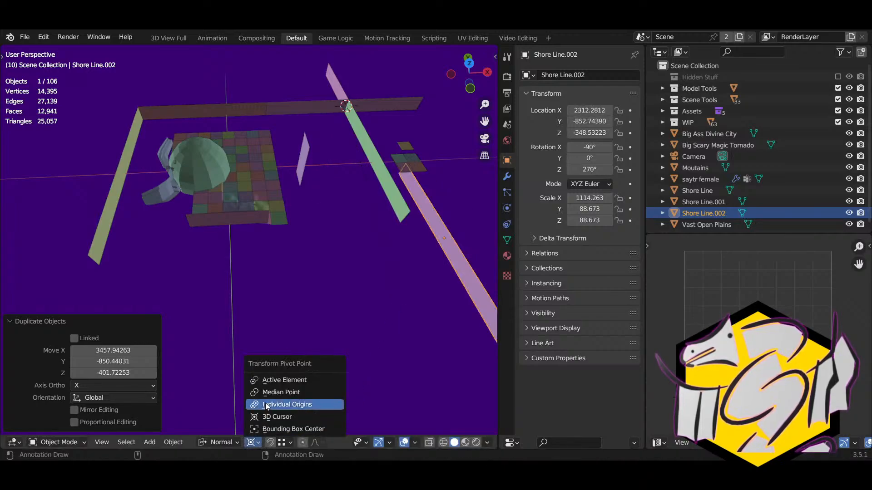
left_click(266, 392)
type("rz90")
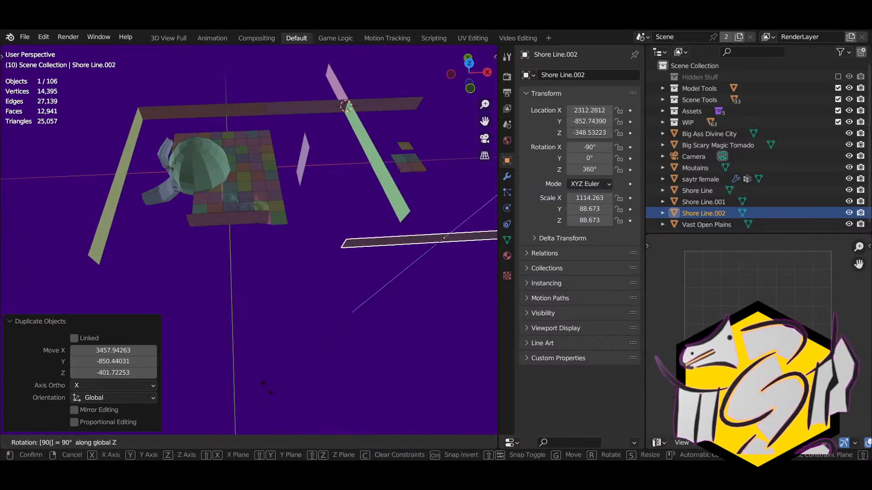
key("Return")
Step: Place Shore Line.002 at the green strip's corner
middle_click_drag(278, 375, 255, 318, "shift")
key("g")
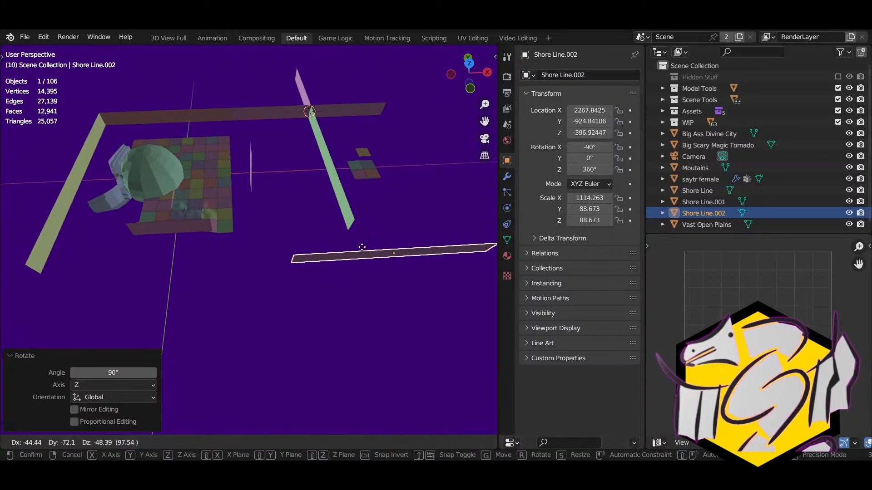
left_click(243, 247)
key("g")
left_click(346, 230)
middle_click_drag(346, 230, 379, 241)
Step: Bend Shore Line.002's right end edge around the terrain, moving it 922.96228 along X
key("Tab")
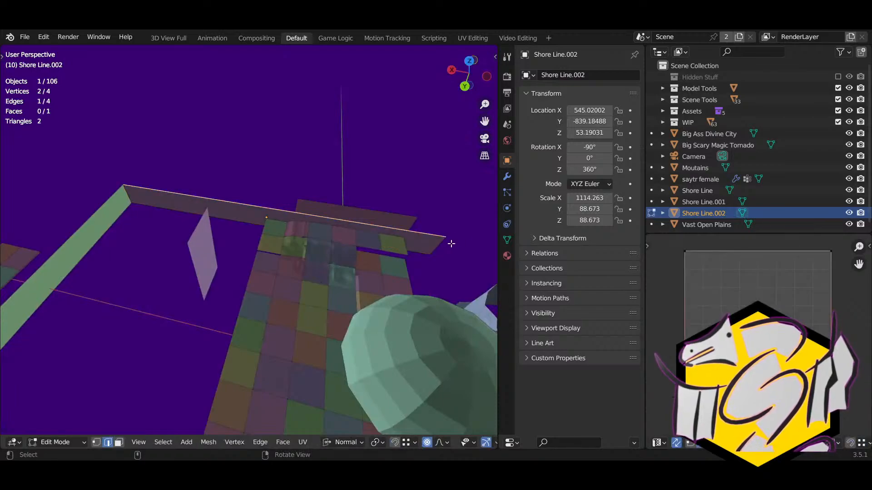
left_click(443, 249)
middle_click_drag(444, 251, 431, 243)
key("g")
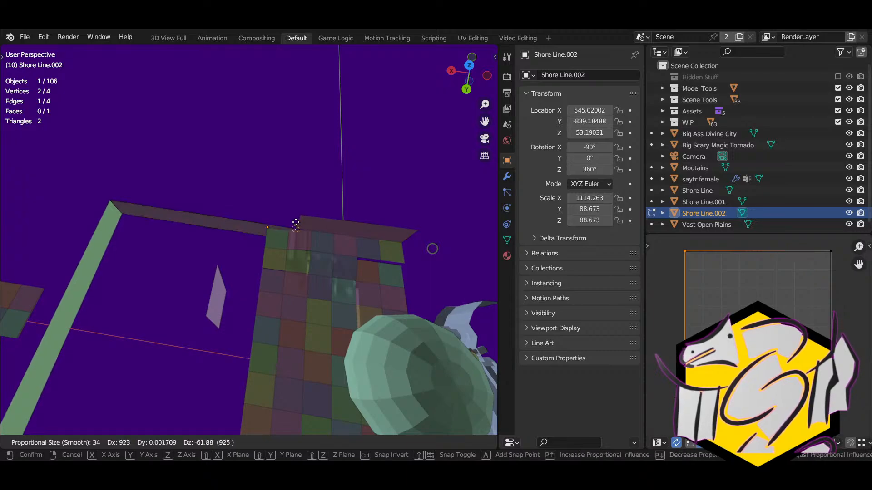
left_click(298, 204)
middle_click_drag(297, 204, 324, 186)
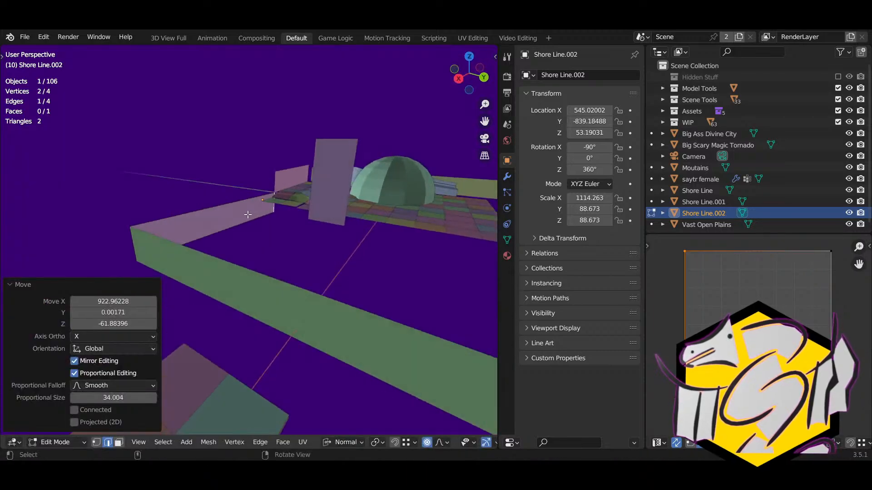
Step: Shift the whole Shore Line.002 by -471.6 along global Y
key("Tab")
key("g")
key("z")
right_click(274, 205)
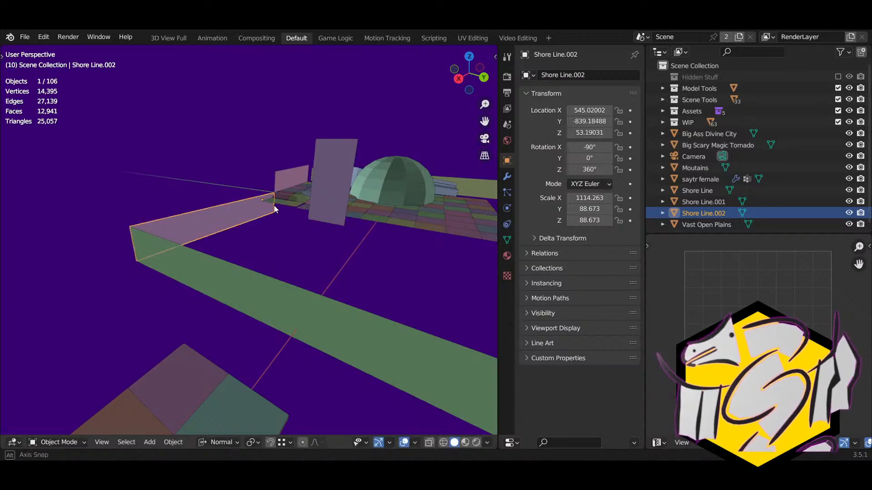
middle_click_drag(274, 205, 312, 234)
key("g")
key("x")
key("y")
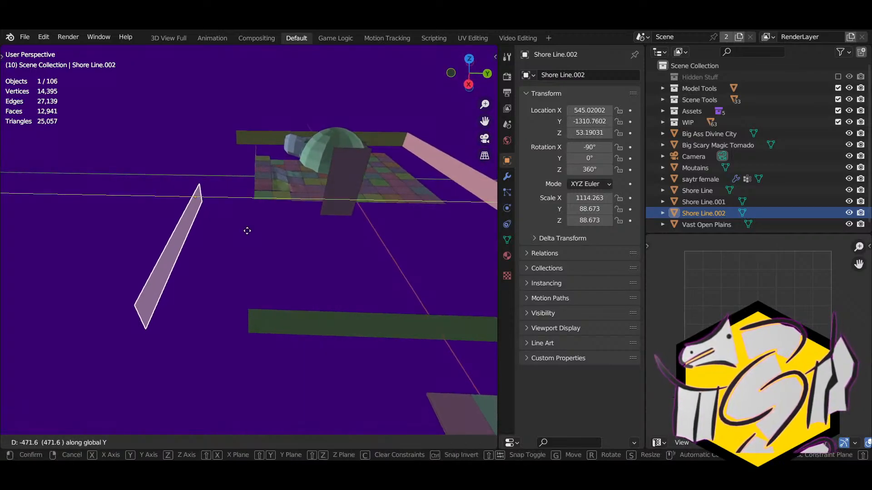
left_click(247, 229)
middle_click_drag(247, 230, 301, 204)
left_click(225, 155)
middle_click_drag(236, 200, 265, 211)
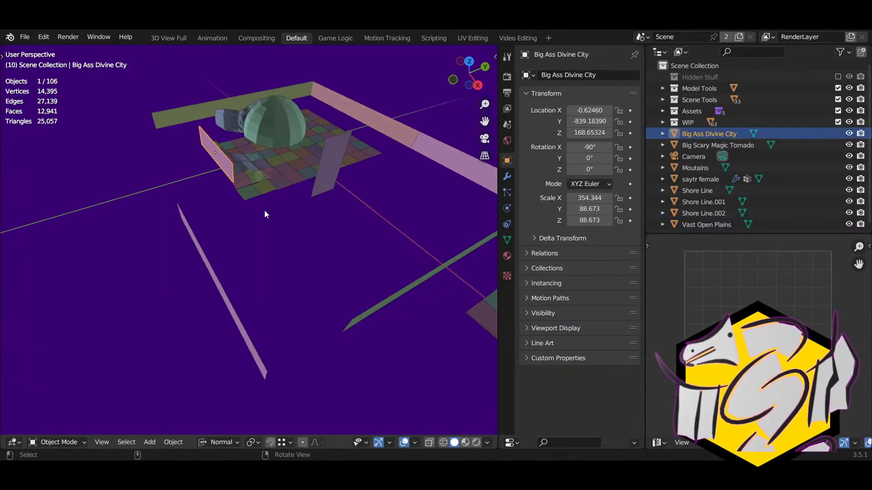
Step: Move the Big Ass Divine City backdrop beside the terrain edge, to about (-354.5, -1469.5, 187.0)
key("g")
left_click(180, 209)
middle_click_drag(181, 209, 257, 265)
key("g")
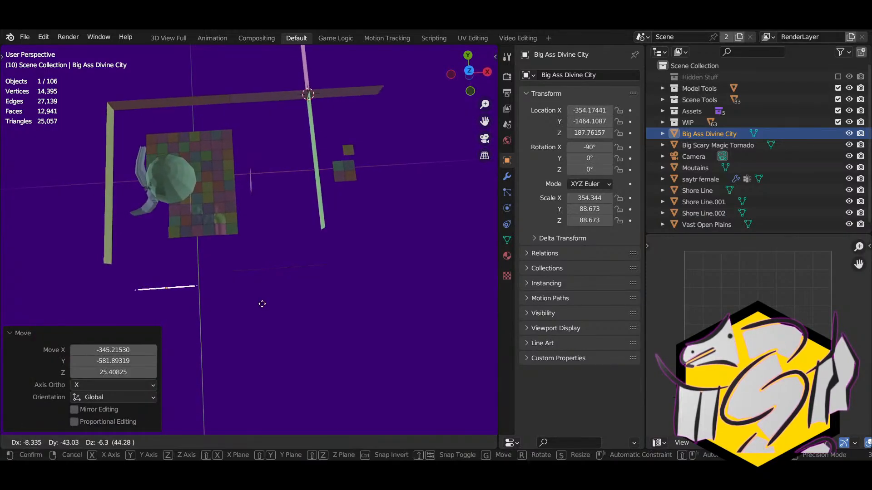
left_click(283, 306)
middle_click_drag(282, 306, 185, 285)
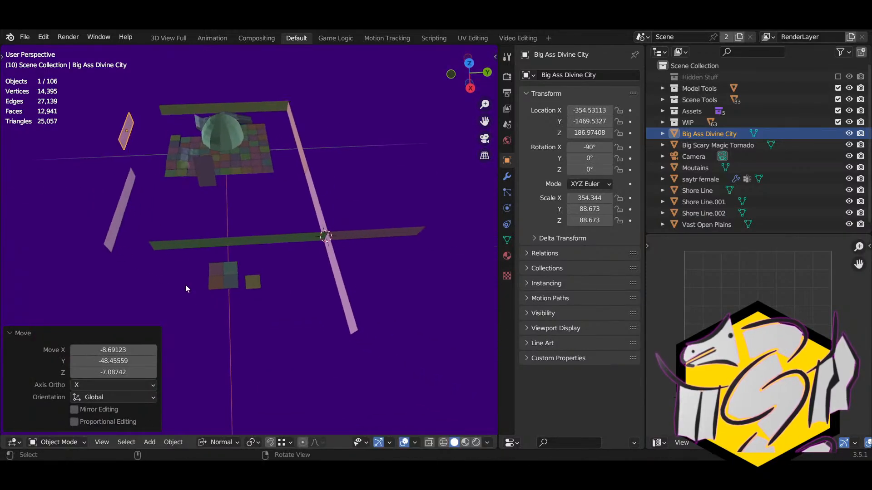
Step: Save misty forest assets.blend
left_click(25, 37)
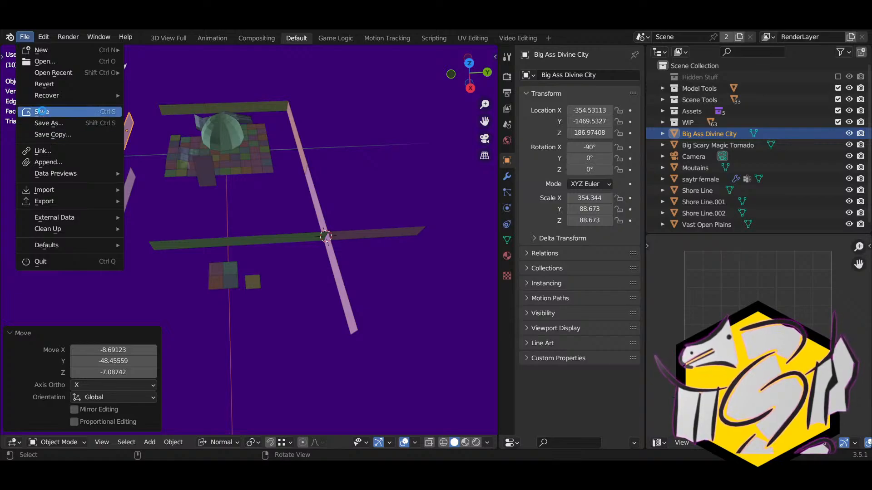
left_click(42, 113)
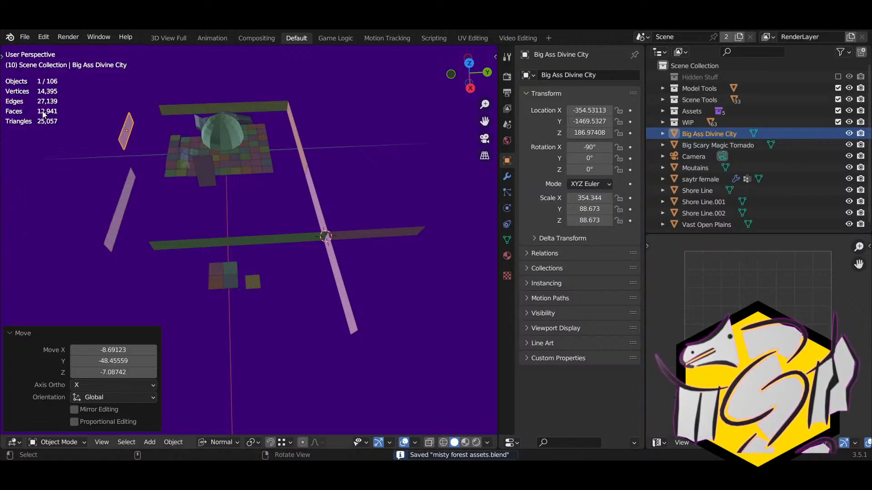
middle_click_drag(141, 122, 118, 104)
left_click(25, 37)
left_click(45, 114)
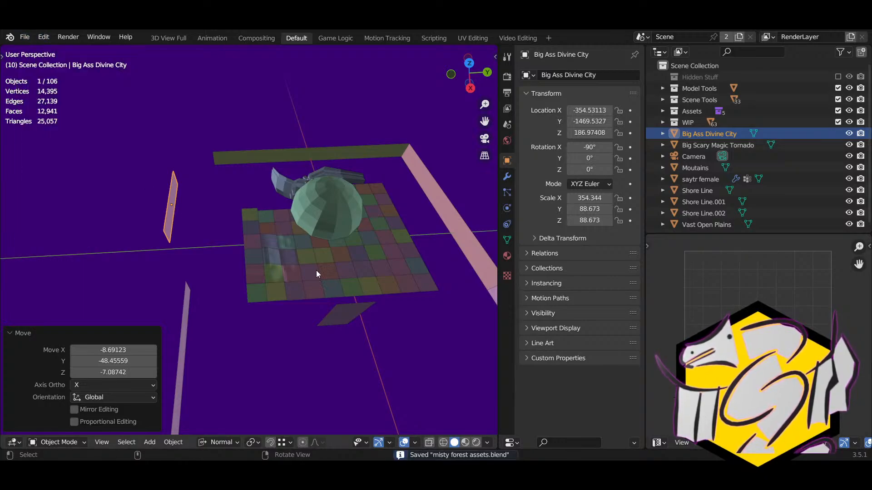
Step: Frame the view on the misty_cell_b.014 grid cell and orbit around the terrain
left_click(265, 257)
key("KP_Decimal")
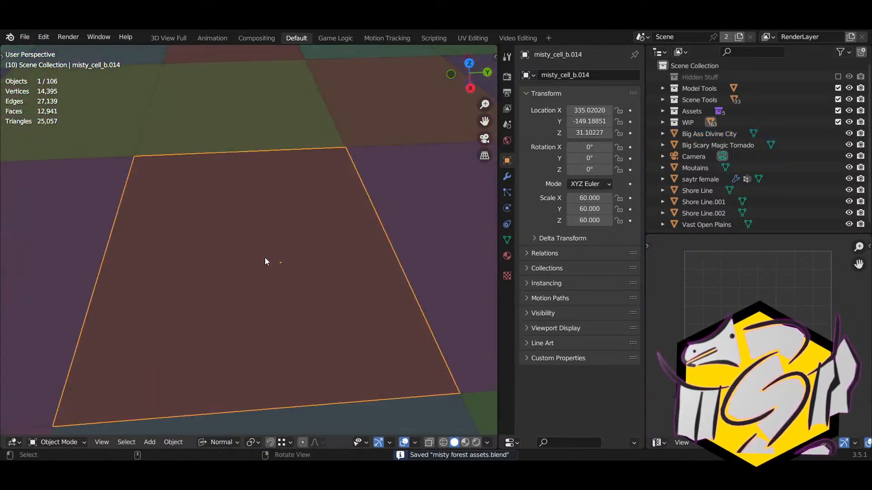
scroll(266, 258, "down", 5)
scroll(266, 257, "down", 3)
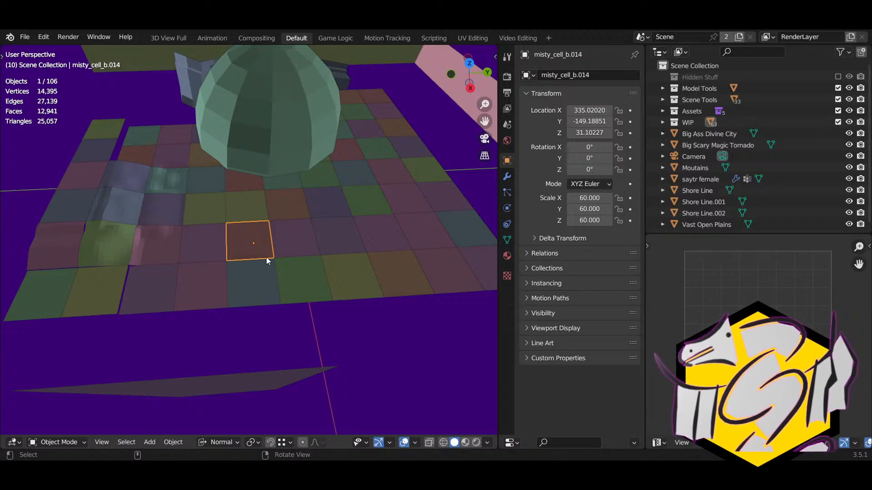
scroll(376, 214, "down", 3)
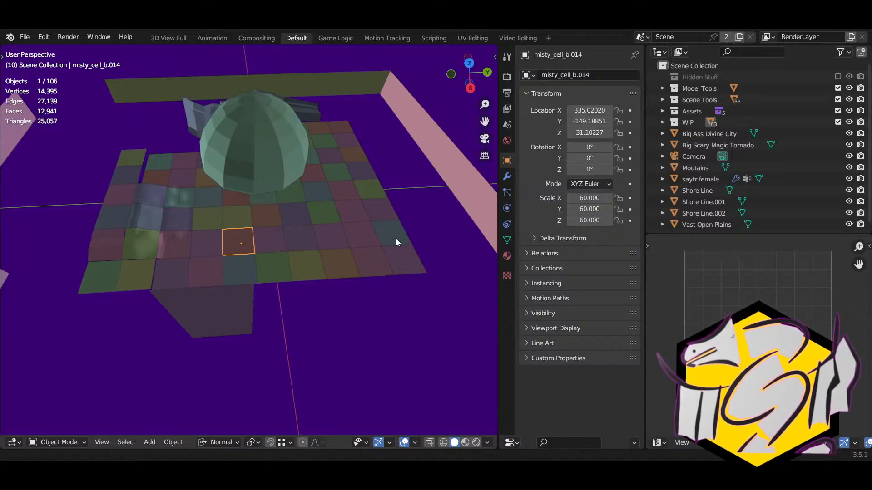
middle_click_drag(399, 243, 366, 204)
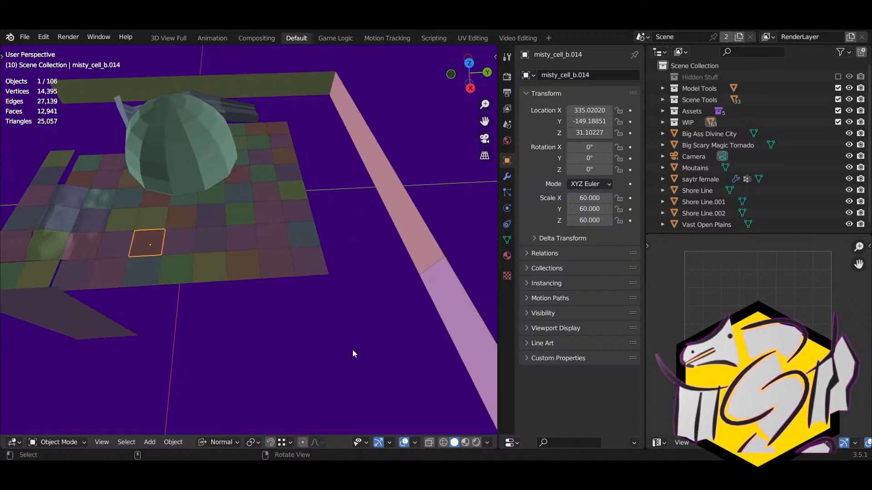
middle_click_drag(268, 353, 367, 330)
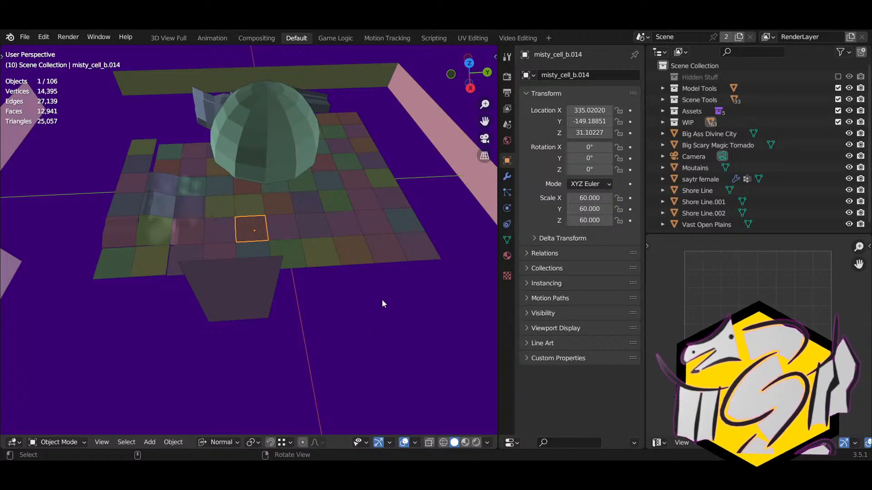
middle_click_drag(374, 287, 251, 271)
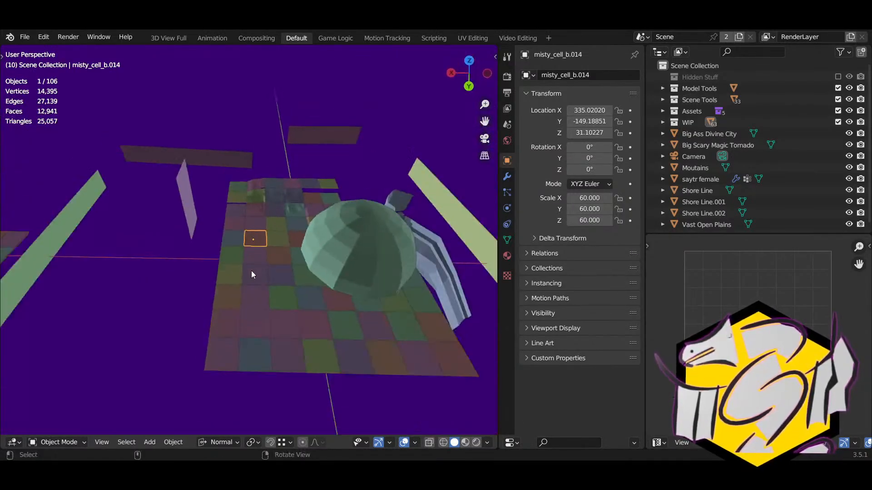
middle_click_drag(288, 300, 197, 273)
middle_click_drag(223, 246, 358, 186)
Step: Select the Shore Line.002 plane and toggle its edit mode on and off
left_click(156, 184)
middle_click_drag(322, 233, 232, 253)
key("Tab")
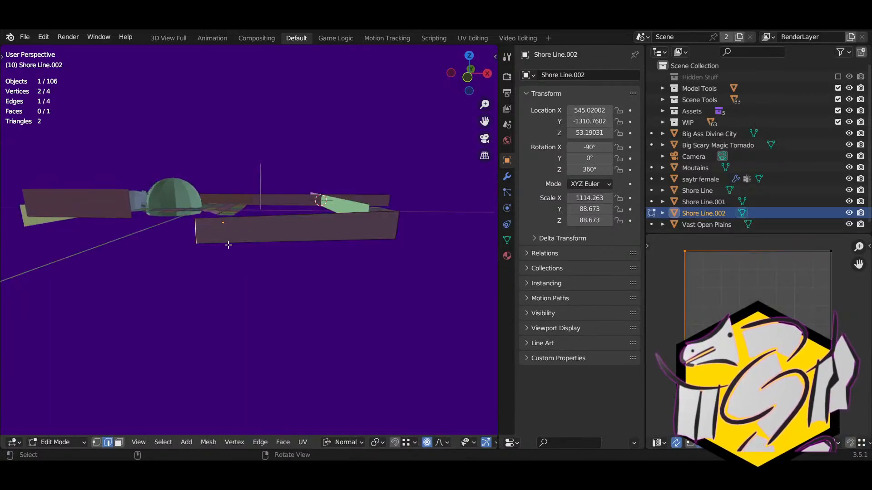
key("Tab")
Step: Move Shore Line.002 to about (430.8, -1298.9, 93.2)
key("g")
left_click(252, 290)
middle_click_drag(252, 290, 136, 281)
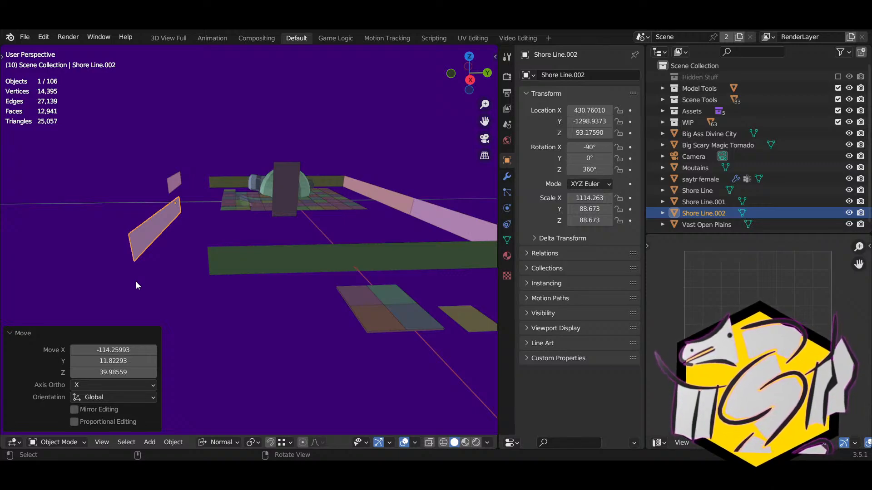
Step: Check the Vast Open Plains, Shore Line.001, Moutains and Big Ass Divine City planes, then save misty forest assets.blend
left_click(320, 268)
middle_click_drag(321, 268, 330, 191, "shift")
left_click(331, 192)
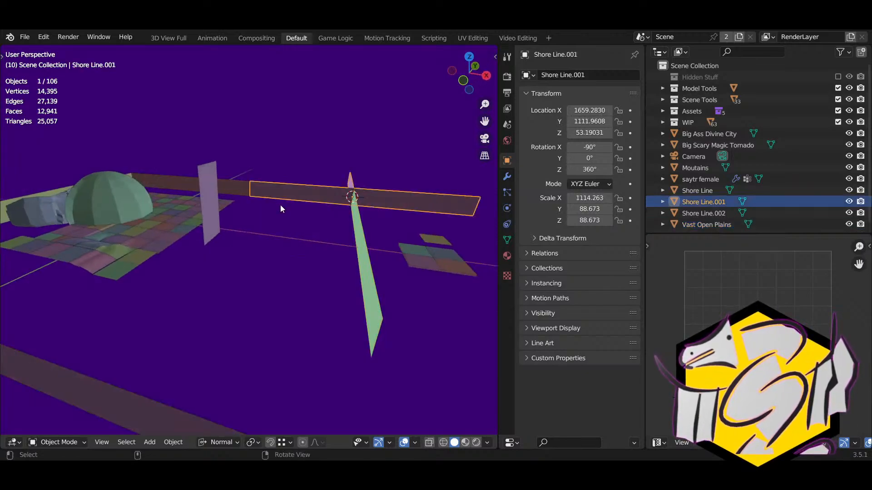
left_click(188, 183)
middle_click_drag(176, 183, 197, 208)
left_click(141, 206)
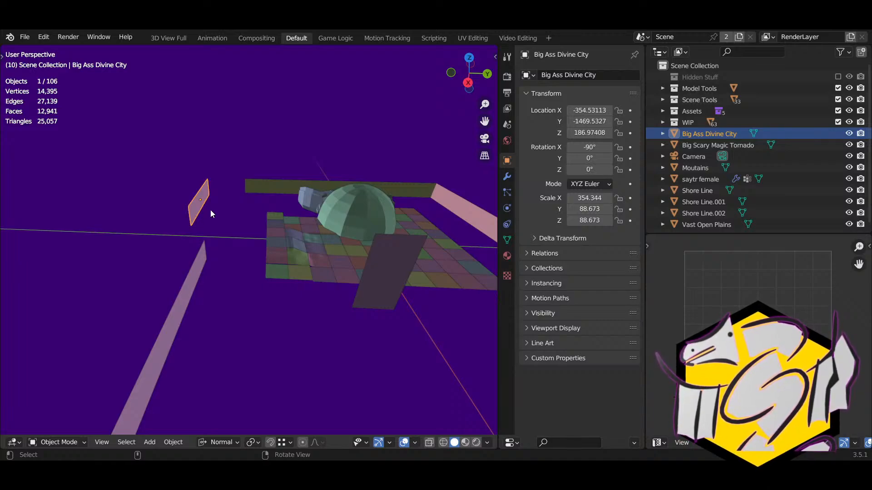
middle_click_drag(211, 210, 228, 249)
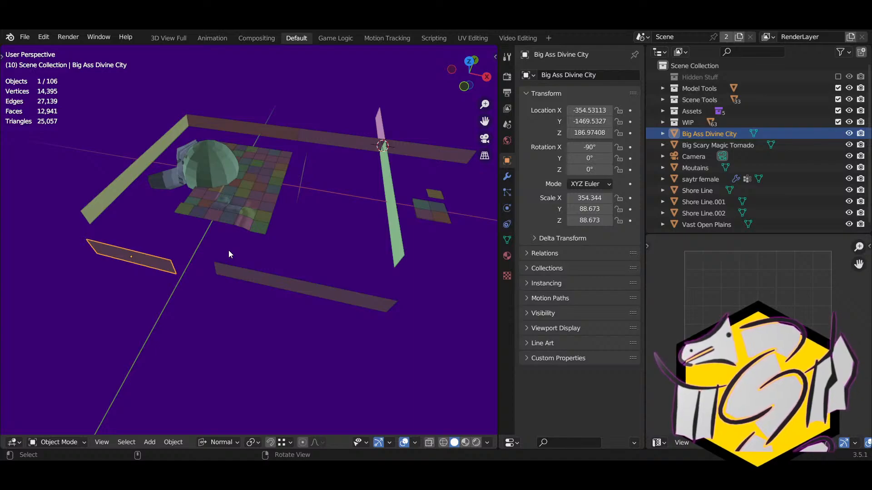
middle_click_drag(228, 249, 23, 67)
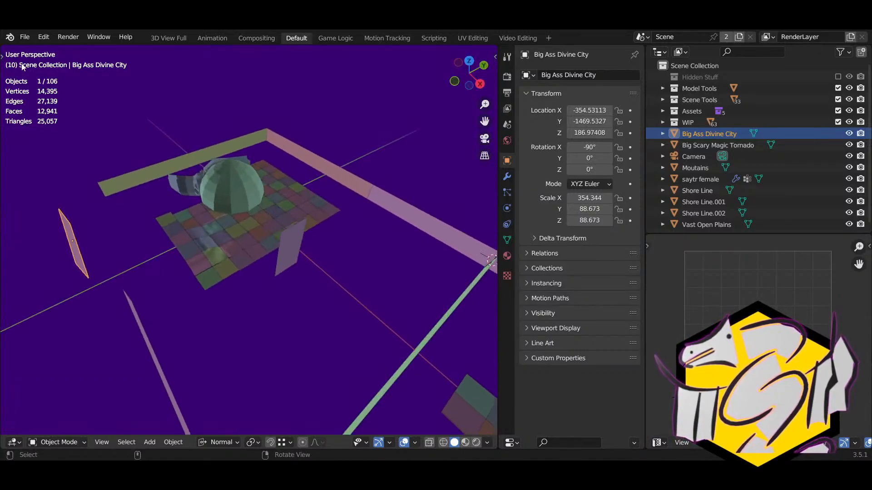
left_click(25, 37)
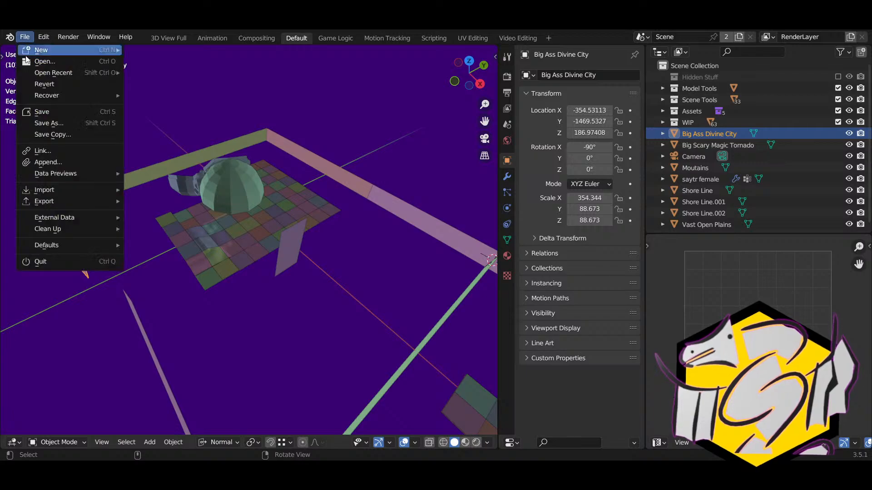
left_click(36, 112)
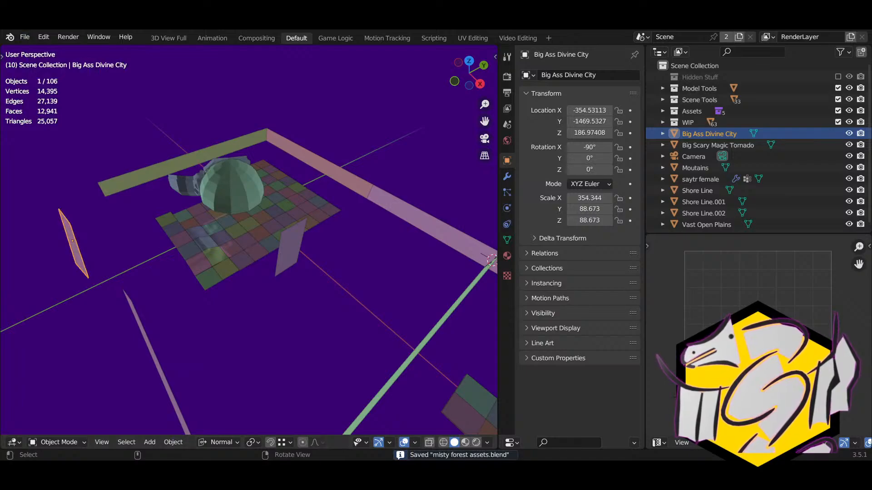